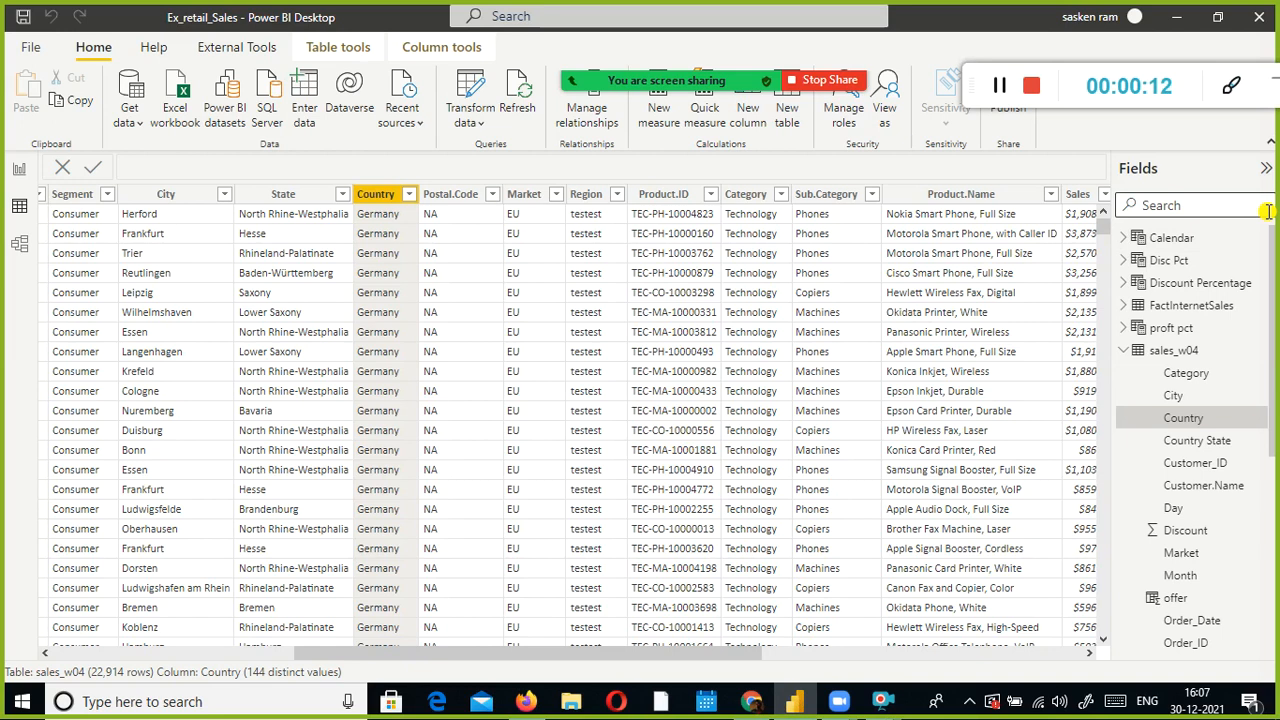
# Open the meeting chat, set the message recipient to Everyone, and close the chat window
pyautogui.moveTo(815, 68)
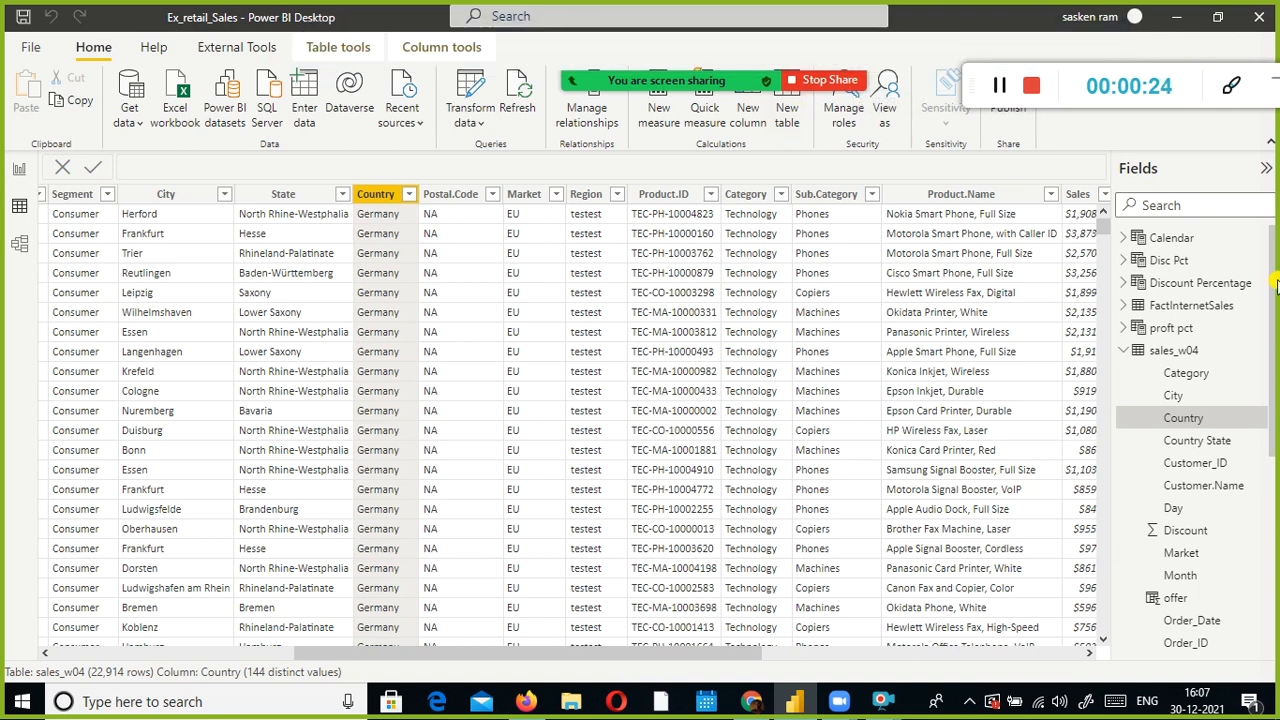
pyautogui.click(689, 45)
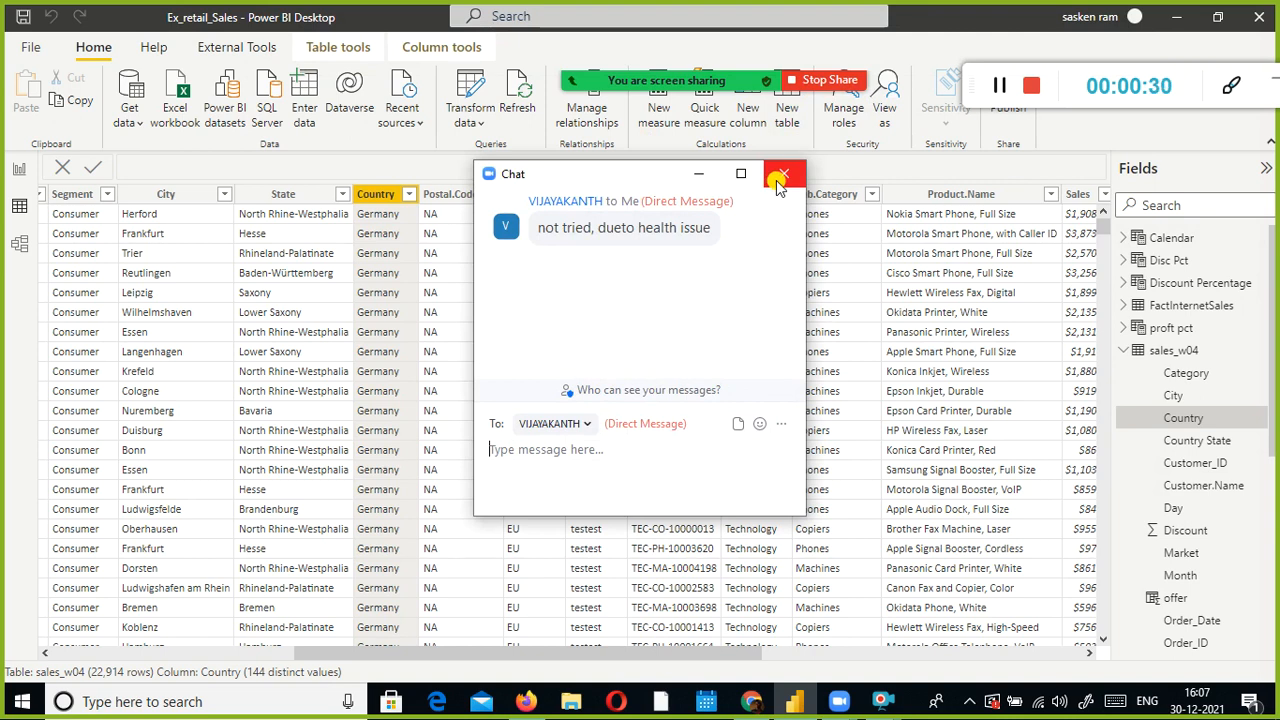
pyautogui.click(557, 428)
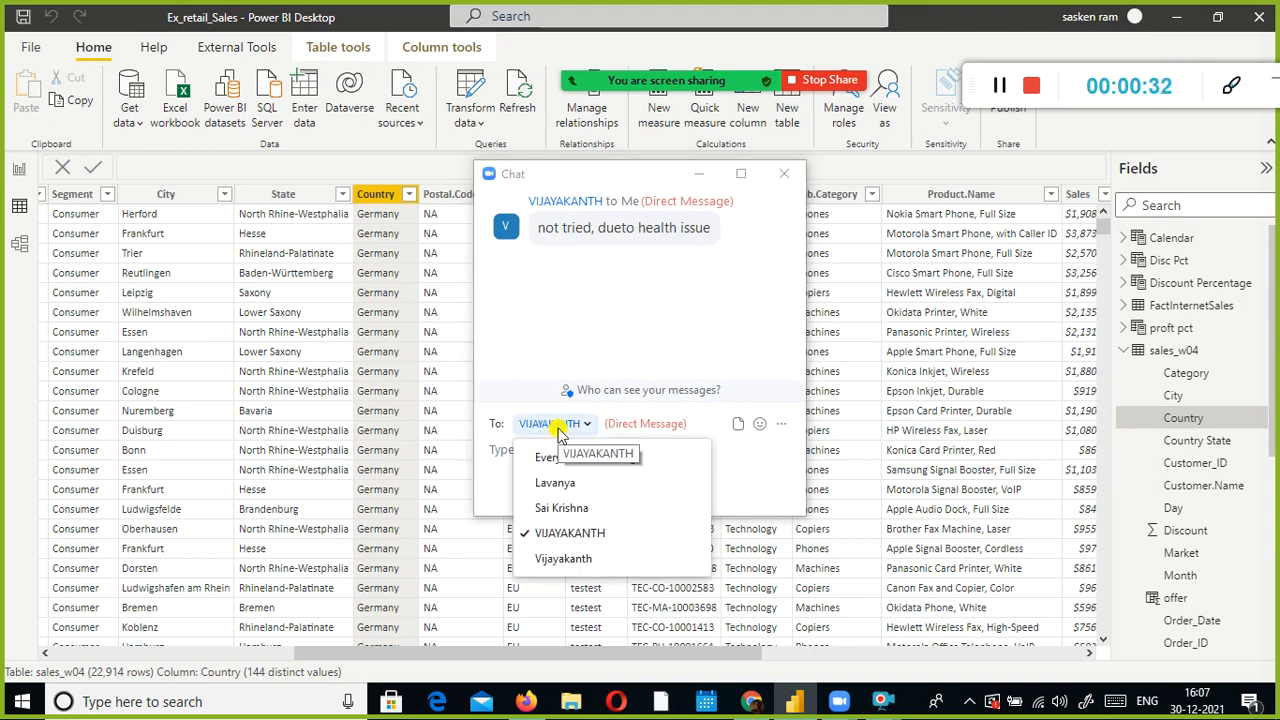
pyautogui.click(550, 457)
pyautogui.click(781, 175)
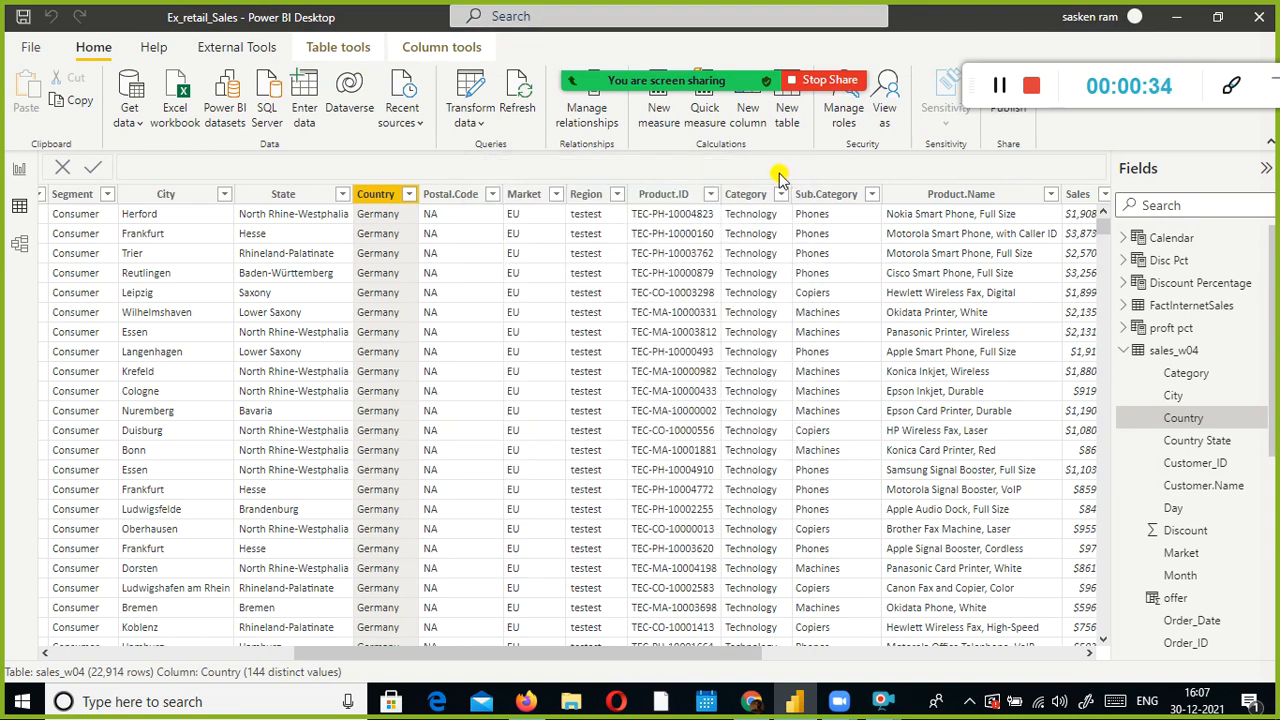
pyautogui.moveTo(692, 49)
pyautogui.moveTo(314, 44); pyautogui.dragTo(236, 220)
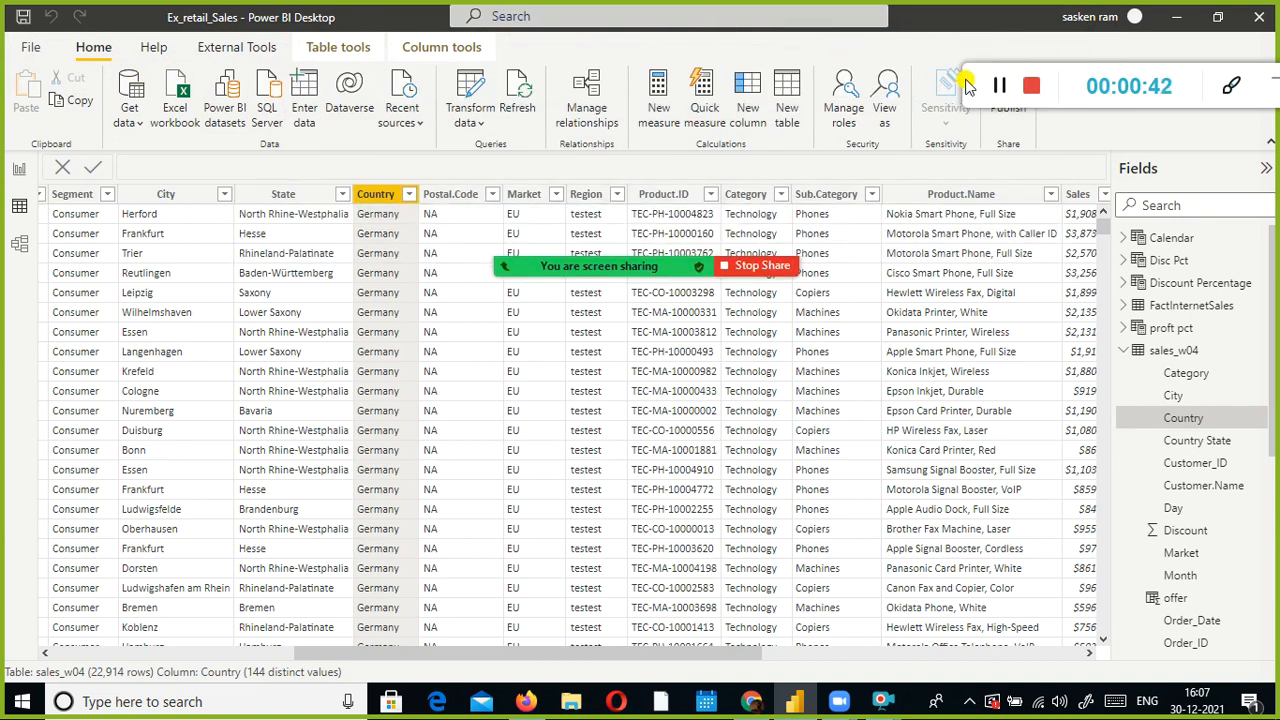
pyautogui.moveTo(968, 85); pyautogui.dragTo(968, 185)
pyautogui.moveTo(245, 240)
pyautogui.moveTo(240, 238); pyautogui.dragTo(238, 117)
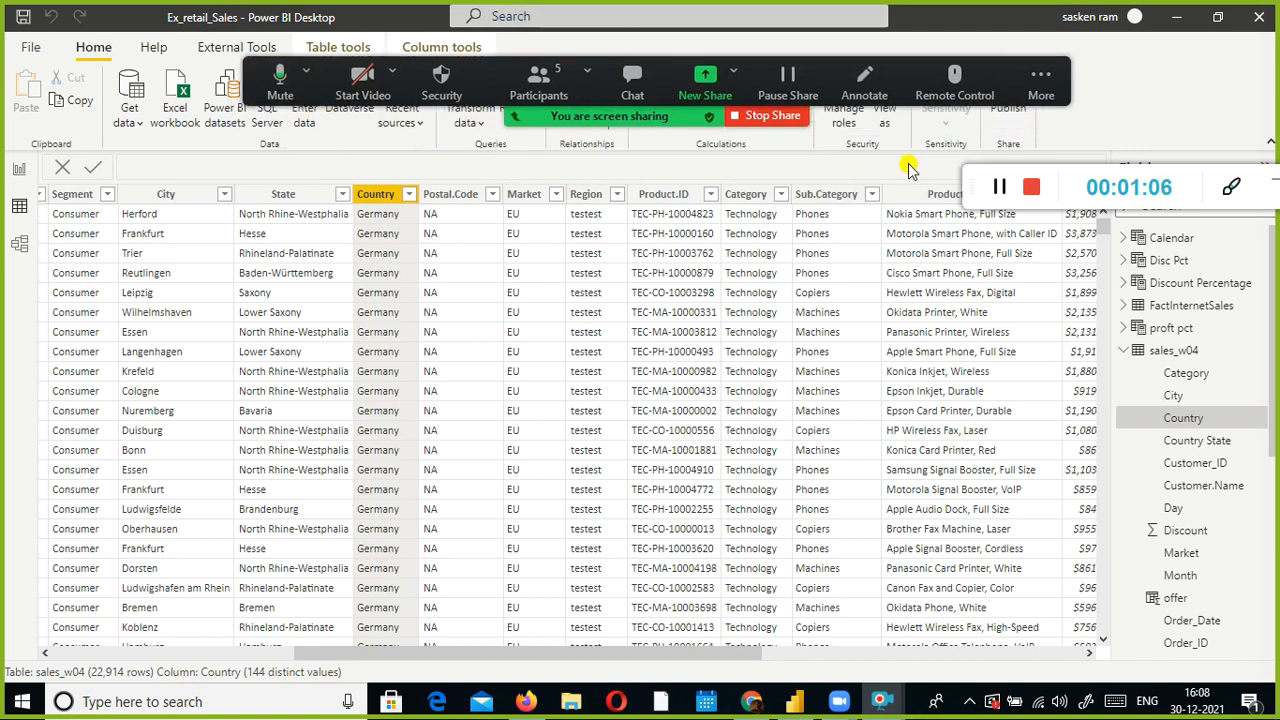
pyautogui.moveTo(971, 187); pyautogui.dragTo(908, 140)
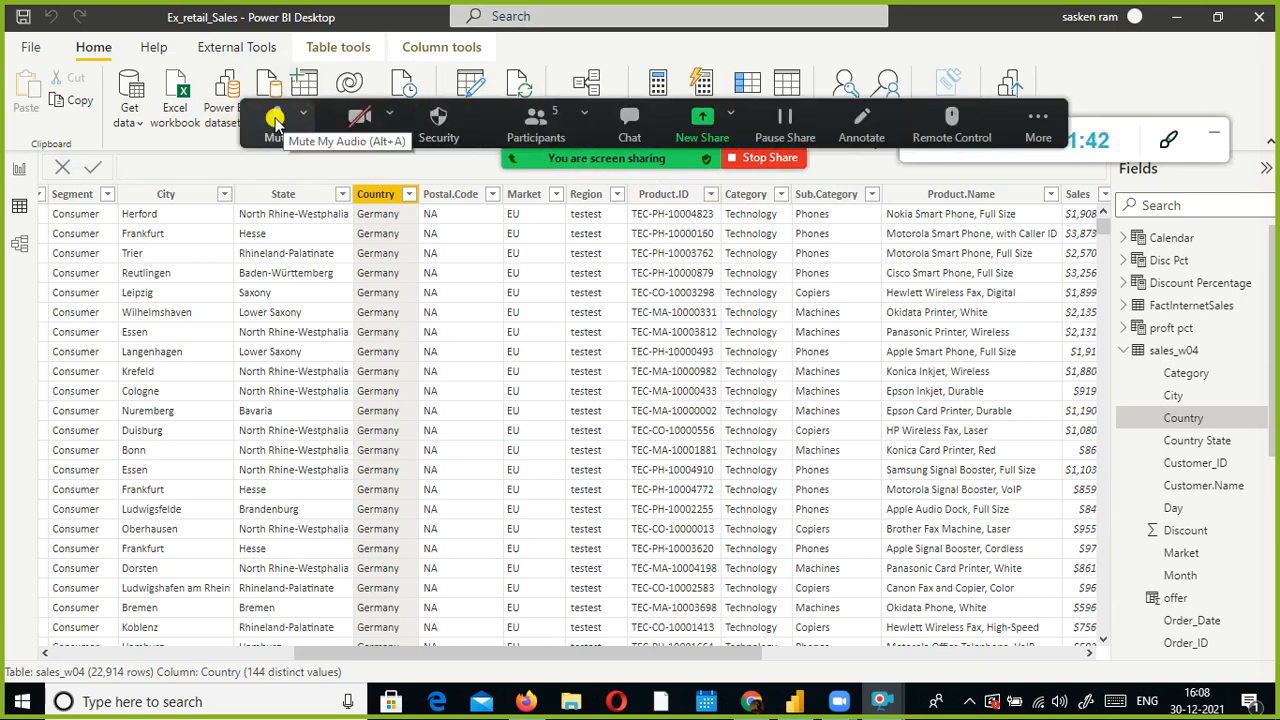
pyautogui.moveTo(905, 140); pyautogui.dragTo(952, 229)
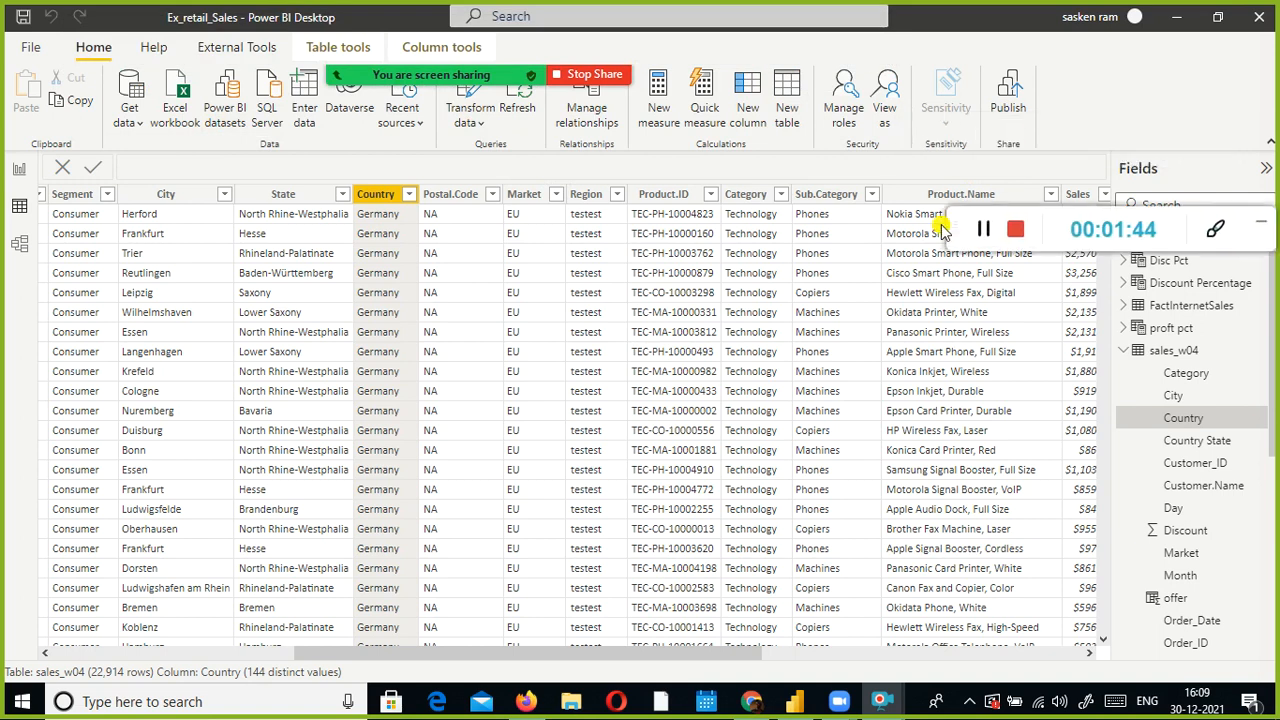
pyautogui.moveTo(90, 35); pyautogui.dragTo(310, 105)
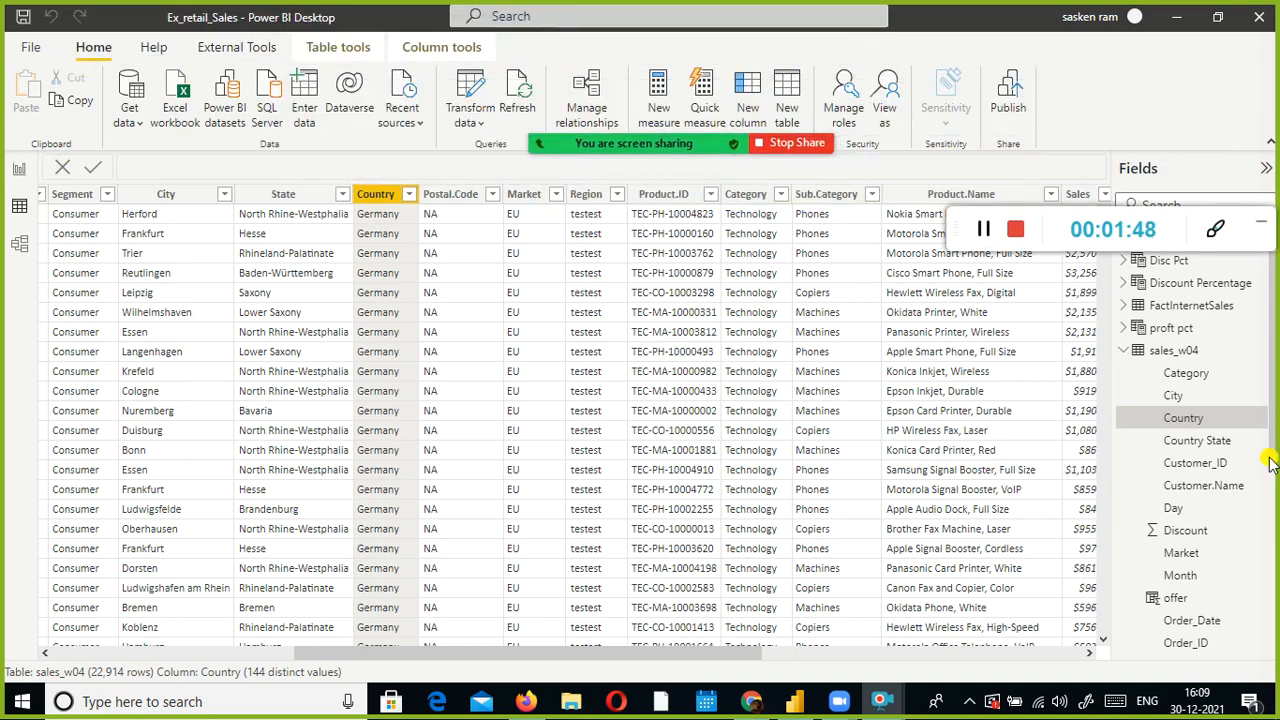
pyautogui.click(977, 232)
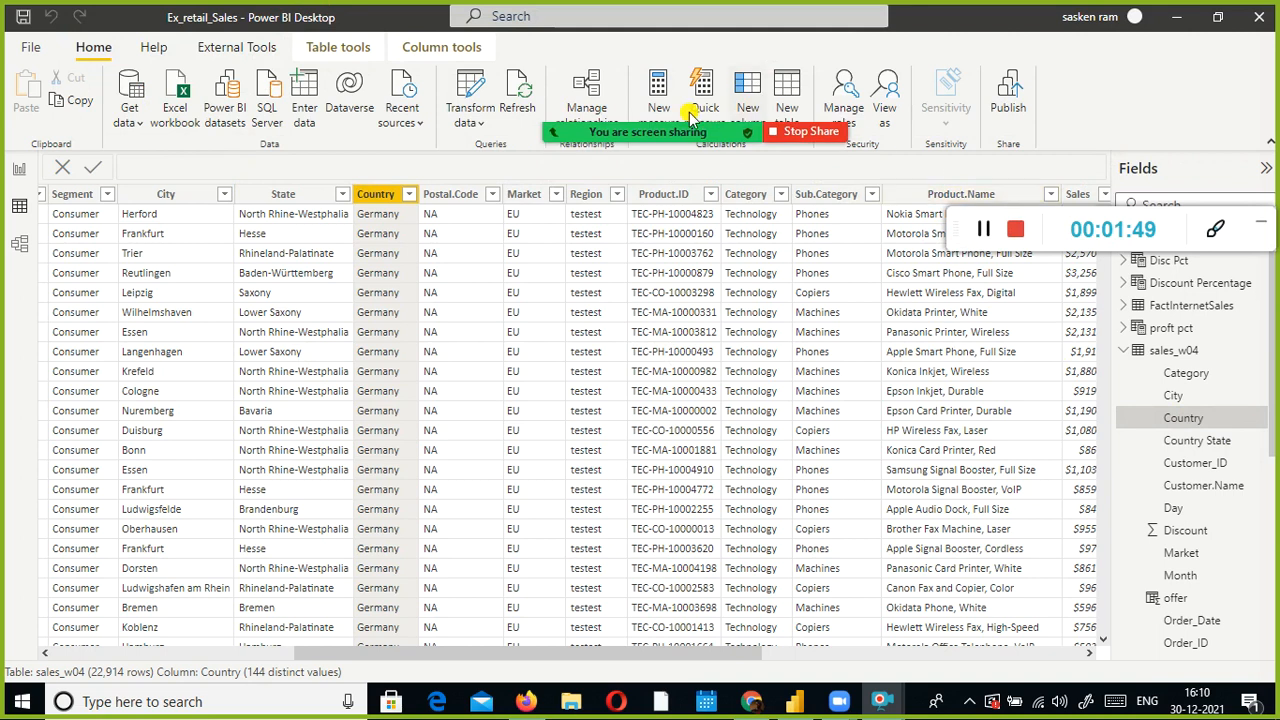
pyautogui.moveTo(614, 132)
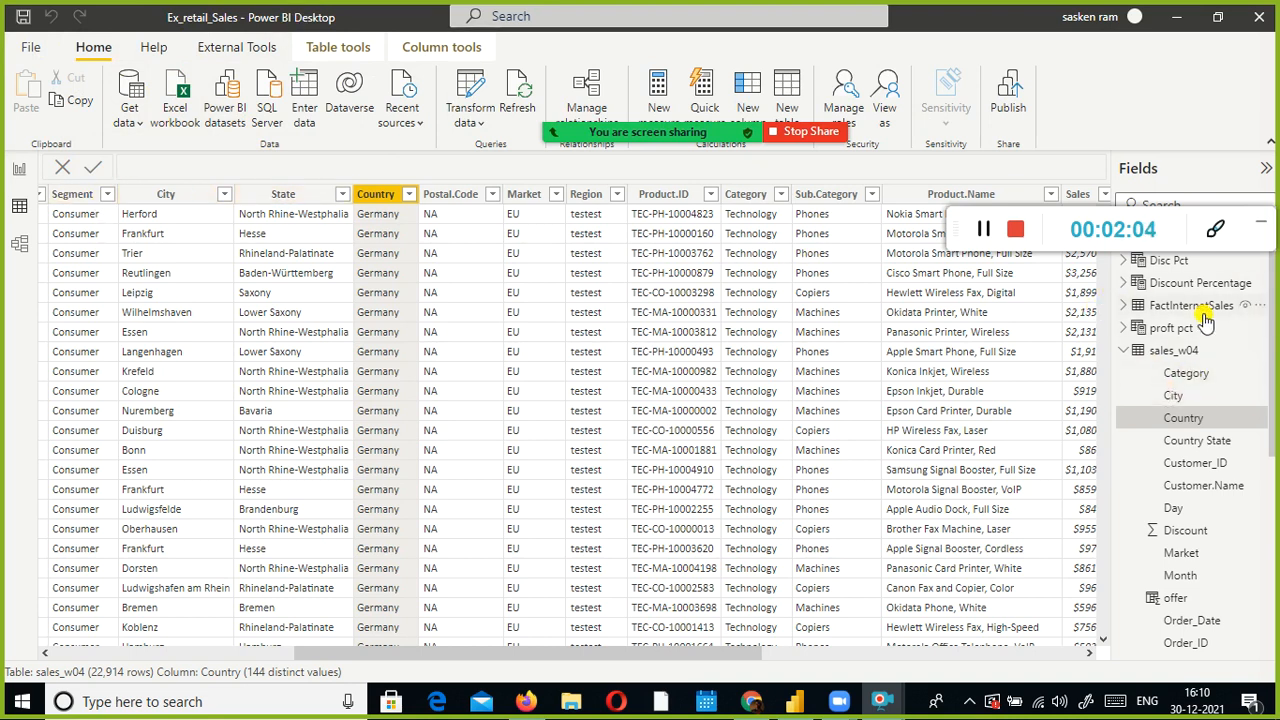
pyautogui.moveTo(292, 113); pyautogui.dragTo(329, 145)
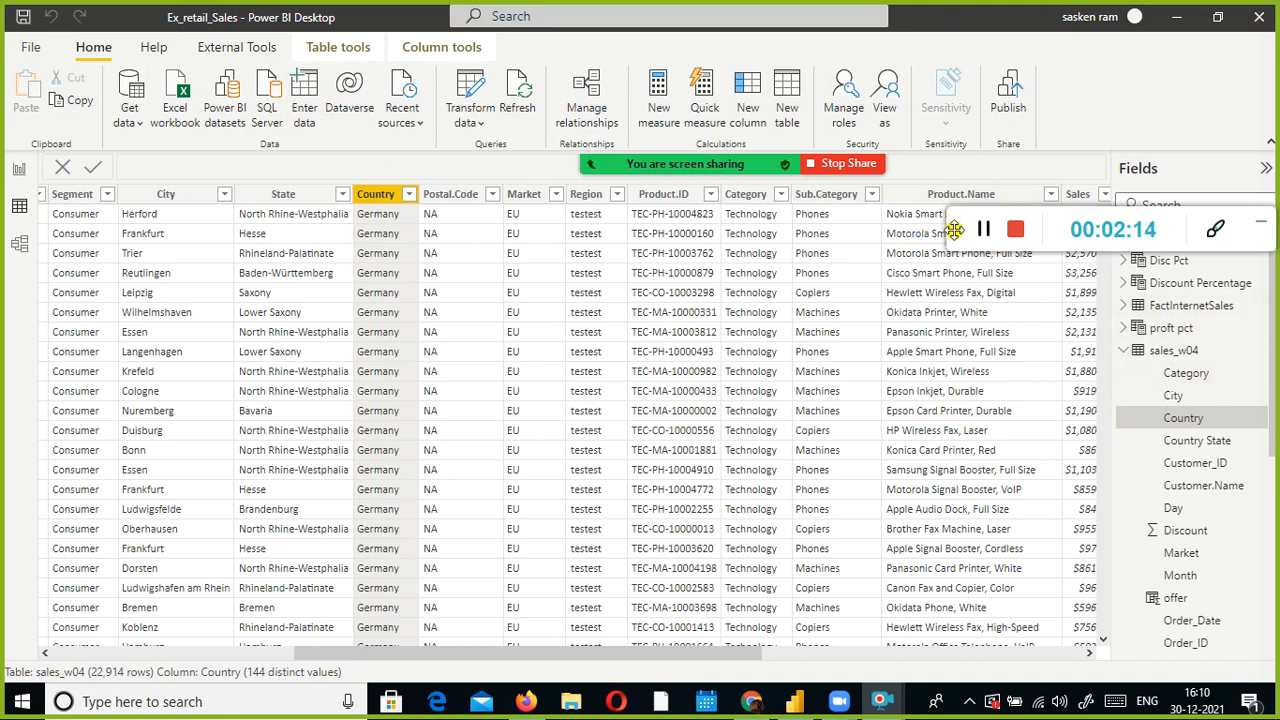
pyautogui.moveTo(954, 229); pyautogui.dragTo(976, 116)
# Review the table list and the sales_w04 rows, and select the Segment column
pyautogui.click(1127, 352)
pyautogui.click(1232, 349)
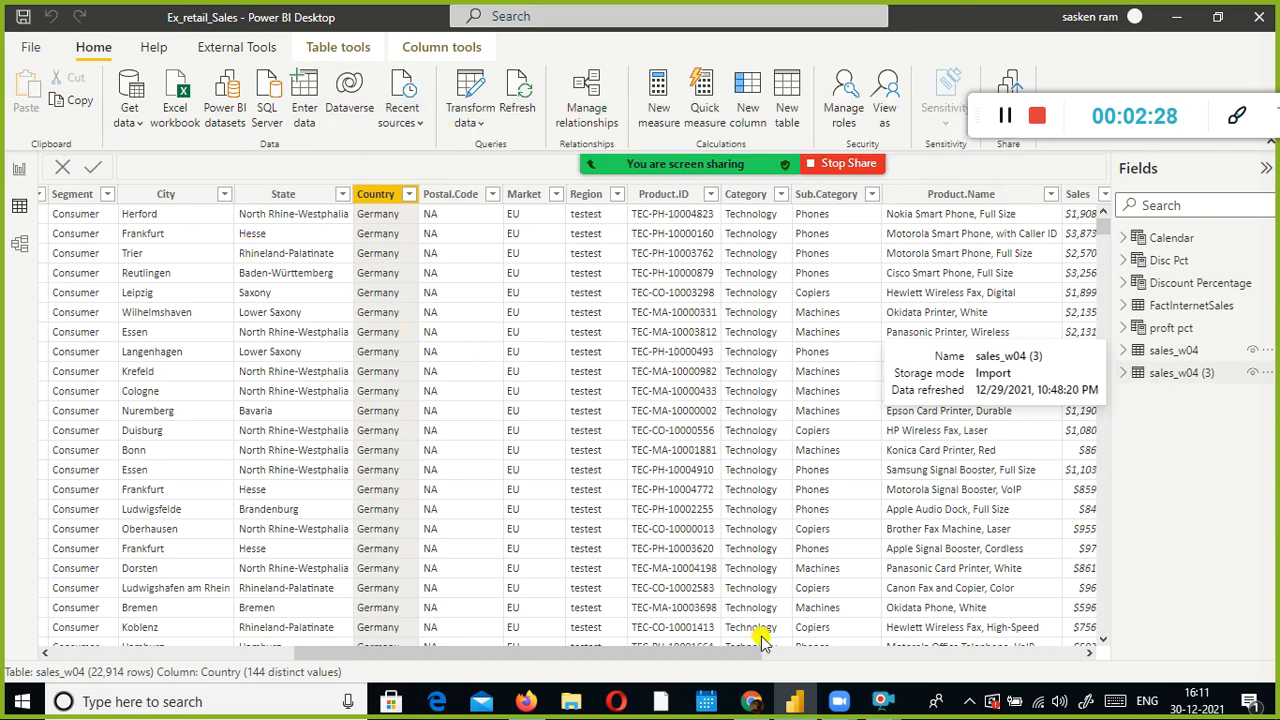
pyautogui.click(790, 702)
pyautogui.click(787, 703)
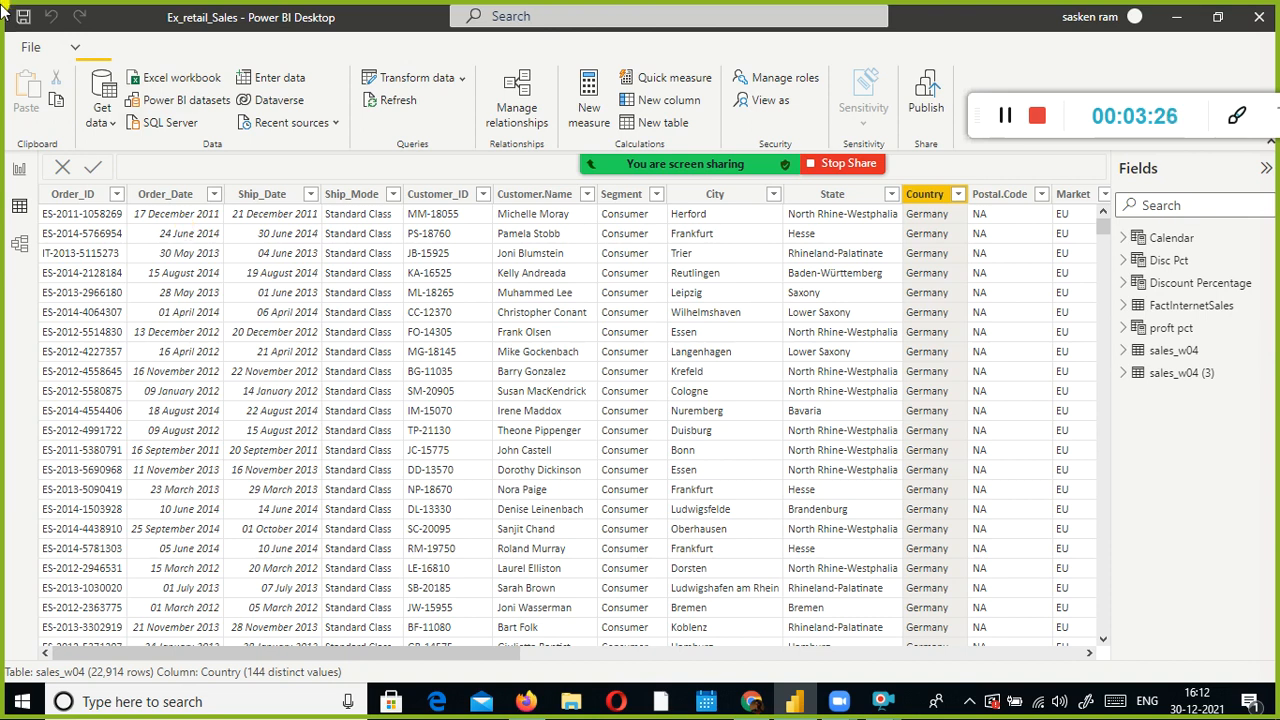
pyautogui.scroll(-1, 658, 200)
pyautogui.scroll(-8, 658, 200)
pyautogui.click(650, 194)
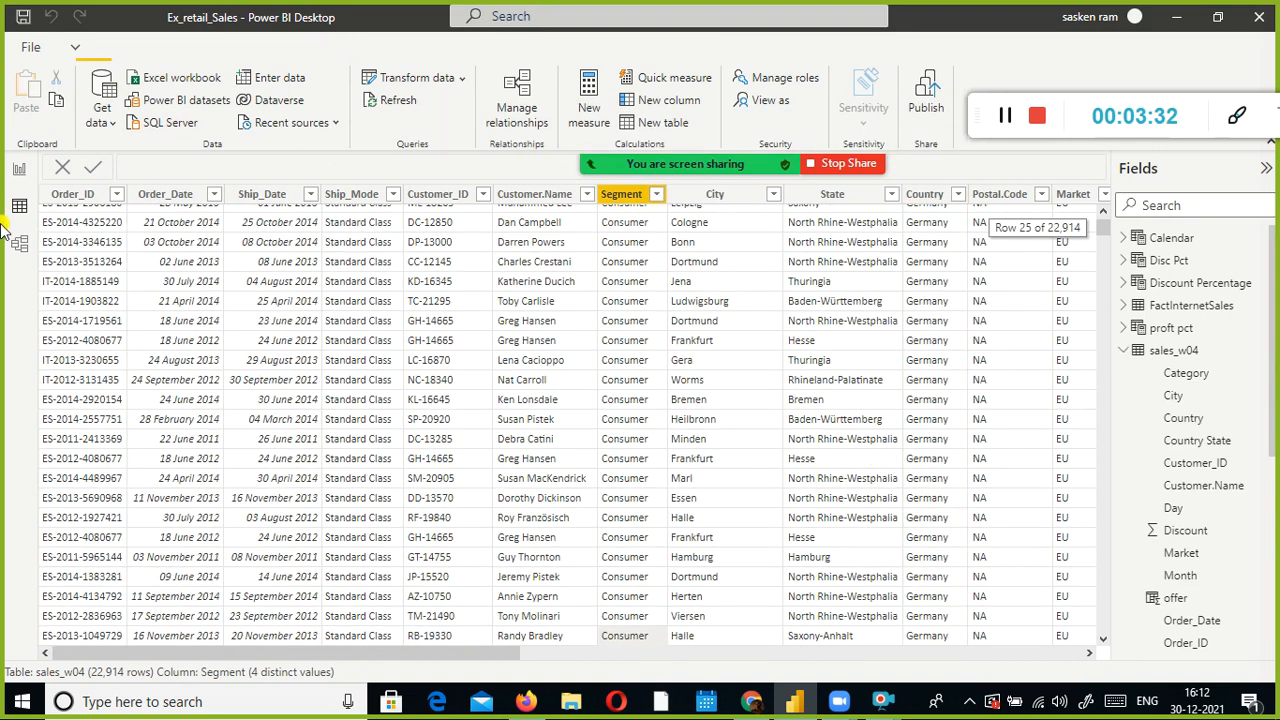
# Switch to the report view and save the Ex_retail_Sales report
pyautogui.click(19, 168)
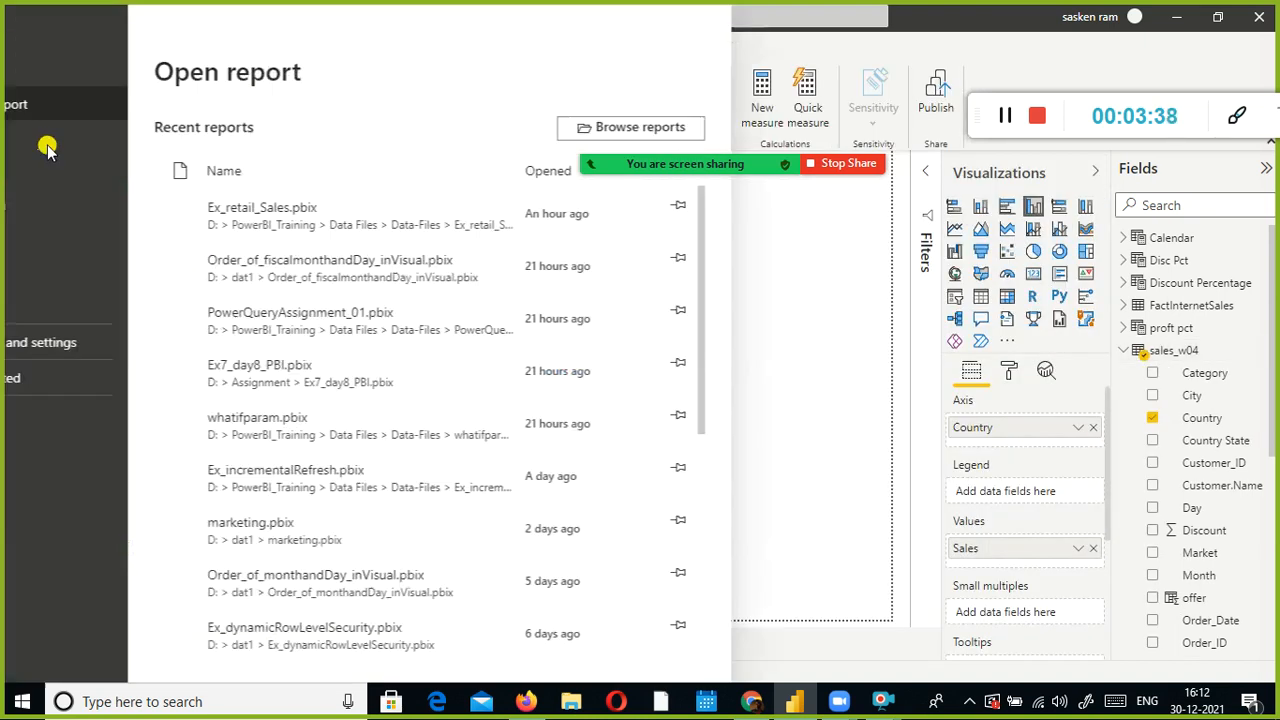
pyautogui.click(38, 136)
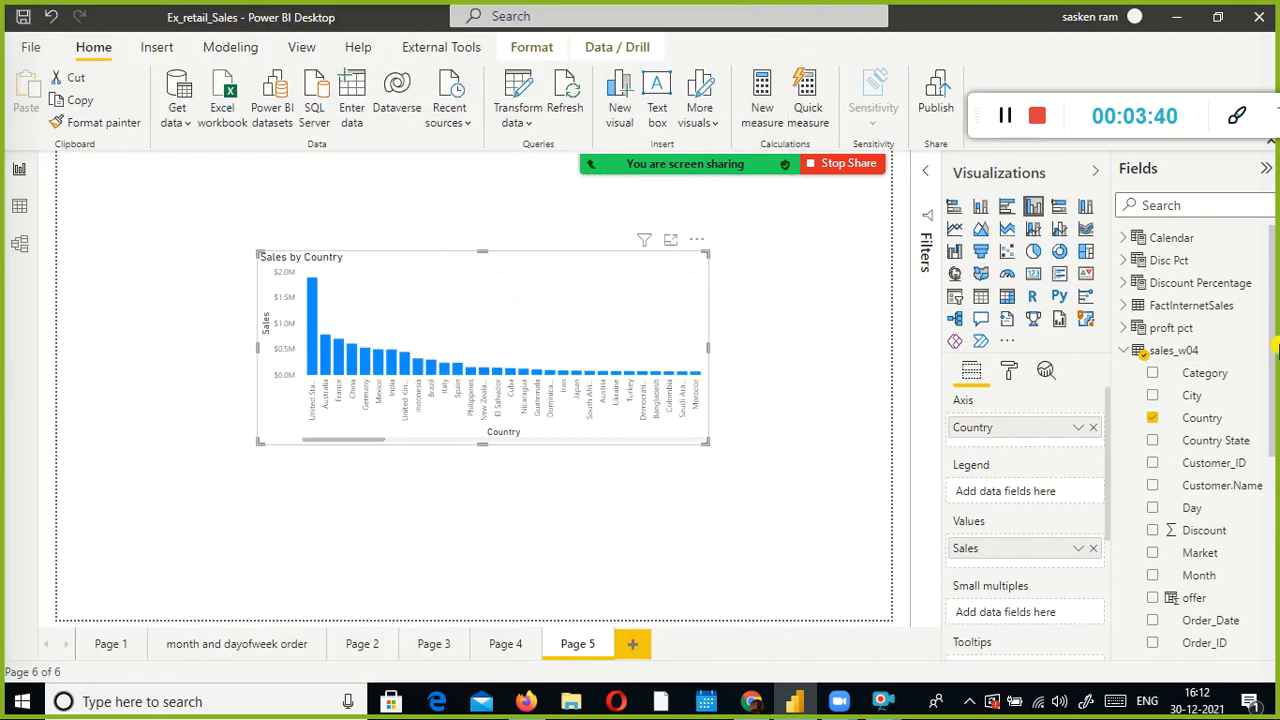
pyautogui.click(171, 702)
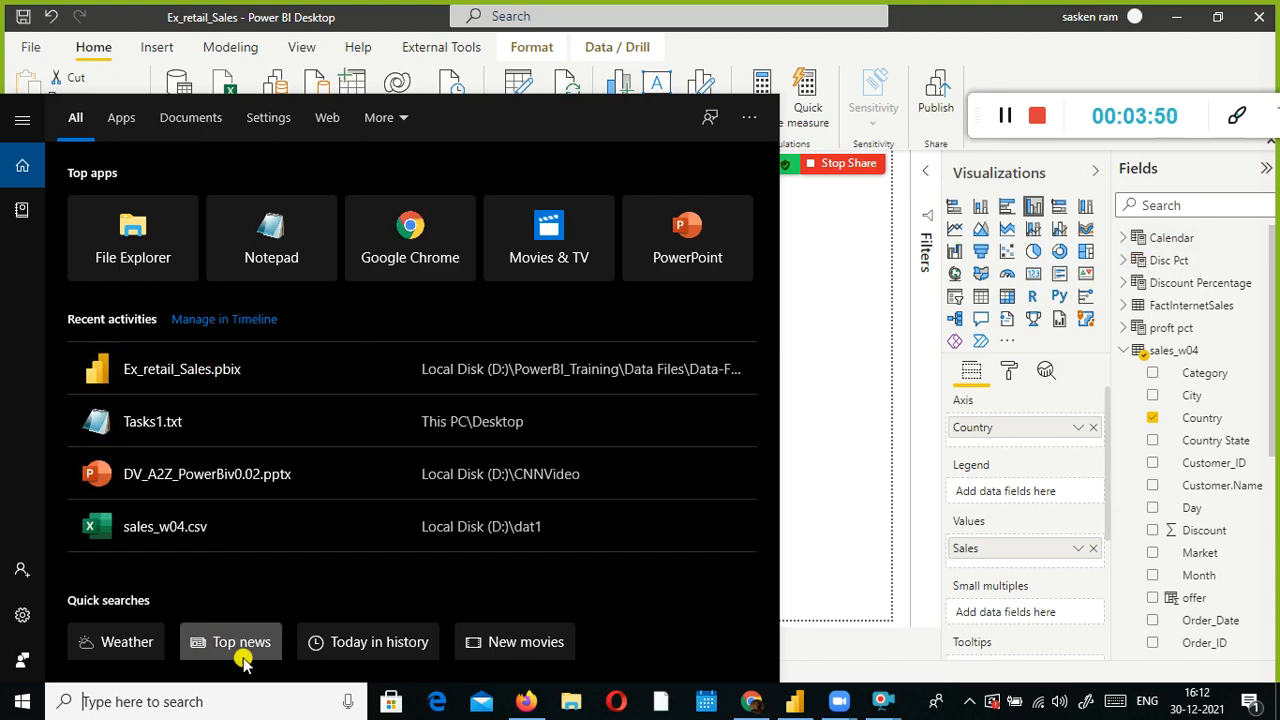
pyautogui.click(808, 403)
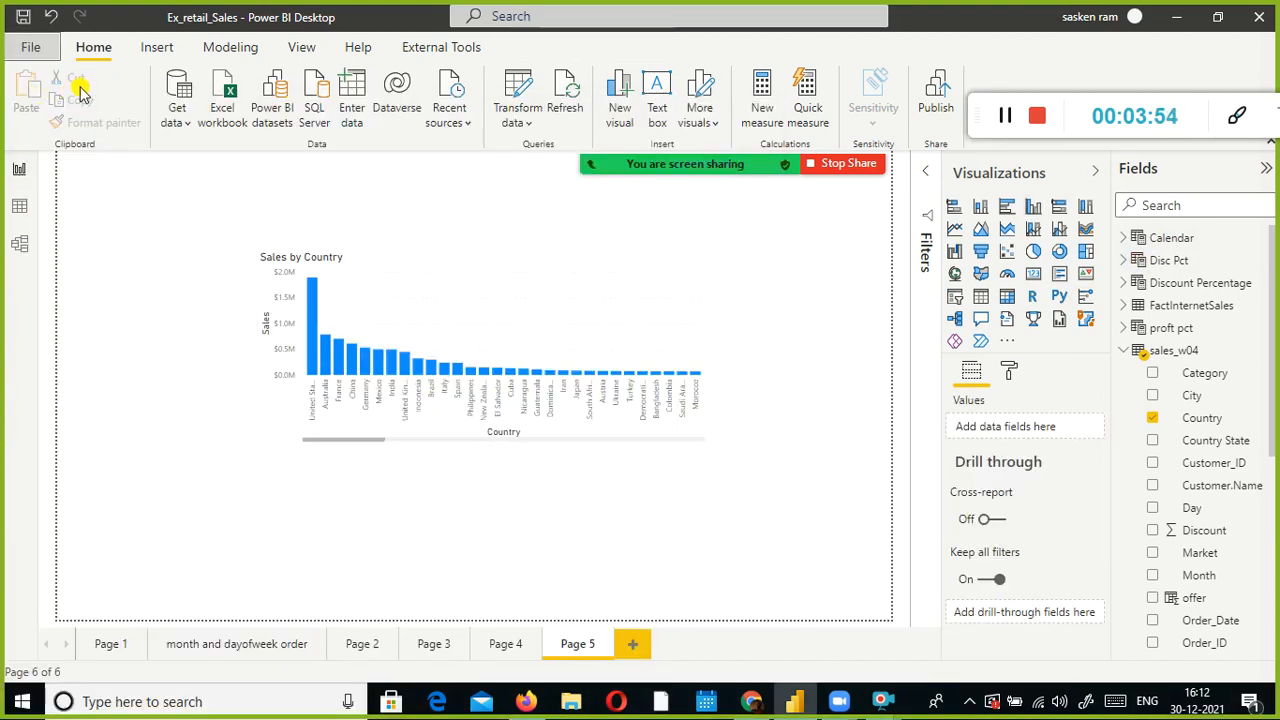
# Create a new blank report and try to bring its Untitled window to the front
pyautogui.click(31, 55)
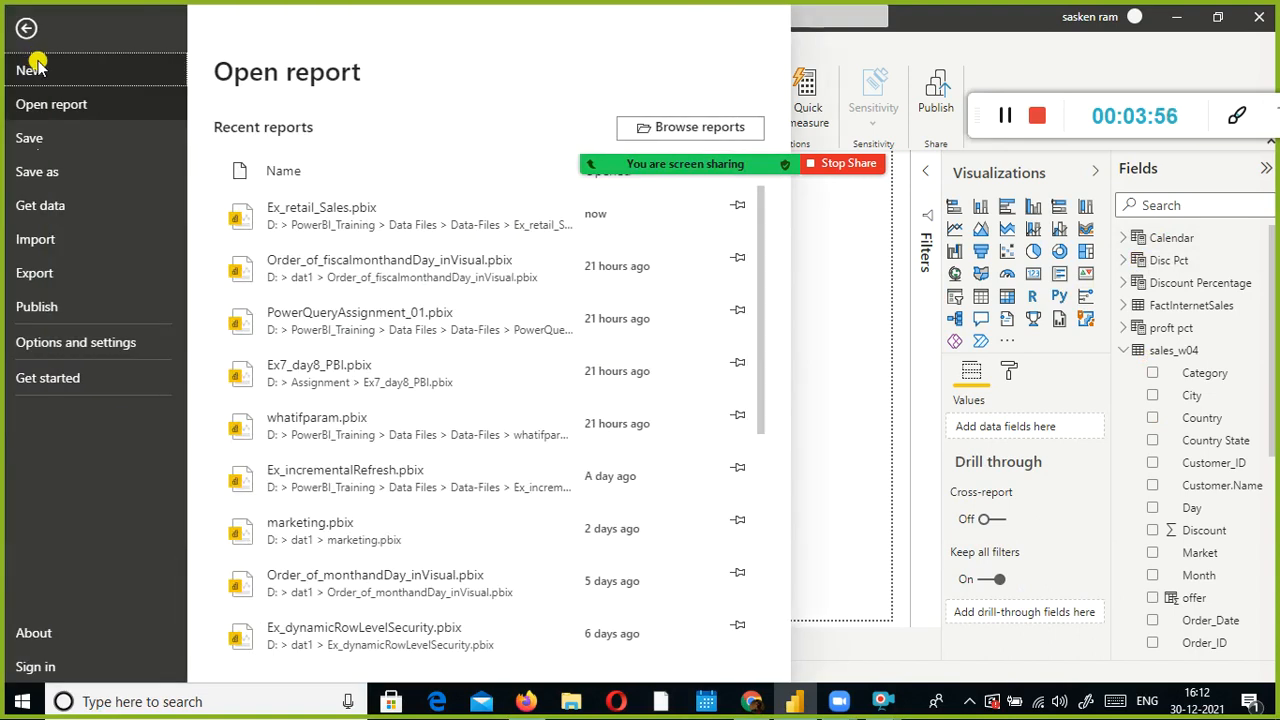
pyautogui.click(40, 74)
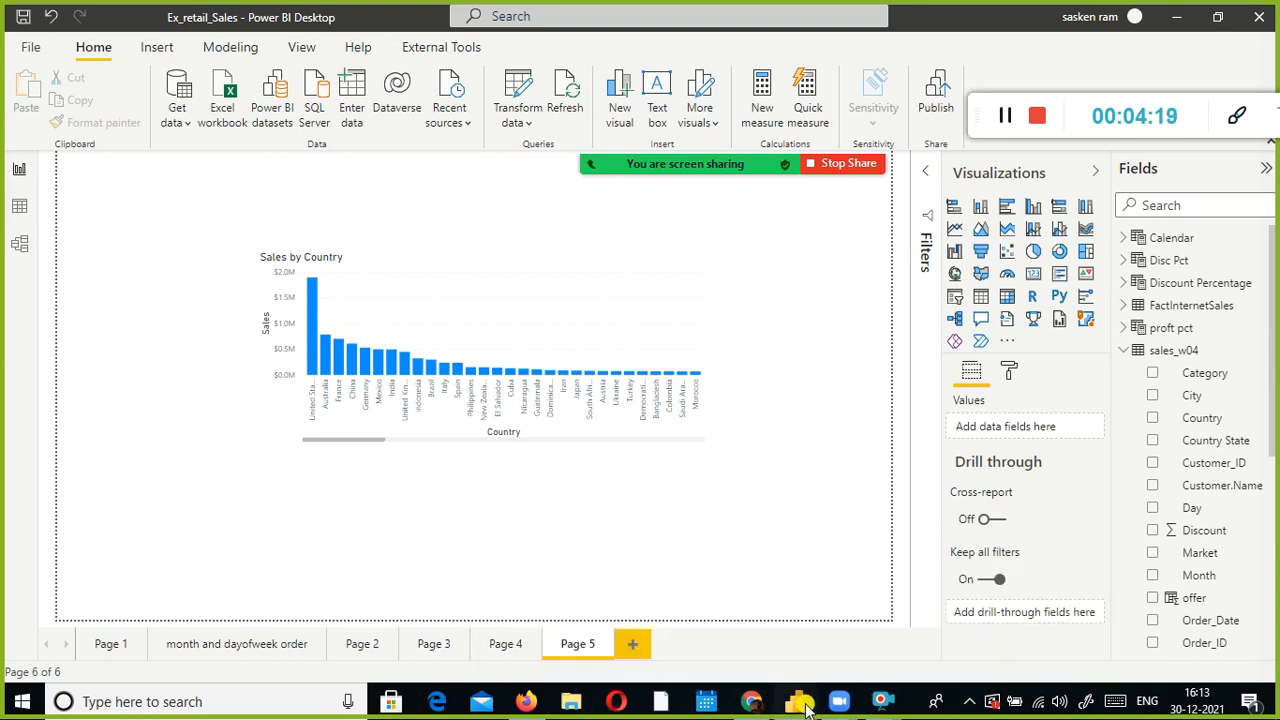
pyautogui.moveTo(805, 706)
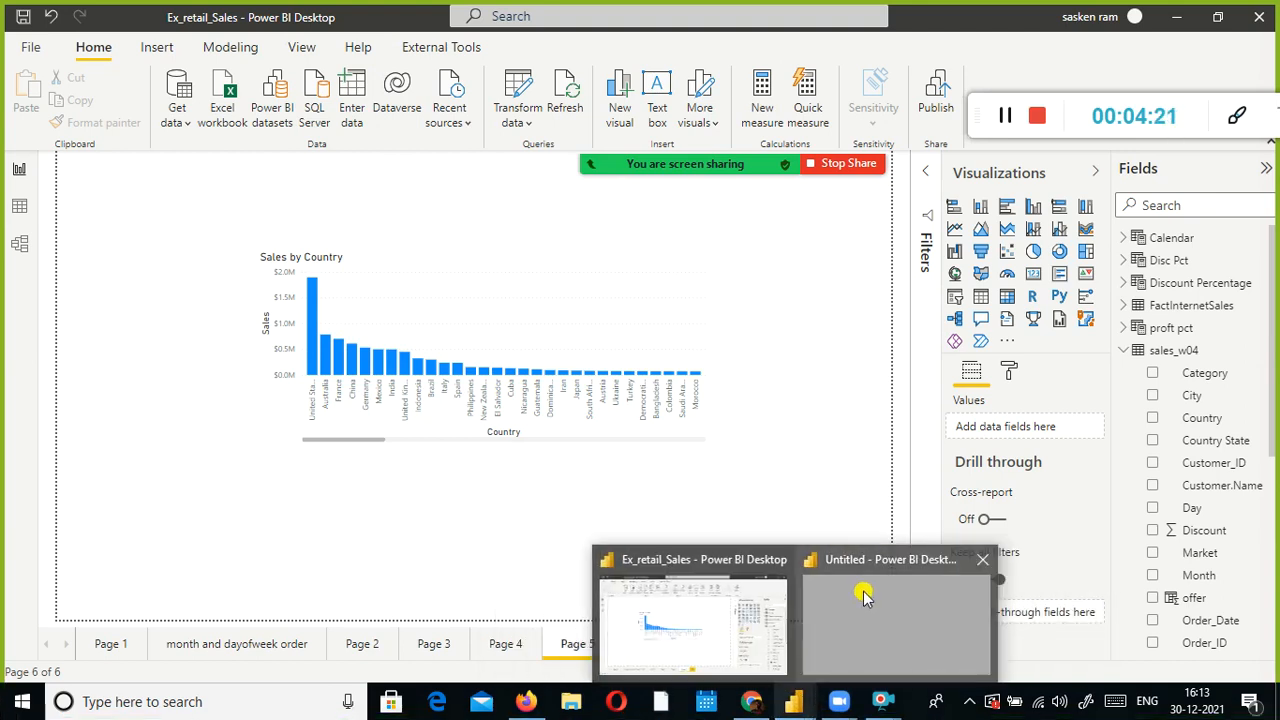
pyautogui.click(863, 594)
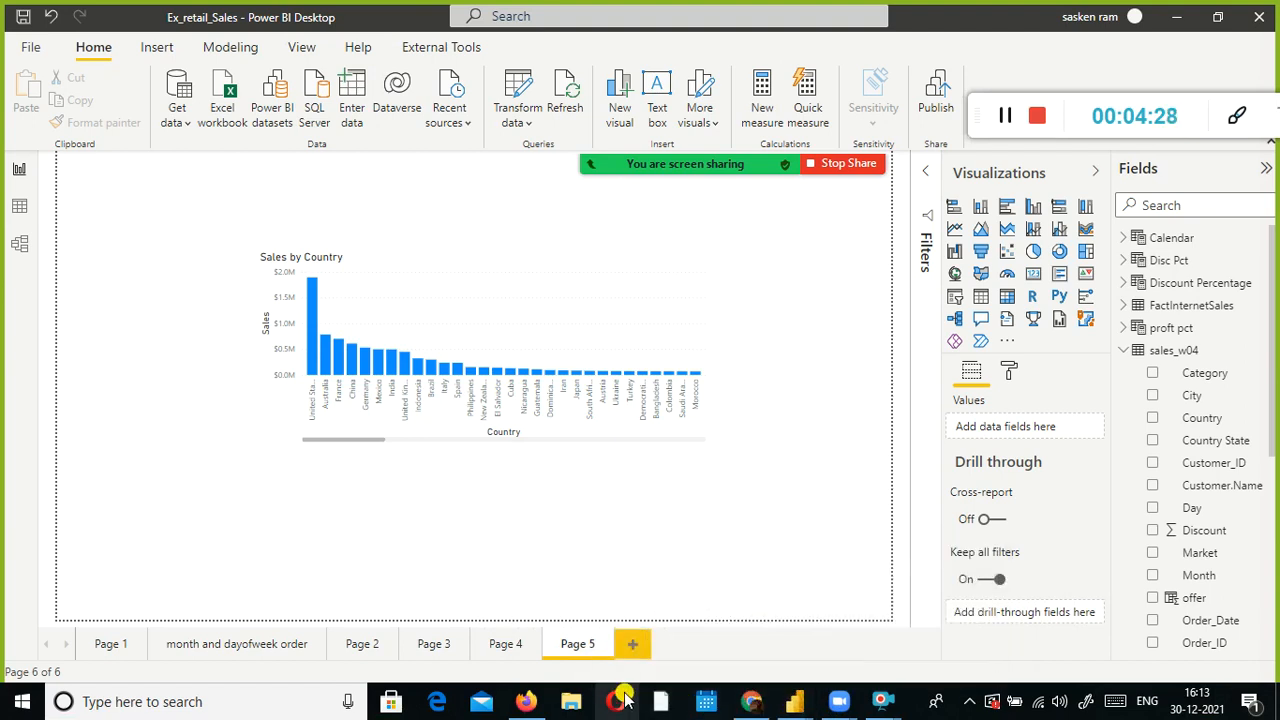
# Switch to Chrome, open the Power-BI repository on GitHub, and look through its list of data files
pyautogui.click(751, 701)
pyautogui.click(366, 49)
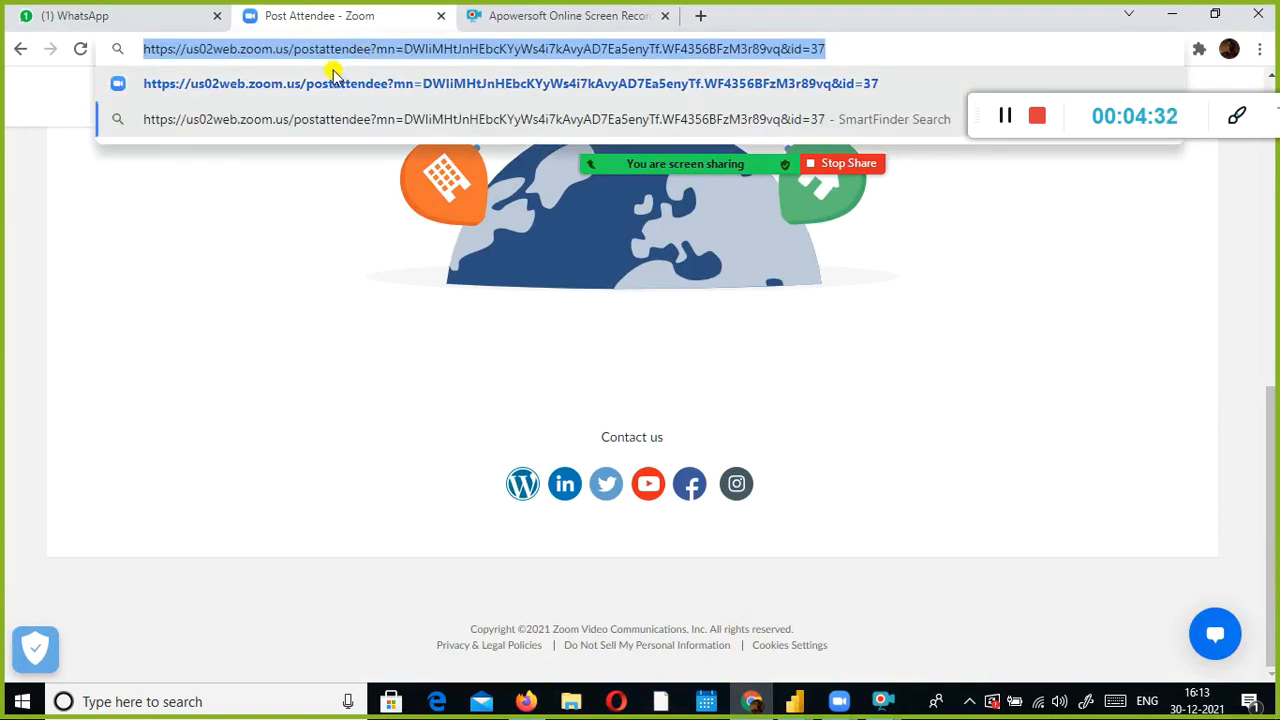
pyautogui.write('git')
pyautogui.press('Return')
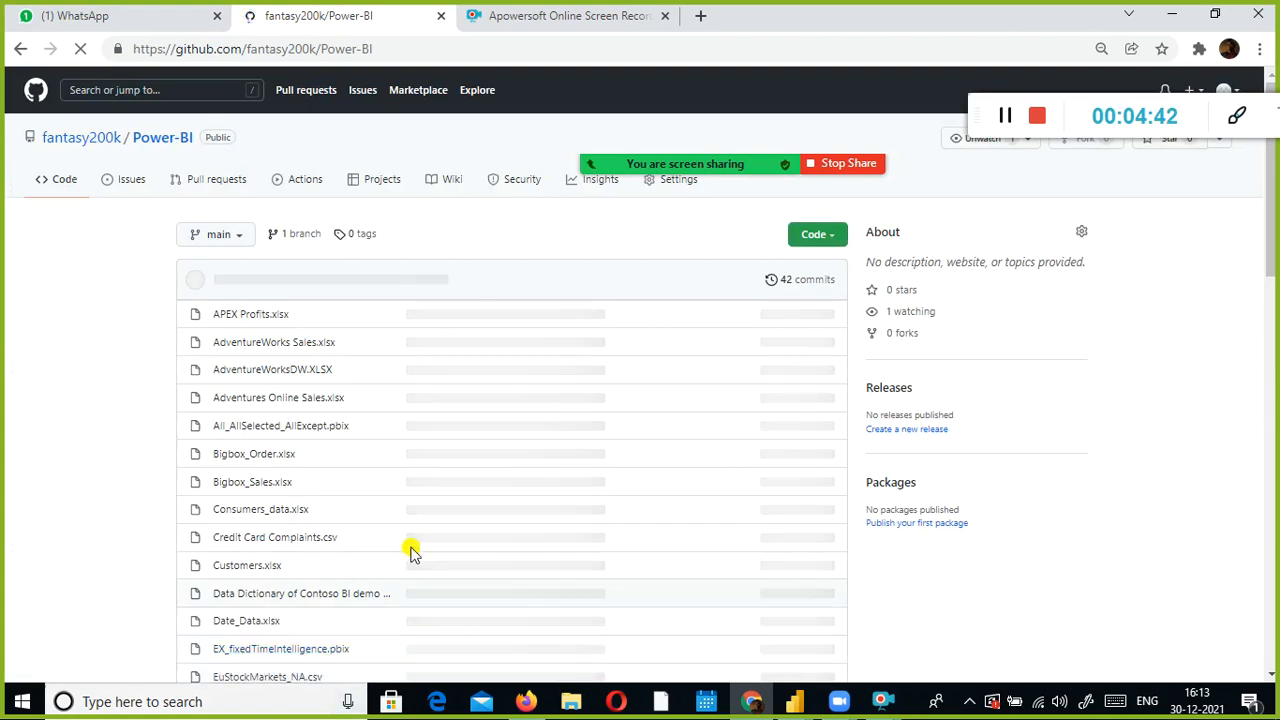
pyautogui.scroll(-4, 368, 508)
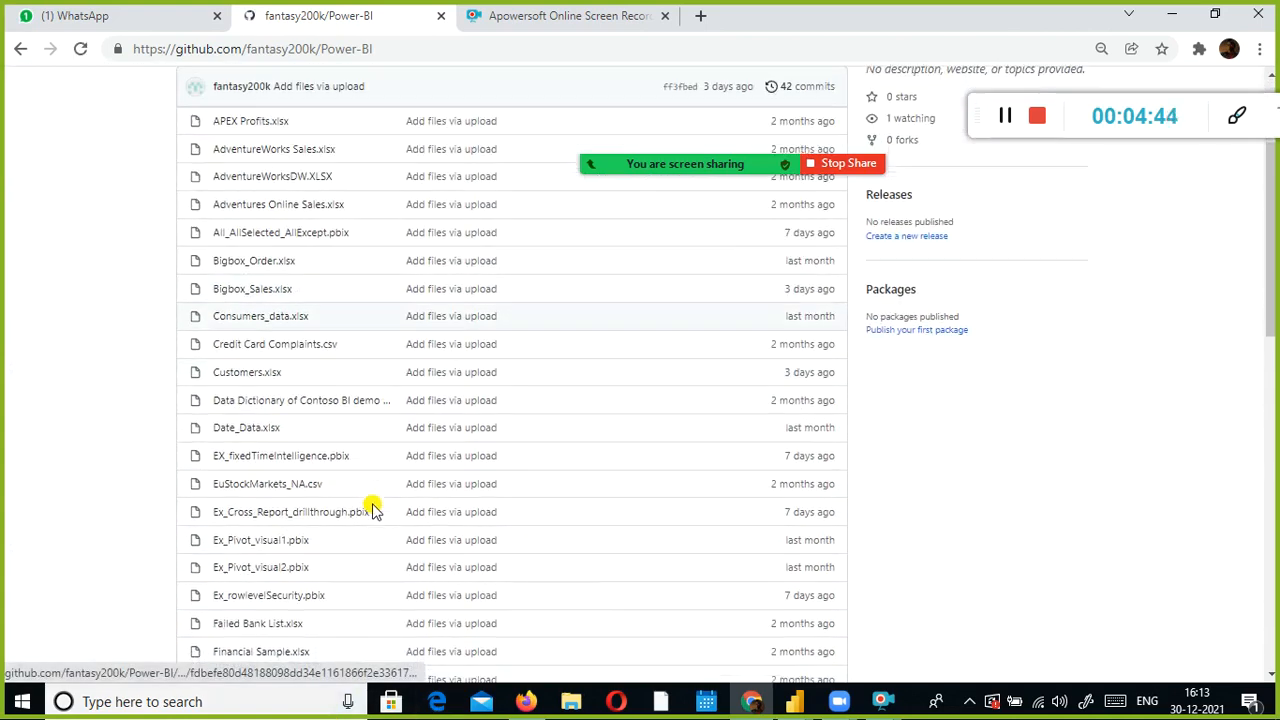
pyautogui.scroll(-8, 372, 508)
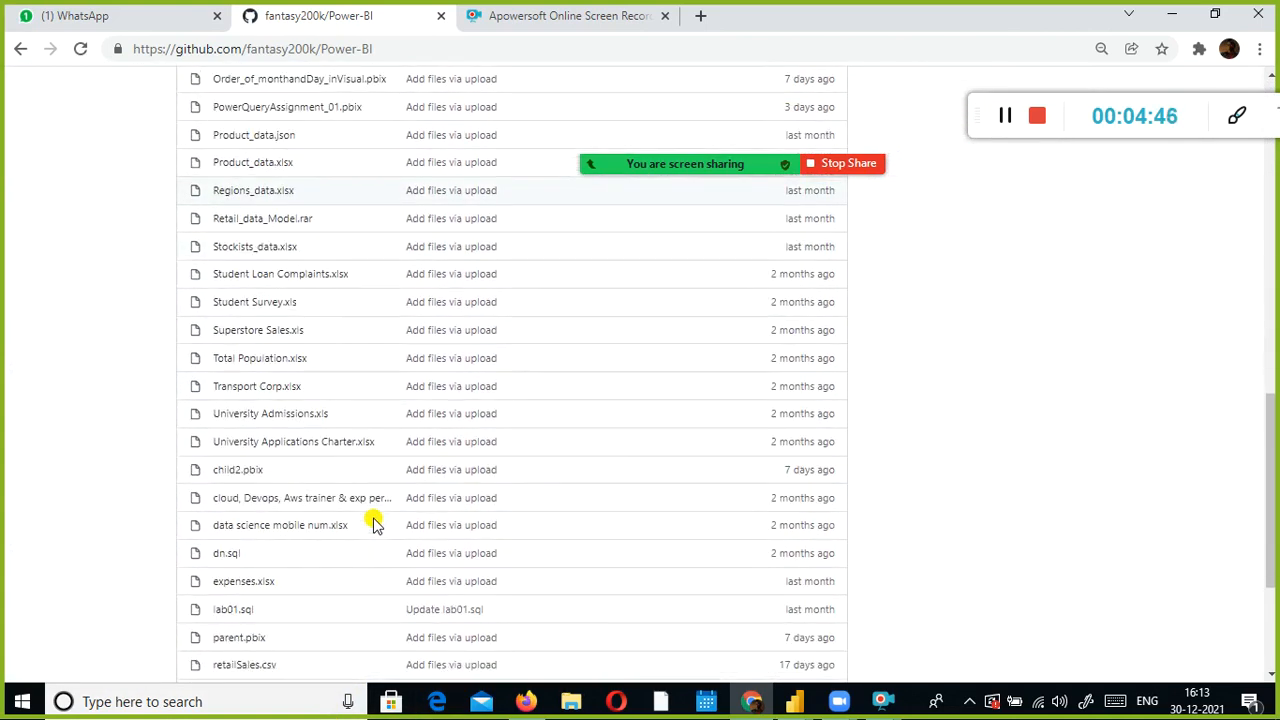
pyautogui.scroll(10, 372, 522)
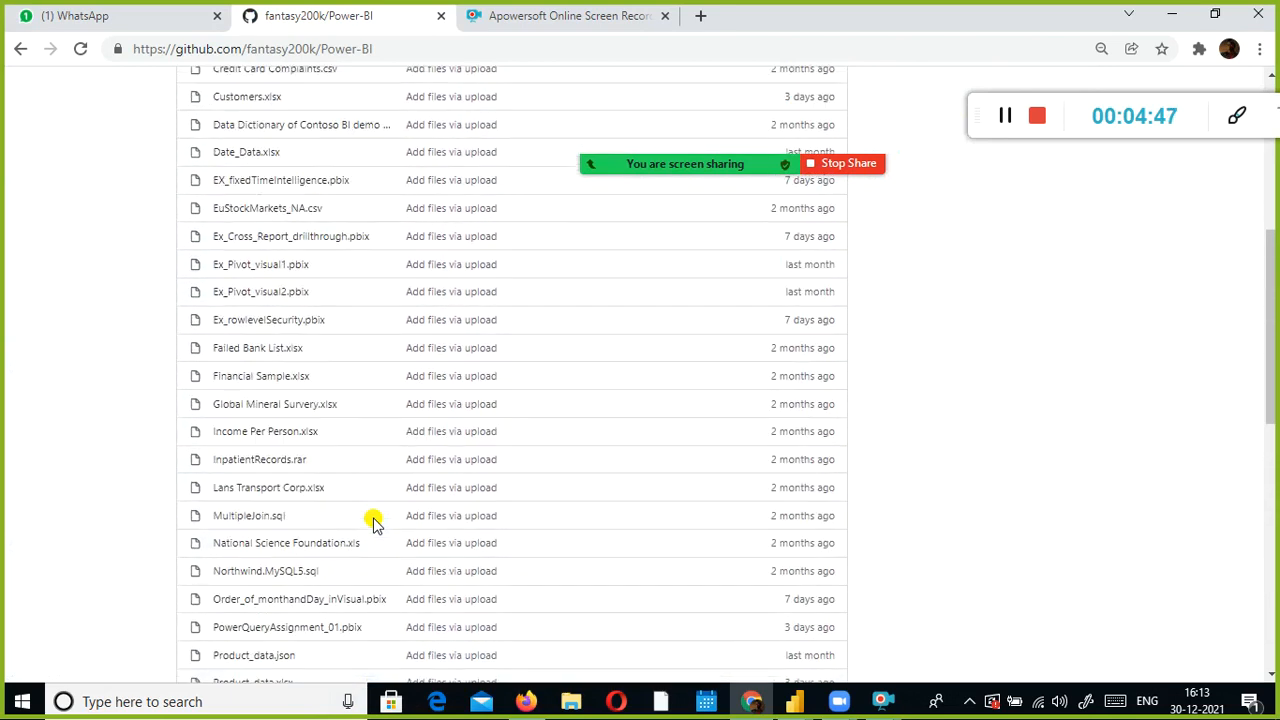
pyautogui.scroll(2, 372, 522)
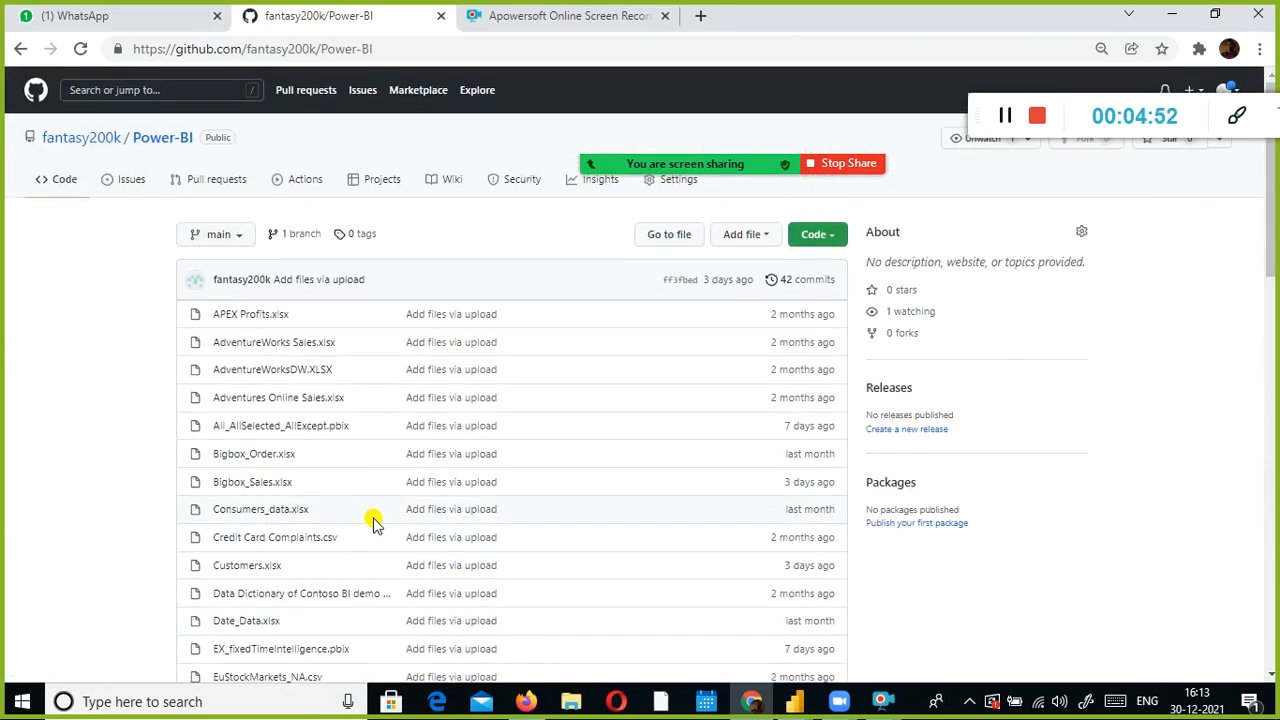
pyautogui.scroll(-2, 372, 522)
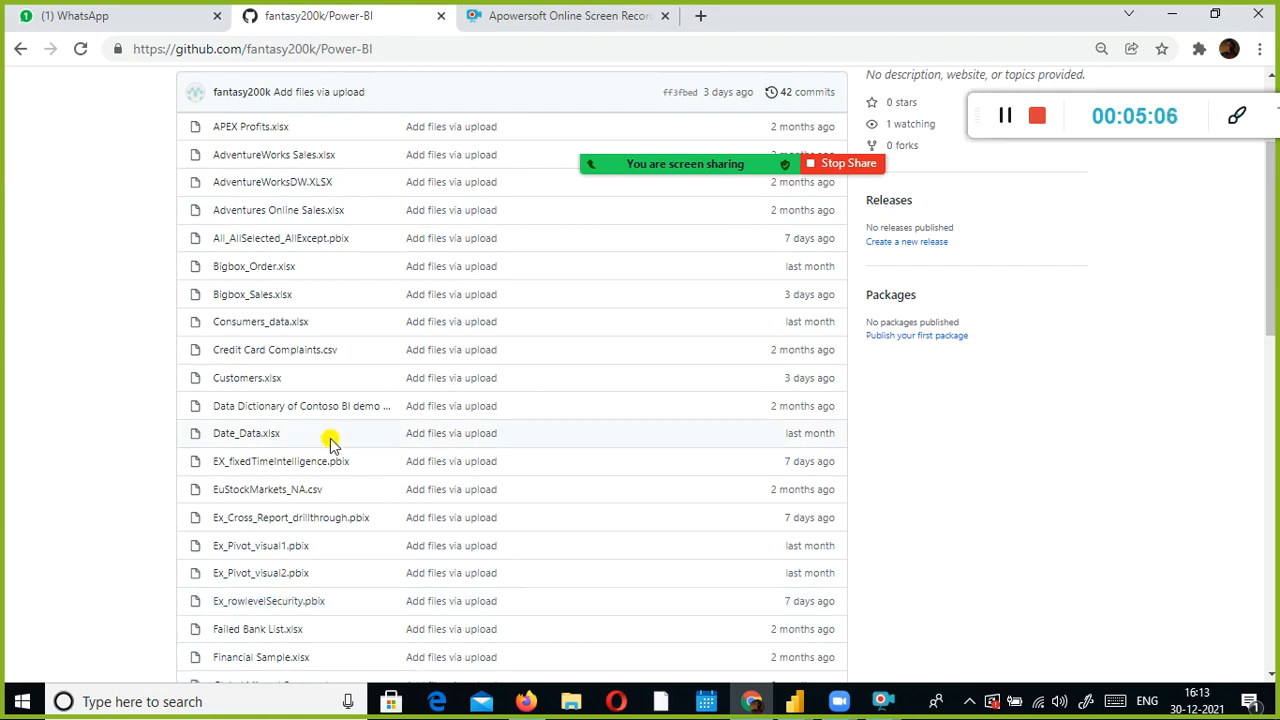
# Switch to the Untitled Power BI Desktop window and close its start screen
pyautogui.click(793, 701)
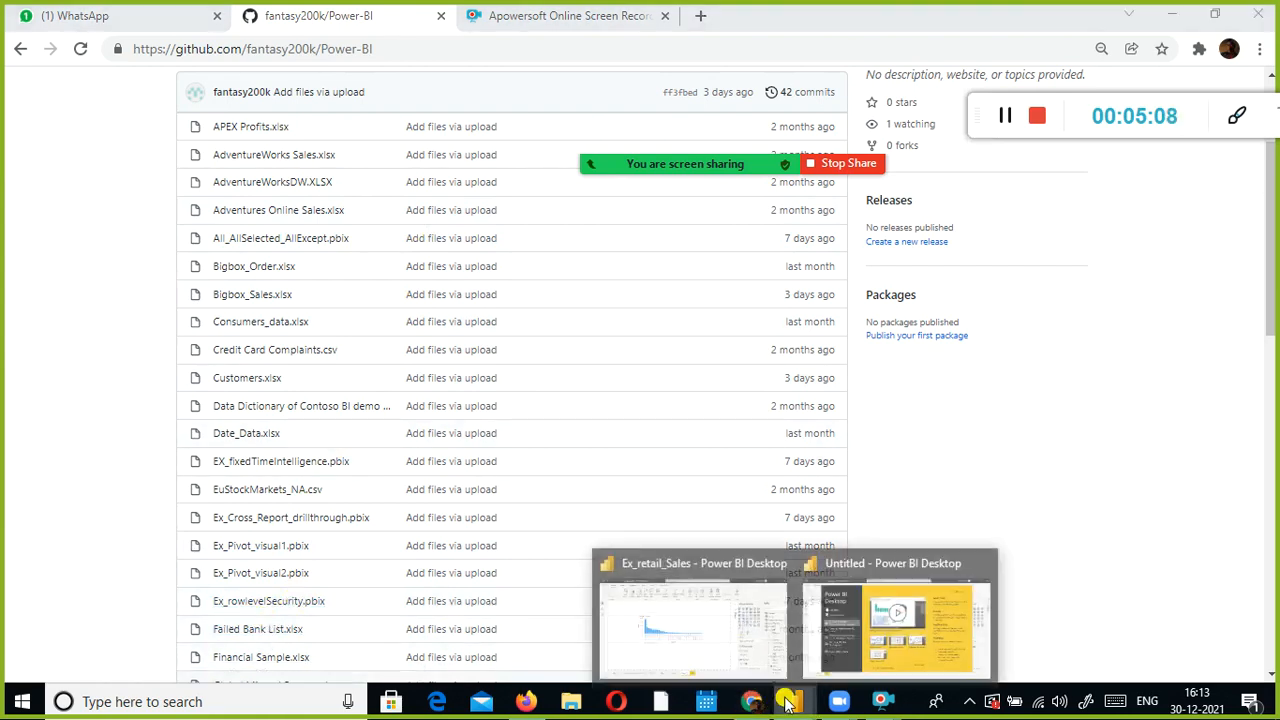
pyautogui.click(890, 610)
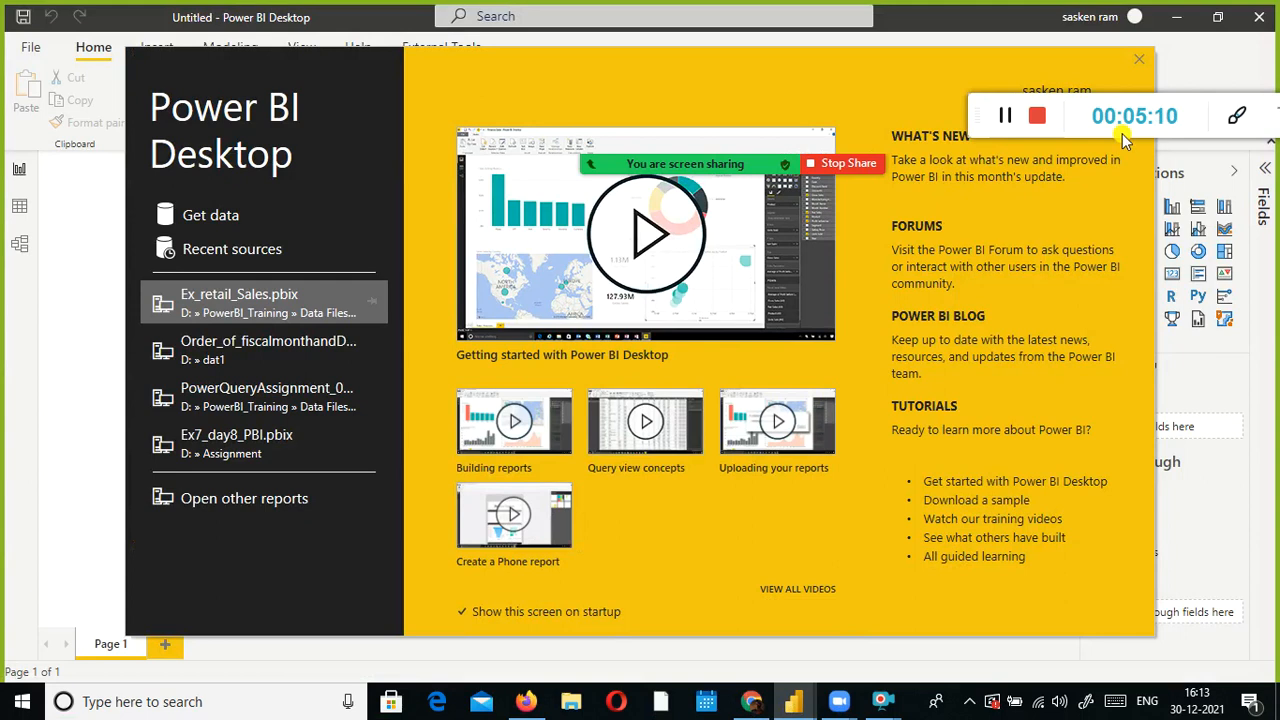
pyautogui.click(1141, 62)
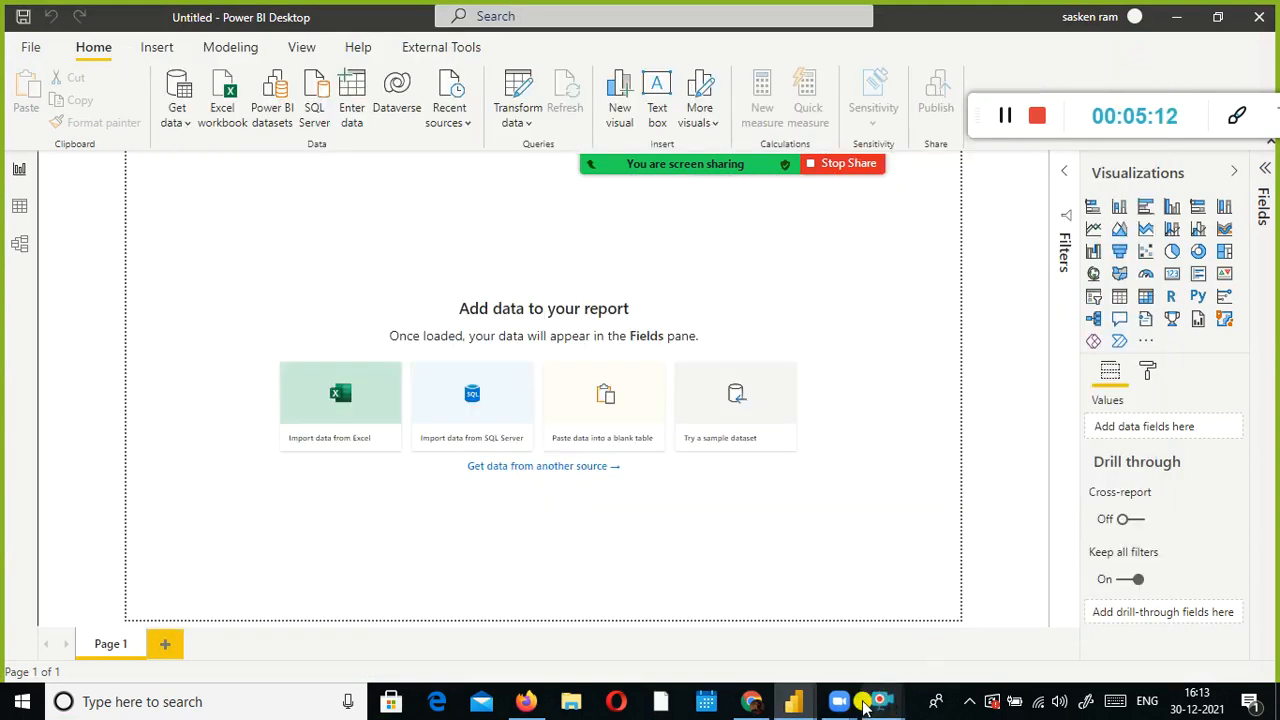
# Return to the Ex_retail_Sales report and select the Calendar table to view its DAX formula
pyautogui.moveTo(785, 707)
pyautogui.click(718, 628)
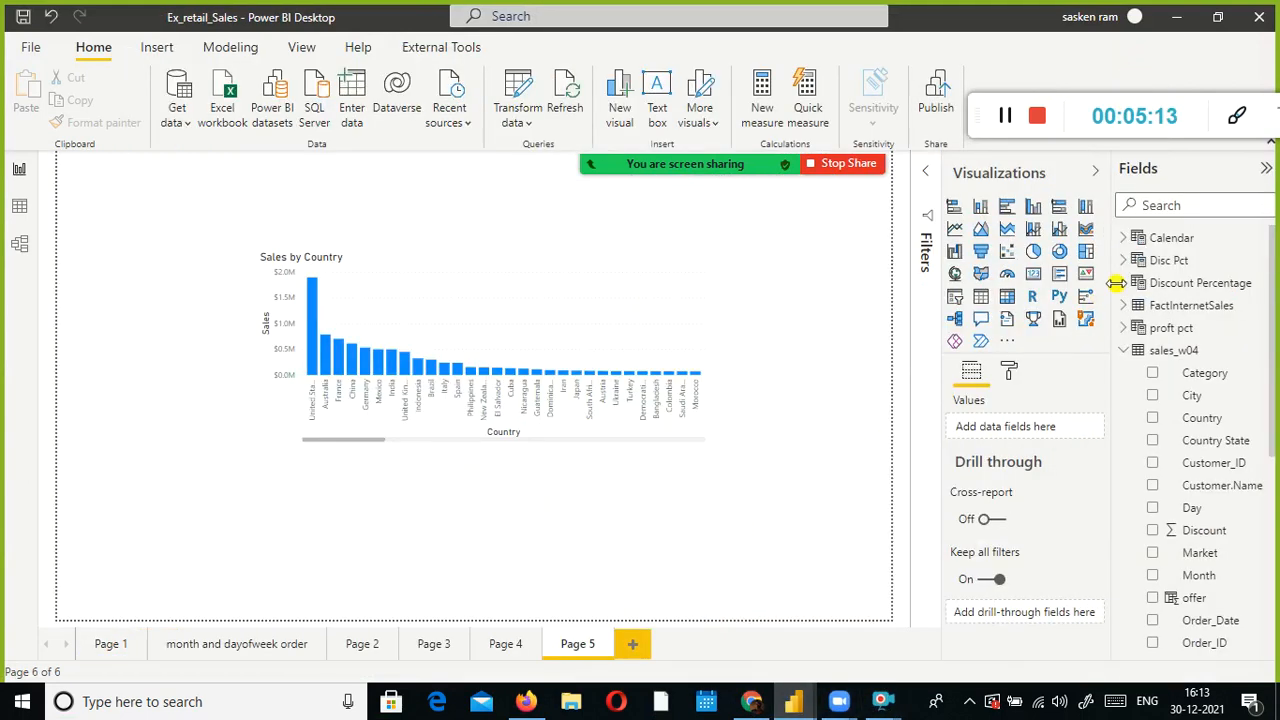
pyautogui.click(1170, 238)
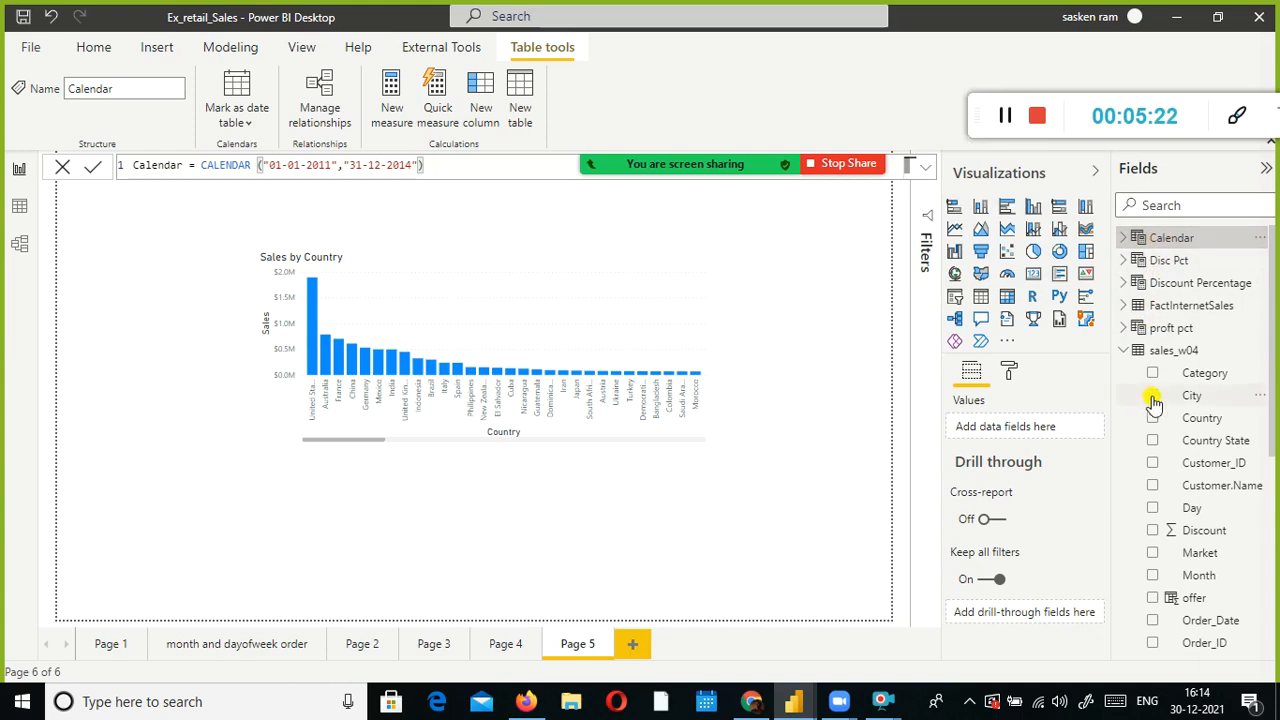
# Switch to the Power-BI repository in Chrome, show its Download ZIP option, and close the download choices
pyautogui.hotkey('alt', 'Tab')
pyautogui.hotkey('alt', 'Tab')
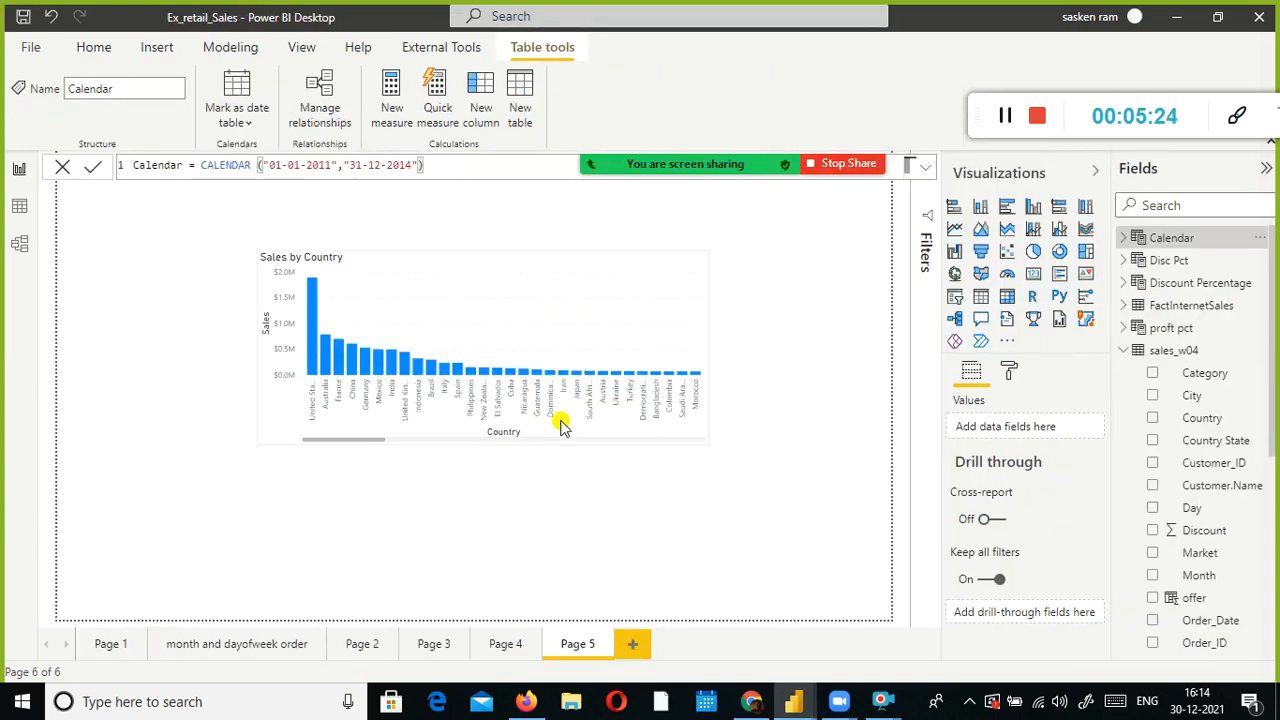
pyautogui.hotkey('alt', 'Tab')
pyautogui.press('Tab')
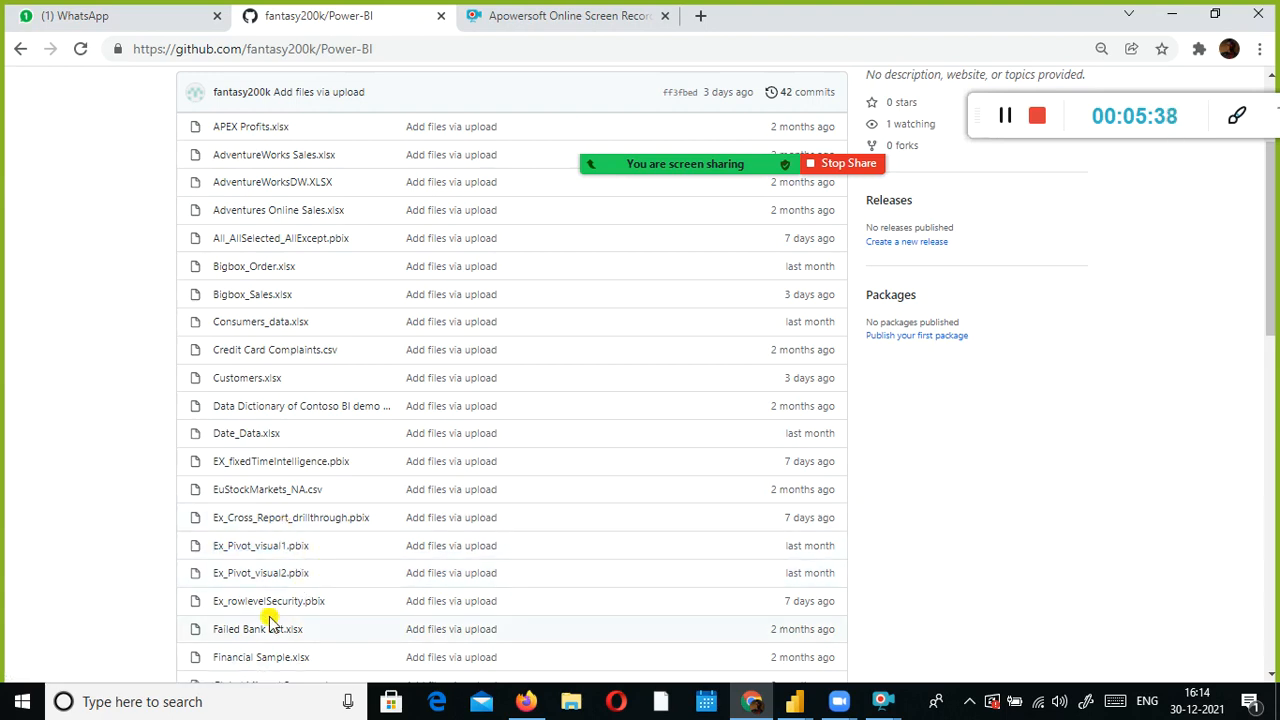
pyautogui.scroll(-2, 272, 615)
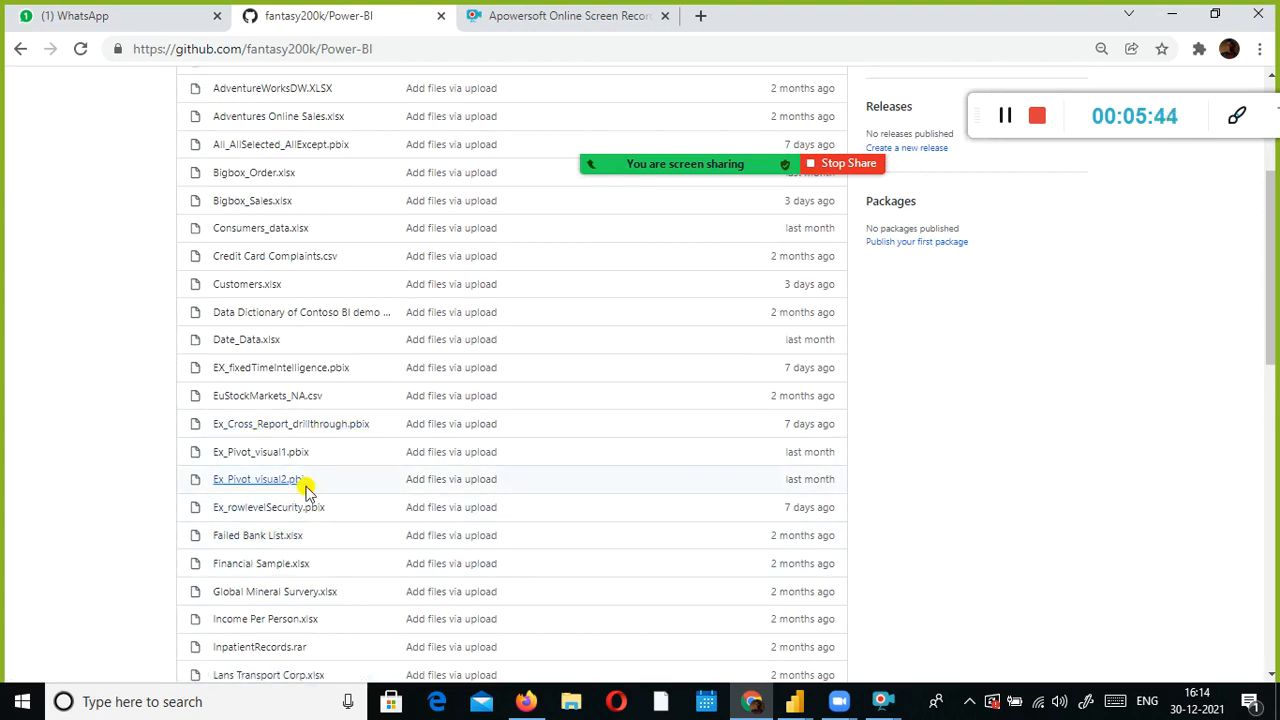
pyautogui.scroll(4, 672, 249)
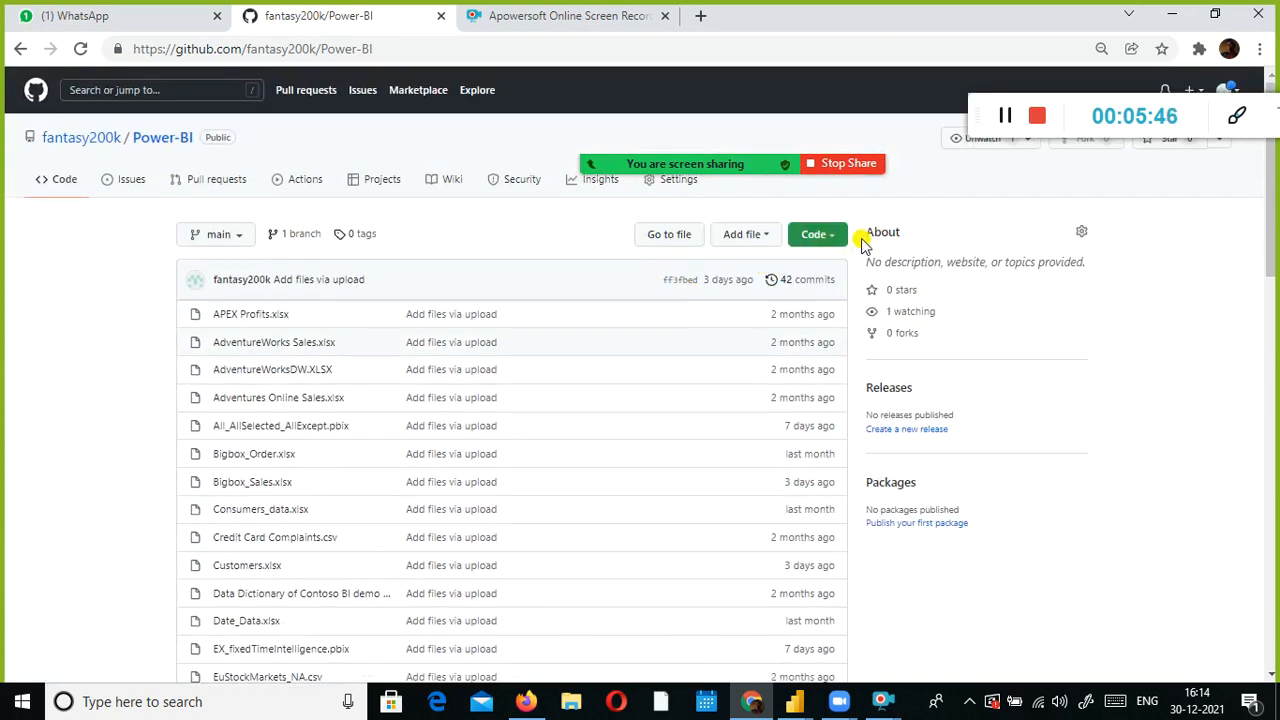
pyautogui.click(838, 236)
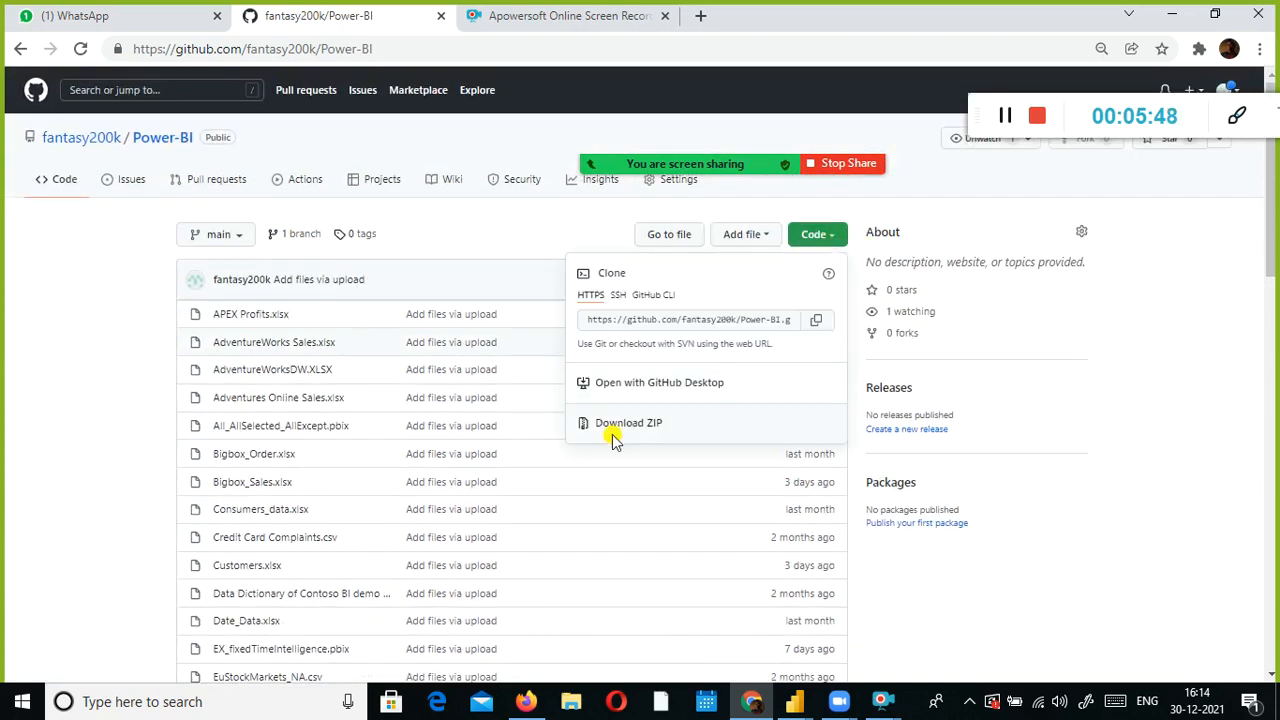
pyautogui.click(1095, 440)
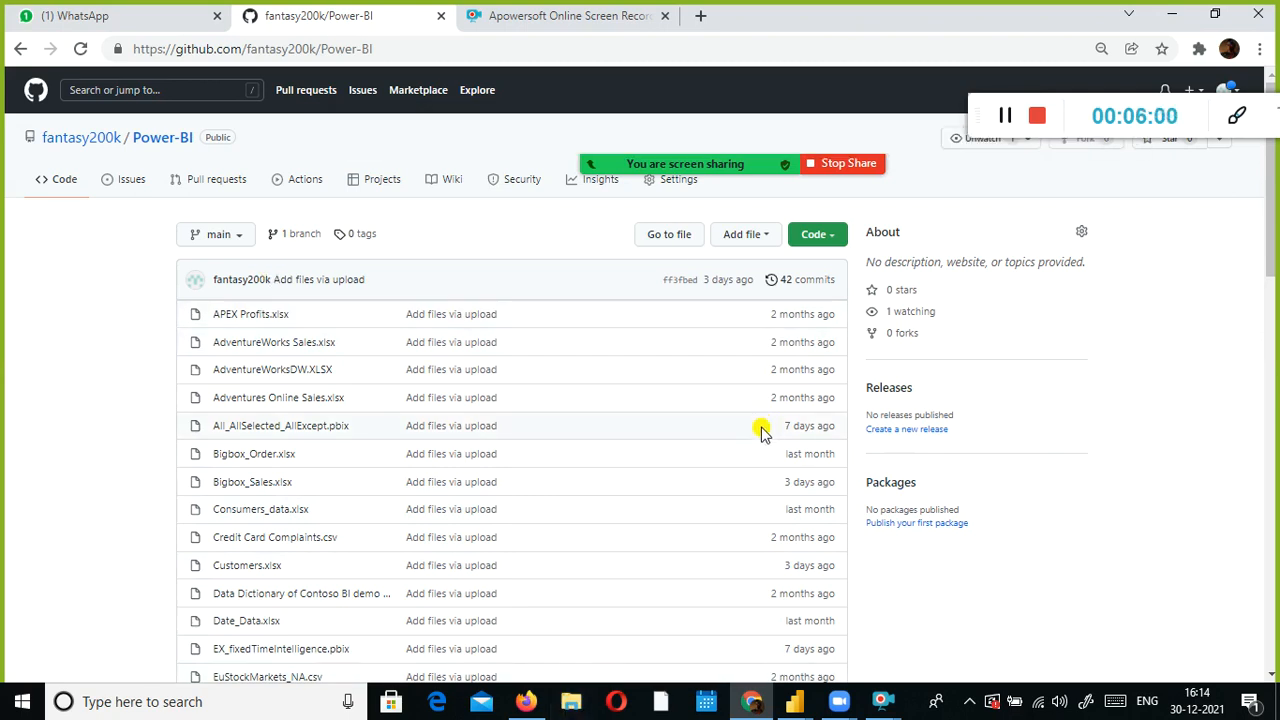
# Look through the repository's sample data and .pbix files, from APEX Profits.xlsx down to Stockists_data.xlsx
pyautogui.scroll(-1, 285, 240)
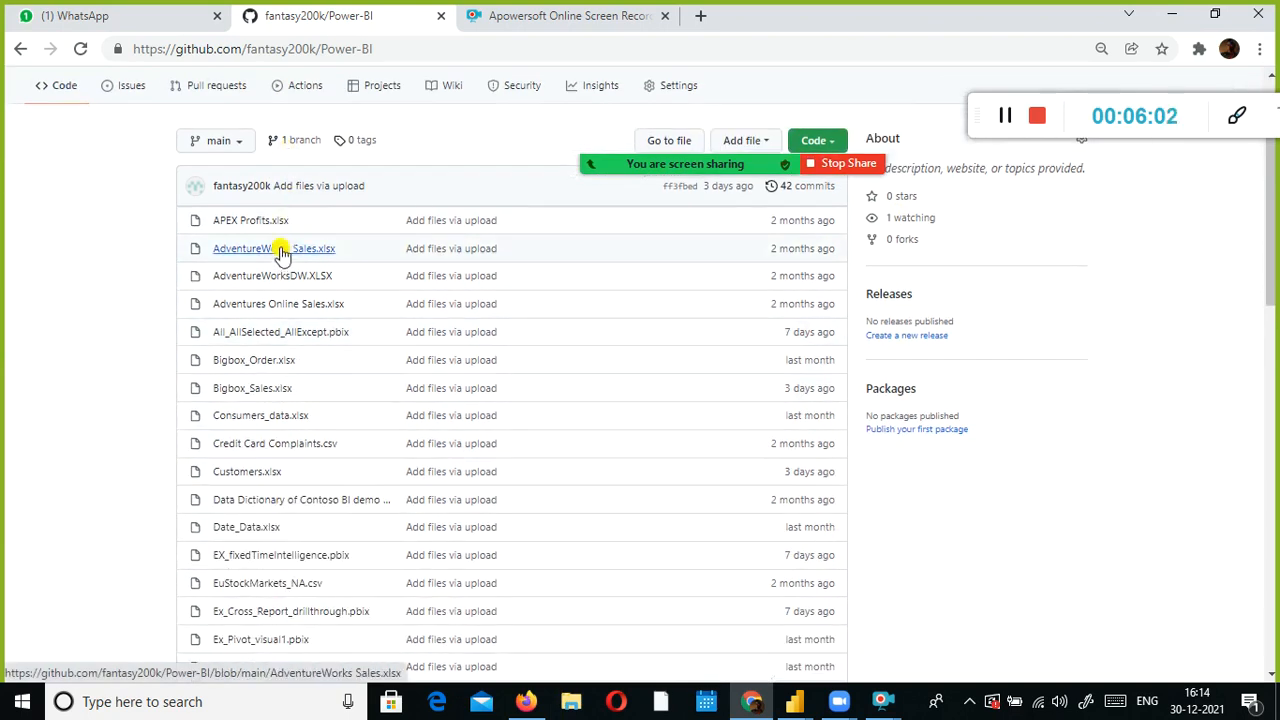
pyautogui.scroll(-2, 283, 252)
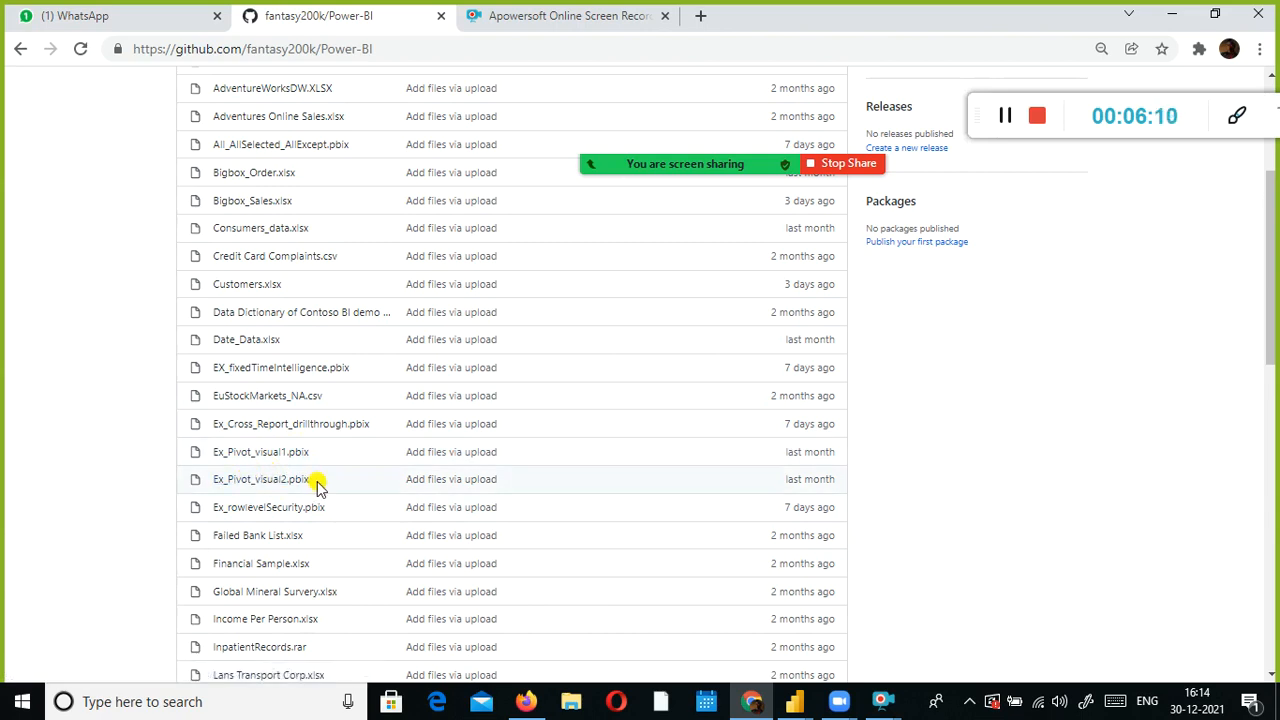
pyautogui.scroll(-3, 316, 484)
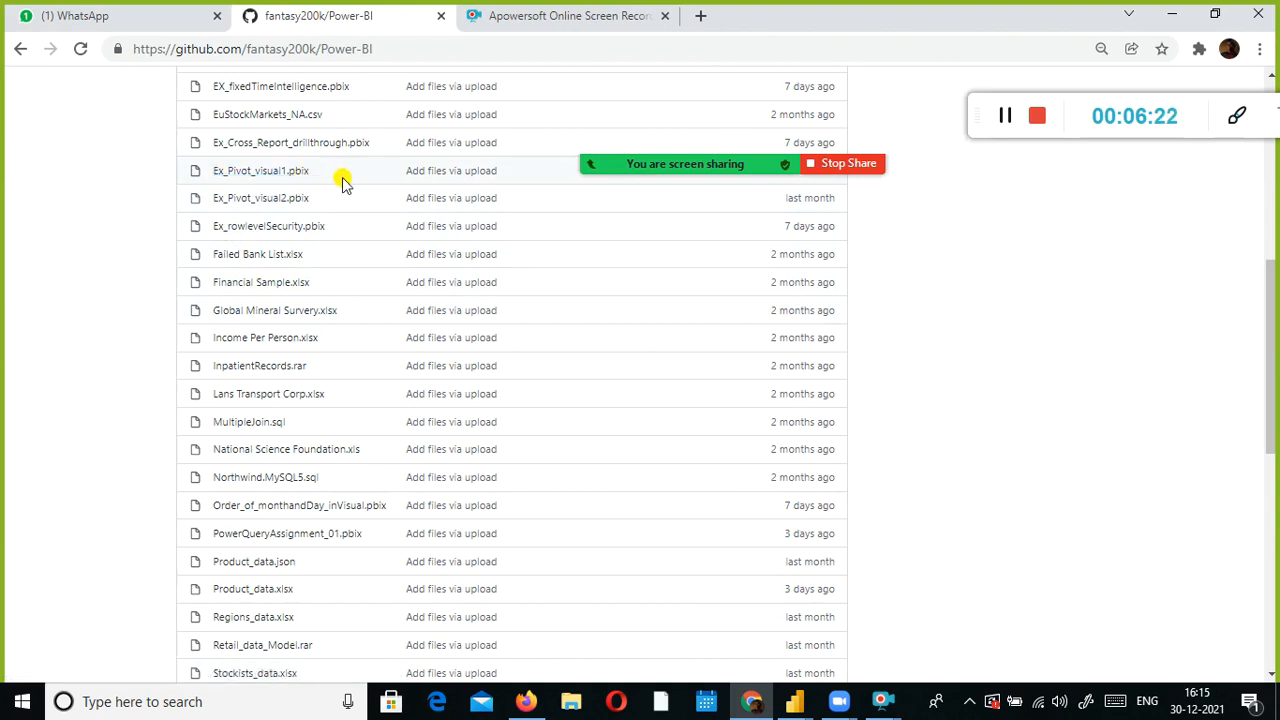
# Switch back to the Ex_retail_Sales report in Power BI Desktop and examine the fields of the sales_w04 table
pyautogui.click(795, 701)
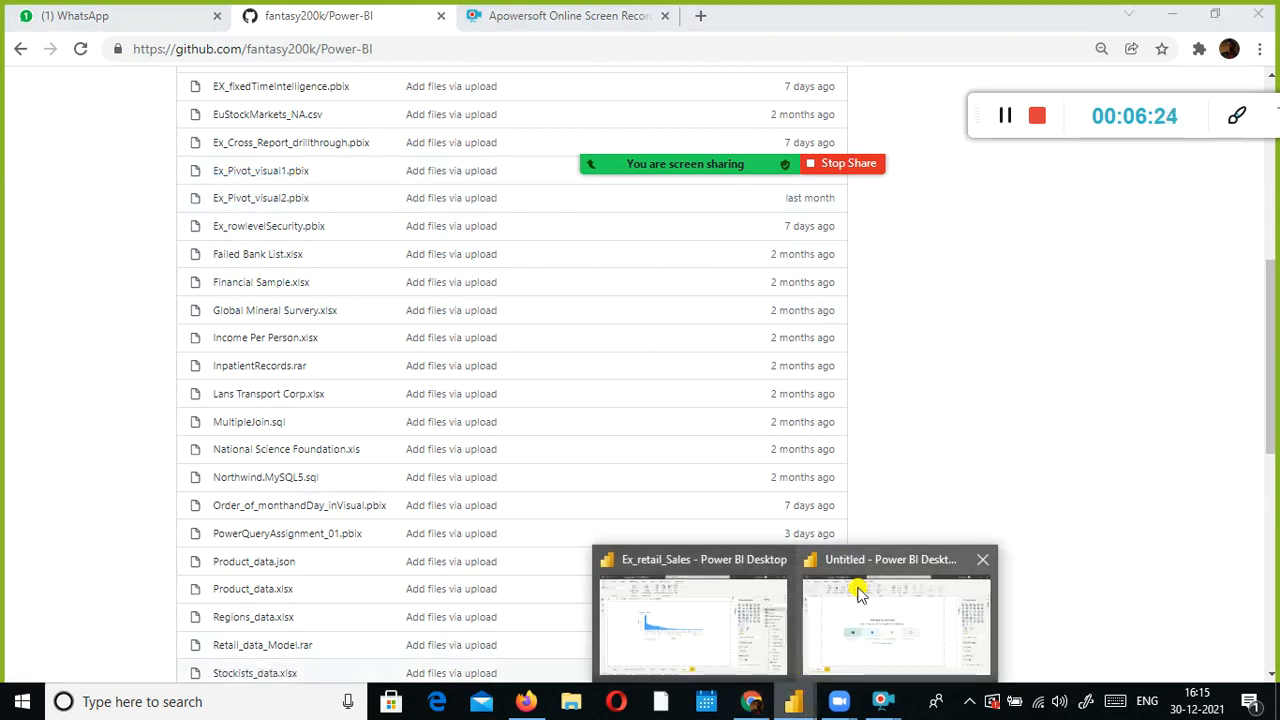
pyautogui.click(860, 594)
pyautogui.click(795, 701)
pyautogui.click(748, 655)
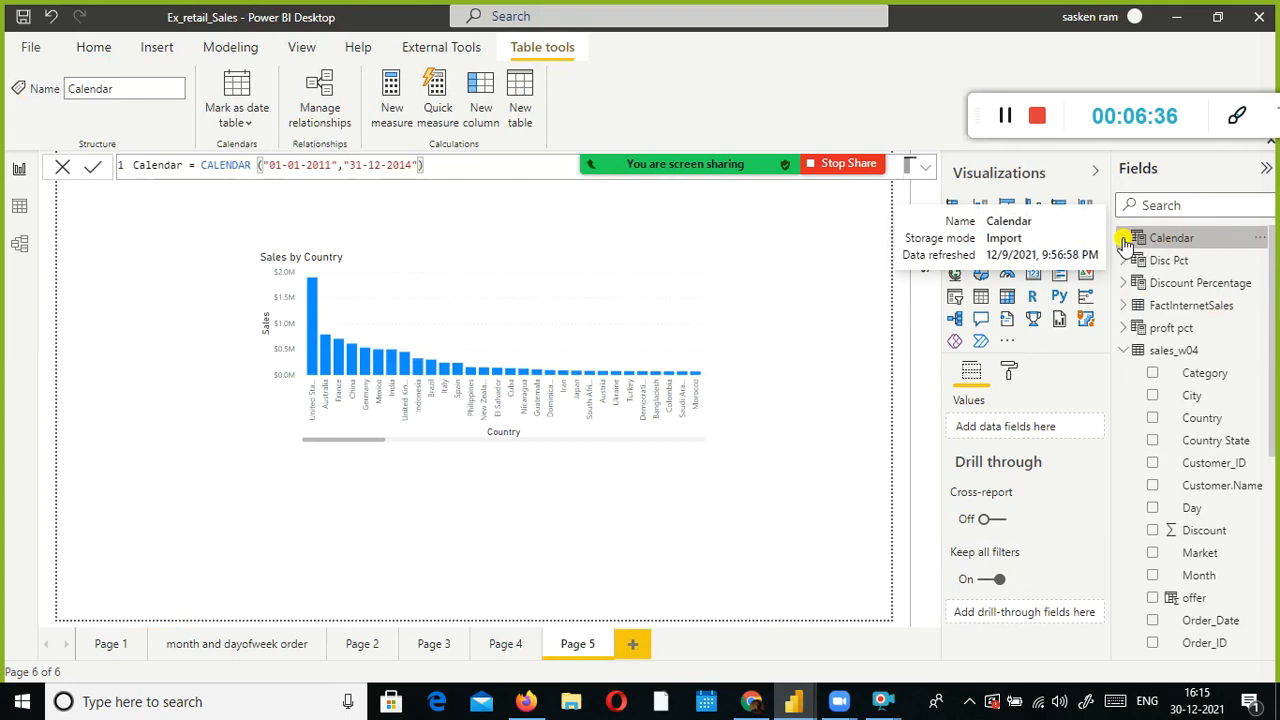
pyautogui.click(1176, 352)
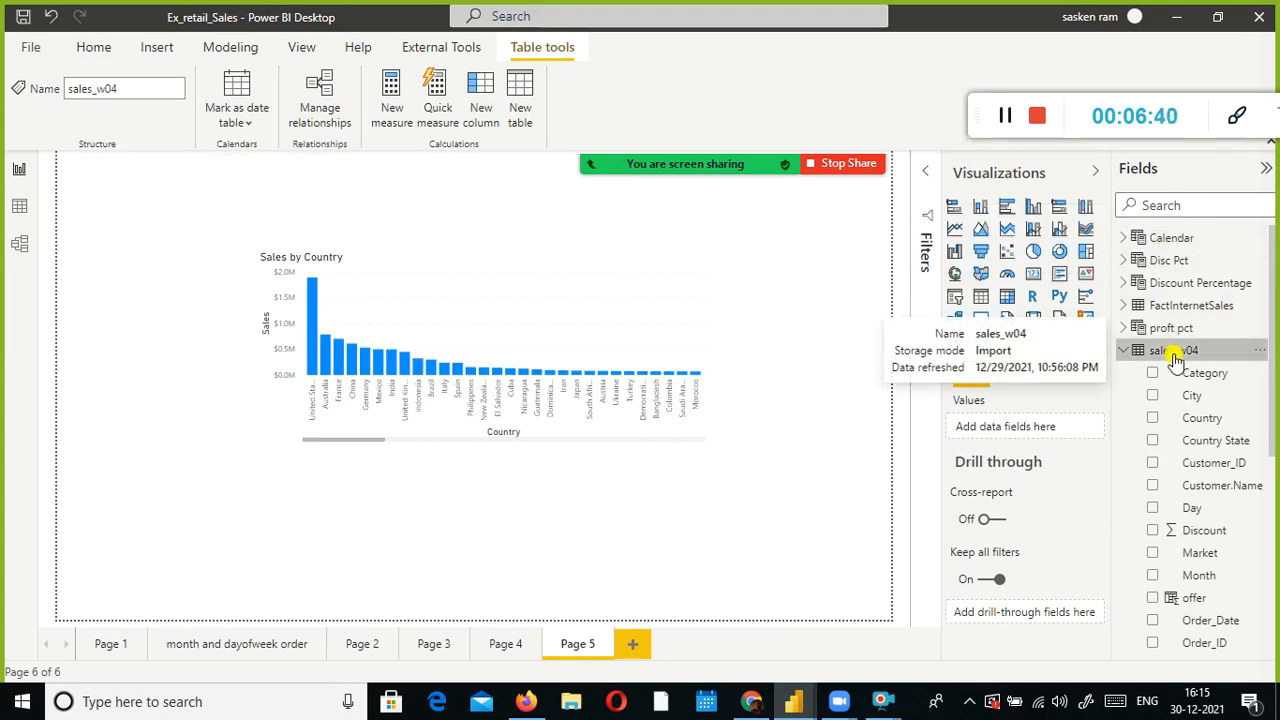
pyautogui.scroll(-4, 1260, 395)
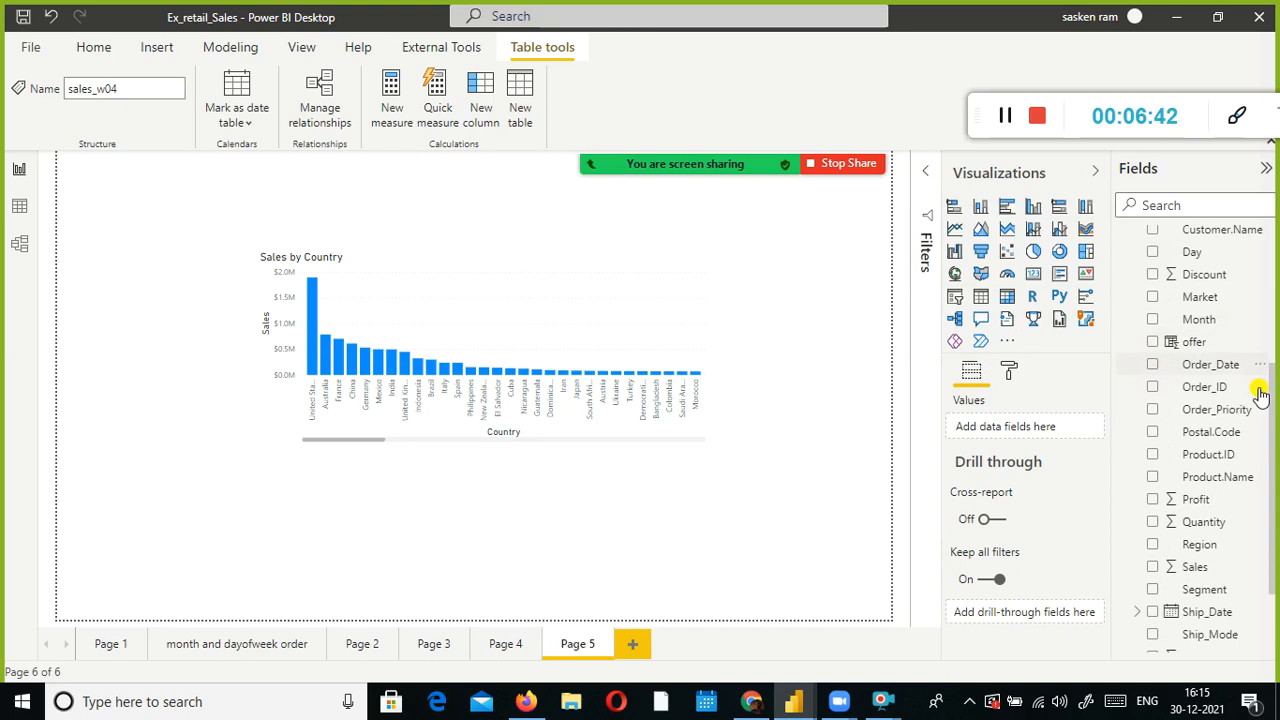
pyautogui.scroll(5, 1258, 393)
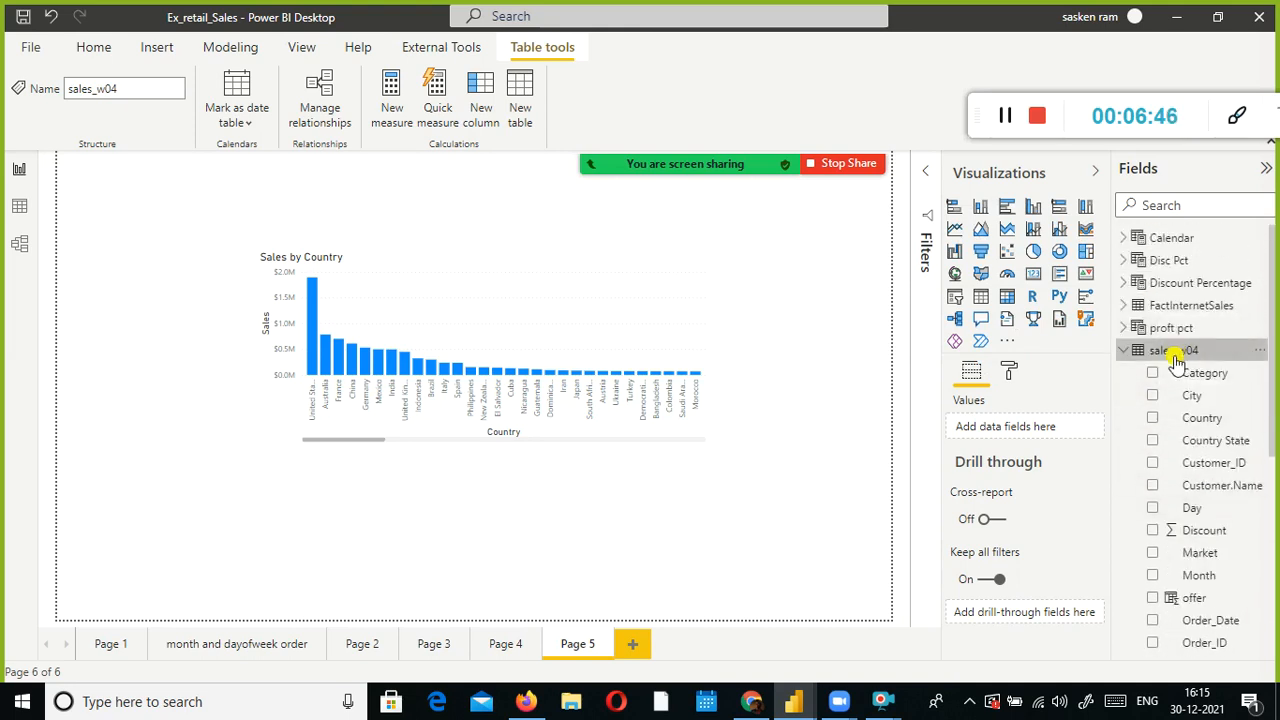
pyautogui.moveTo(1180, 363)
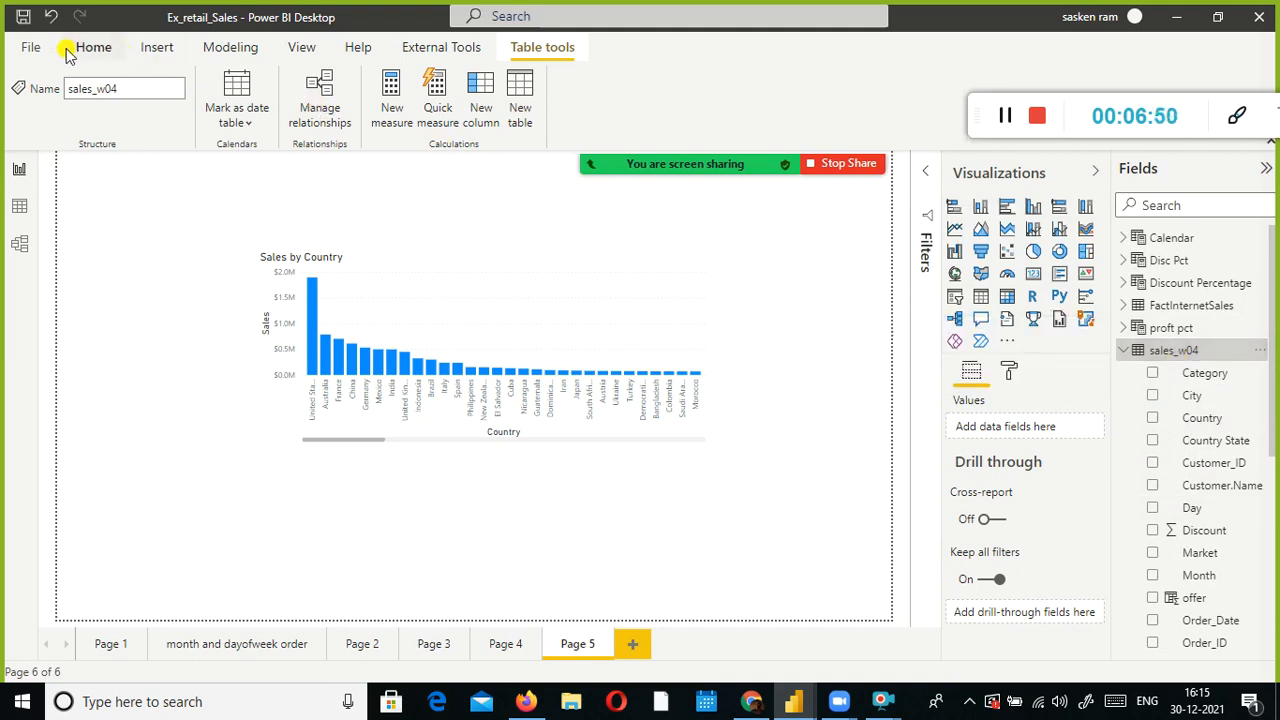
# View the sales_w04 rows in the Data view and return to the report view
pyautogui.click(19, 208)
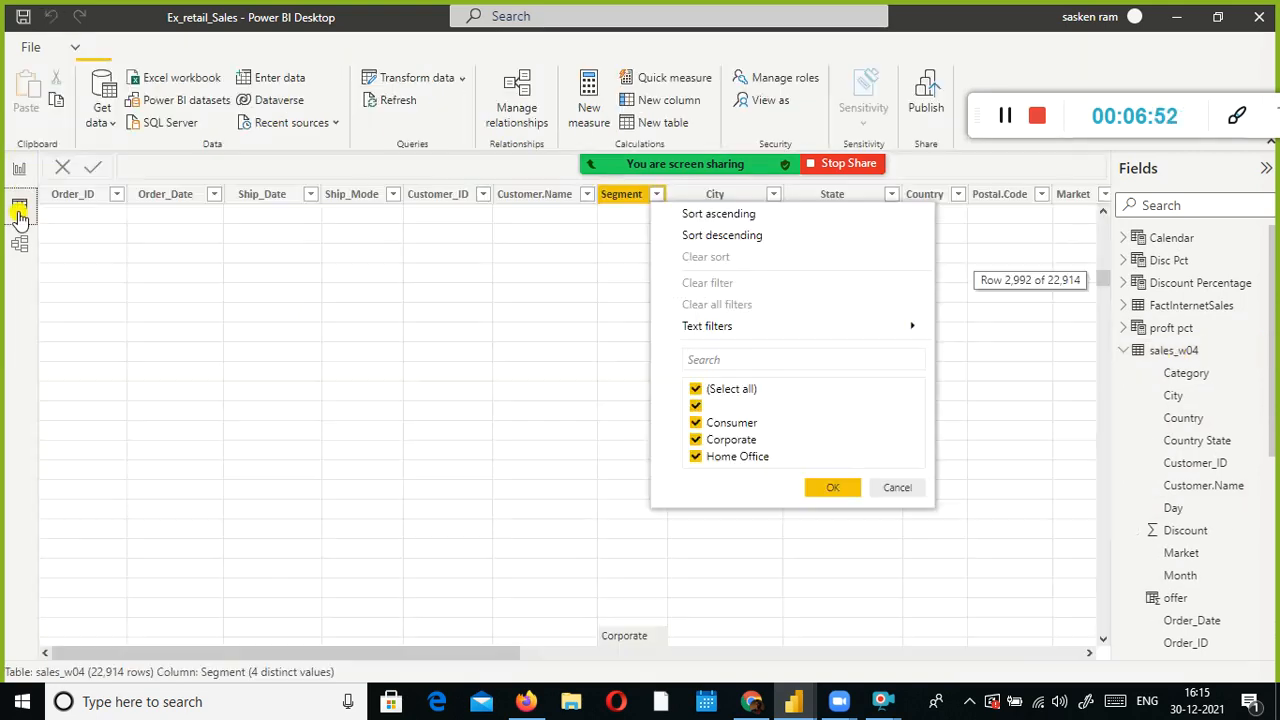
pyautogui.rightClick(1256, 354)
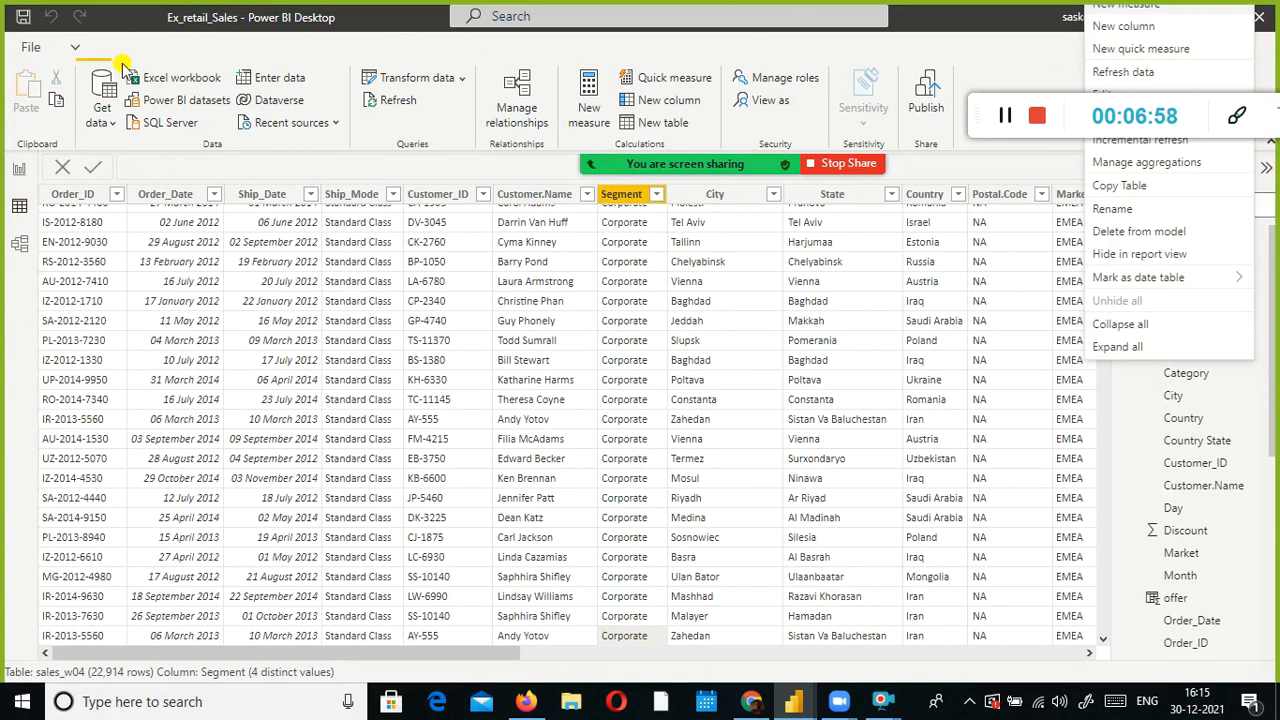
pyautogui.click(66, 62)
pyautogui.click(19, 168)
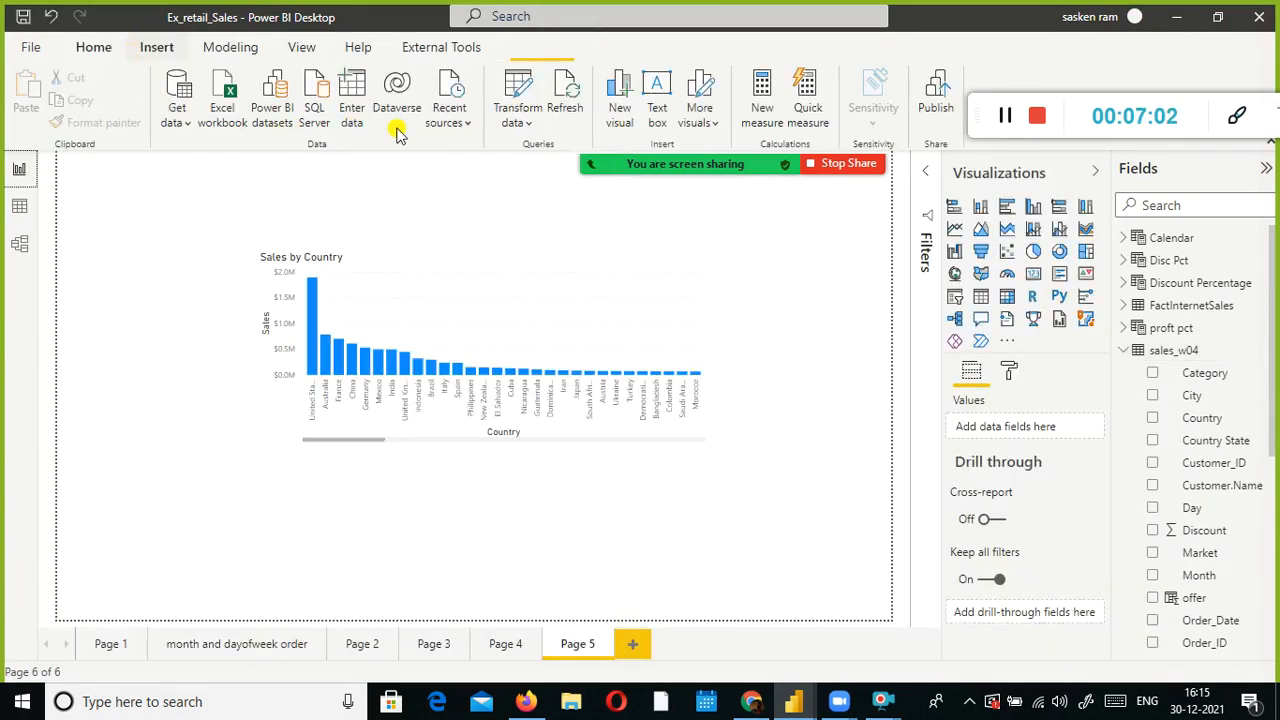
# Open the report's queries in the Power Query Editor with Transform data and show the Transform commands
pyautogui.click(506, 90)
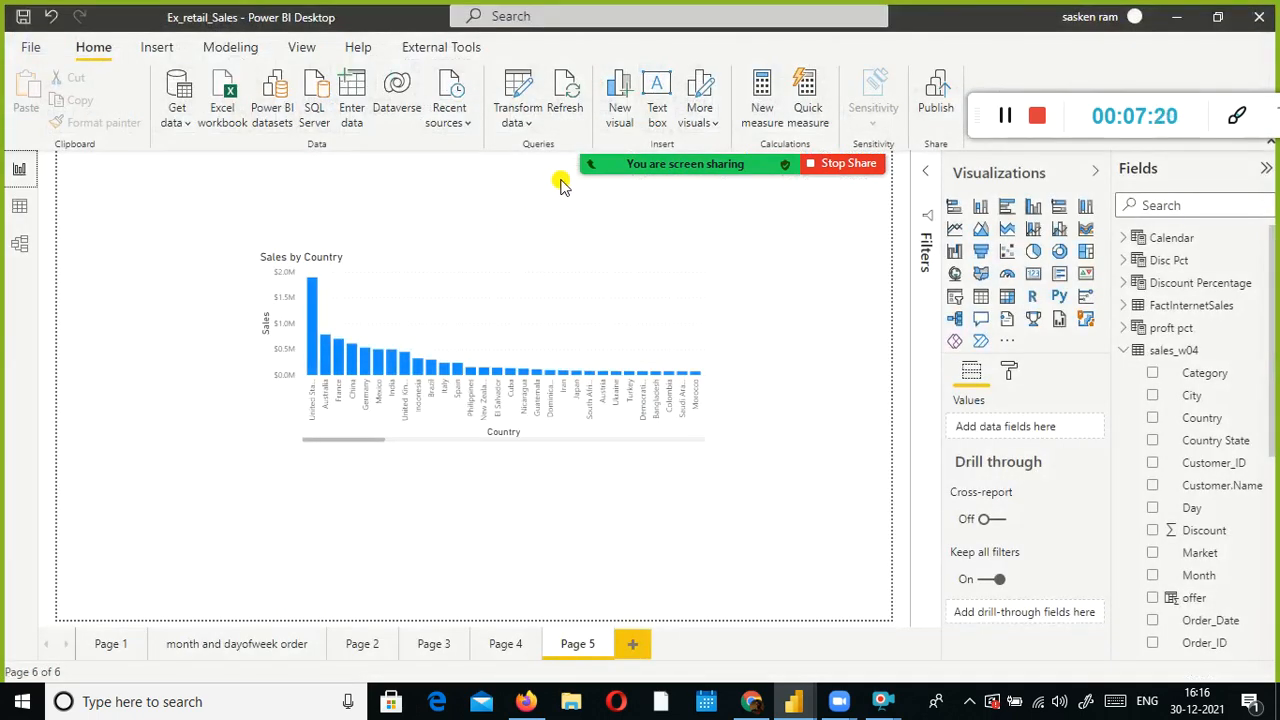
pyautogui.click(517, 92)
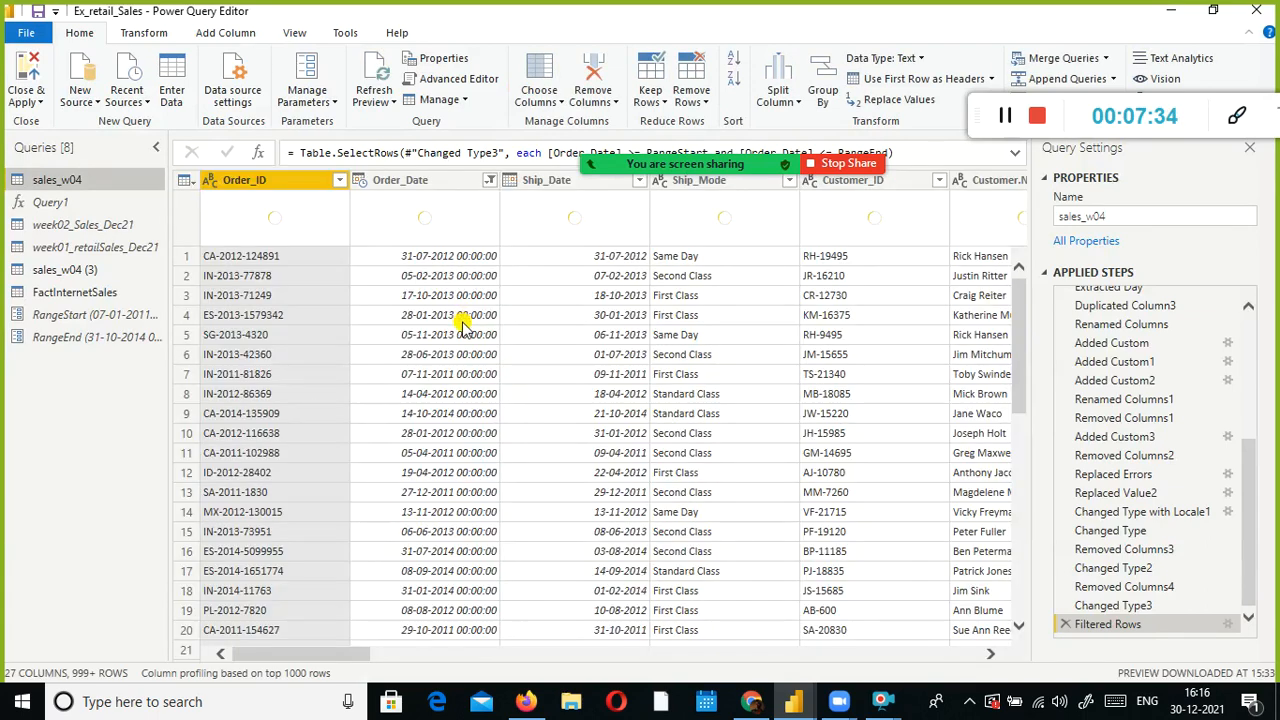
pyautogui.click(158, 33)
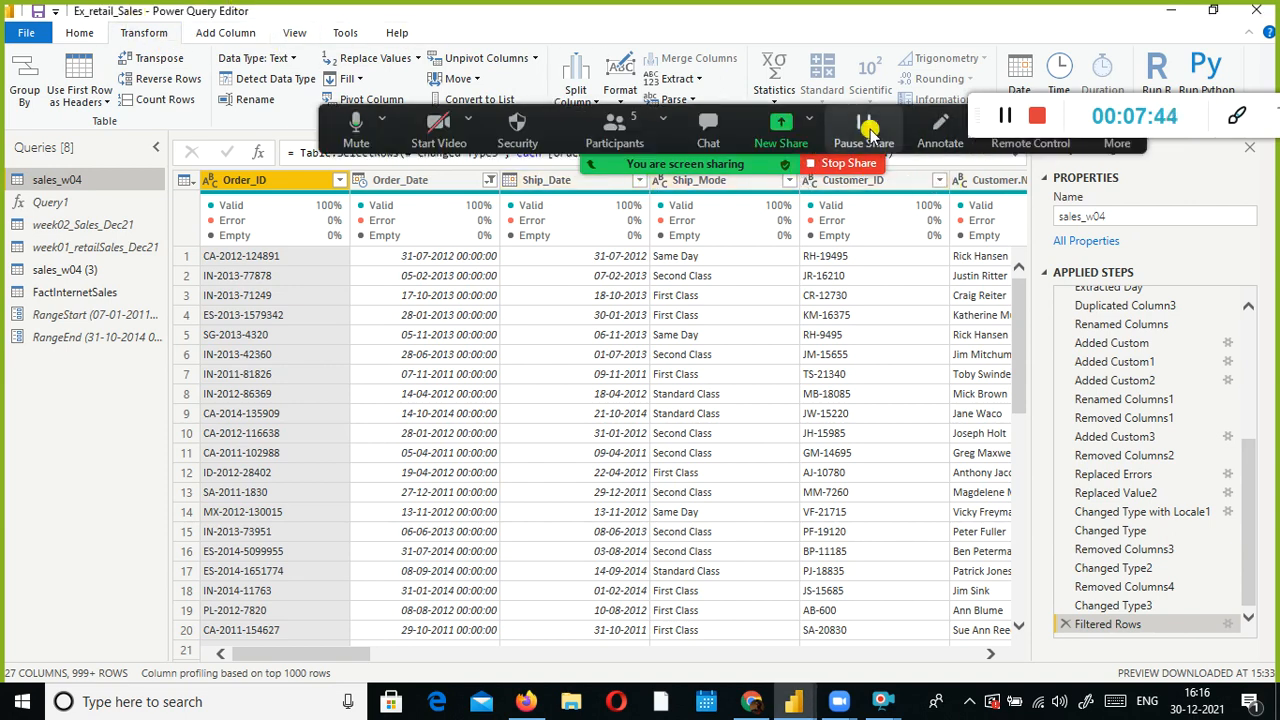
# Mark the Power Query Editor's window title with a red freehand line using Zoom's Annotate Draw tool, and close the annotation tools
pyautogui.moveTo(338, 118); pyautogui.dragTo(436, 270)
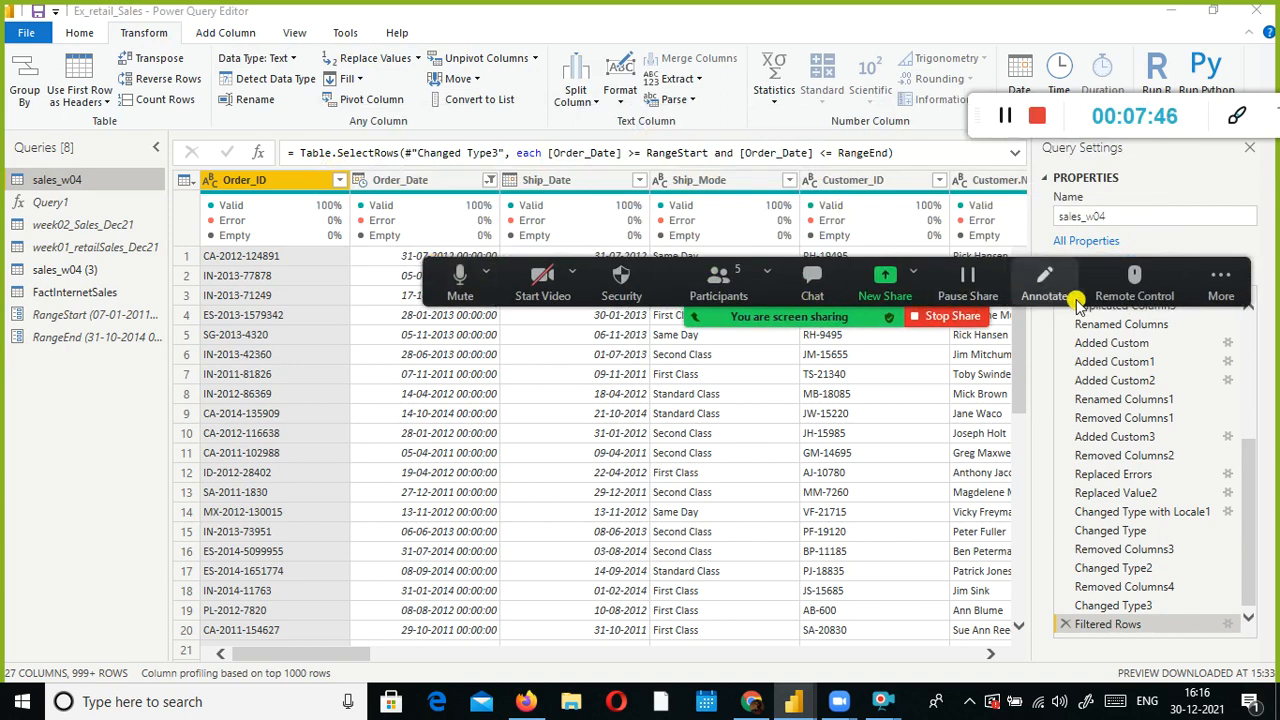
pyautogui.click(1046, 285)
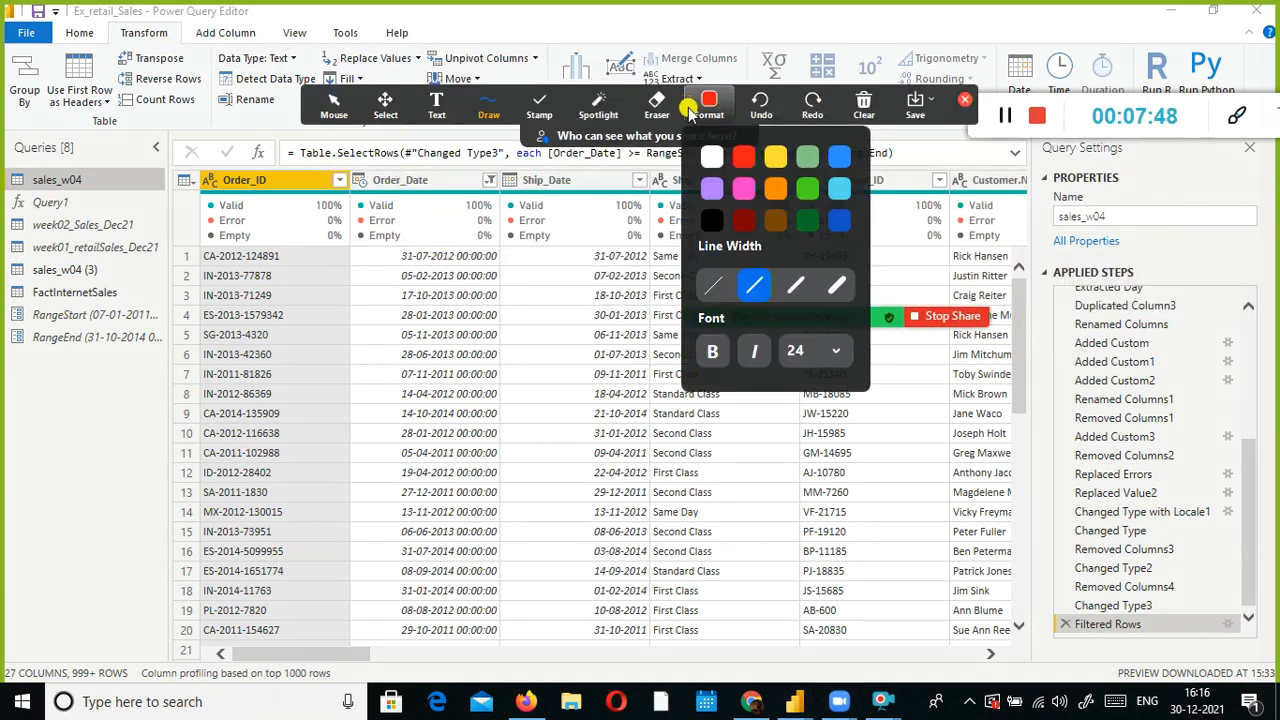
pyautogui.moveTo(587, 112)
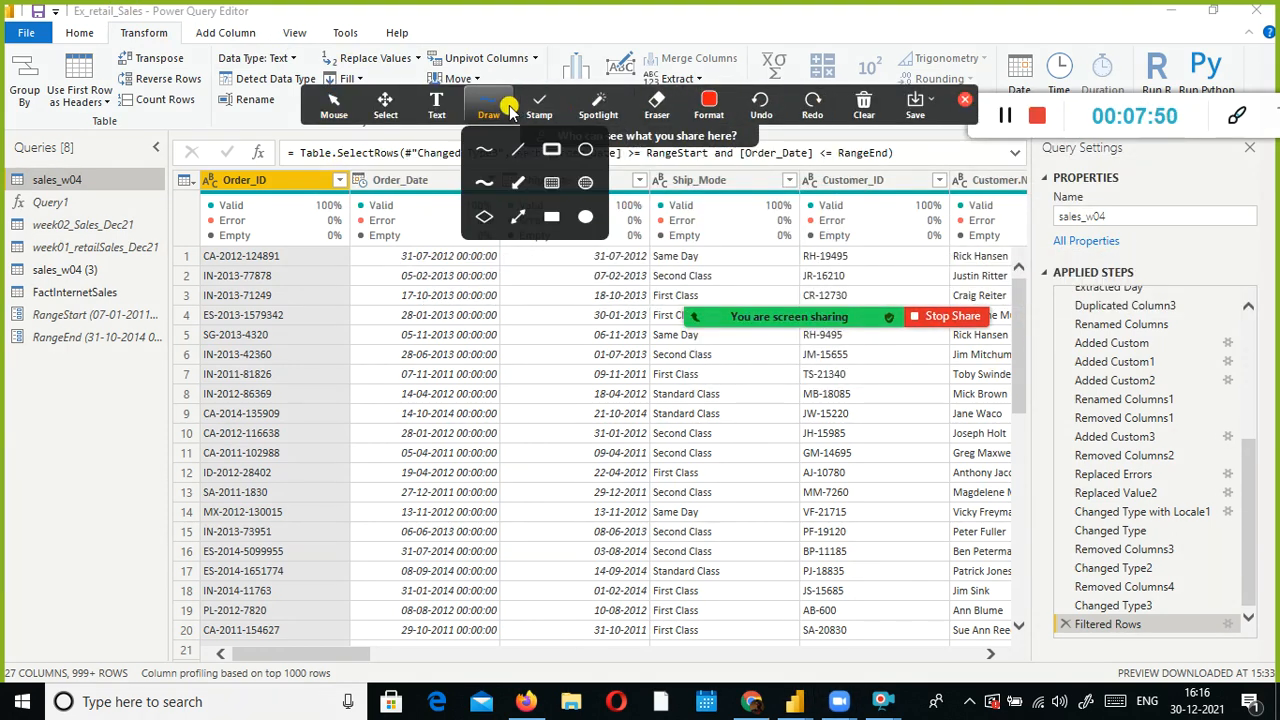
pyautogui.moveTo(198, 16)
pyautogui.mouseDown()
pyautogui.moveTo(45, 8)
pyautogui.moveTo(340, 28)
pyautogui.moveTo(240, 38)
pyautogui.mouseUp()
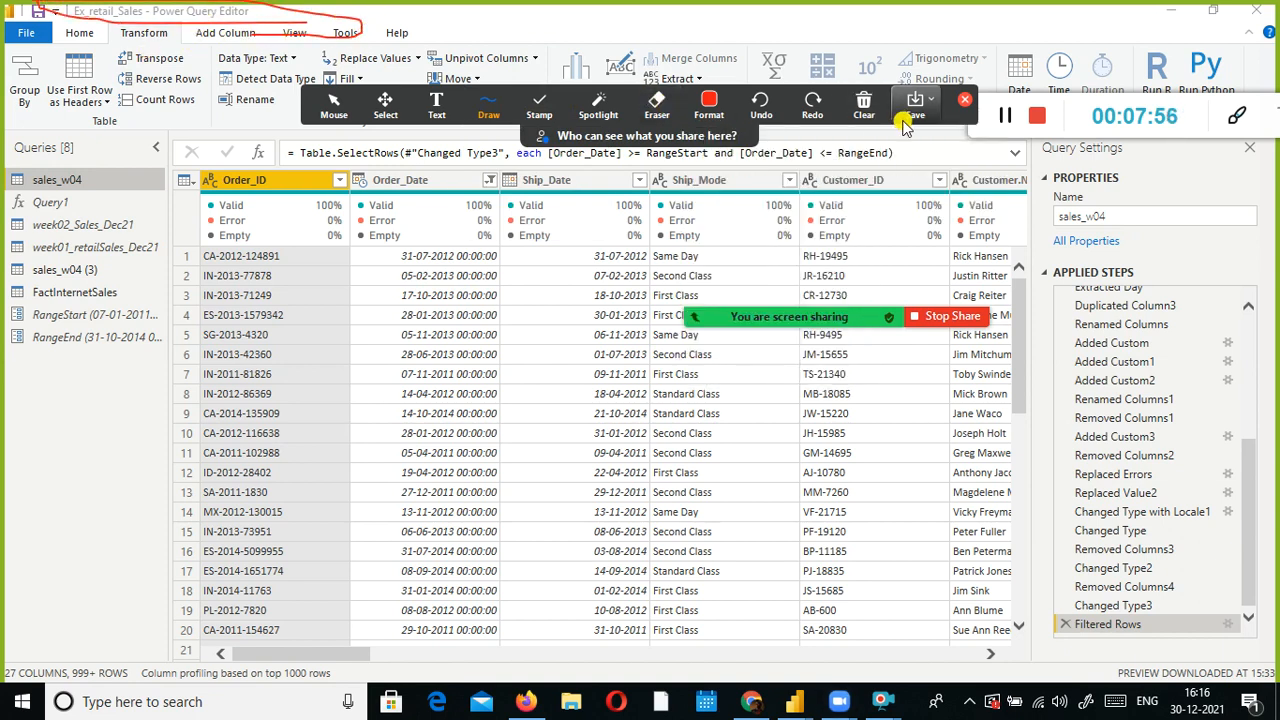
pyautogui.click(964, 100)
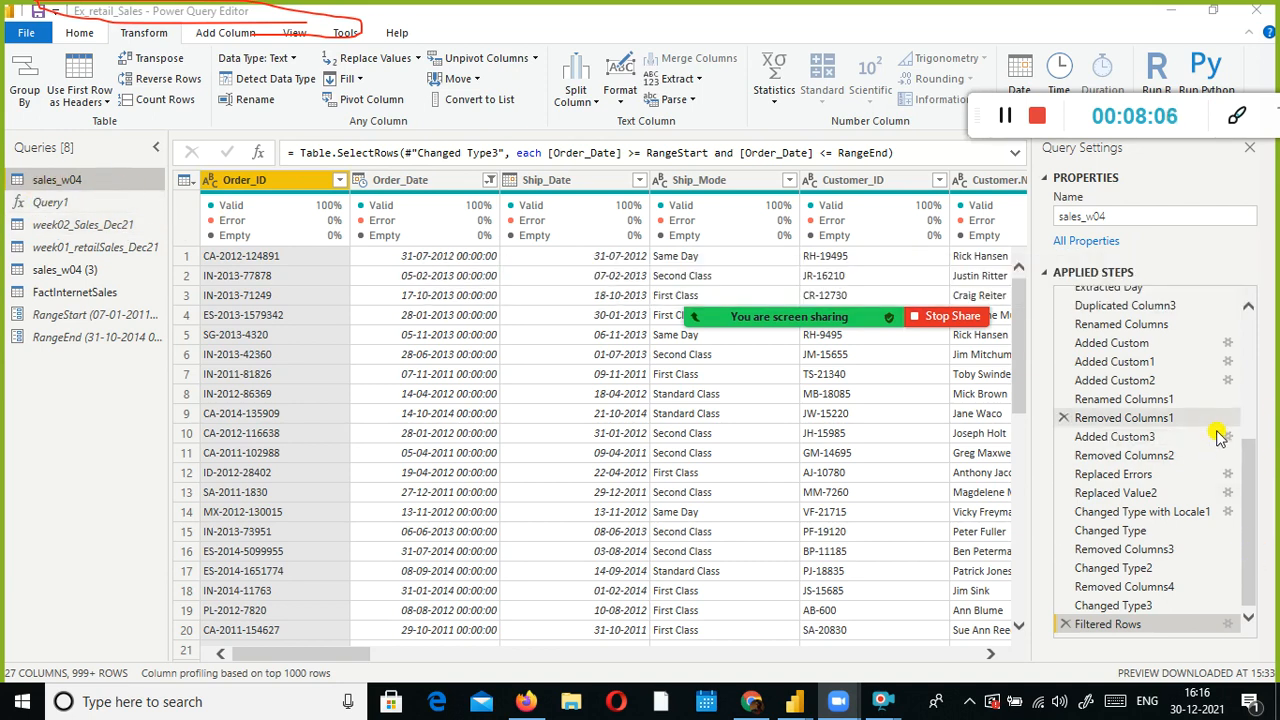
# Show the sales_w04 applied steps from Source onward, outline the Query Settings area with a red freehand annotation, and close the annotation tools
pyautogui.moveTo(1248, 455); pyautogui.dragTo(1248, 320)
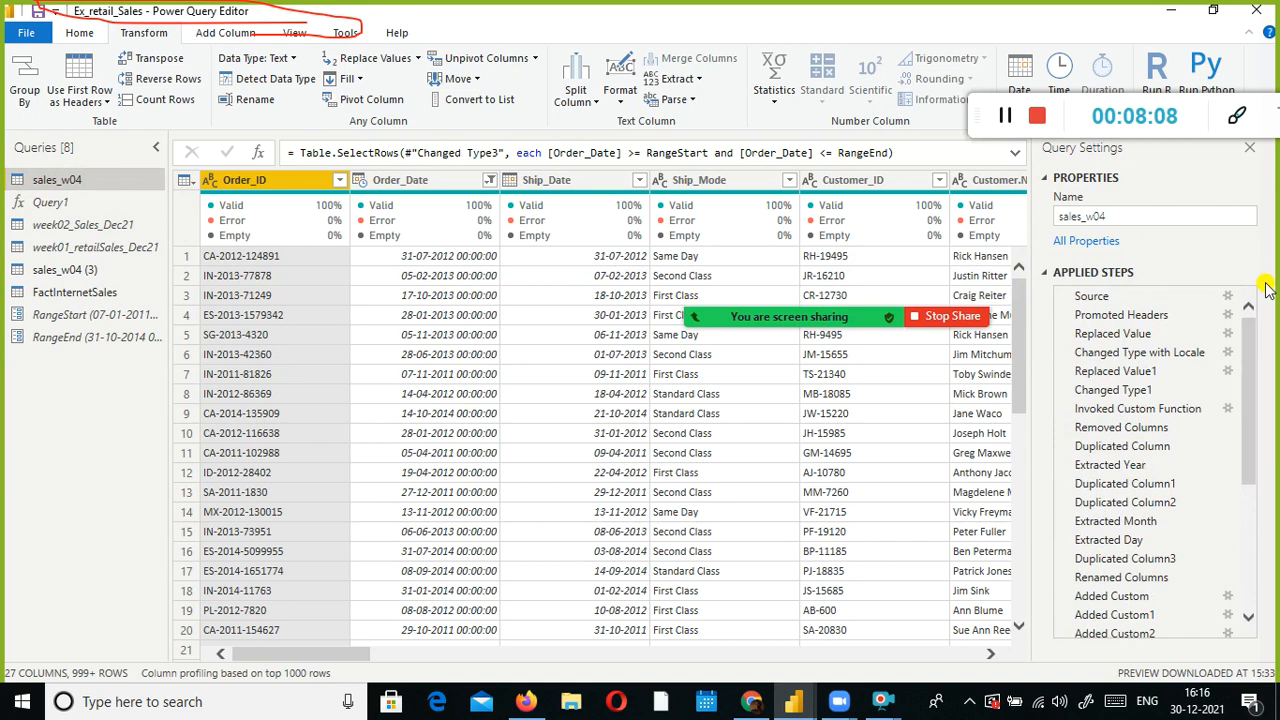
pyautogui.moveTo(934, 302)
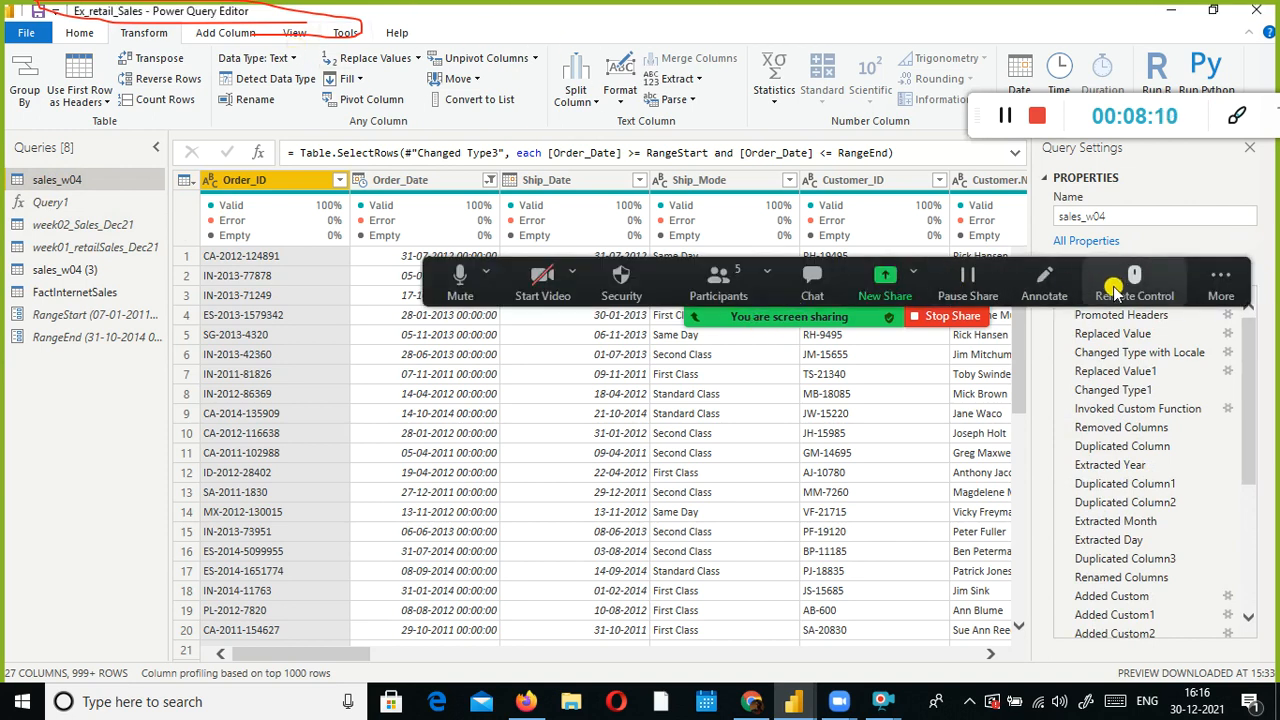
pyautogui.click(1044, 285)
pyautogui.click(728, 106)
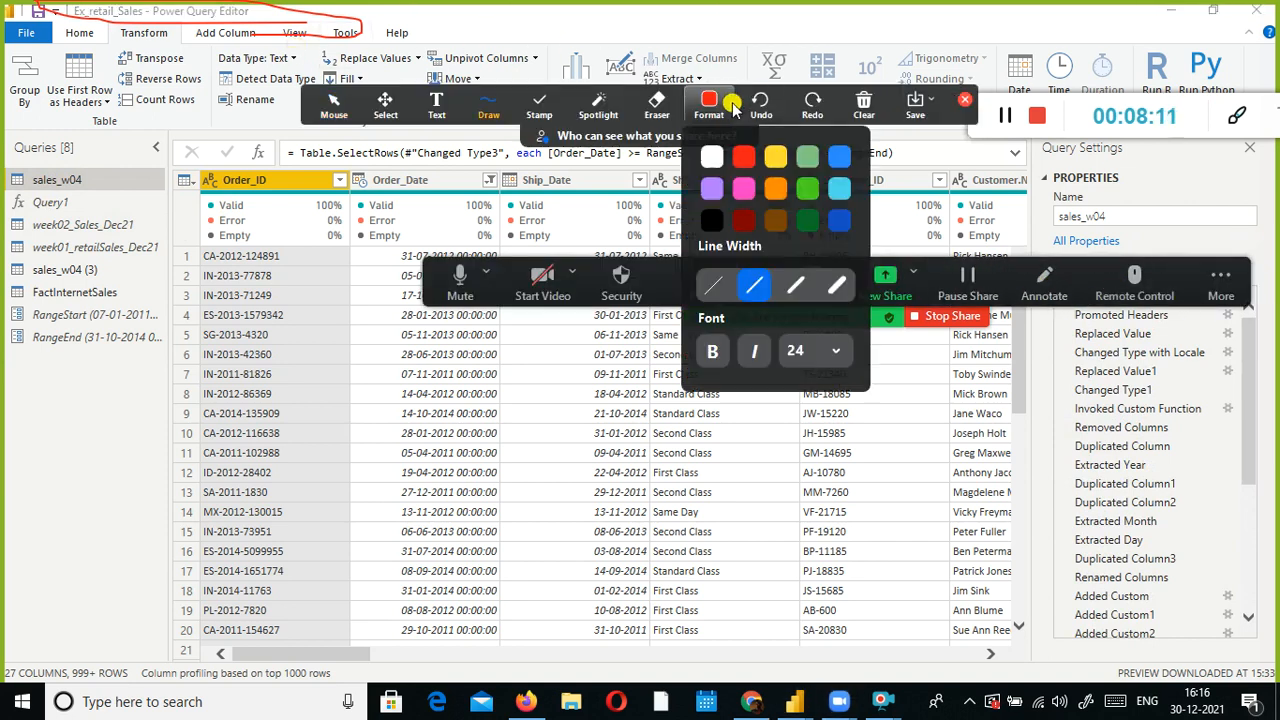
pyautogui.click(489, 108)
pyautogui.moveTo(1266, 172)
pyautogui.mouseDown()
pyautogui.moveTo(998, 228)
pyautogui.moveTo(1085, 355)
pyautogui.moveTo(1102, 515)
pyautogui.moveTo(1228, 628)
pyautogui.moveTo(1250, 165)
pyautogui.moveTo(1208, 121)
pyautogui.mouseUp()
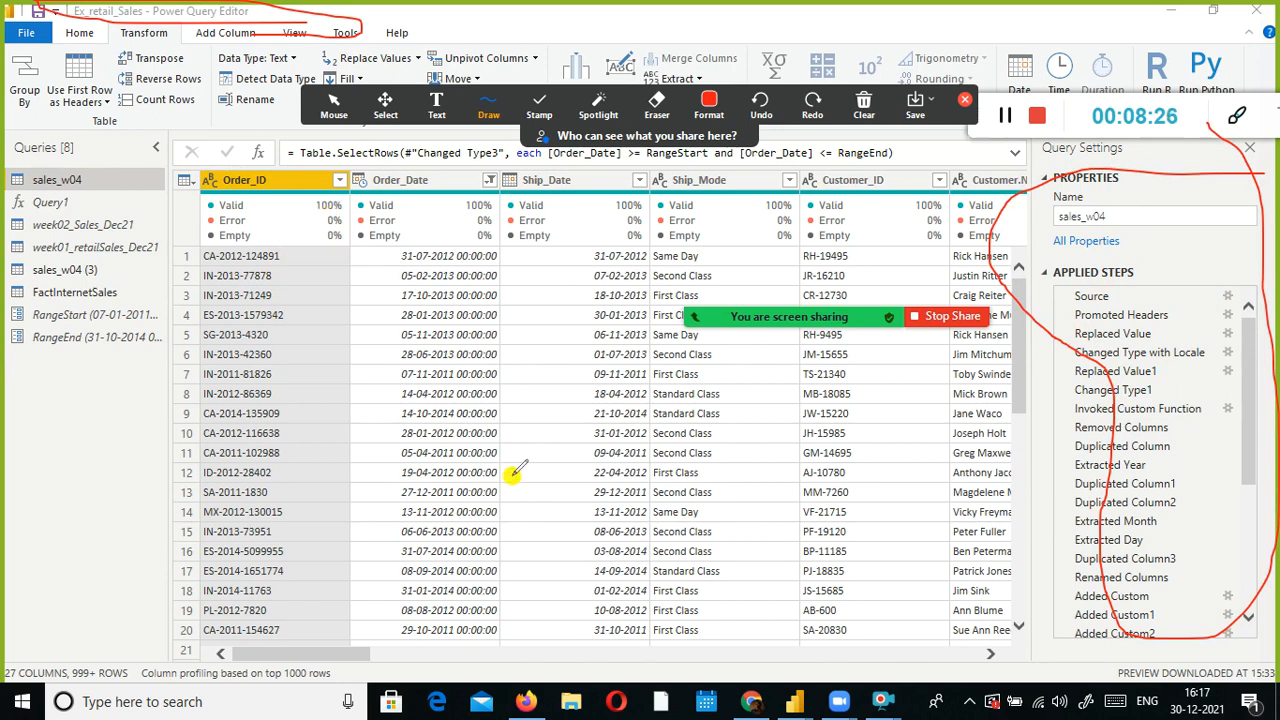
pyautogui.click(307, 104)
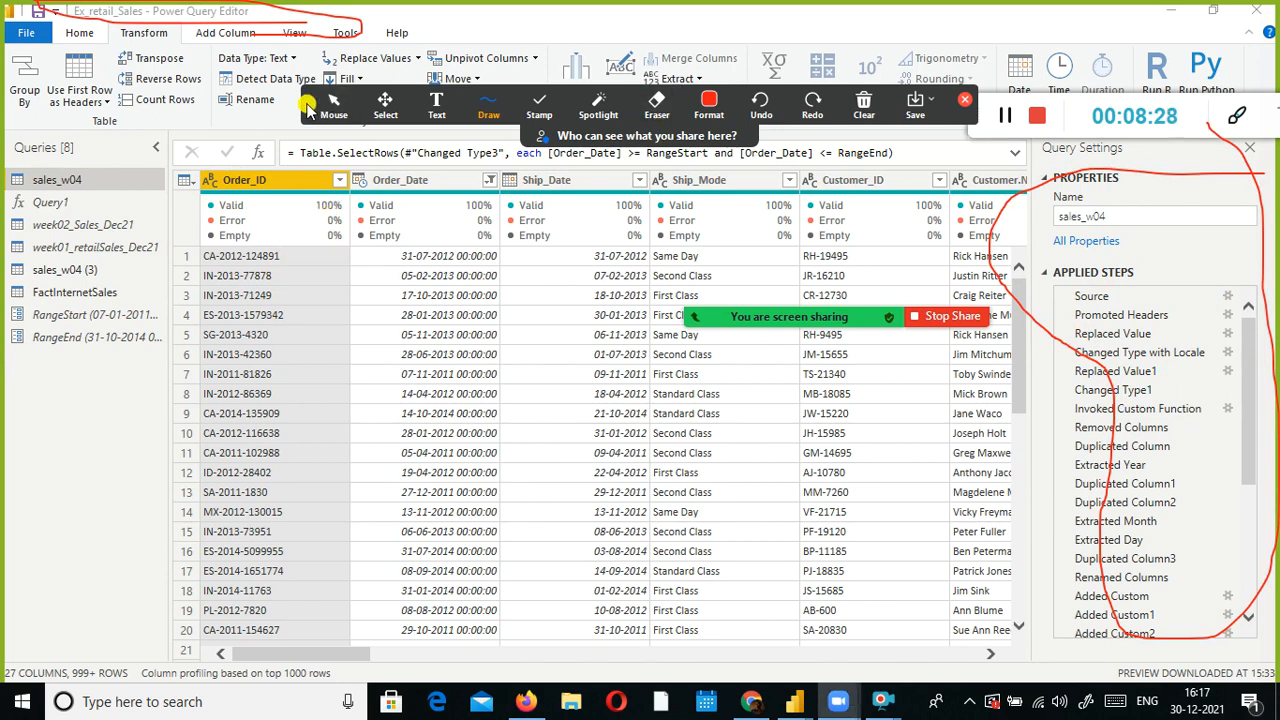
pyautogui.click(312, 114)
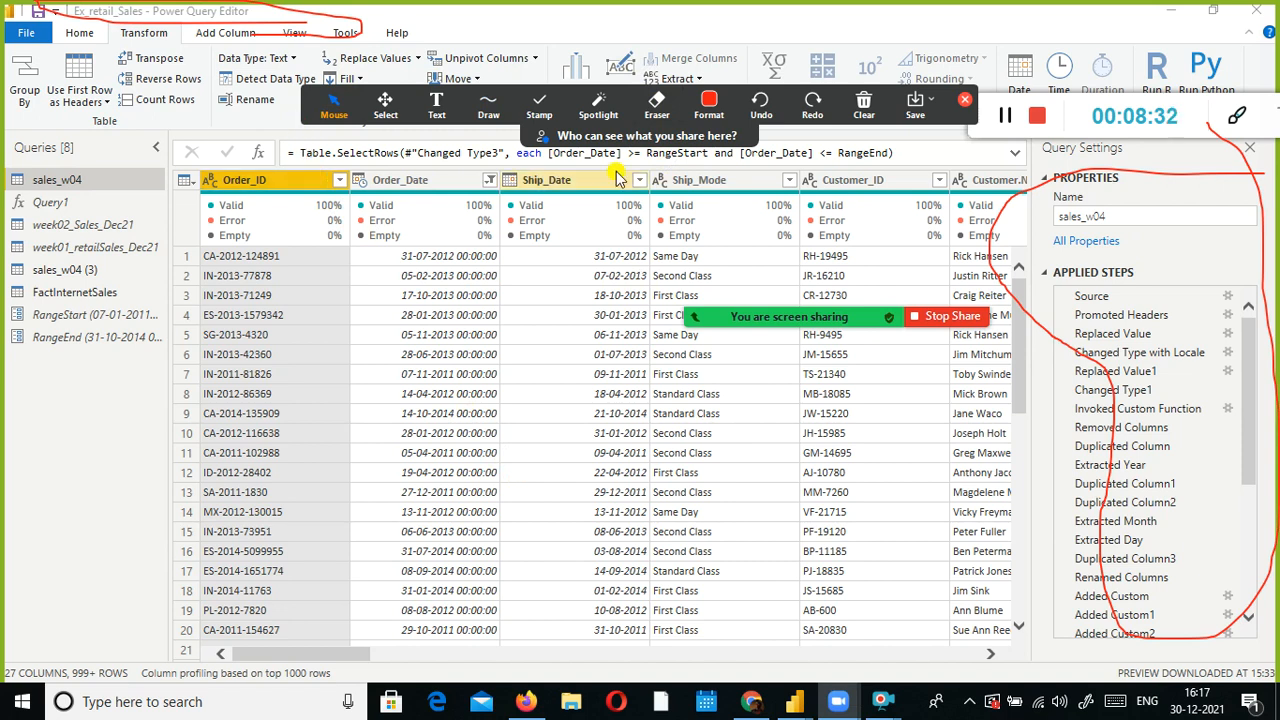
pyautogui.click(965, 100)
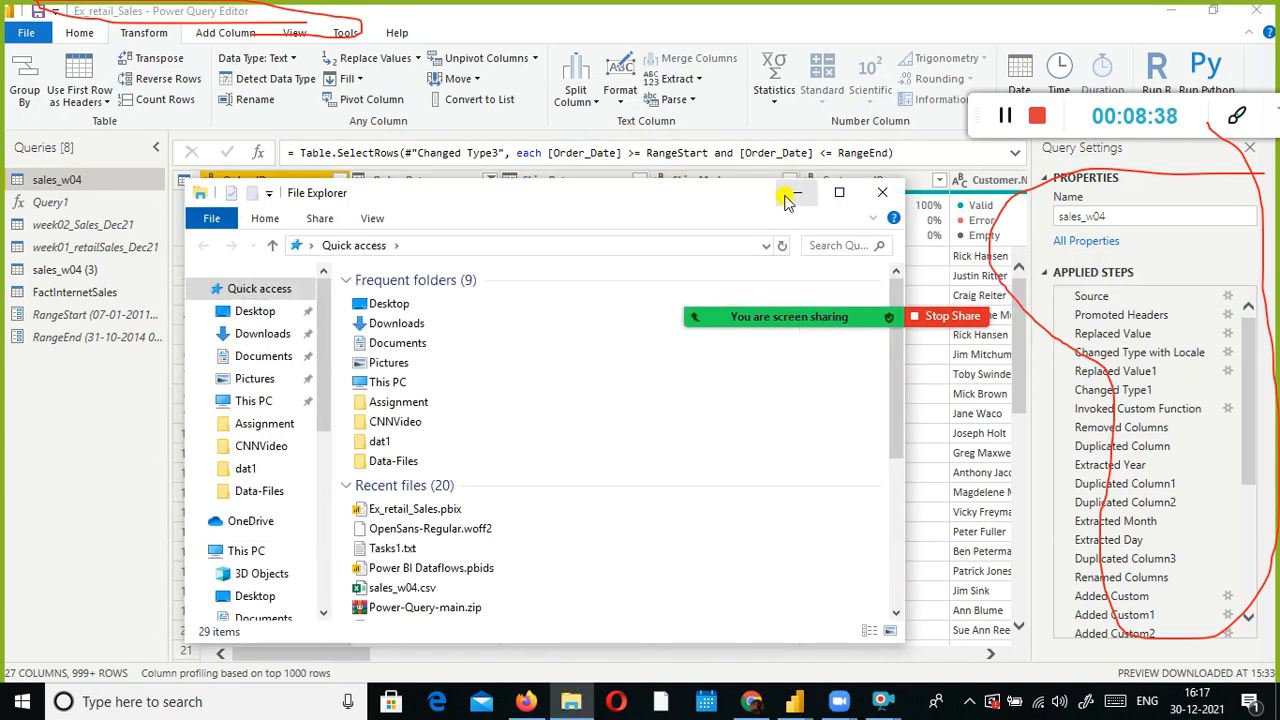
# Open sales_w04.csv from the dat1 folder on Local Disk (D:) in Excel and maximize its window
pyautogui.click(836, 197)
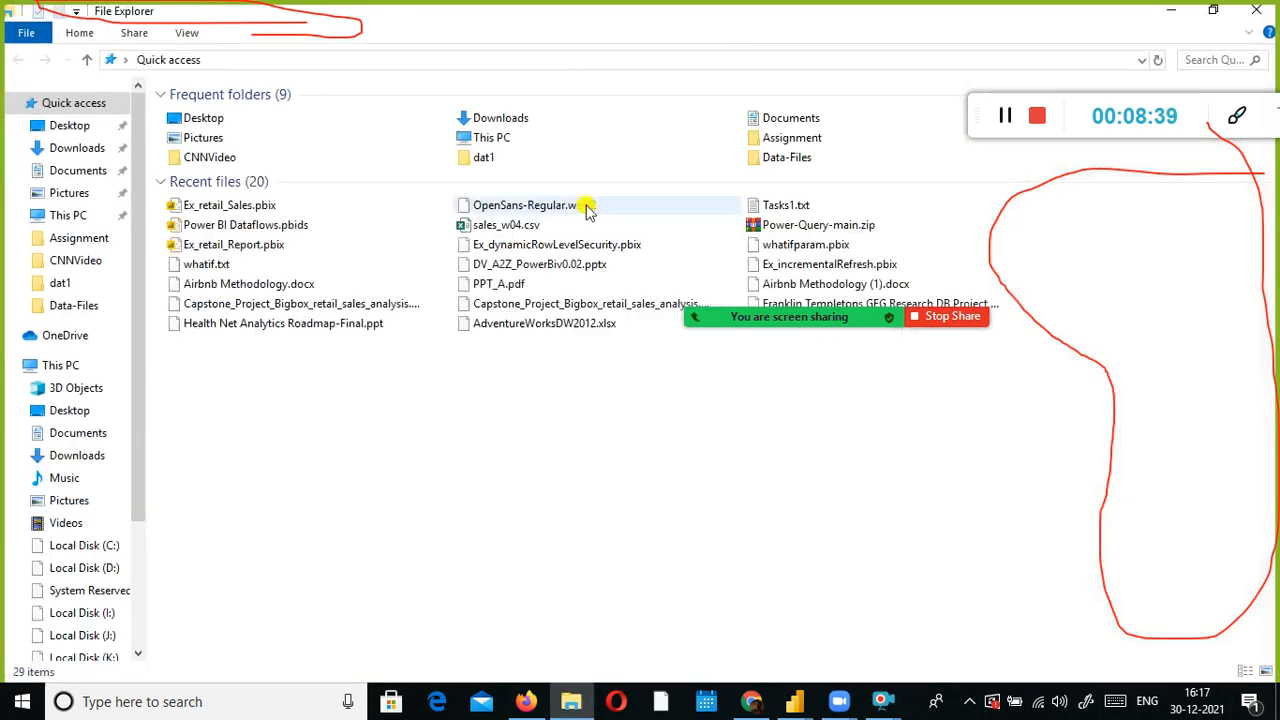
pyautogui.click(100, 569)
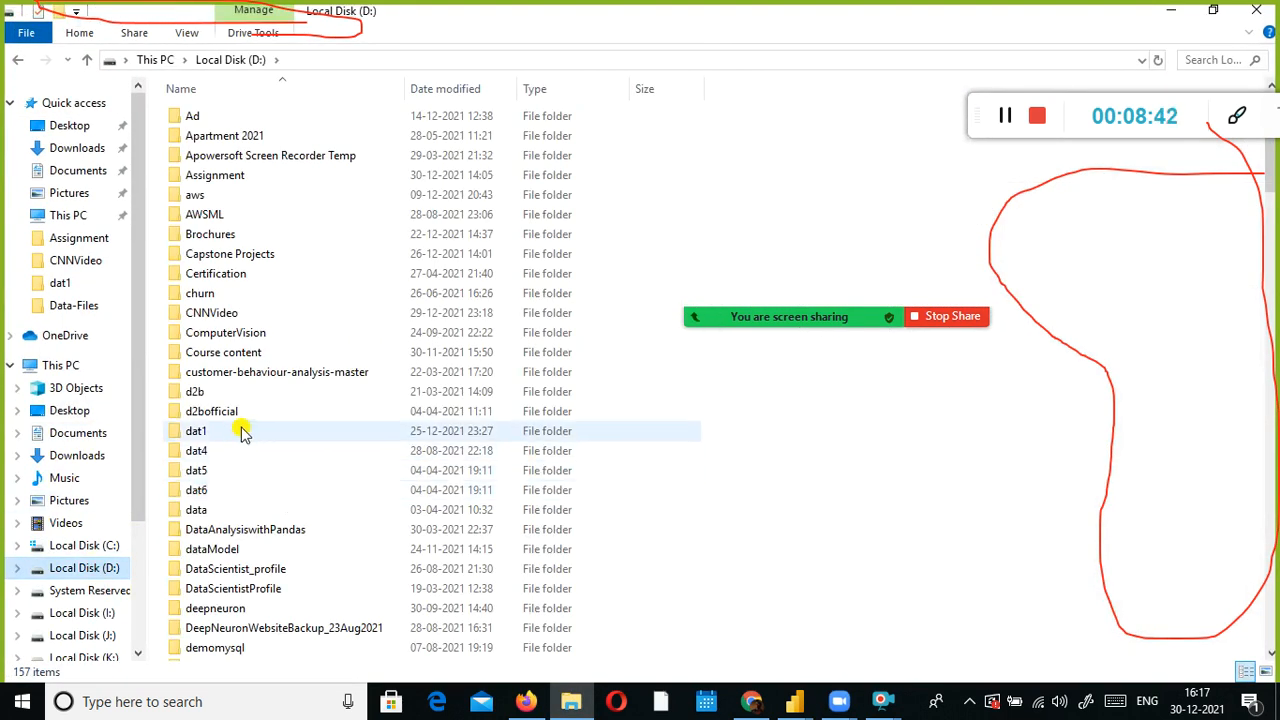
pyautogui.doubleClick(241, 429)
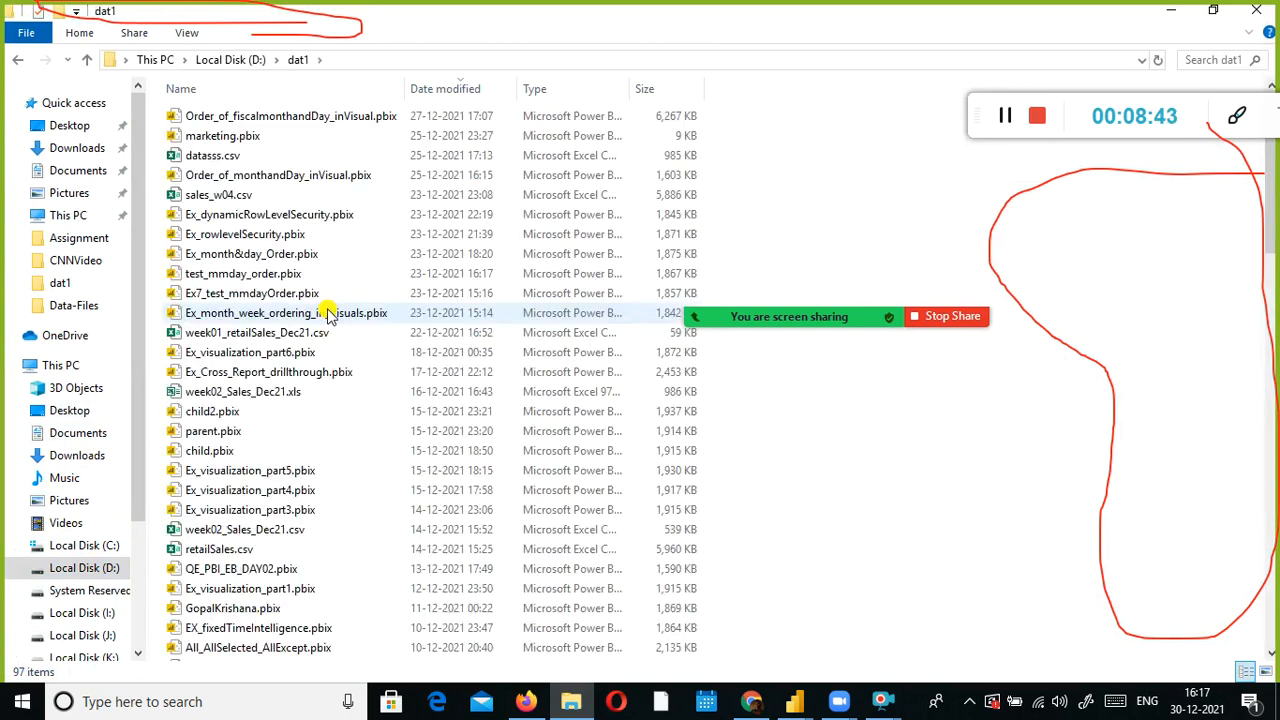
pyautogui.doubleClick(241, 195)
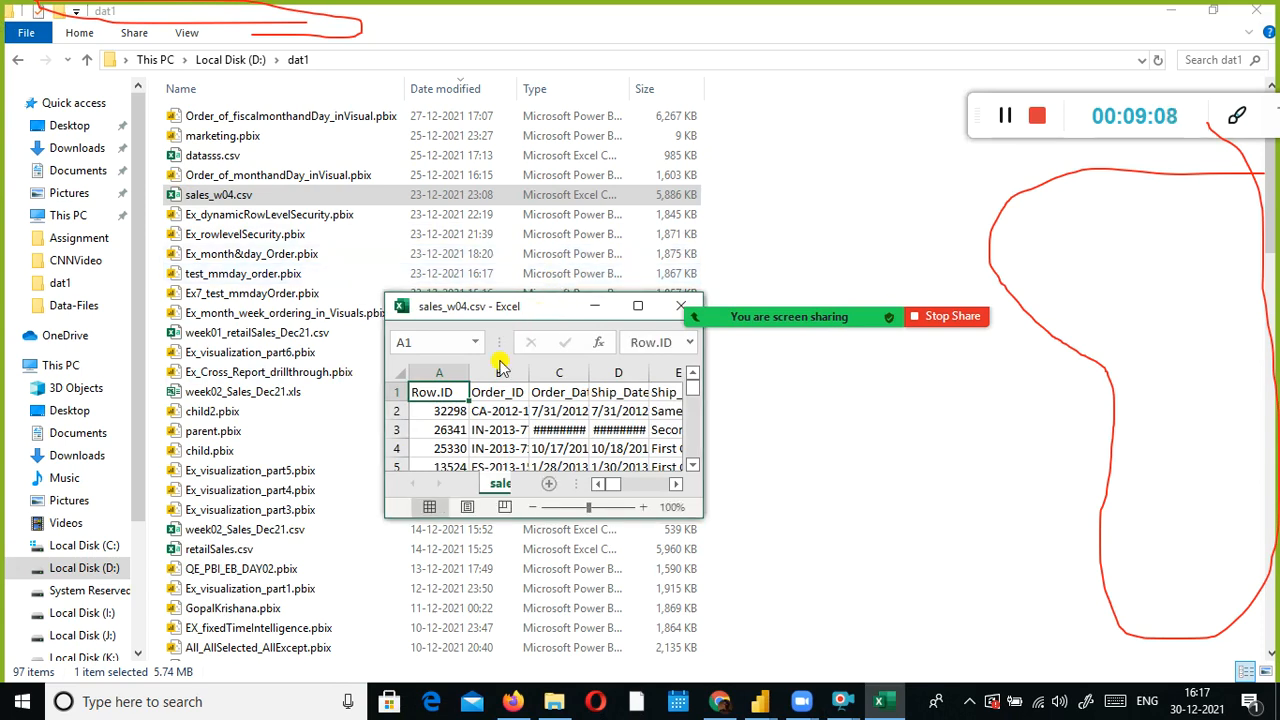
pyautogui.click(637, 305)
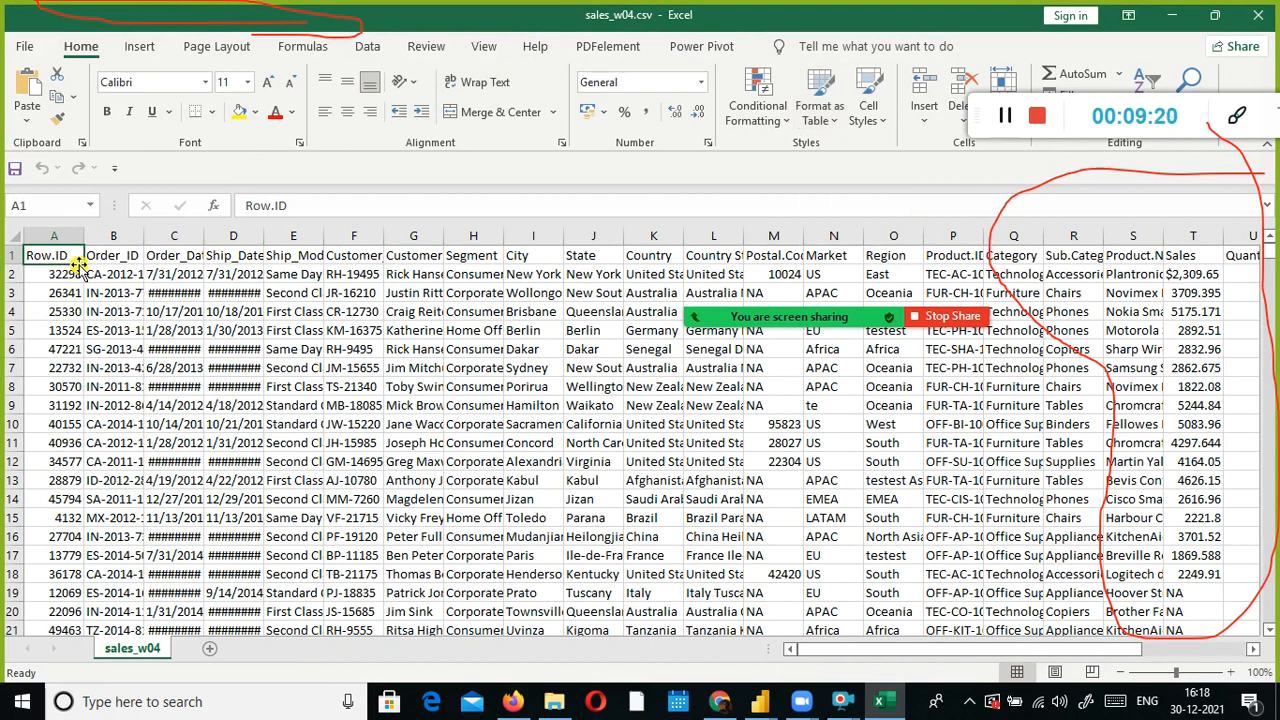
# Compare the columns of sales_w04.csv in Excel with the sales_w04 query's columns in the Power Query Editor
pyautogui.hotkey('alt', 'Tab')
pyautogui.hotkey('alt', 'Tab')
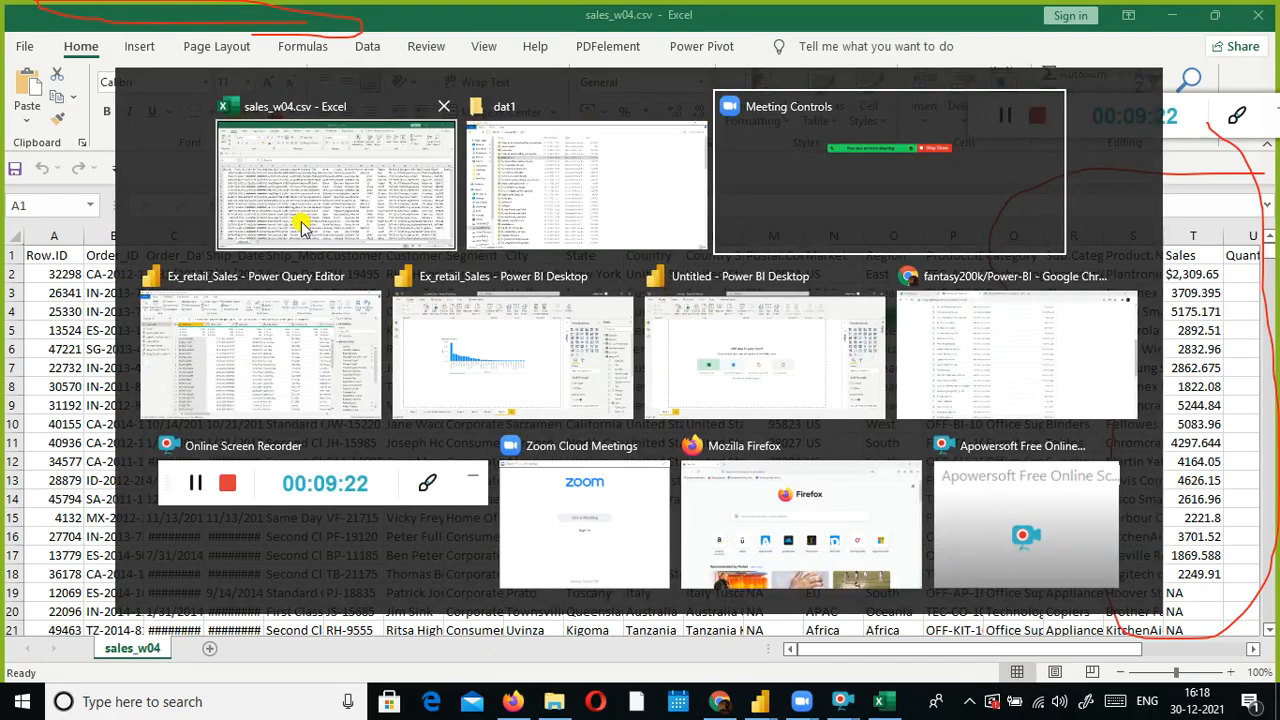
pyautogui.hotkey('alt', 'Tab')
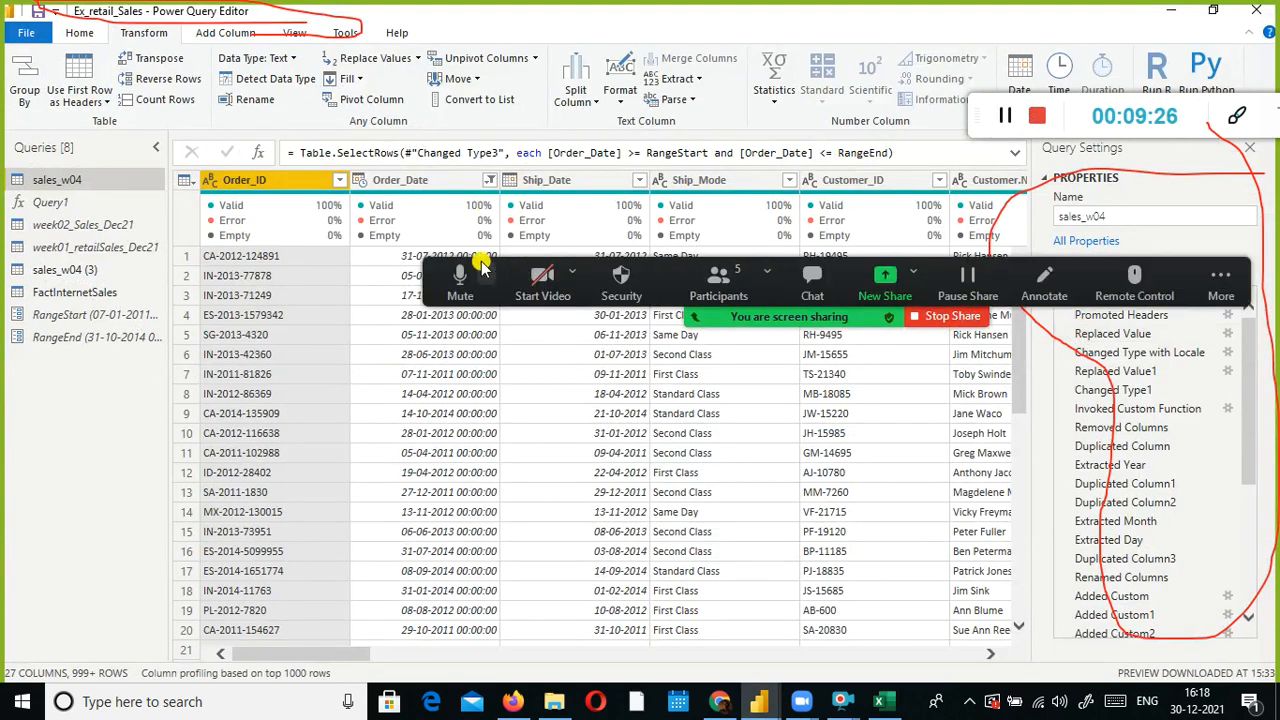
pyautogui.hotkey('alt', 'Tab')
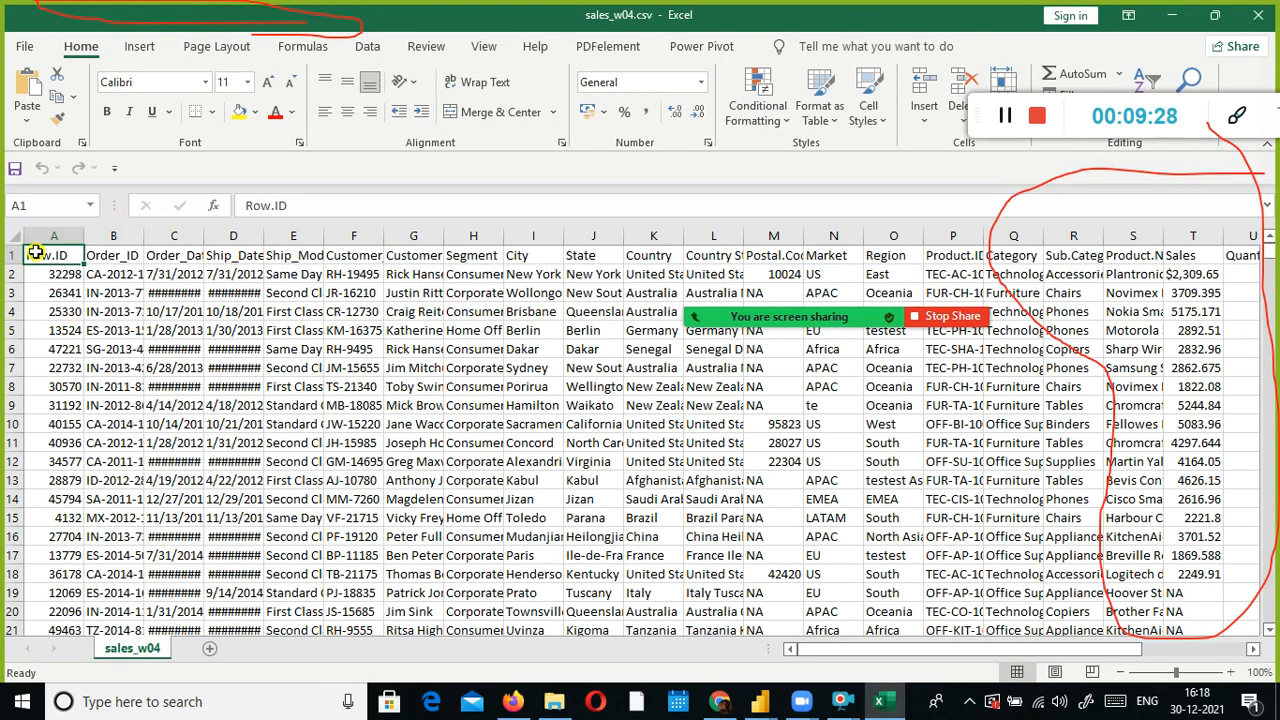
pyautogui.hotkey('alt', 'Tab')
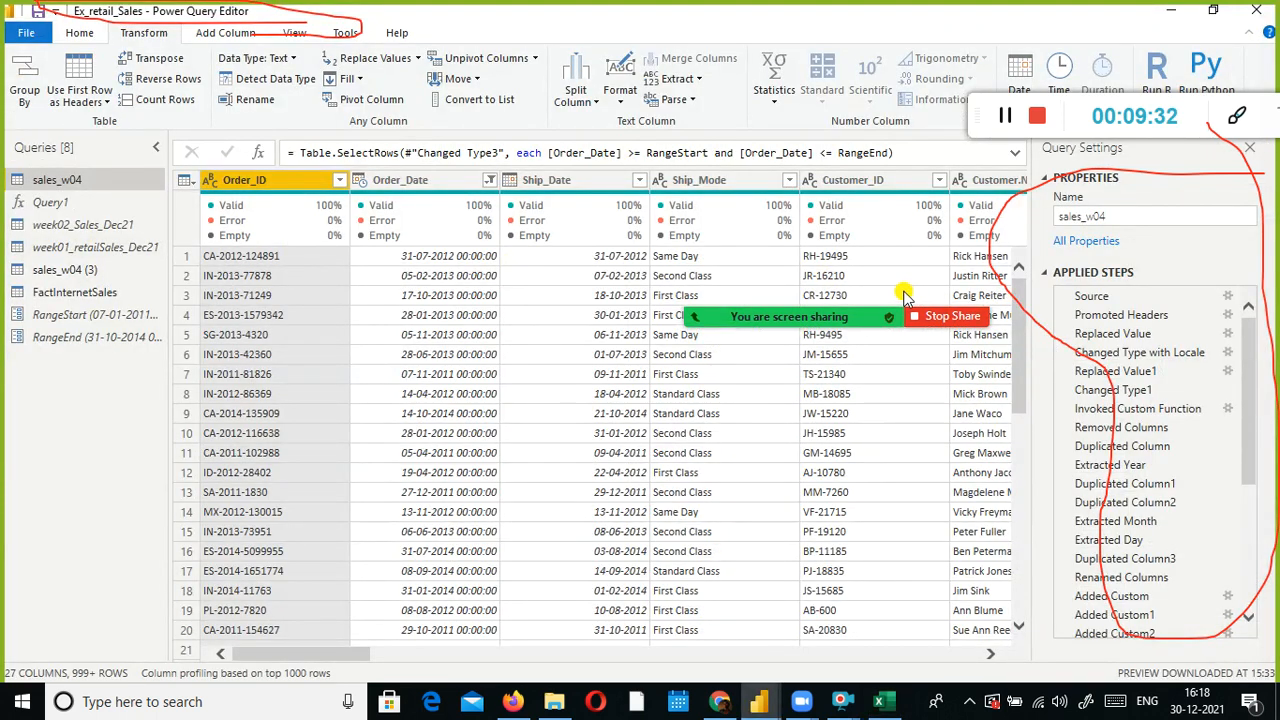
pyautogui.hotkey('alt', 'Tab')
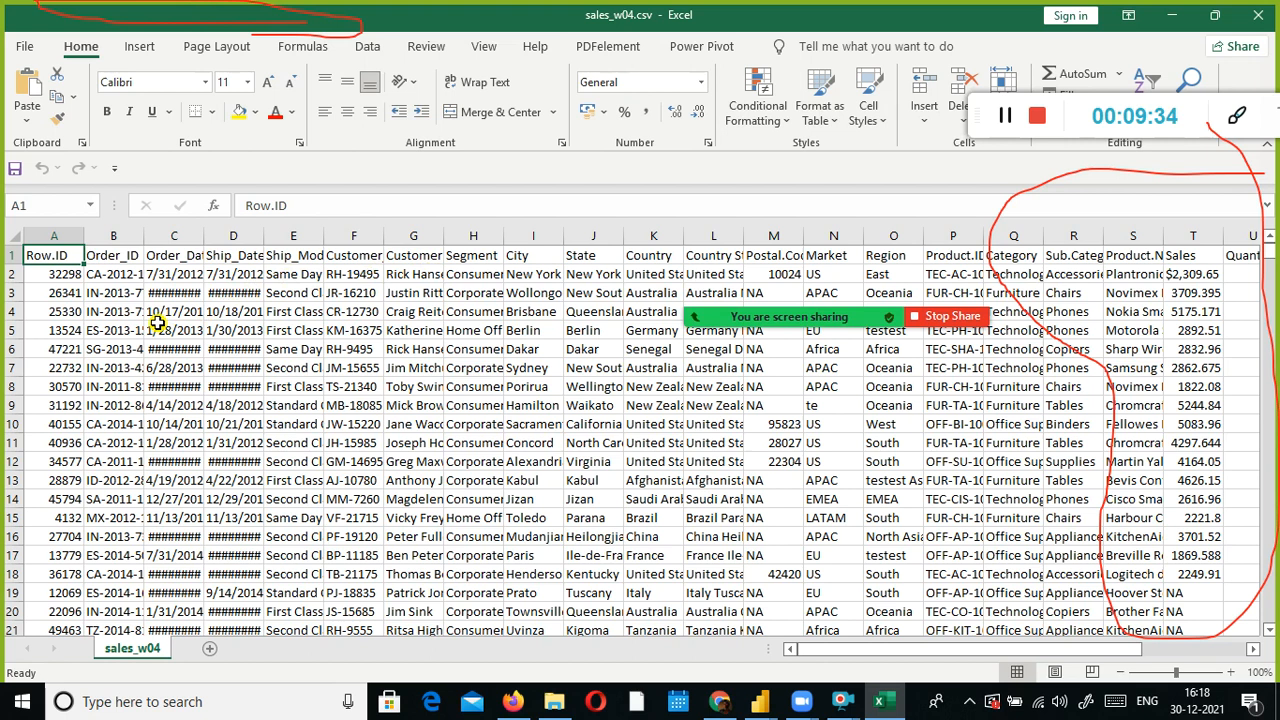
pyautogui.hotkey('alt', 'Tab')
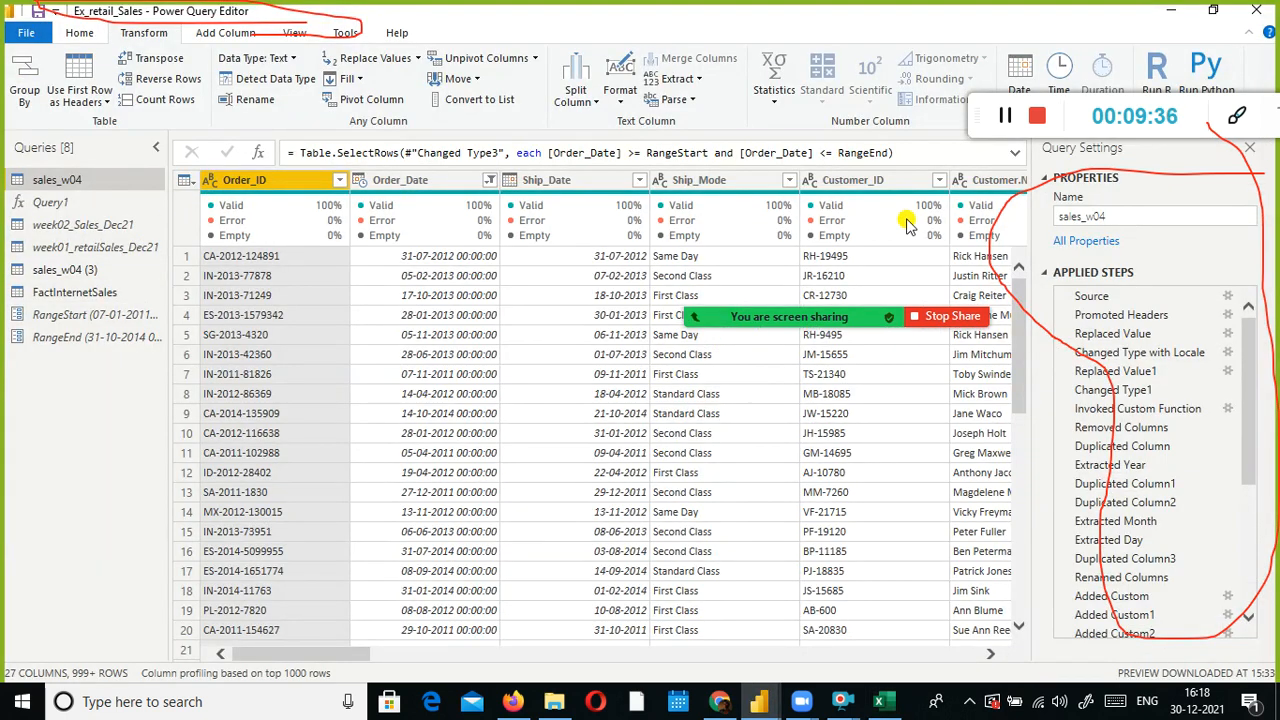
pyautogui.moveTo(907, 224)
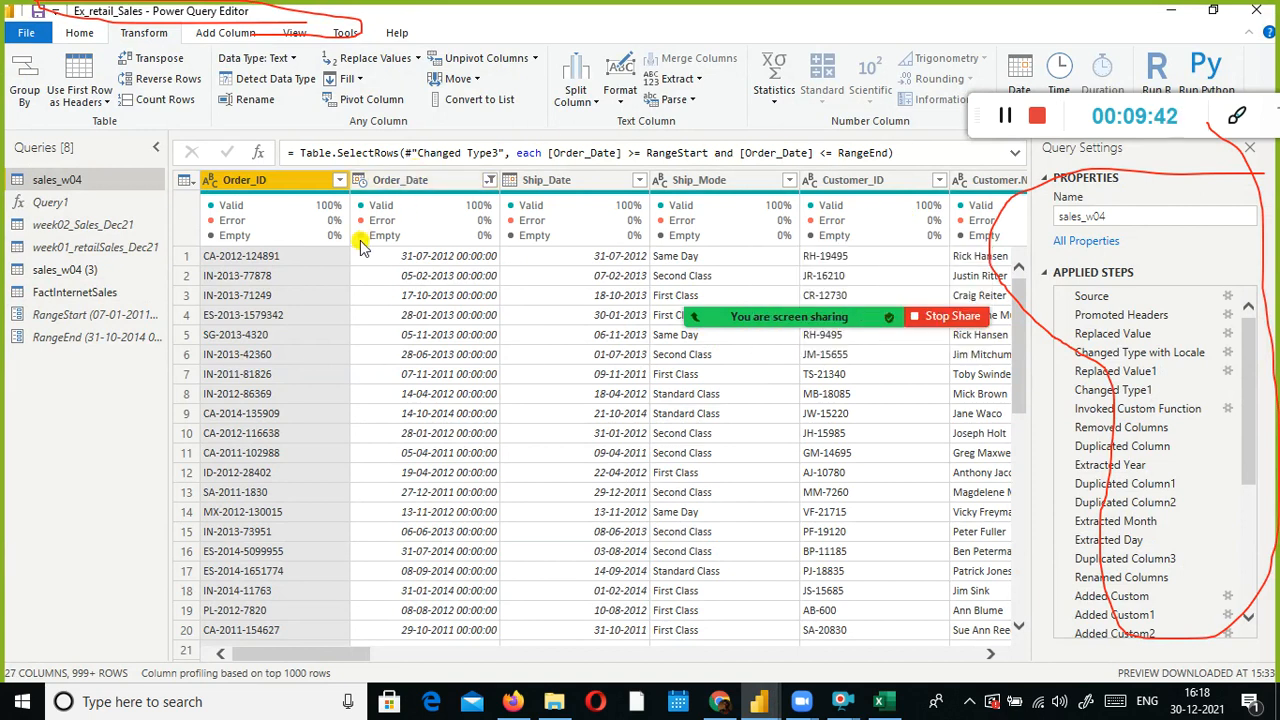
pyautogui.hotkey('alt', 'Tab')
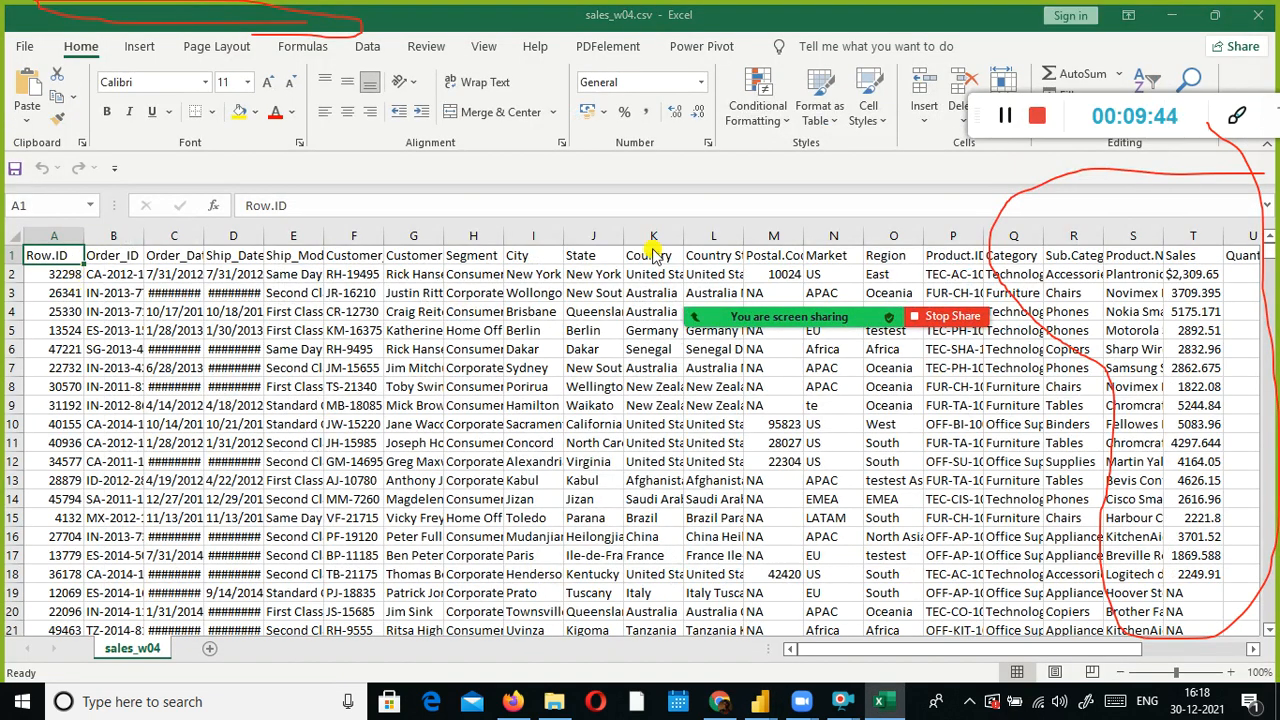
pyautogui.hotkey('alt', 'Tab')
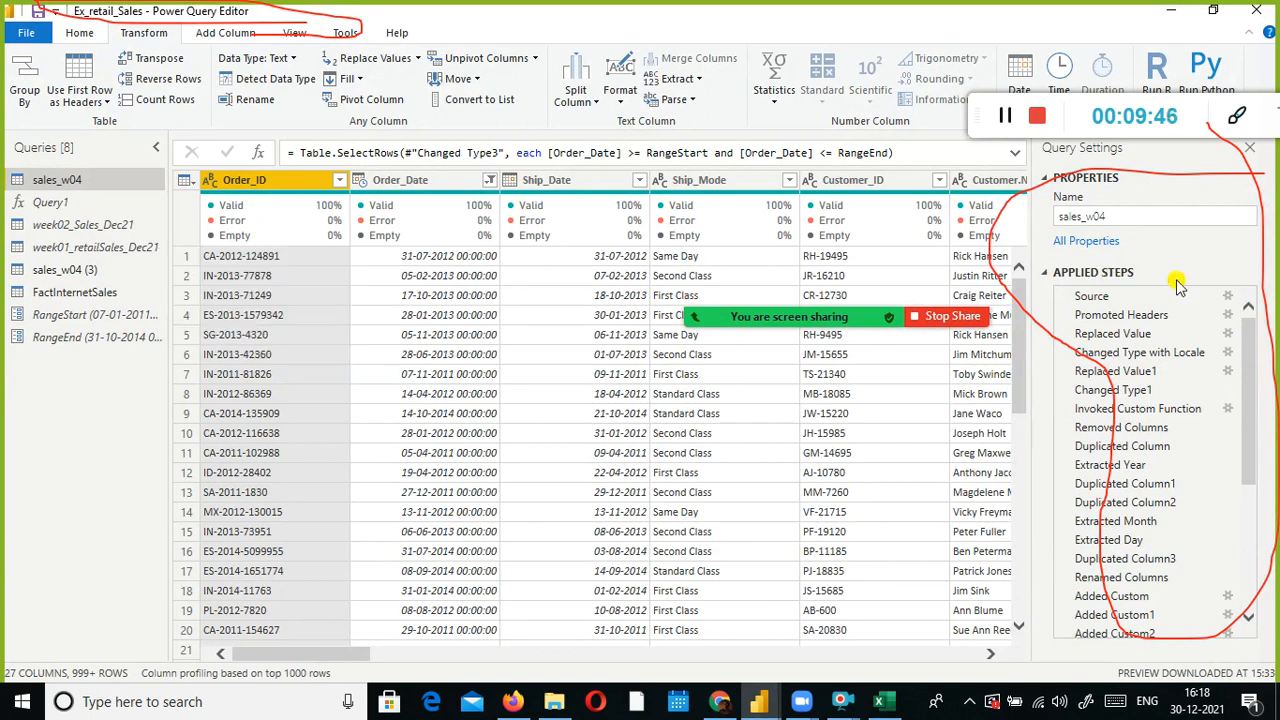
# Examine the formulas of the applied steps Removed Columns, Renamed Columns1, Removed Columns1, Removed Columns2 and Removed Columns3 in sales_w04
pyautogui.click(1150, 433)
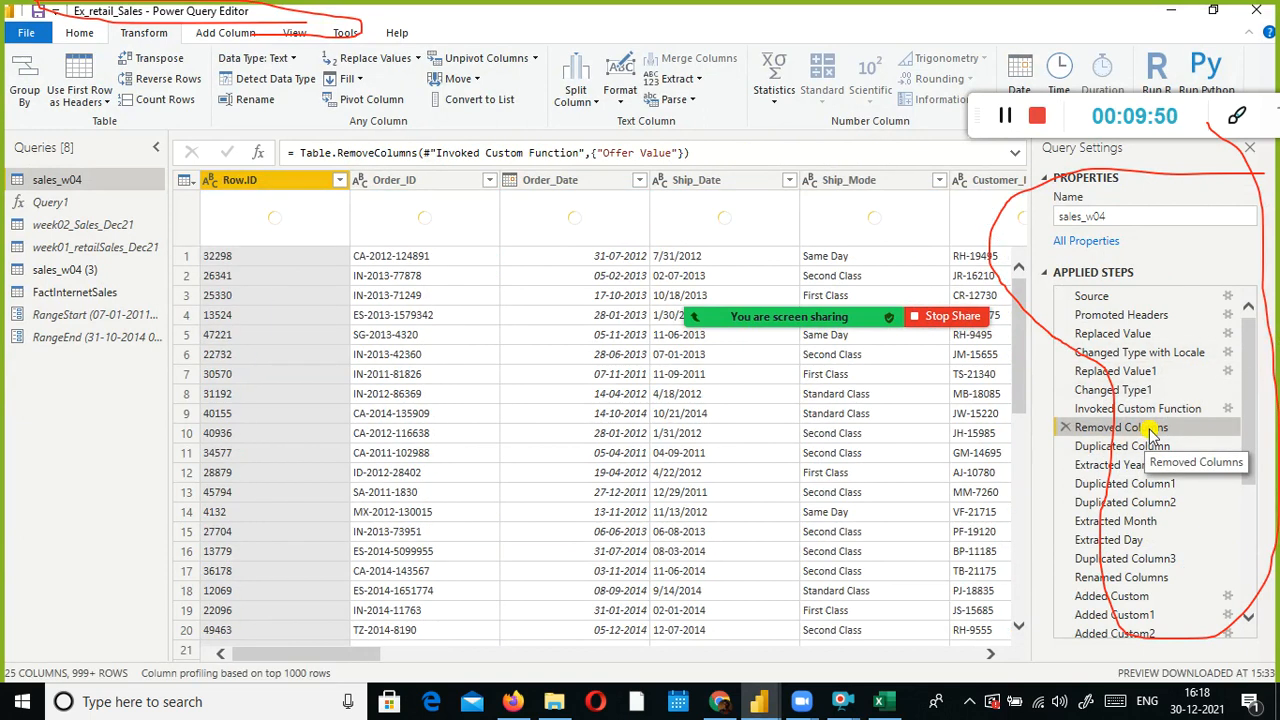
pyautogui.moveTo(340, 153); pyautogui.dragTo(801, 153)
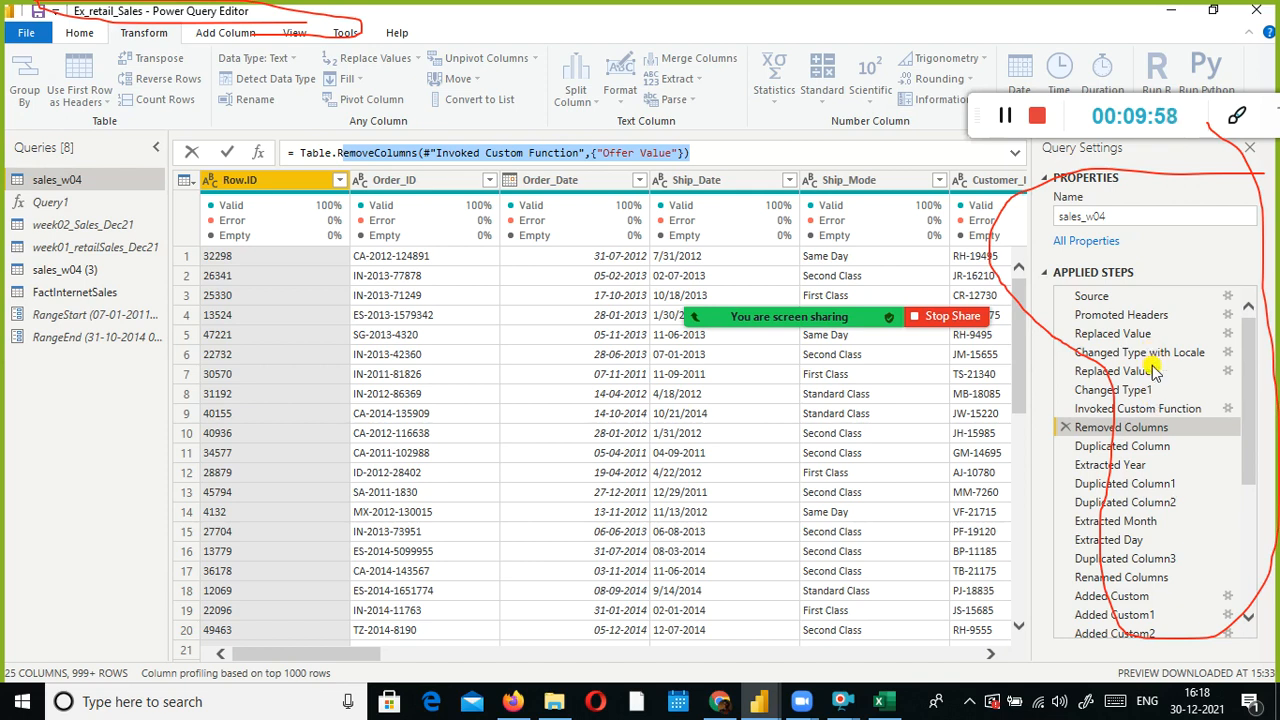
pyautogui.moveTo(1246, 412); pyautogui.dragTo(1251, 511)
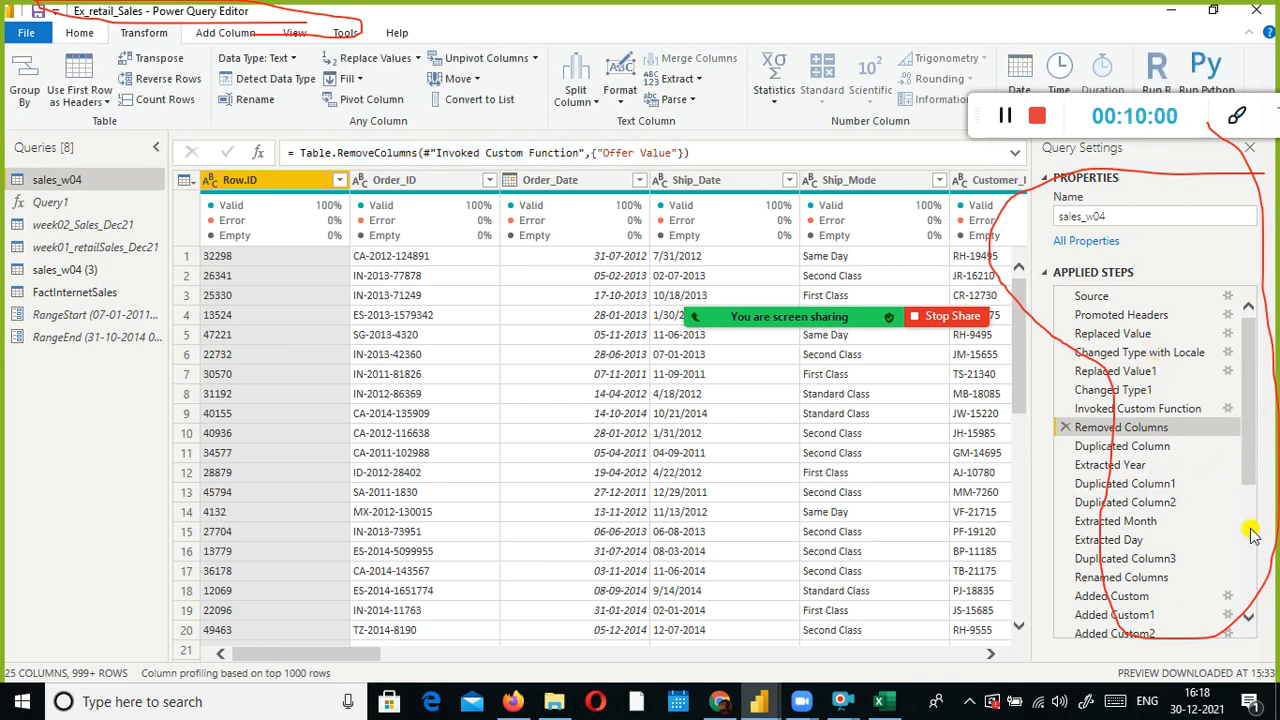
pyautogui.click(1254, 504)
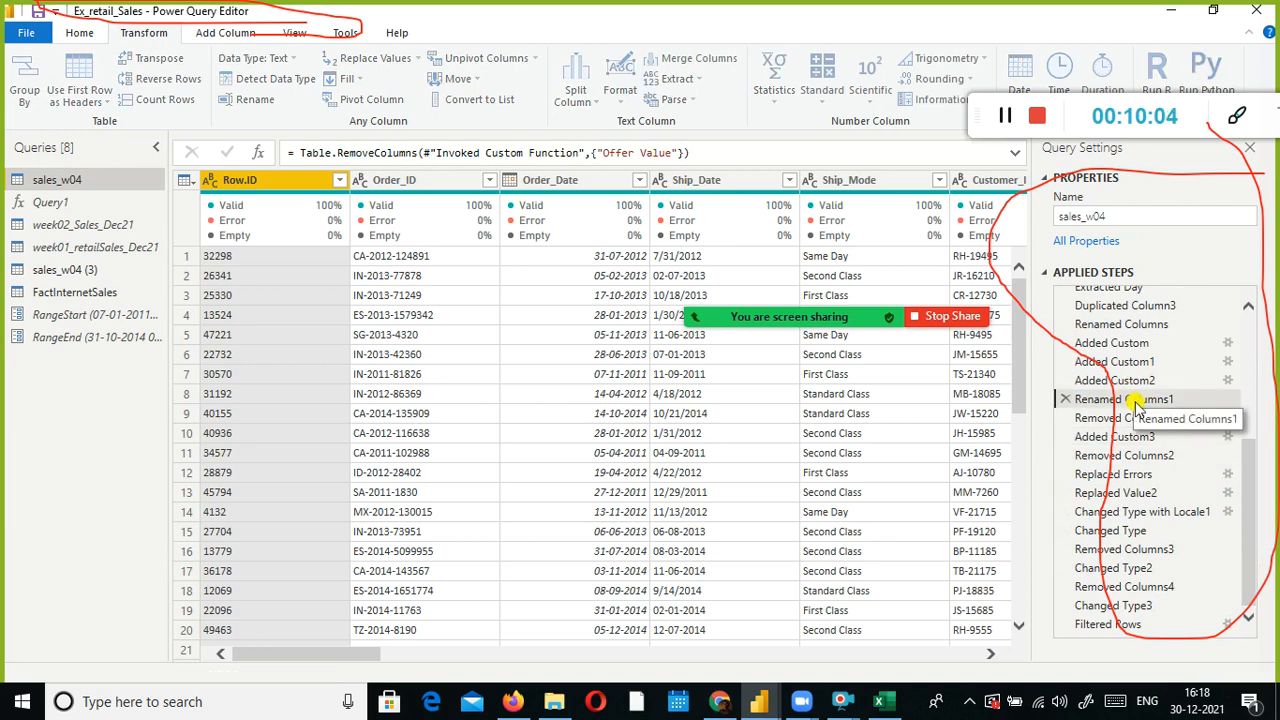
pyautogui.click(1126, 398)
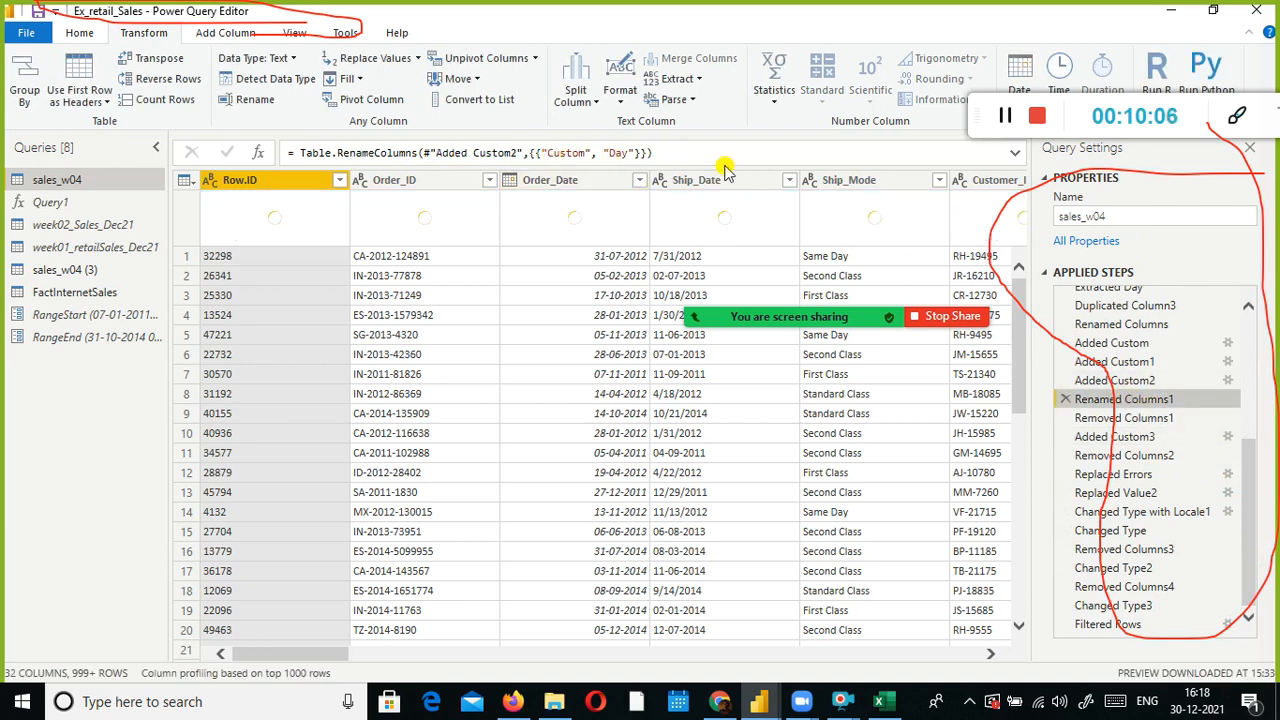
pyautogui.click(1163, 418)
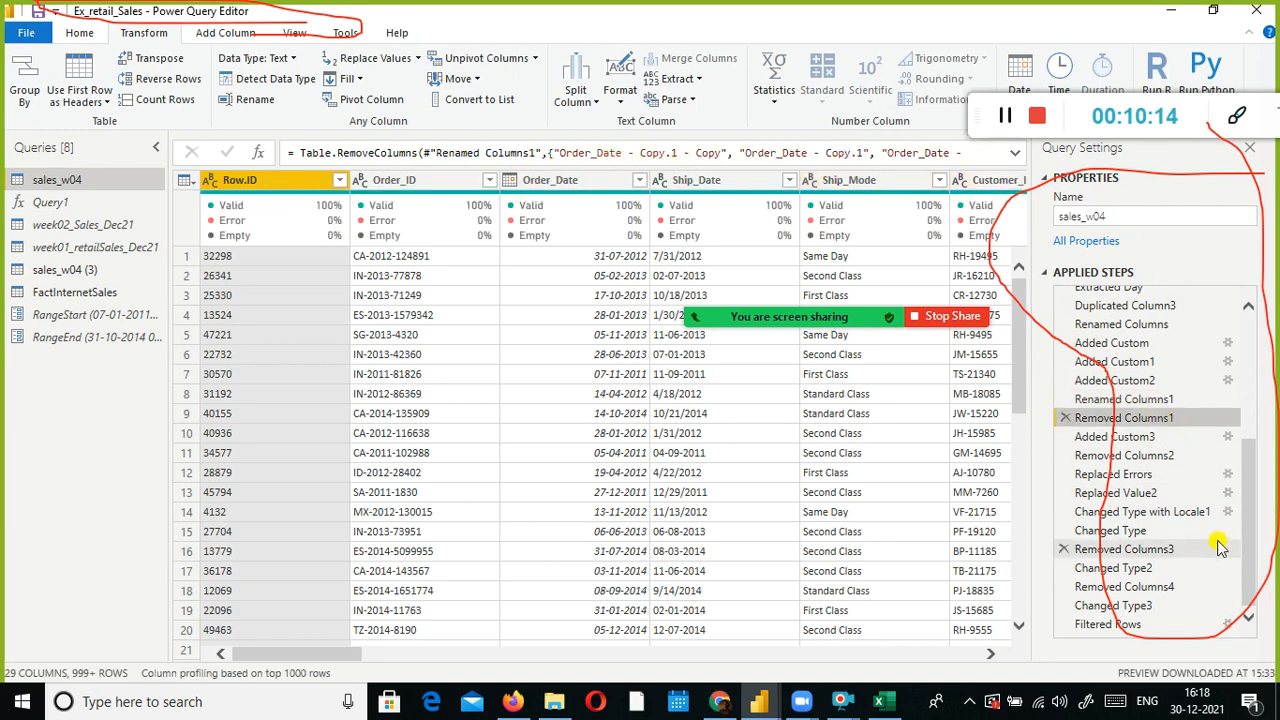
pyautogui.click(1169, 455)
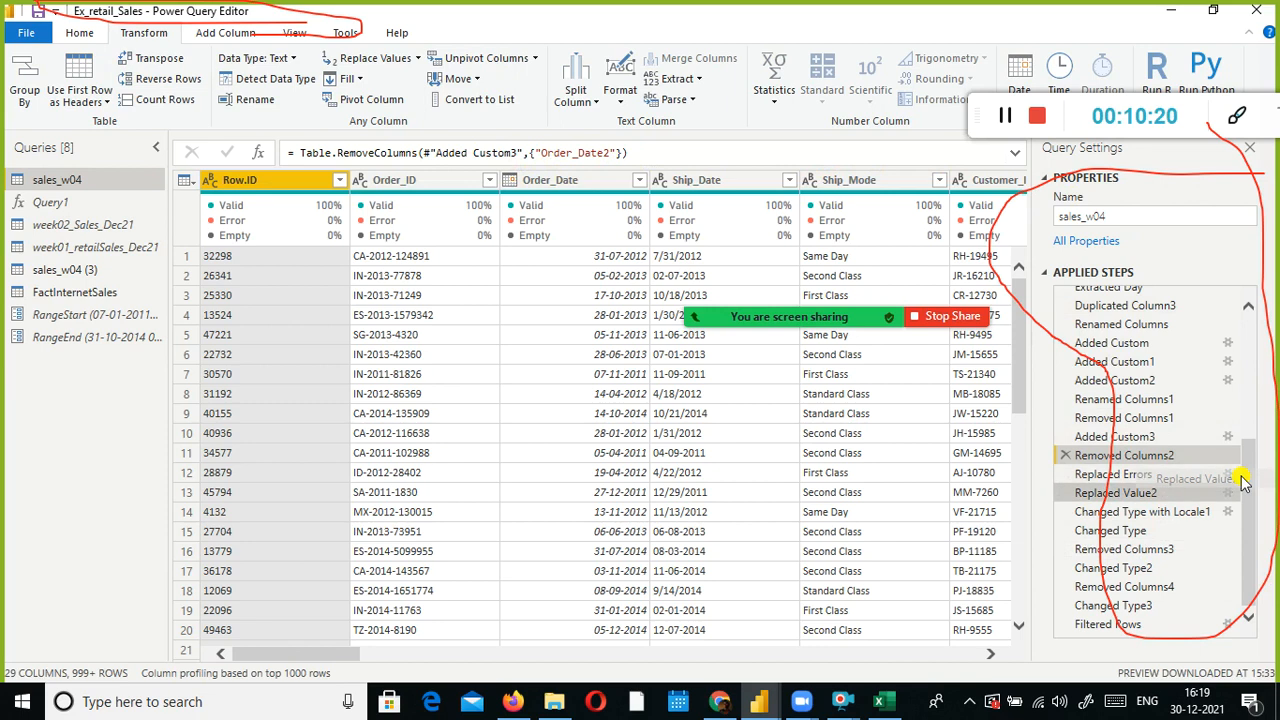
pyautogui.click(1165, 549)
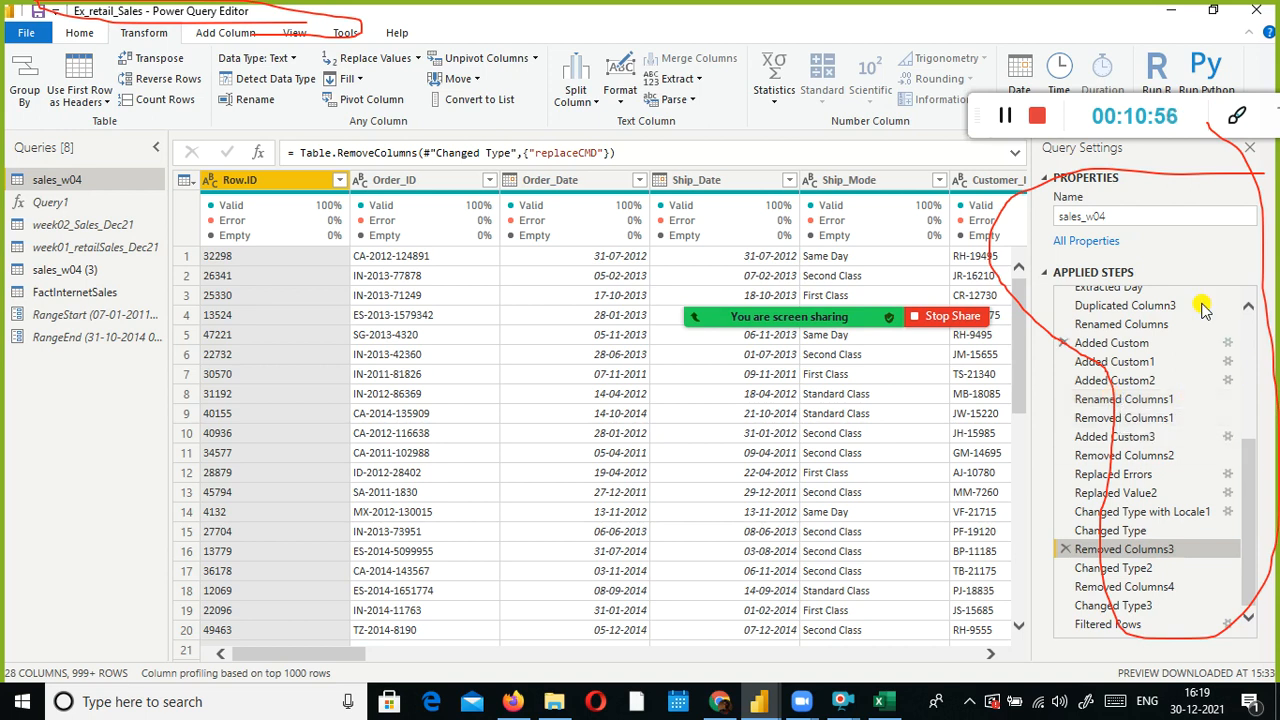
# Go through the column-removal steps again, from Removed Columns to Removed Columns4, checking which columns each formula drops
pyautogui.click(1097, 217)
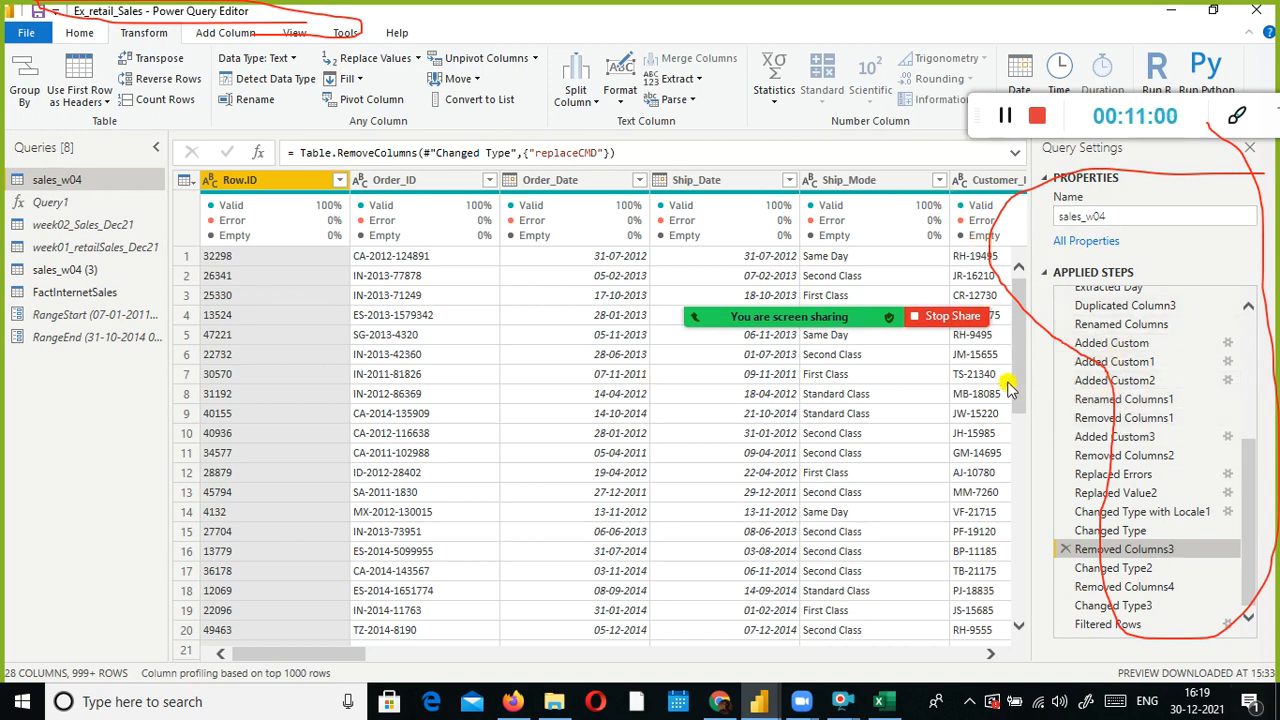
pyautogui.click(1115, 490)
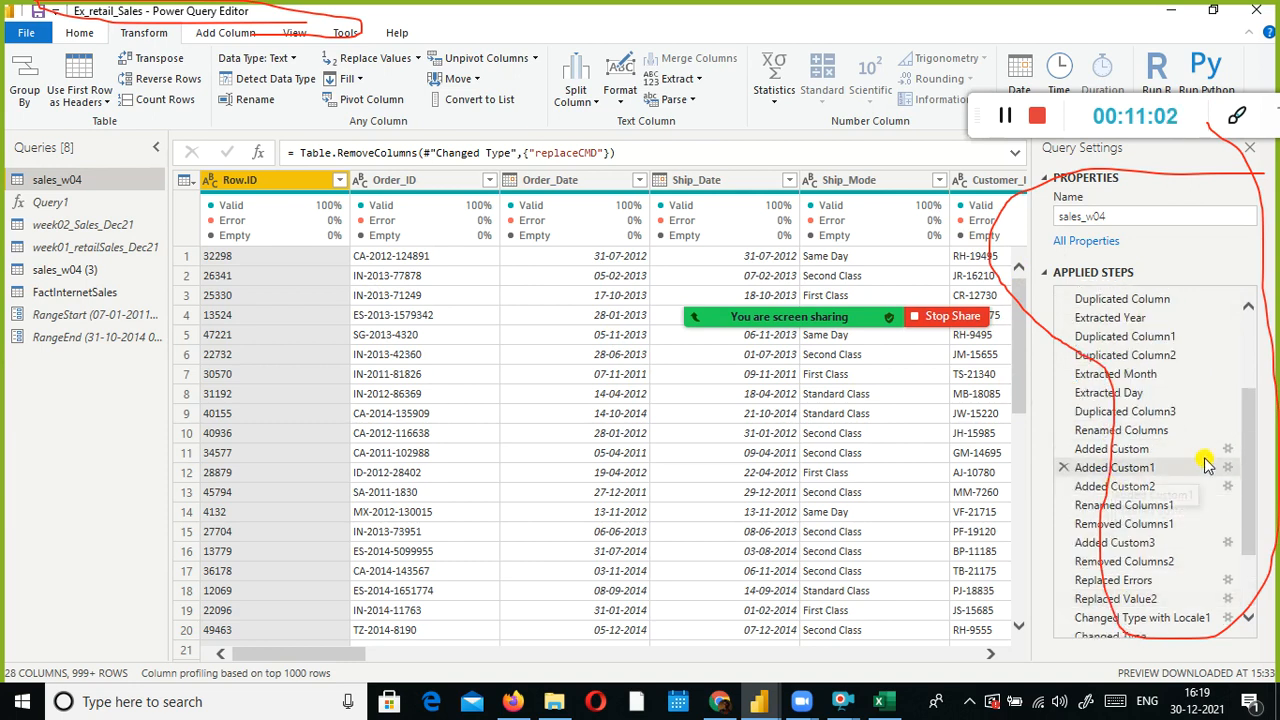
pyautogui.scroll(3, 1115, 480)
pyautogui.click(1142, 430)
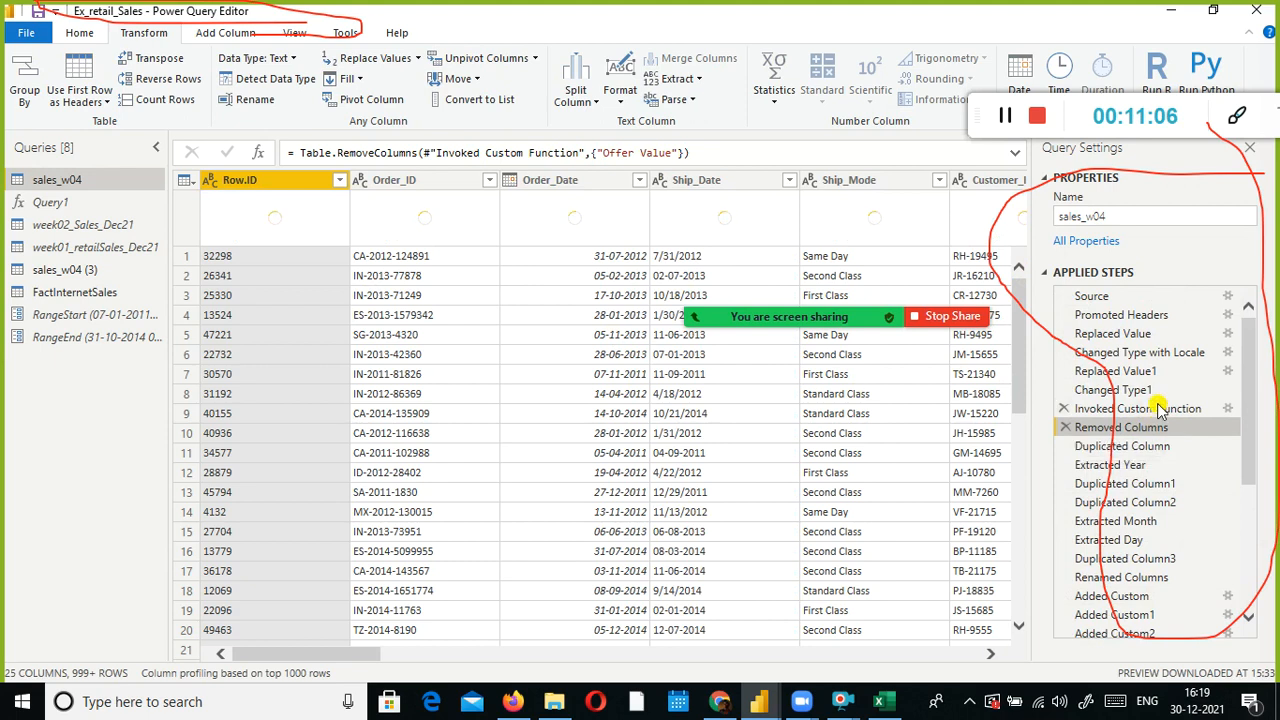
pyautogui.scroll(-5, 1160, 410)
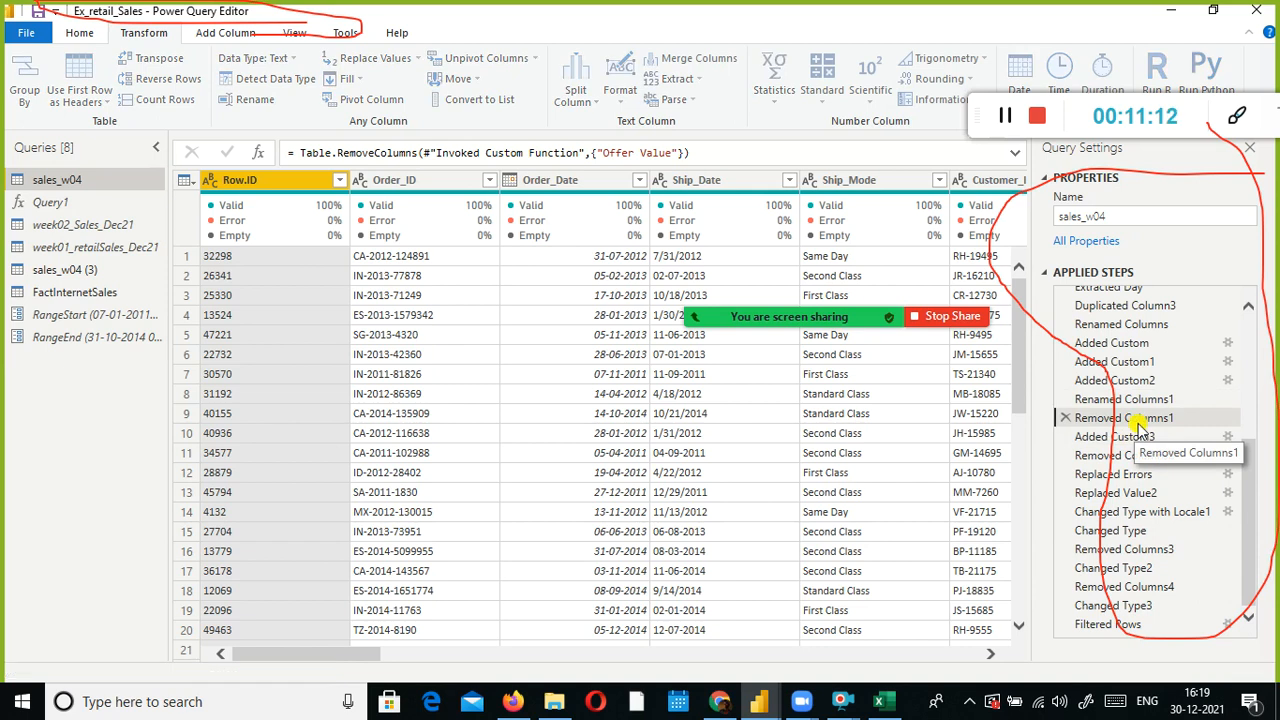
pyautogui.click(1136, 421)
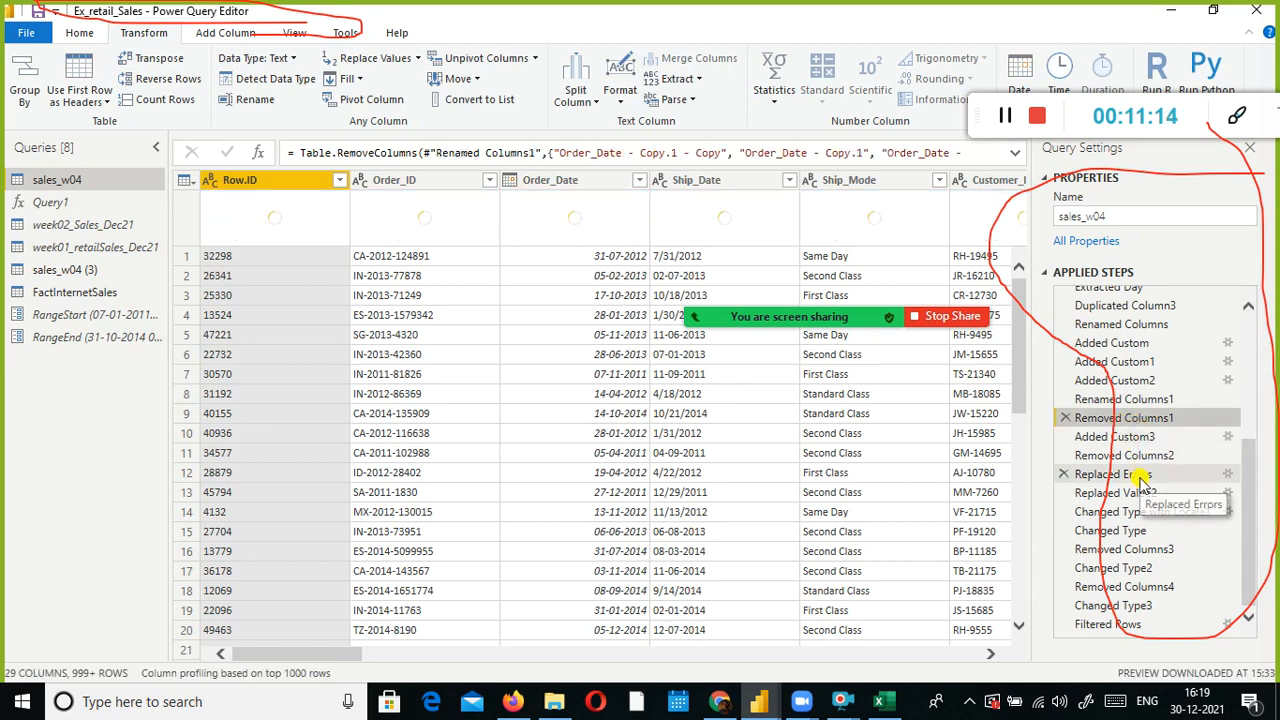
pyautogui.click(1146, 457)
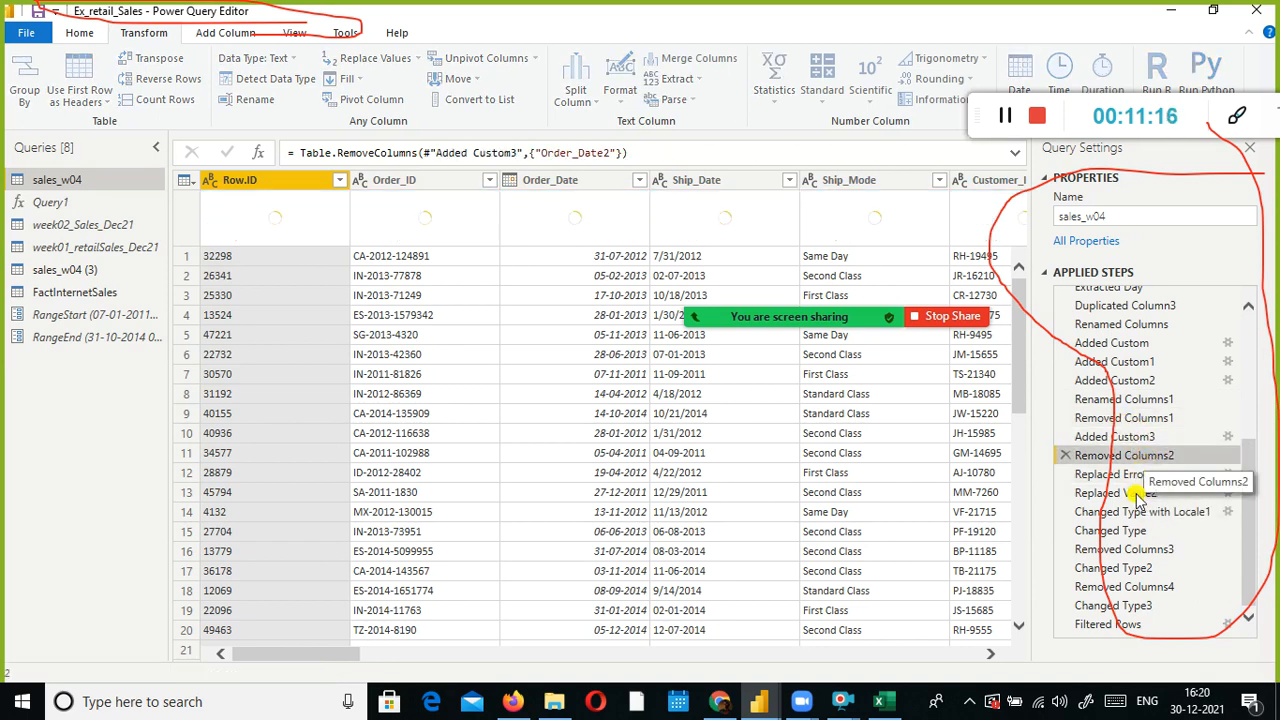
pyautogui.click(1180, 551)
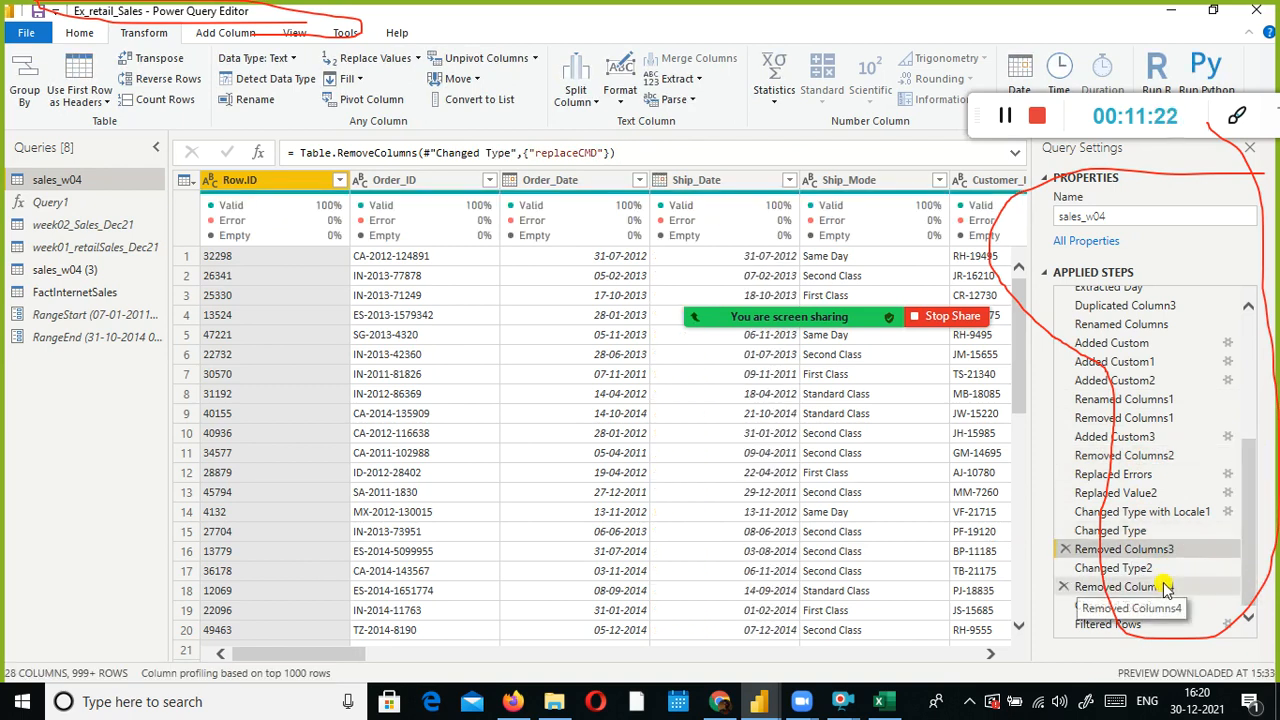
pyautogui.click(1203, 586)
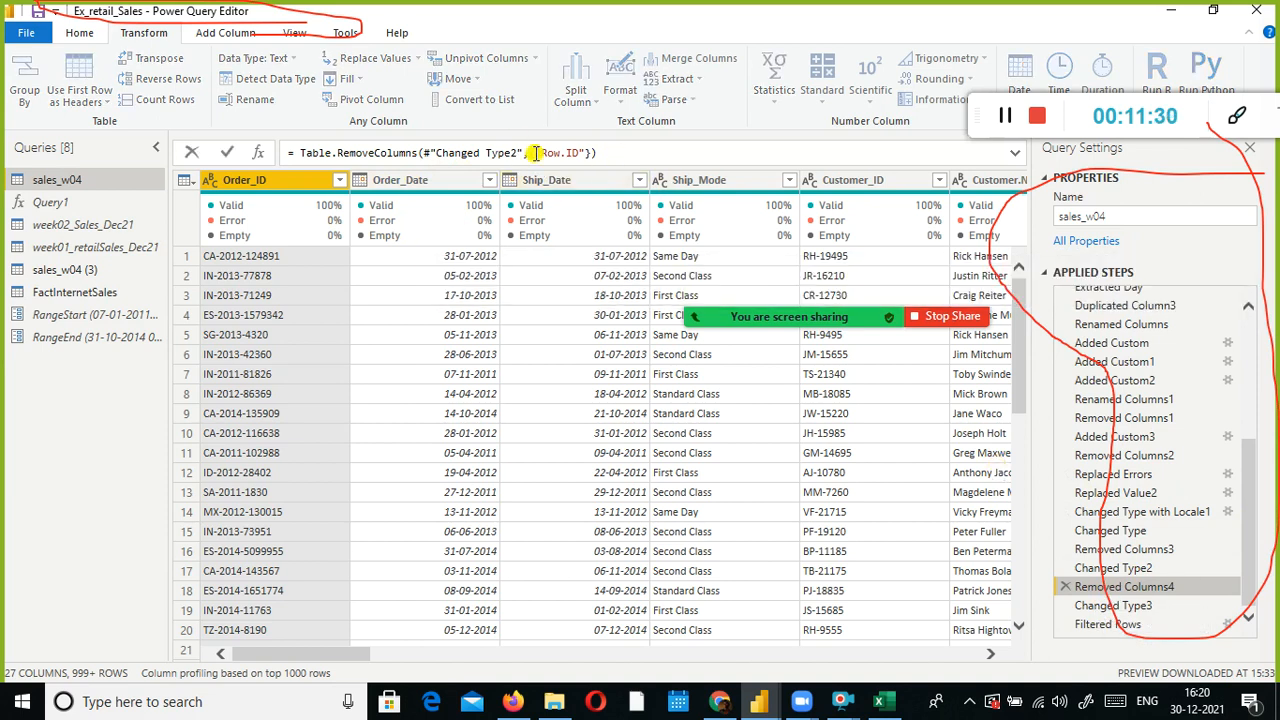
# Compare the Removed Columns4 formula, which drops Row.ID, with the Row.ID column of sales_w04.csv in Excel
pyautogui.click(424, 148)
pyautogui.hotkey('alt', 'Tab')
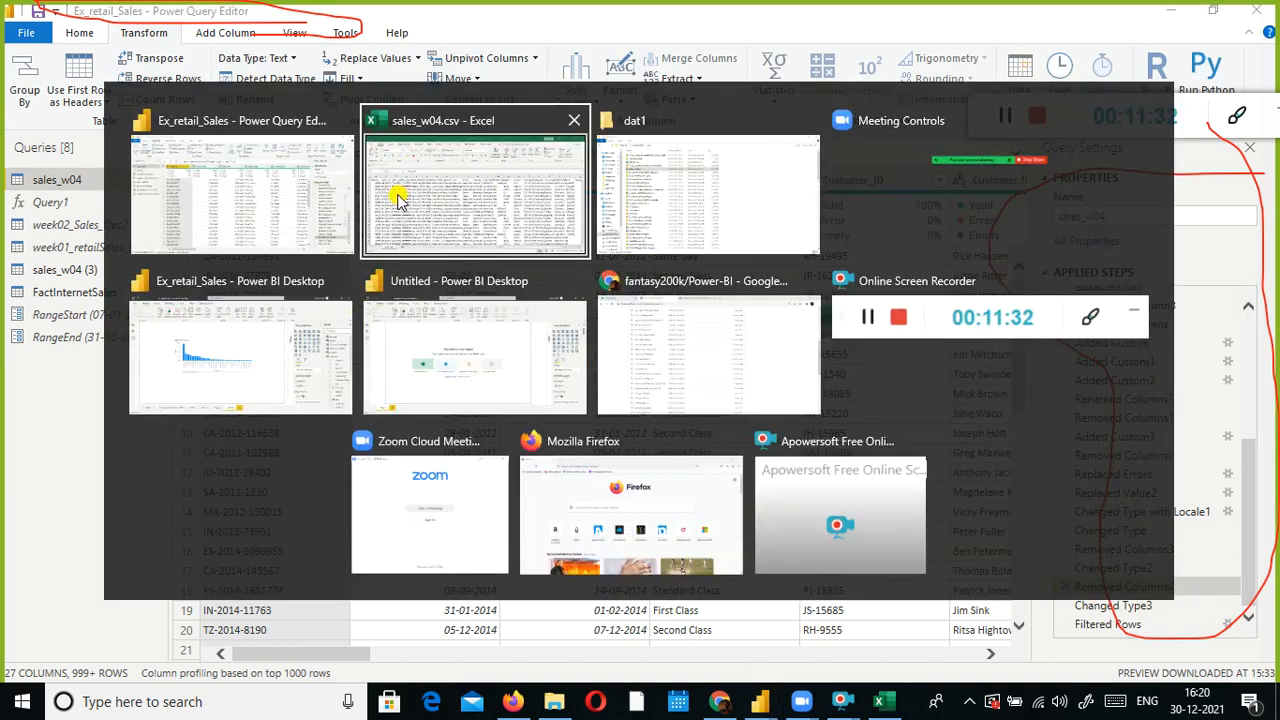
pyautogui.click(403, 206)
pyautogui.hotkey('alt', 'Tab')
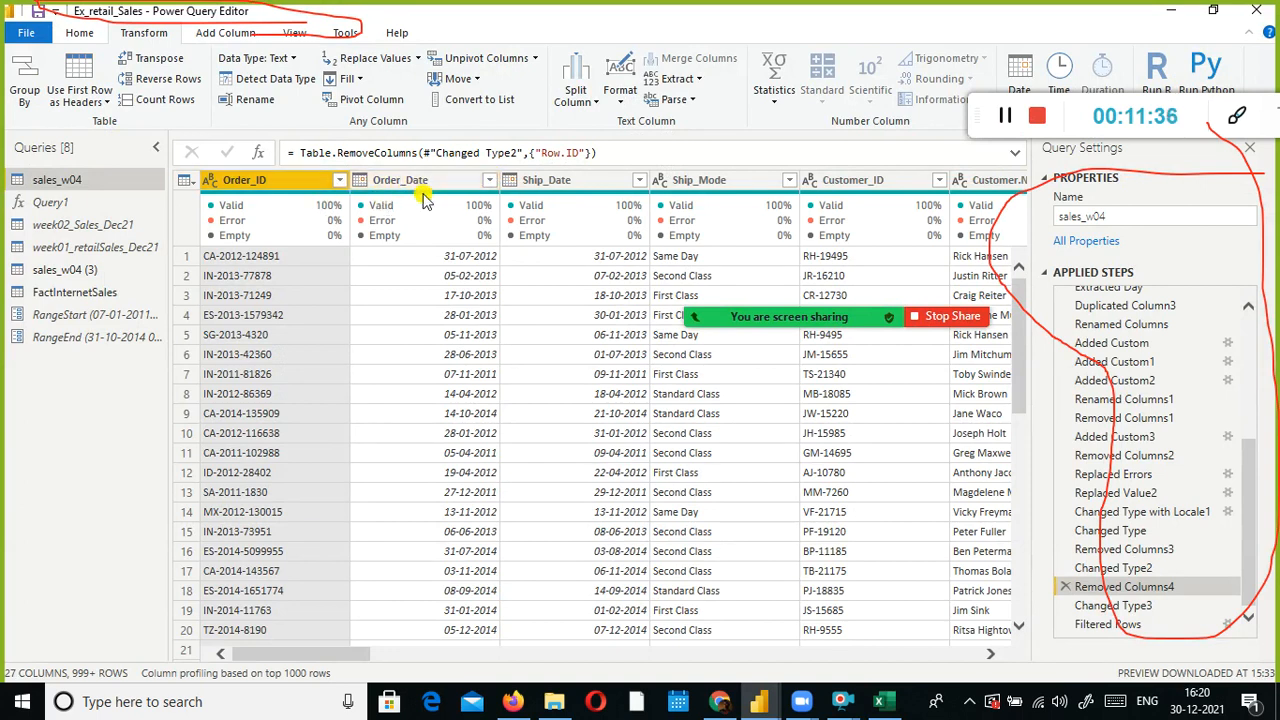
pyautogui.hotkey('alt', 'Tab')
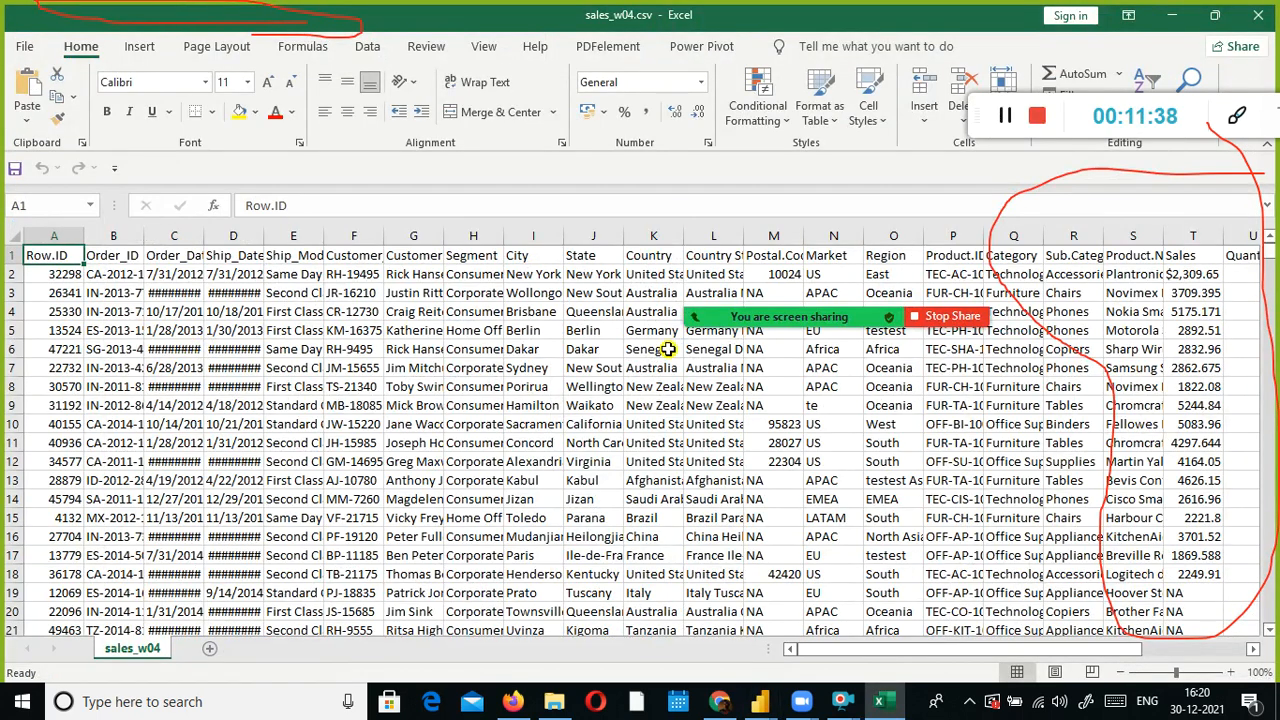
pyautogui.hotkey('alt', 'Tab')
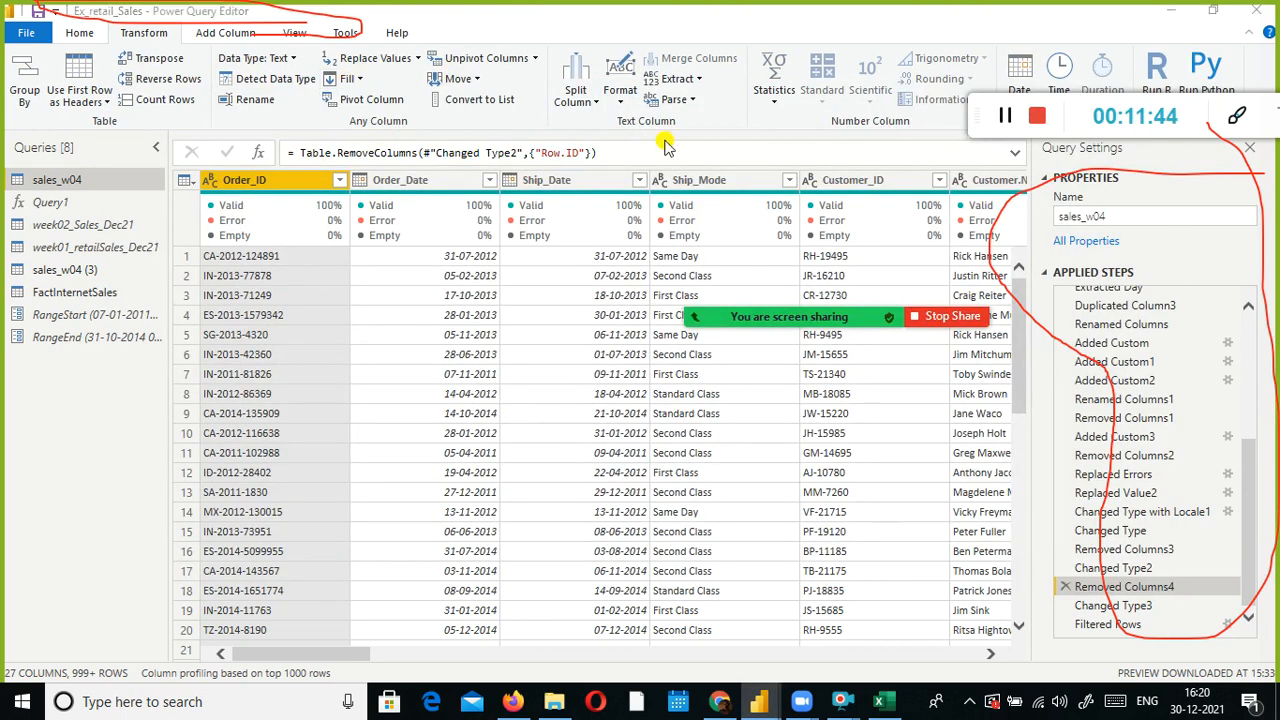
# Switch to the untitled Power BI Desktop report and start importing data with the Excel workbook source
pyautogui.hotkey('alt', 'Tab')
pyautogui.hotkey('alt', 'Tab')
pyautogui.hotkey('alt', 'Tab')
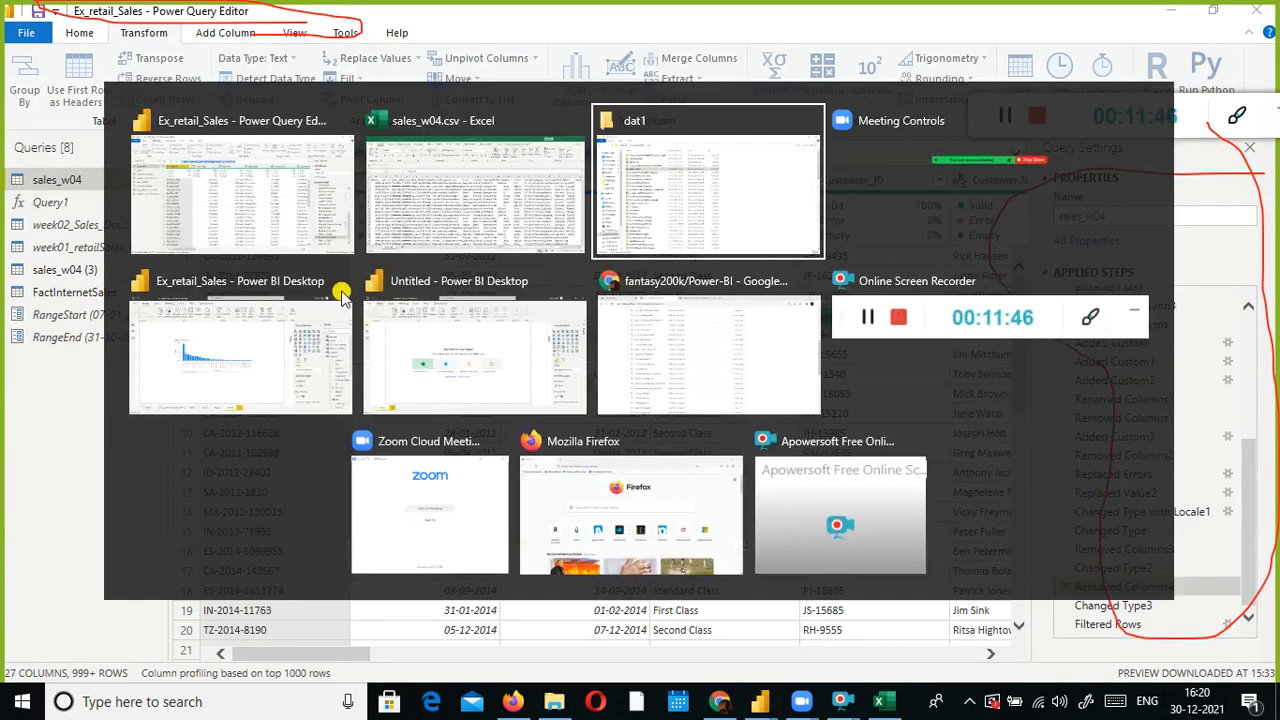
pyautogui.hotkey('alt', 'Tab')
pyautogui.hotkey('alt', 'Tab')
pyautogui.hotkey('alt', 'Tab')
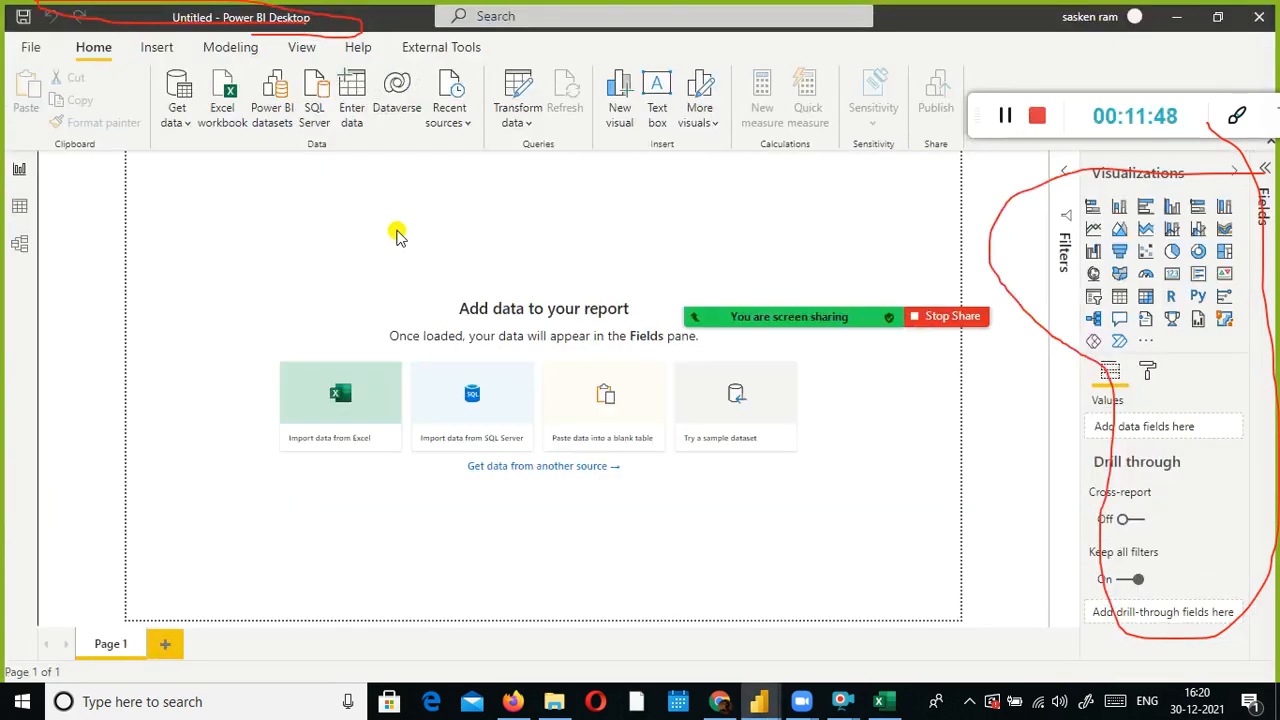
pyautogui.click(174, 116)
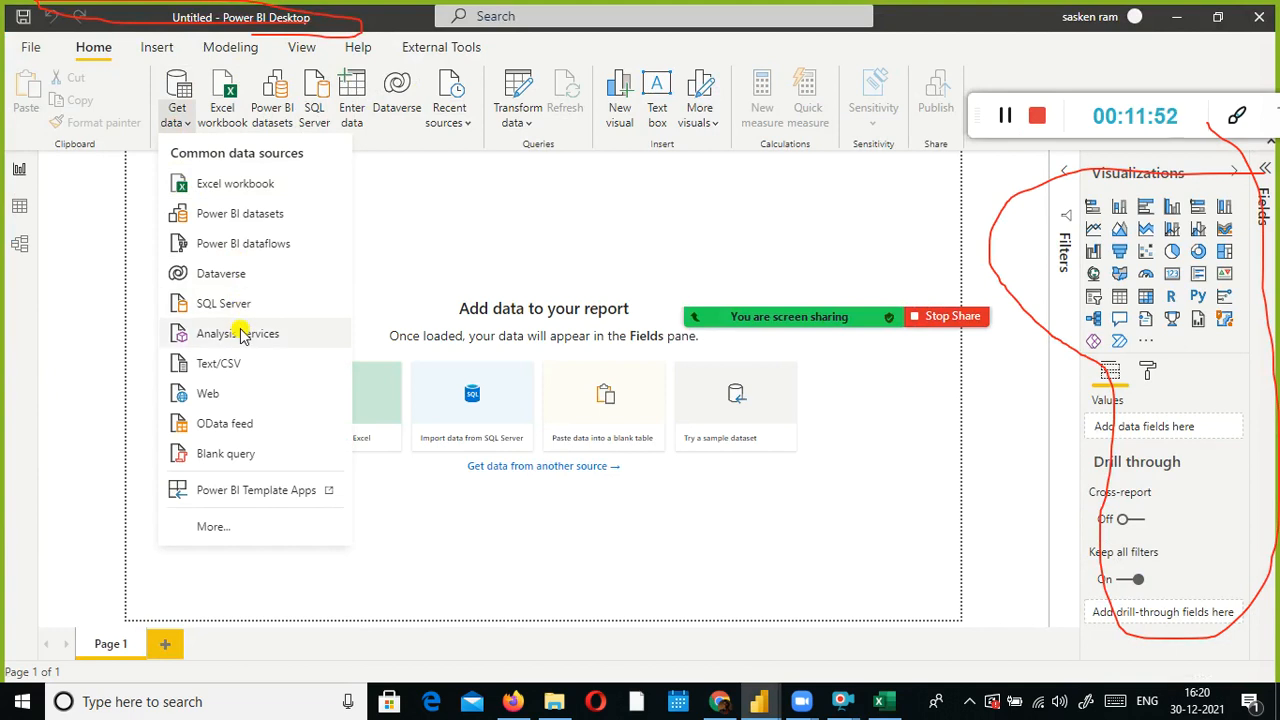
pyautogui.click(237, 186)
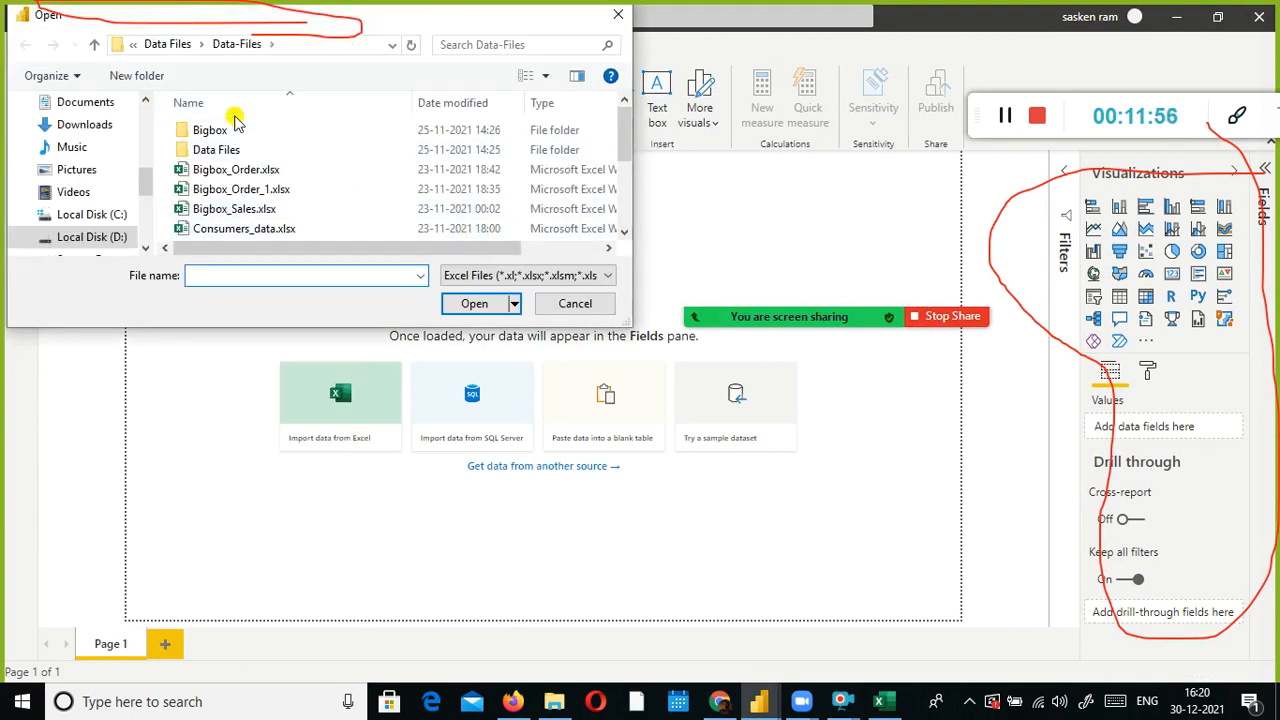
# Try to open sales_w04.csv from the dat1 folder on Local Disk (D:), with all file types listed
pyautogui.click(92, 237)
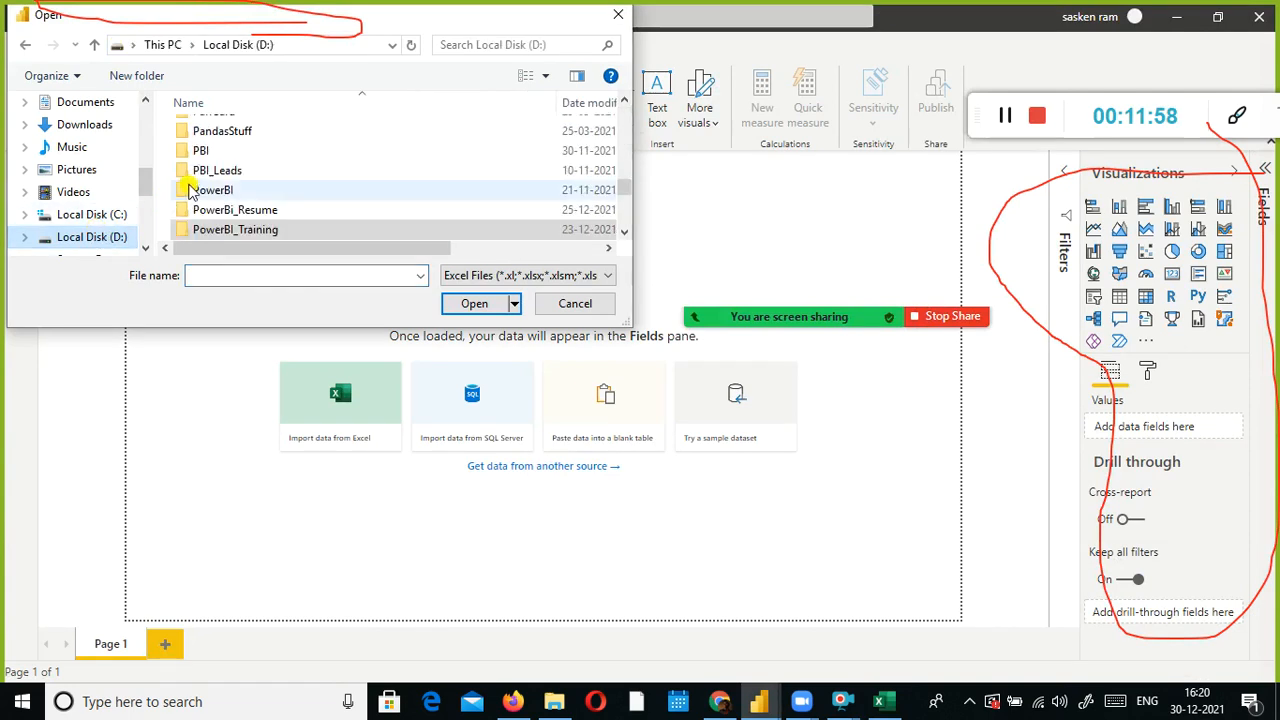
pyautogui.click(213, 172)
pyautogui.scroll(5, 213, 172)
pyautogui.click(213, 164)
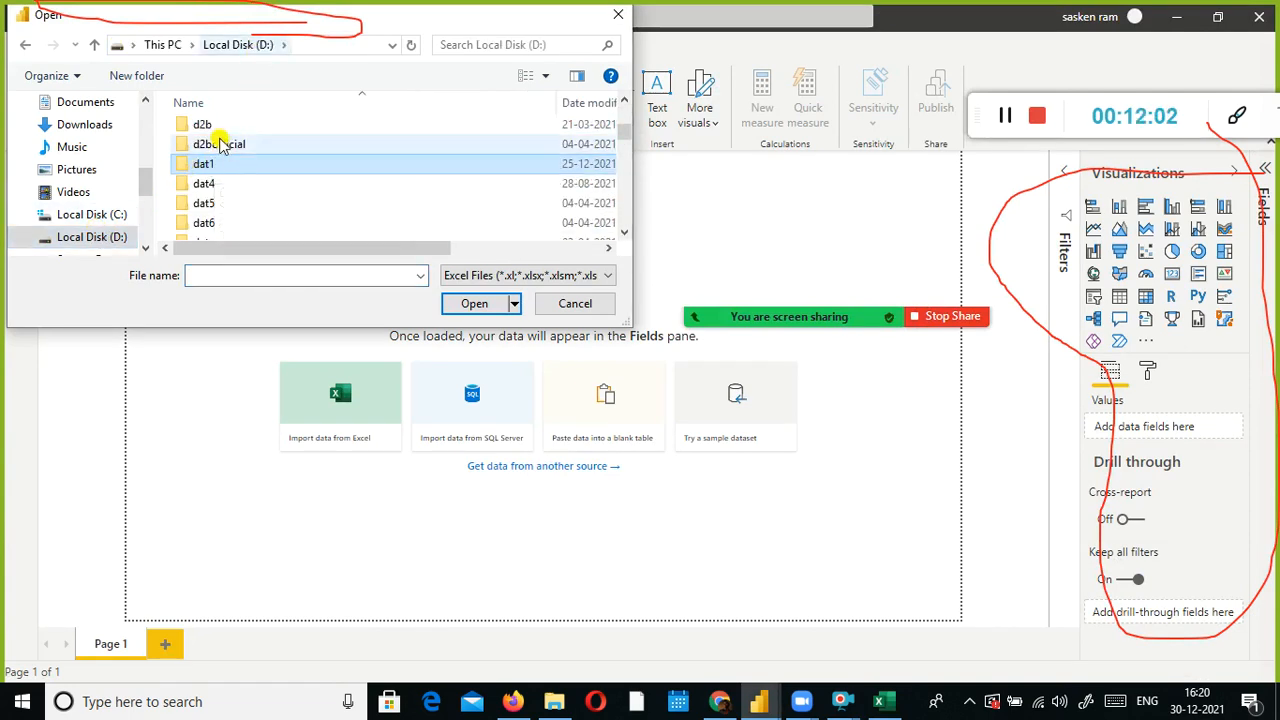
pyautogui.doubleClick(196, 163)
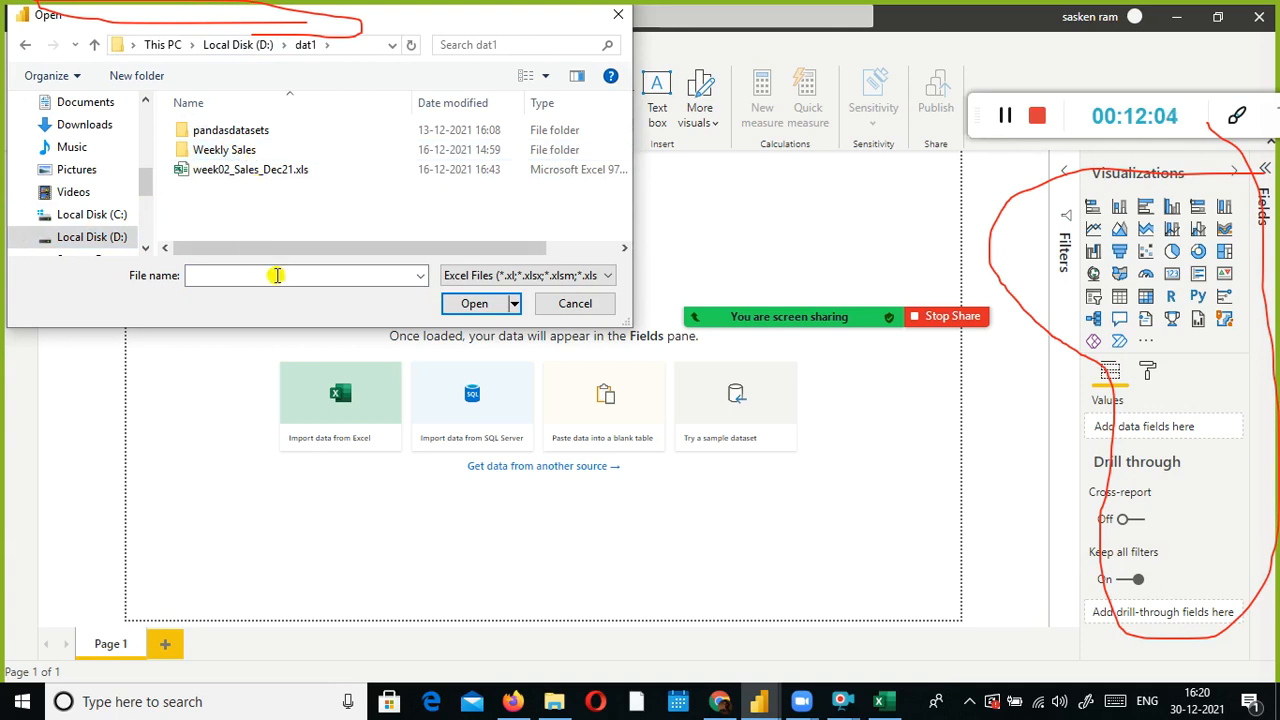
pyautogui.click(510, 278)
pyautogui.click(472, 308)
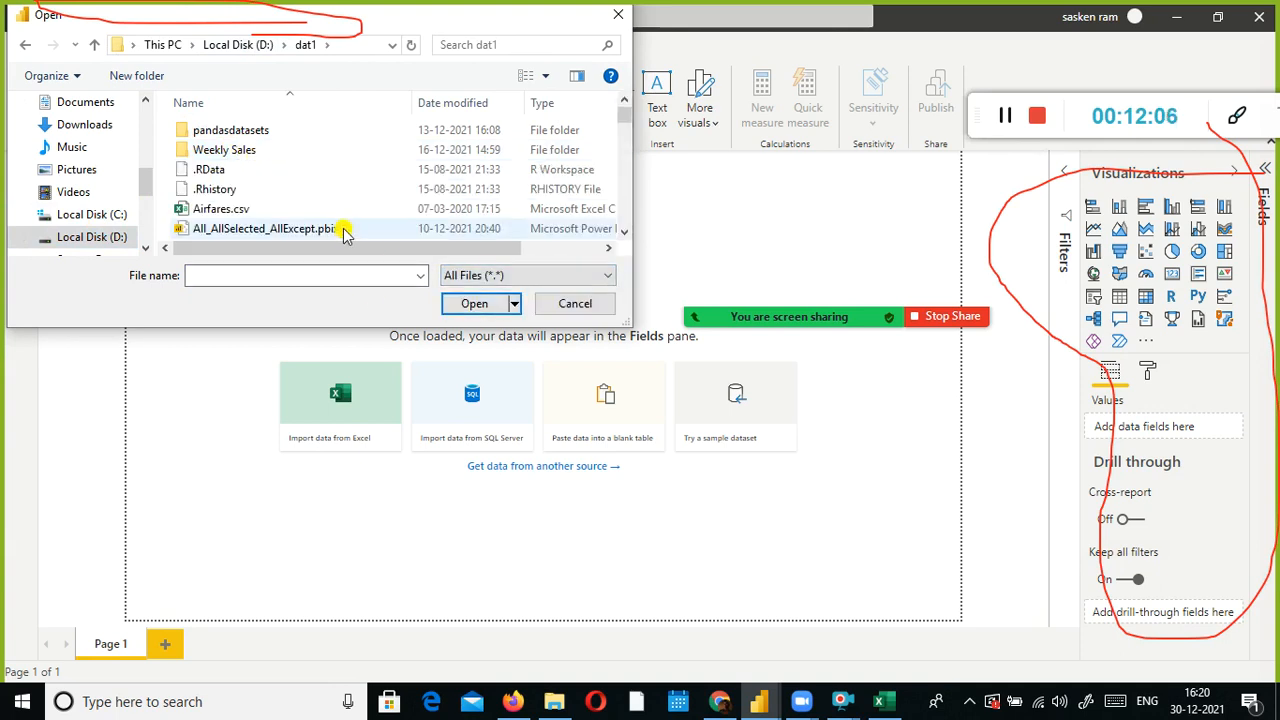
pyautogui.click(277, 210)
pyautogui.press('s')
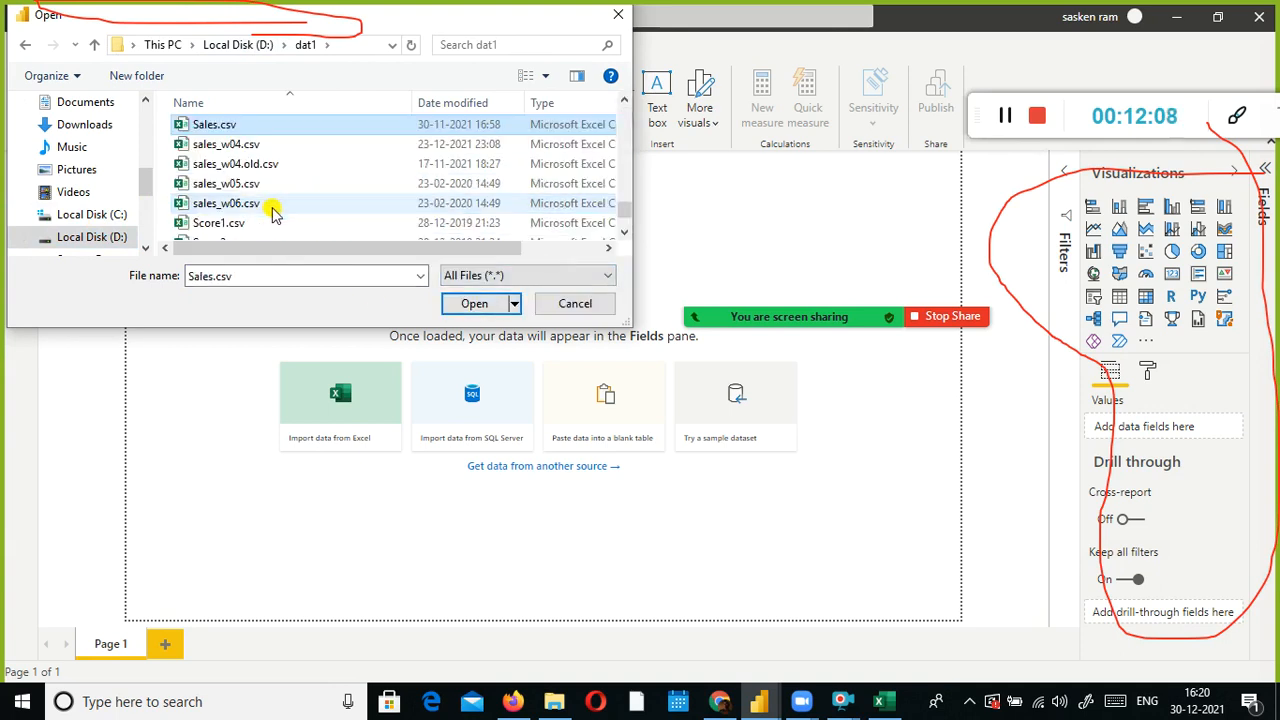
pyautogui.click(245, 144)
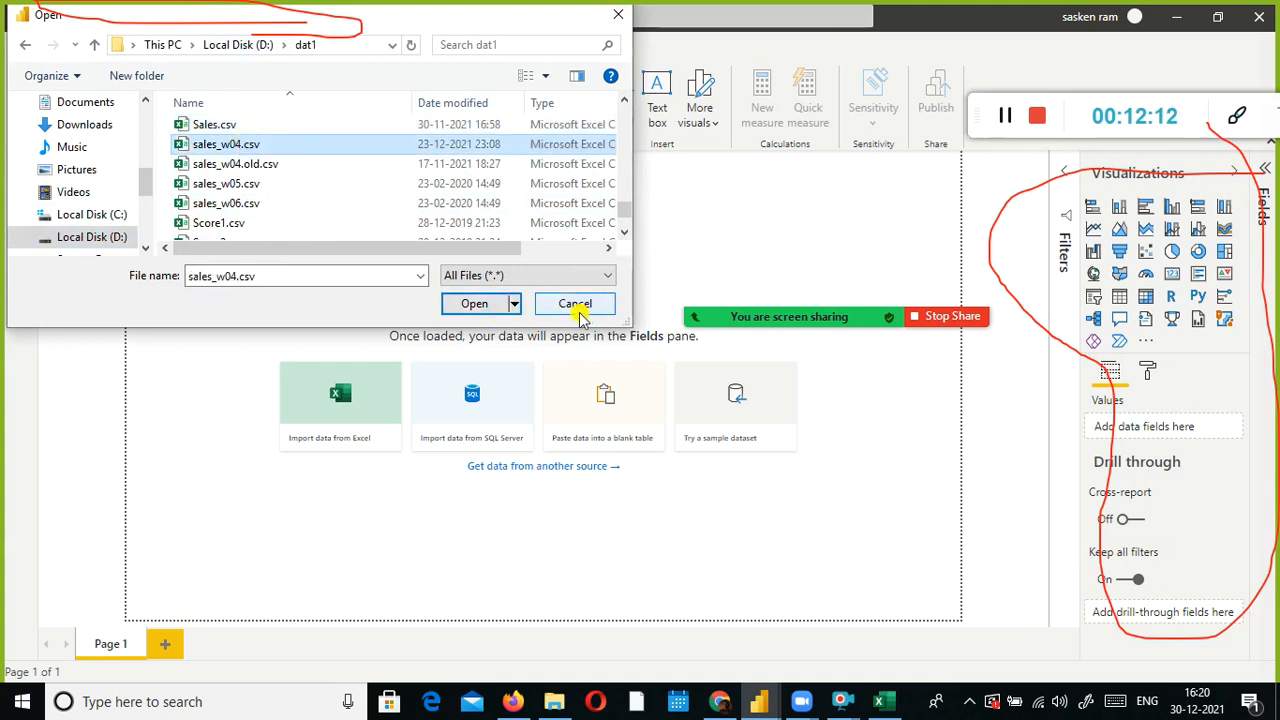
pyautogui.click(495, 304)
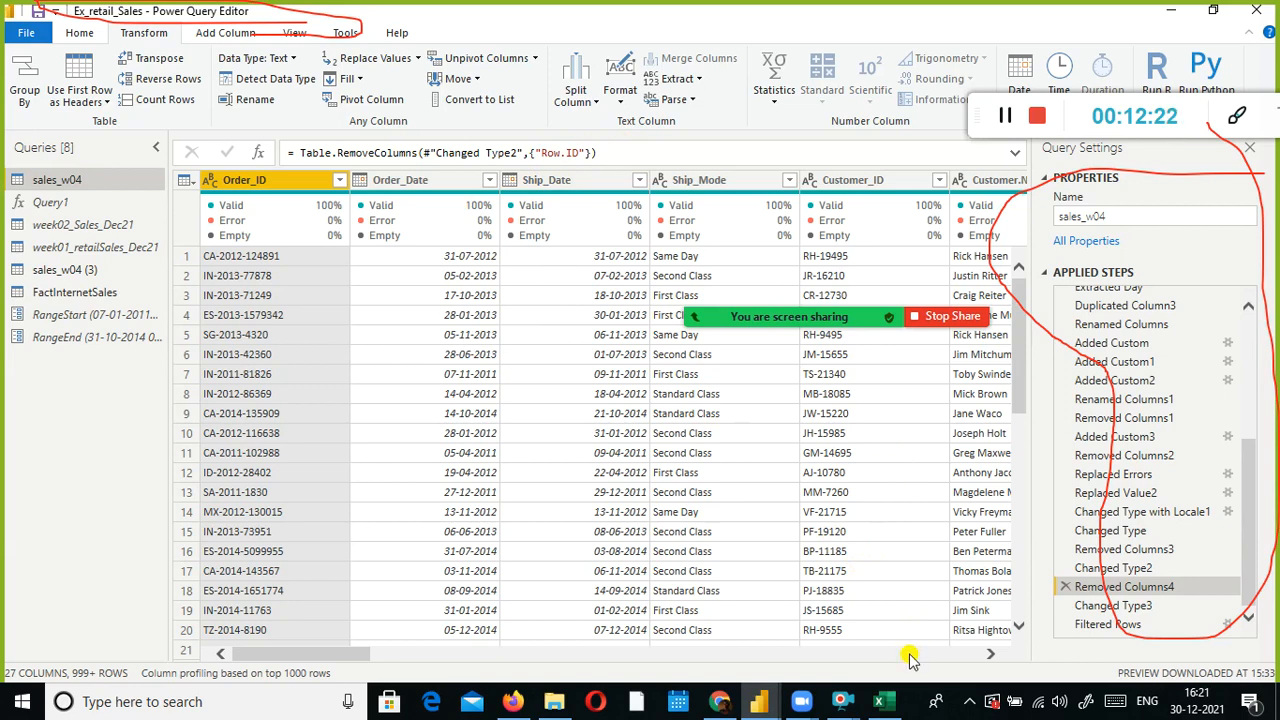
# In the untitled Power BI Desktop report, start an Excel workbook import and browse to the dat1 folder on Local Disk (D:)
pyautogui.hotkey('alt', 'Tab')
pyautogui.click(175, 120)
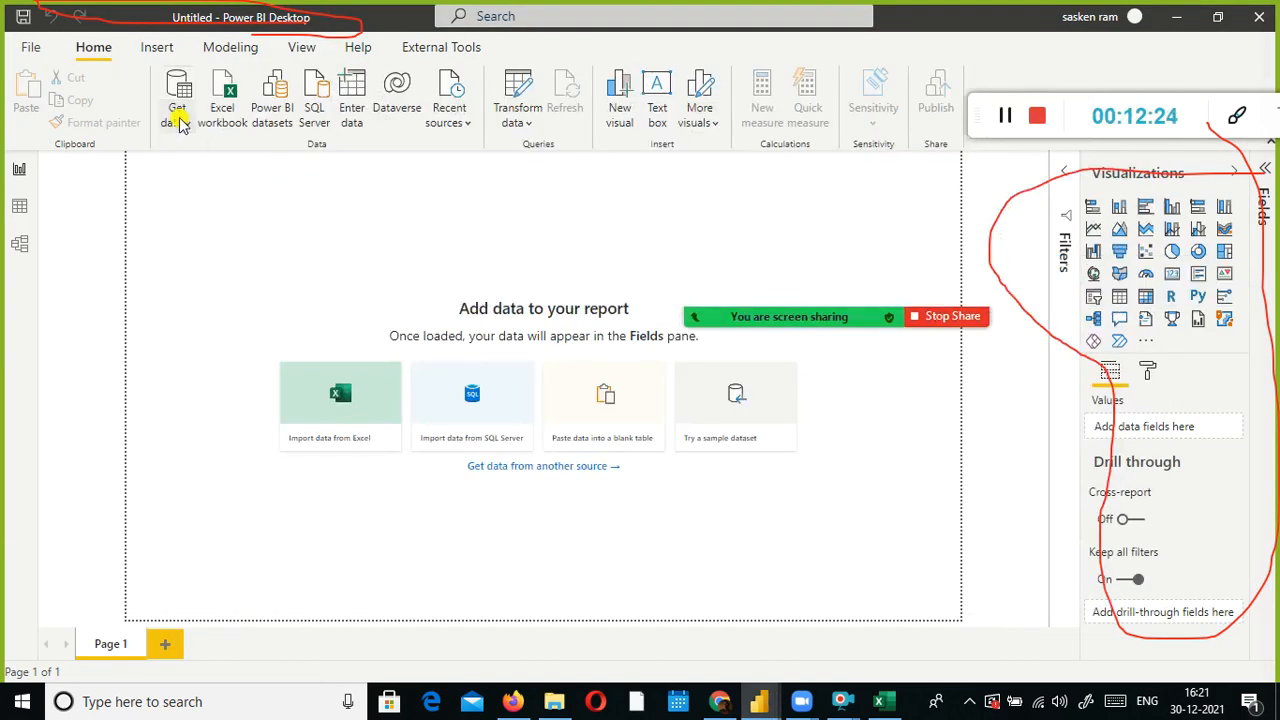
pyautogui.click(186, 186)
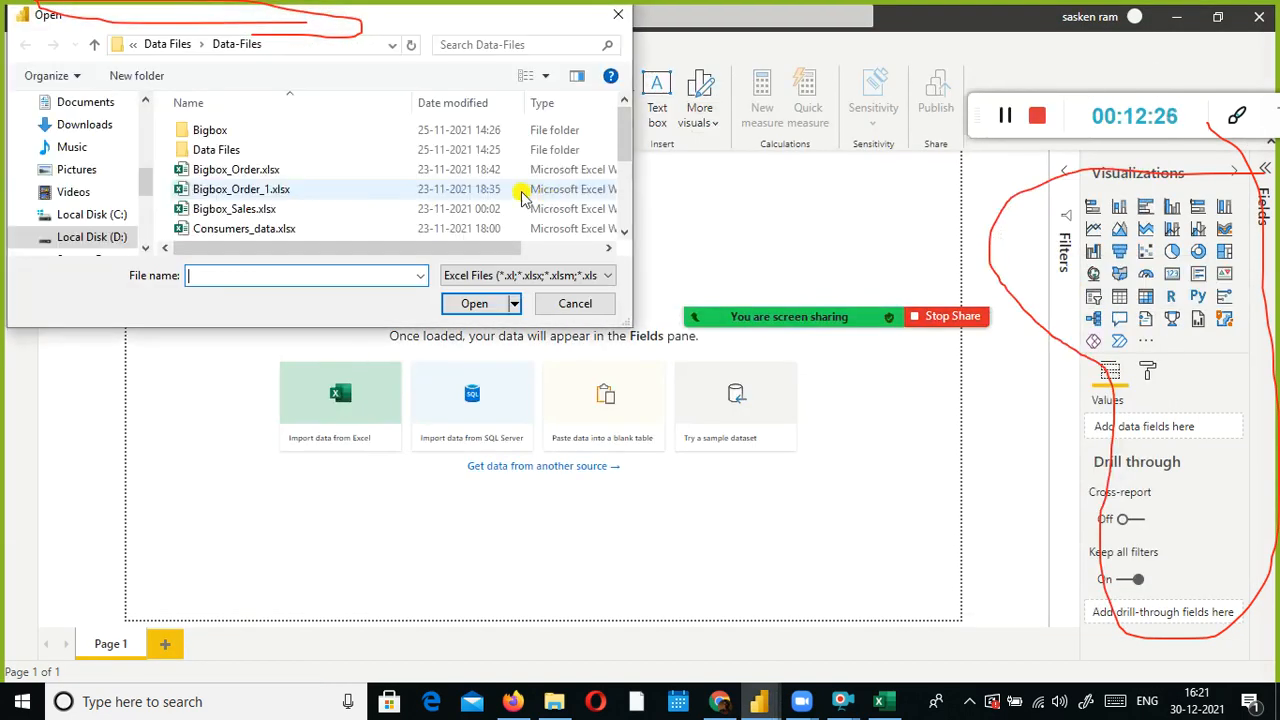
pyautogui.click(248, 212)
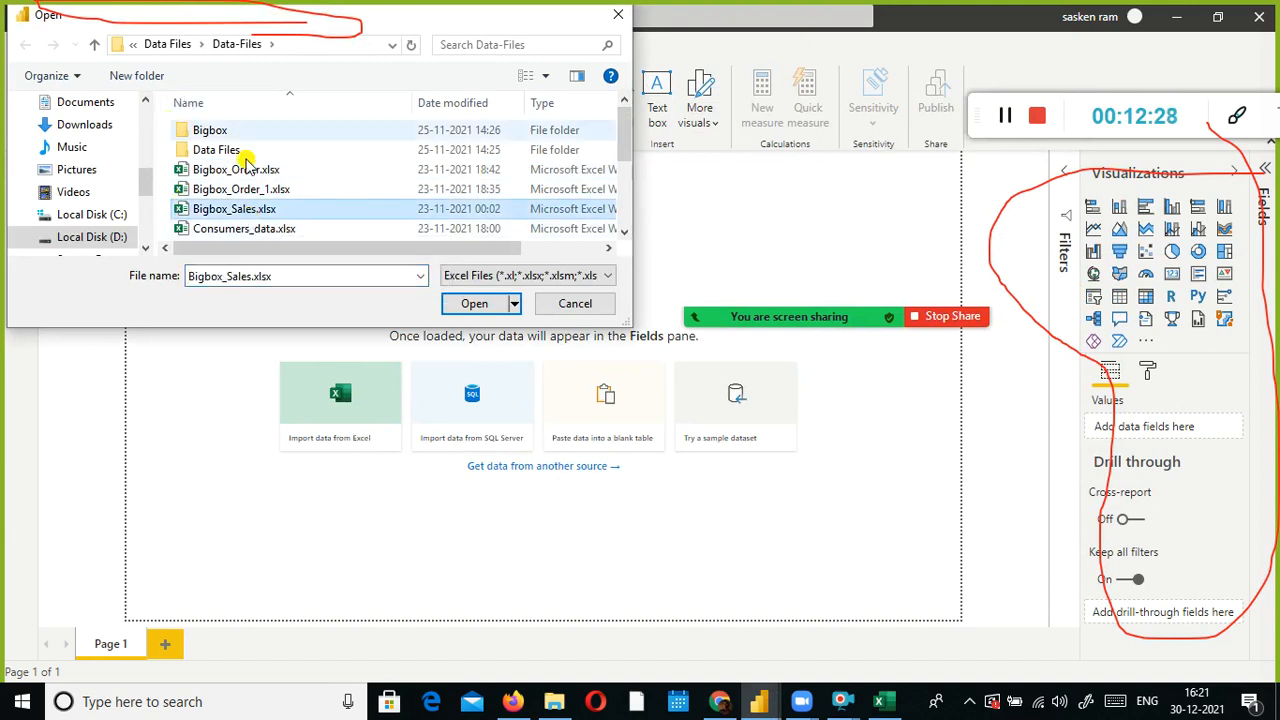
pyautogui.click(352, 48)
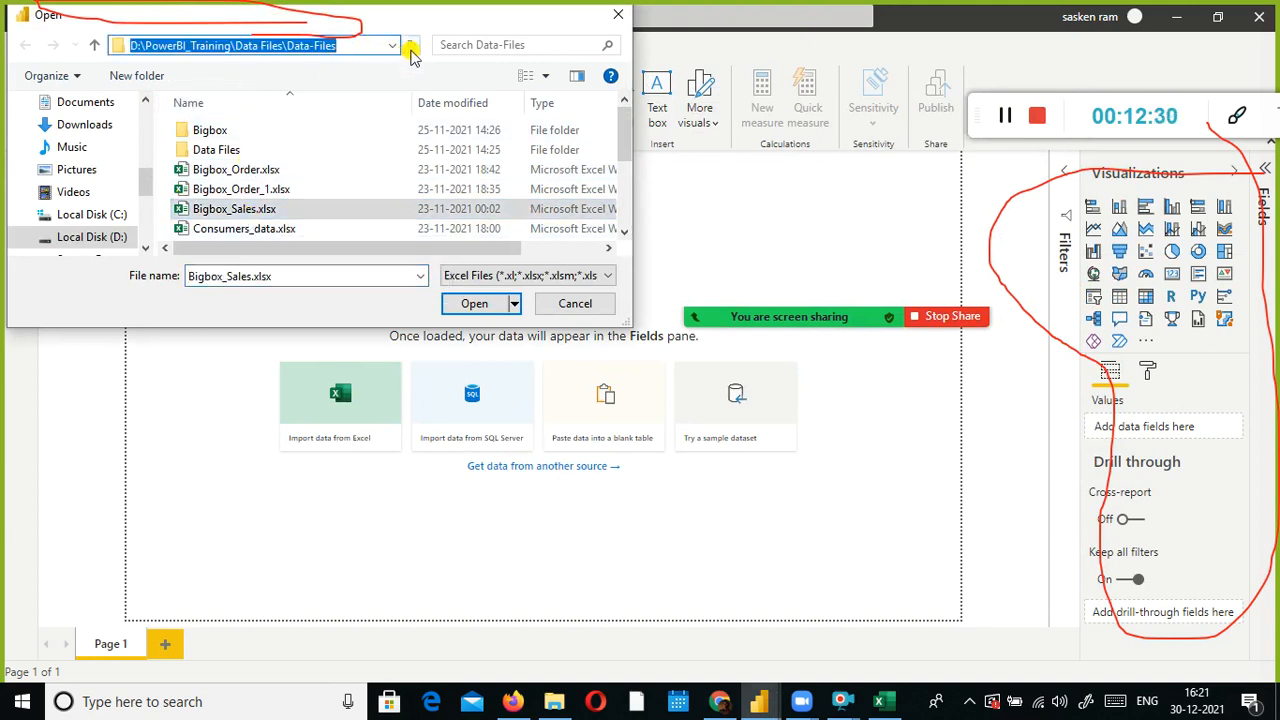
pyautogui.click(392, 46)
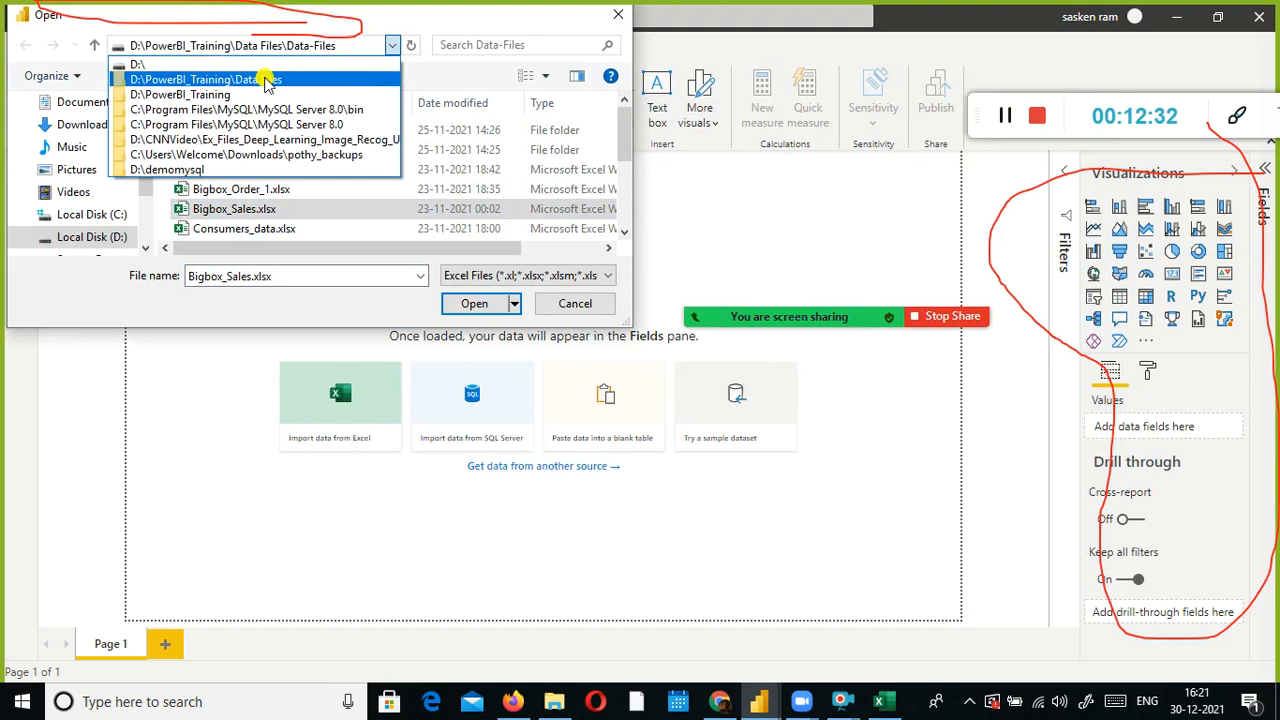
pyautogui.click(160, 65)
pyautogui.click(235, 156)
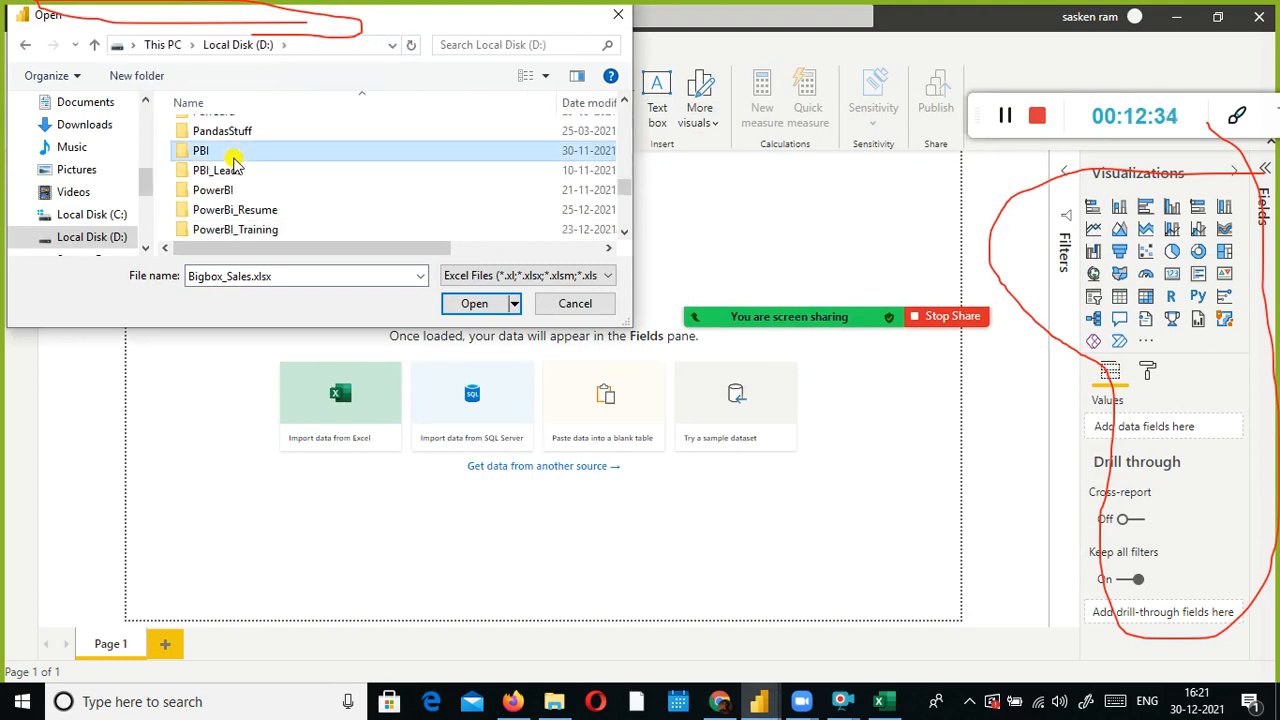
pyautogui.press('s')
pyautogui.press('d')
pyautogui.press('a')
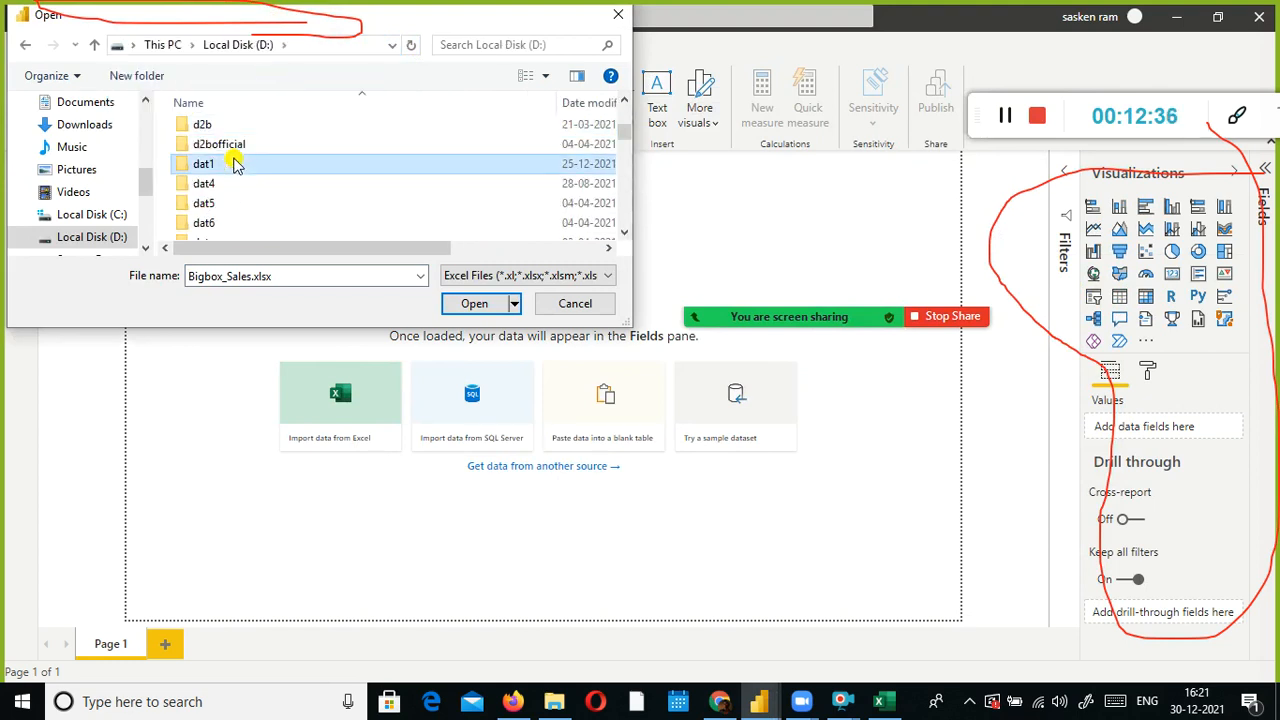
pyautogui.doubleClick(235, 165)
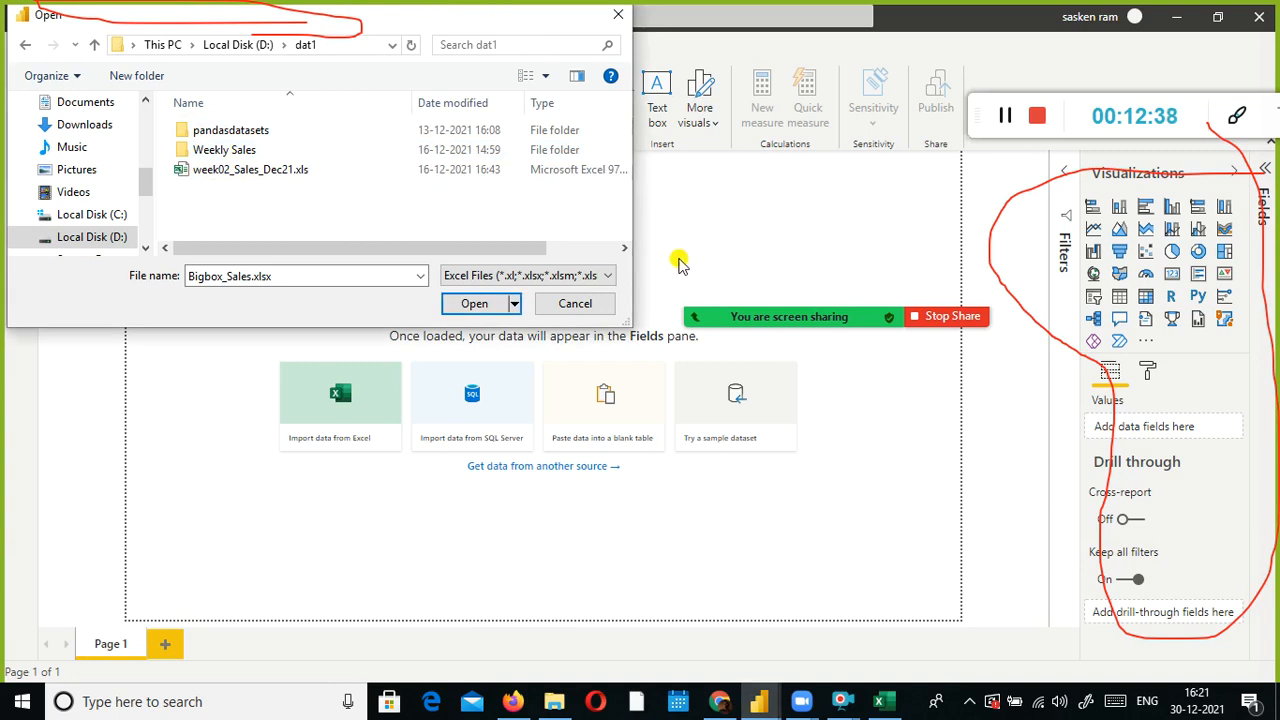
# List all file types, open sales_w04.csv and load it into the report with the default import settings
pyautogui.click(606, 275)
pyautogui.click(490, 304)
pyautogui.click(286, 209)
pyautogui.press('s')
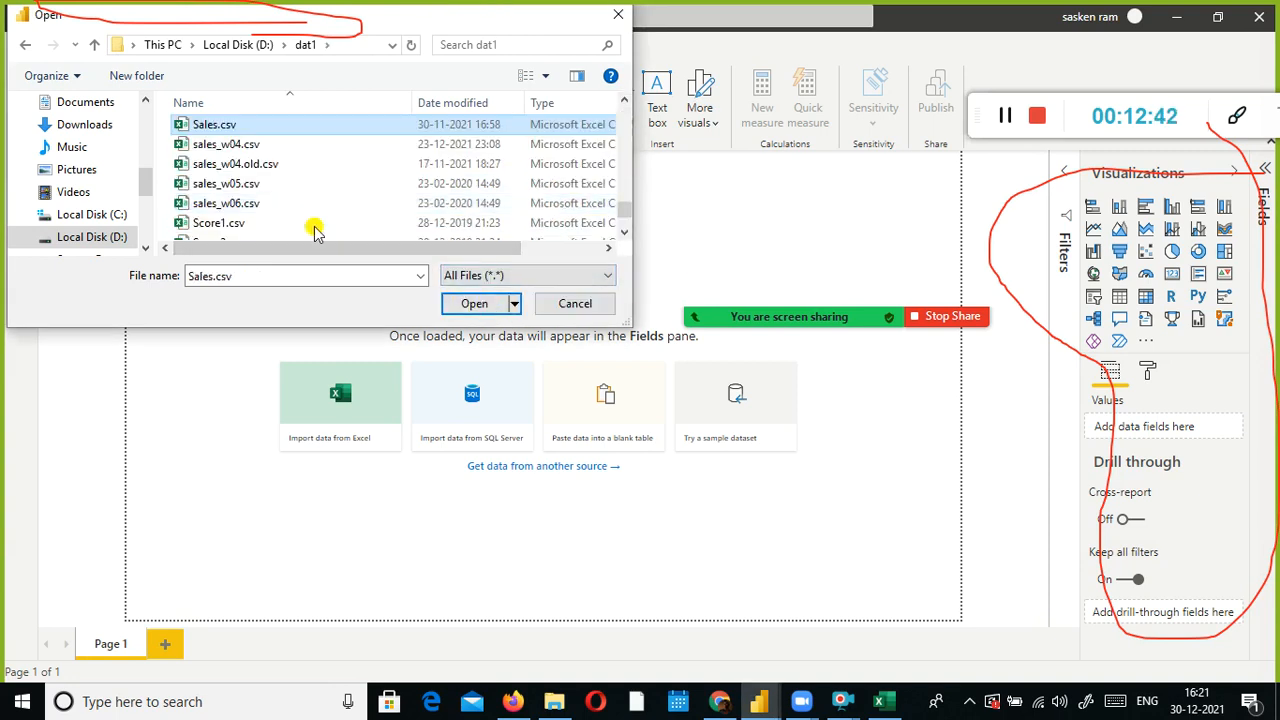
pyautogui.click(255, 145)
pyautogui.click(478, 304)
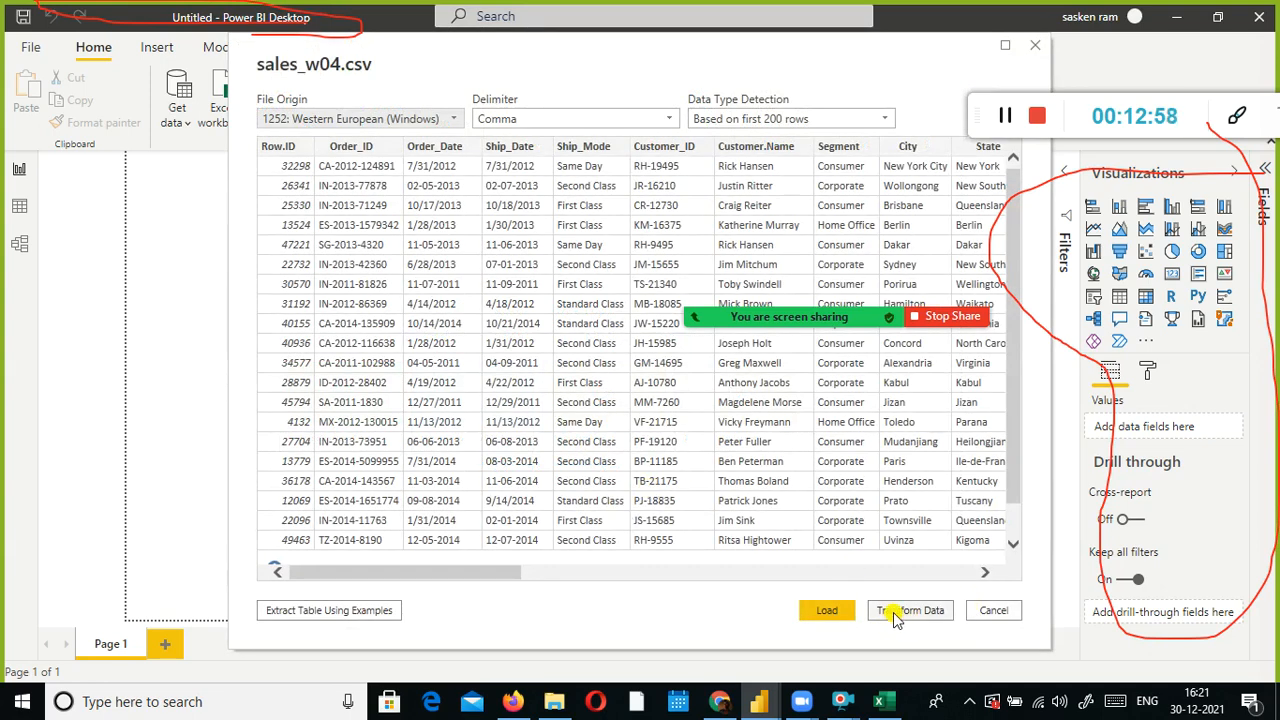
pyautogui.click(826, 610)
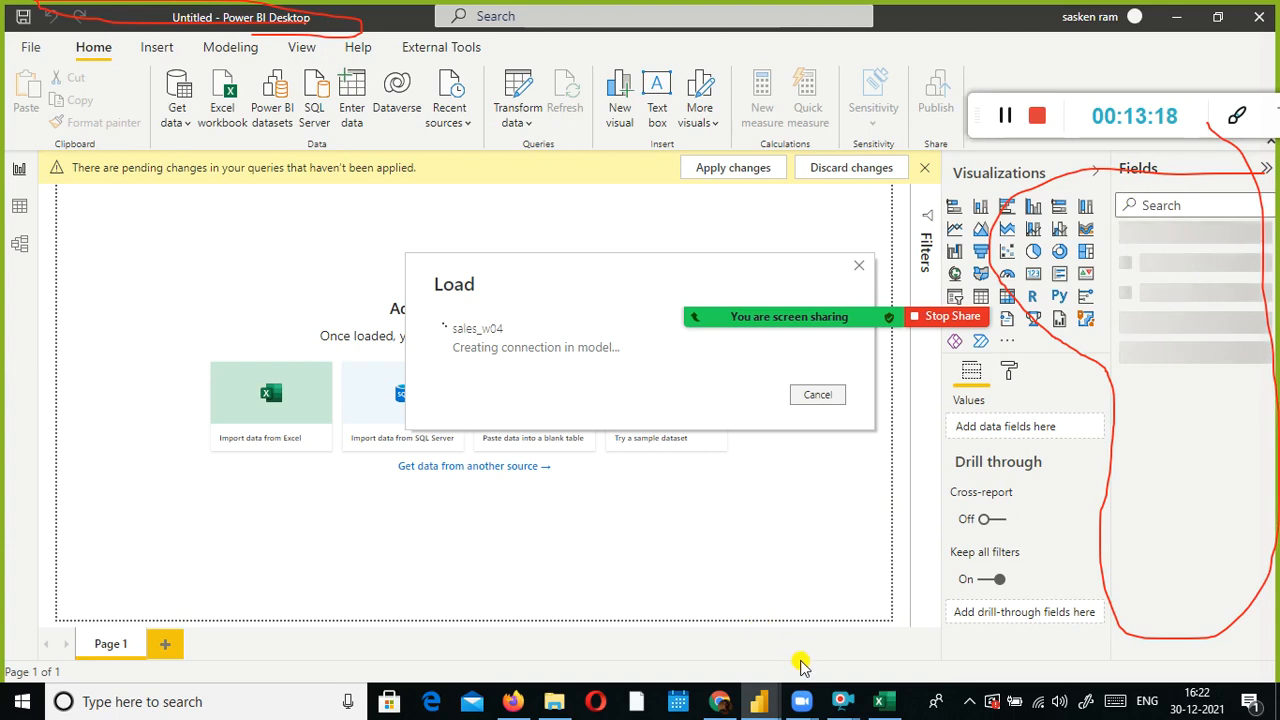
# Minimize the Excel workbook, return to the Ex_retail_Sales Power Query Editor and examine the sales_w04 columns from Order_ID through Profit
pyautogui.click(879, 703)
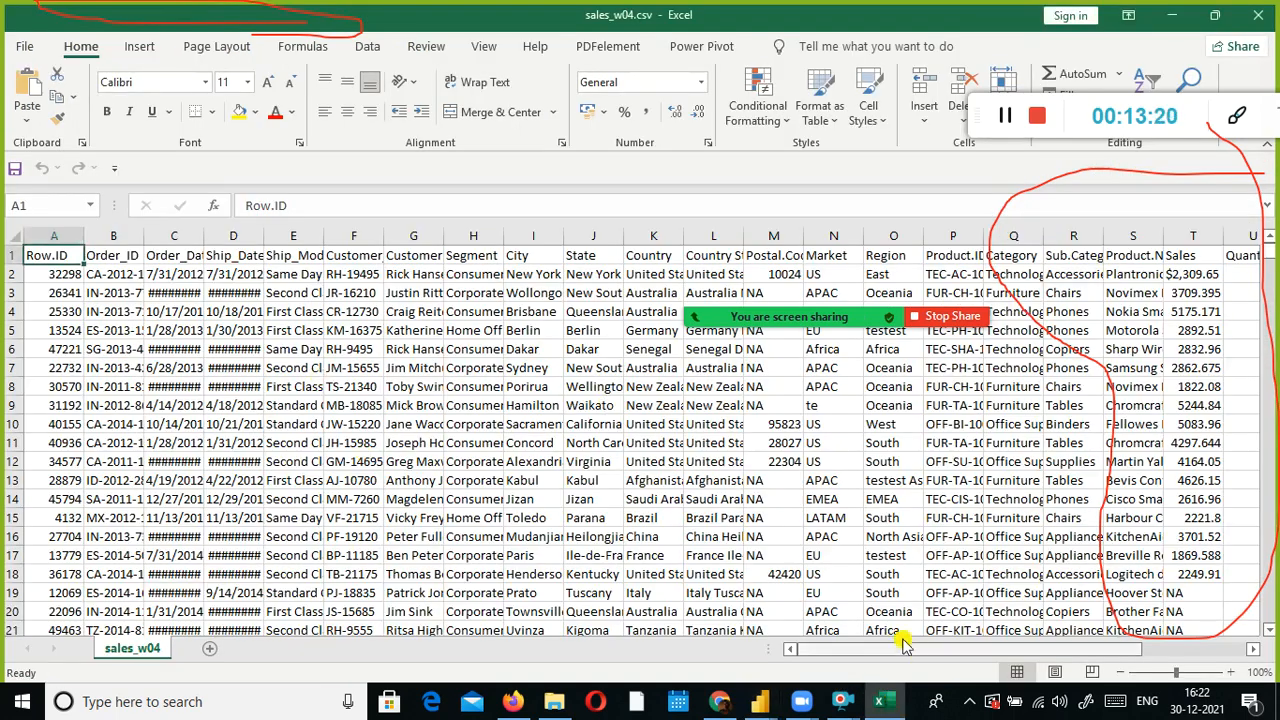
pyautogui.click(1163, 18)
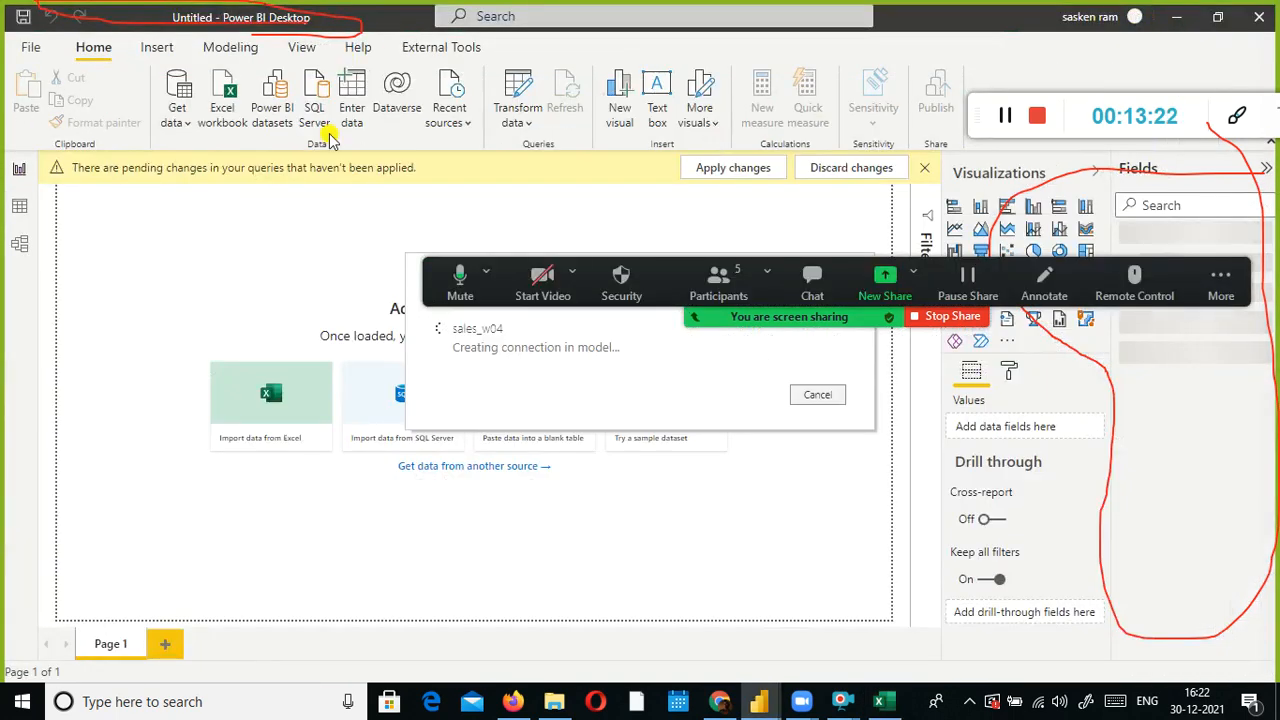
pyautogui.hotkey('alt', 'Tab')
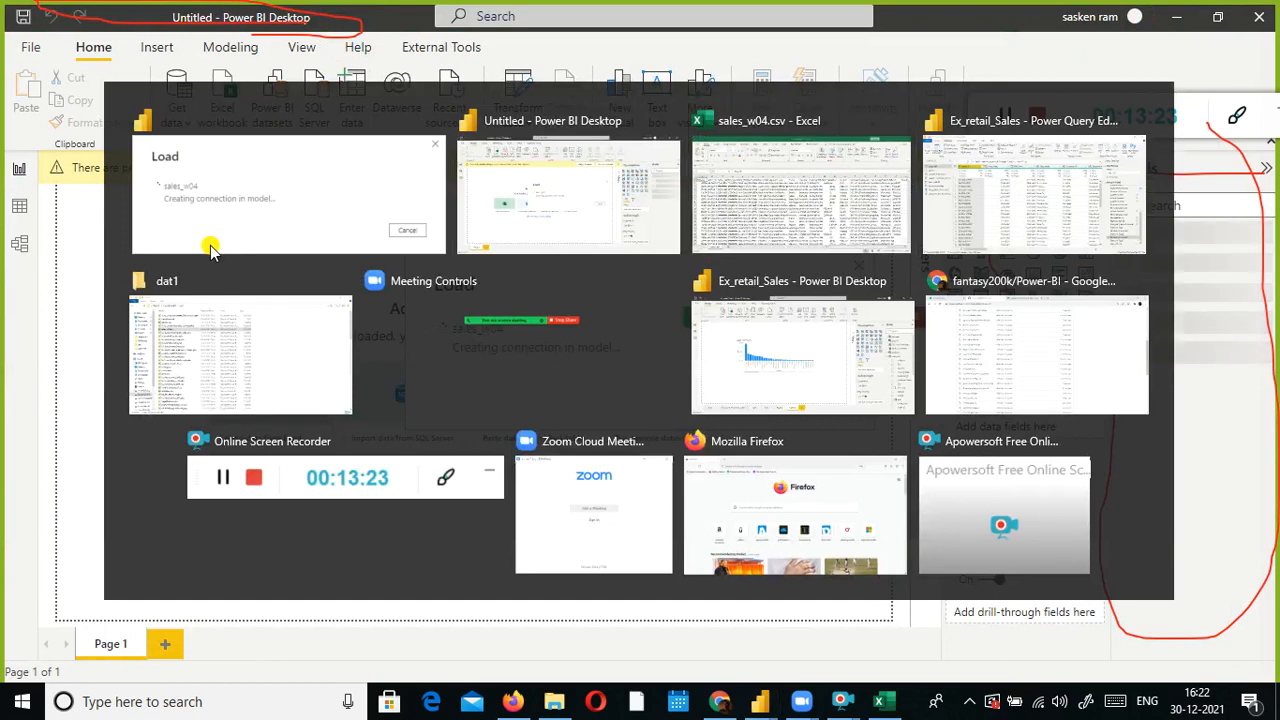
pyautogui.hotkey('alt', 'Tab')
pyautogui.hotkey('alt', 'Tab')
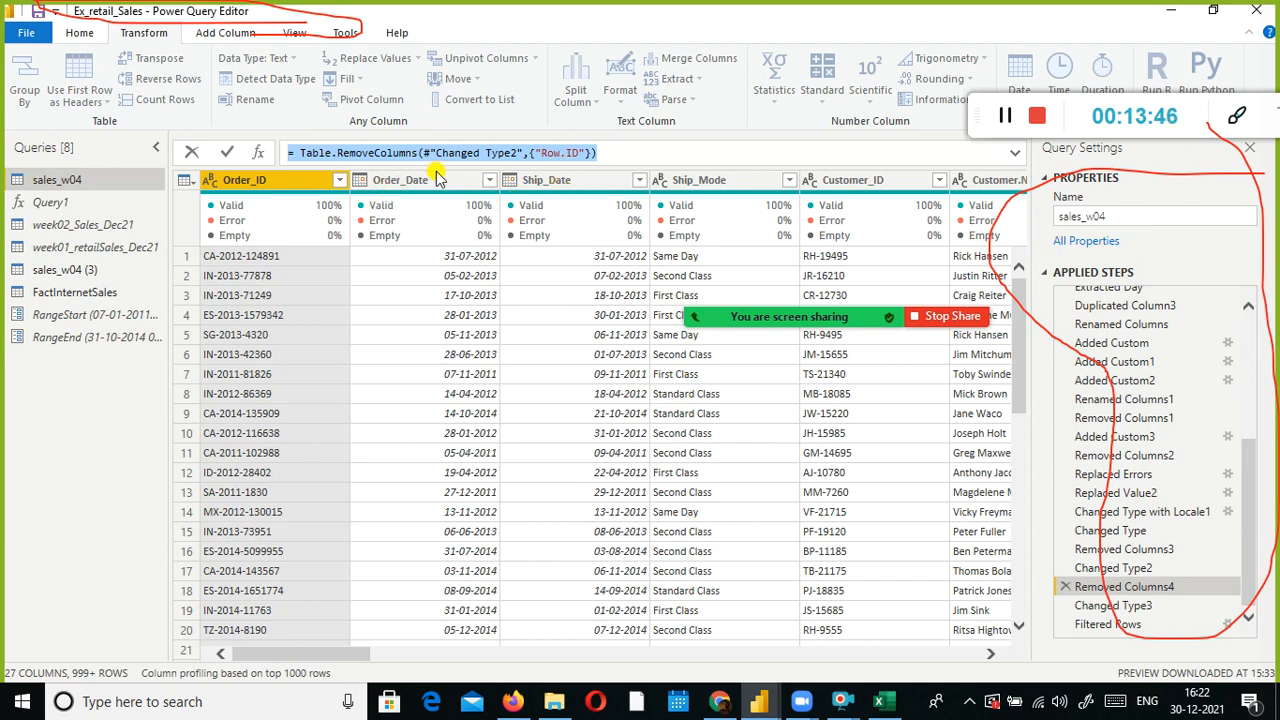
pyautogui.click(309, 676)
pyautogui.click(316, 646)
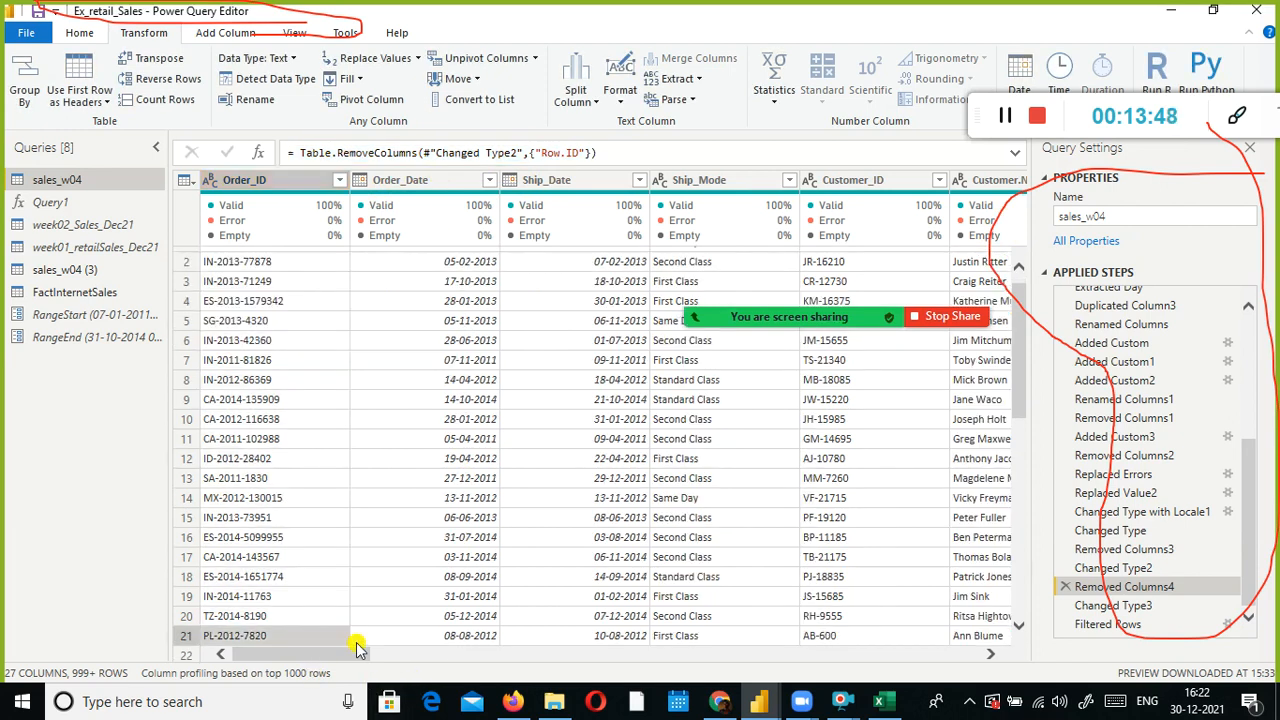
pyautogui.moveTo(329, 652); pyautogui.dragTo(782, 650)
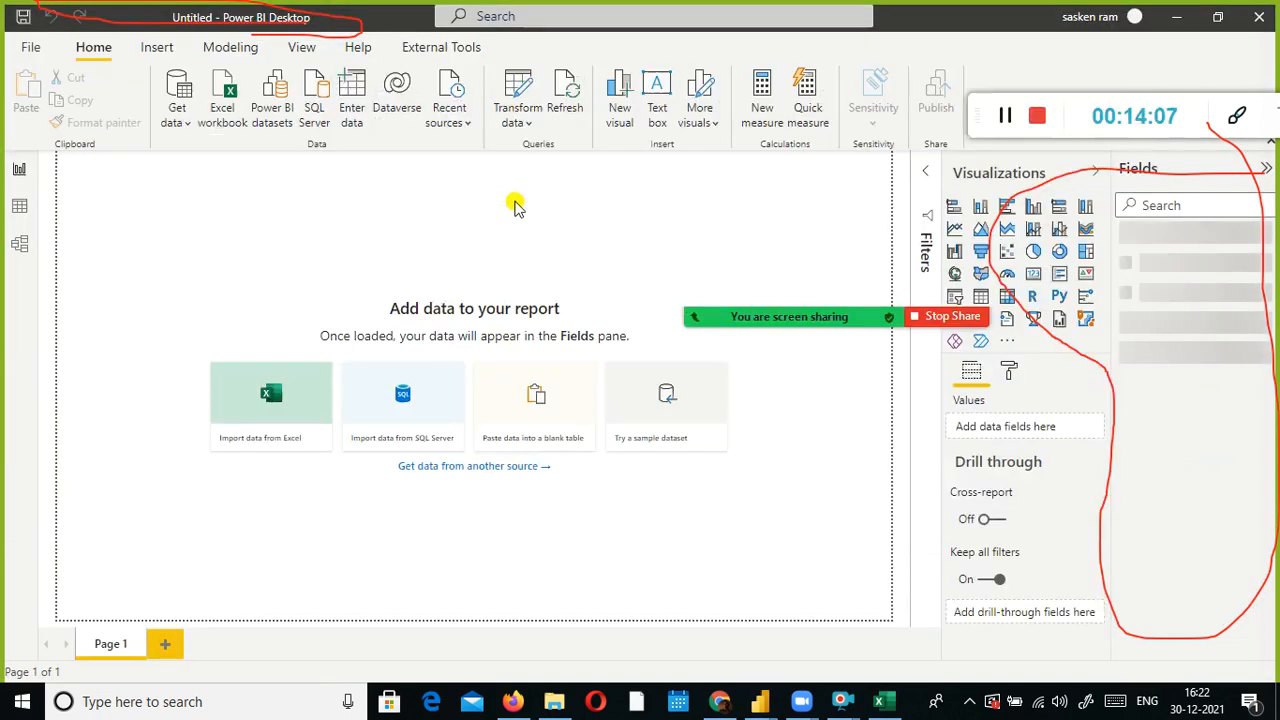
# Look at Page 5 of the Ex_retail_Sales report in Power BI Desktop and return to its Power Query Editor
pyautogui.hotkey('alt', 'Tab')
pyautogui.press('Tab')
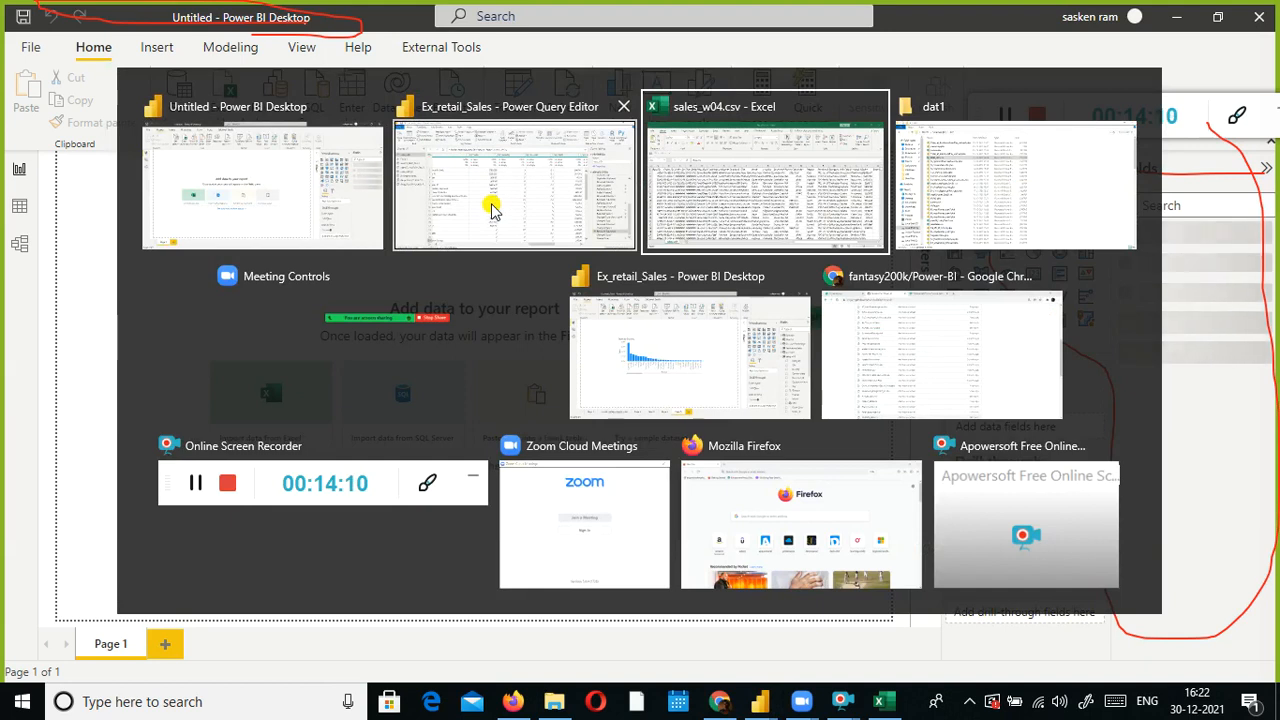
pyautogui.click(492, 210)
pyautogui.hotkey('alt', 'Tab')
pyautogui.press('Tab')
pyautogui.press('Tab')
pyautogui.hotkey('alt', 'Tab')
pyautogui.hotkey('alt', 'Tab')
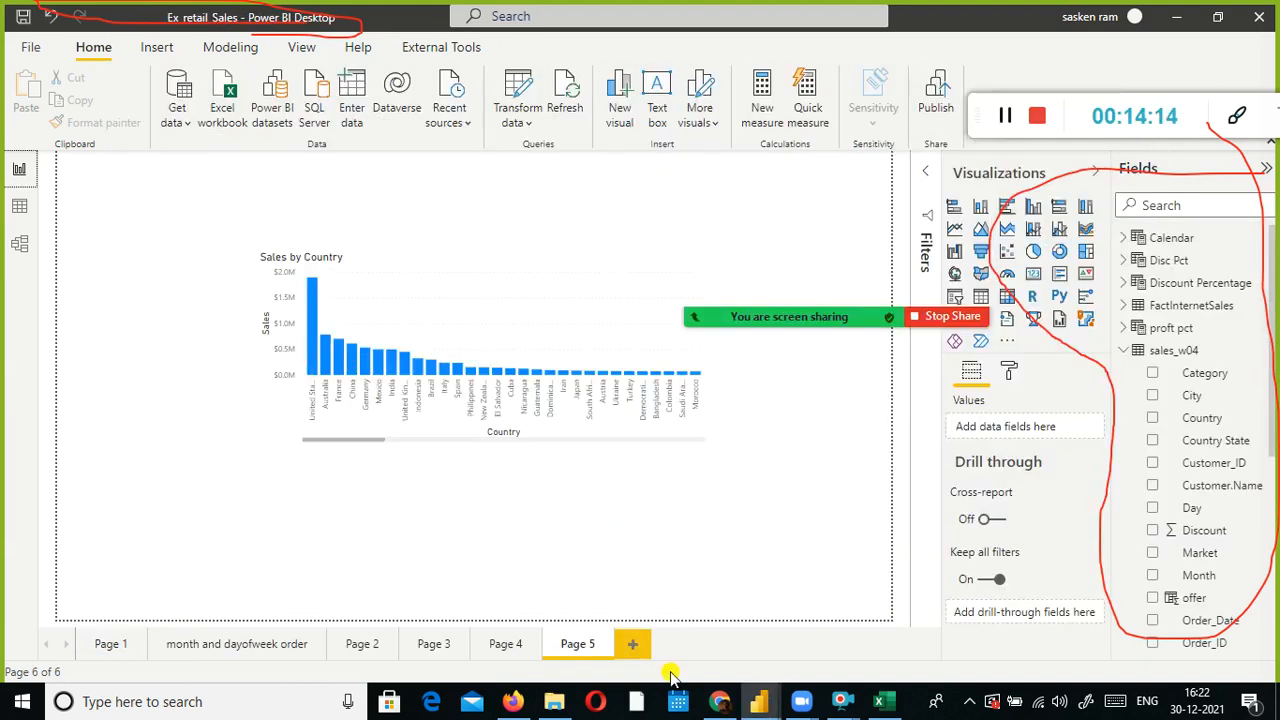
pyautogui.moveTo(760, 701)
pyautogui.click(978, 598)
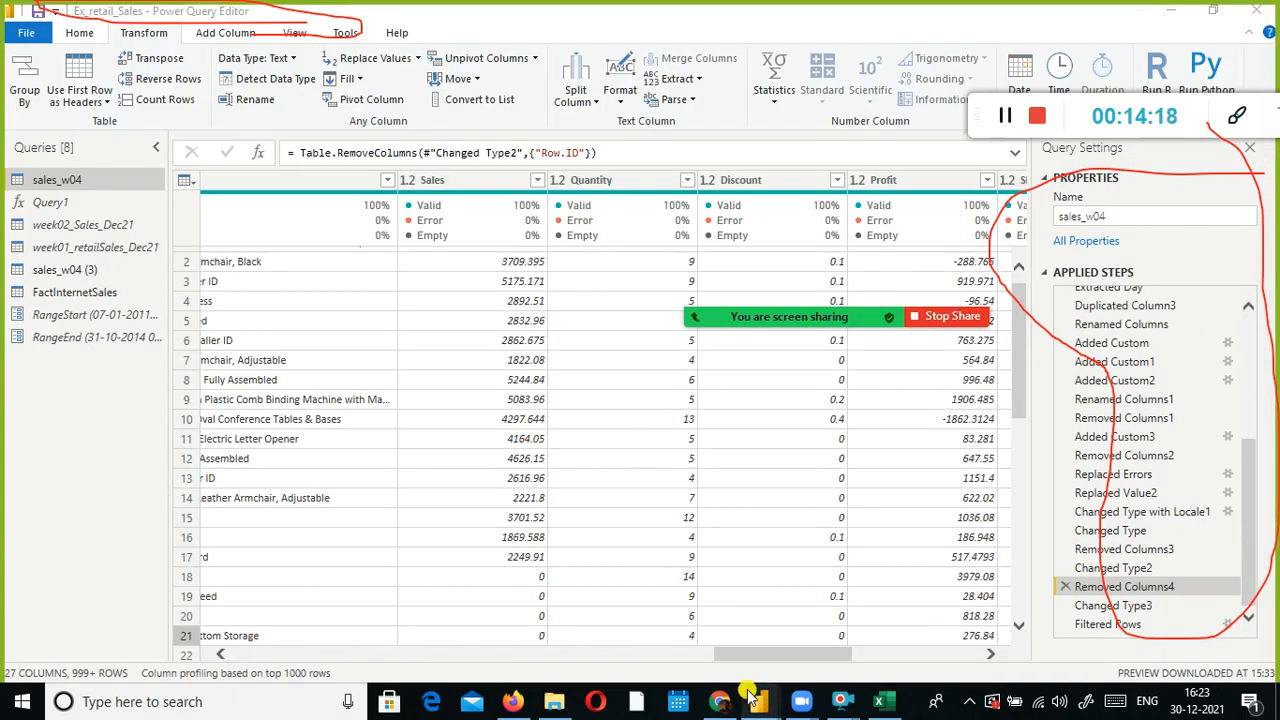
# Switch to the untitled Power BI Desktop report and close it without saving the changes
pyautogui.moveTo(760, 701)
pyautogui.click(700, 600)
pyautogui.click(1262, 8)
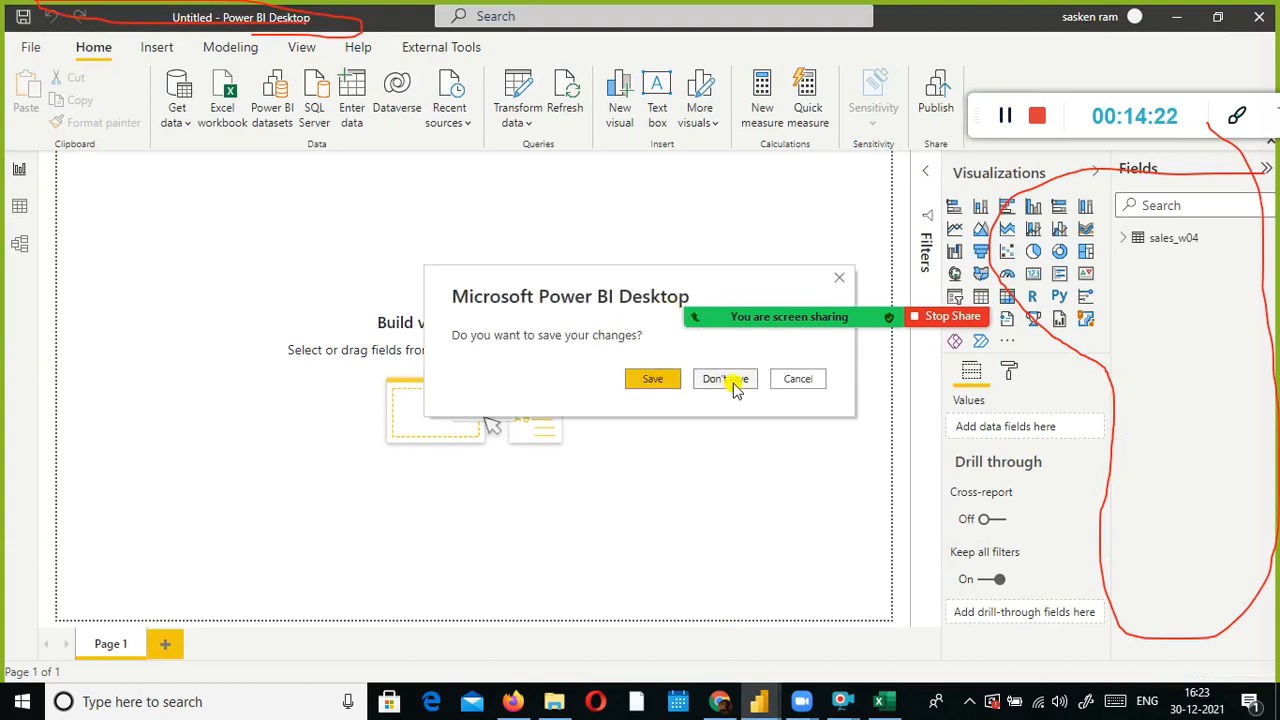
pyautogui.click(733, 381)
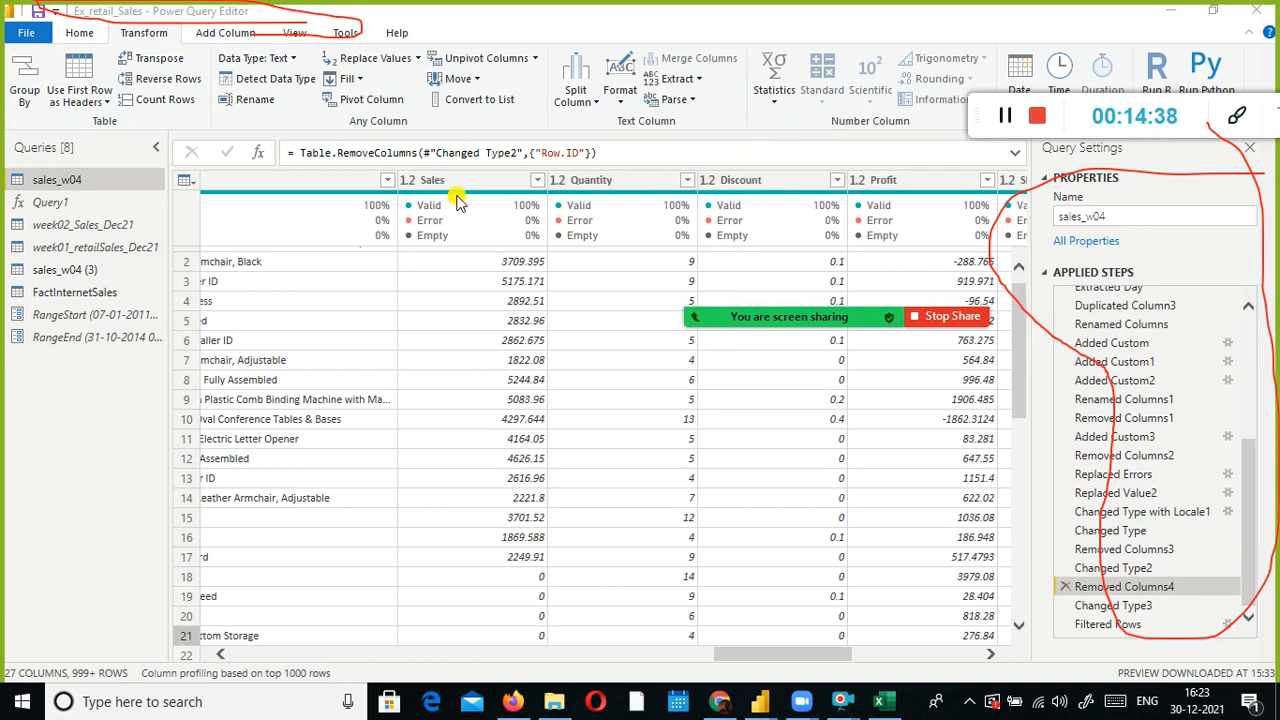
# Select the Added Custom3 applied step of sales_w04 and examine its columns from Product.Name back to Row.ID and Order_Date
pyautogui.moveTo(460, 197)
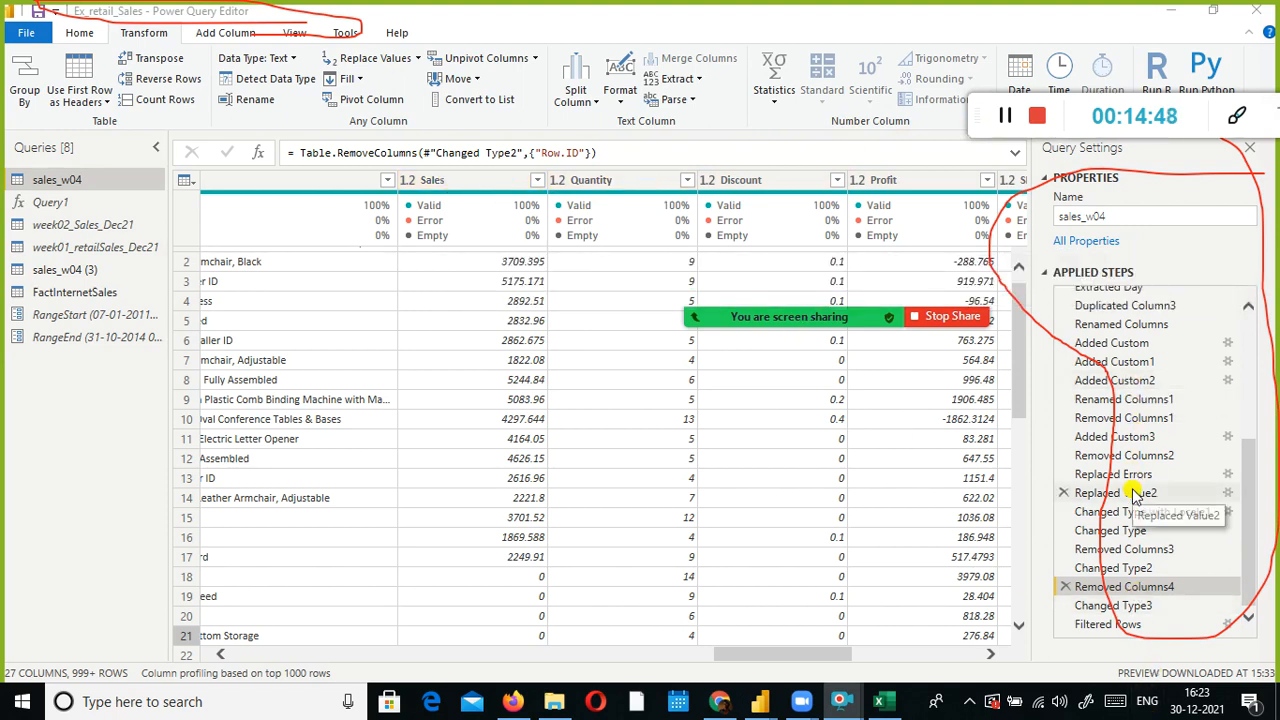
pyautogui.click(1141, 438)
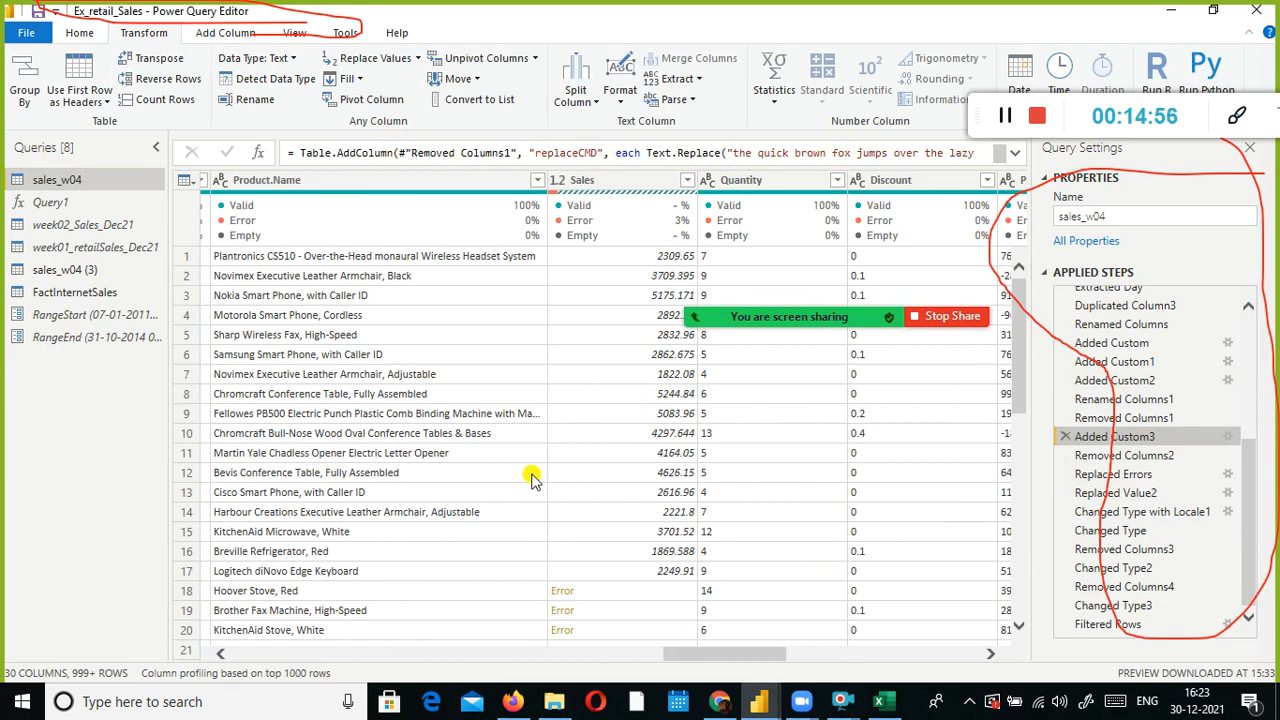
pyautogui.moveTo(729, 655); pyautogui.dragTo(394, 537)
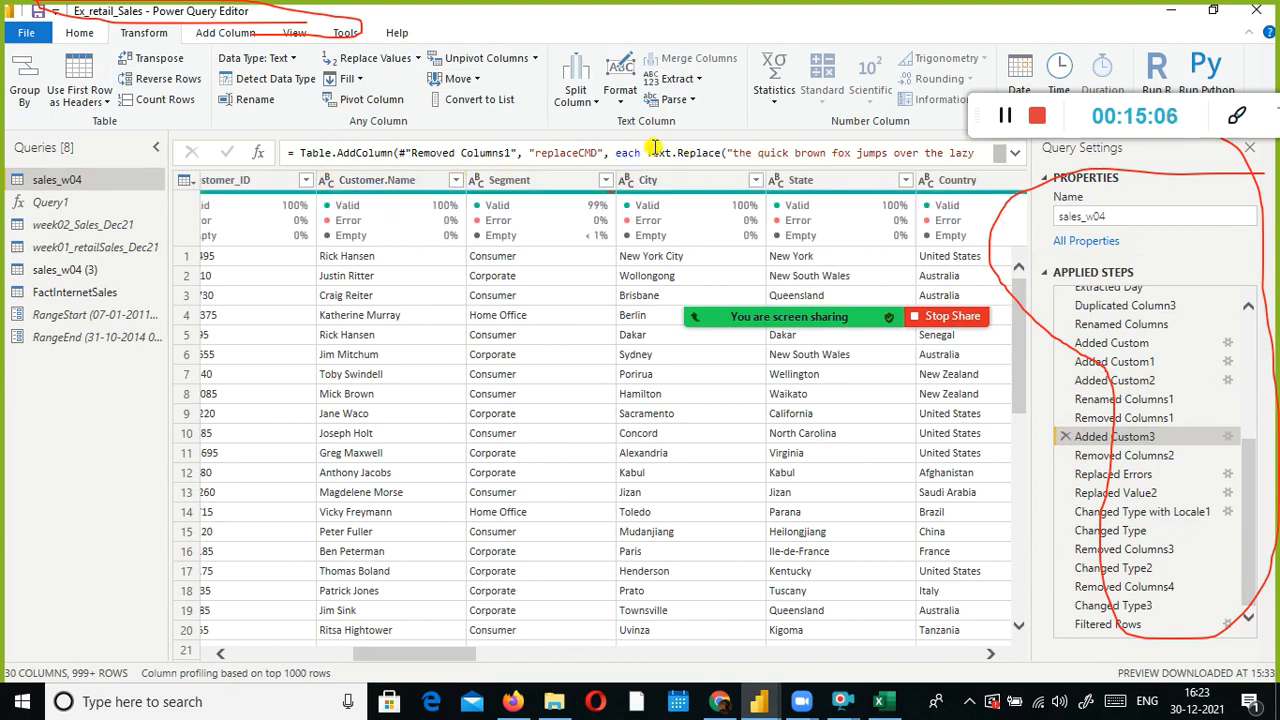
pyautogui.scroll(5, 1120, 420)
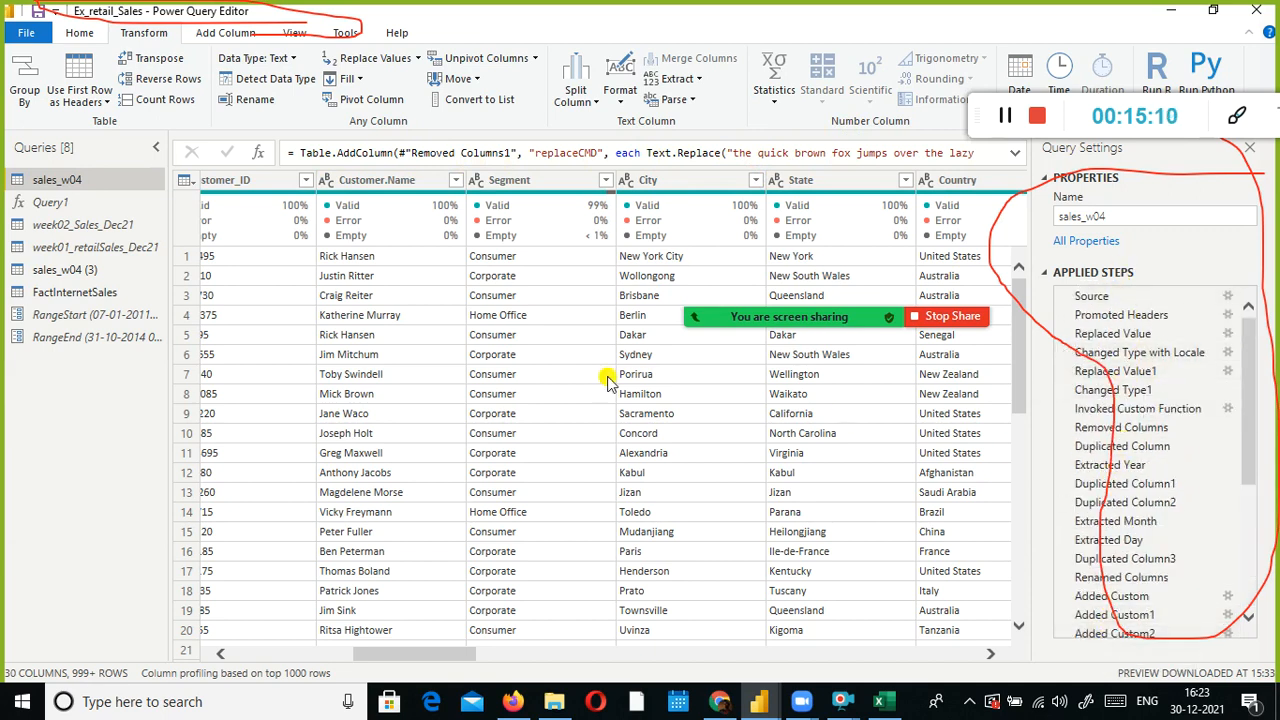
pyautogui.scroll(-10, 372, 337)
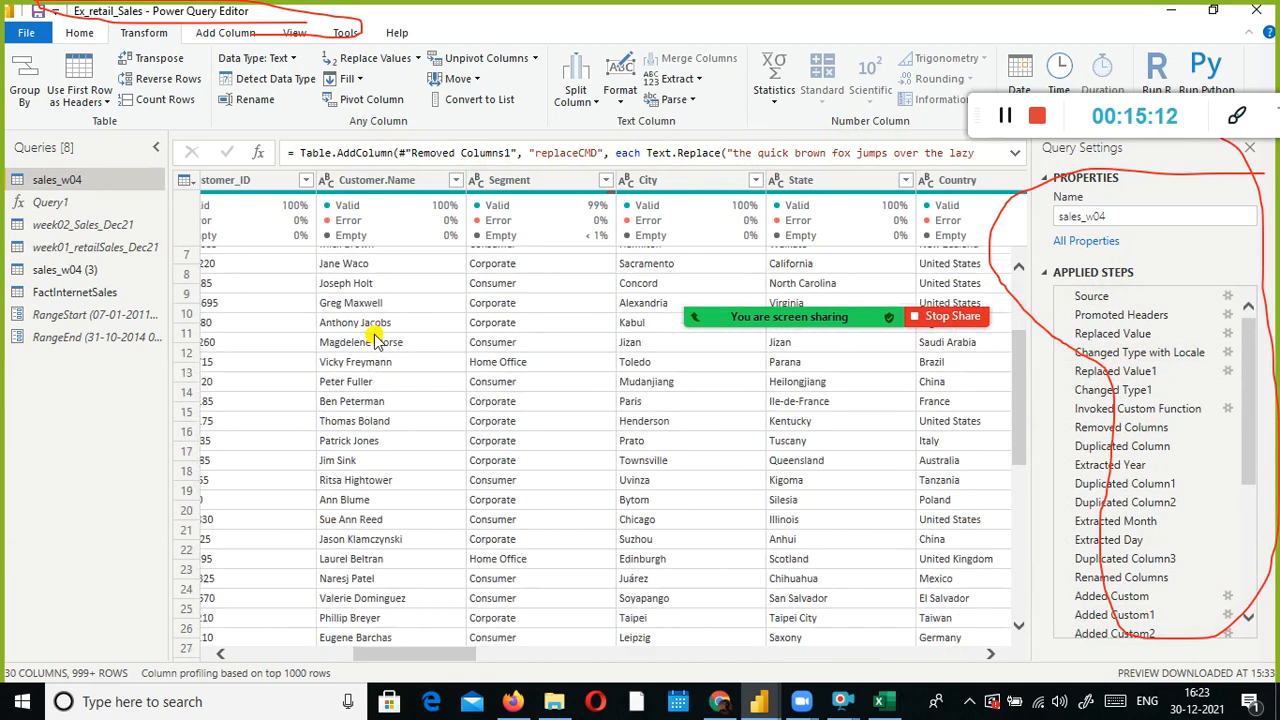
pyautogui.scroll(-5, 1180, 415)
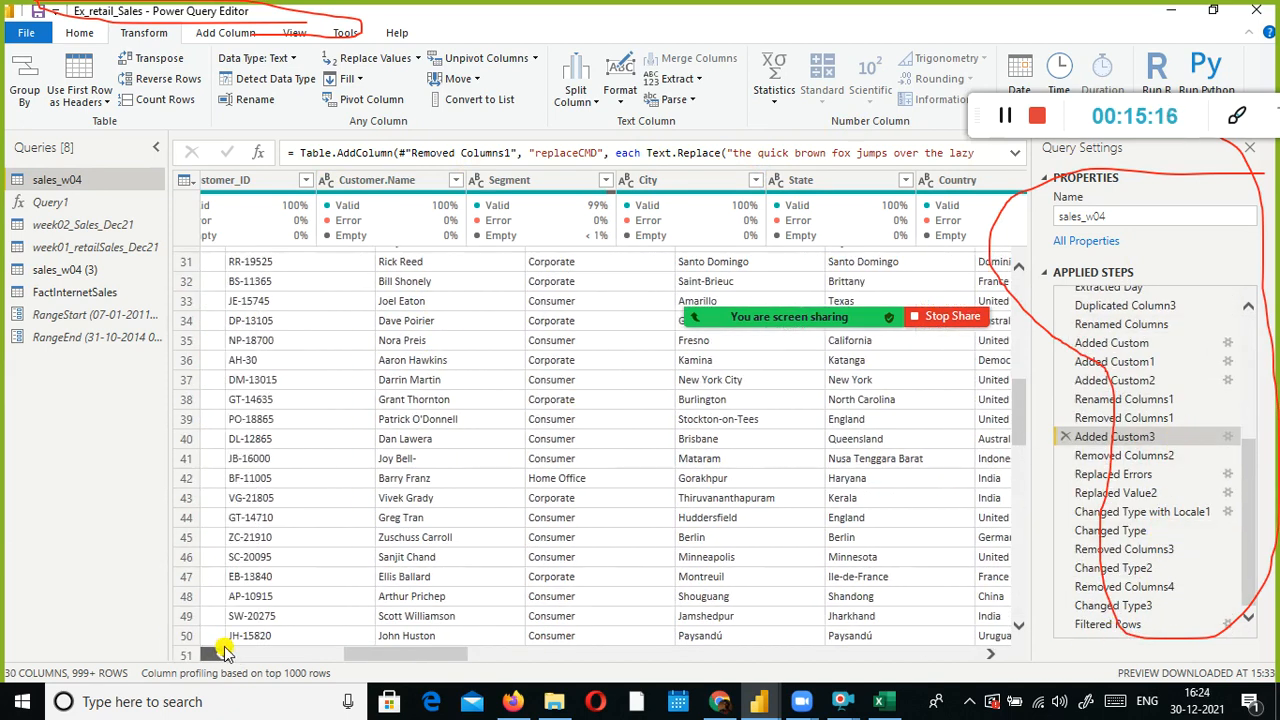
pyautogui.click(257, 652)
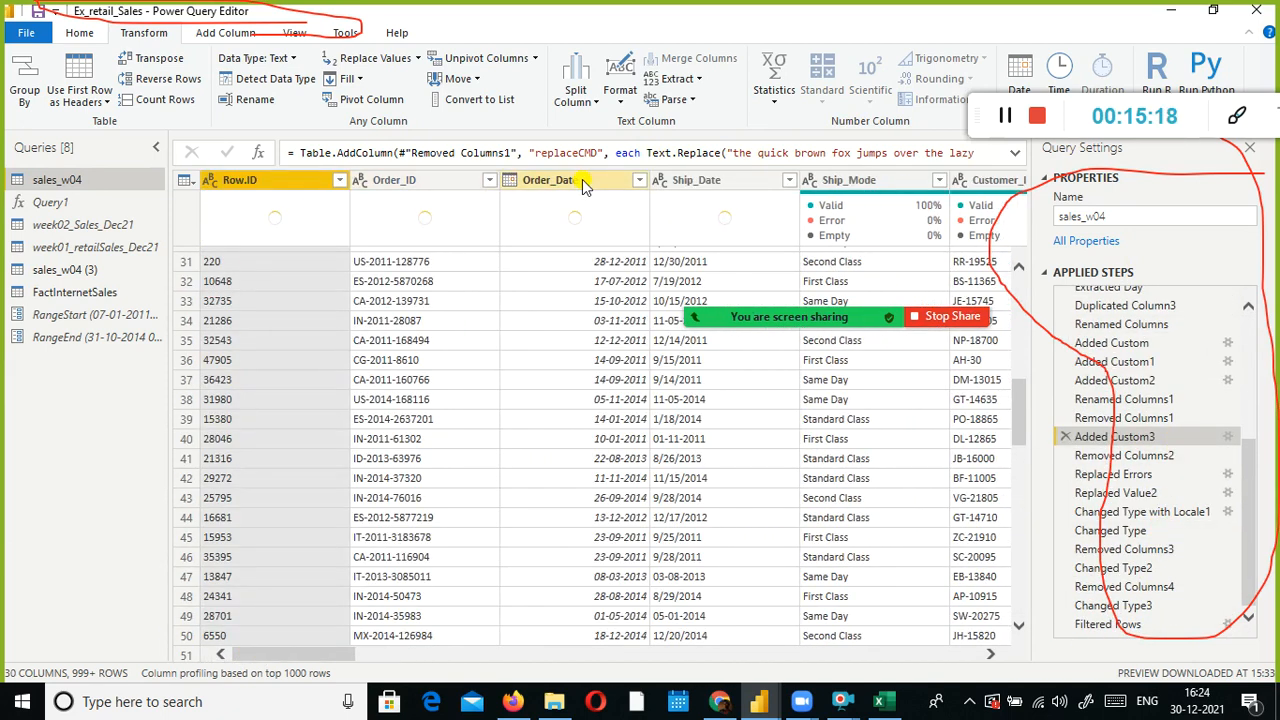
pyautogui.moveTo(556, 210)
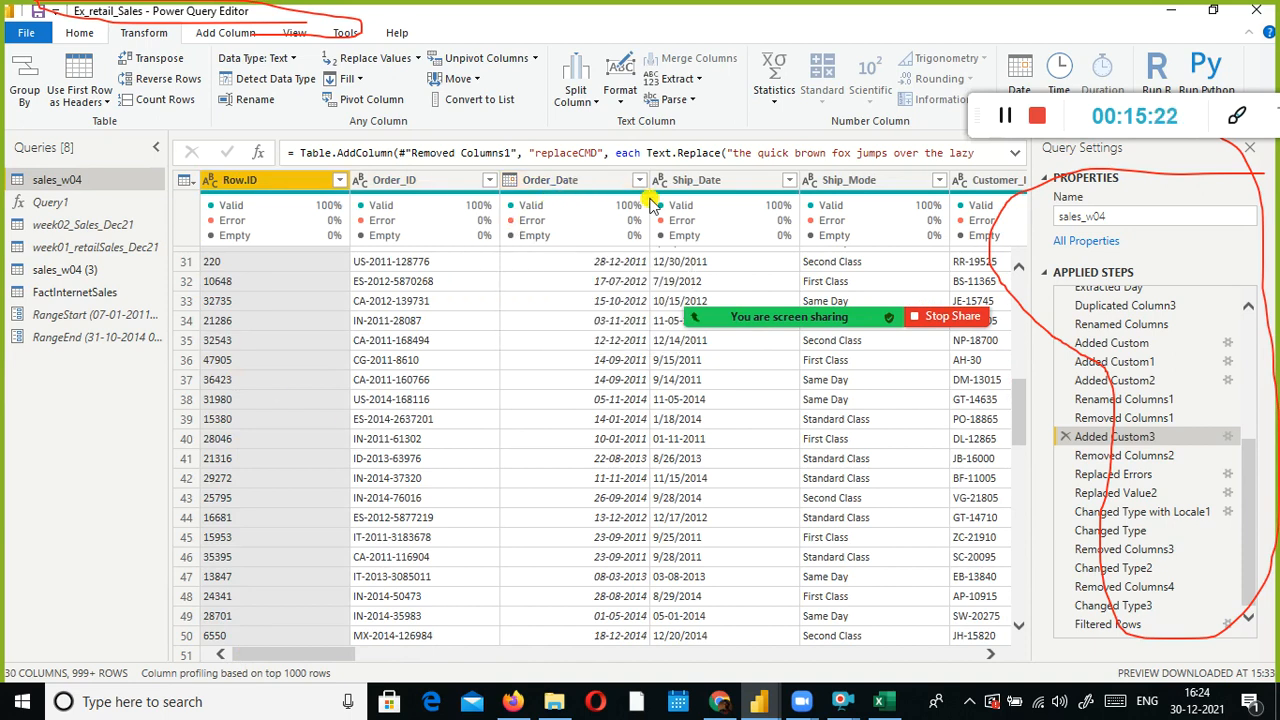
pyautogui.moveTo(645, 205)
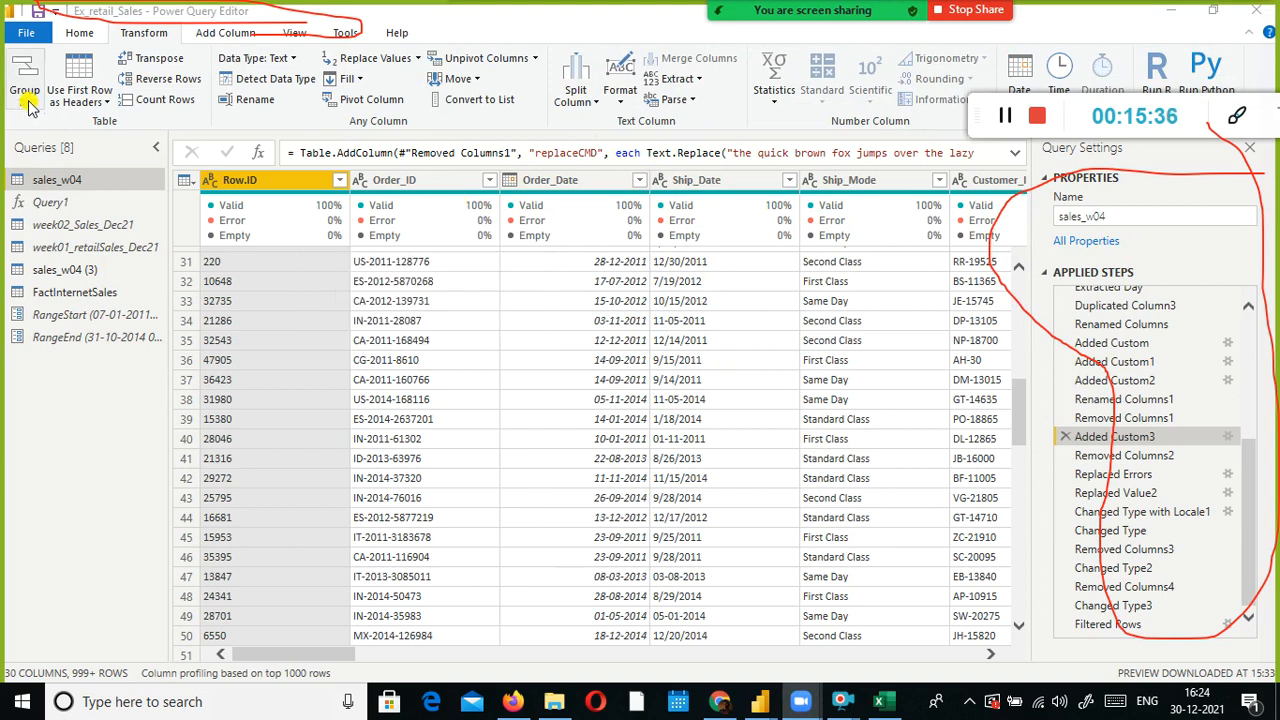
# Switch to the Ex_retail_Sales report in Power BI Desktop and clear all Zoom annotation drawings from the shared screen
pyautogui.click(28, 33)
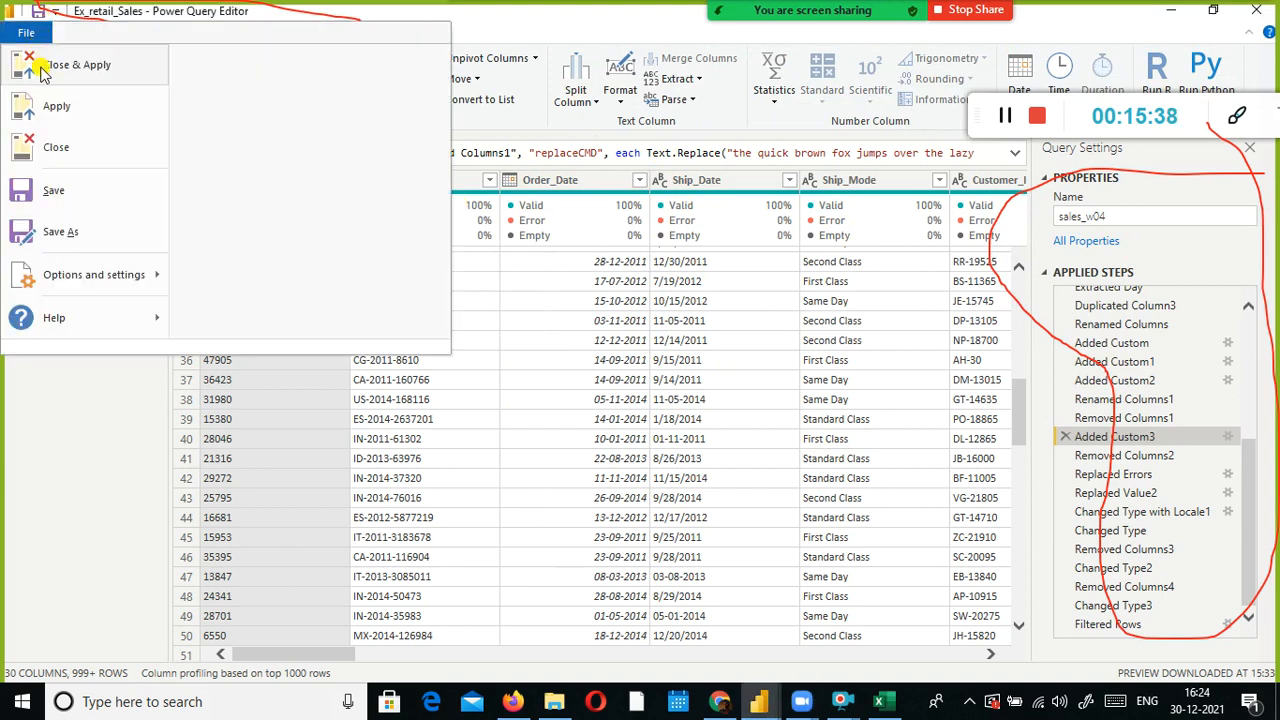
pyautogui.click(112, 42)
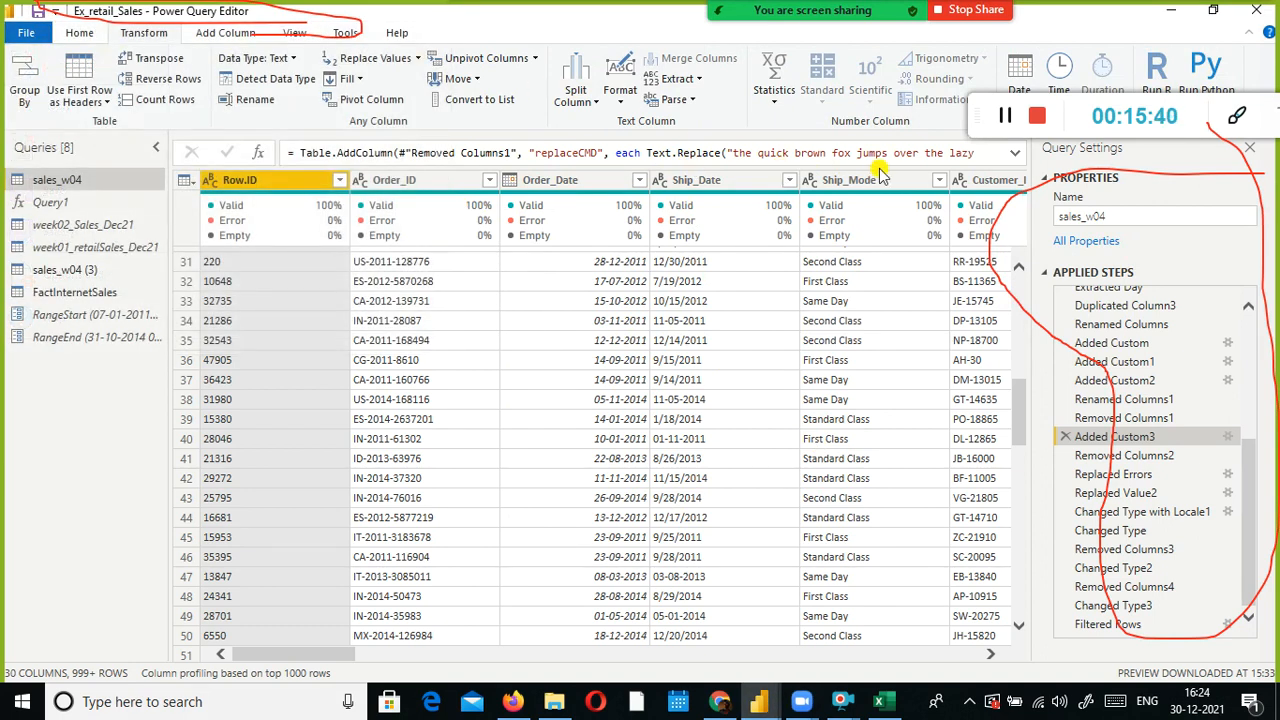
pyautogui.hotkey('alt', 'Tab')
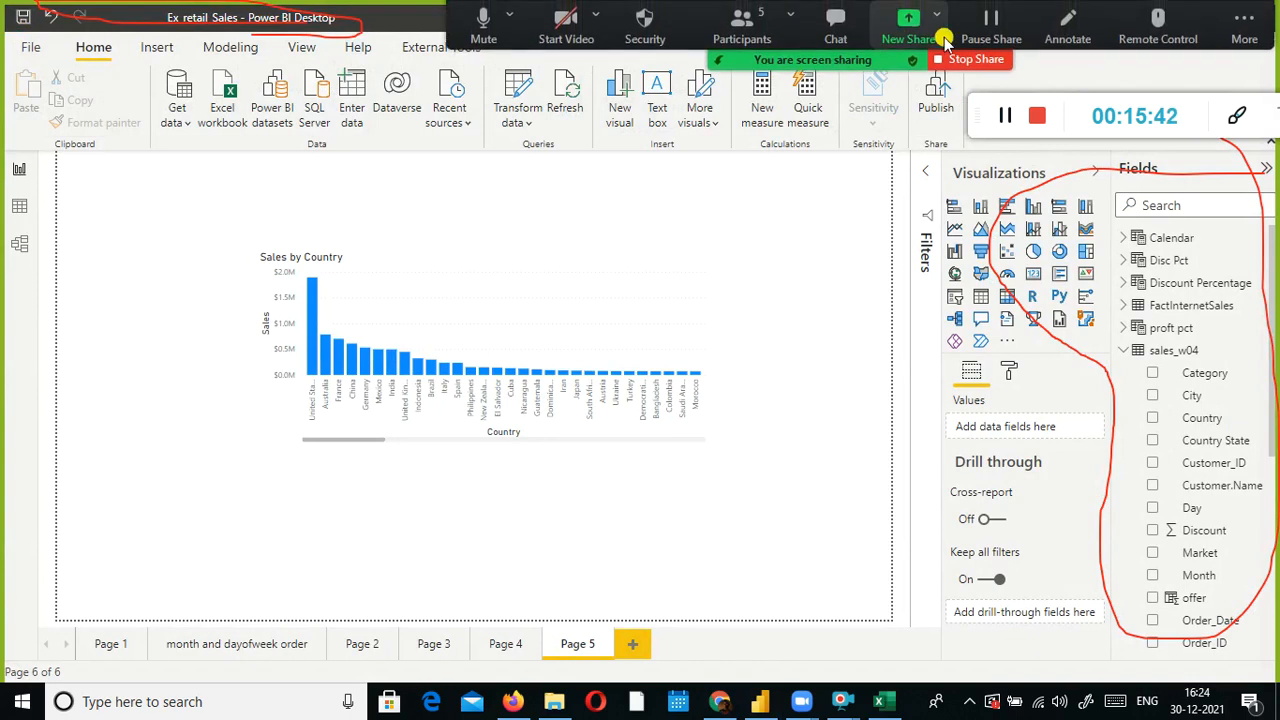
pyautogui.click(1068, 30)
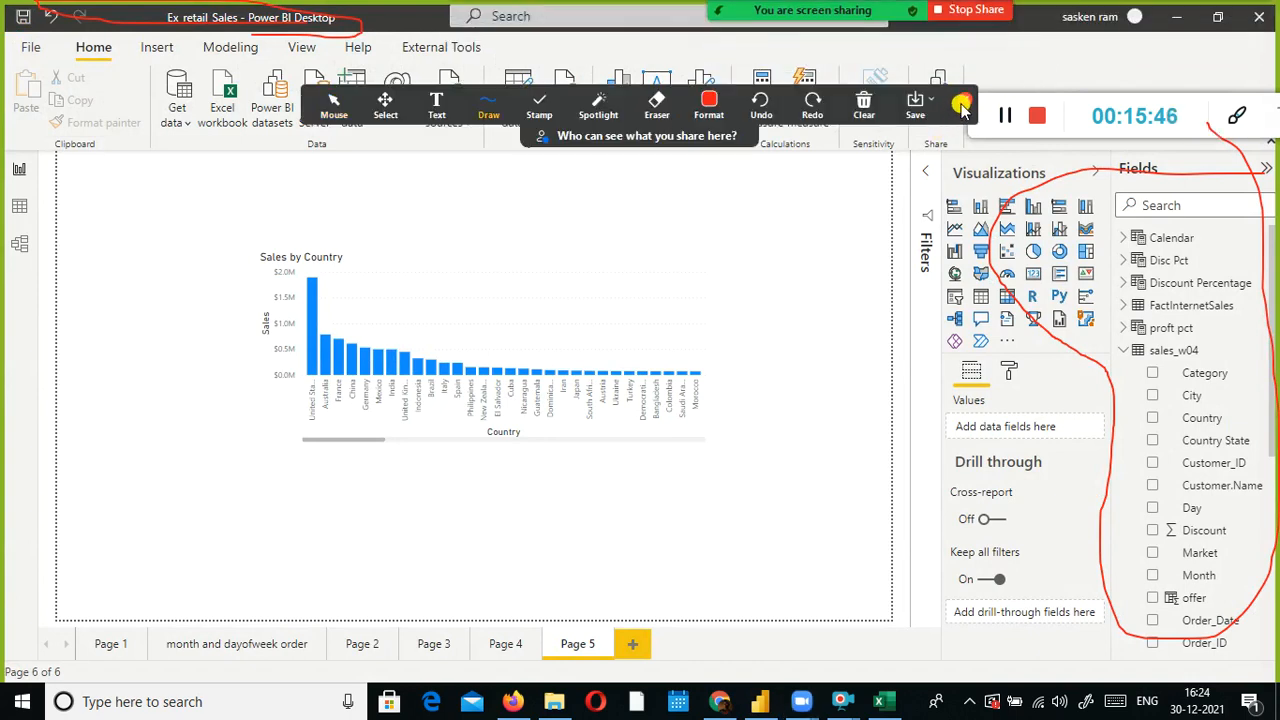
pyautogui.click(961, 105)
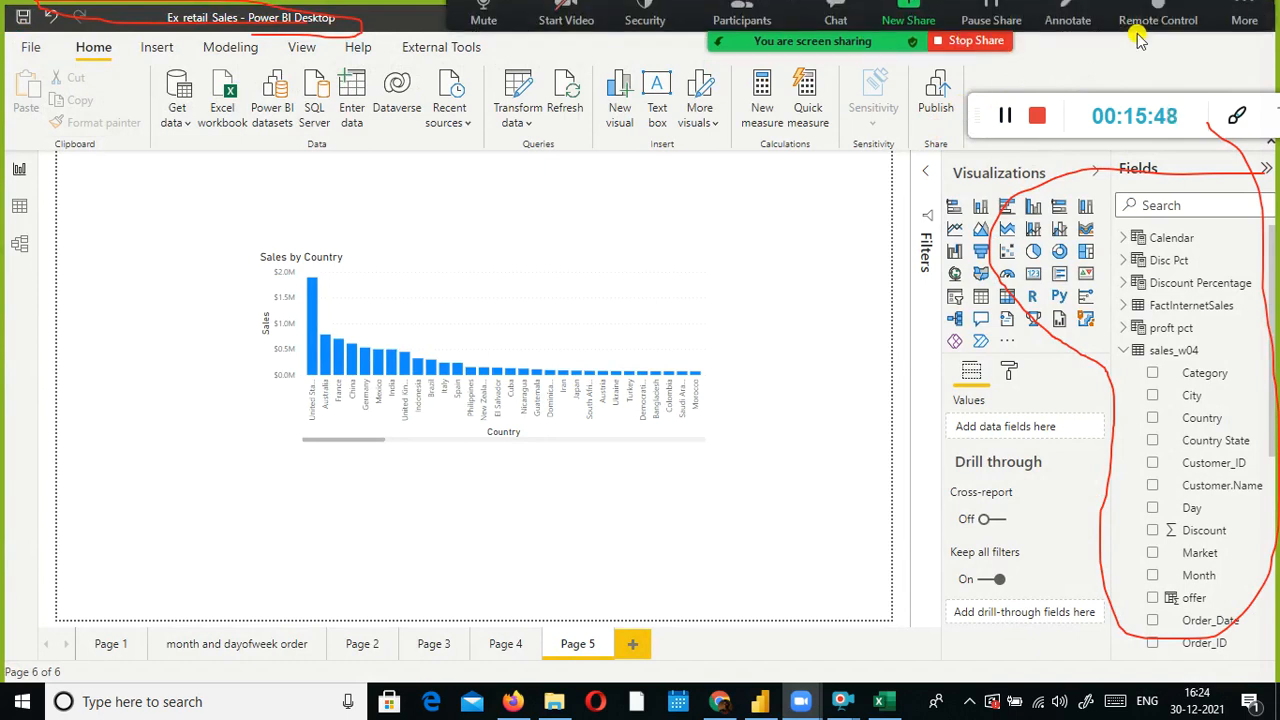
pyautogui.click(1048, 33)
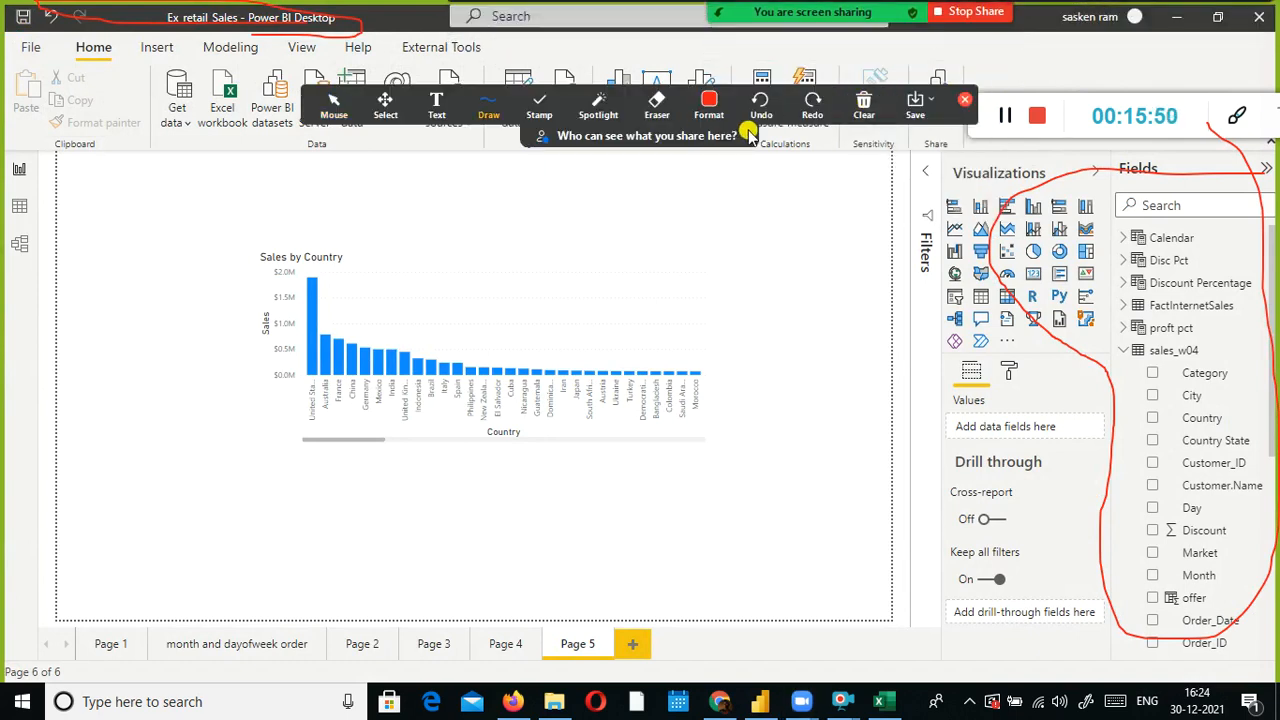
pyautogui.click(656, 106)
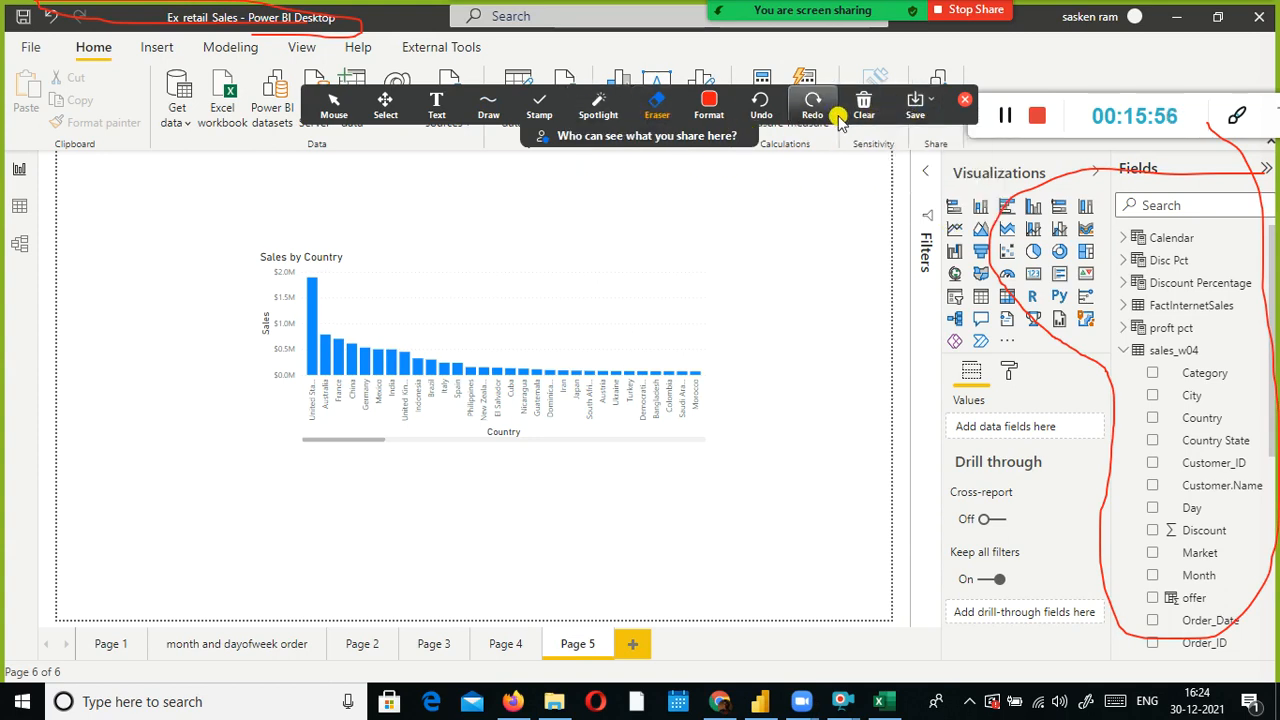
pyautogui.click(864, 105)
pyautogui.click(880, 145)
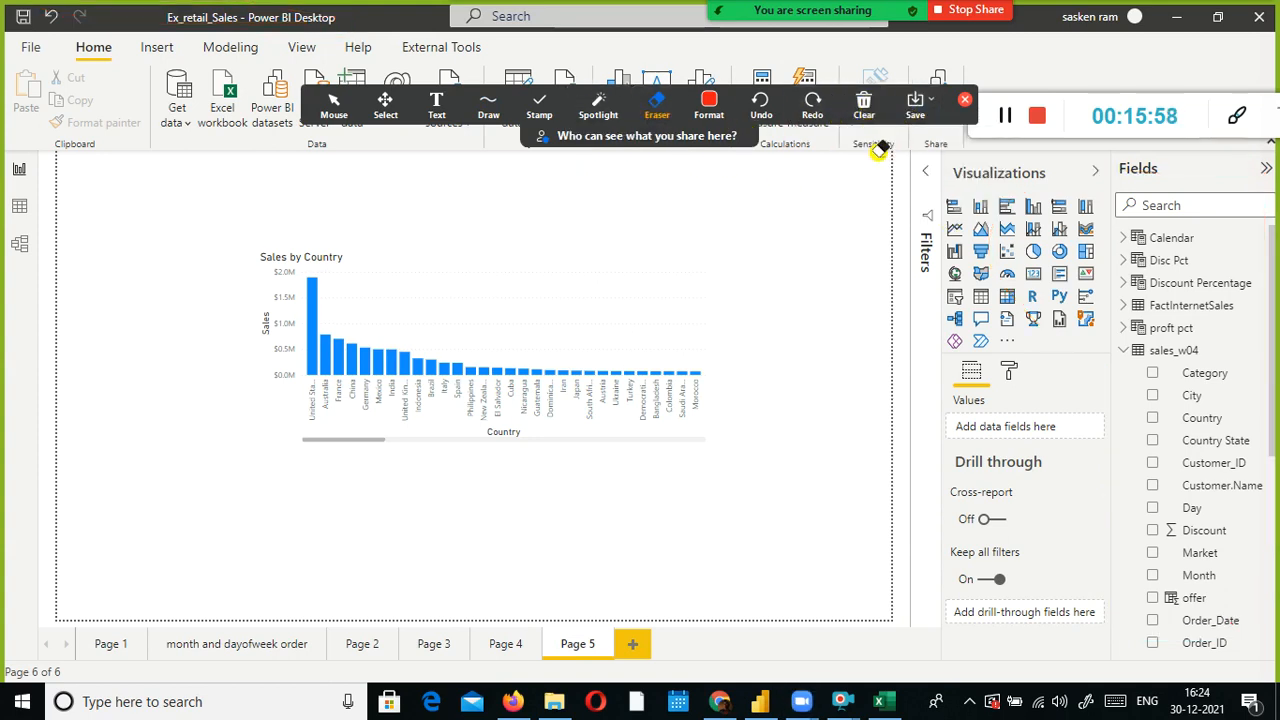
pyautogui.click(965, 106)
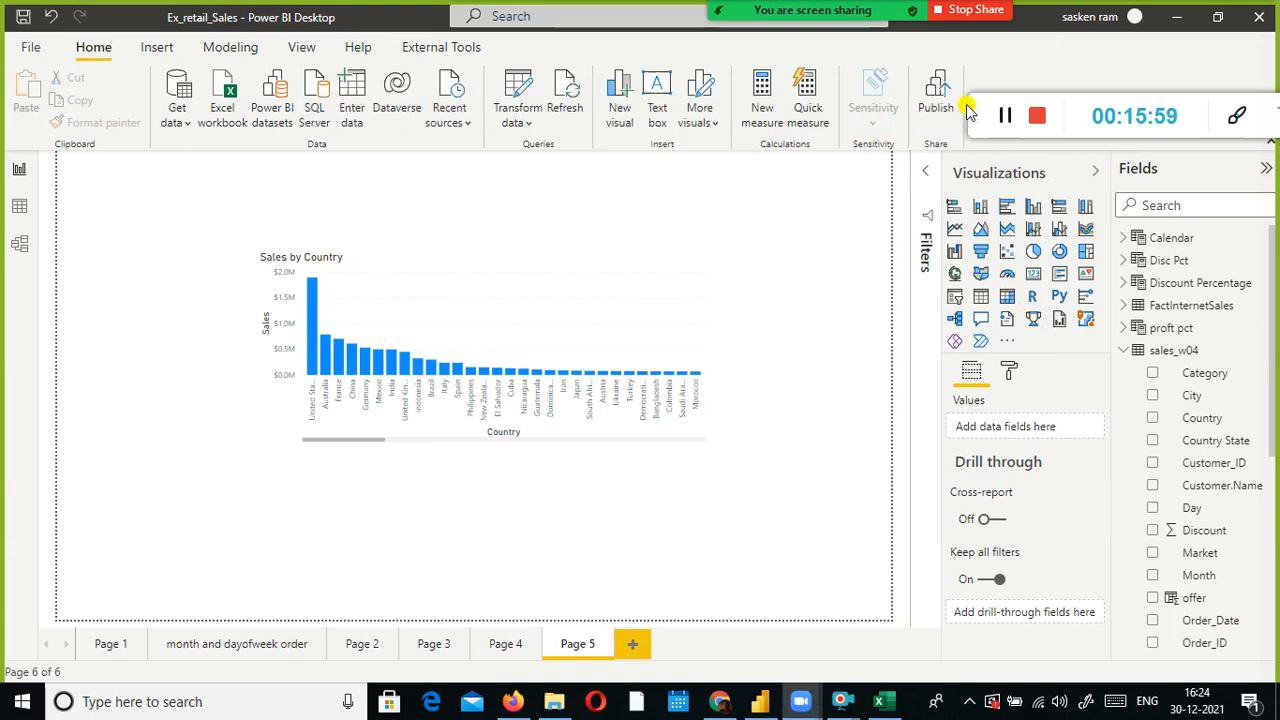
# Look at the sales_w04.csv workbook in Excel and return to the Ex_retail_Sales report in Power BI Desktop
pyautogui.click(659, 287)
pyautogui.click(851, 306)
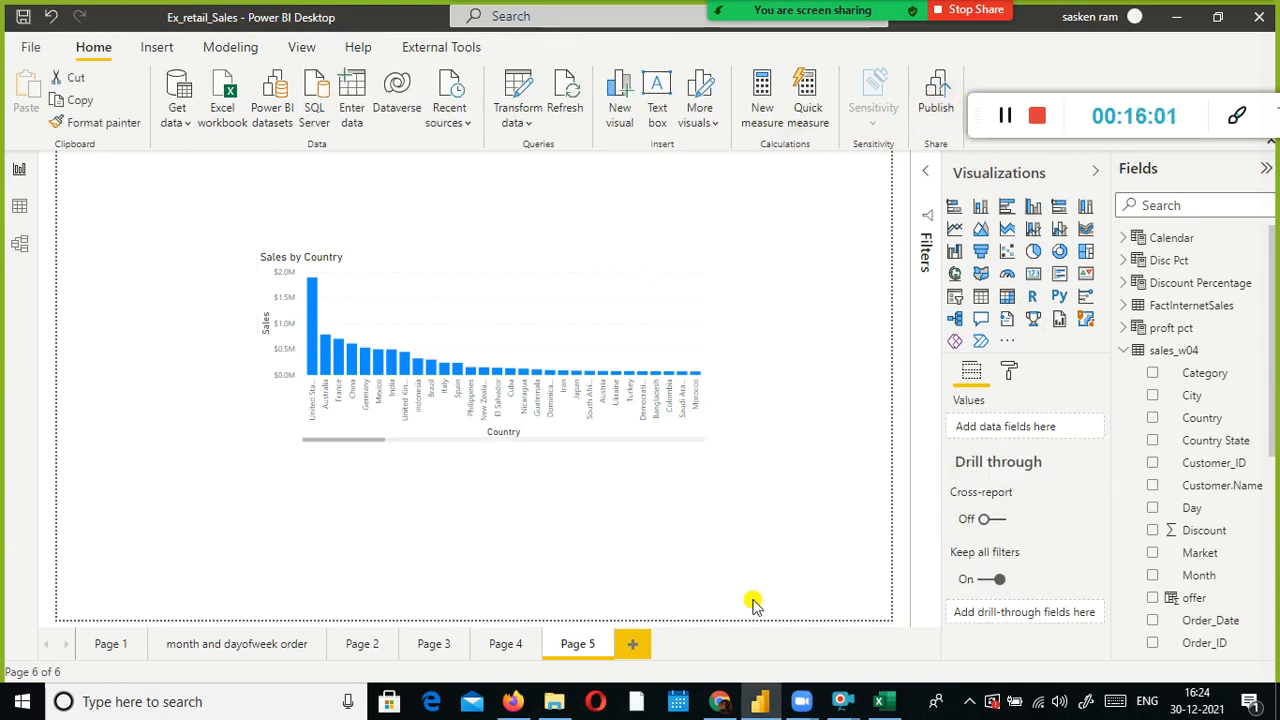
pyautogui.click(760, 701)
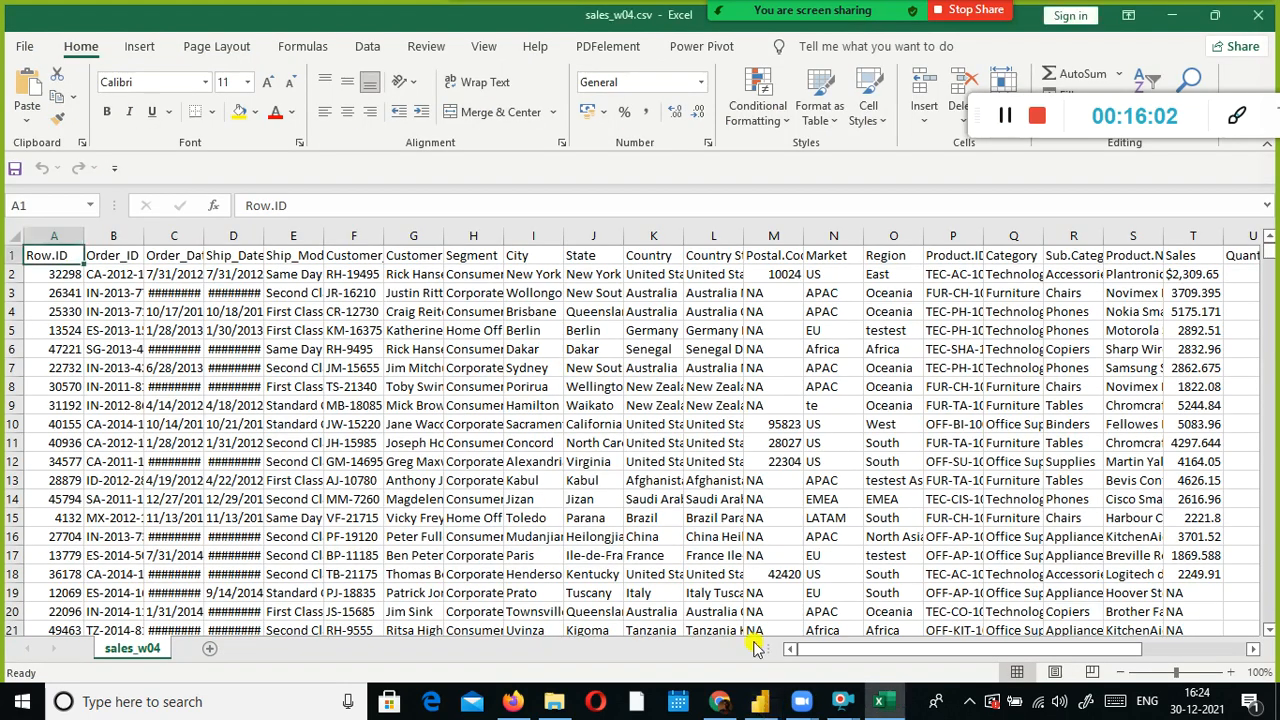
pyautogui.click(763, 701)
pyautogui.click(763, 701)
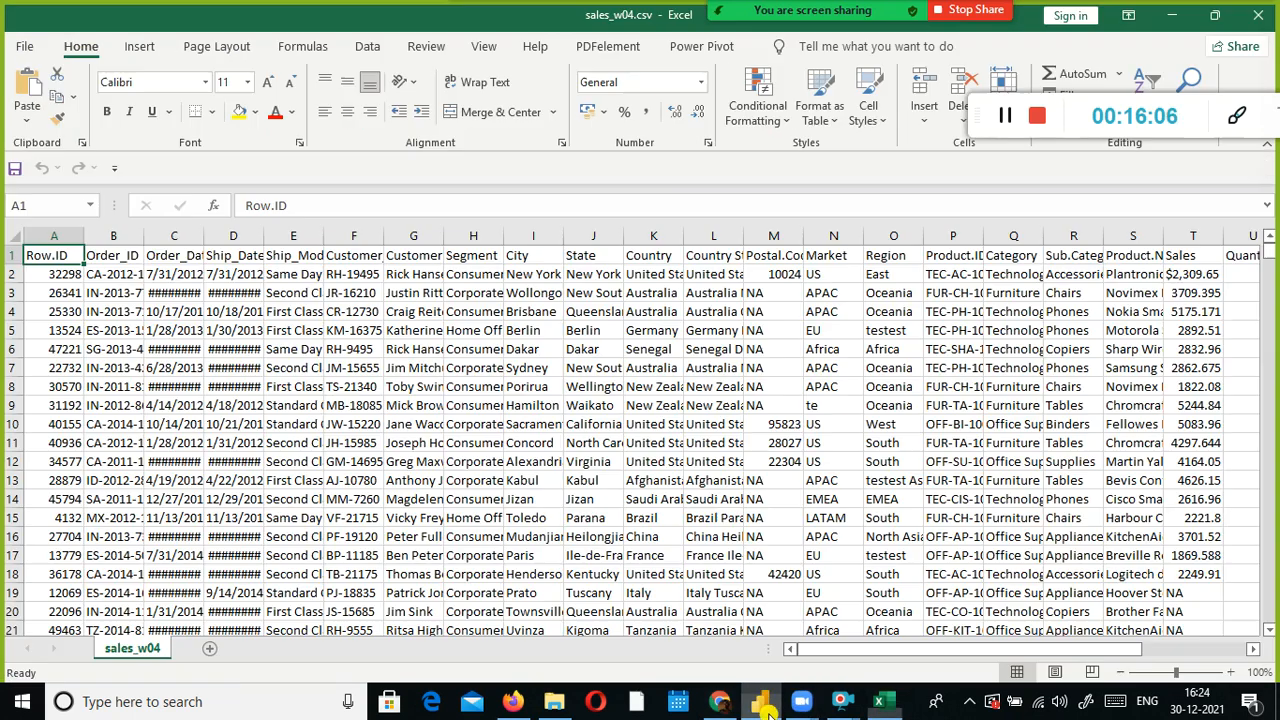
pyautogui.click(763, 703)
pyautogui.click(763, 703)
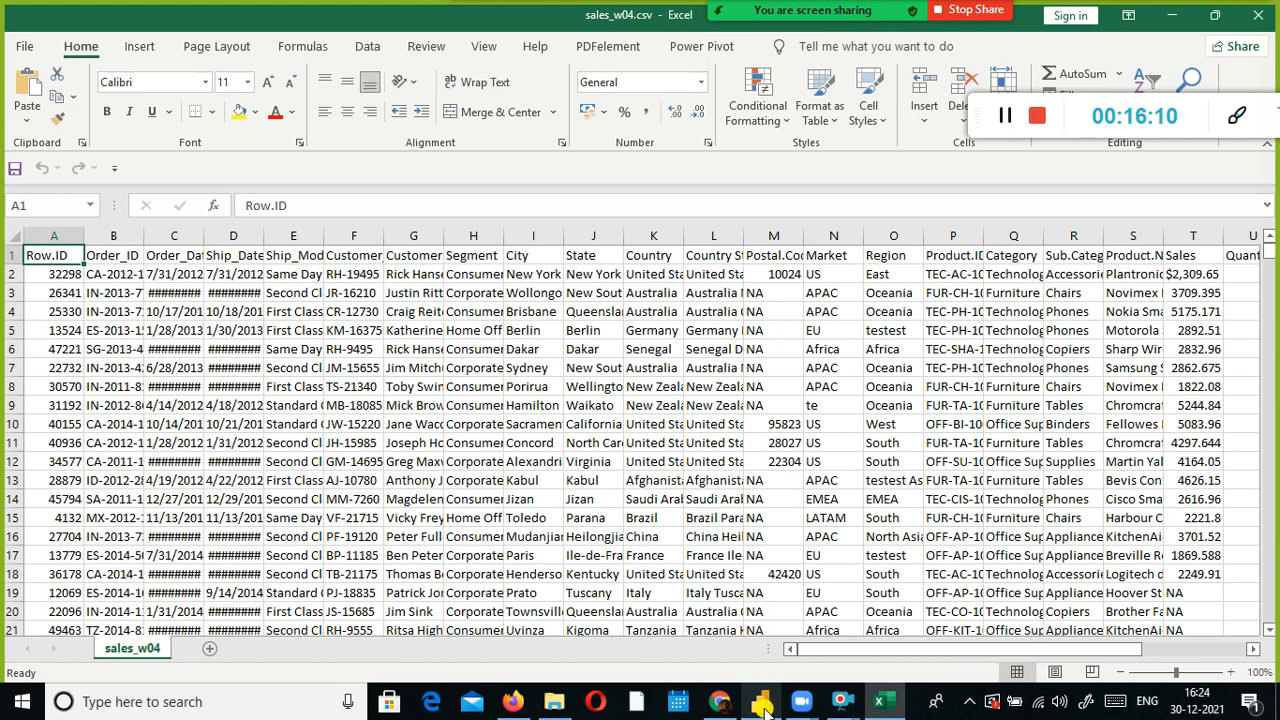
pyautogui.click(763, 703)
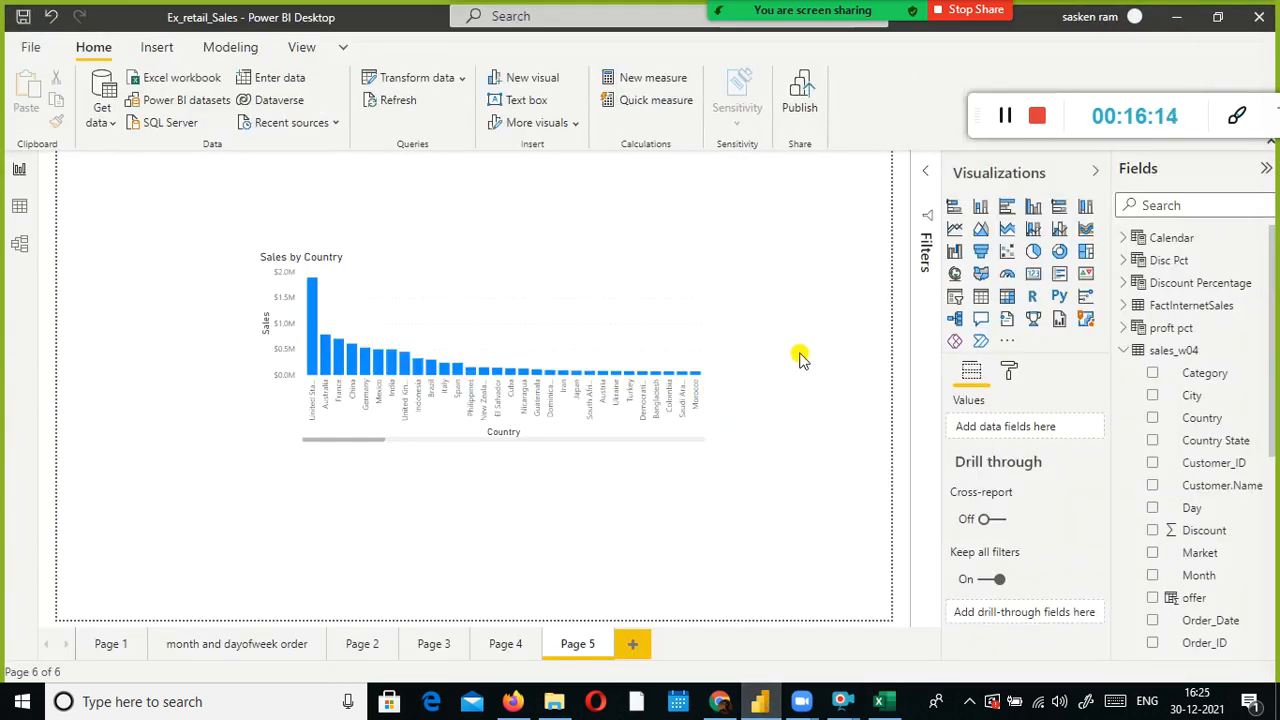
# Expand the sales_w04 fields, show the table in Data view and examine its columns from Order_ID through offer
pyautogui.click(1126, 350)
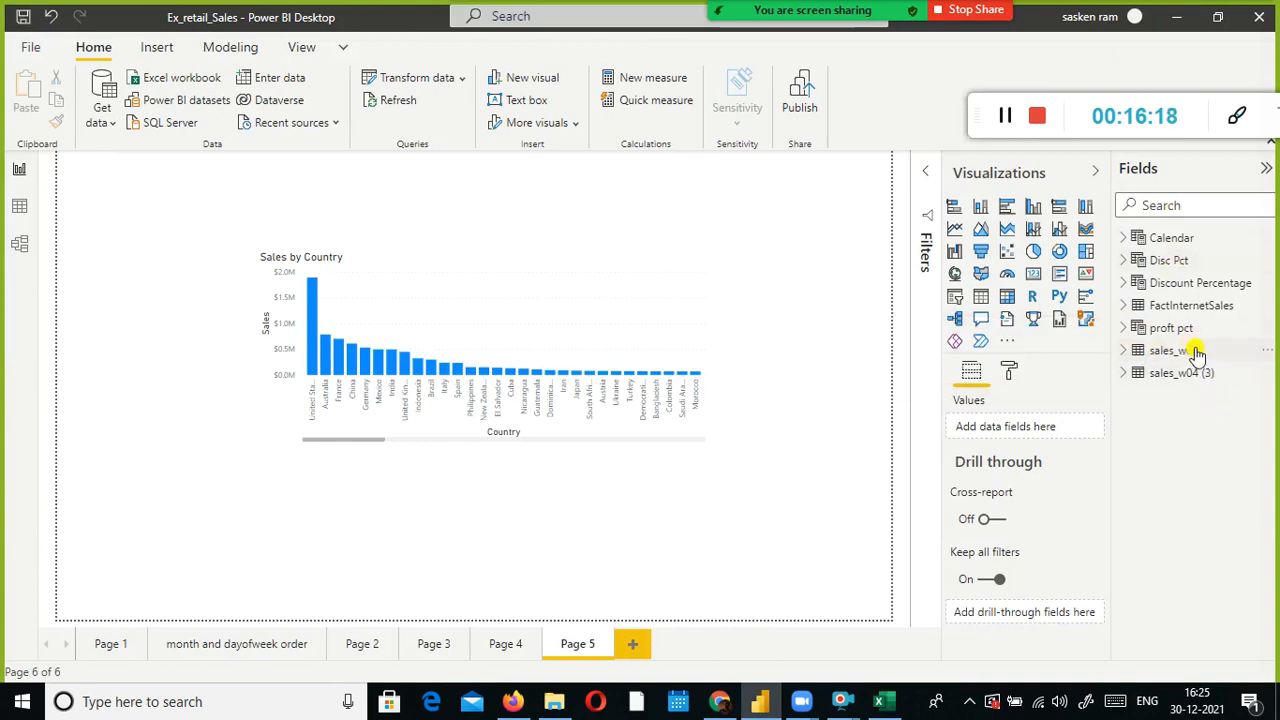
pyautogui.click(1176, 352)
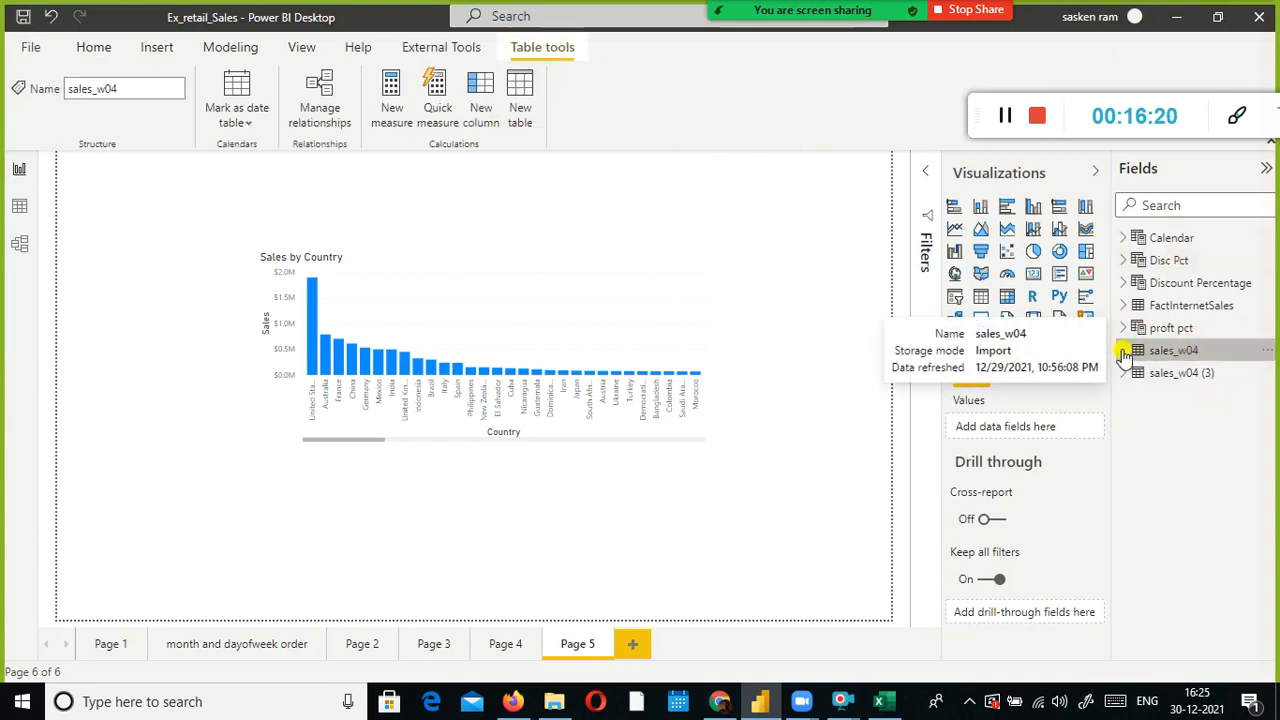
pyautogui.click(1124, 350)
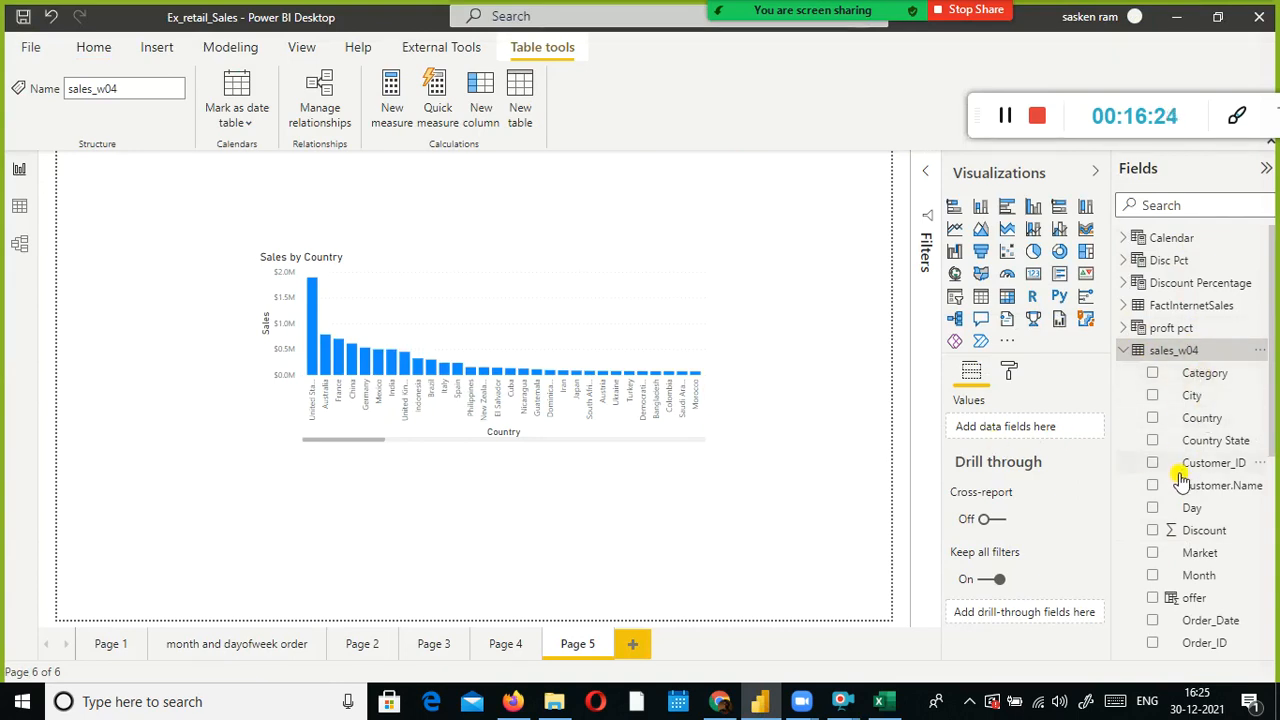
pyautogui.click(20, 210)
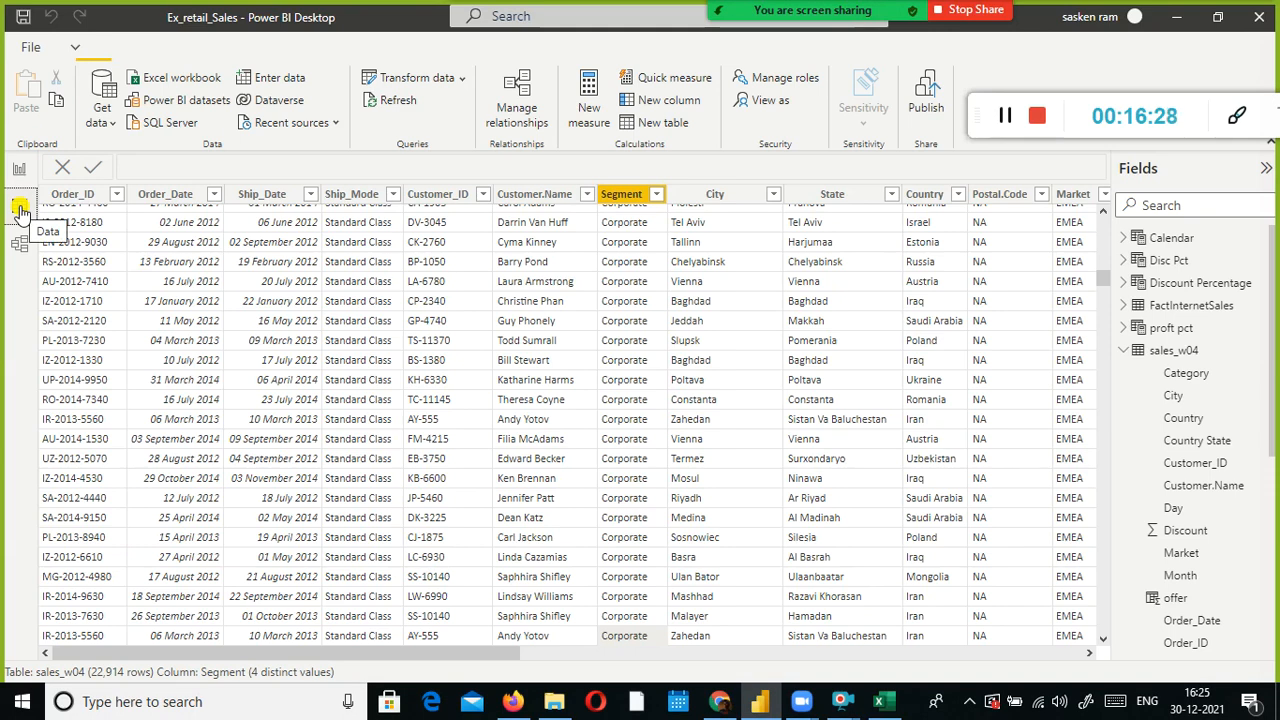
pyautogui.click(1166, 355)
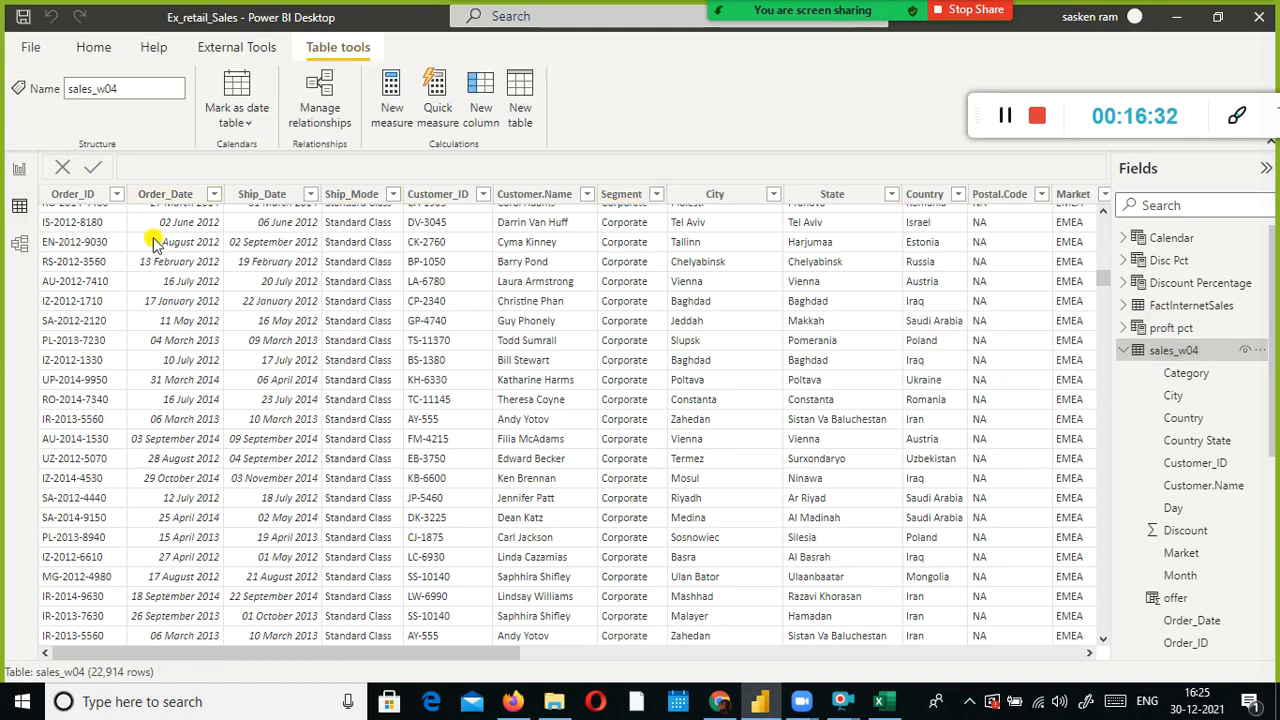
pyautogui.moveTo(505, 652); pyautogui.dragTo(1097, 617)
pyautogui.moveTo(1102, 278); pyautogui.dragTo(1032, 312)
pyautogui.scroll(8, 1032, 311)
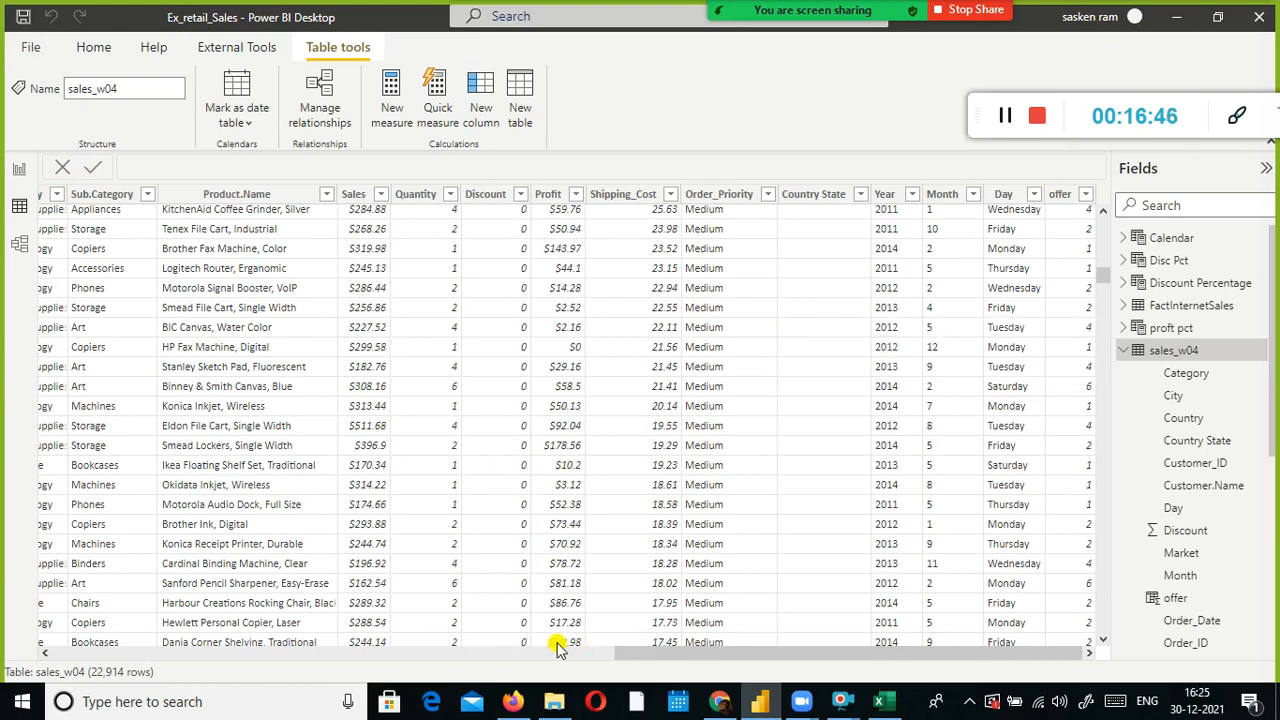
pyautogui.click(485, 644)
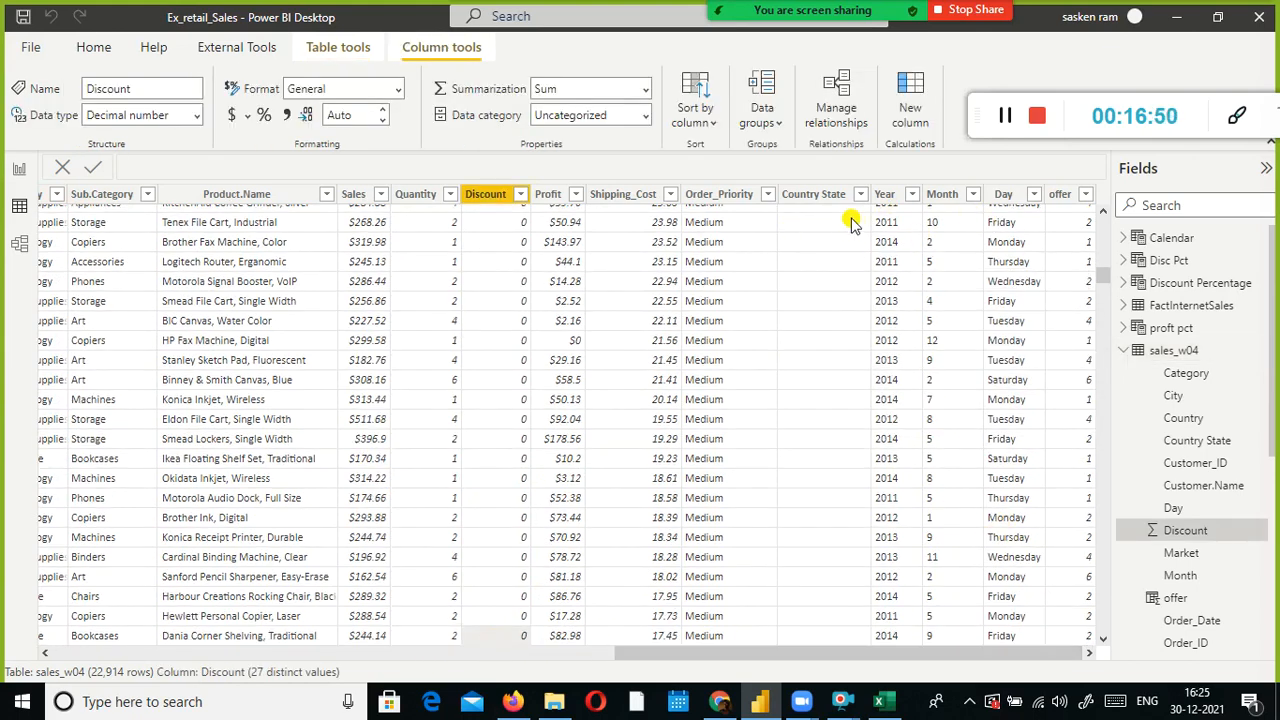
# Filter the Year column of sales_w04 to show only 2014
pyautogui.click(911, 198)
pyautogui.click(911, 198)
pyautogui.click(911, 198)
pyautogui.click(911, 198)
pyautogui.click(911, 198)
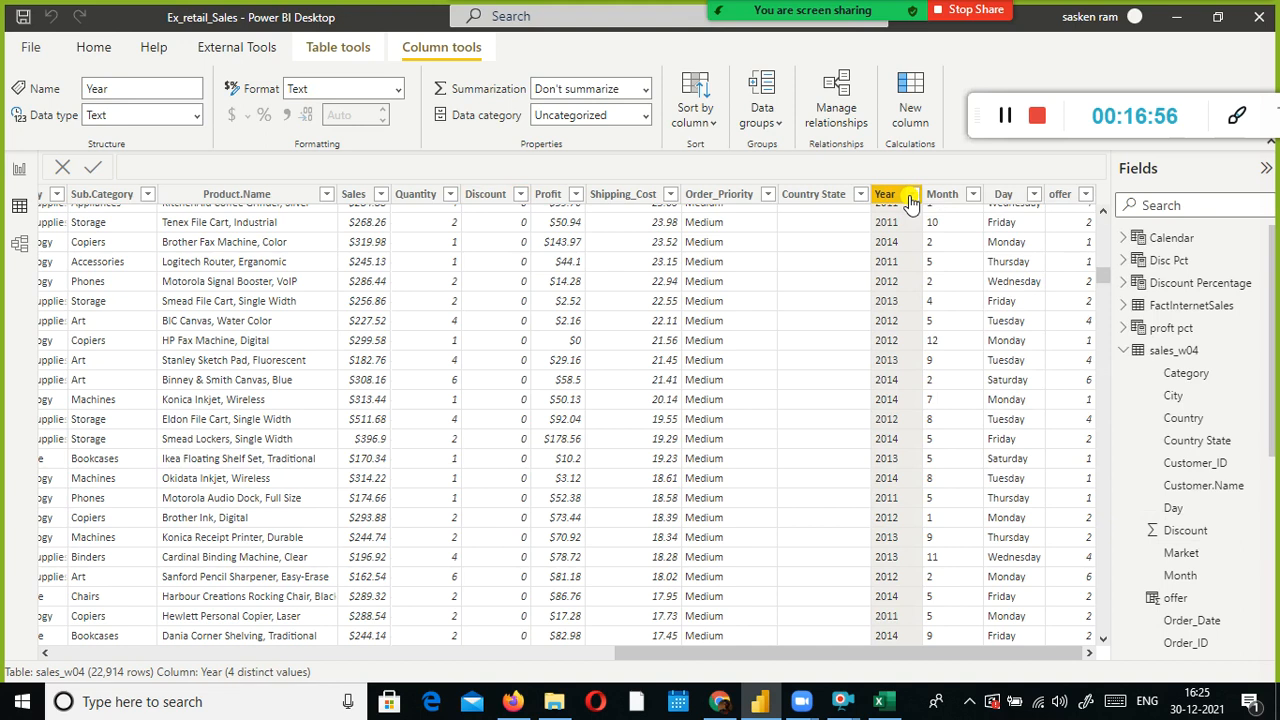
pyautogui.click(911, 198)
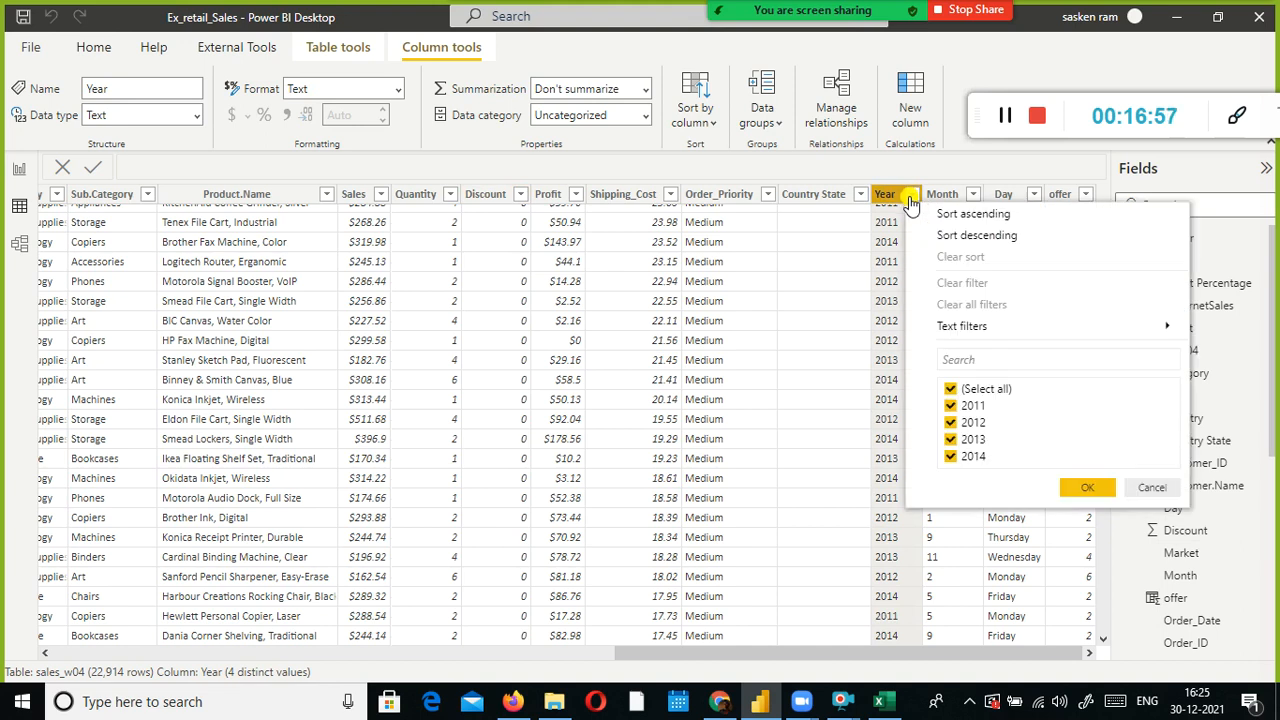
pyautogui.click(952, 389)
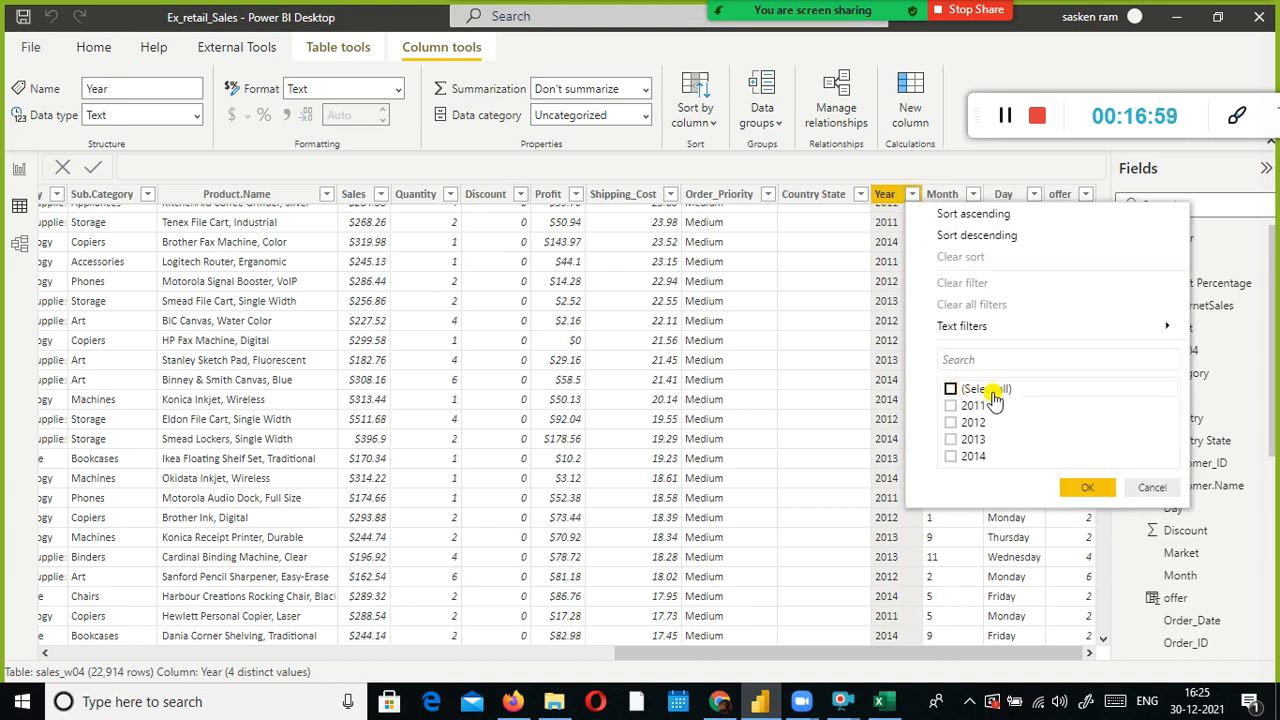
pyautogui.click(951, 457)
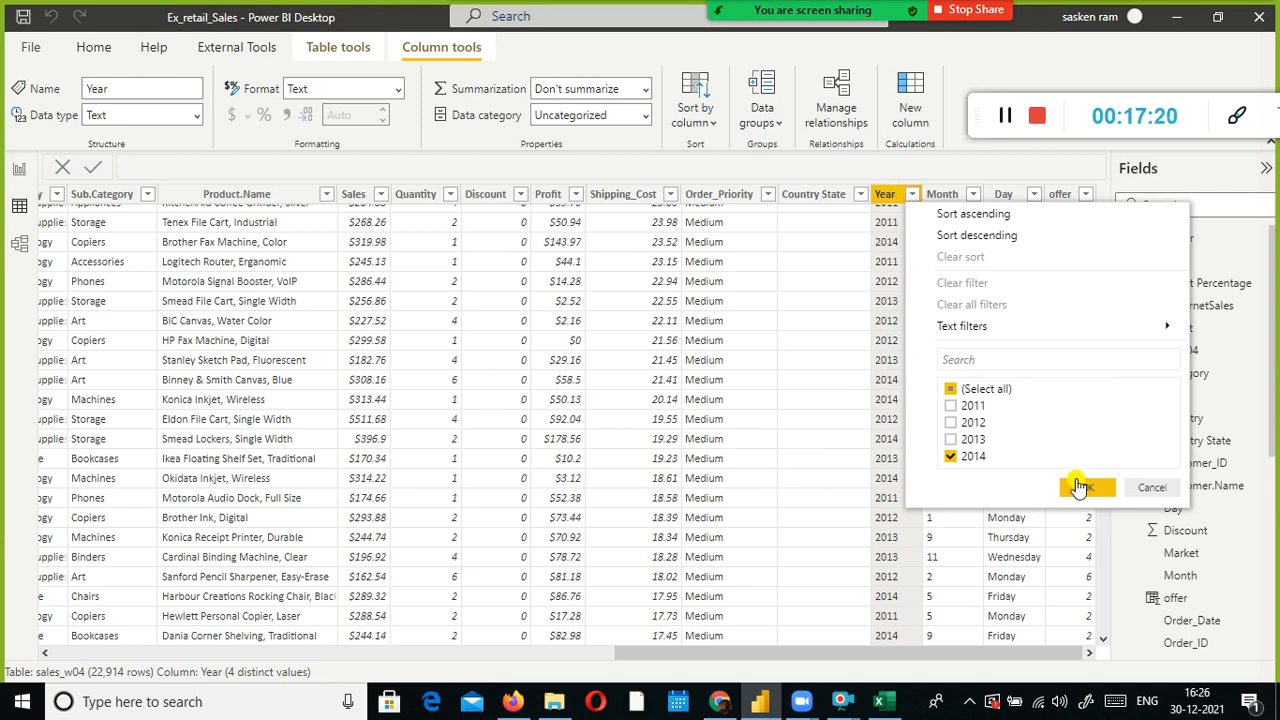
pyautogui.click(1080, 487)
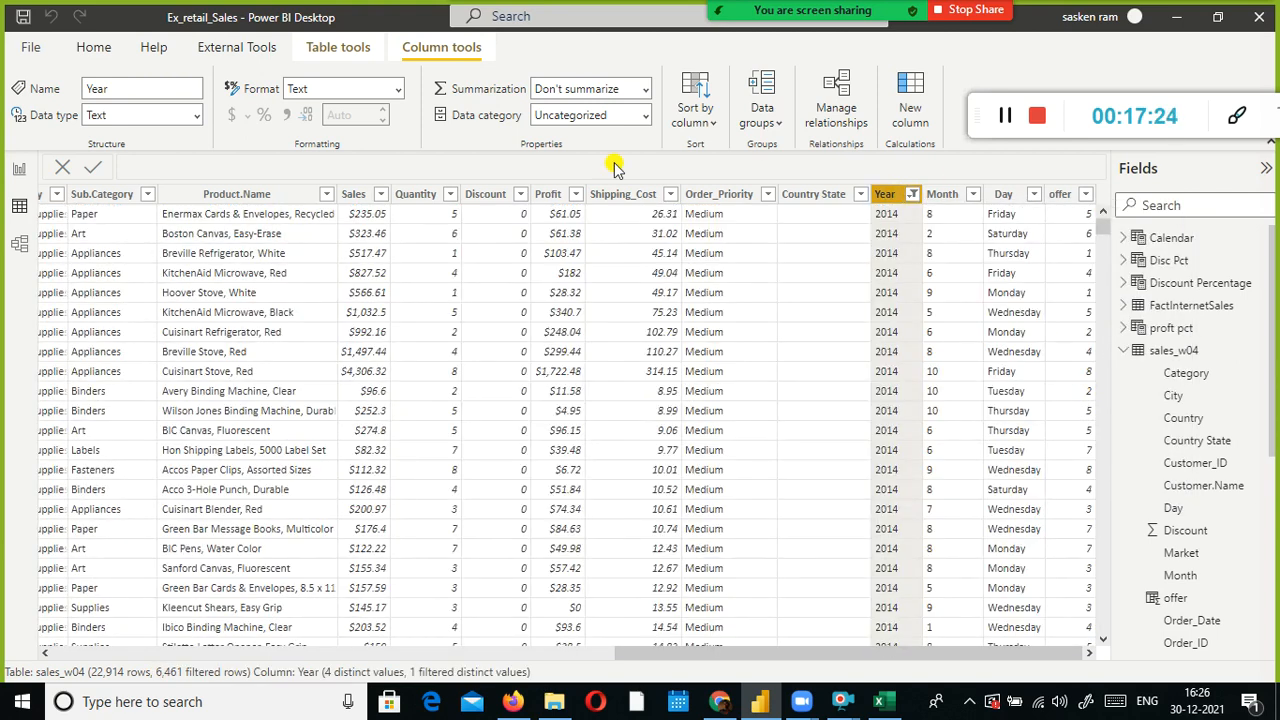
# Add 2013 to the Year filter alongside 2014 and look through the filtered rows
pyautogui.click(912, 195)
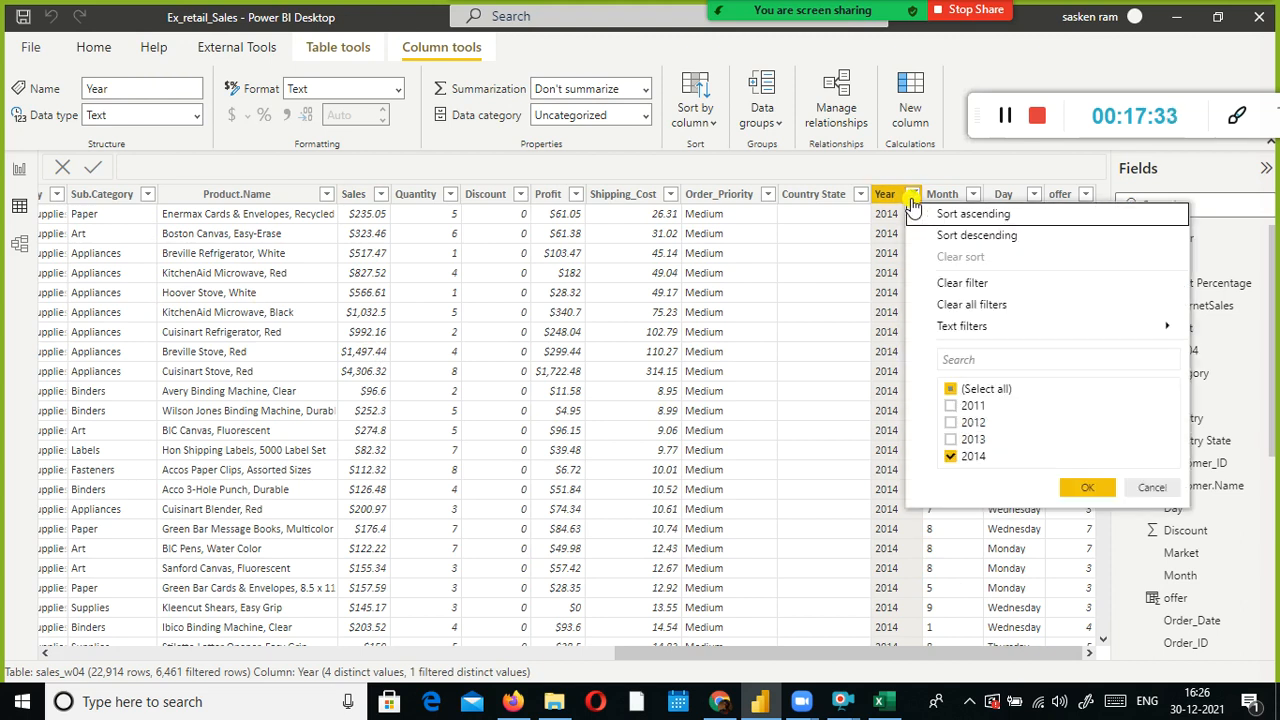
pyautogui.click(952, 440)
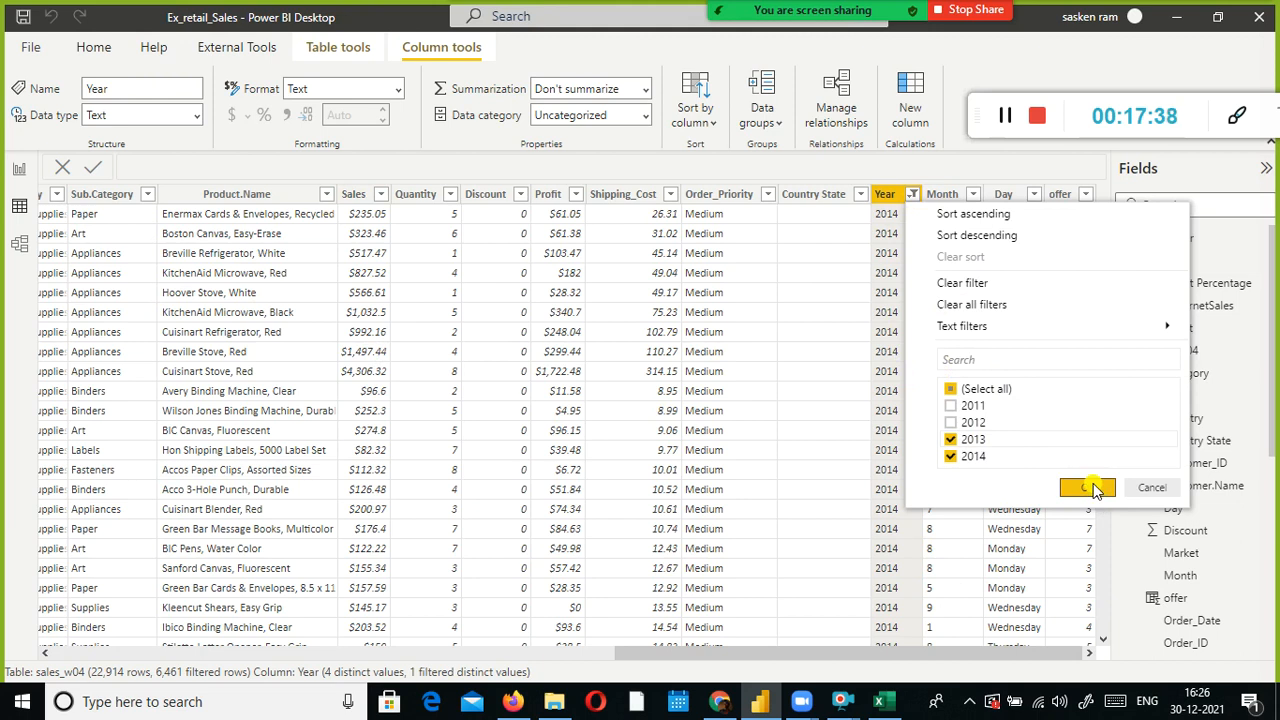
pyautogui.click(1088, 488)
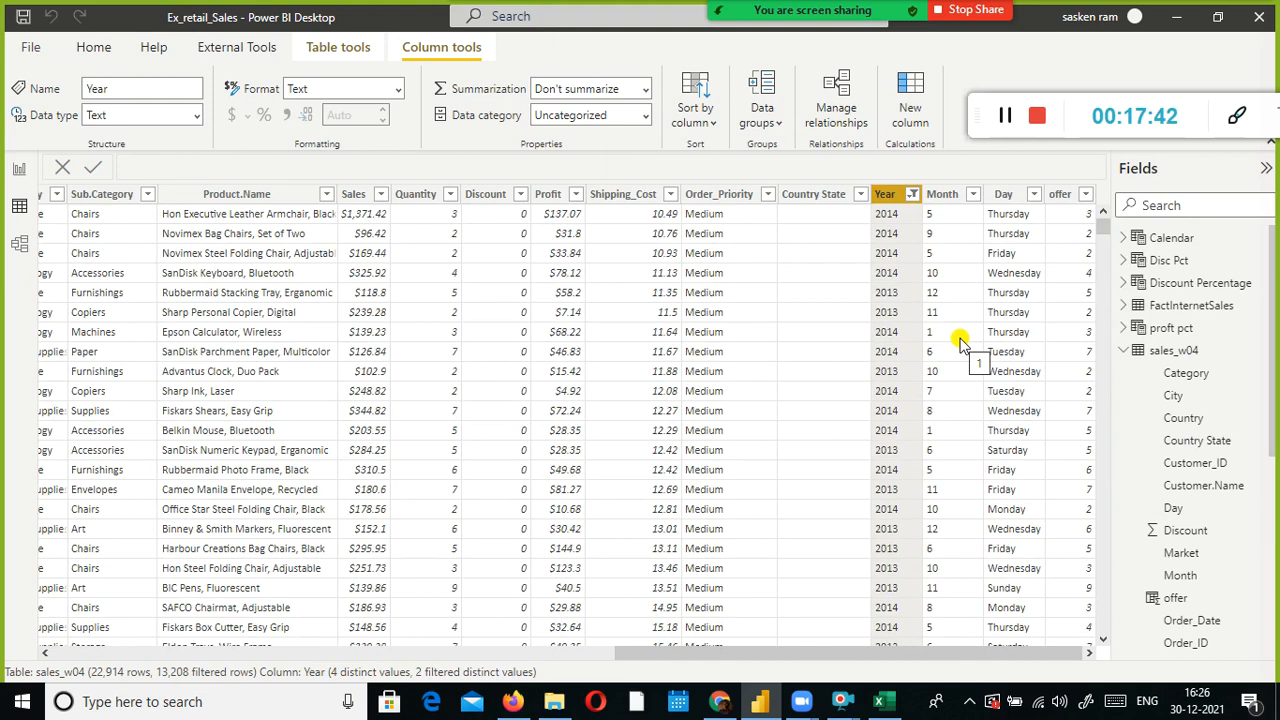
pyautogui.scroll(-3, 960, 343)
pyautogui.scroll(3, 960, 343)
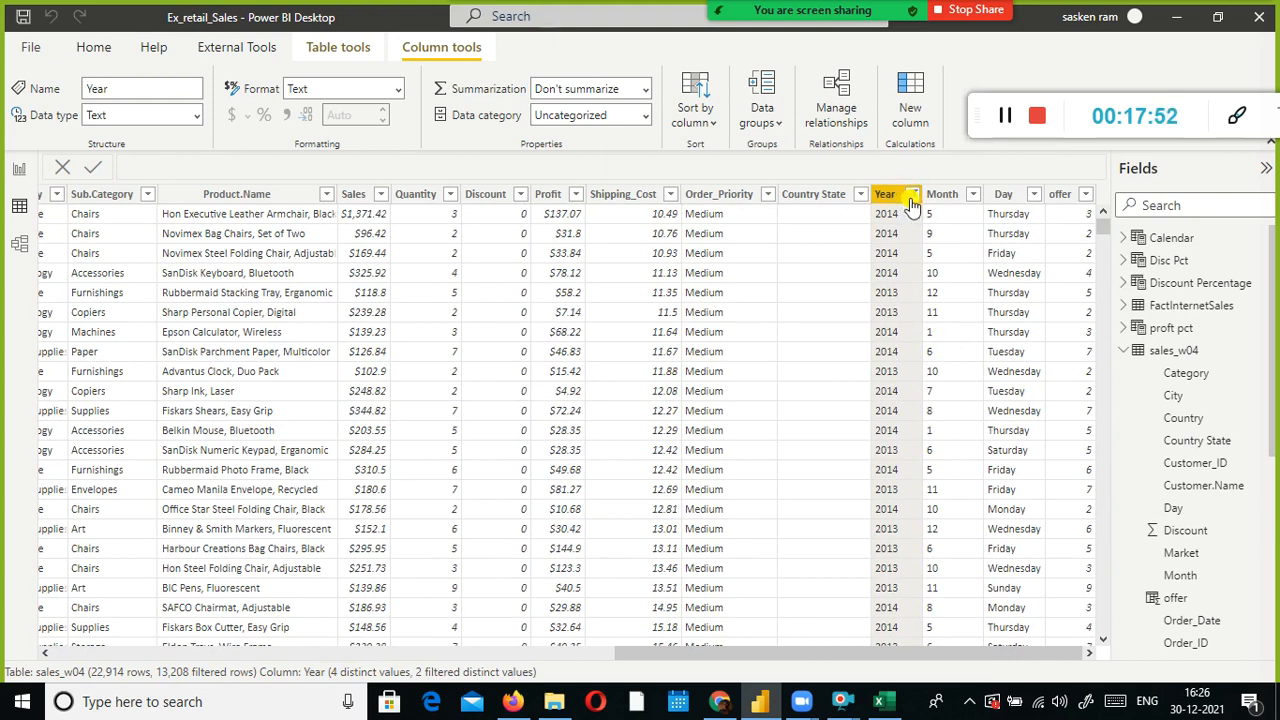
# Clear the filter for 2013 and 2014 from the Year column
pyautogui.click(910, 198)
pyautogui.click(910, 198)
pyautogui.click(910, 198)
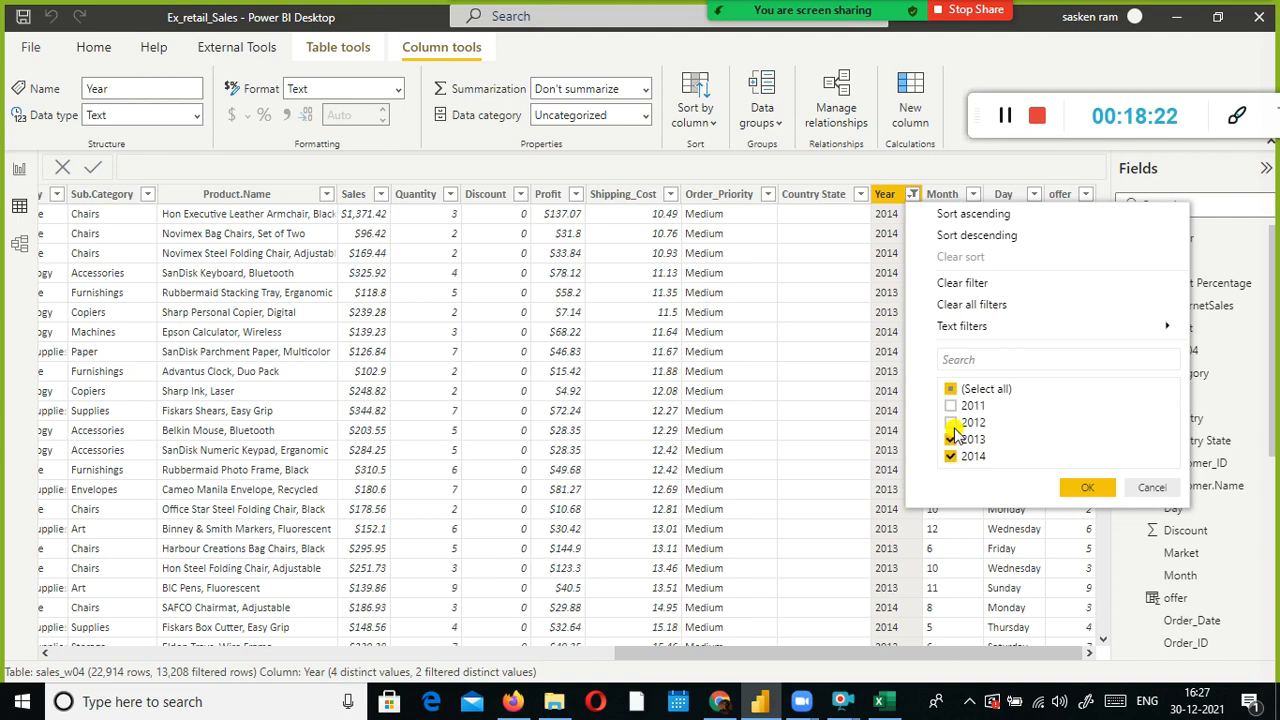
pyautogui.click(975, 284)
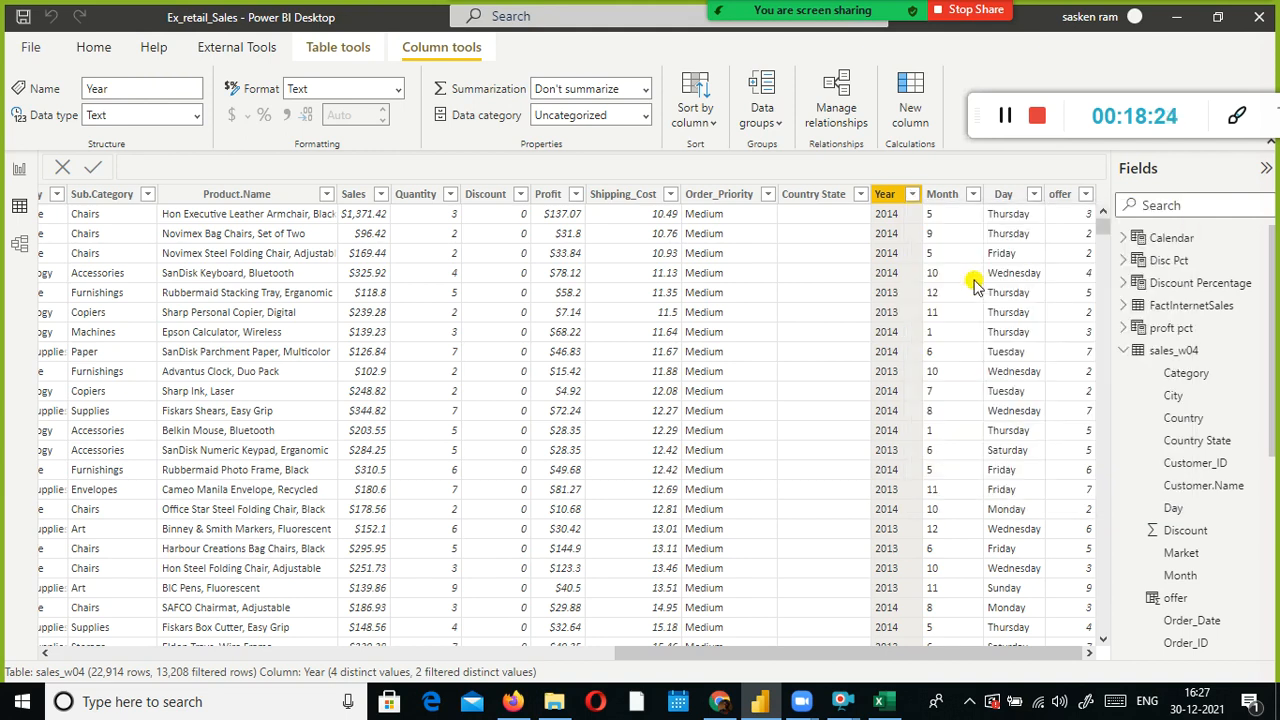
# Filter the Year column by excluding 2011 and 2012 from the full list of years
pyautogui.click(912, 194)
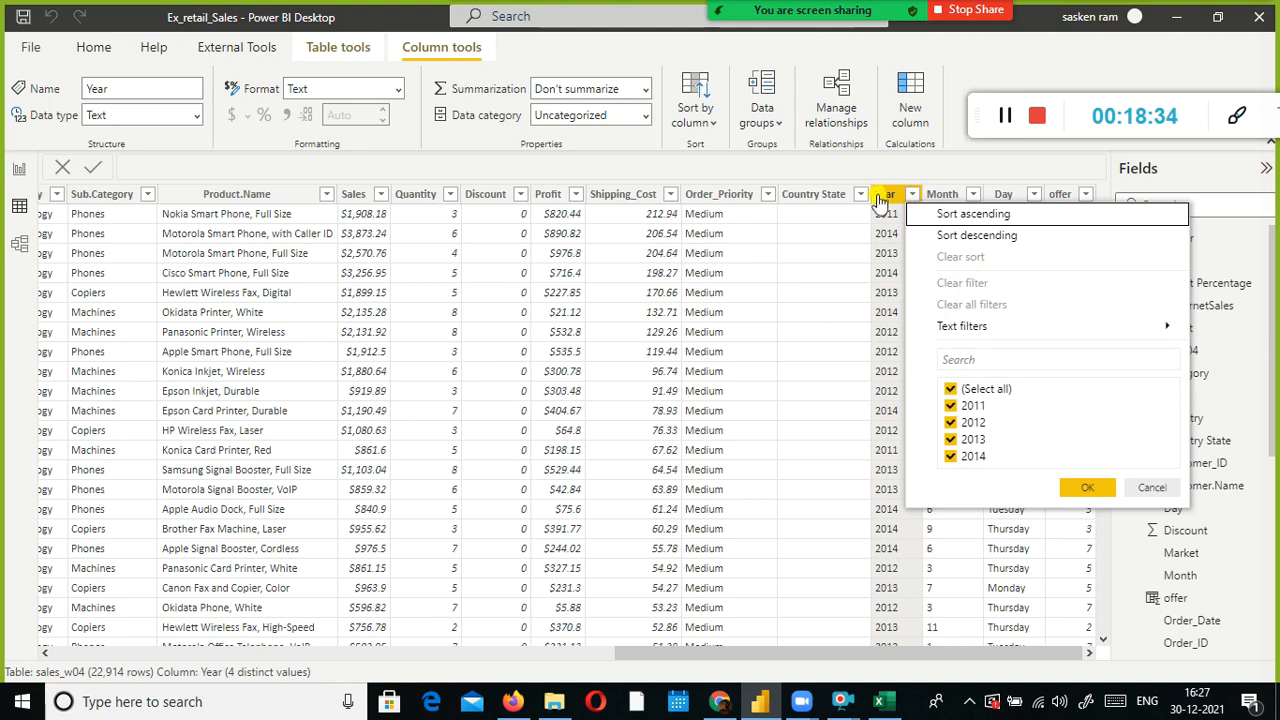
pyautogui.click(958, 405)
pyautogui.click(958, 422)
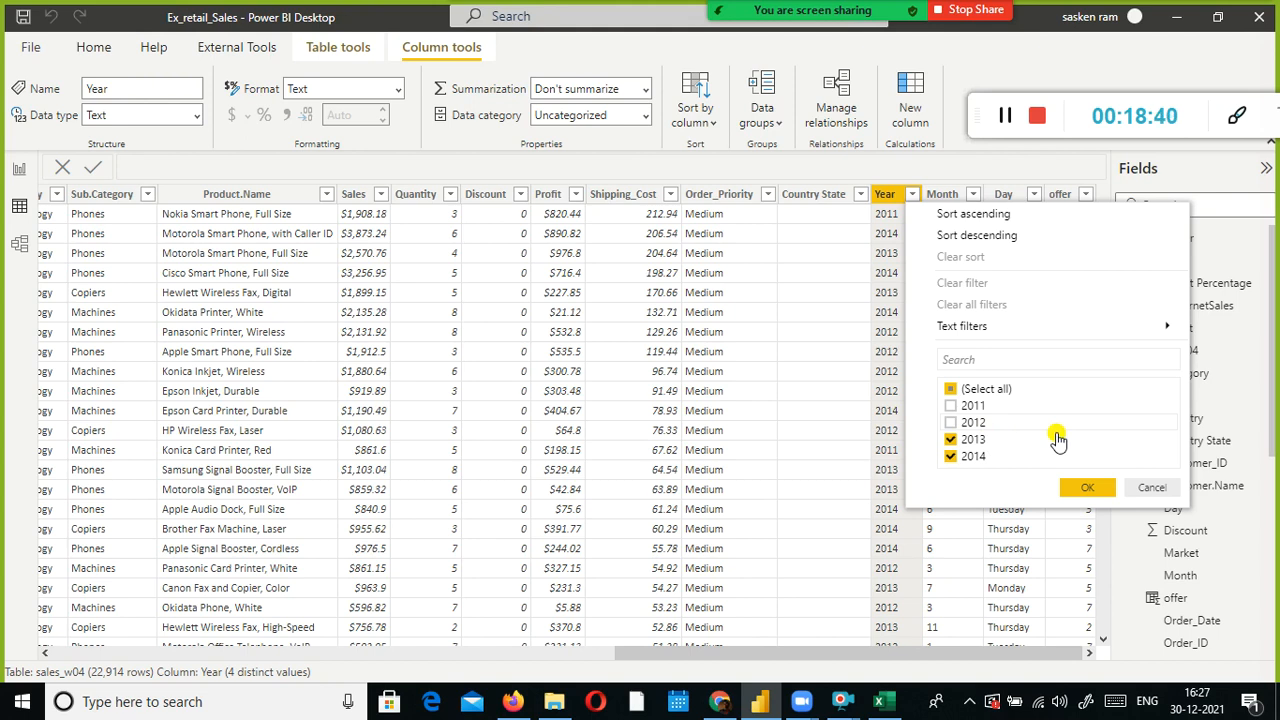
pyautogui.click(1087, 486)
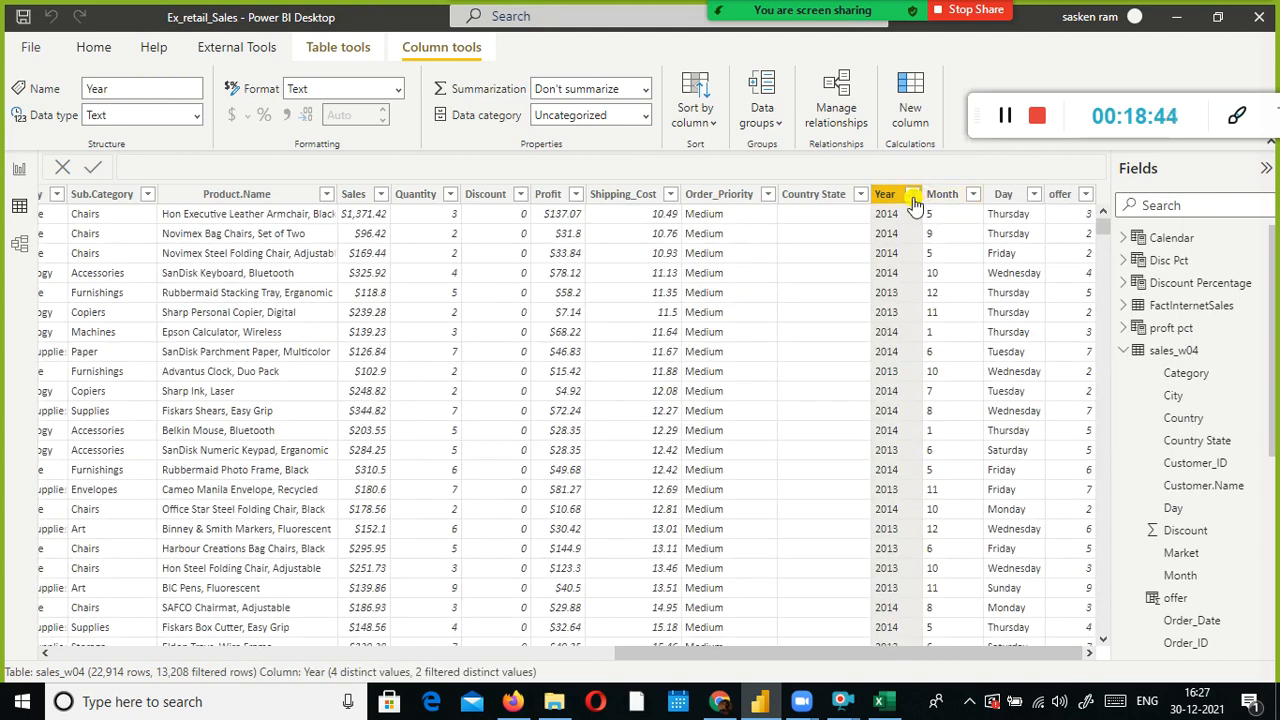
# Clear the Year filter again, check that column's filter list and close it without changes
pyautogui.click(913, 197)
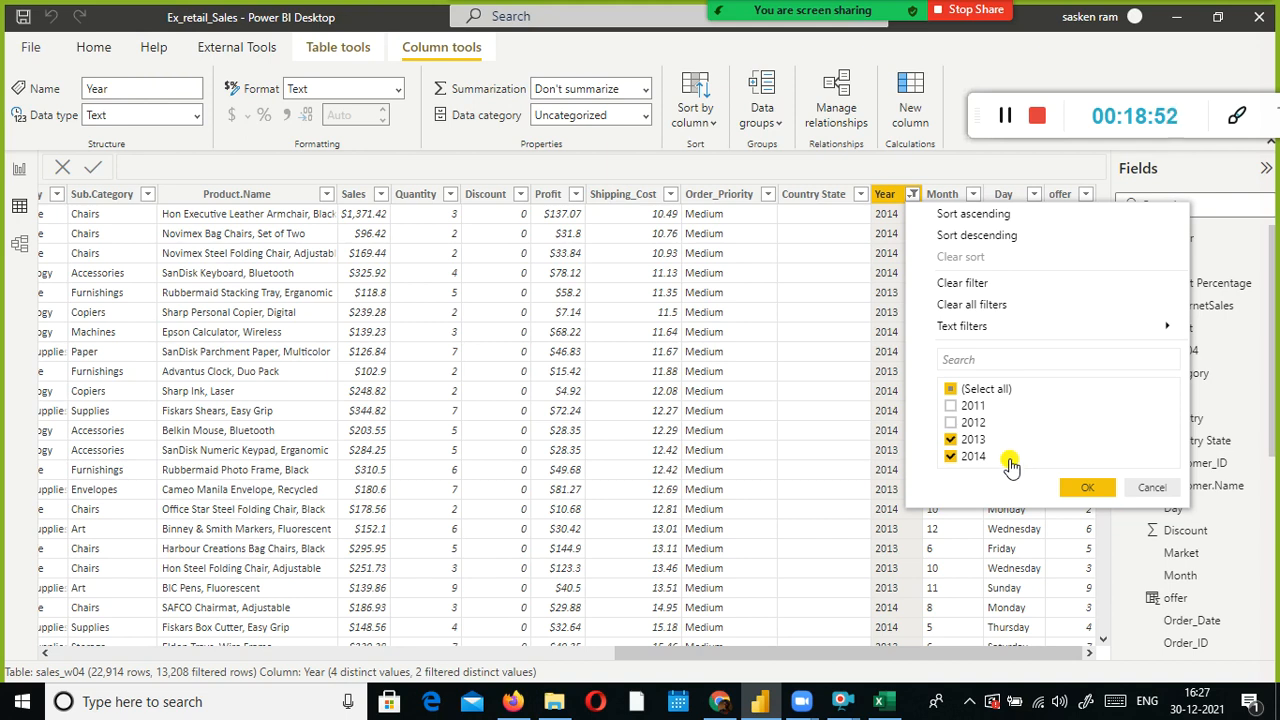
pyautogui.click(976, 287)
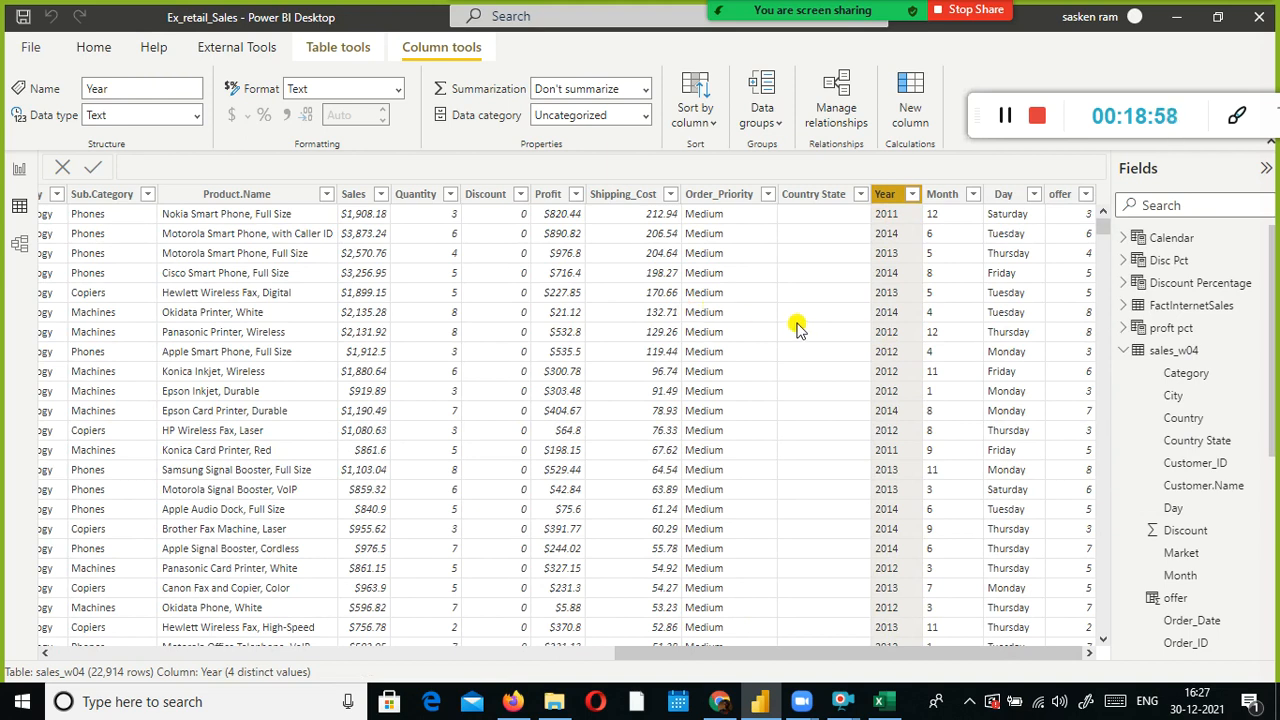
pyautogui.click(913, 195)
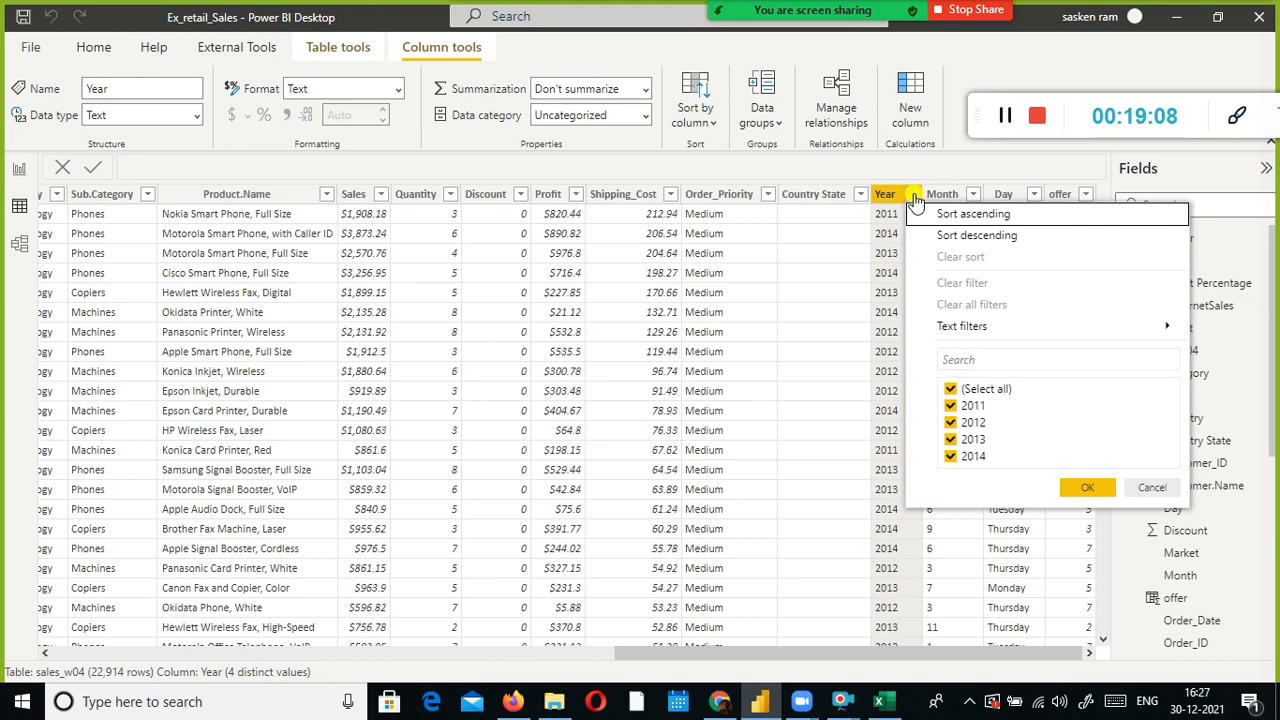
pyautogui.click(871, 175)
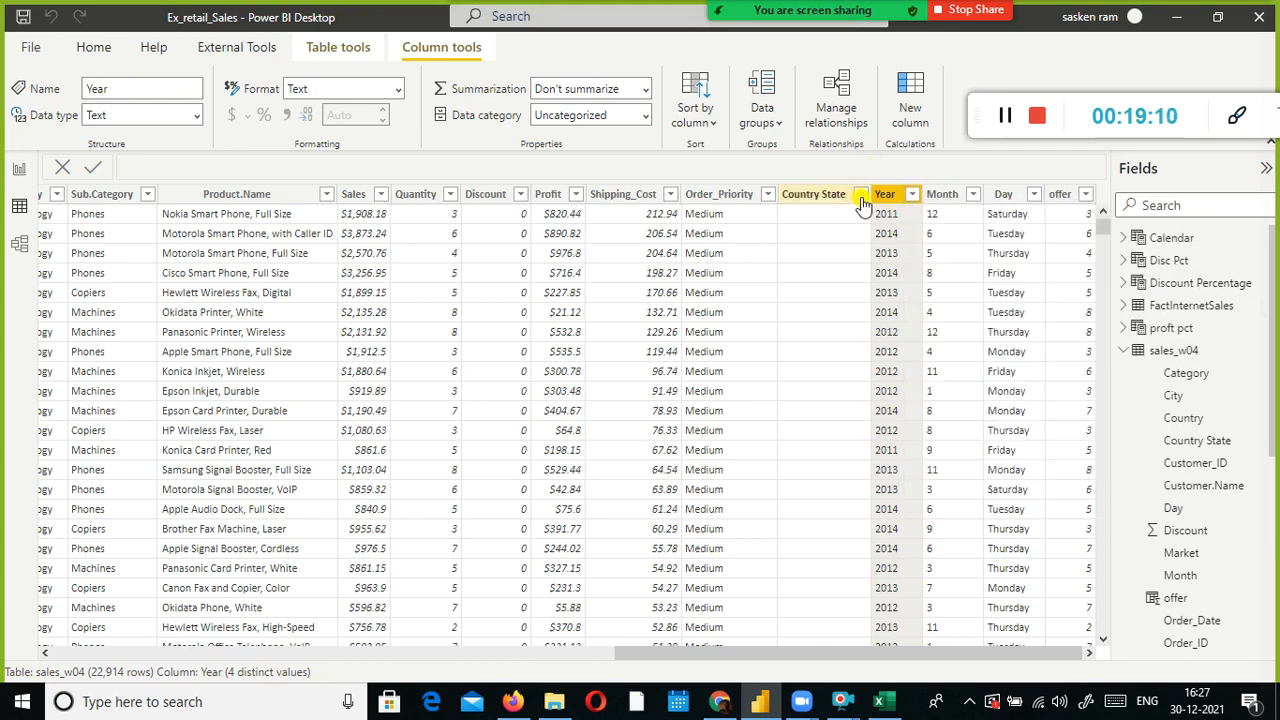
# Filter the Country State column to show only United States Nevada and United States New Jersey
pyautogui.click(861, 196)
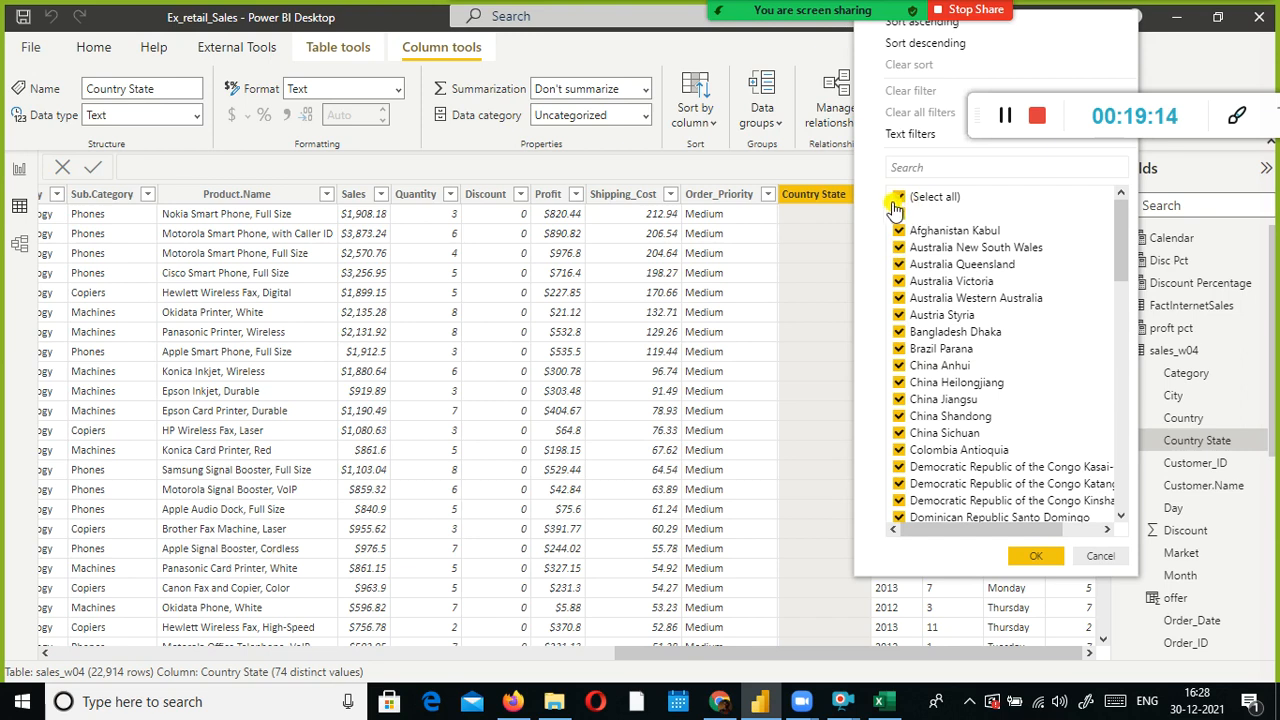
pyautogui.click(899, 207)
pyautogui.scroll(-6, 909, 409)
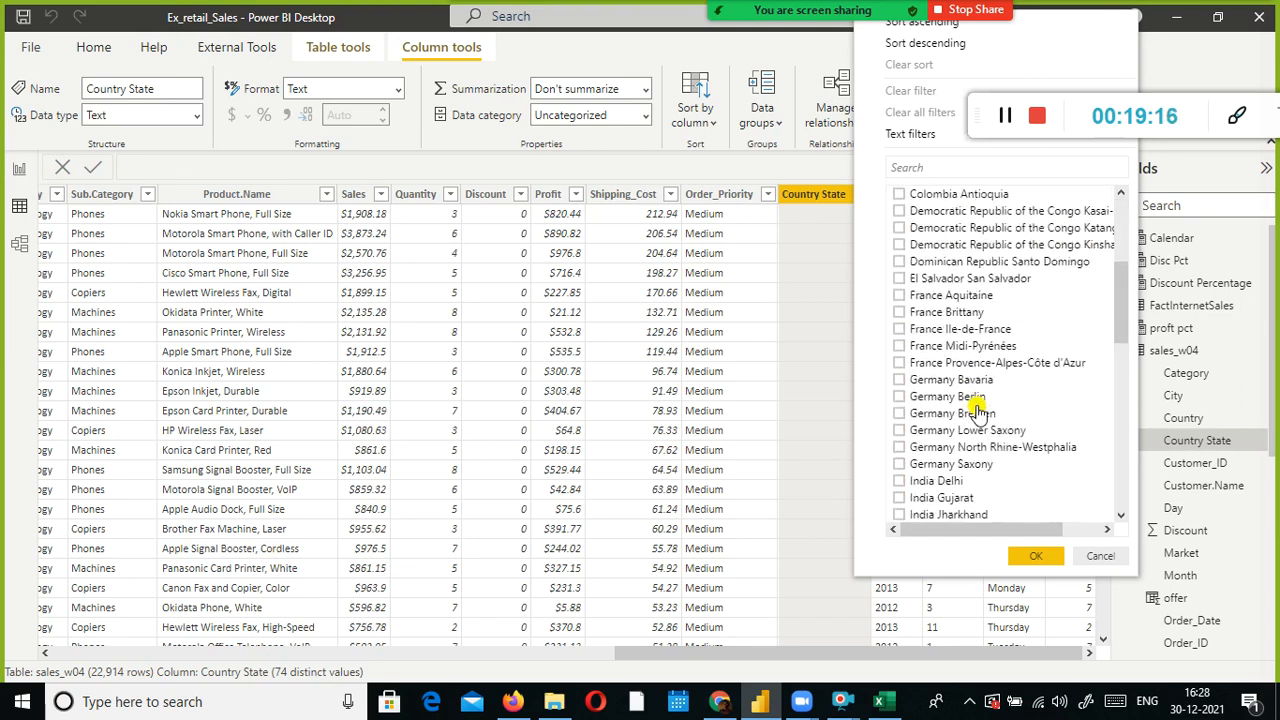
pyautogui.moveTo(1121, 310); pyautogui.dragTo(1112, 525)
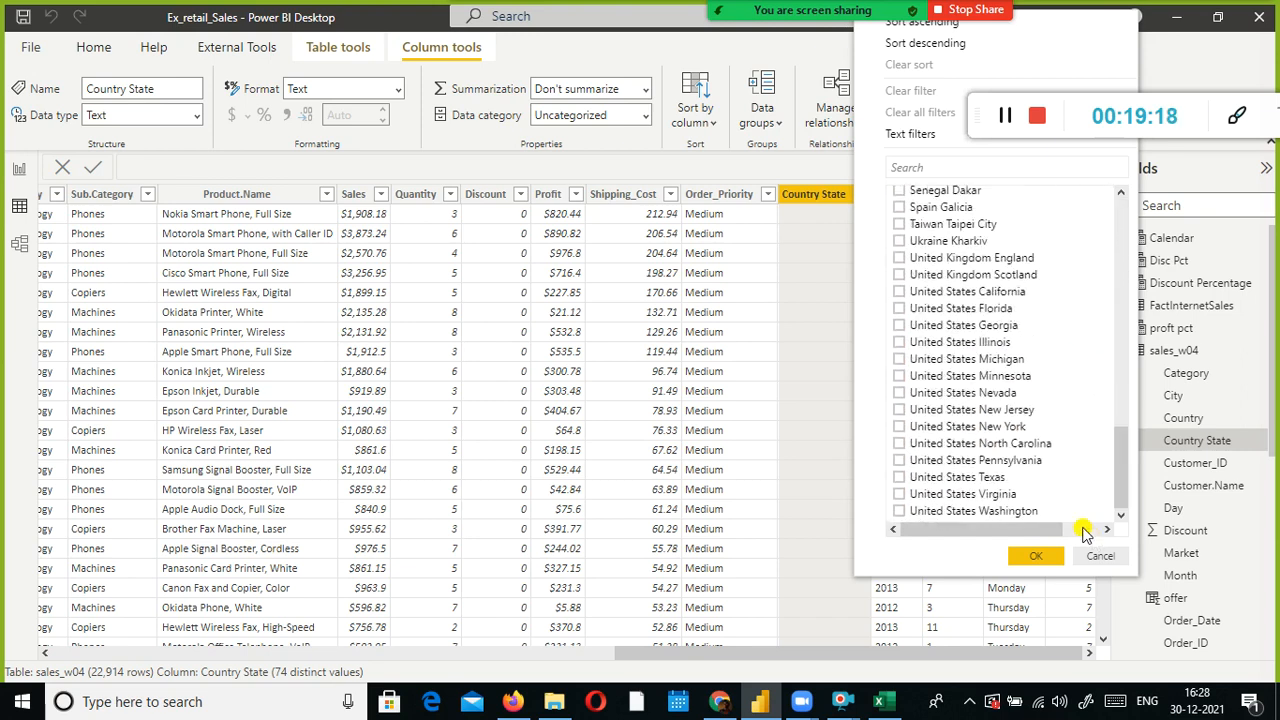
pyautogui.click(899, 393)
pyautogui.click(899, 410)
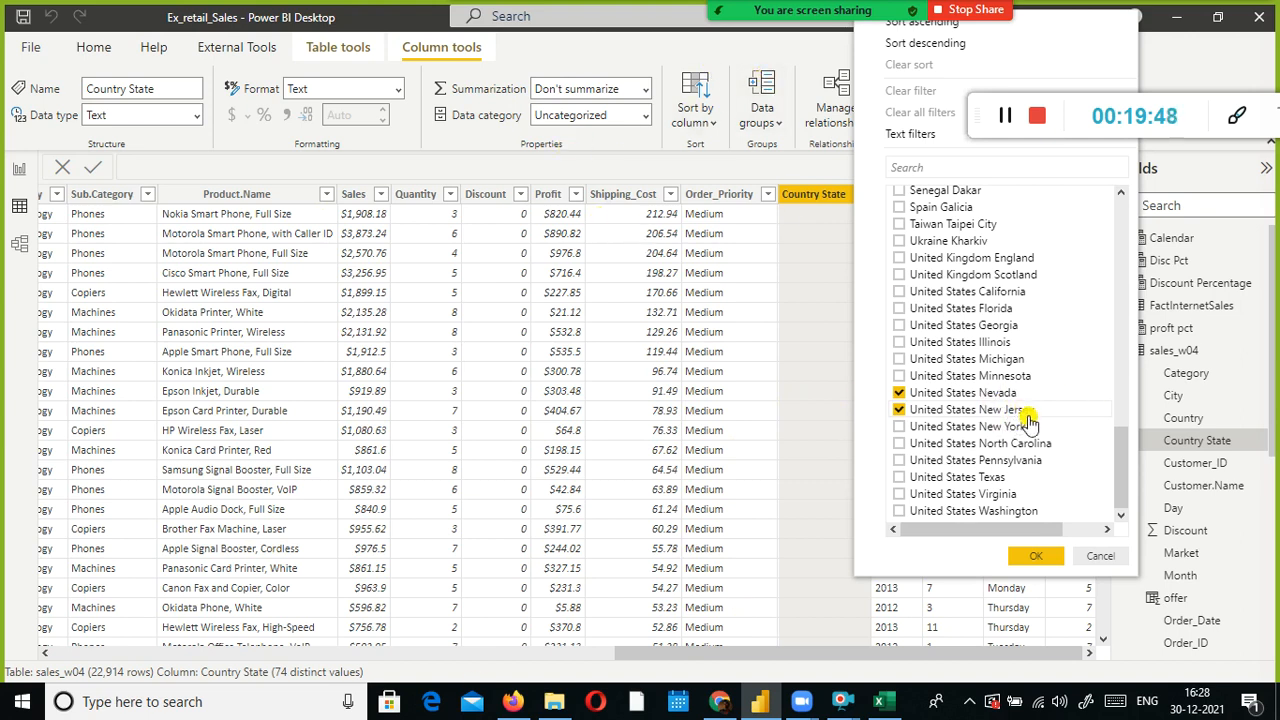
pyautogui.click(1030, 556)
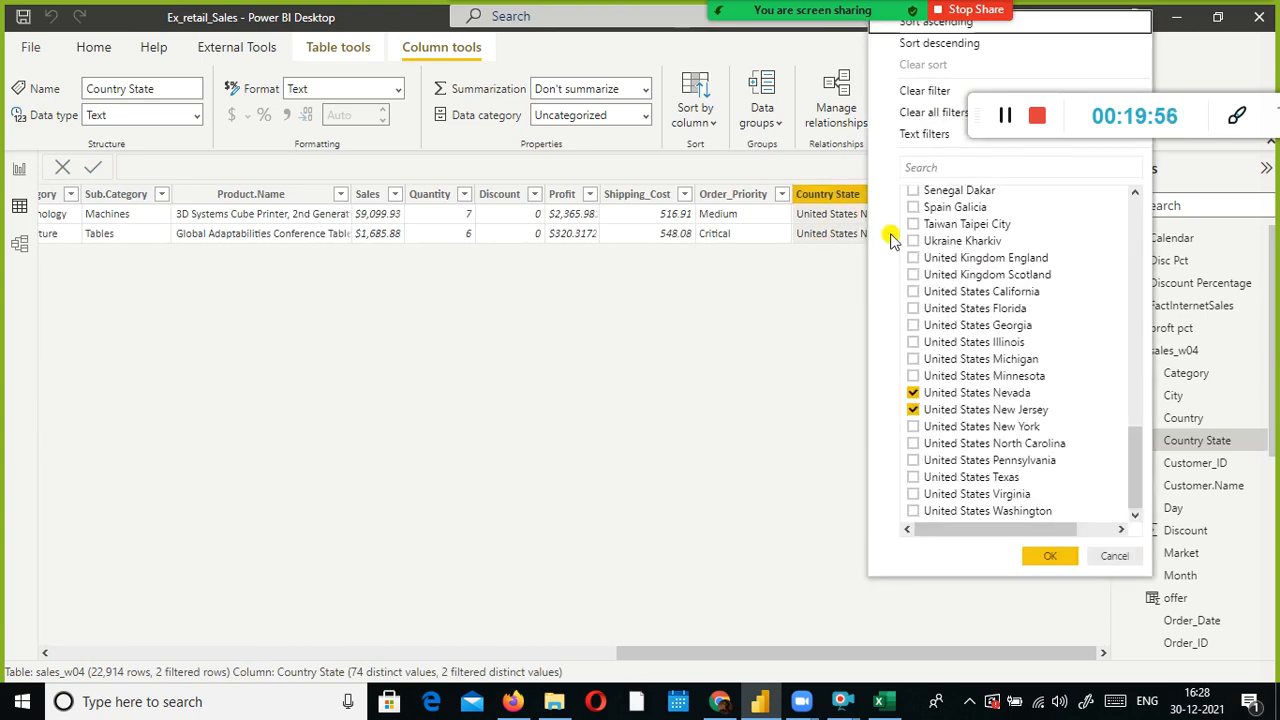
# Clear the Country State filter and cancel the prompt to save changes
pyautogui.click(918, 91)
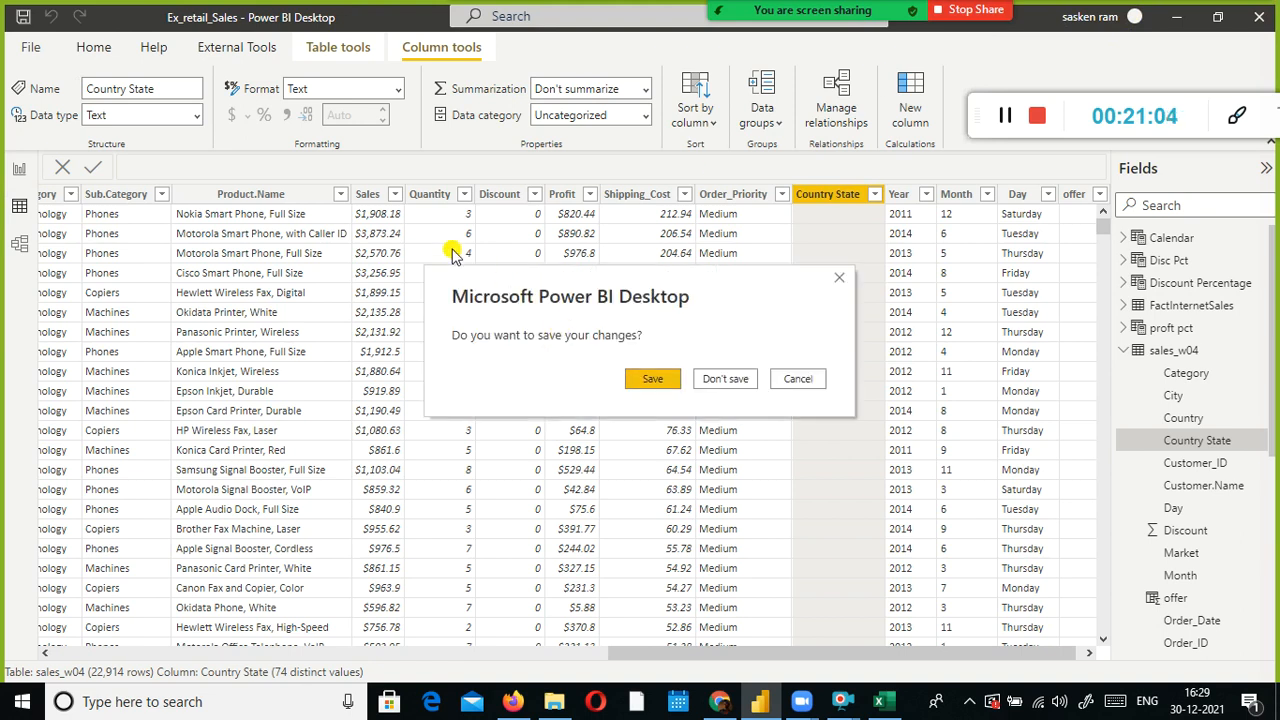
pyautogui.click(808, 380)
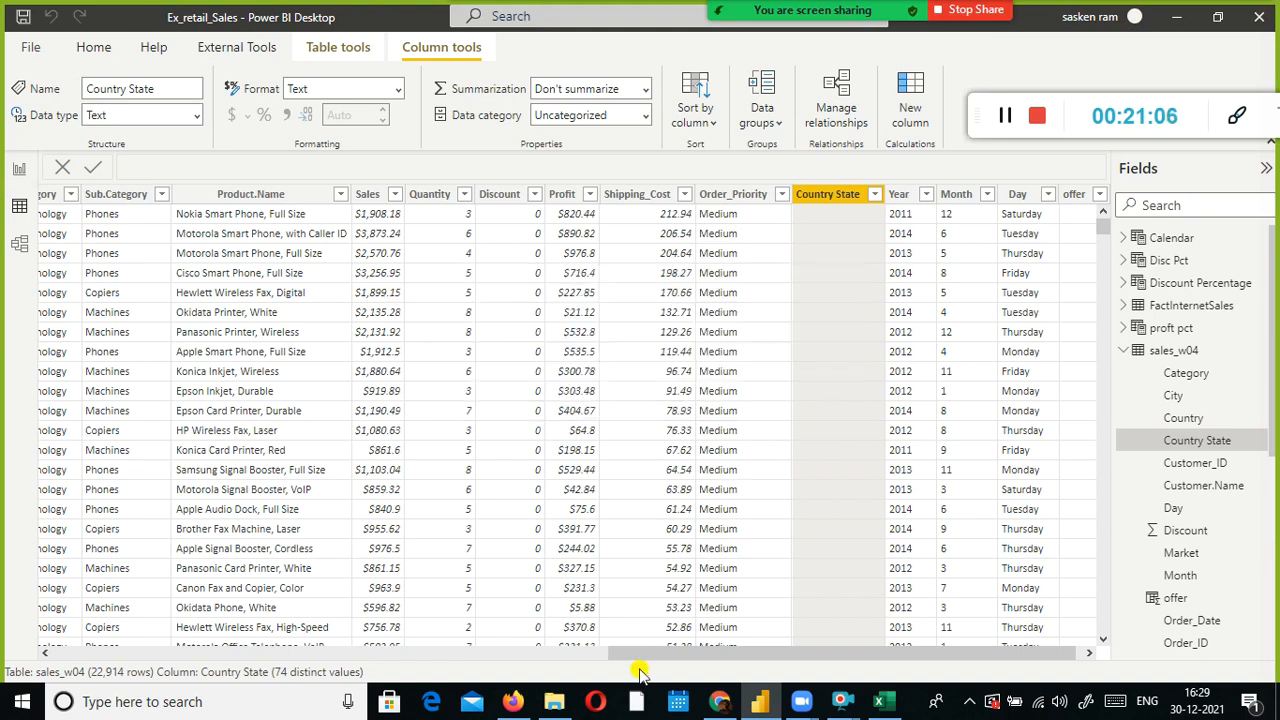
# Look back over the sales_w04 columns from Sub.Category to Order_ID and open Power Query Editor
pyautogui.click(320, 653)
pyautogui.click(320, 653)
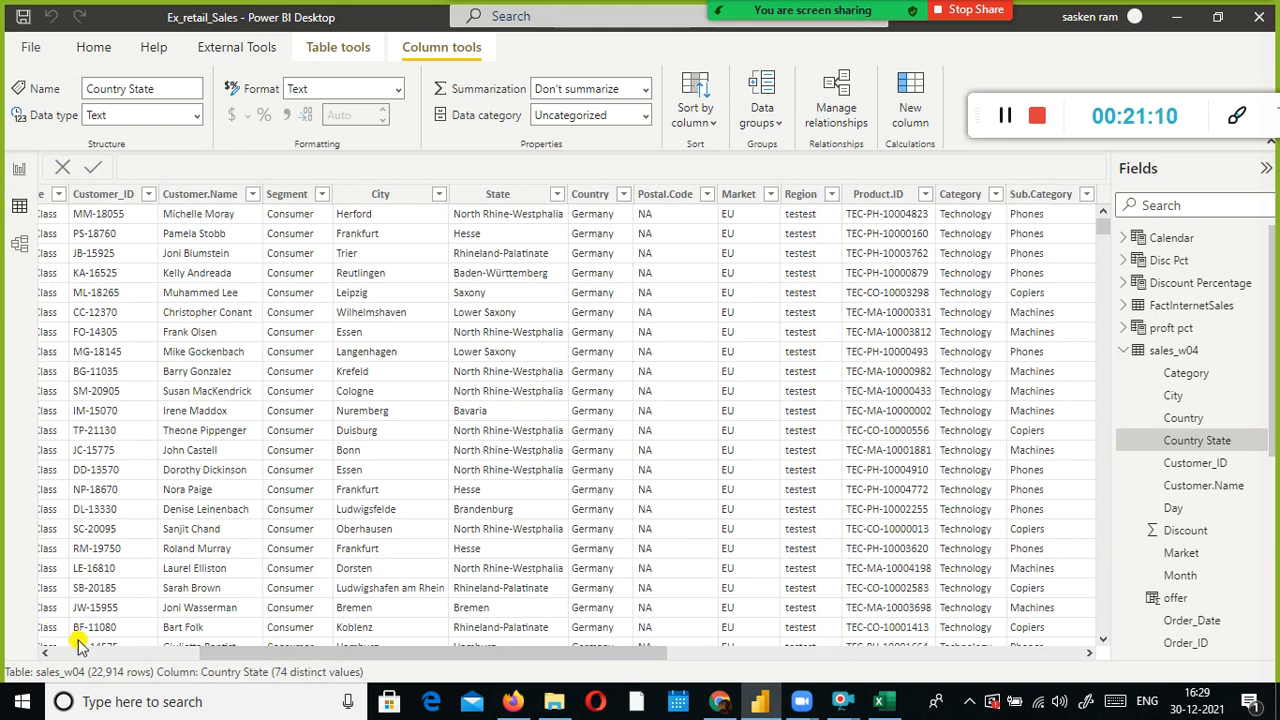
pyautogui.click(107, 647)
pyautogui.click(107, 653)
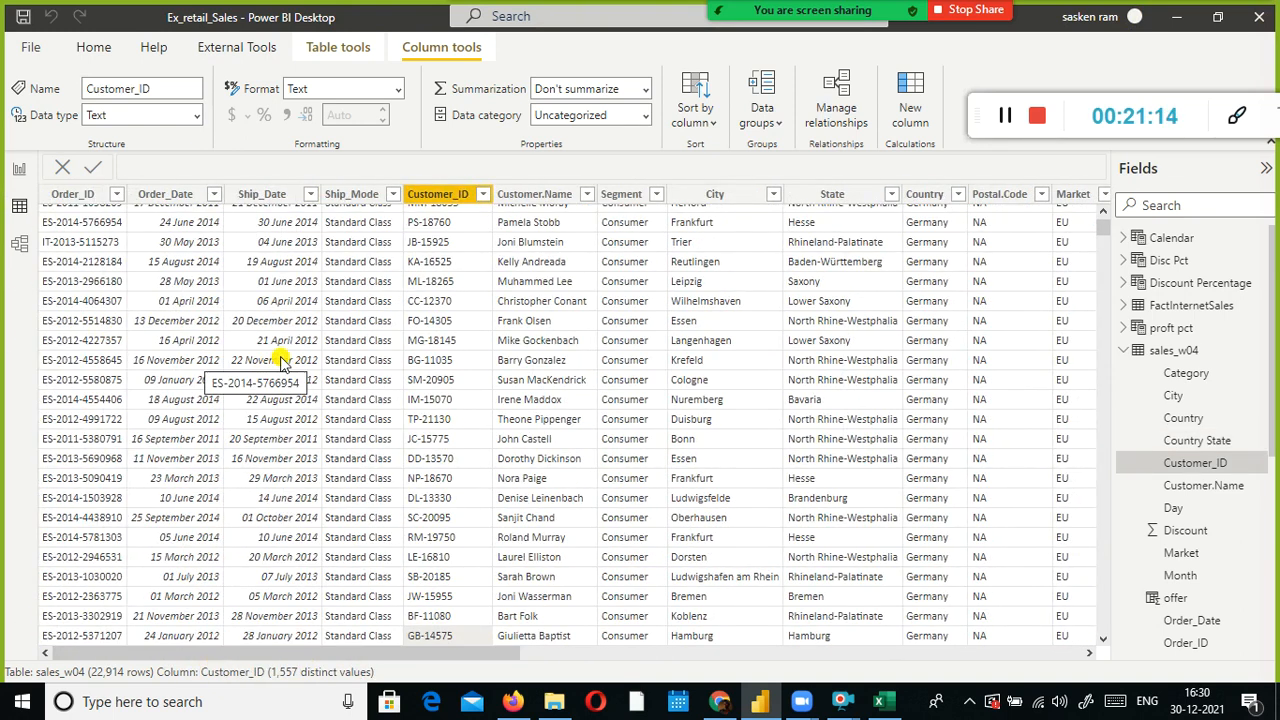
pyautogui.click(108, 56)
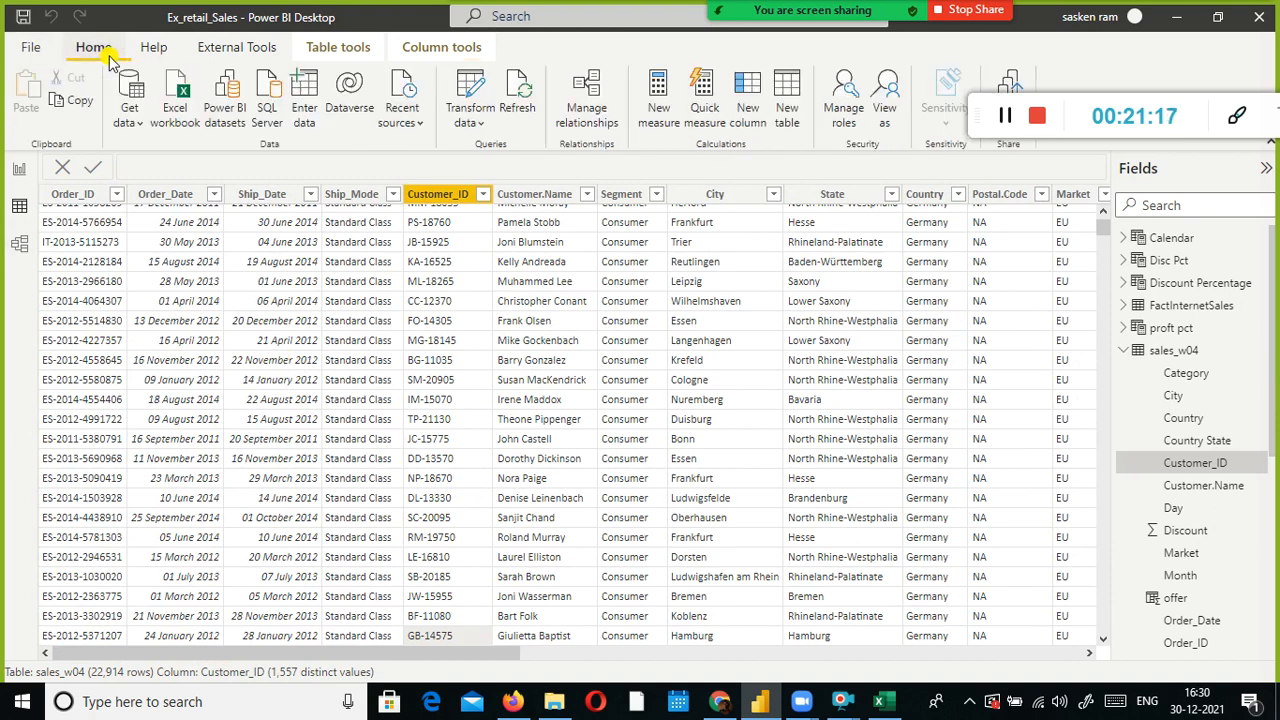
pyautogui.click(458, 105)
pyautogui.click(478, 155)
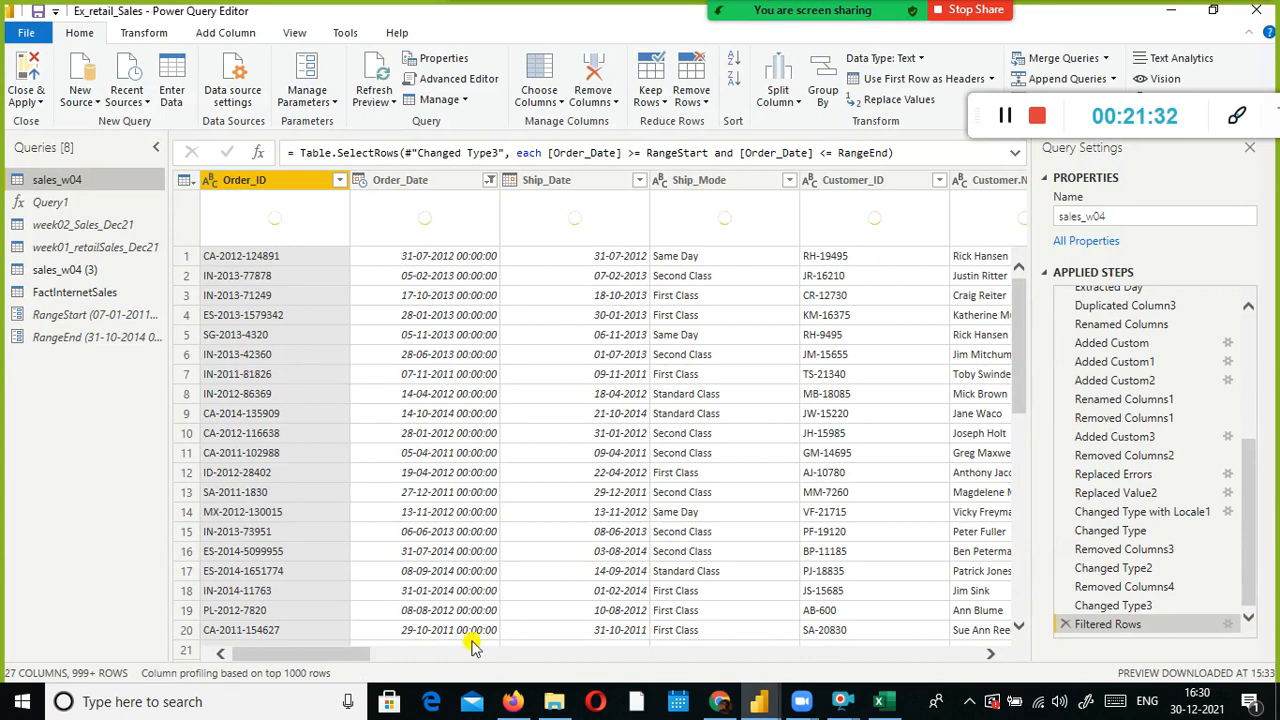
# Examine the sales_w04 query's columns across the preview and close Power Query Editor
pyautogui.moveTo(329, 654); pyautogui.dragTo(766, 652)
pyautogui.click(928, 652)
pyautogui.moveTo(900, 652); pyautogui.dragTo(172, 632)
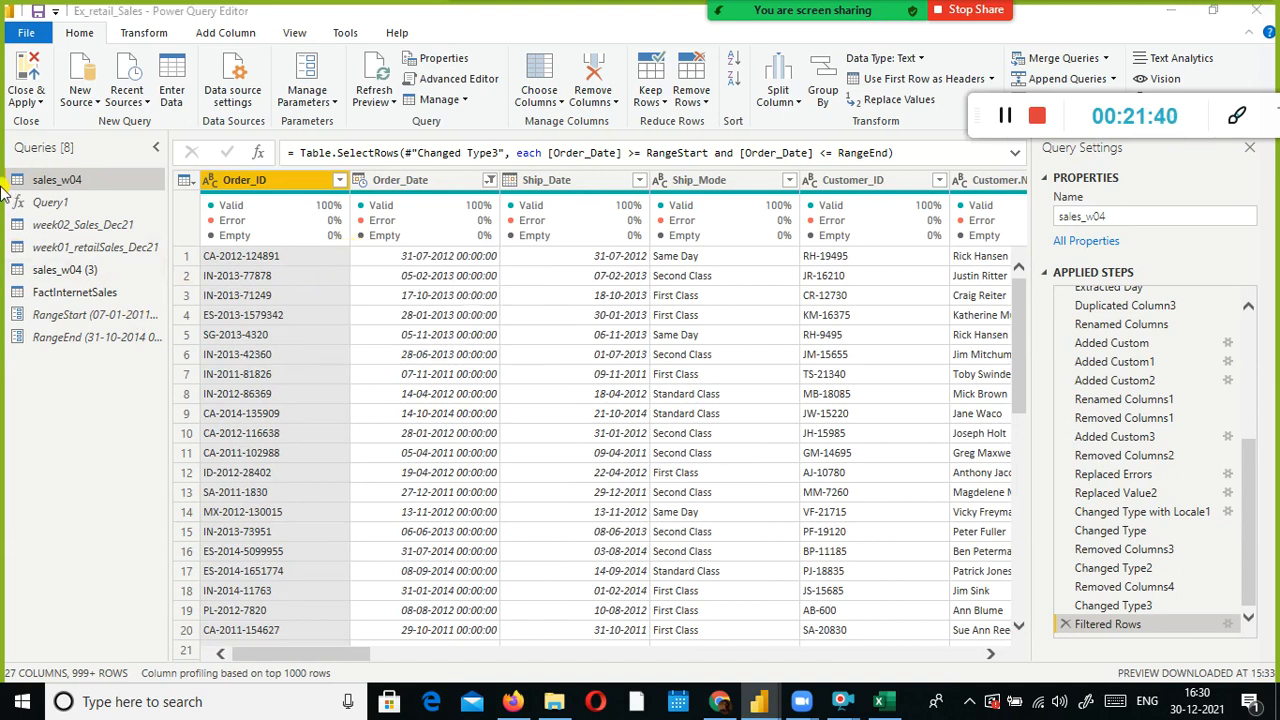
pyautogui.click(30, 32)
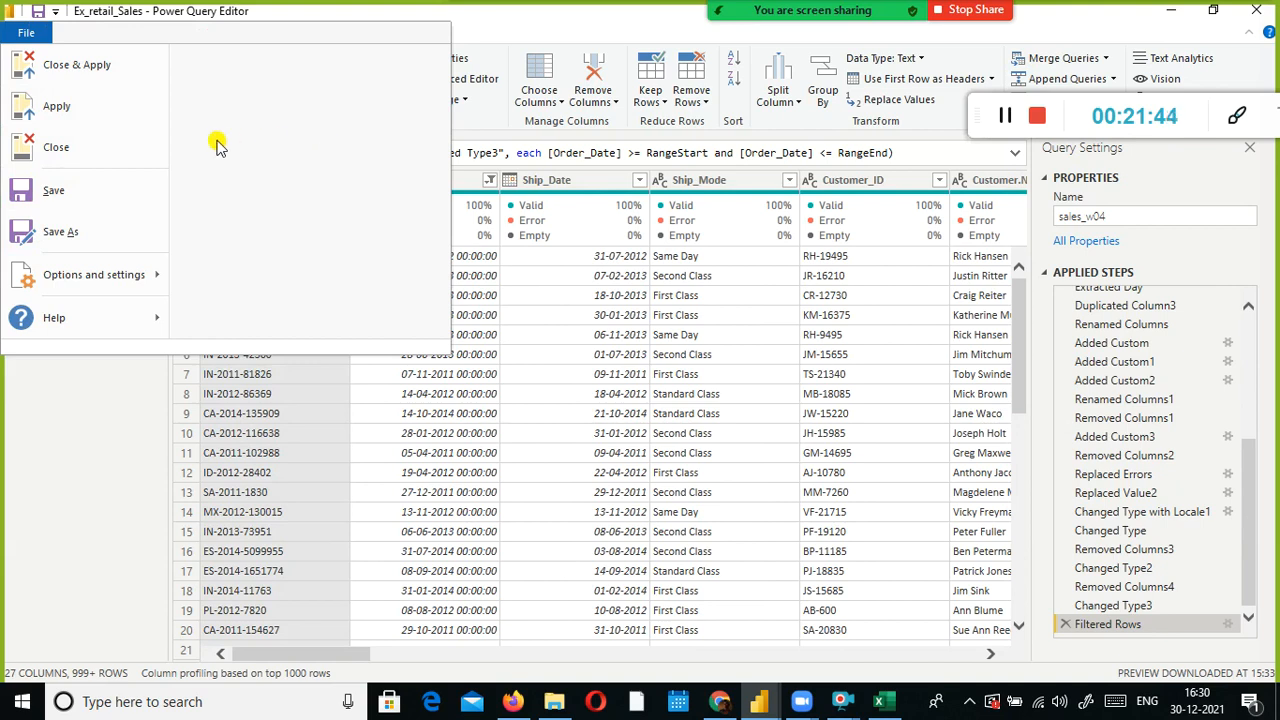
pyautogui.click(60, 151)
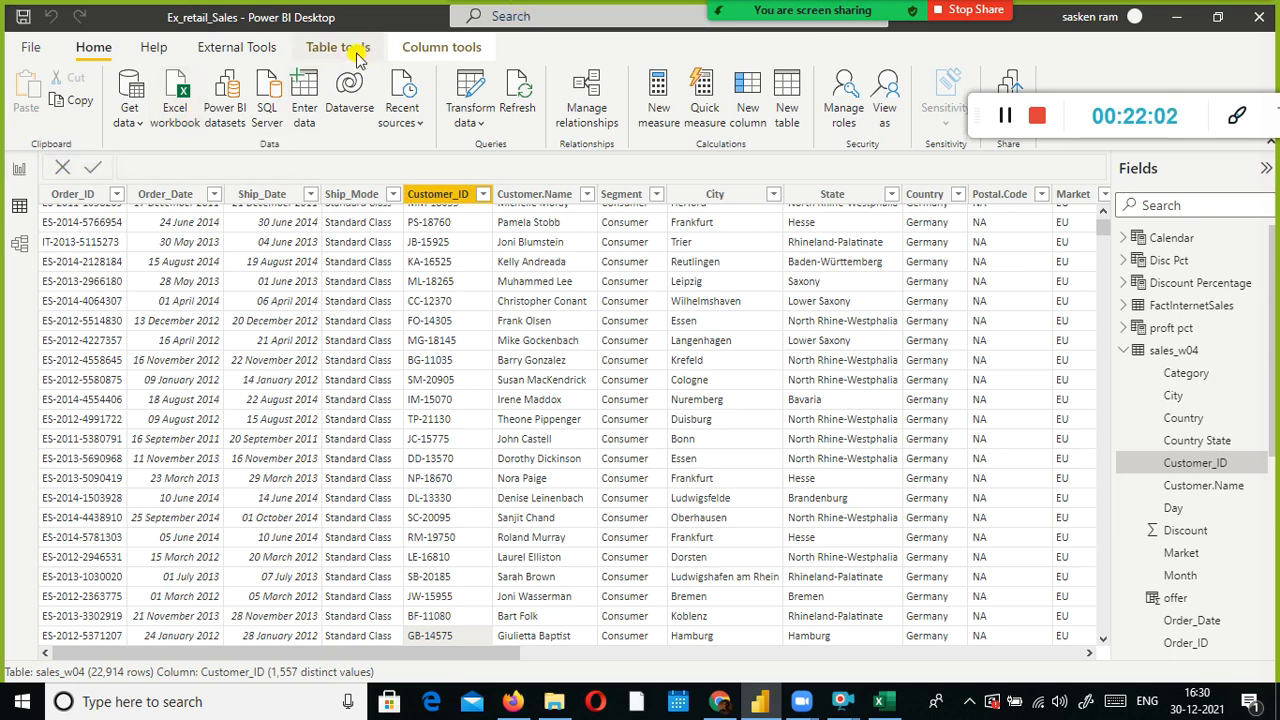
# Reopen Power Query Editor and show the Query1 function with its sales and quantity parameters
pyautogui.click(466, 121)
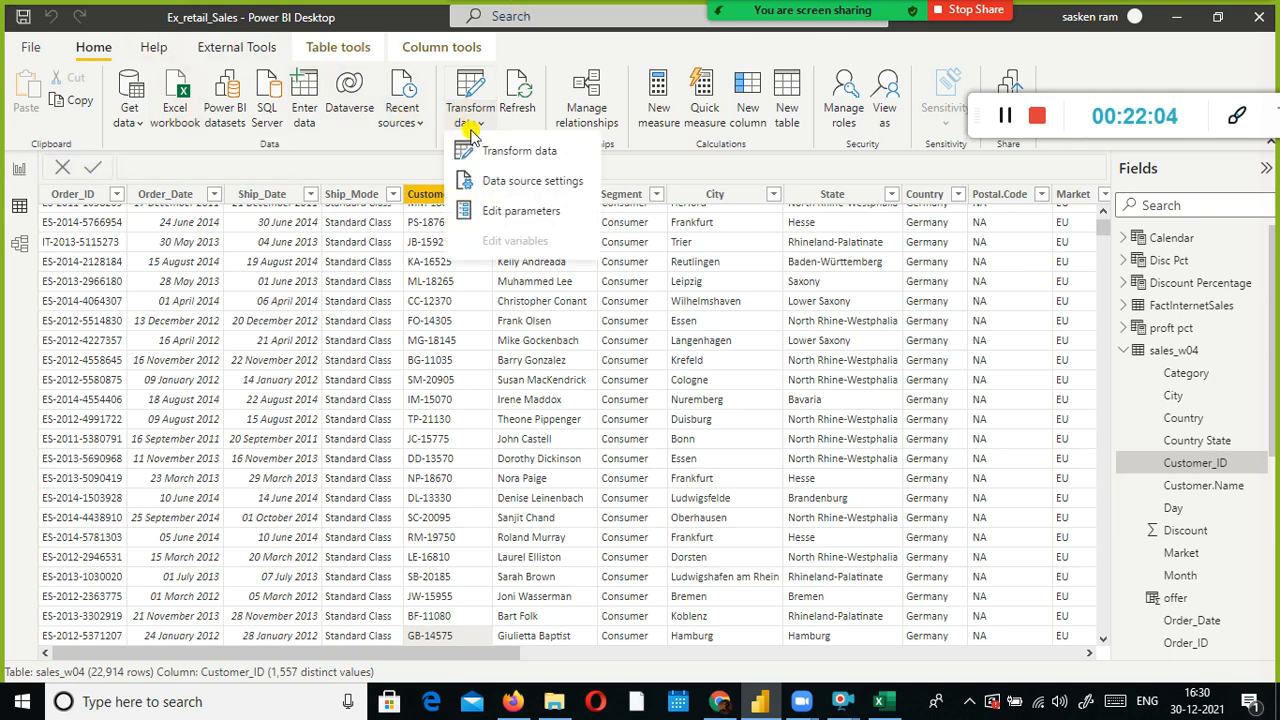
pyautogui.click(476, 152)
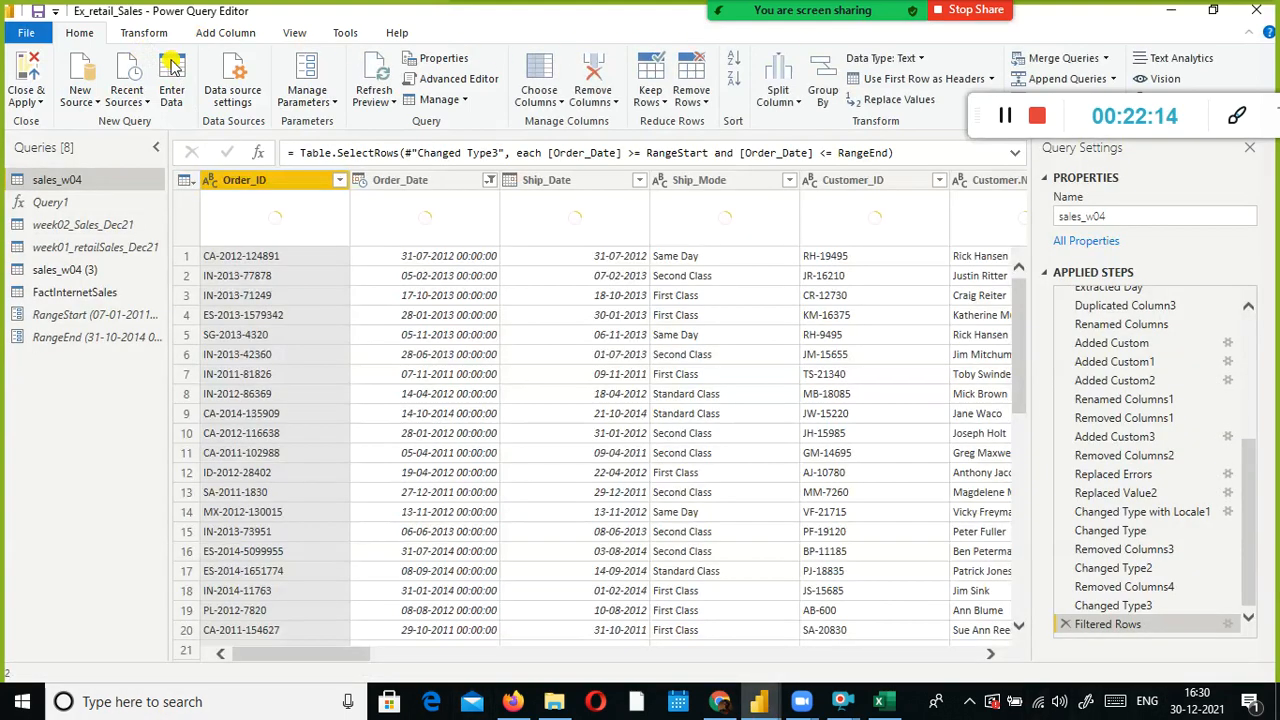
pyautogui.click(144, 32)
pyautogui.click(50, 202)
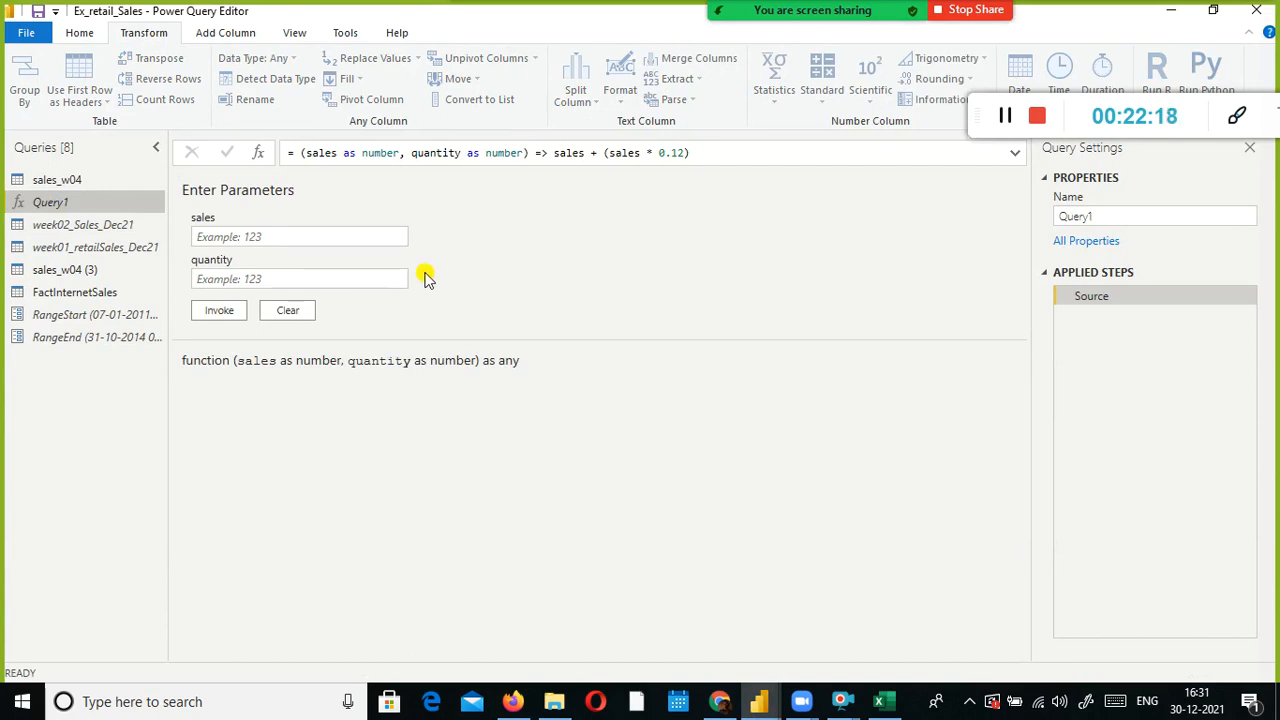
# Close Power Query Editor, look over the relationship between Calendar and sales_w04 in Model view, and return to the report pages
pyautogui.click(1257, 14)
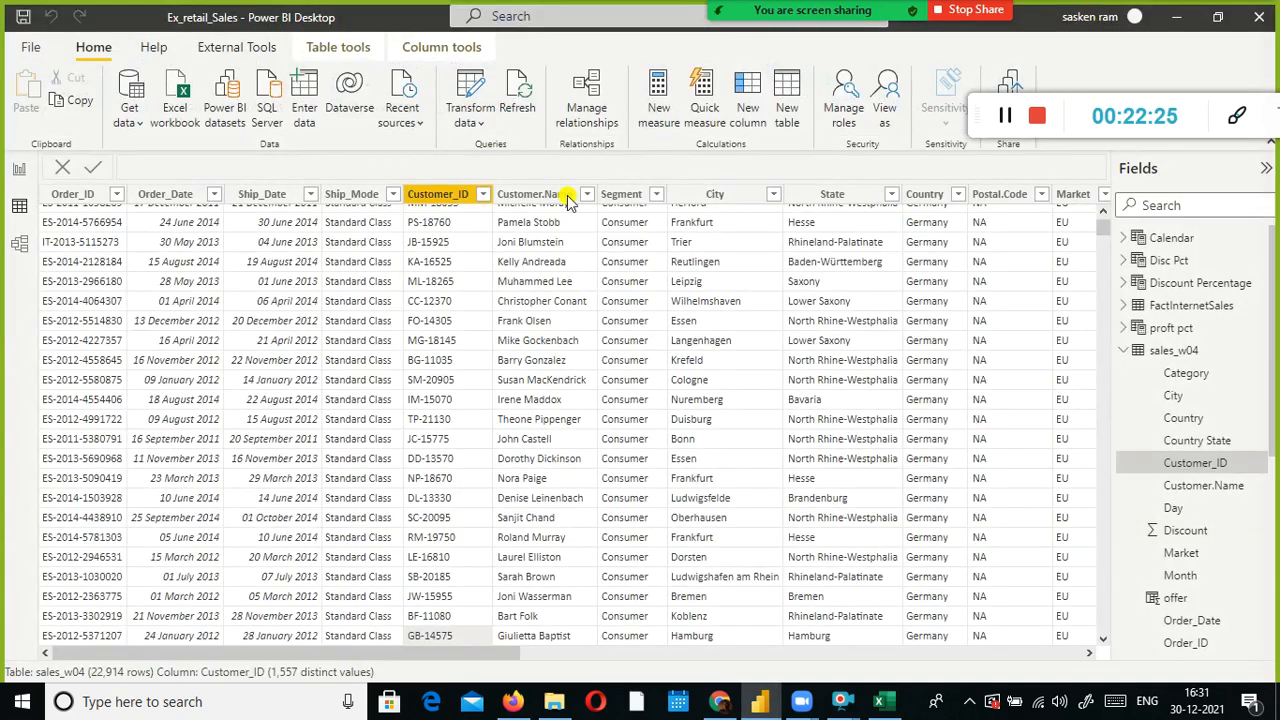
pyautogui.click(18, 168)
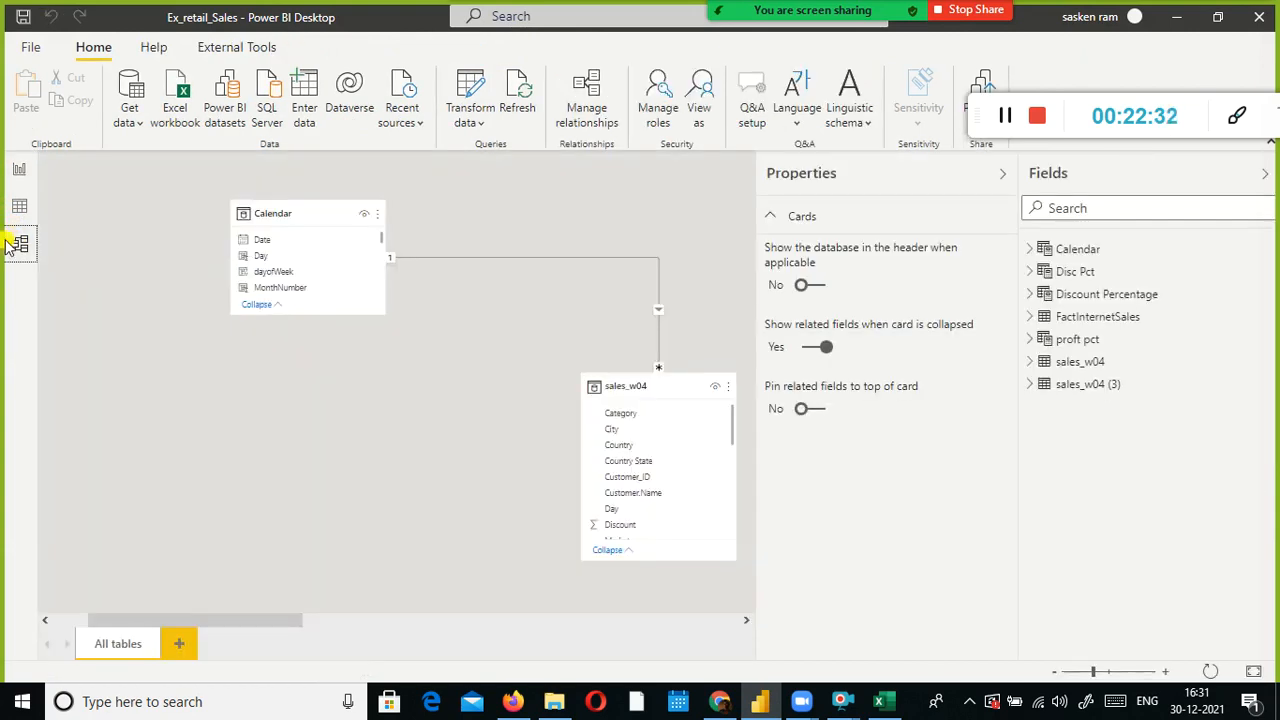
pyautogui.moveTo(238, 621); pyautogui.dragTo(183, 574)
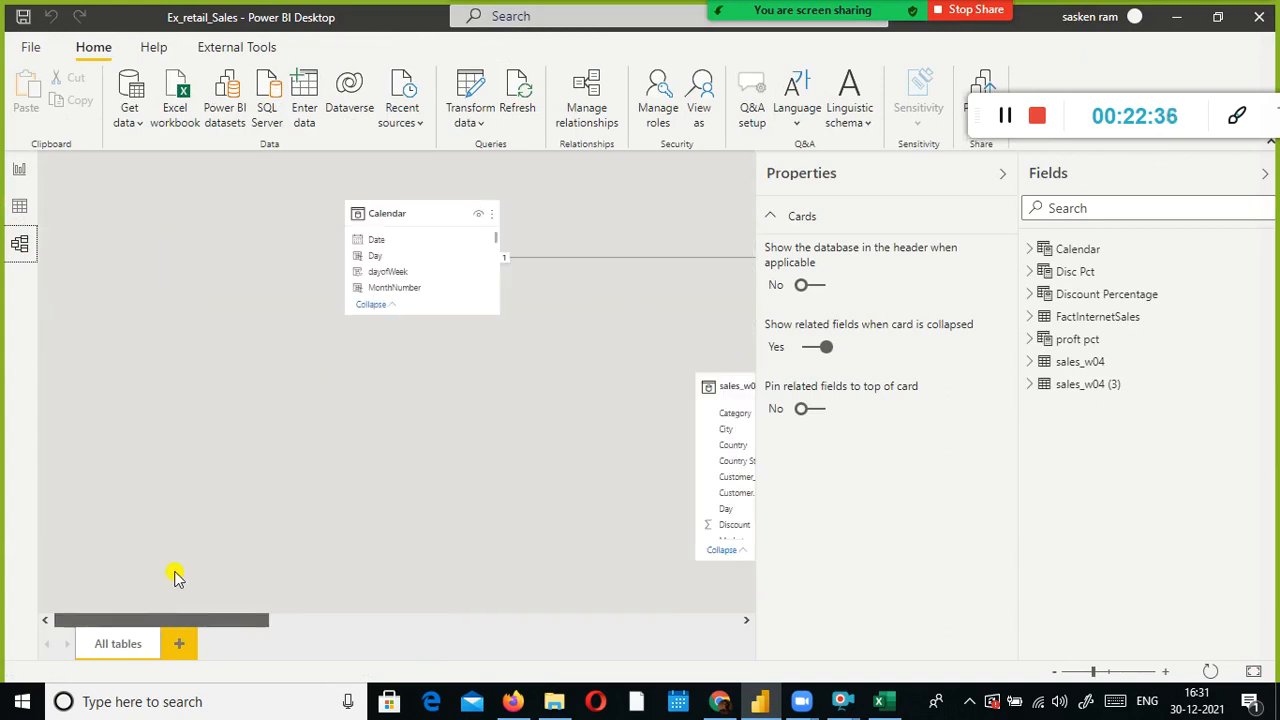
pyautogui.click(17, 171)
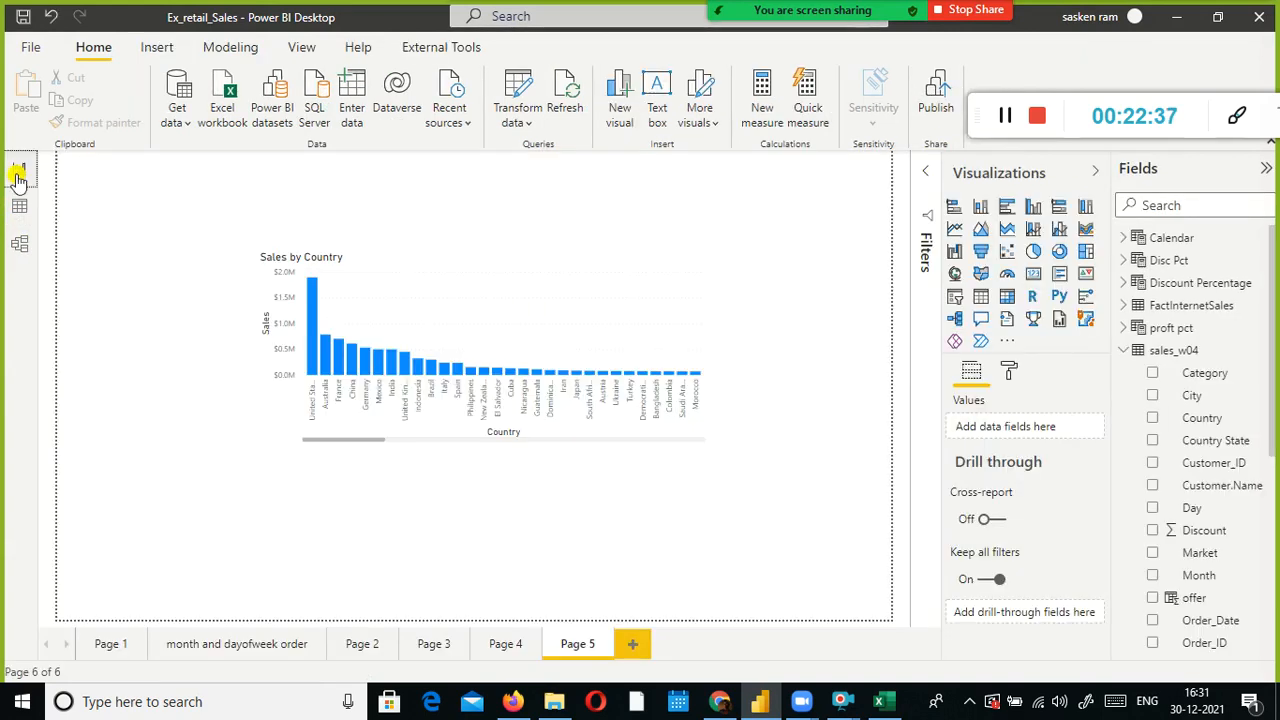
# Save a copy of the report as Ex_QueryParameter.pbix in the dat1 folder and check it in the recent reports list
pyautogui.click(30, 47)
pyautogui.click(66, 174)
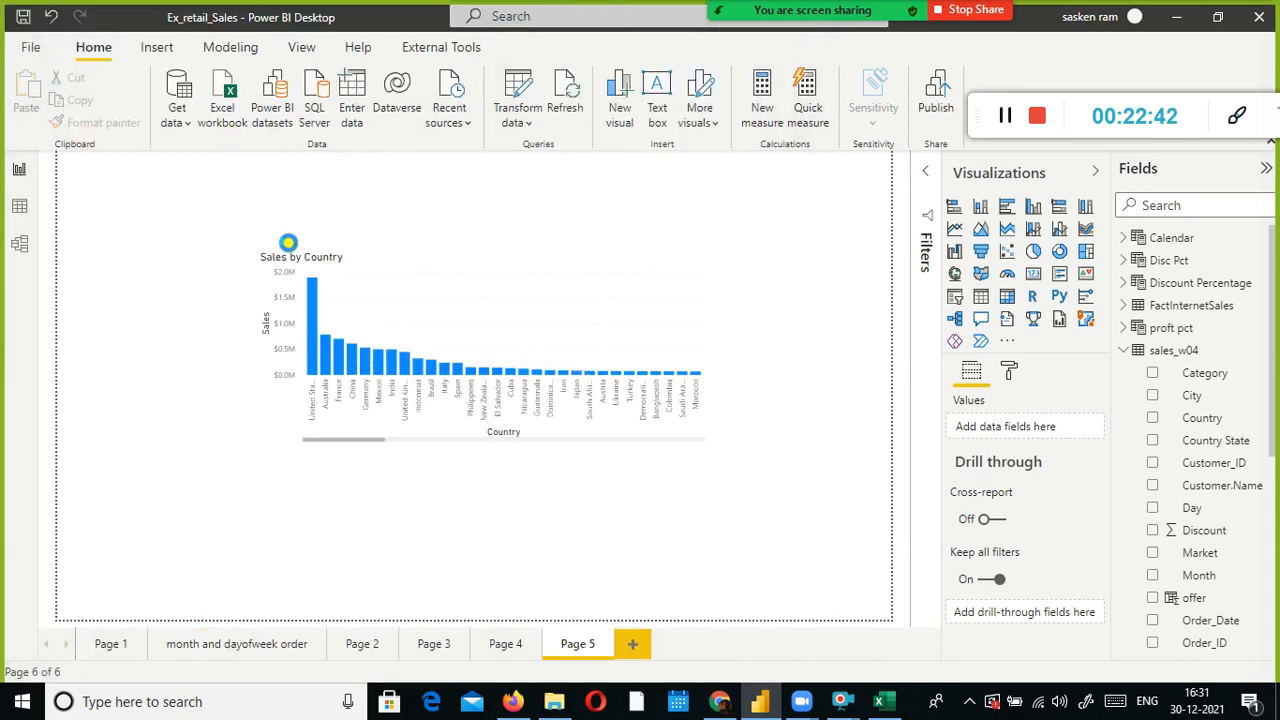
pyautogui.click(206, 201)
pyautogui.moveTo(200, 200); pyautogui.dragTo(86, 178)
pyautogui.press('BackSpace')
pyautogui.write('Ex_Quer')
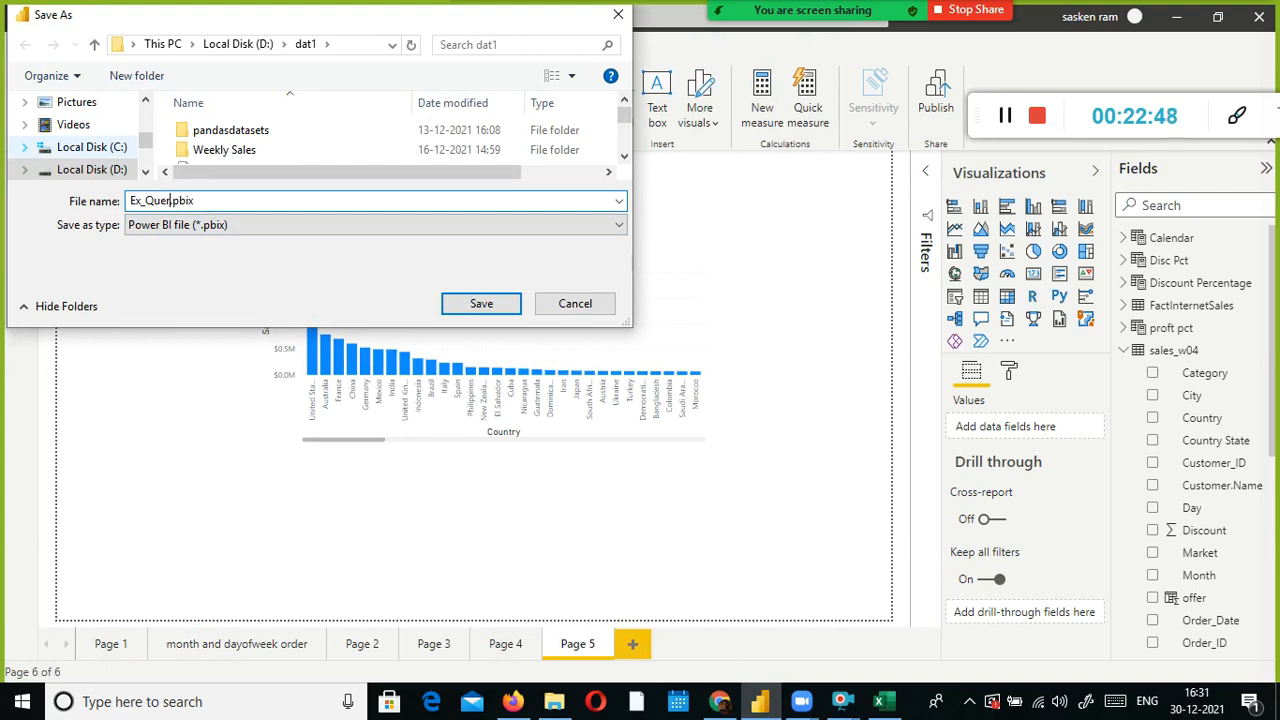
pyautogui.write('yParamet')
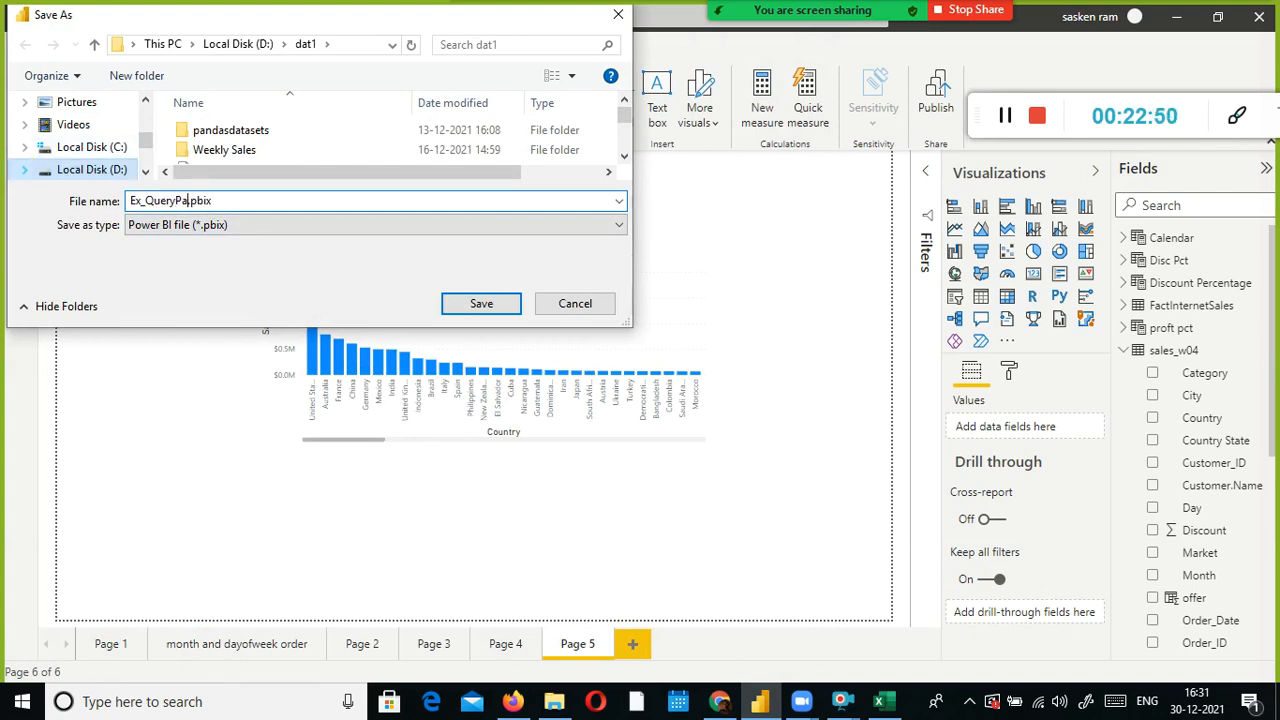
pyautogui.write('er')
pyautogui.press('Return')
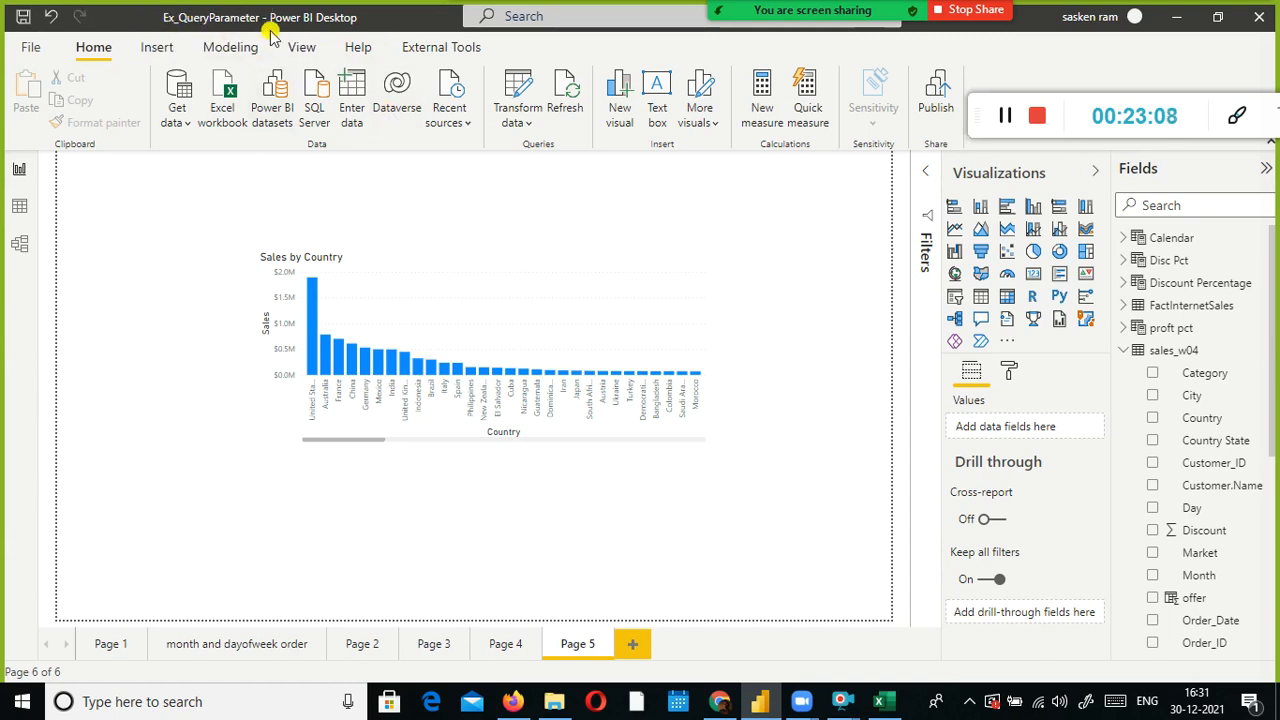
pyautogui.click(18, 47)
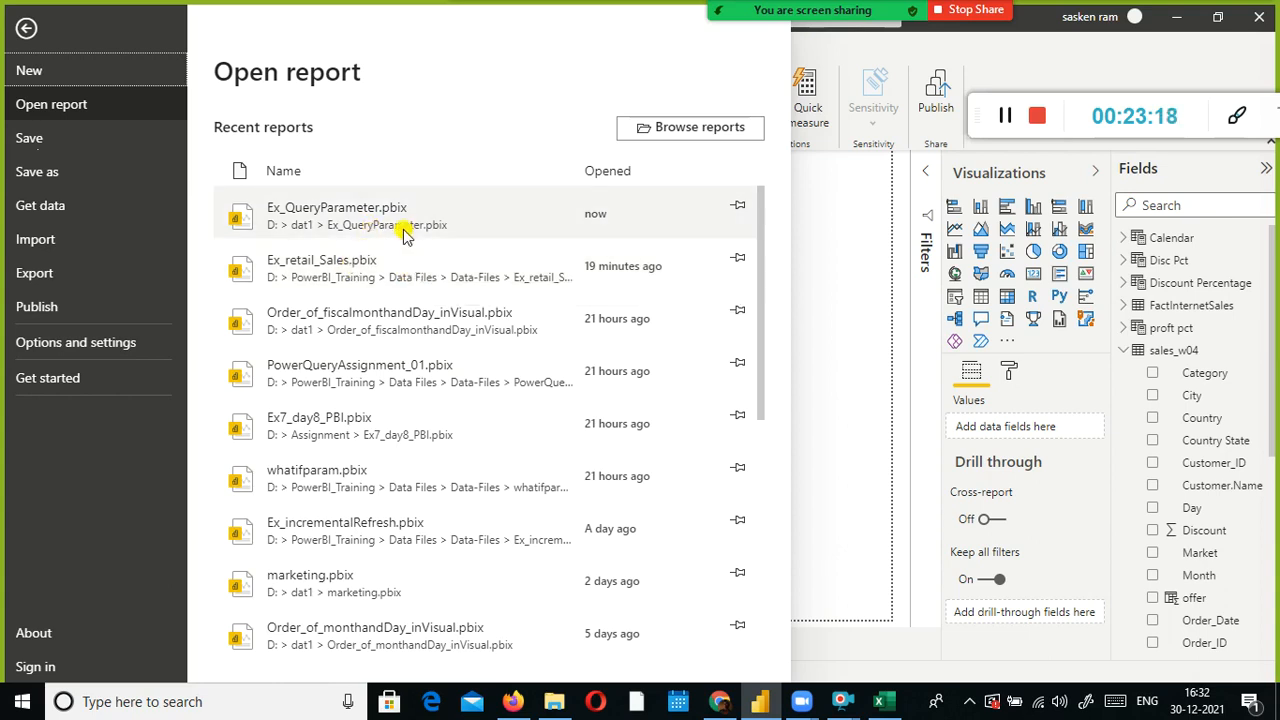
pyautogui.click(853, 260)
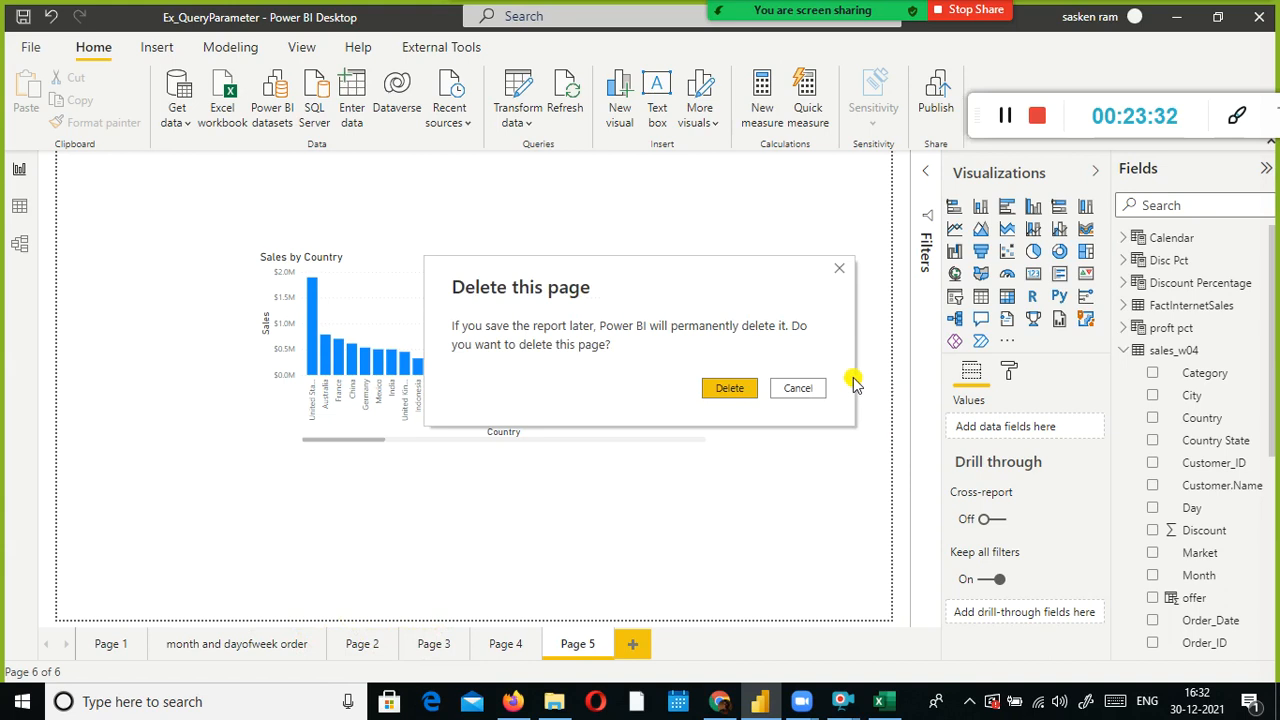
# Delete report pages 2, 3, 4, 5 and month and dayofweek order, keeping only Page 1
pyautogui.click(729, 388)
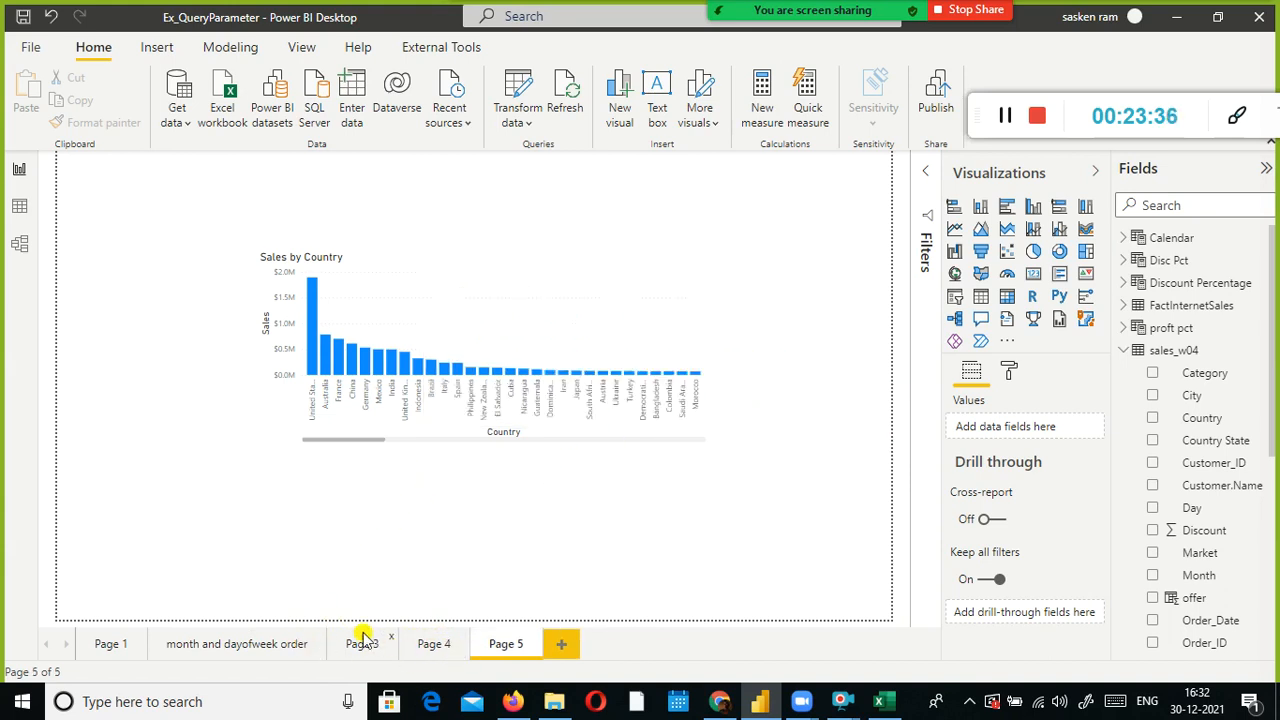
pyautogui.click(396, 643)
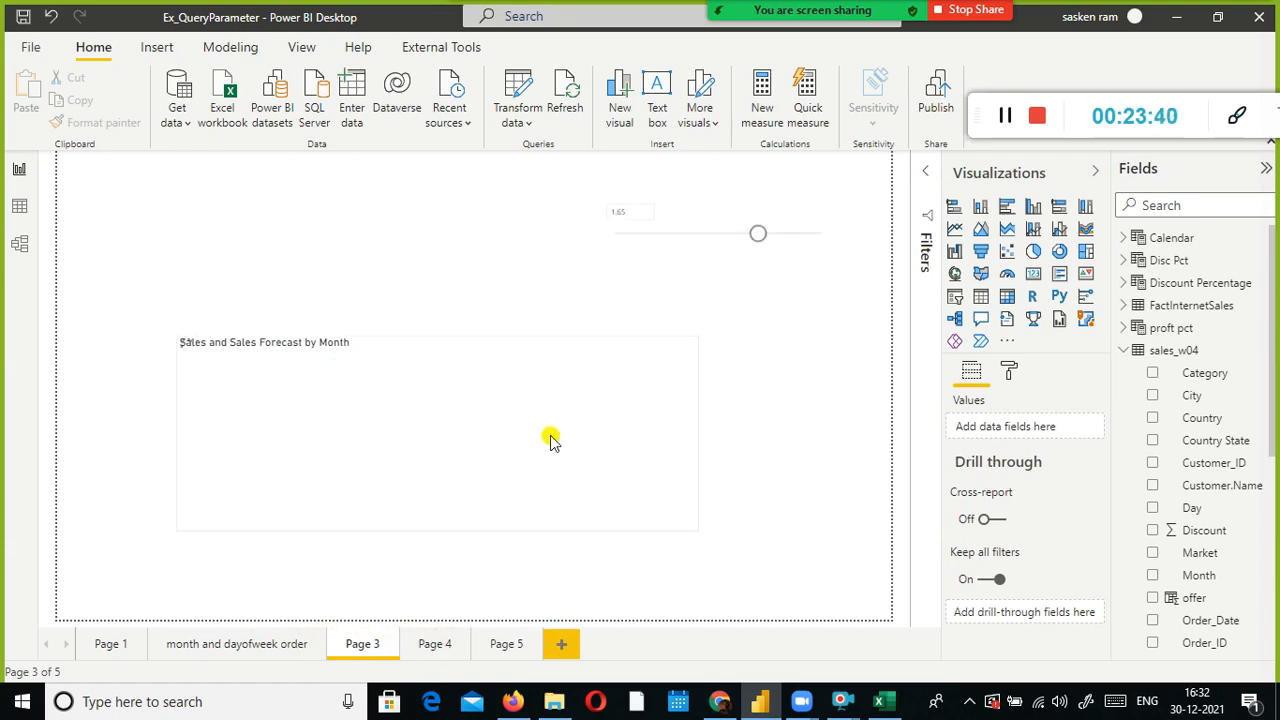
pyautogui.press('Delete')
pyautogui.click(732, 388)
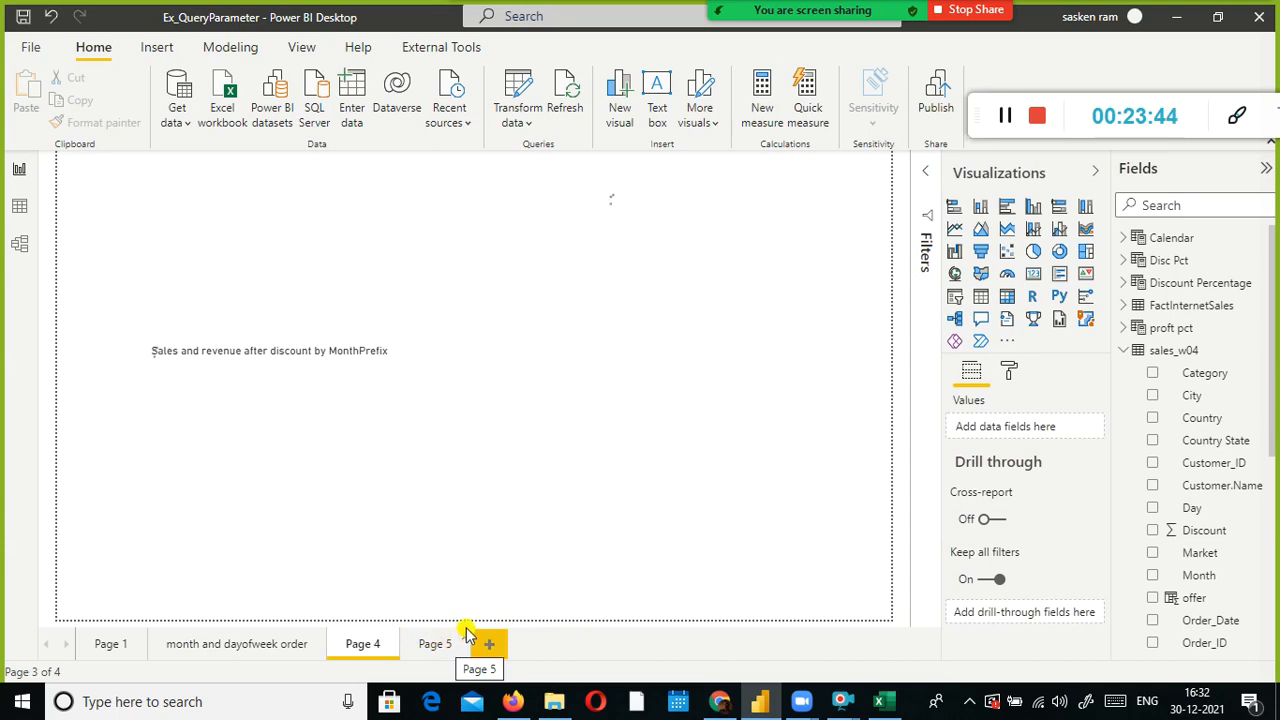
pyautogui.click(467, 643)
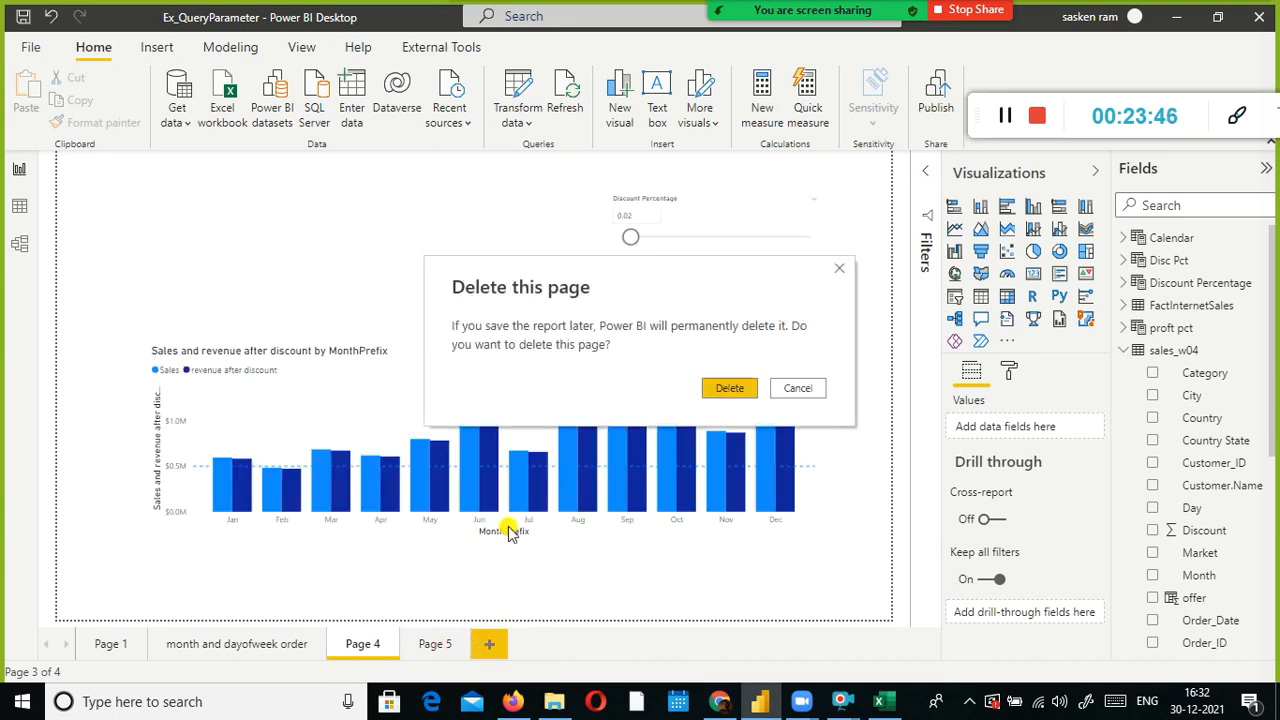
pyautogui.click(730, 390)
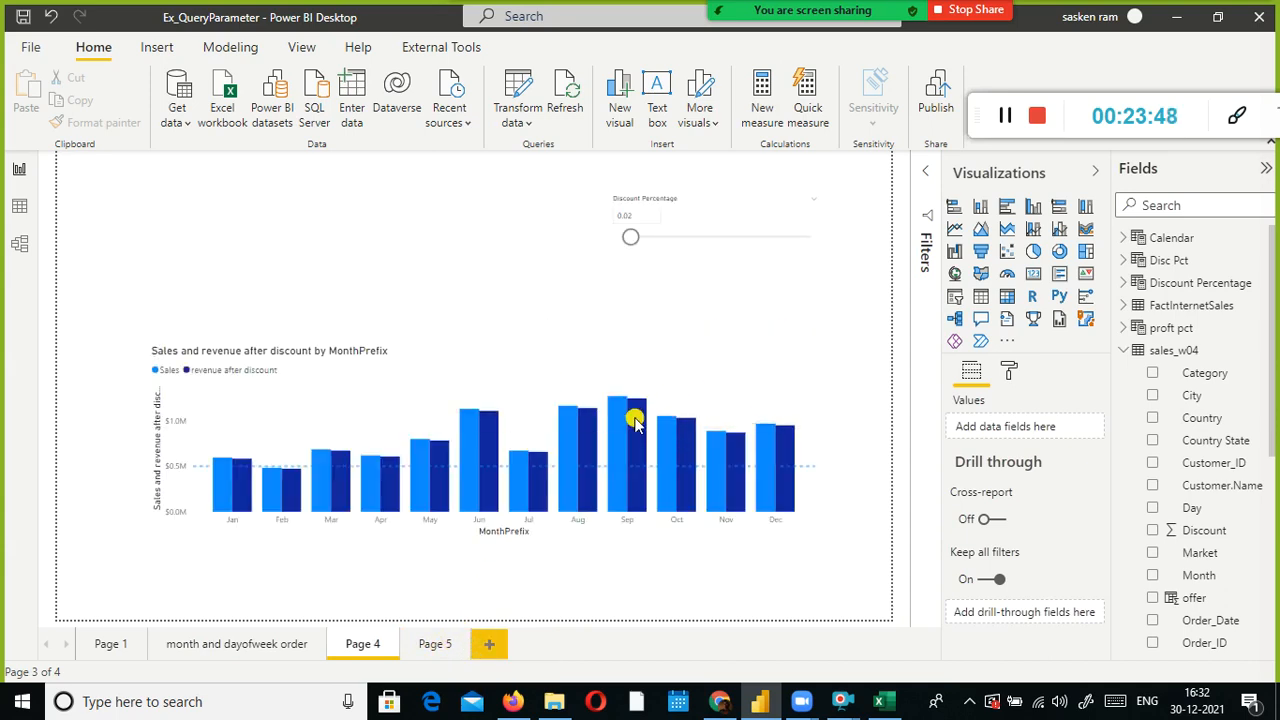
pyautogui.click(400, 637)
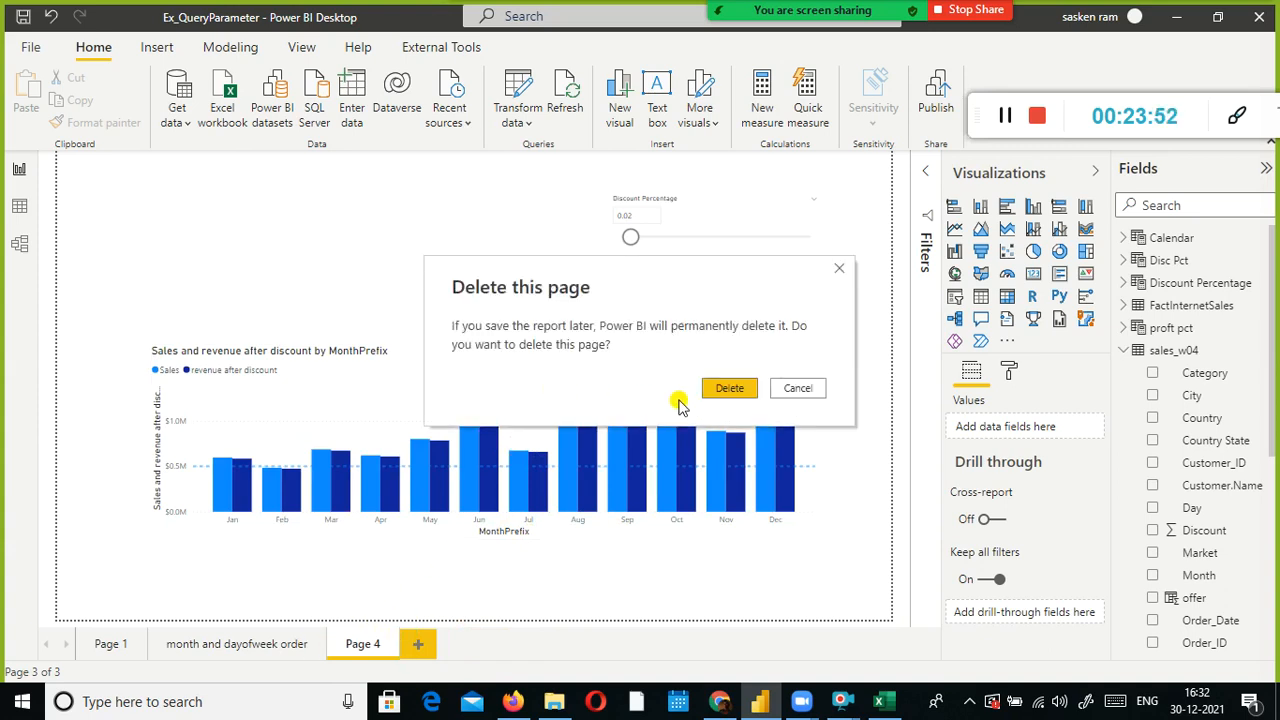
pyautogui.click(731, 391)
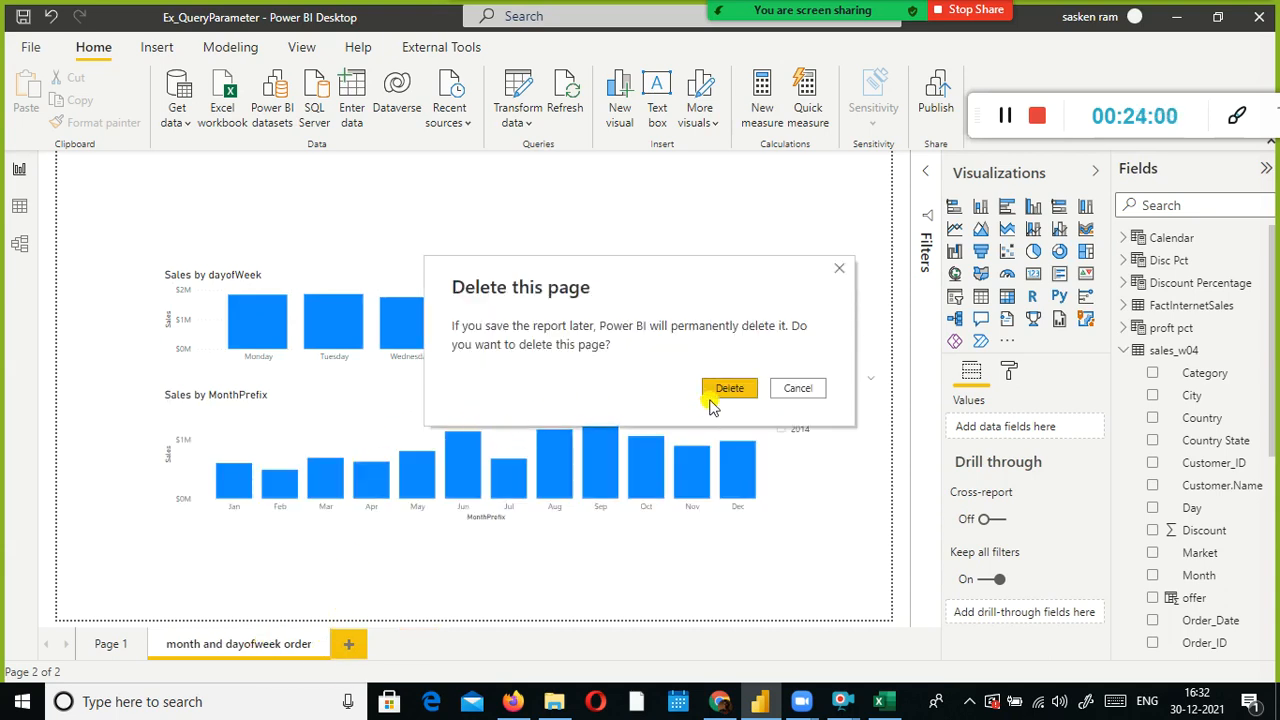
pyautogui.click(712, 398)
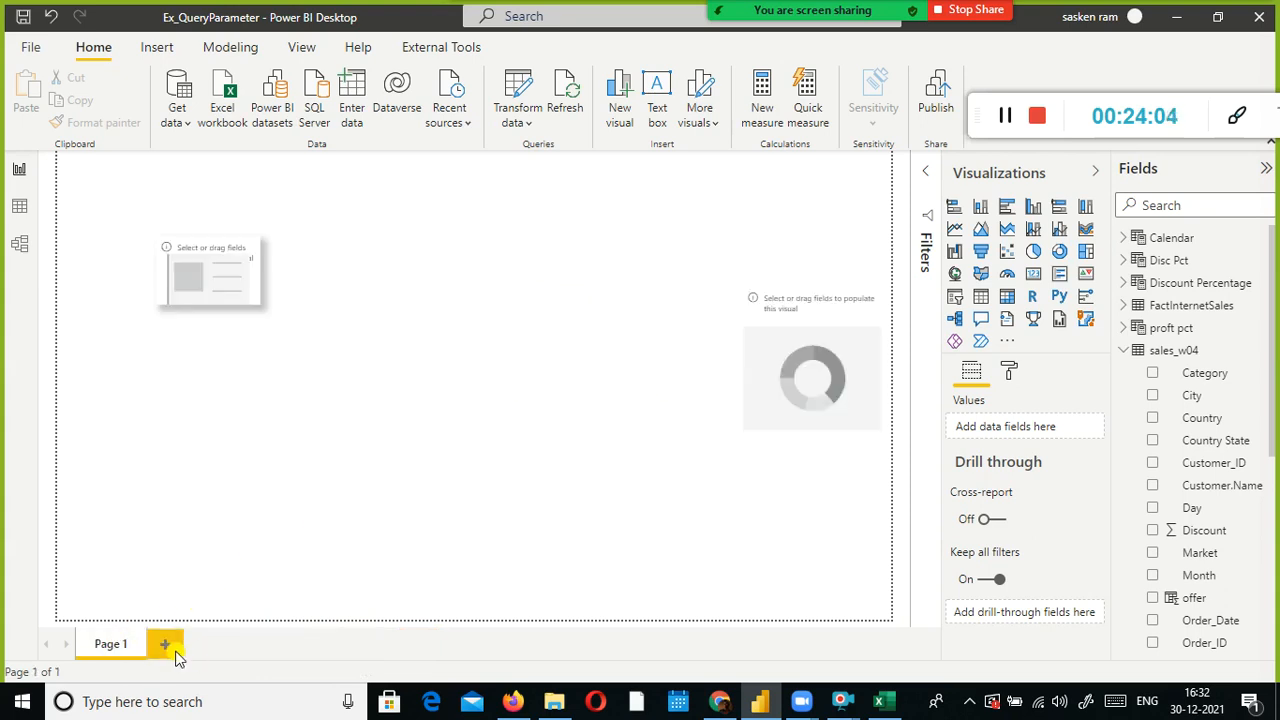
# Add a new report page and place an empty clustered column chart in the left half of its canvas
pyautogui.click(175, 652)
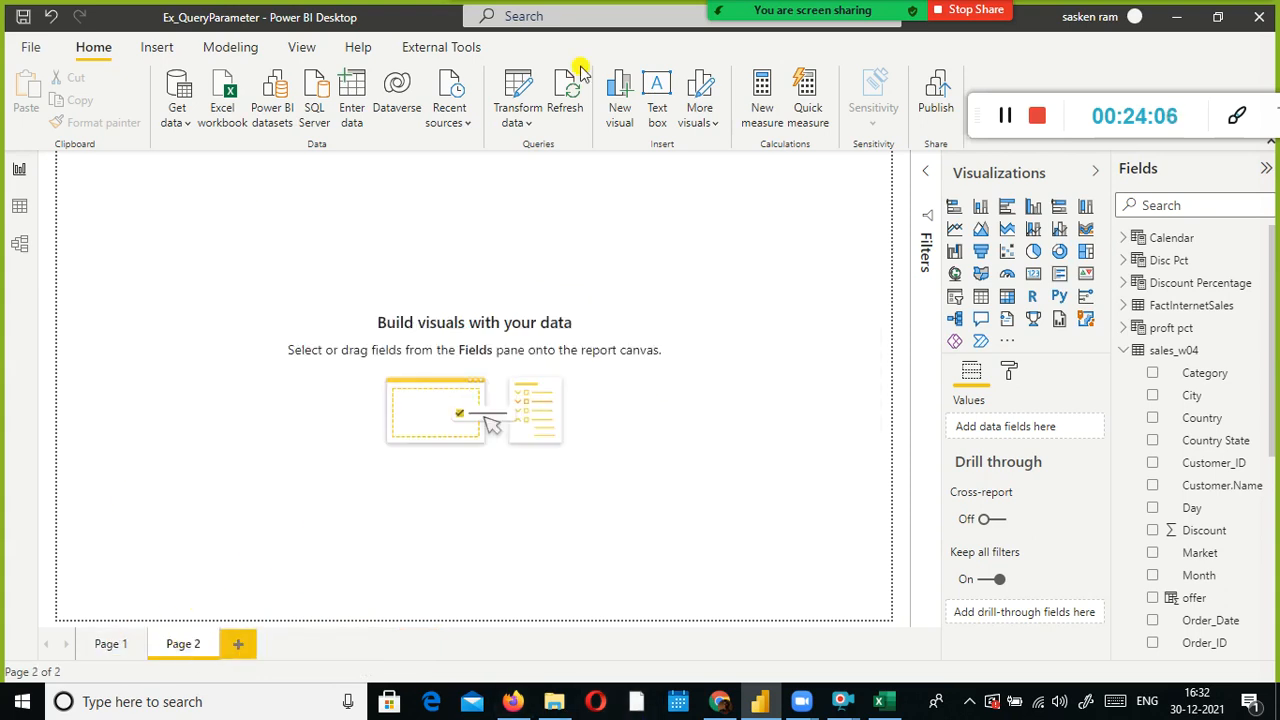
pyautogui.click(1033, 208)
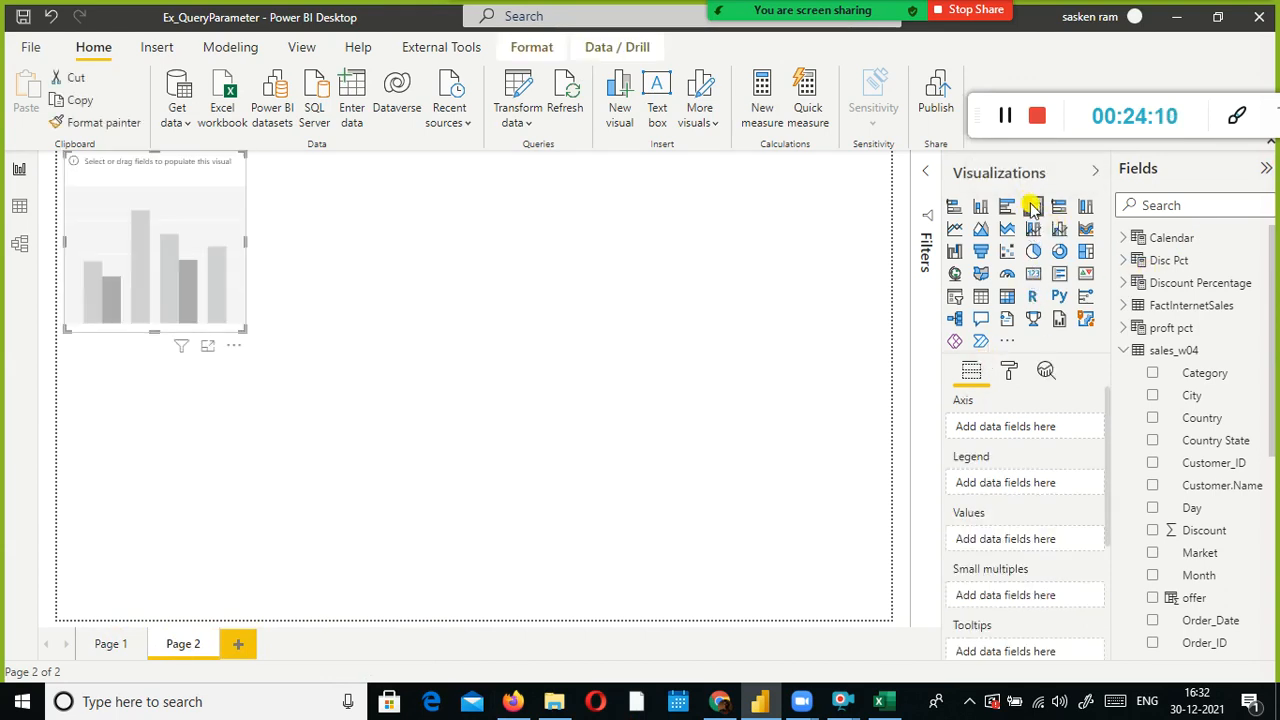
pyautogui.moveTo(168, 188); pyautogui.dragTo(306, 309)
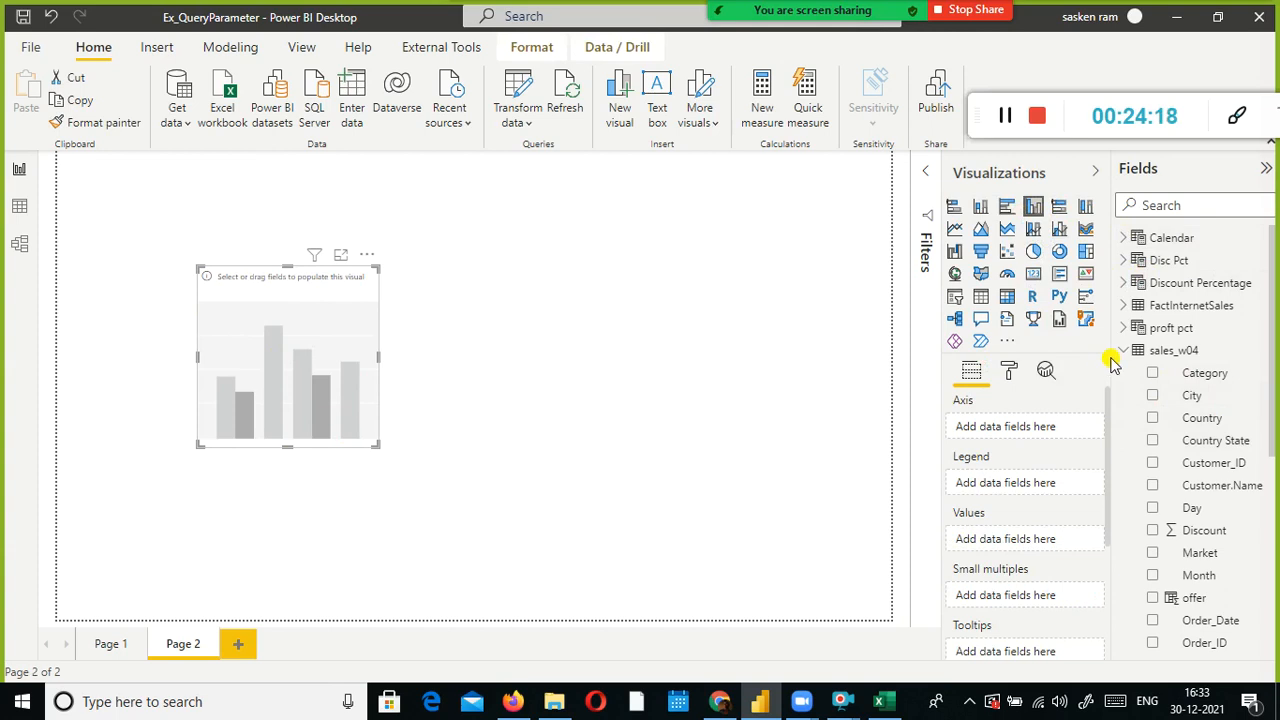
# Plot Sales by Region from sales_w04 in the clustered column chart
pyautogui.click(1172, 352)
pyautogui.scroll(-8, 1213, 440)
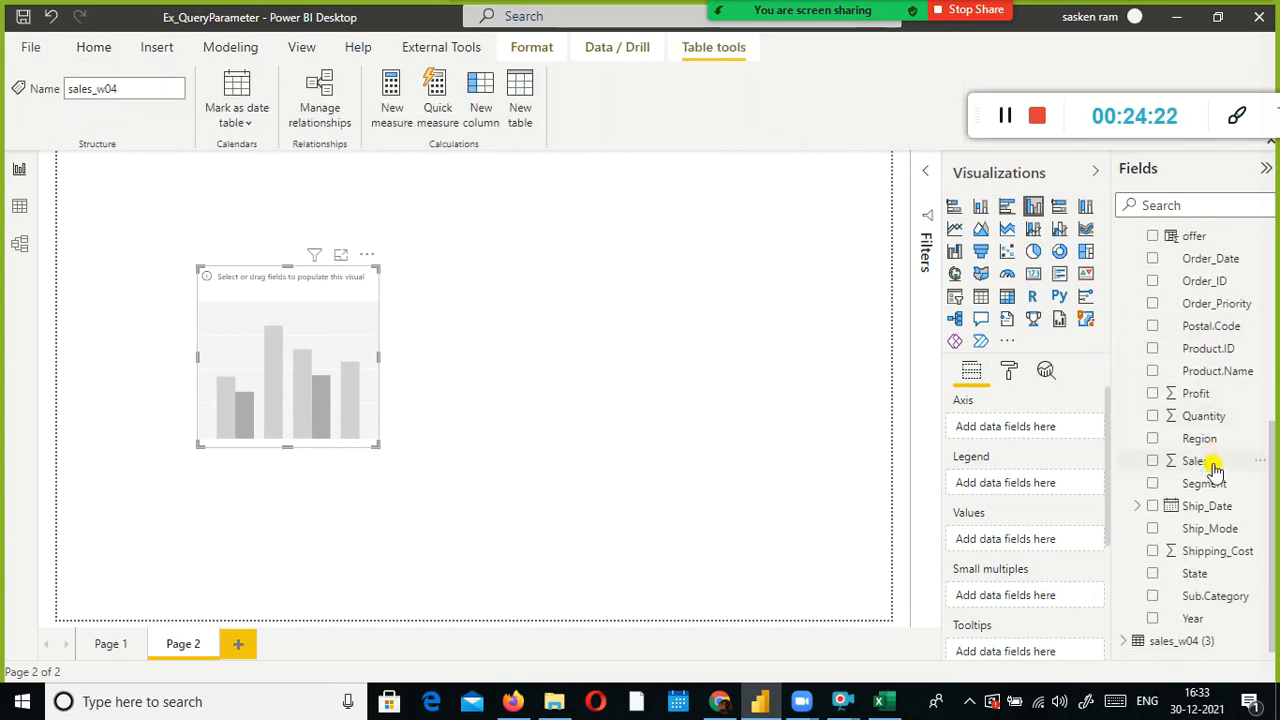
pyautogui.moveTo(1193, 463); pyautogui.dragTo(308, 360)
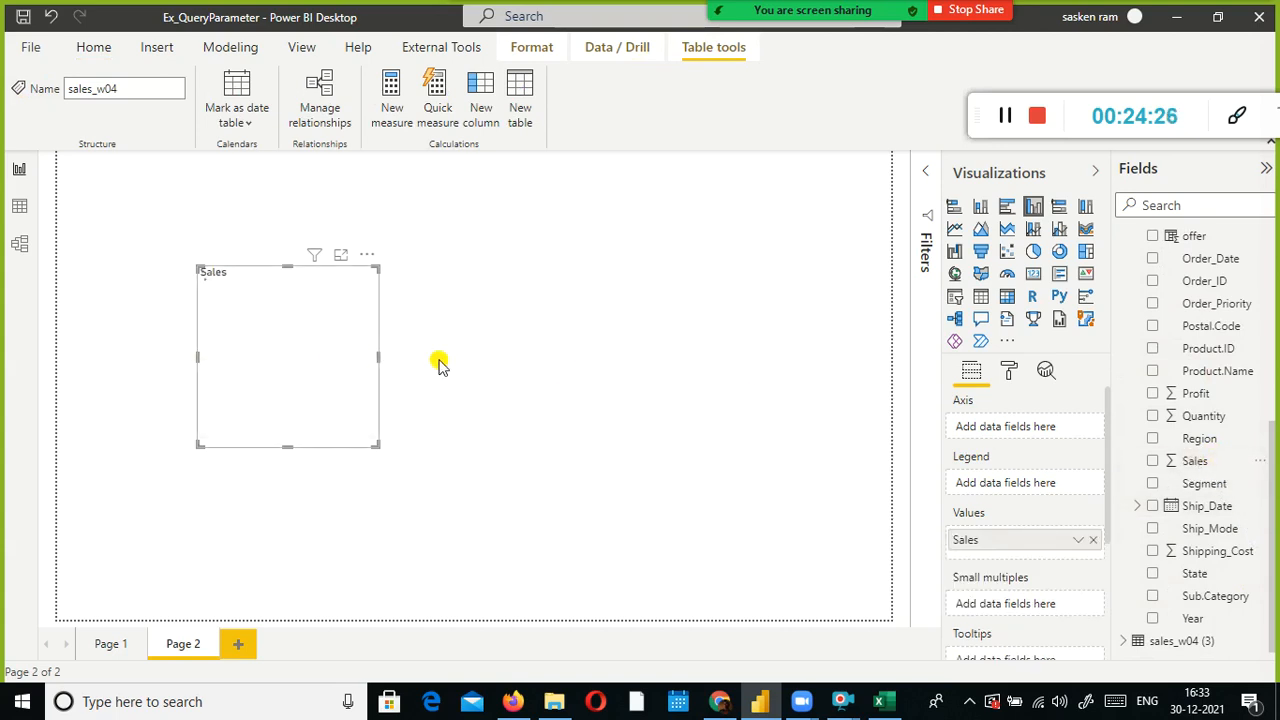
pyautogui.scroll(5, 1240, 405)
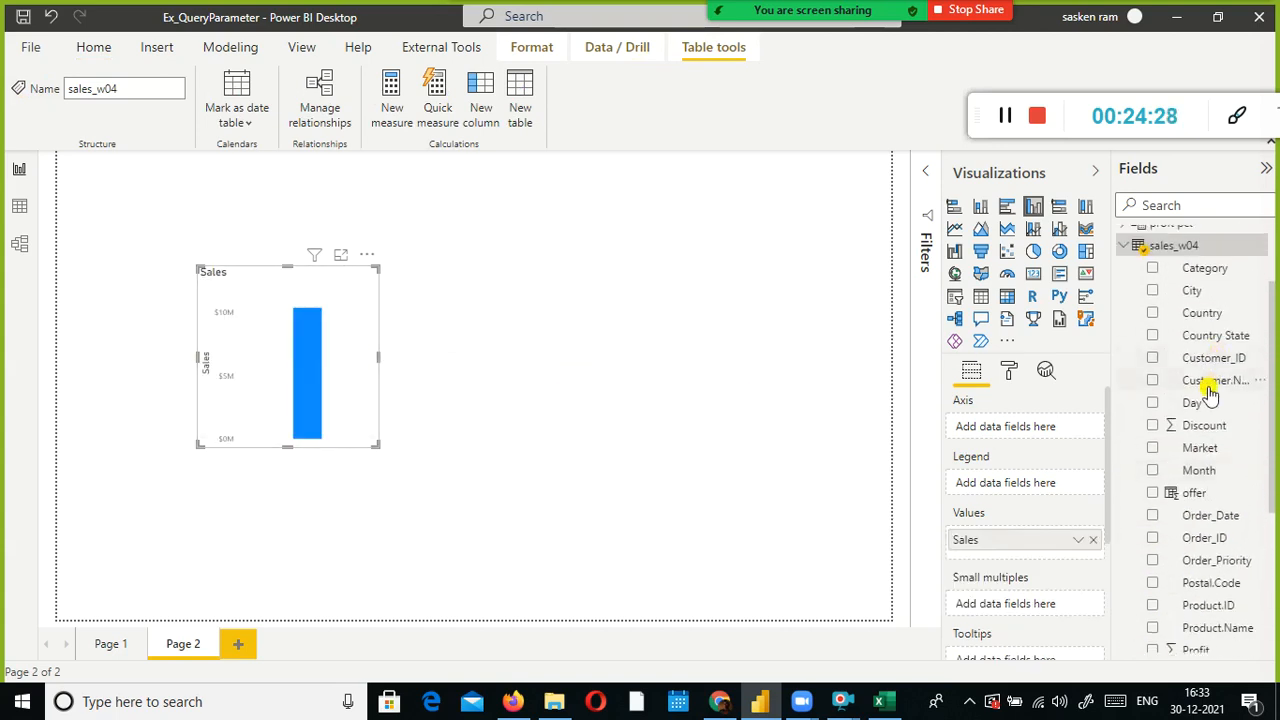
pyautogui.scroll(-3, 1265, 426)
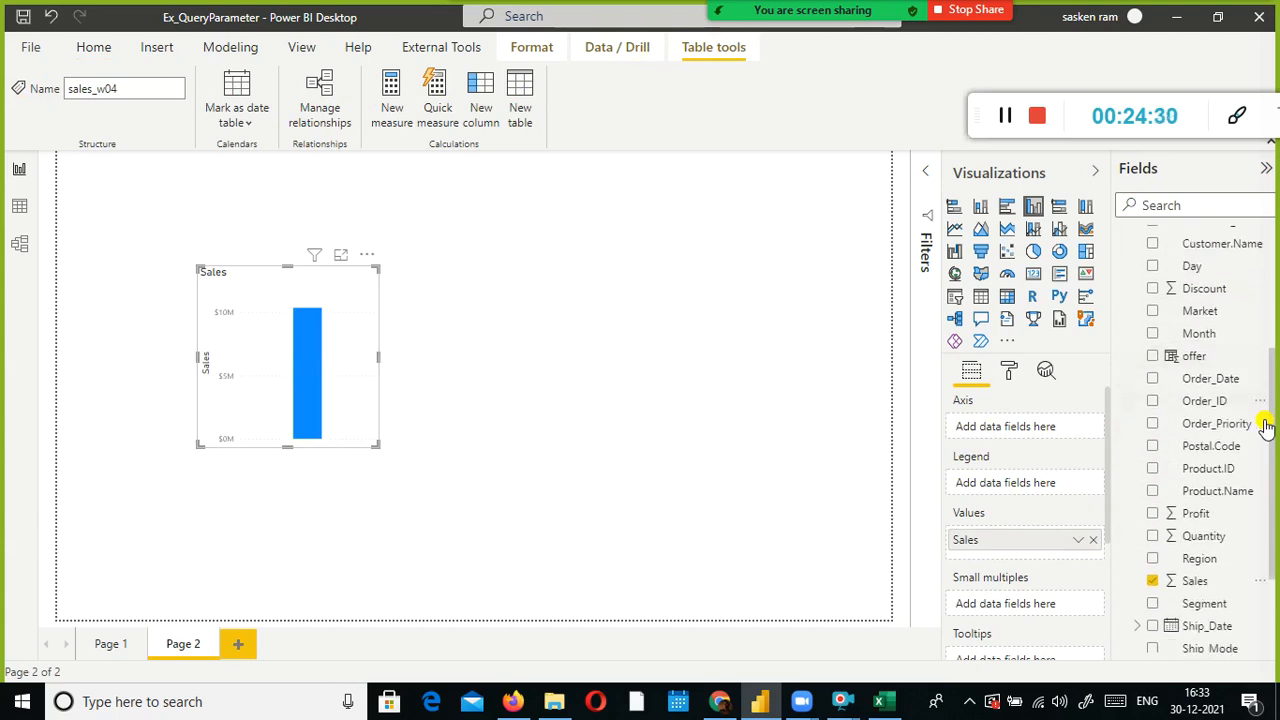
pyautogui.scroll(-2, 1262, 427)
pyautogui.moveTo(1199, 503); pyautogui.dragTo(305, 322)
# Widen the Sales by Region chart across most of the page, shift it slightly left, and save the report
pyautogui.moveTo(378, 358); pyautogui.dragTo(857, 357)
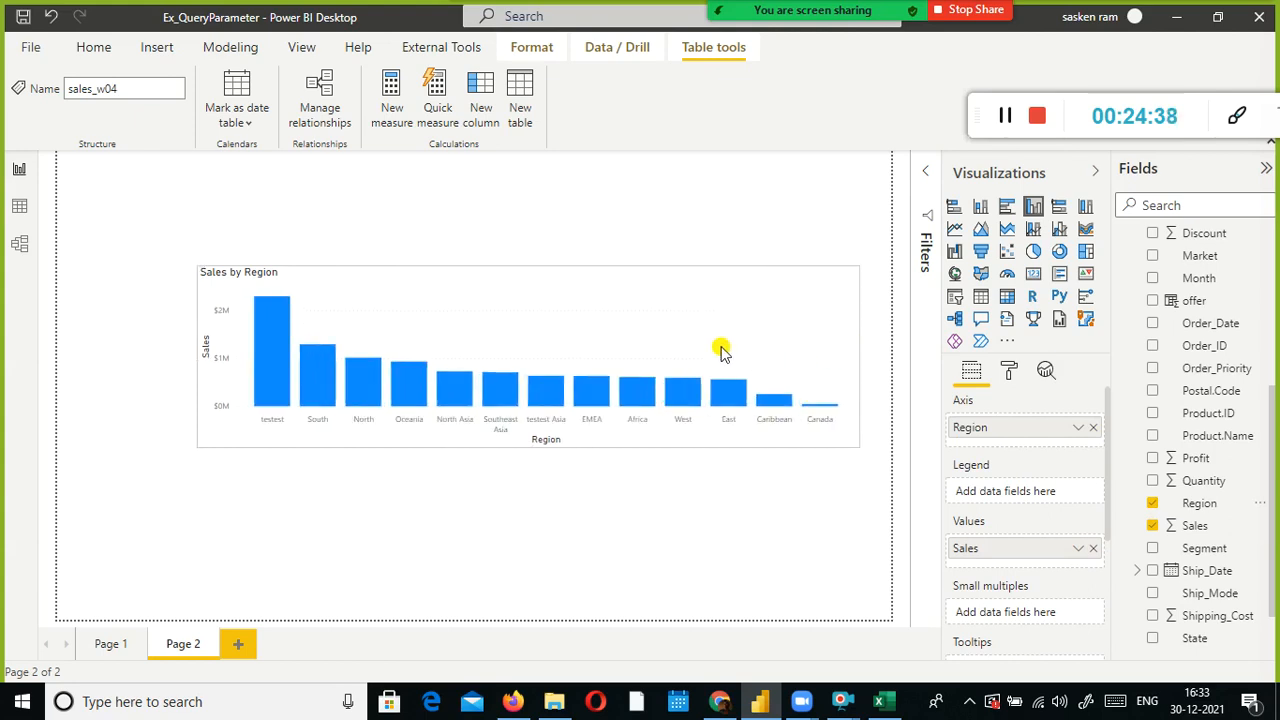
pyautogui.moveTo(723, 349); pyautogui.dragTo(660, 354)
pyautogui.click(528, 582)
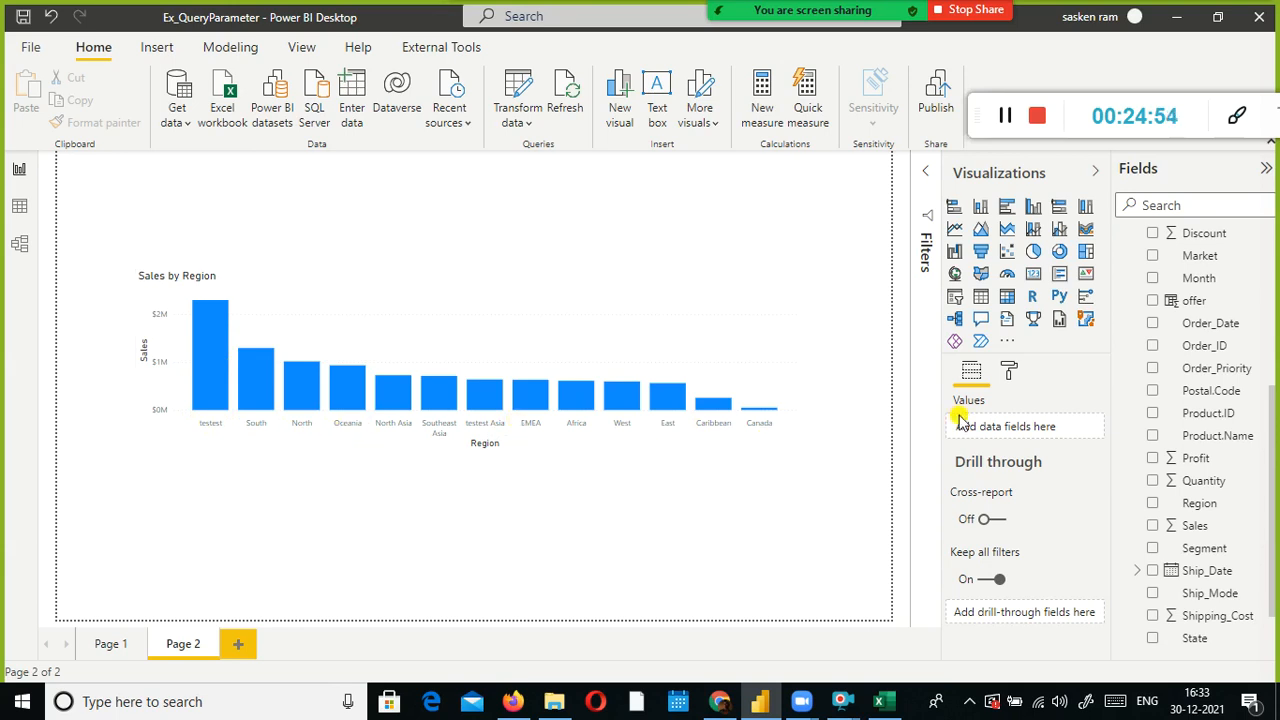
pyautogui.click(31, 47)
pyautogui.click(40, 136)
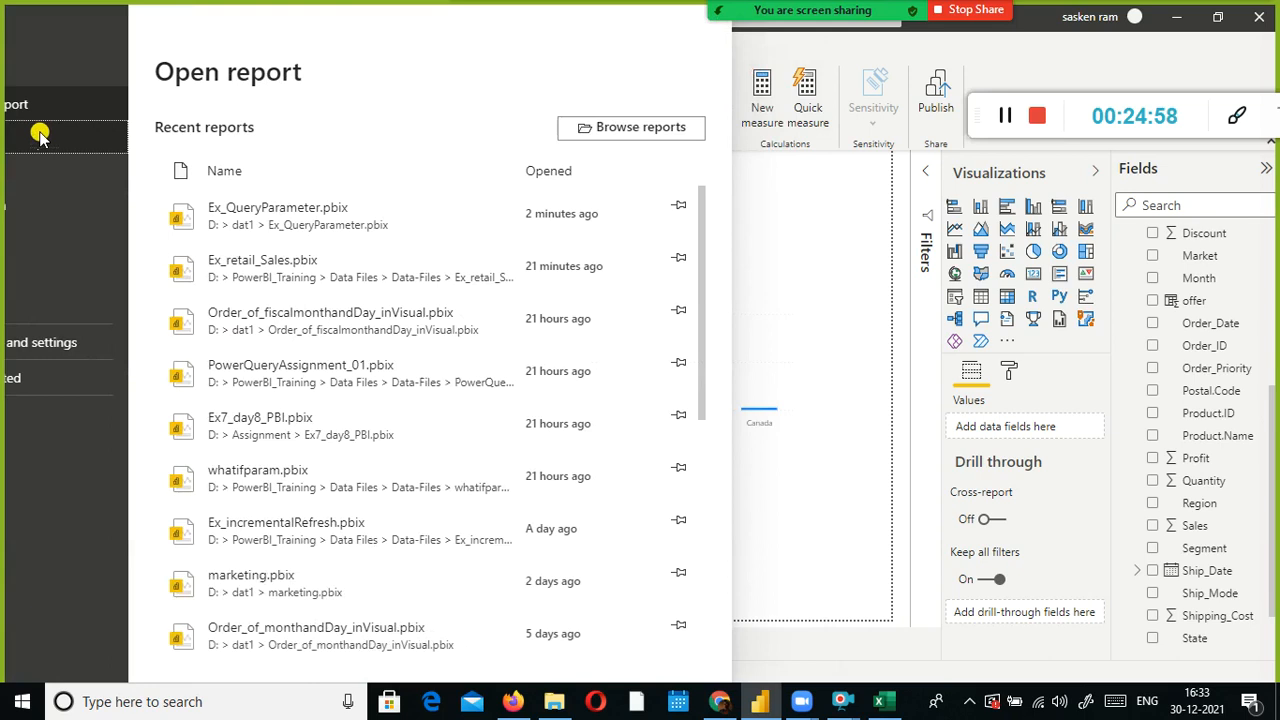
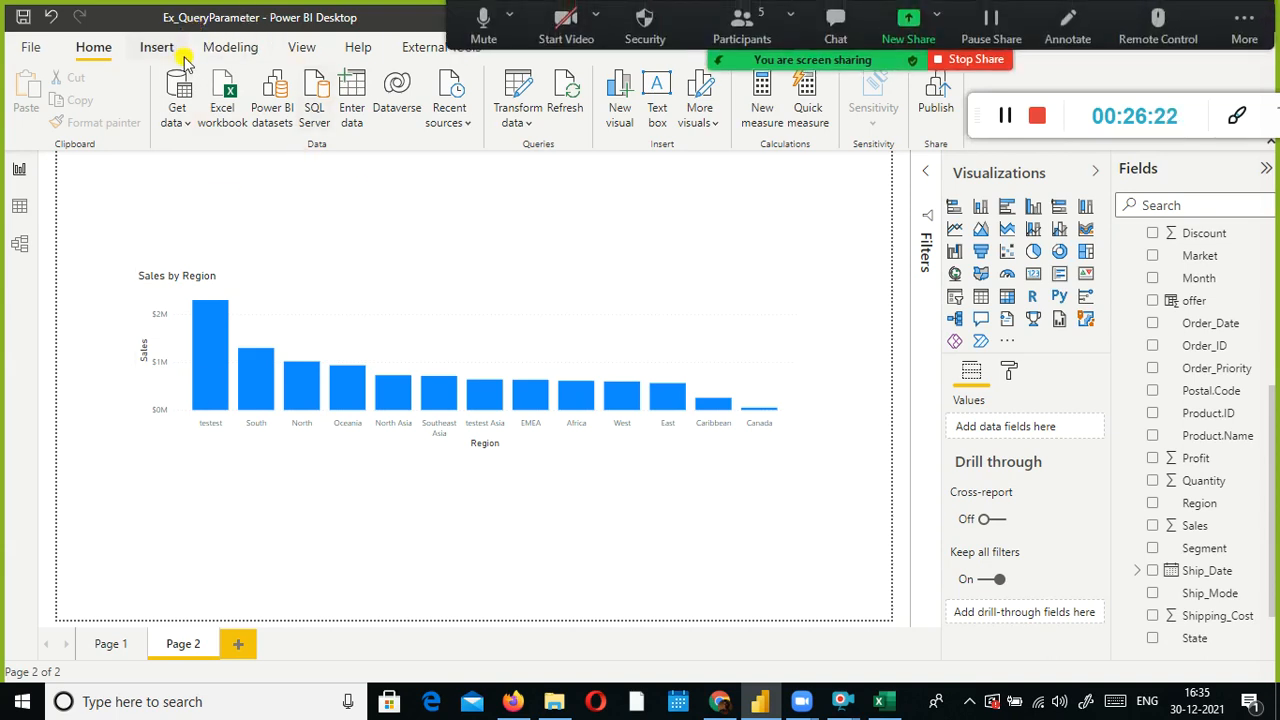
# Open Power Query Editor from the report and admit the waiting participant to the meeting
pyautogui.click(519, 128)
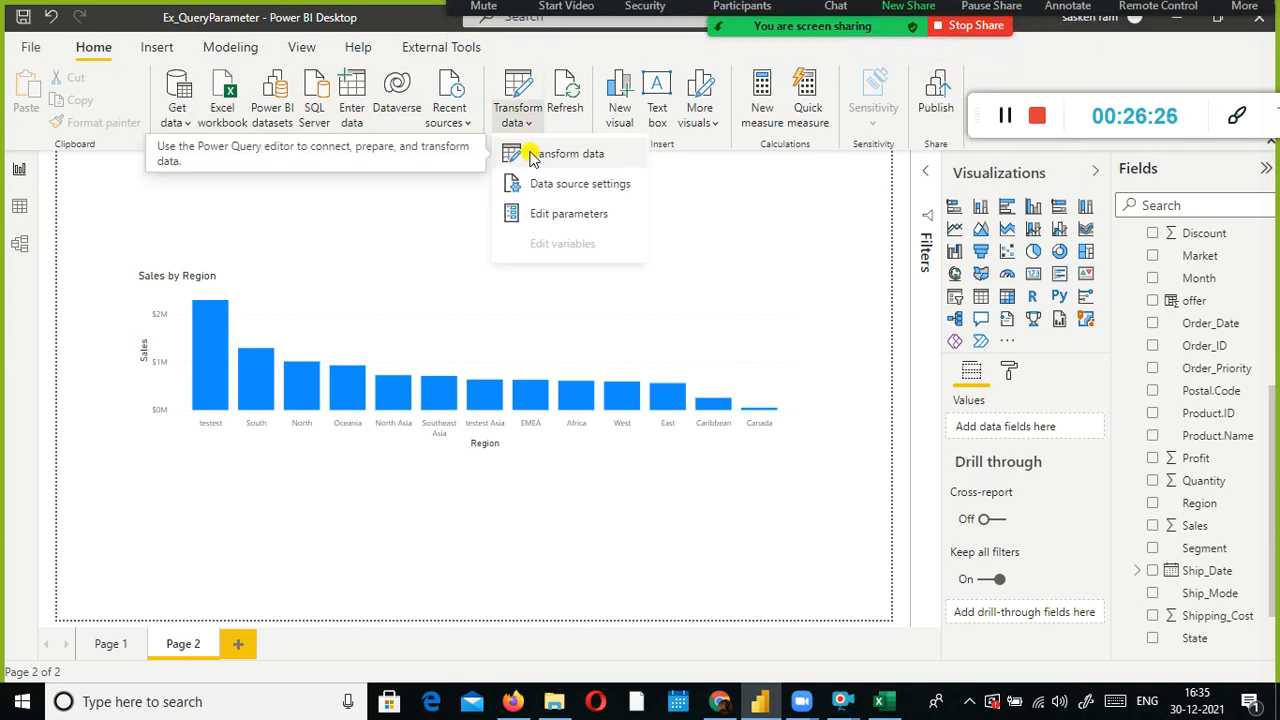
pyautogui.click(533, 156)
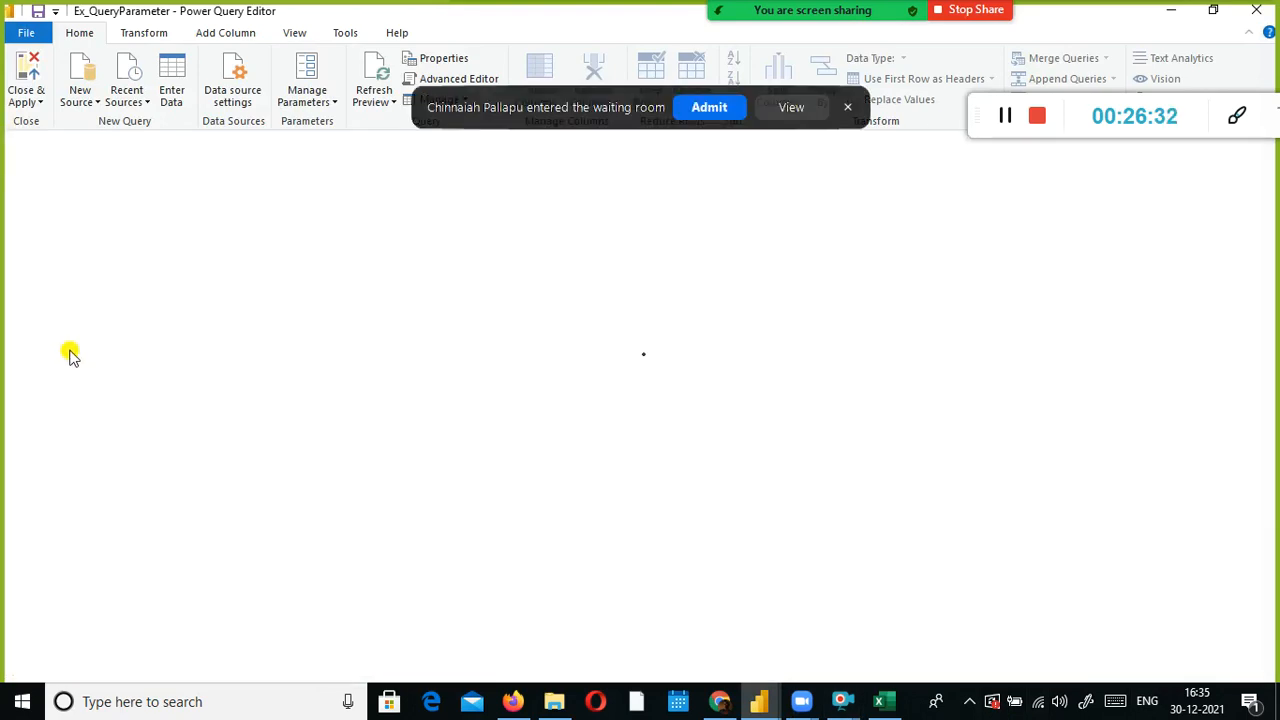
pyautogui.click(708, 107)
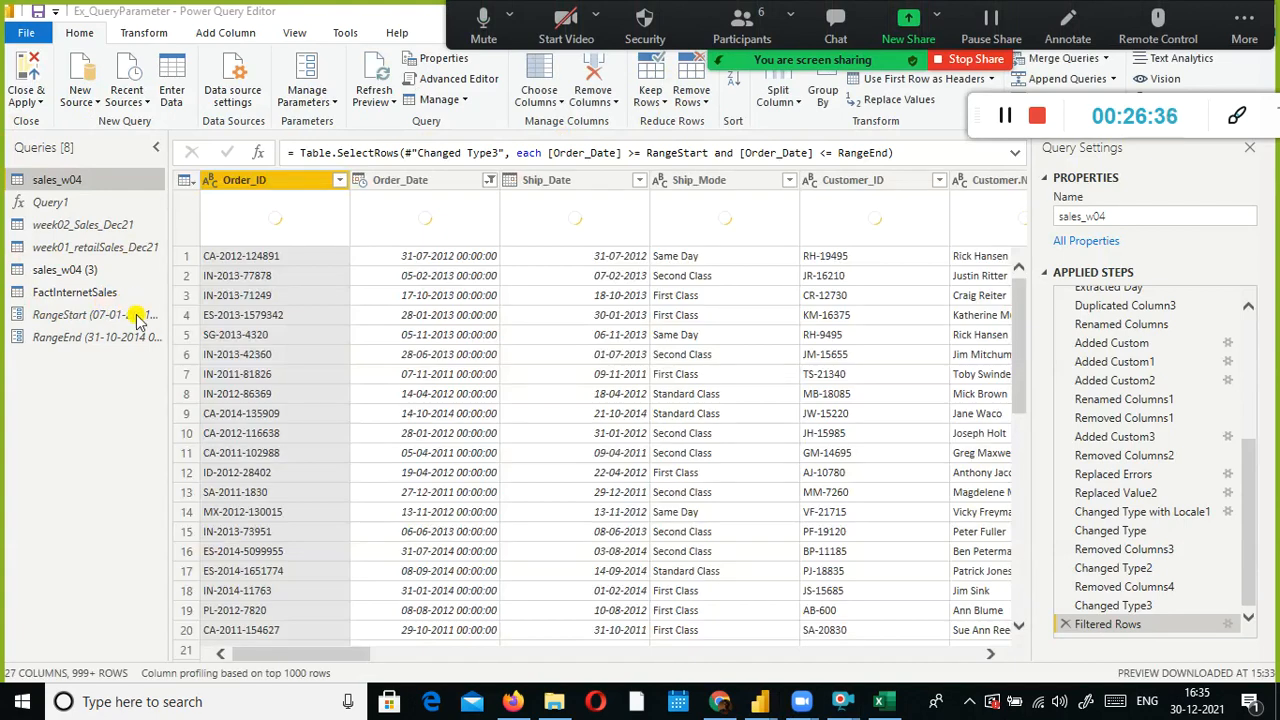
# Try to delete the RangeStart parameter from the queries
pyautogui.rightClick(113, 322)
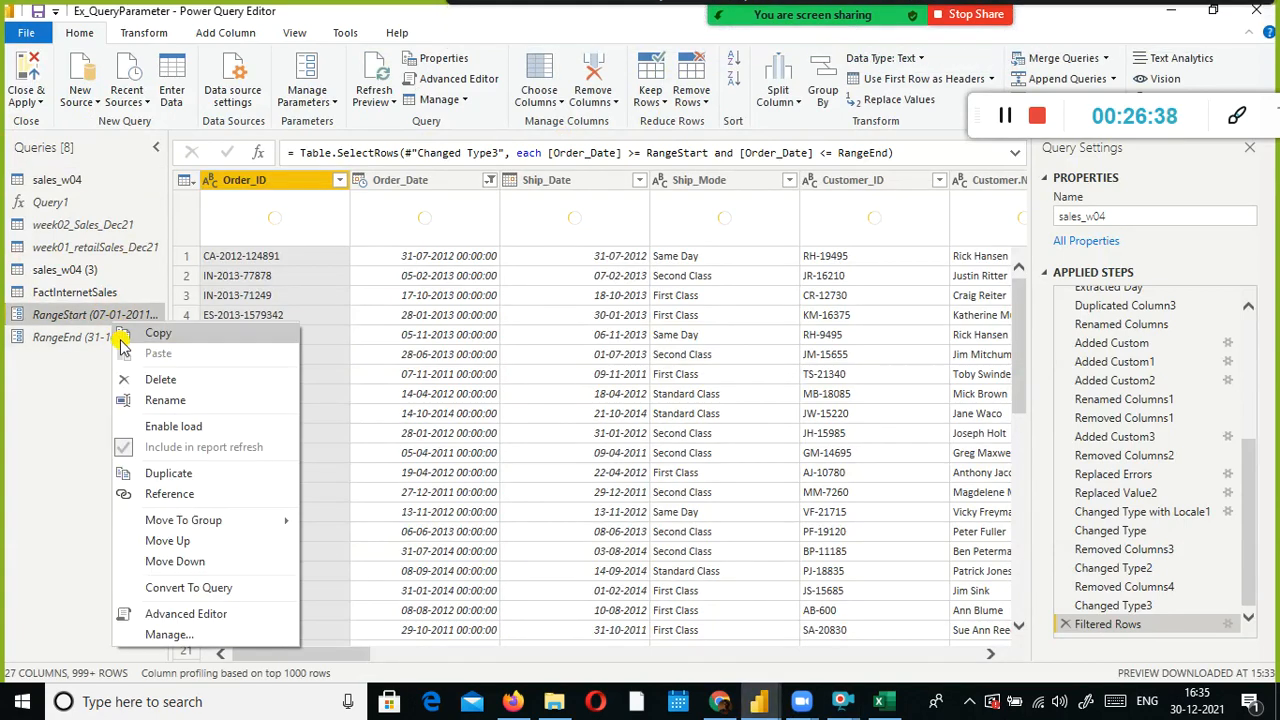
pyautogui.click(205, 384)
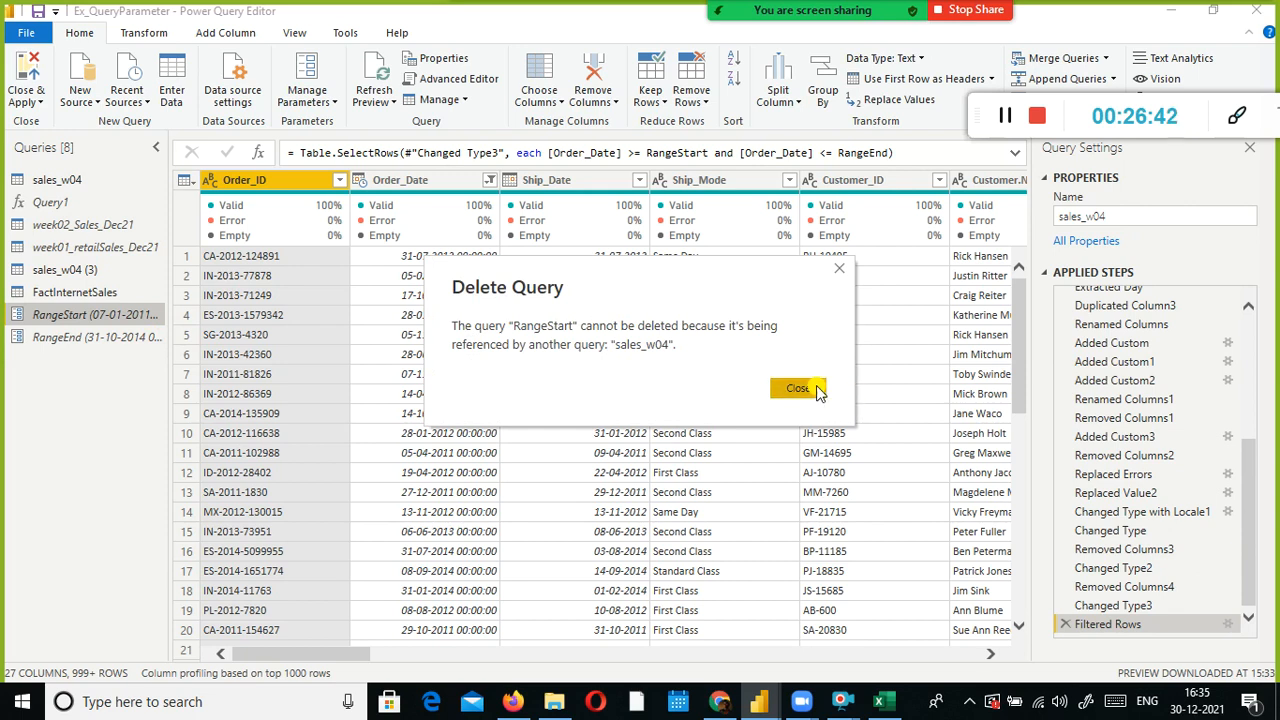
pyautogui.click(812, 389)
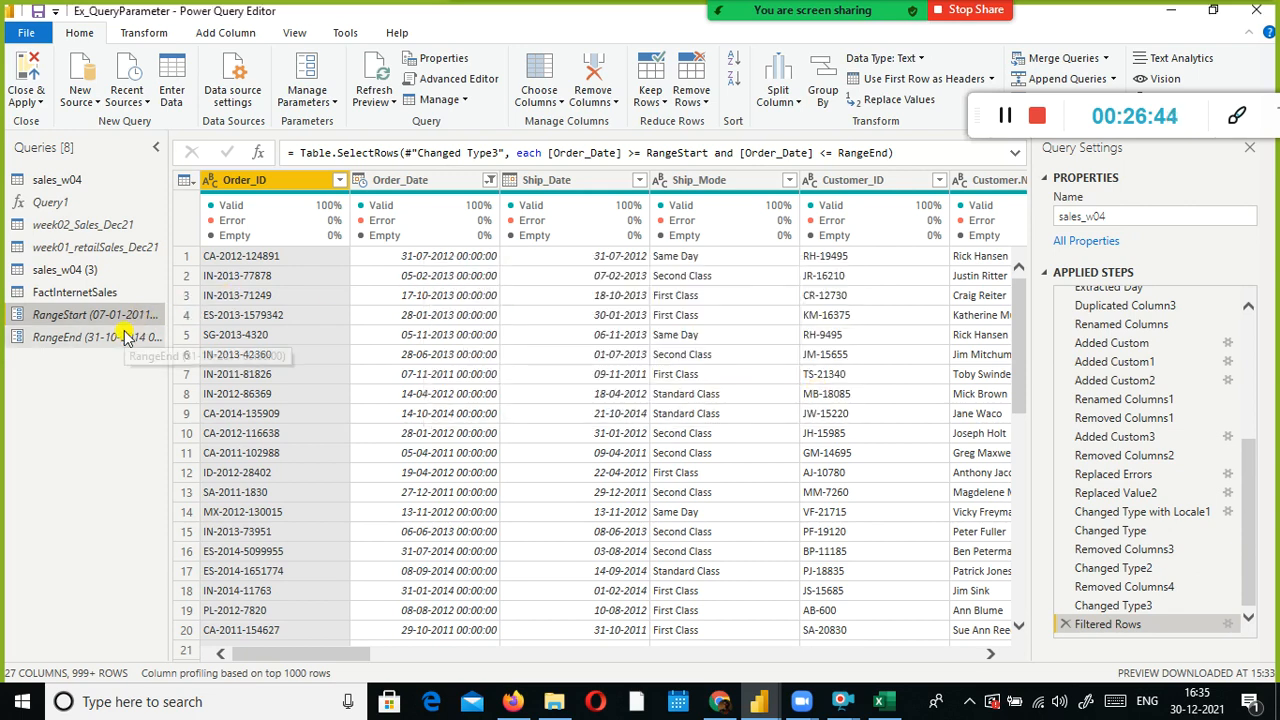
# Try to delete the RangeStart parameter again, as well as the Query1 function
pyautogui.rightClick(120, 316)
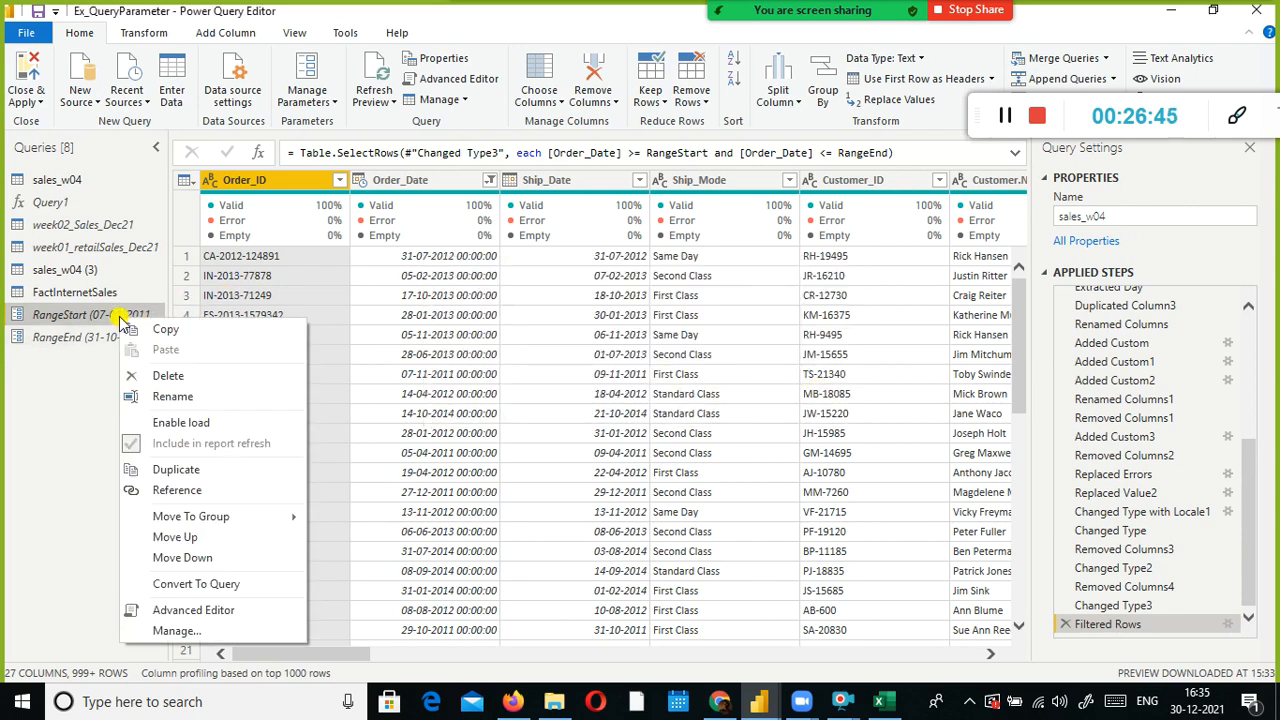
pyautogui.click(168, 375)
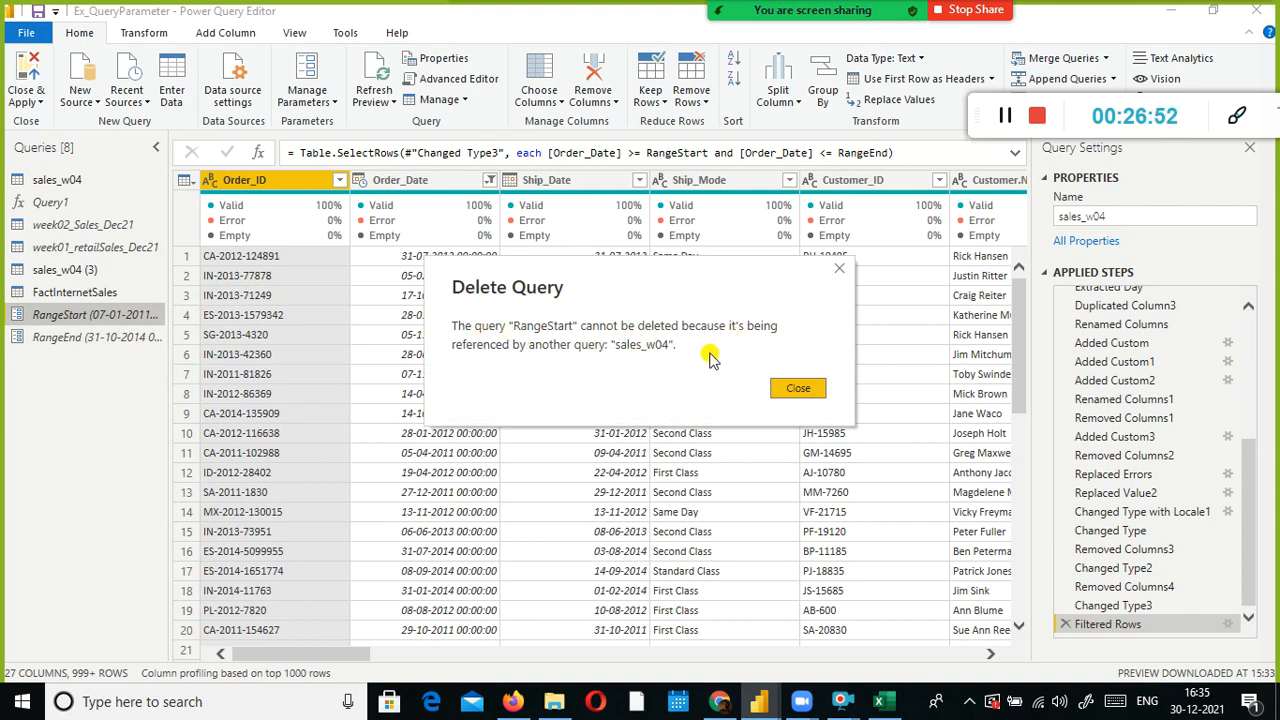
pyautogui.click(797, 389)
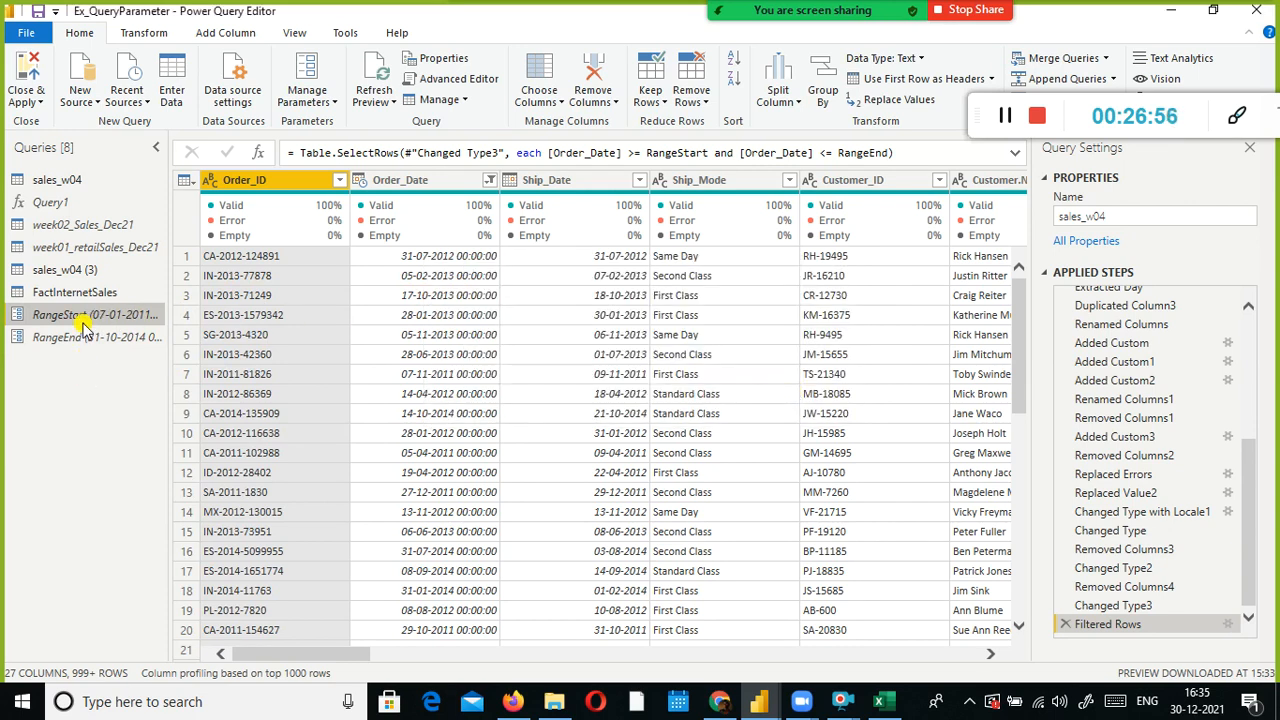
pyautogui.click(50, 204)
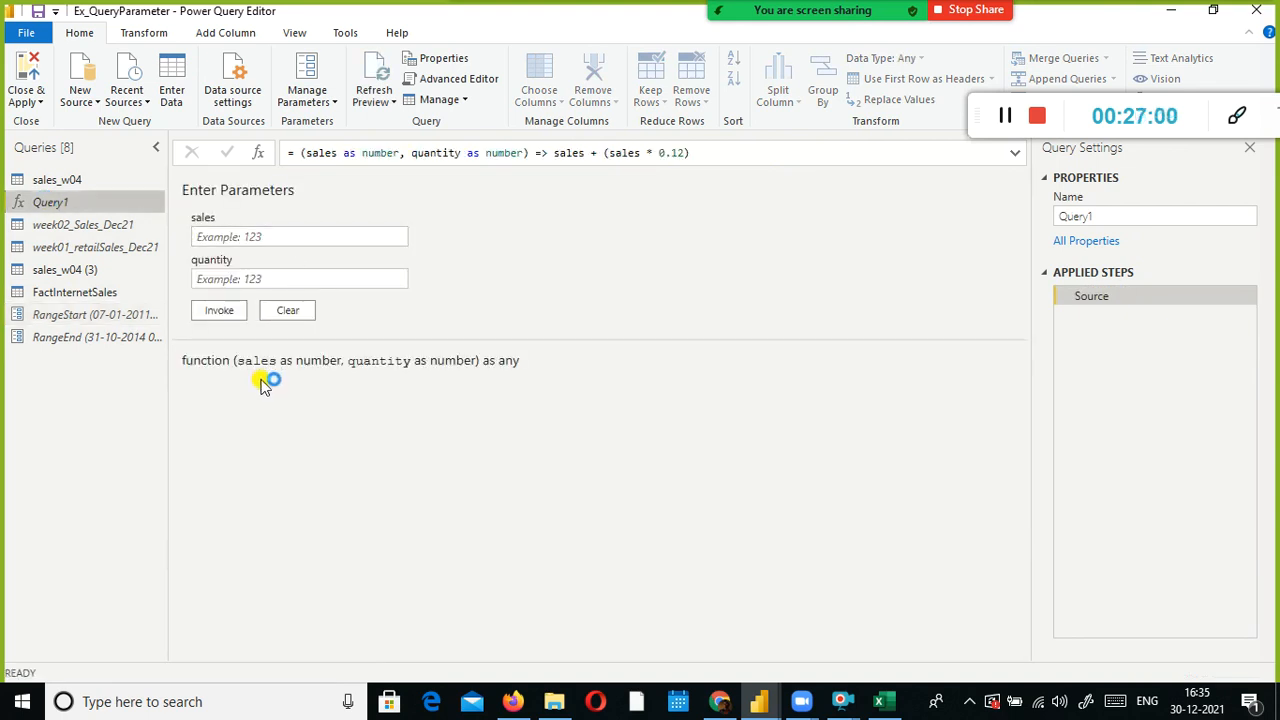
pyautogui.rightClick(50, 205)
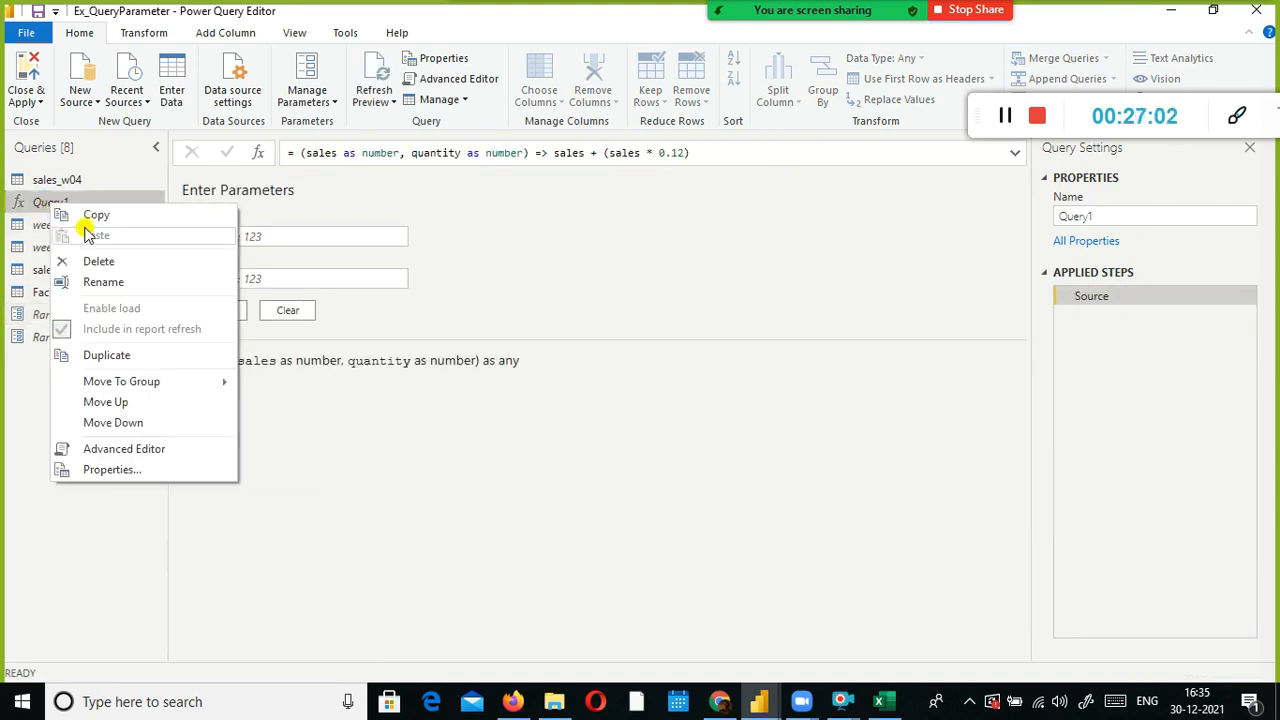
pyautogui.click(104, 262)
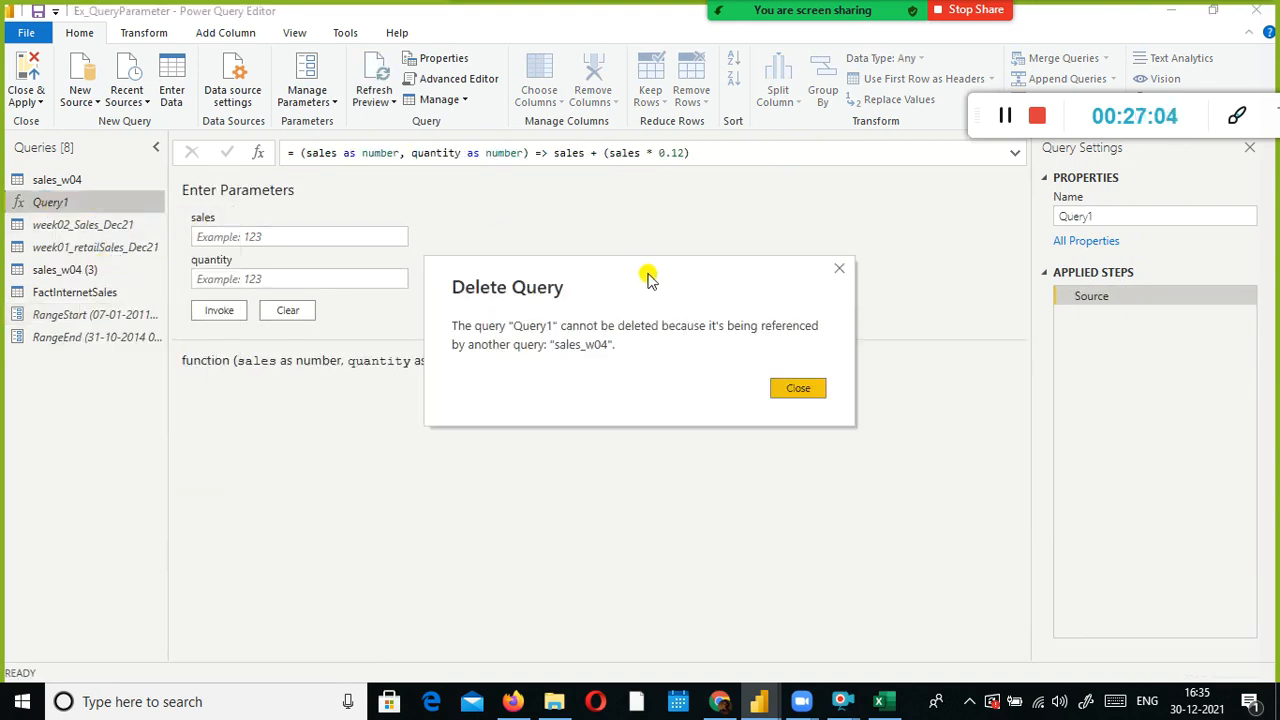
pyautogui.click(798, 388)
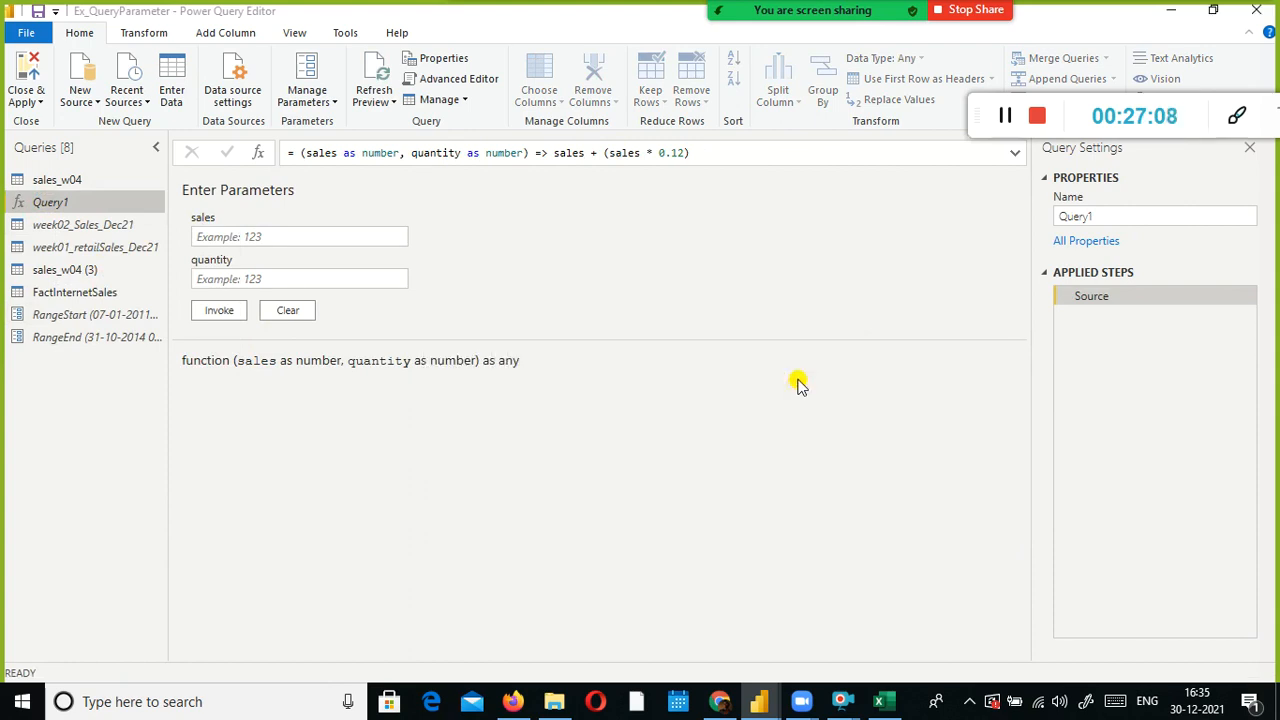
# Delete the duplicate query sales_w04 (3) from the query list
pyautogui.click(57, 185)
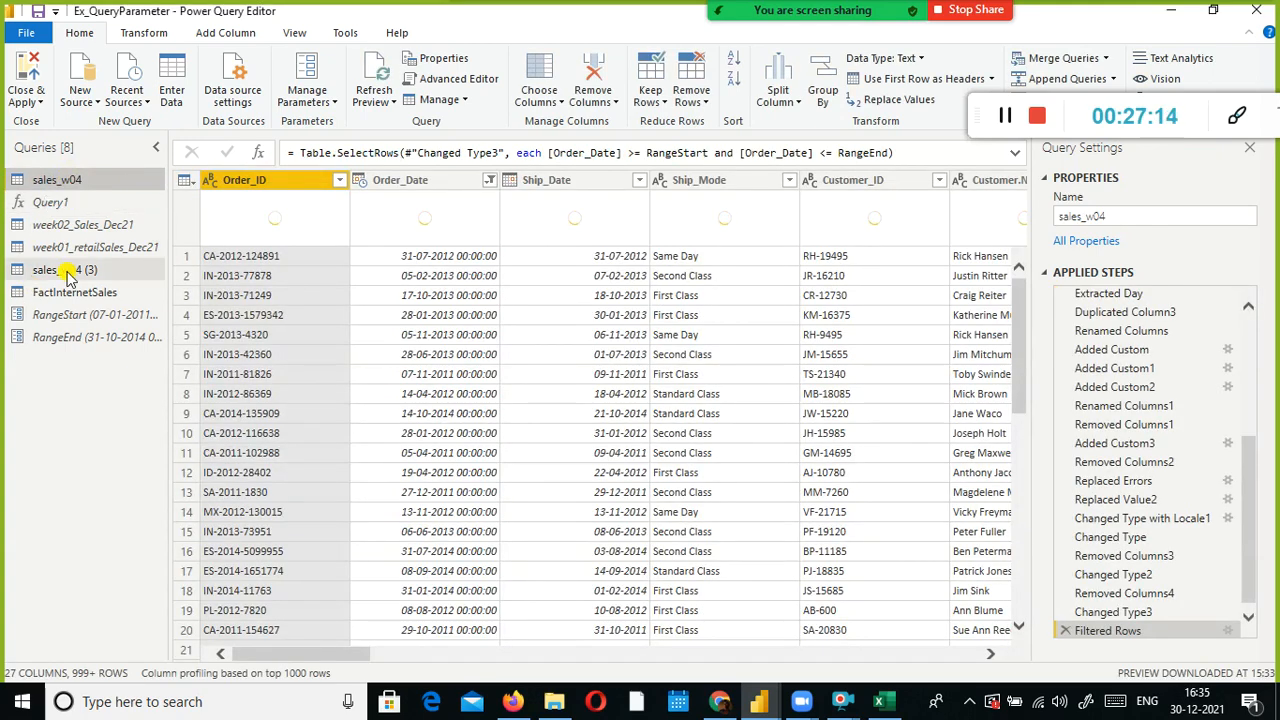
pyautogui.click(67, 272)
pyautogui.rightClick(67, 272)
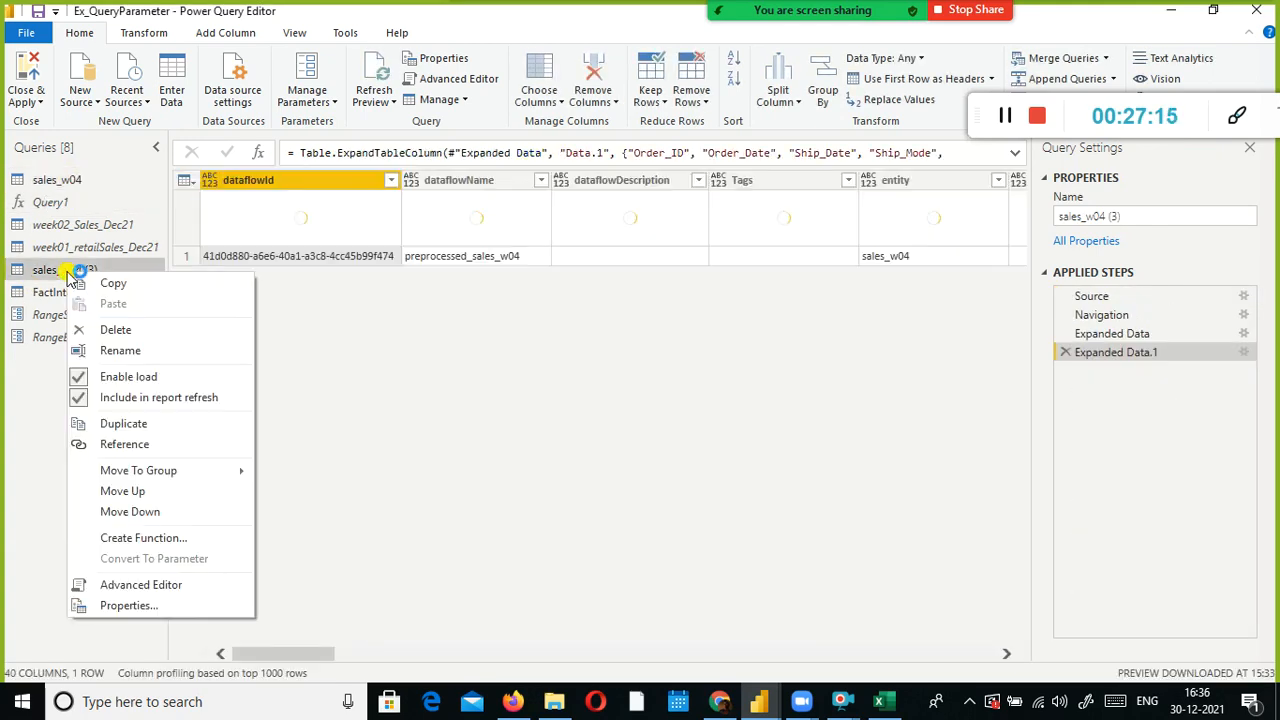
pyautogui.click(127, 332)
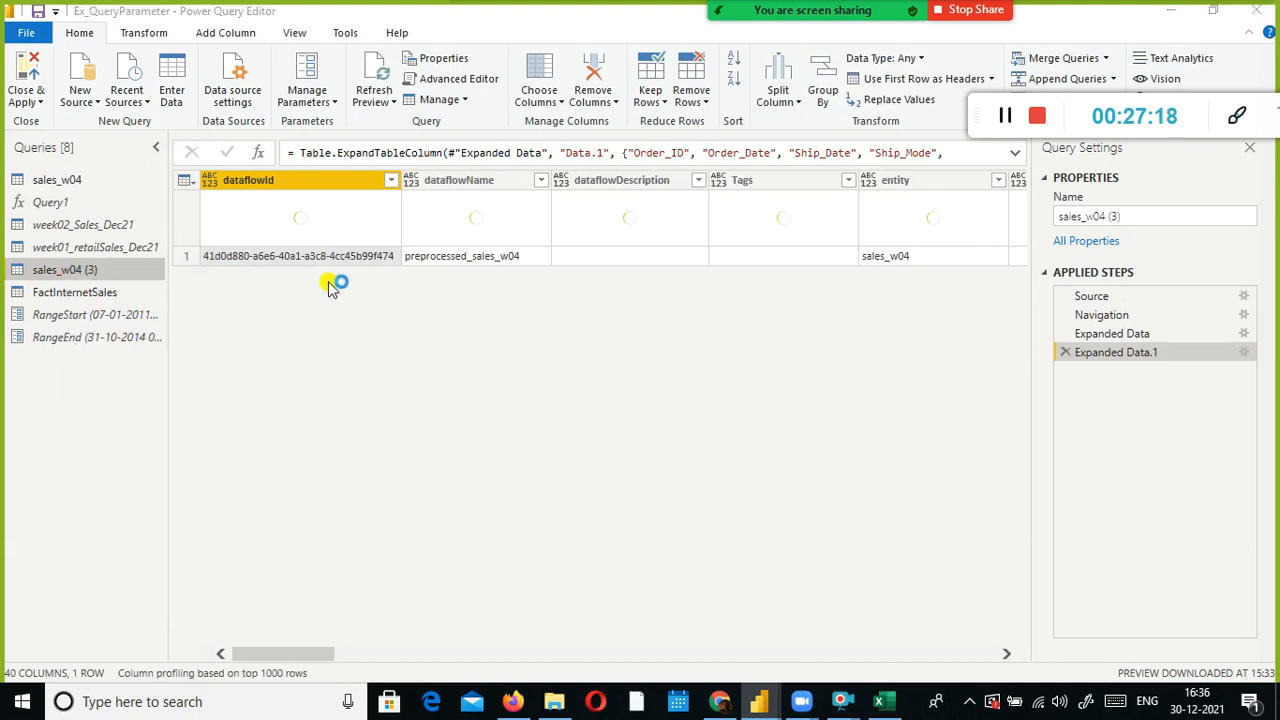
pyautogui.click(712, 381)
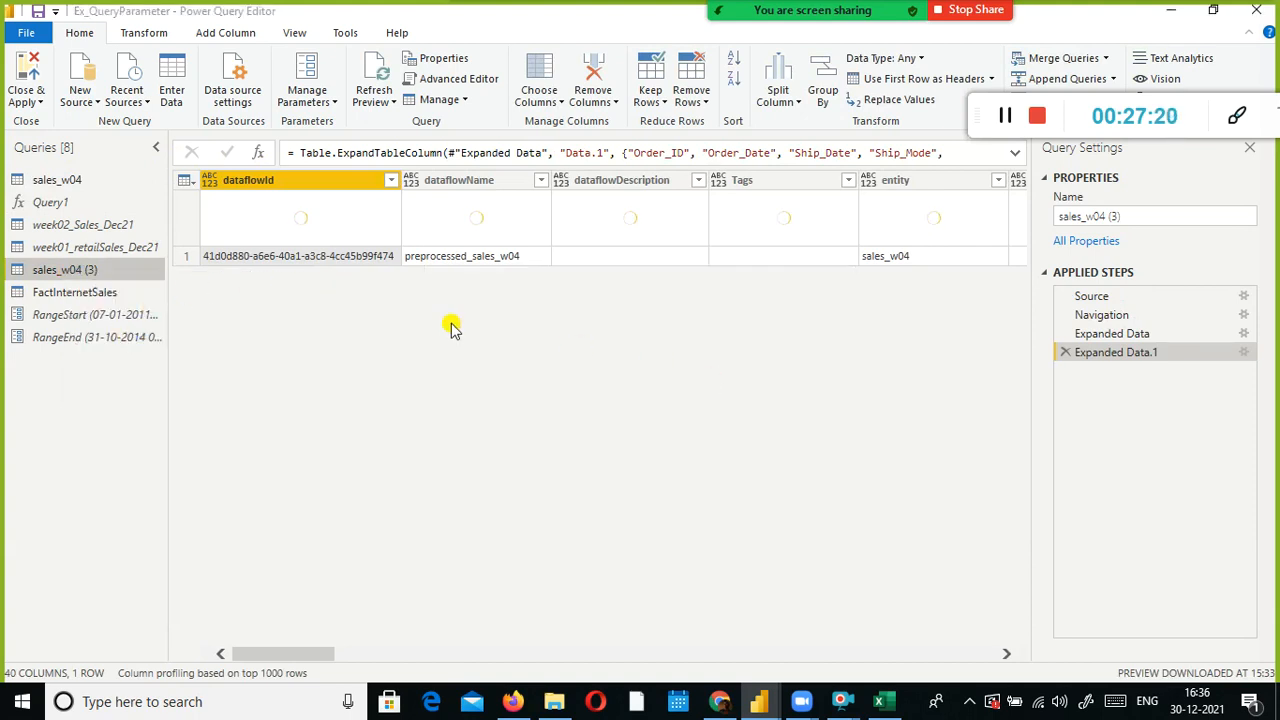
# Delete the FactInternetSales query from the query list
pyautogui.rightClick(63, 291)
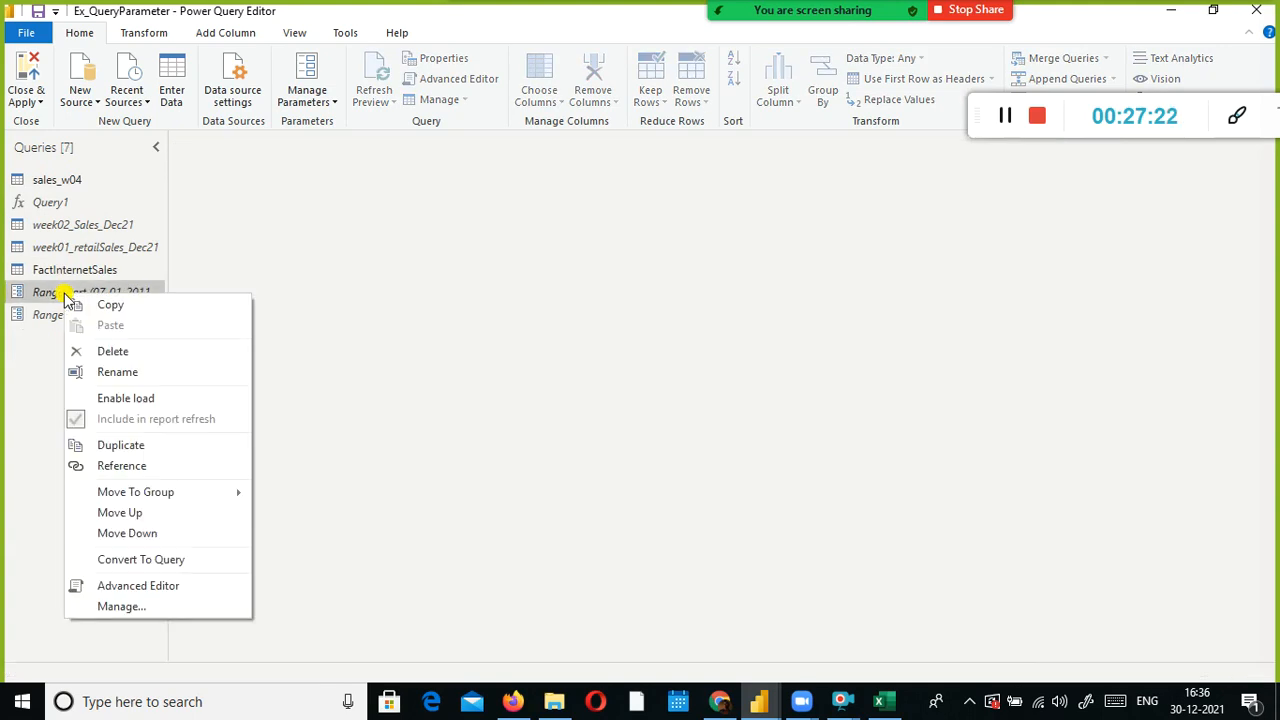
pyautogui.click(71, 270)
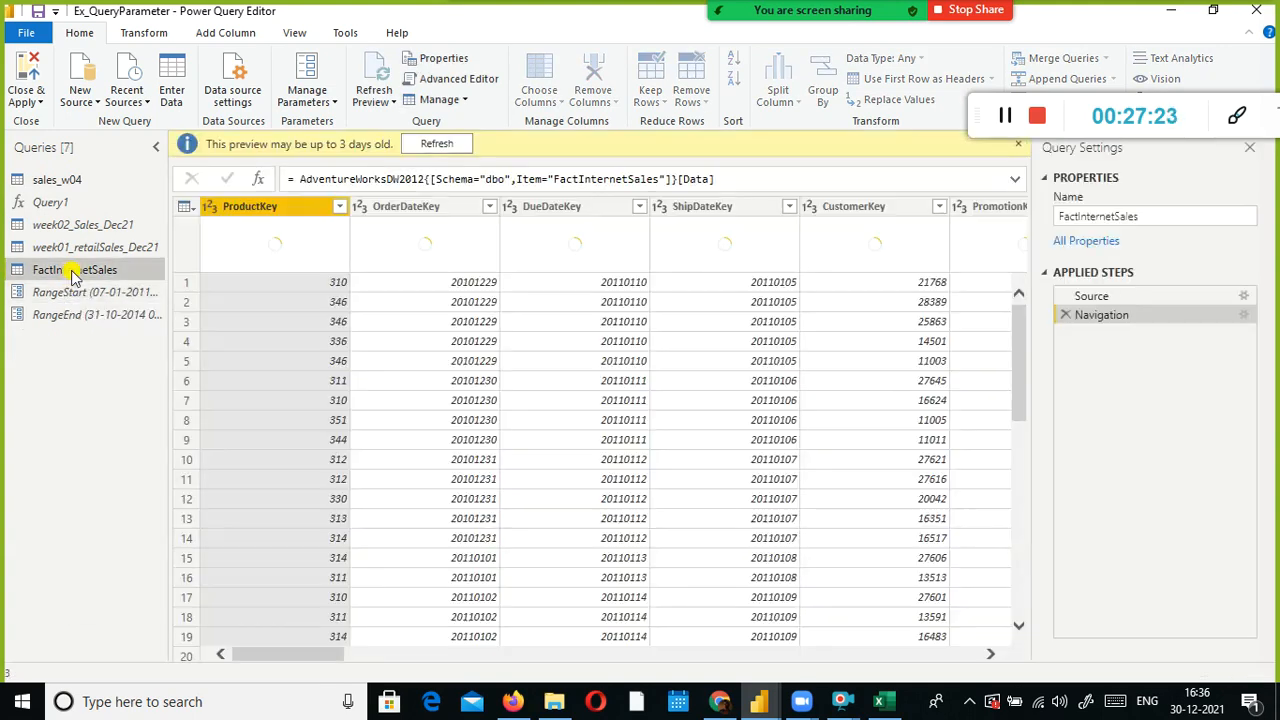
pyautogui.rightClick(72, 270)
pyautogui.click(146, 338)
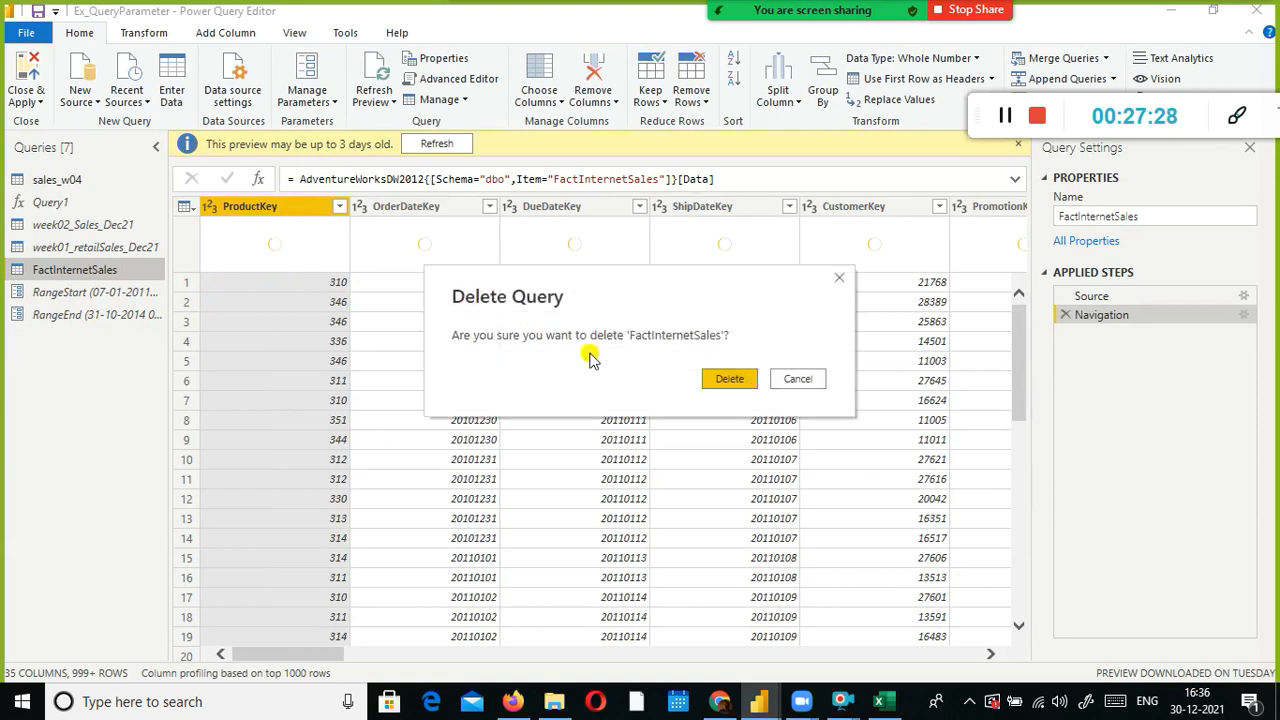
pyautogui.click(728, 379)
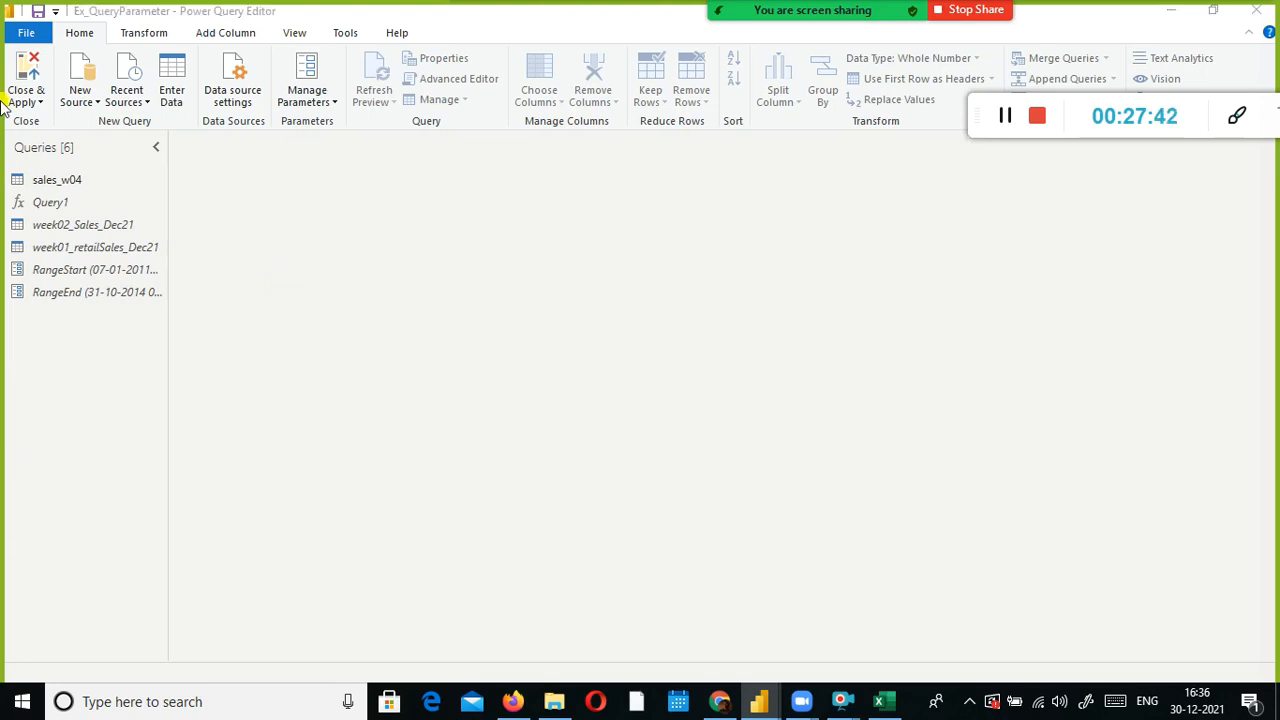
# Clear the filter on the Order_Date column of the sales_w04 query to drop its reference to the range parameters
pyautogui.click(66, 182)
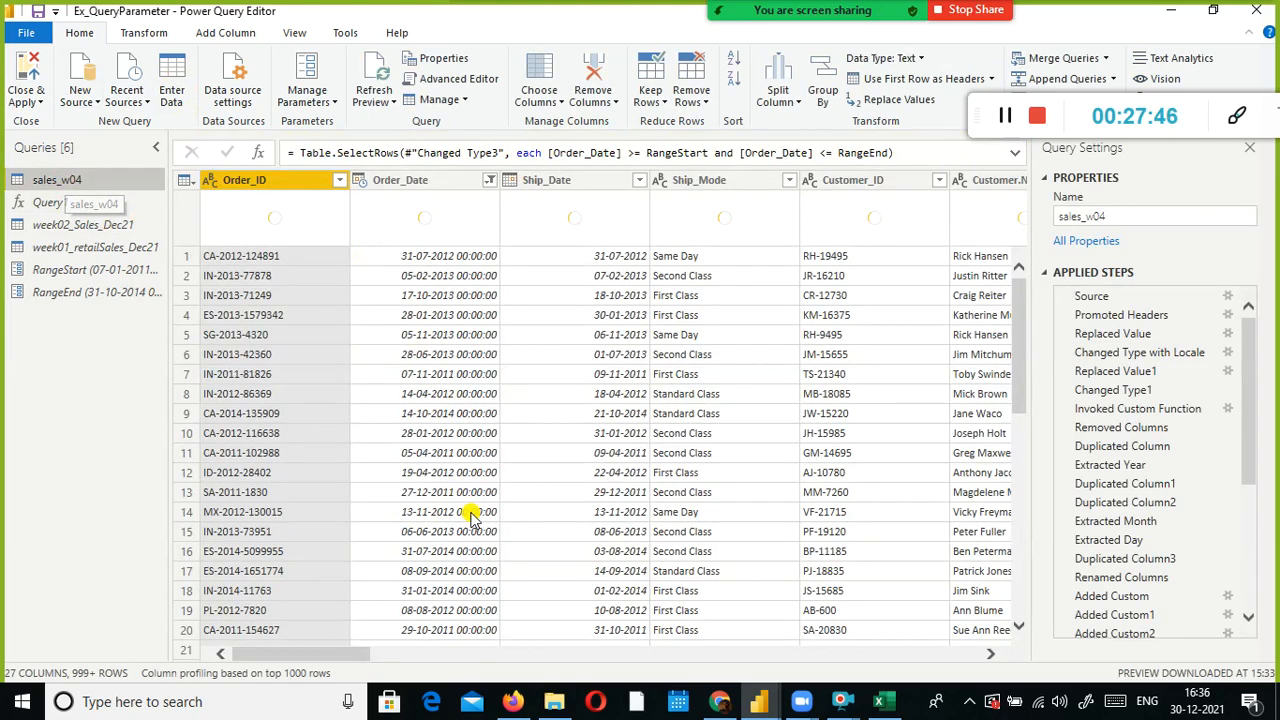
pyautogui.click(489, 181)
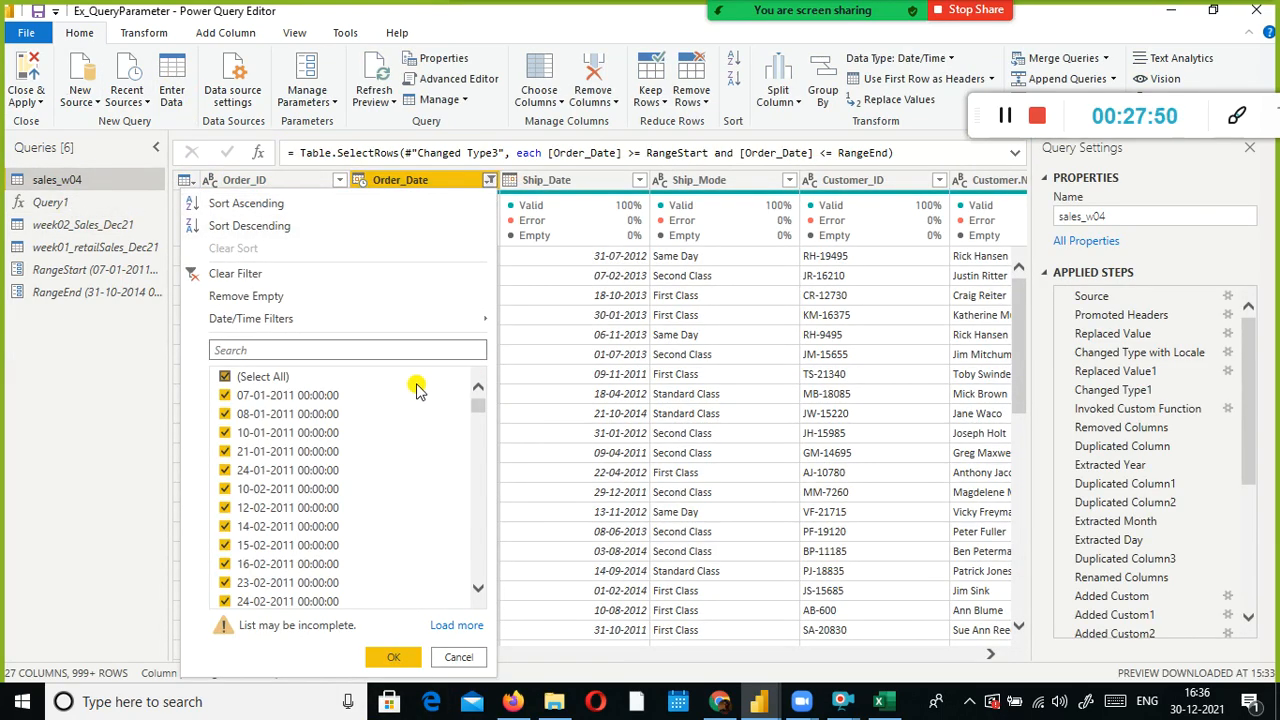
pyautogui.click(255, 273)
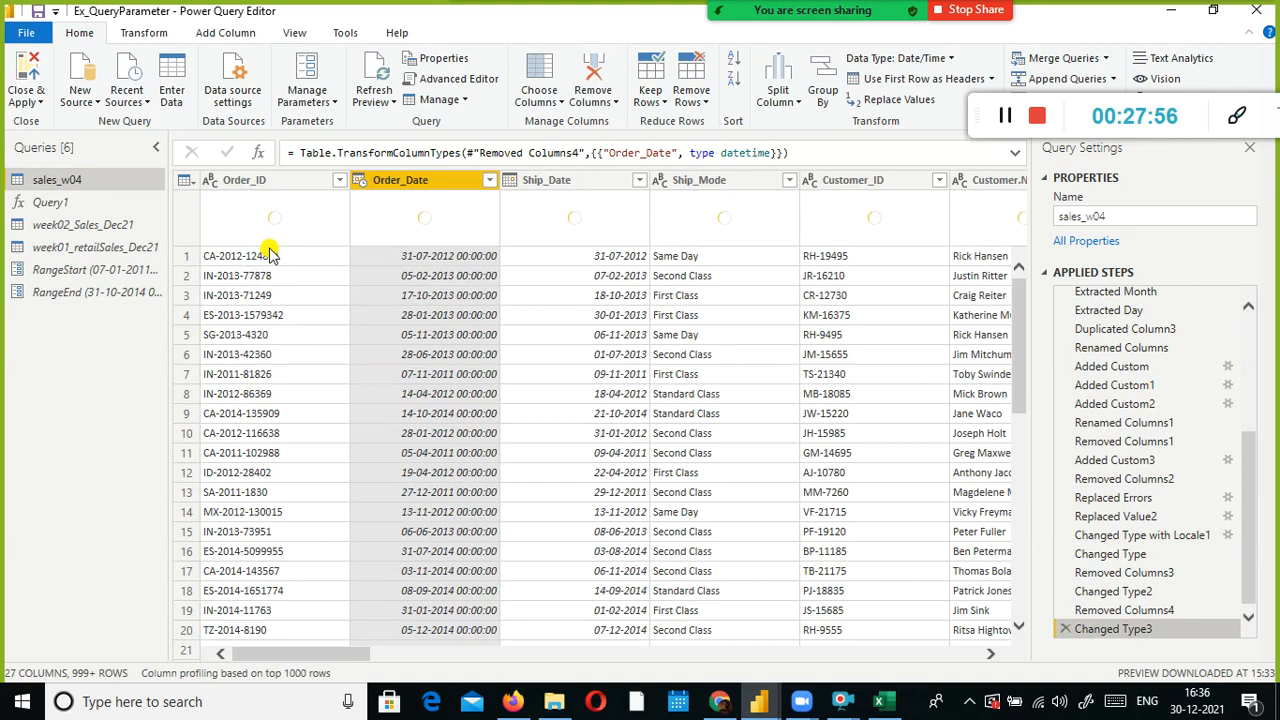
# Delete the RangeStart and RangeEnd parameters from the query list
pyautogui.click(128, 270)
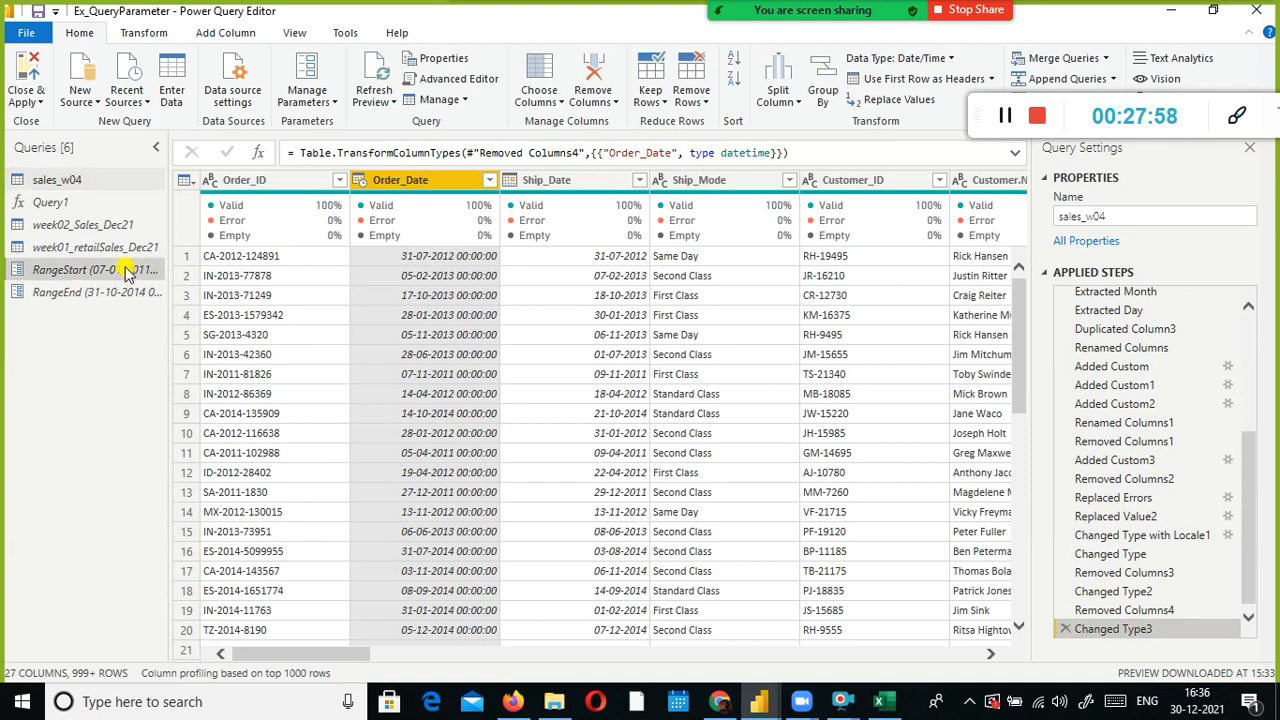
pyautogui.rightClick(128, 270)
pyautogui.click(194, 323)
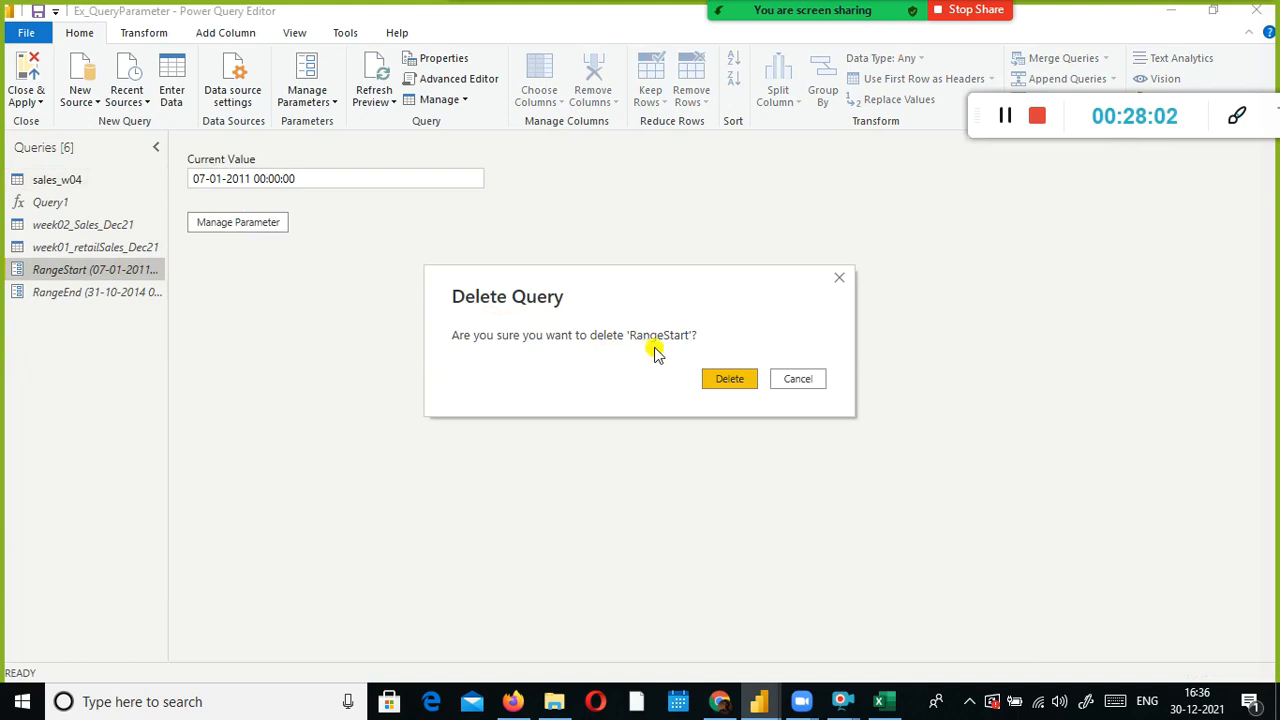
pyautogui.click(729, 379)
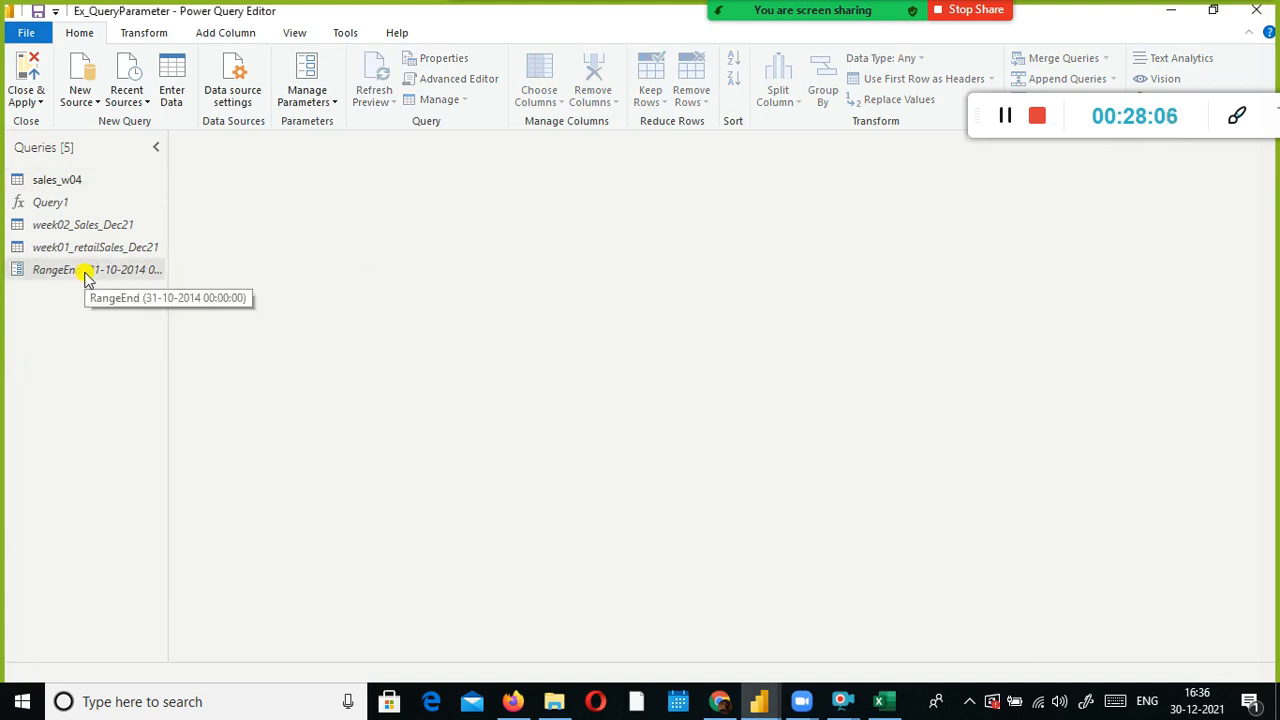
pyautogui.rightClick(85, 278)
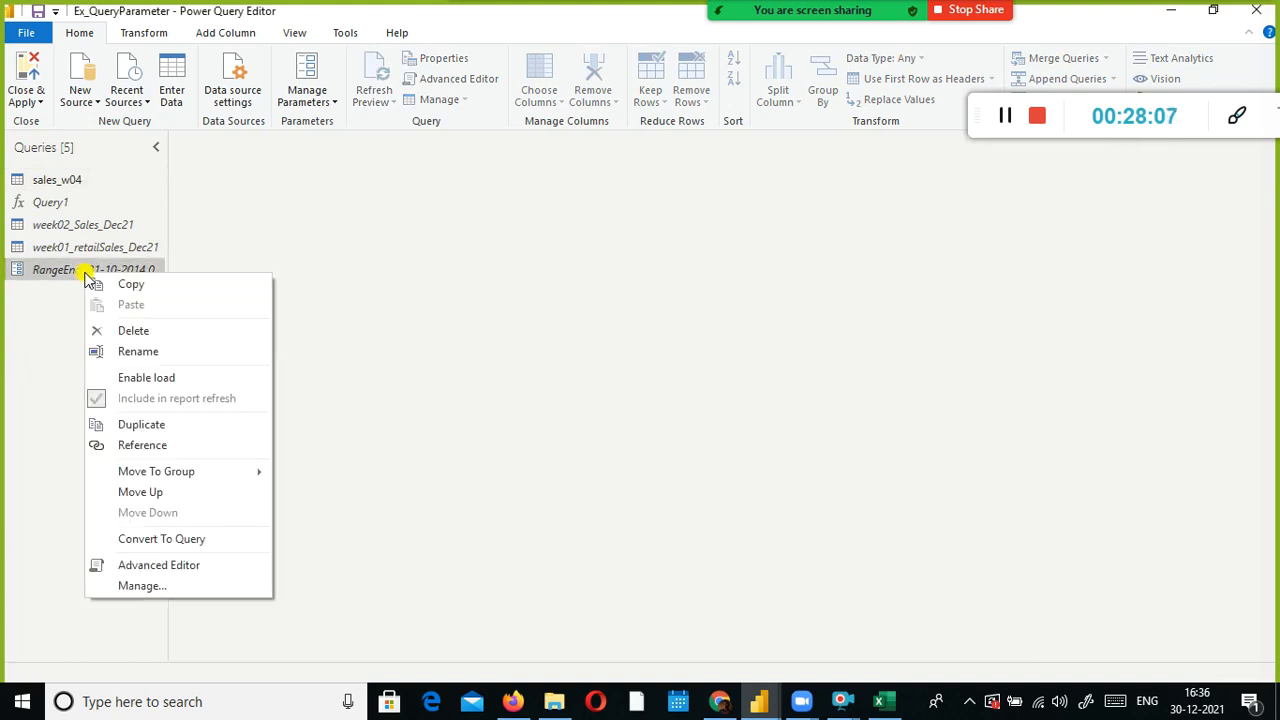
pyautogui.click(168, 331)
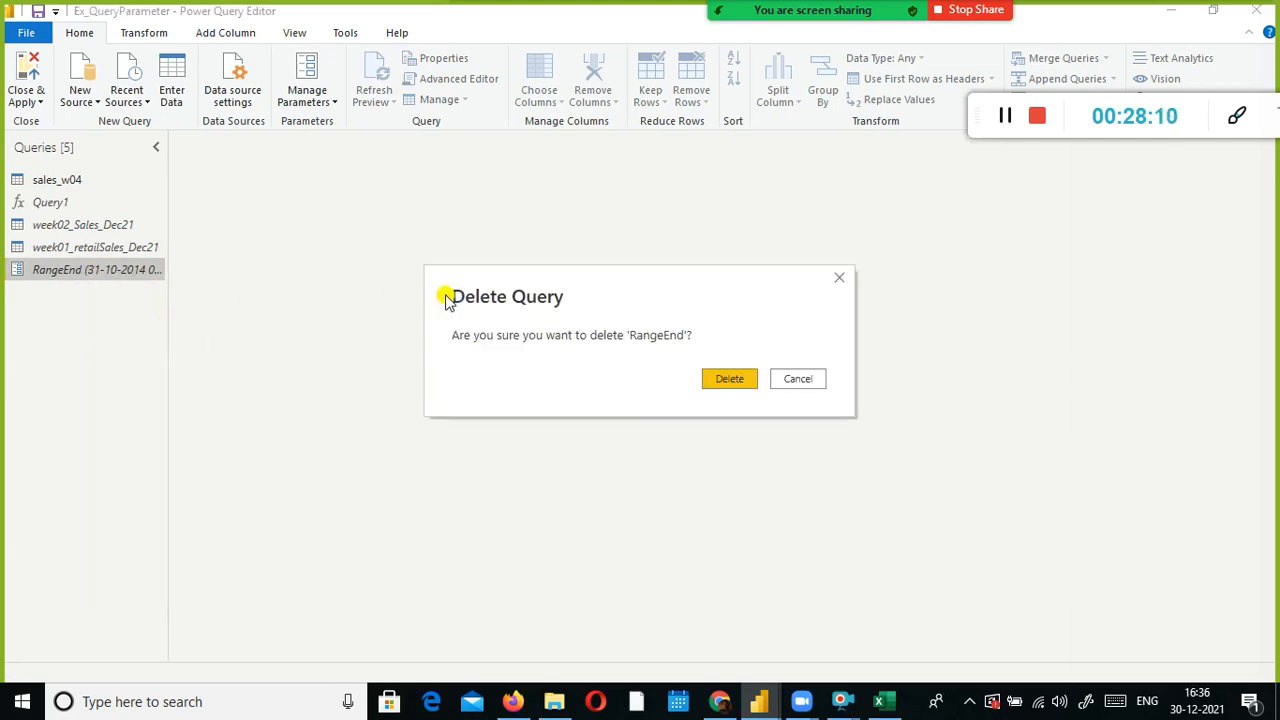
pyautogui.click(735, 385)
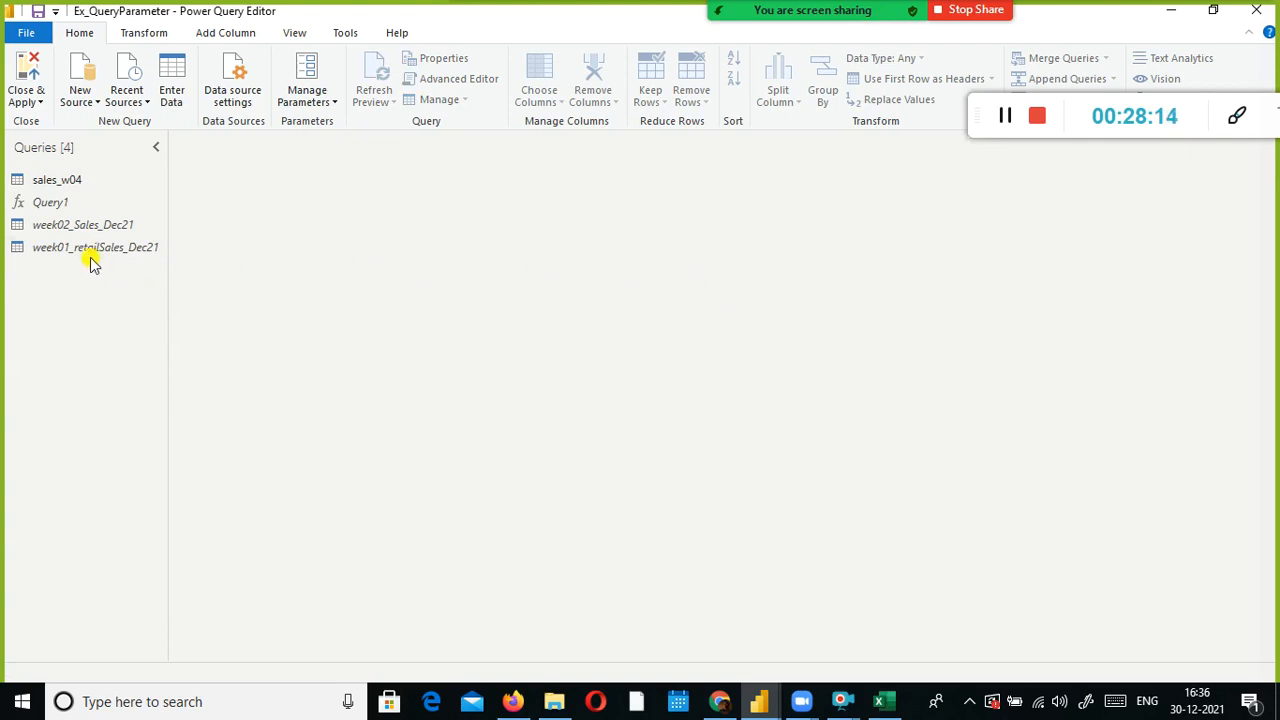
# Delete the week02_Sales_Dec21 and week01_retailSales_Dec21 queries
pyautogui.click(123, 230)
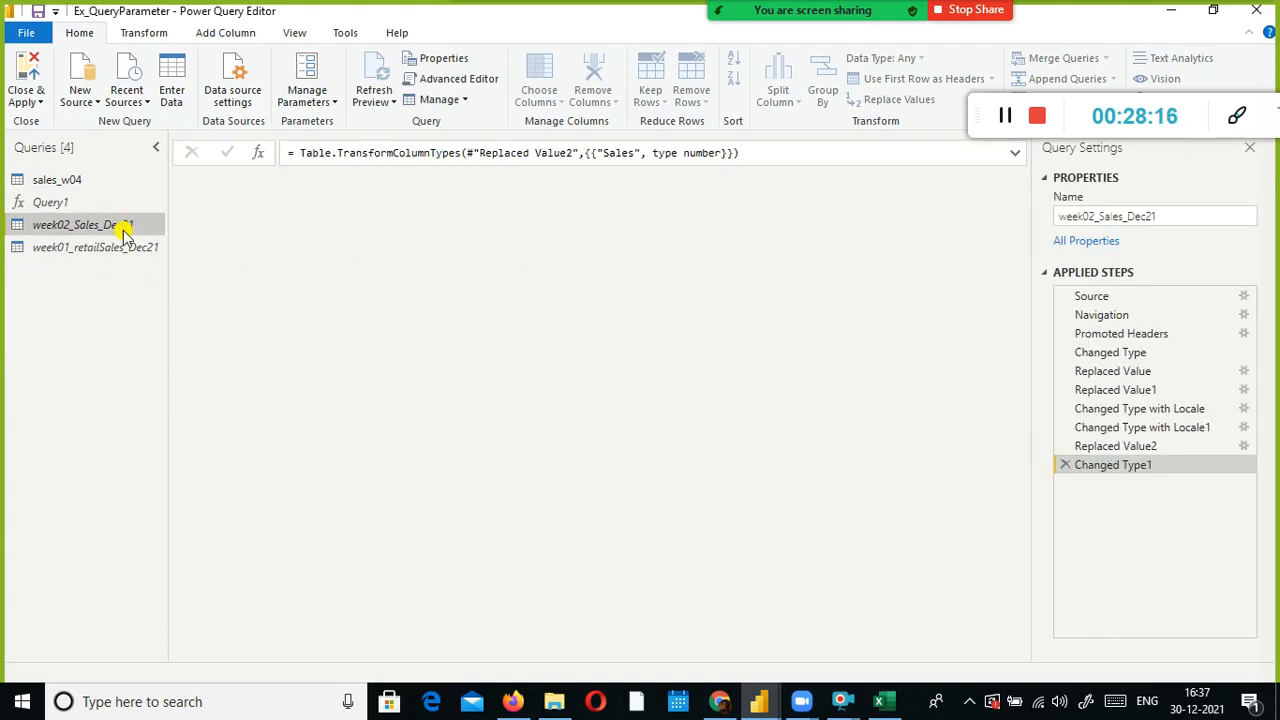
pyautogui.rightClick(123, 230)
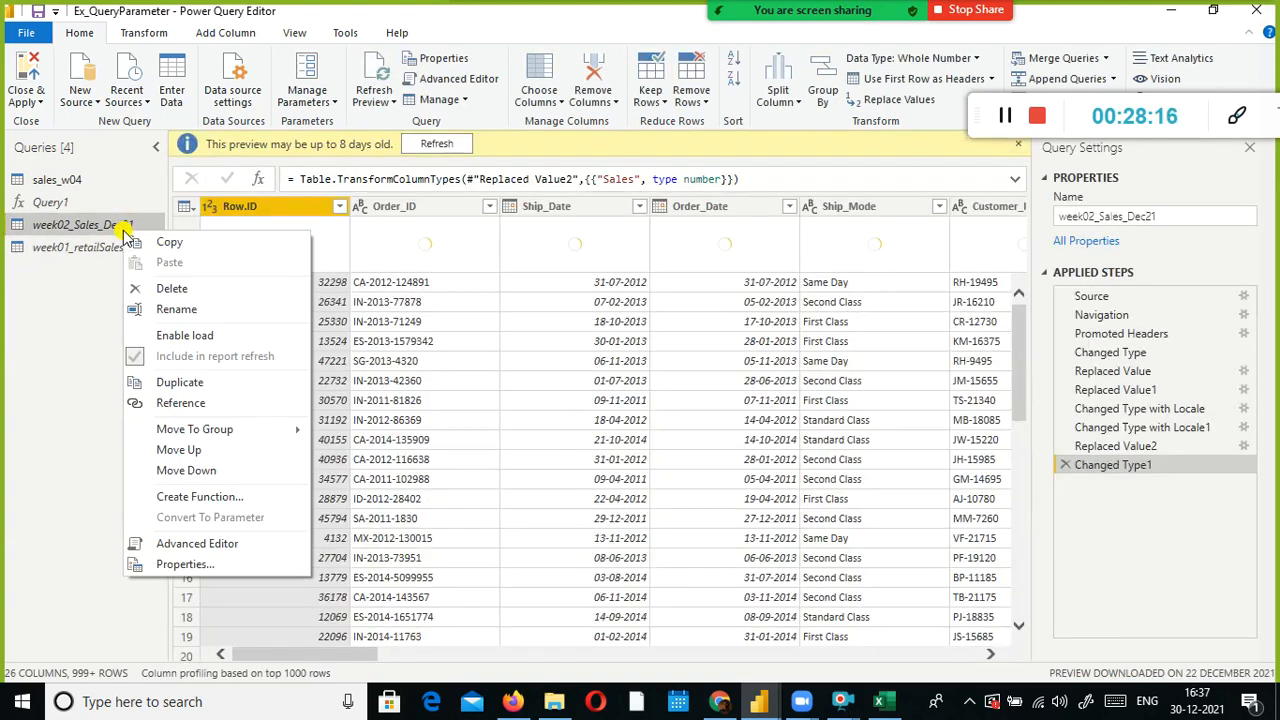
pyautogui.click(214, 287)
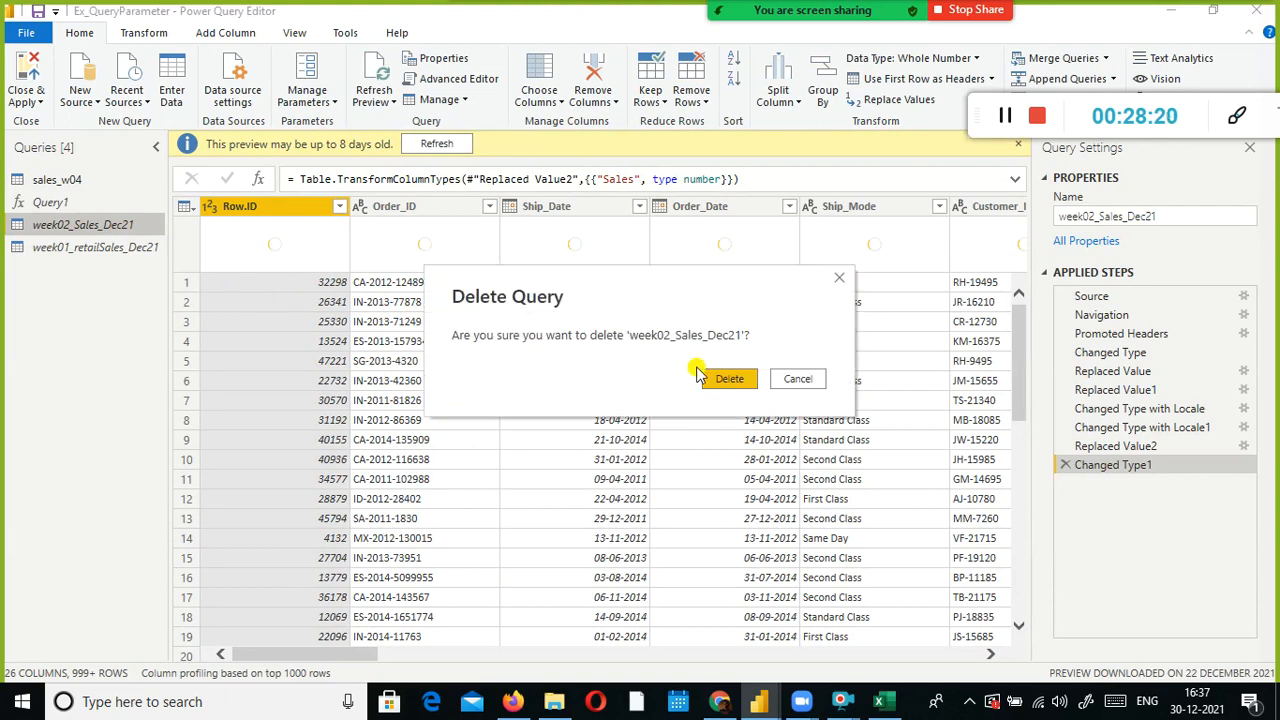
pyautogui.click(716, 376)
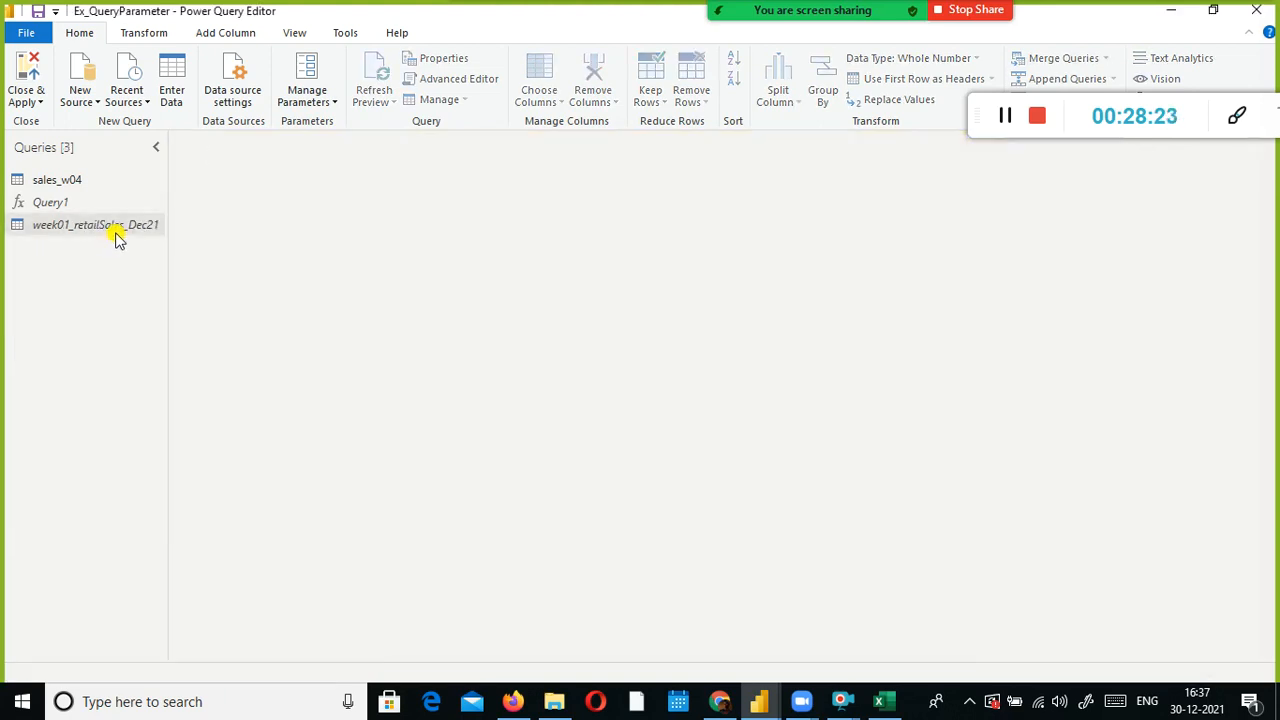
pyautogui.rightClick(118, 236)
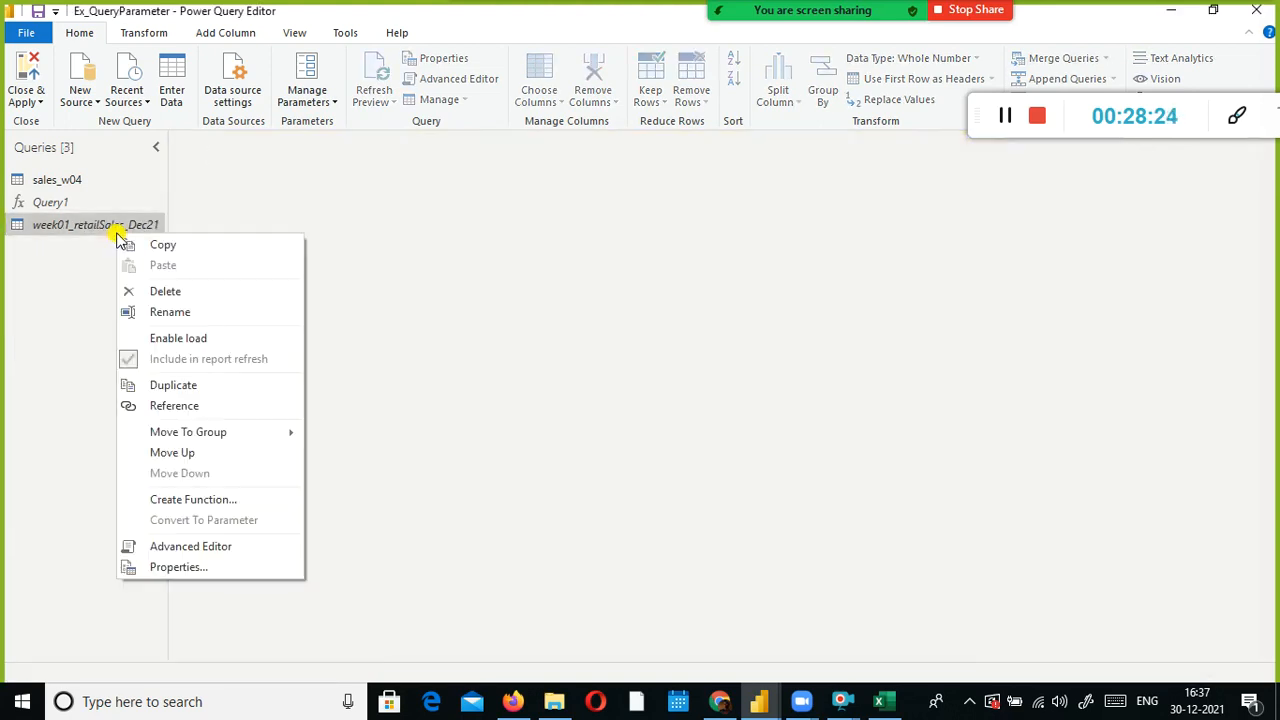
pyautogui.click(163, 291)
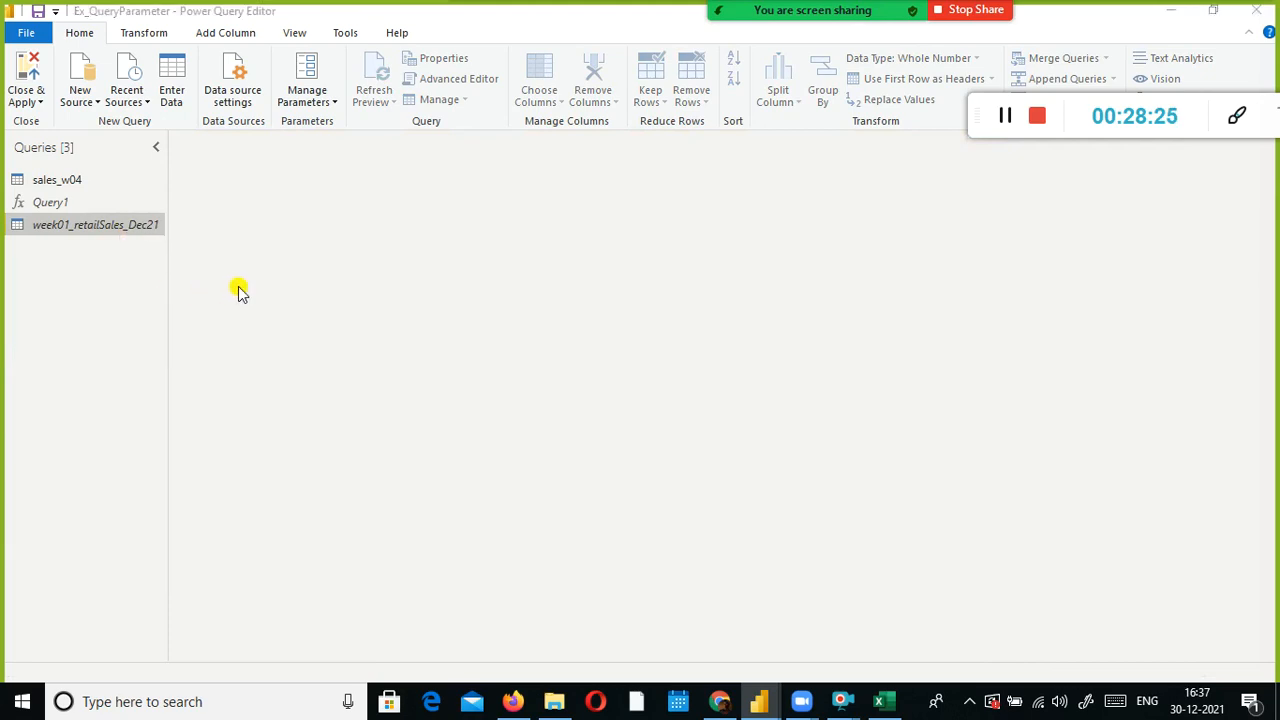
pyautogui.click(737, 378)
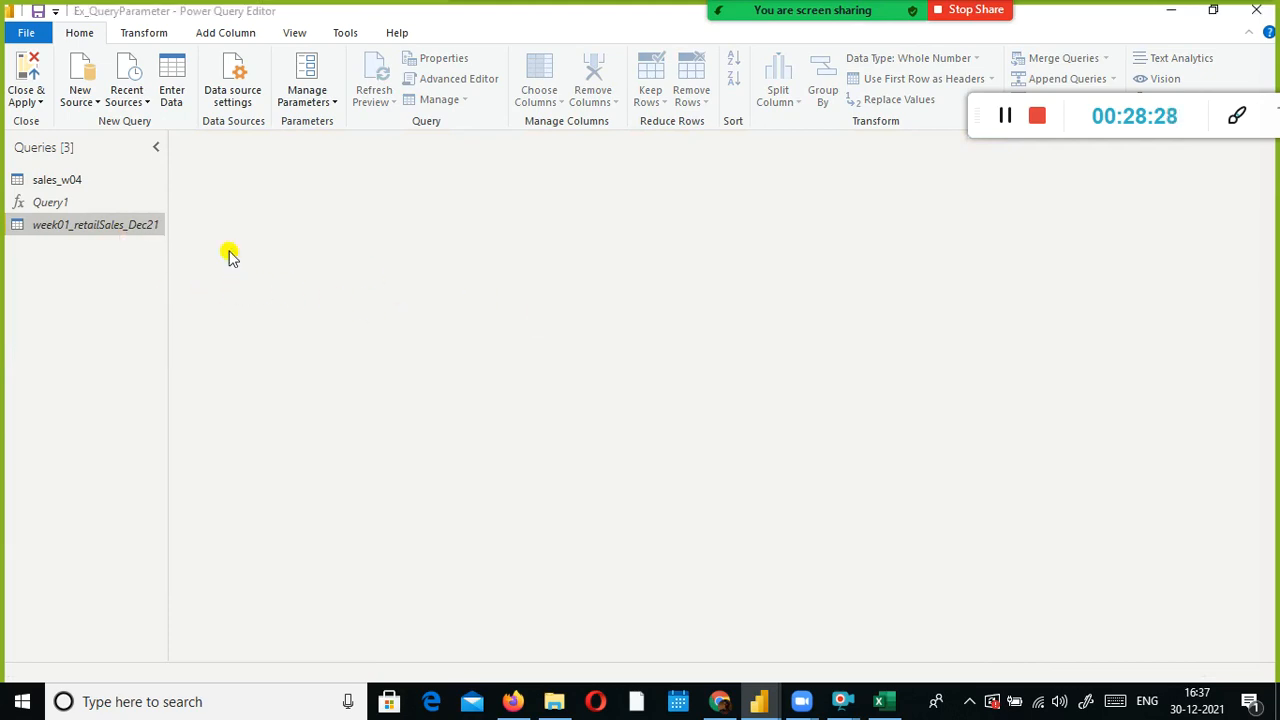
# Try to delete the Query1 function from the remaining queries
pyautogui.click(55, 208)
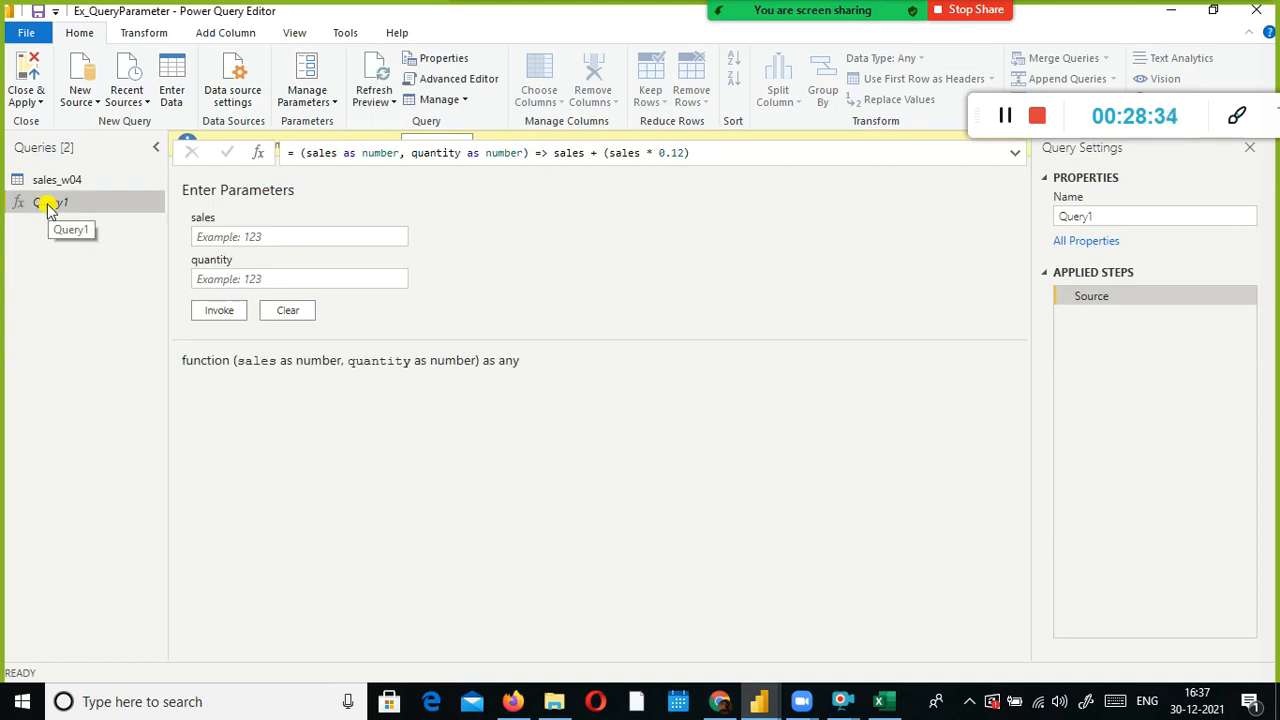
pyautogui.rightClick(50, 208)
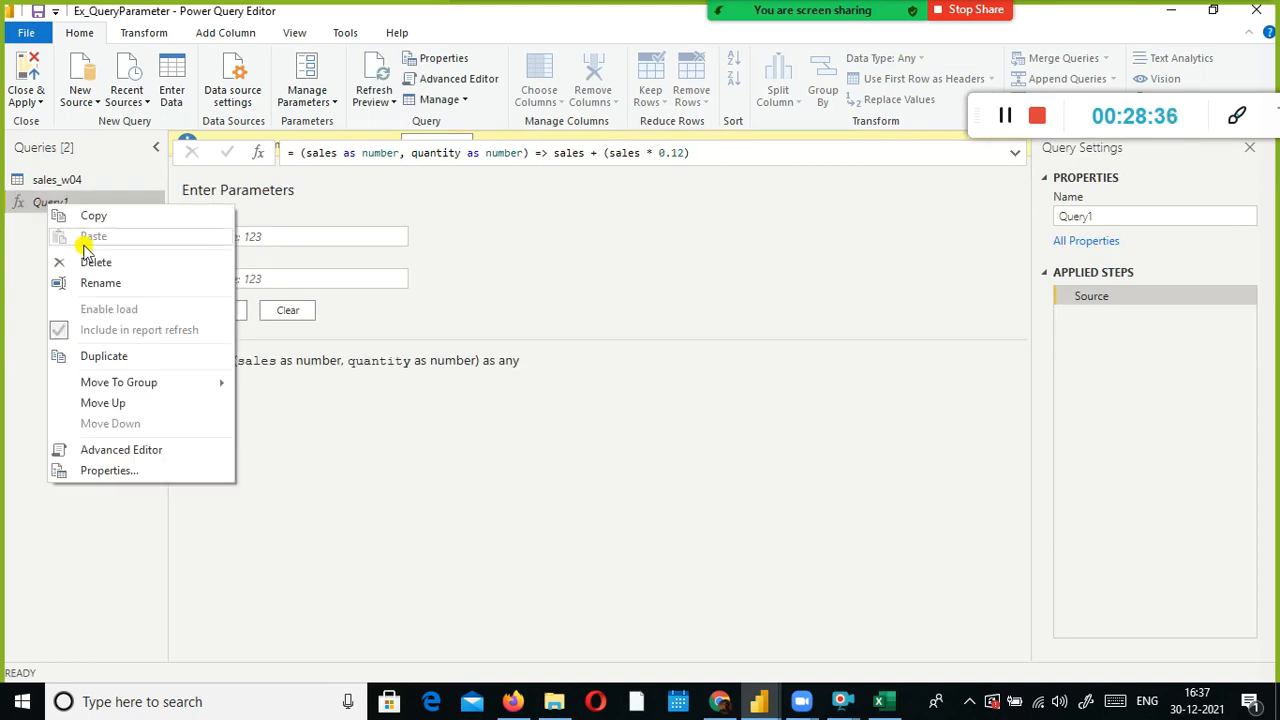
pyautogui.click(93, 262)
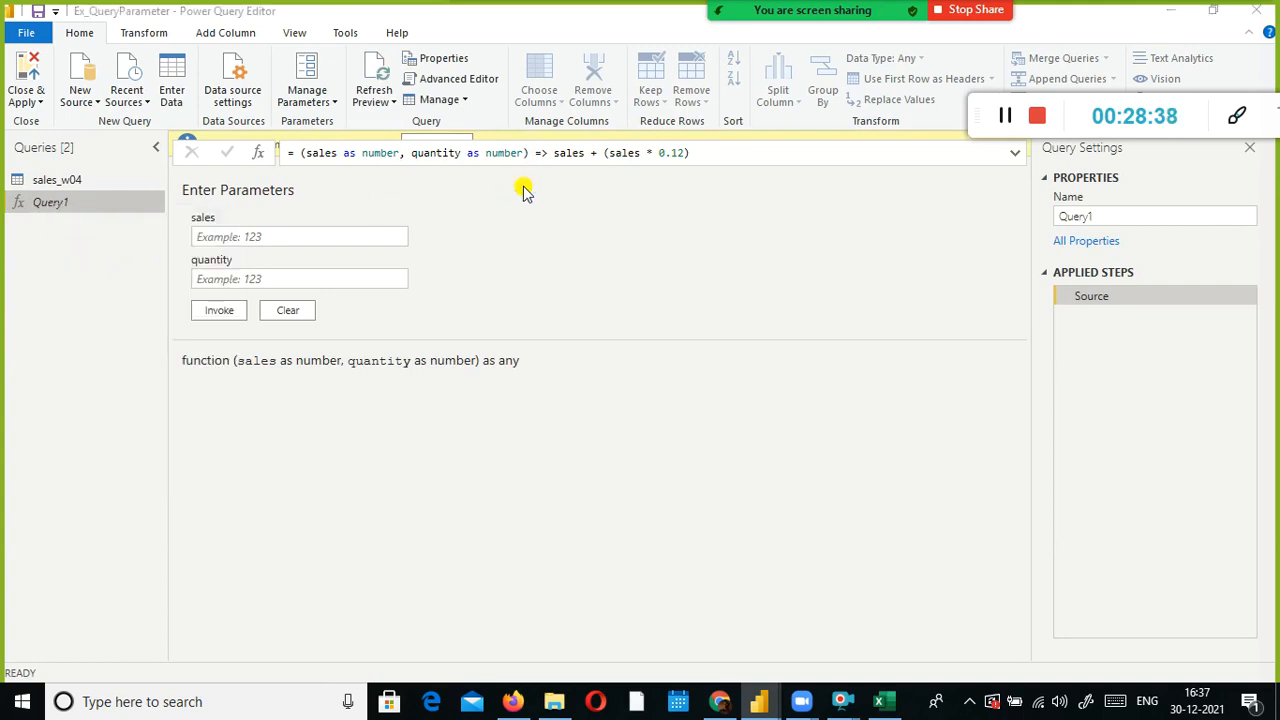
pyautogui.click(820, 387)
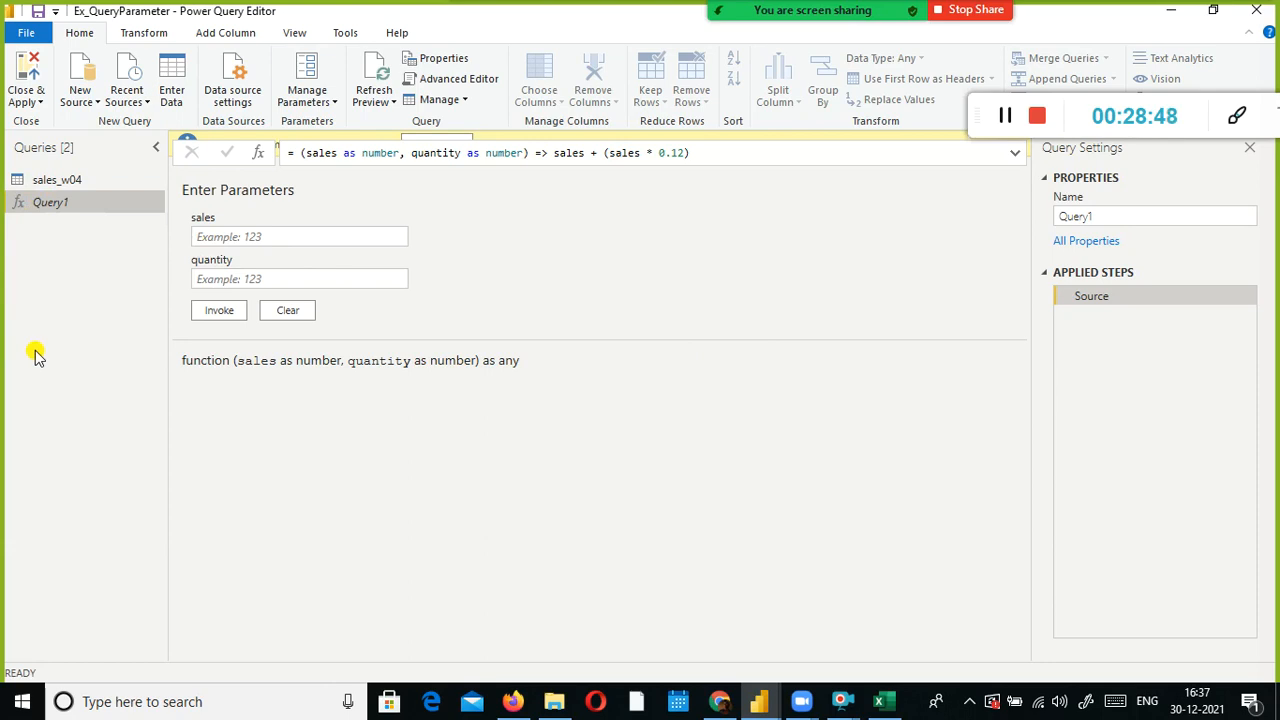
# Try again to delete the Query1 function from the query list and dismiss the Delete Query dialog
pyautogui.click(71, 184)
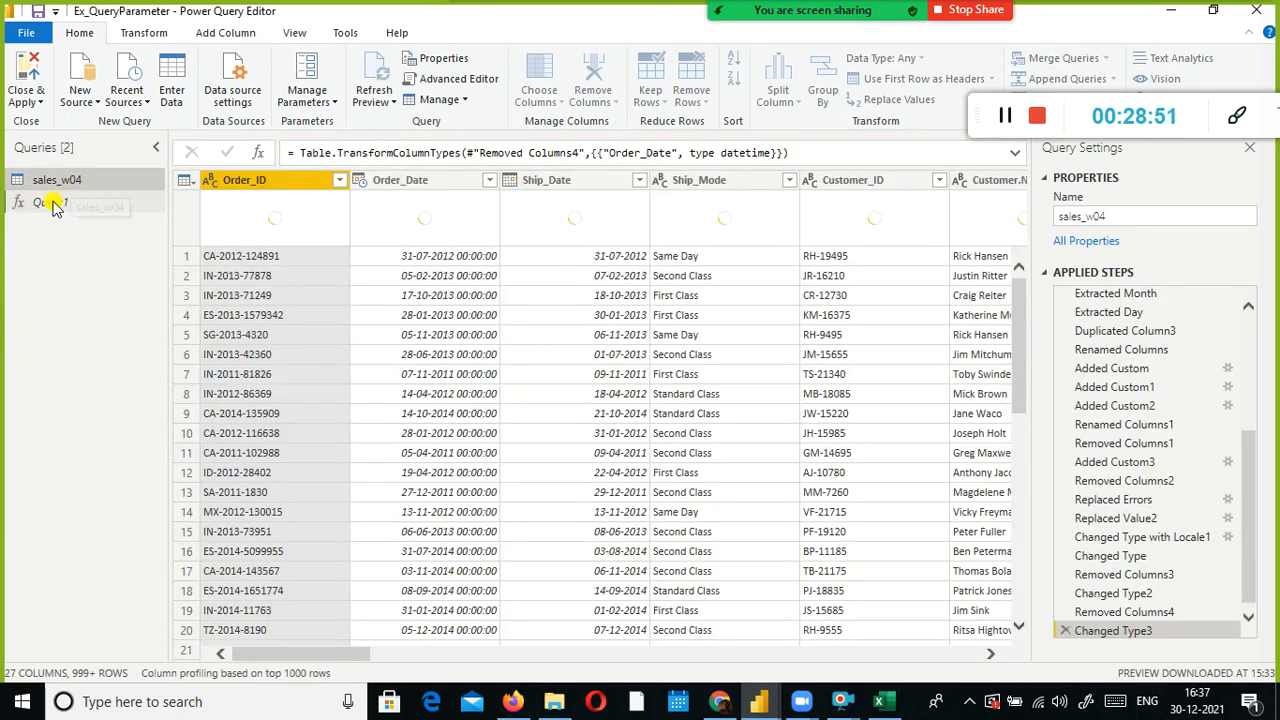
pyautogui.click(55, 204)
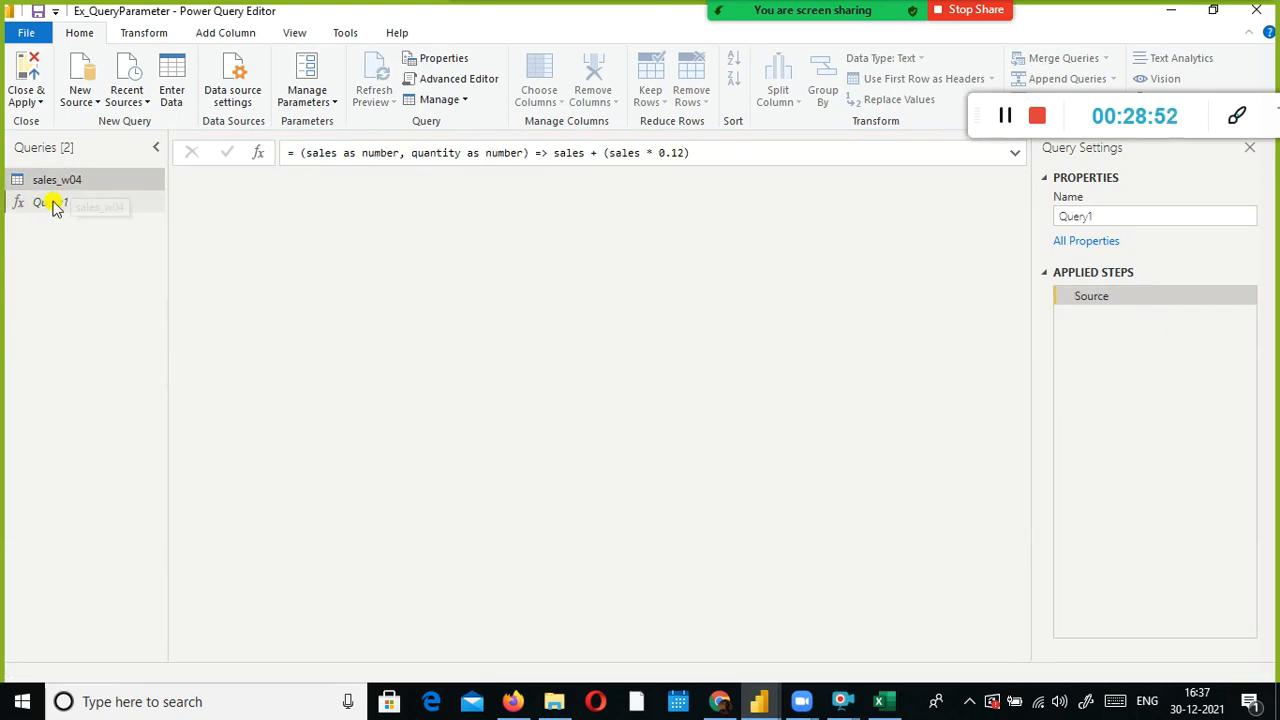
pyautogui.rightClick(55, 204)
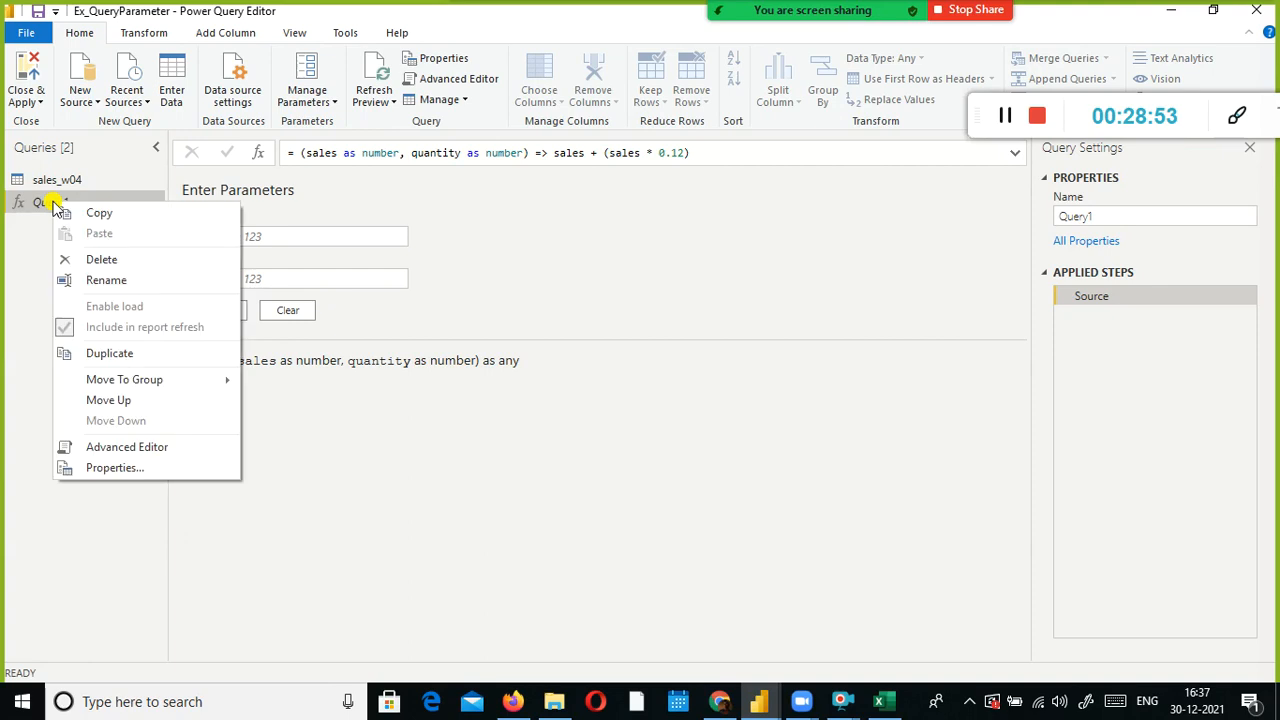
pyautogui.click(87, 255)
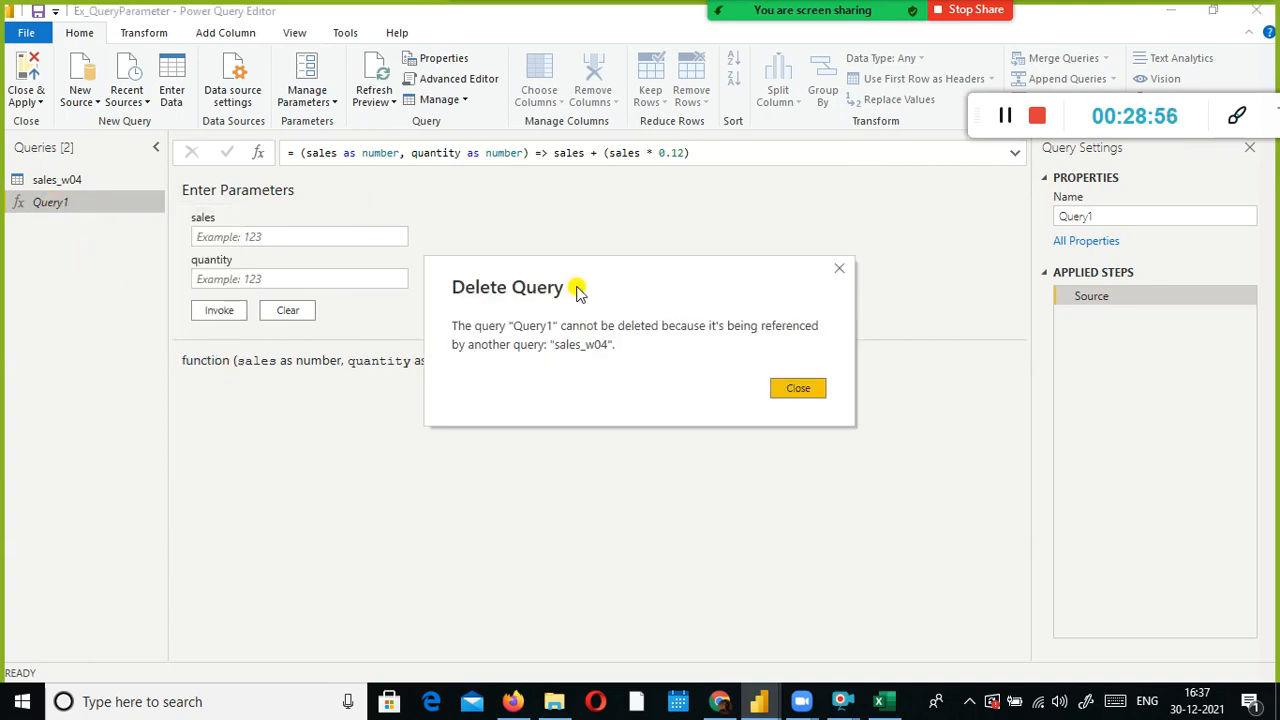
pyautogui.click(797, 389)
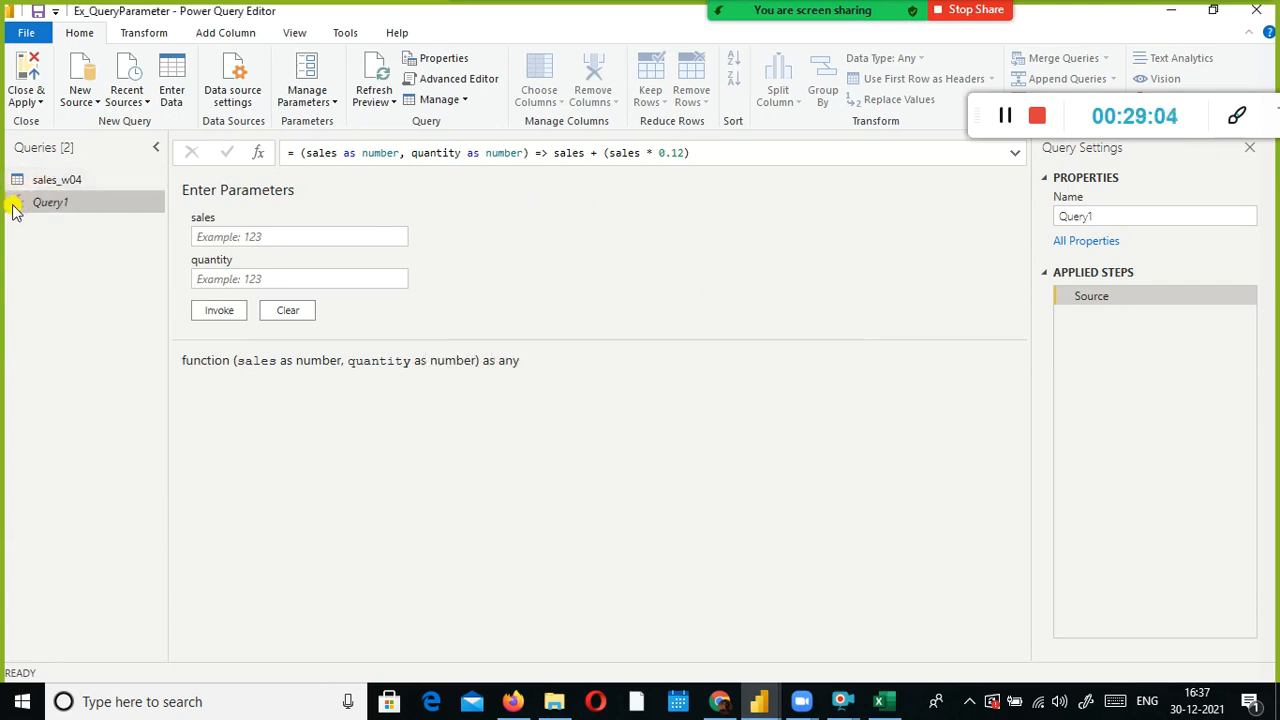
# Check the Sales column's filter options in the sales_w04 query without applying any, and view the Query1 function
pyautogui.click(72, 182)
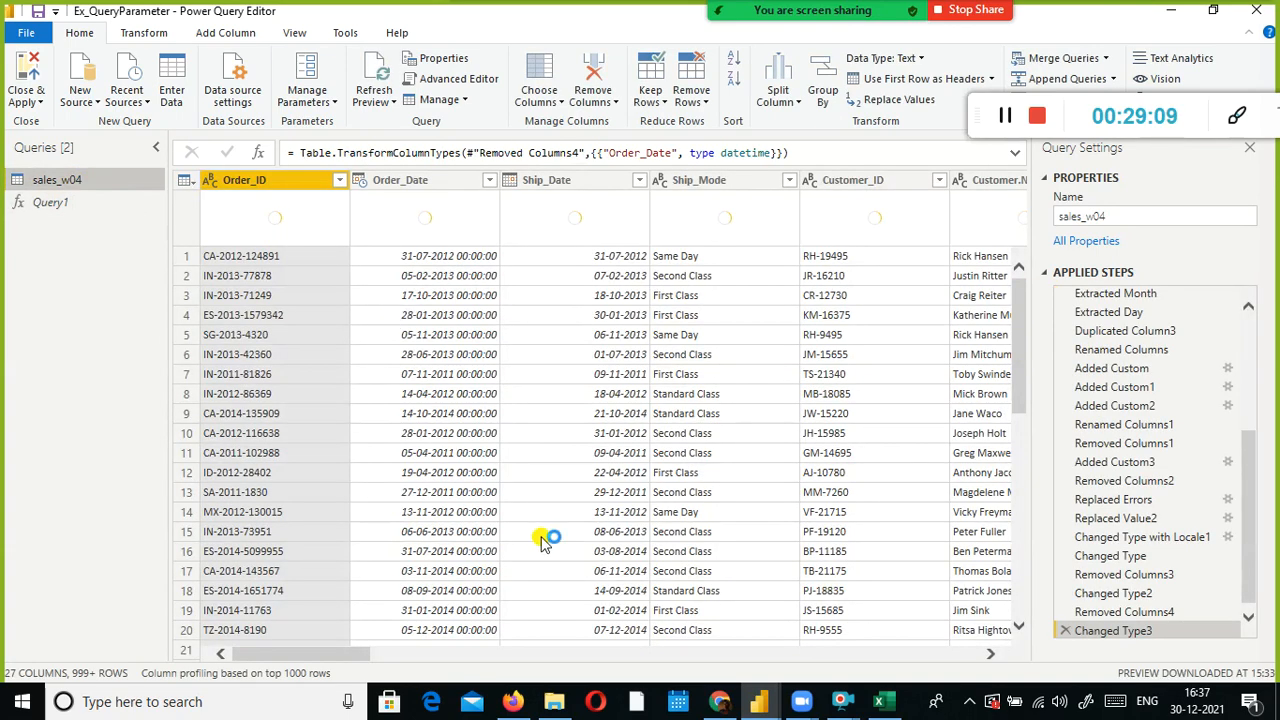
pyautogui.moveTo(362, 653); pyautogui.dragTo(875, 645)
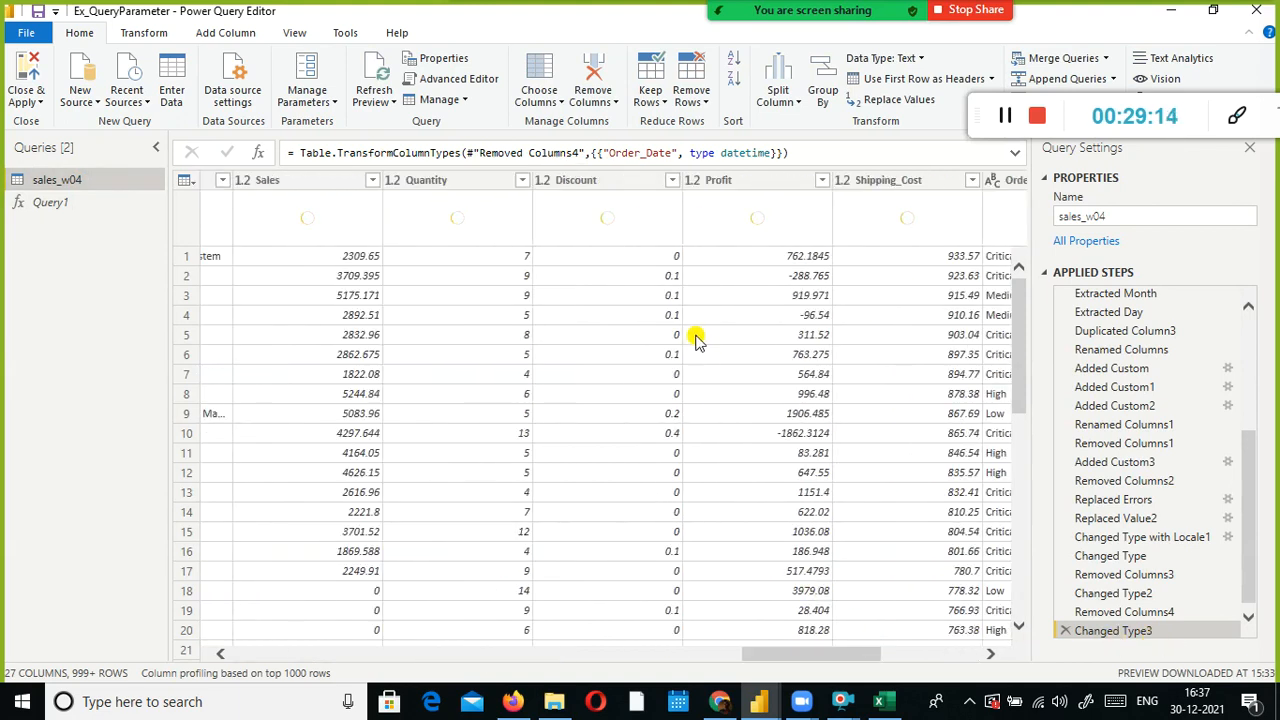
pyautogui.click(370, 190)
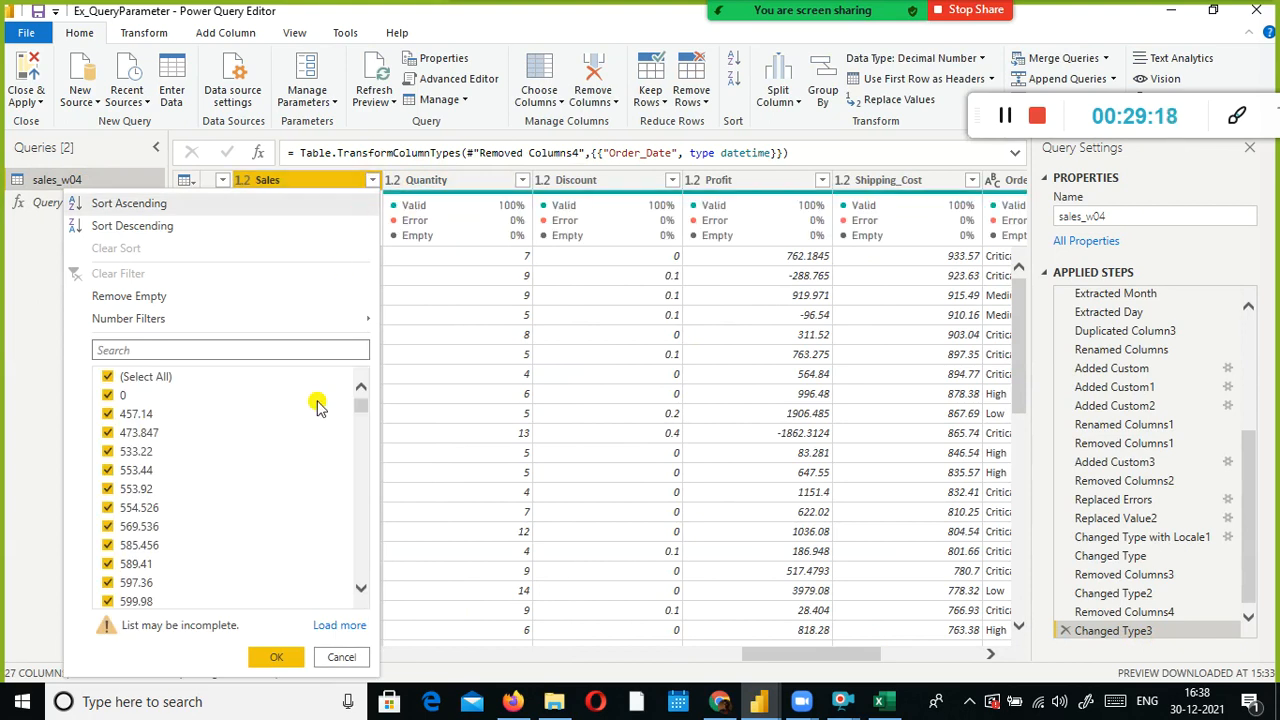
pyautogui.click(341, 658)
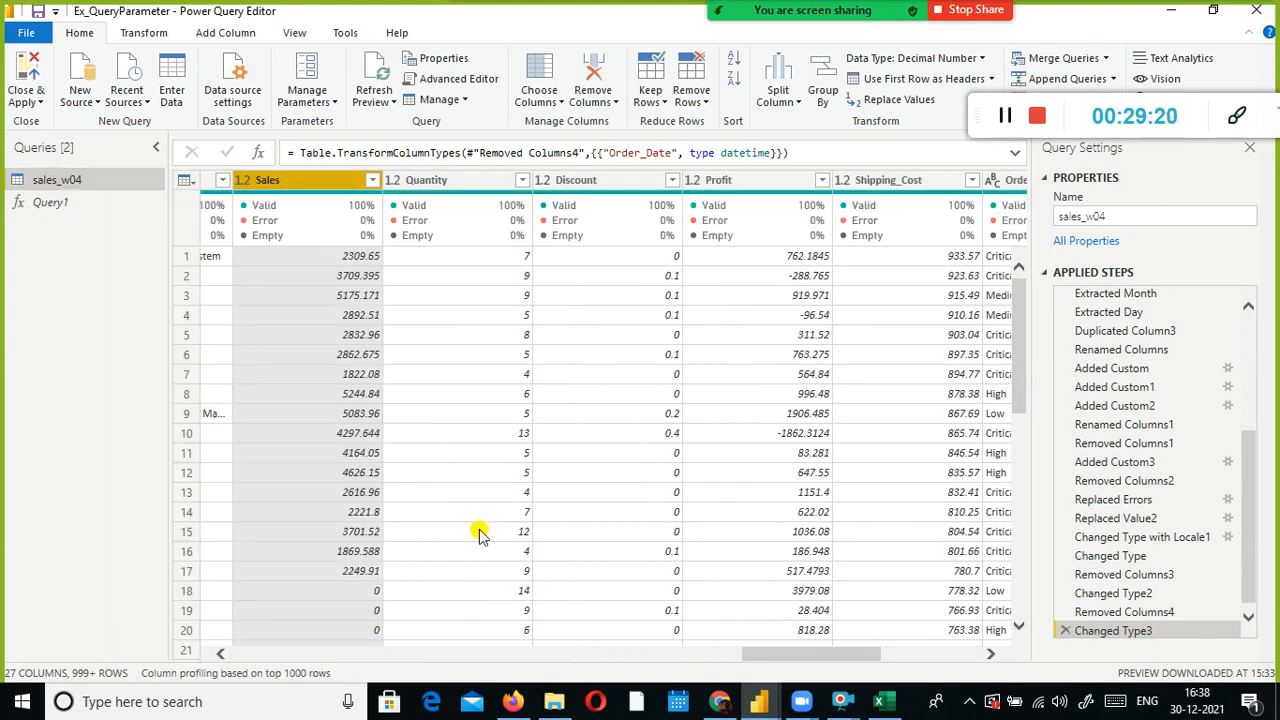
pyautogui.click(68, 204)
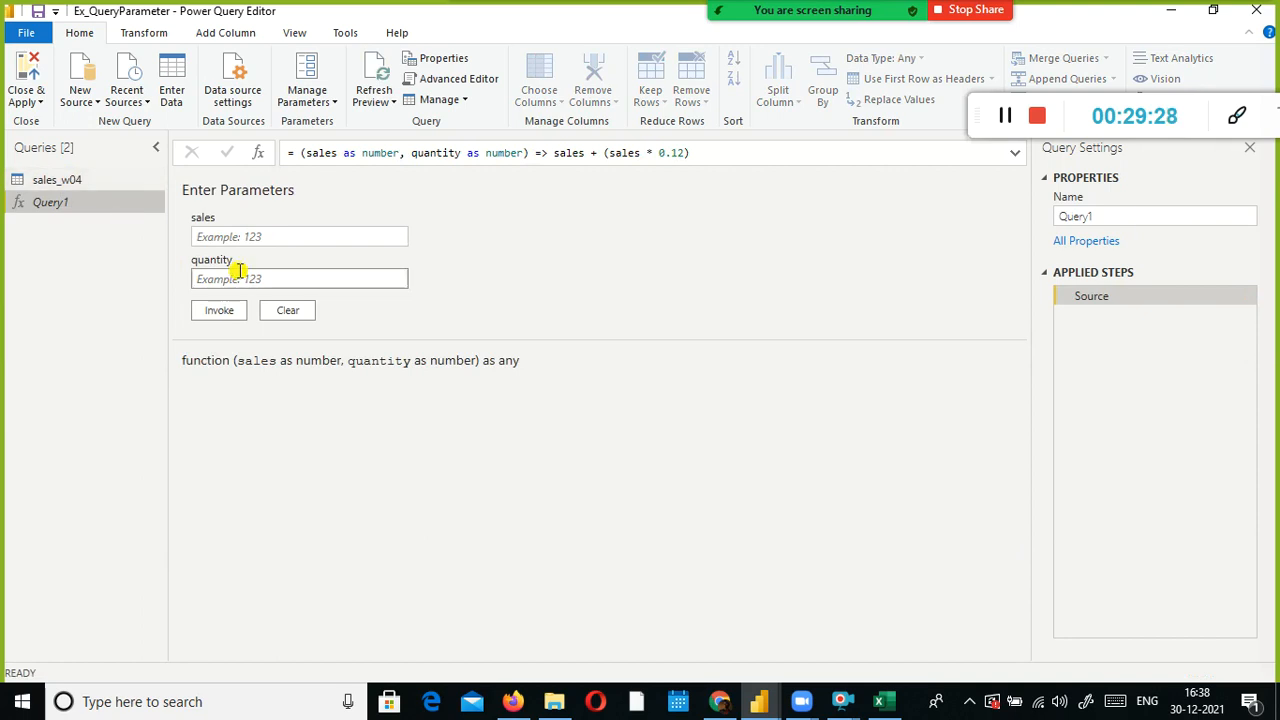
# Open the settings of the Source step in the sales_w04 query's applied steps
pyautogui.click(46, 178)
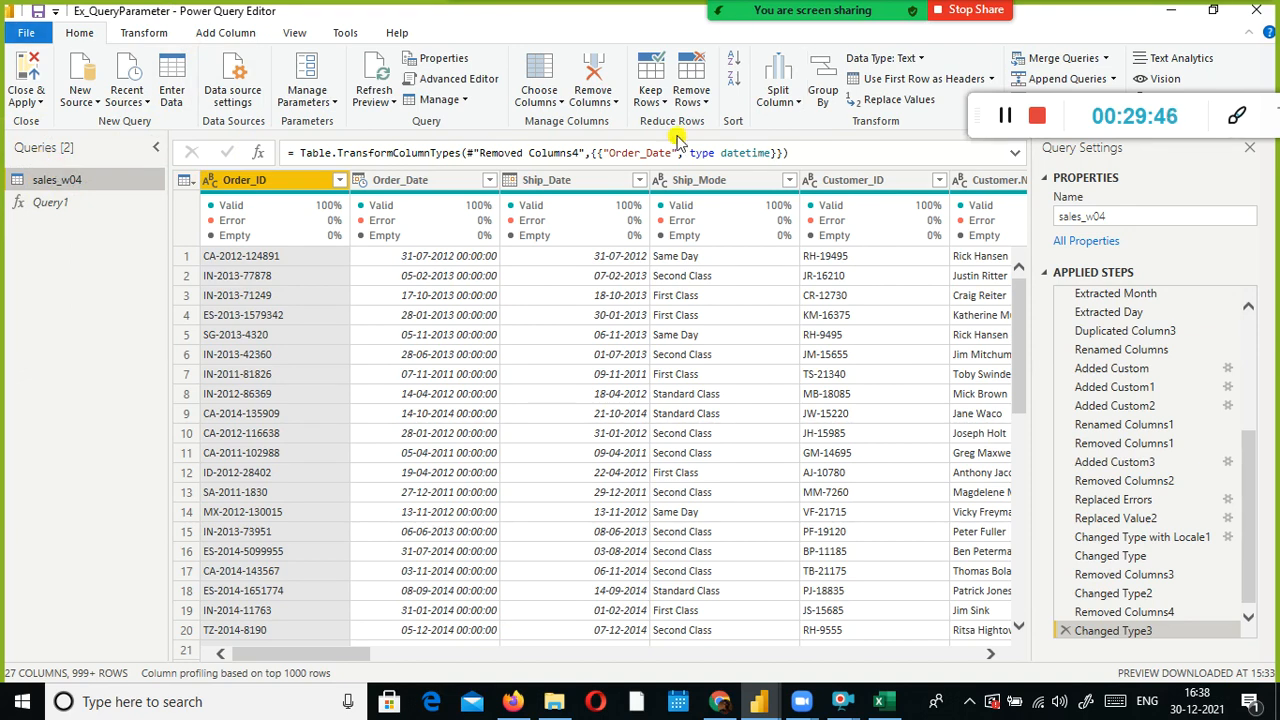
pyautogui.moveTo(317, 655); pyautogui.dragTo(329, 609)
pyautogui.scroll(2, 1210, 428)
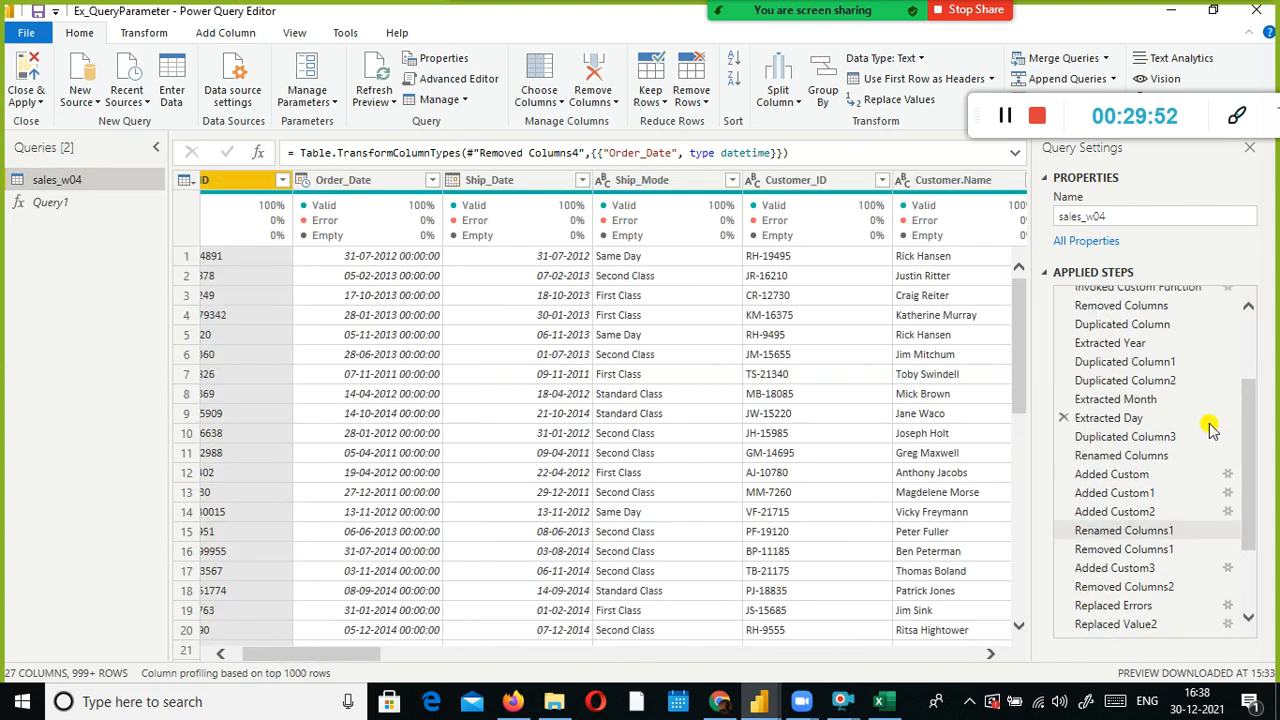
pyautogui.scroll(3, 1210, 428)
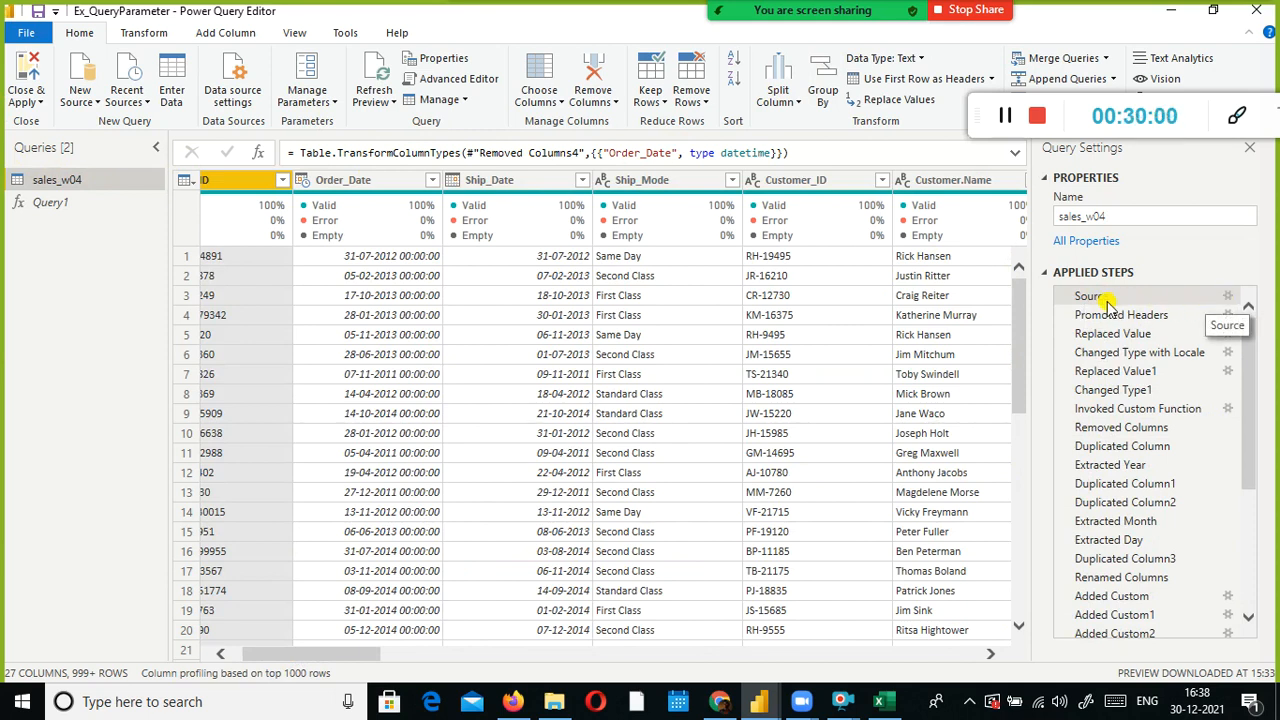
pyautogui.click(1230, 303)
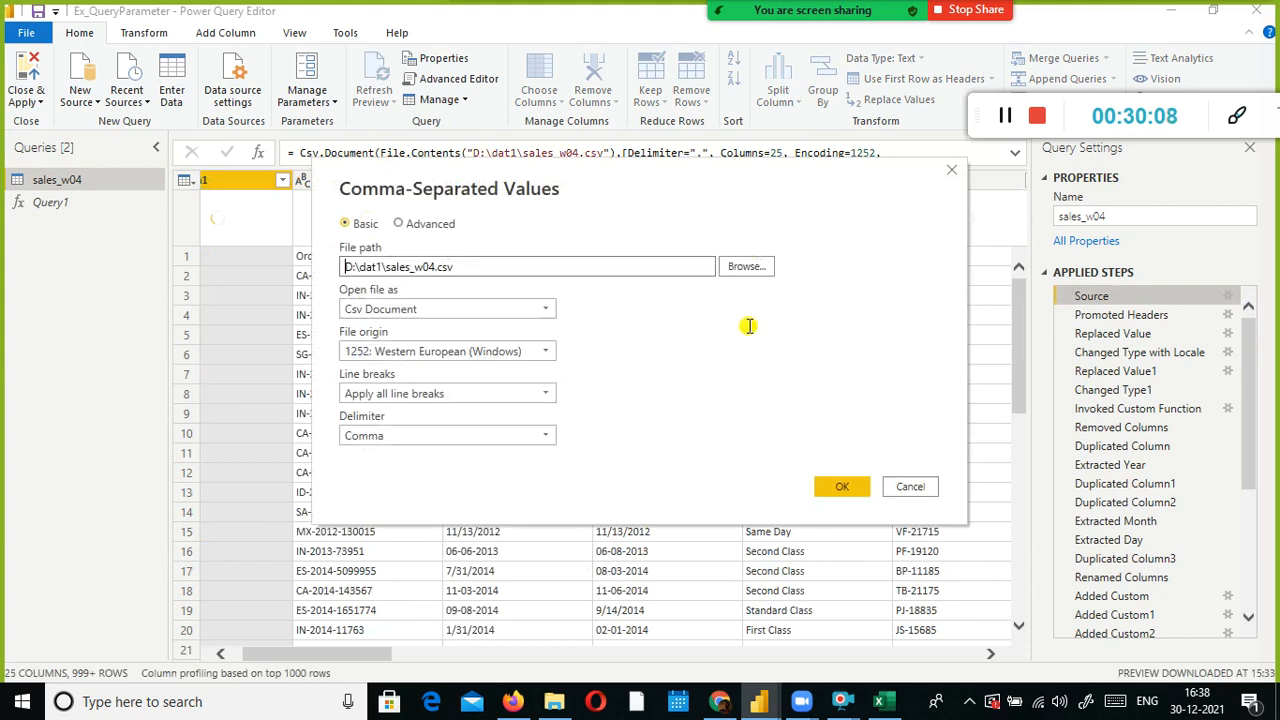
# Examine the folder and file name parts of the CSV source's file path, and accept the dialog without edits
pyautogui.tripleClick(534, 266)
pyautogui.click(501, 263)
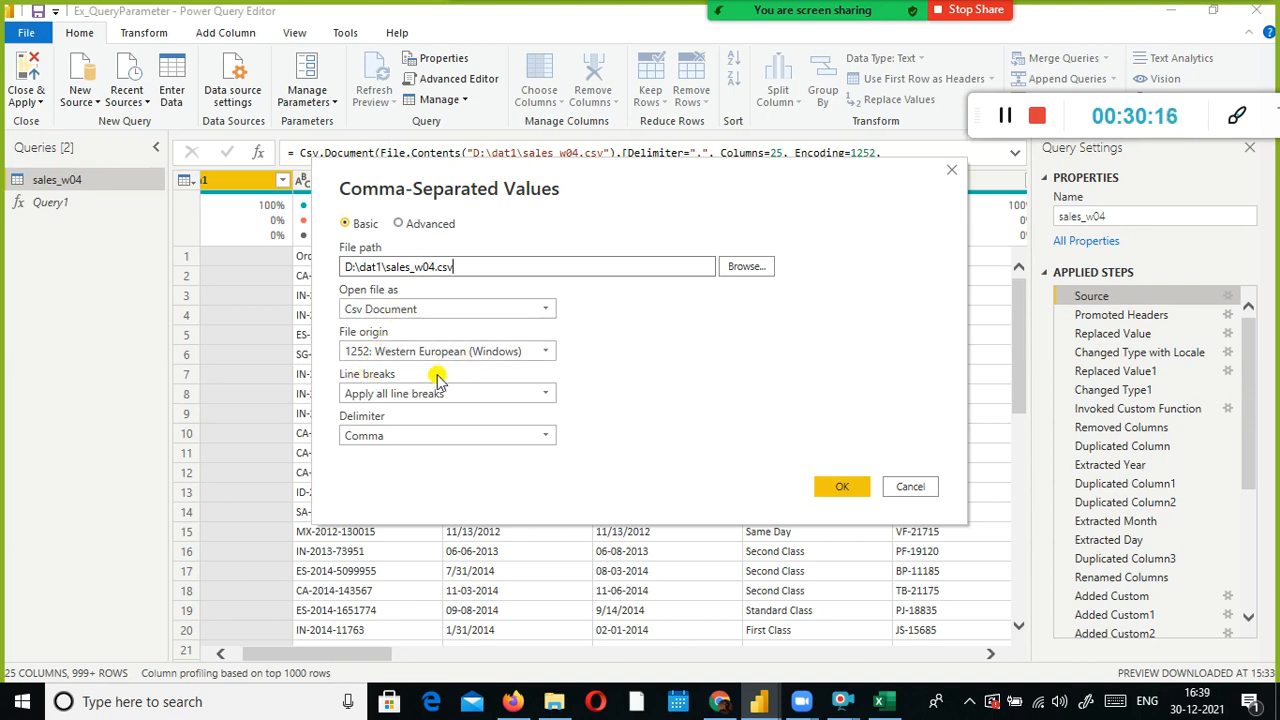
pyautogui.click(476, 267)
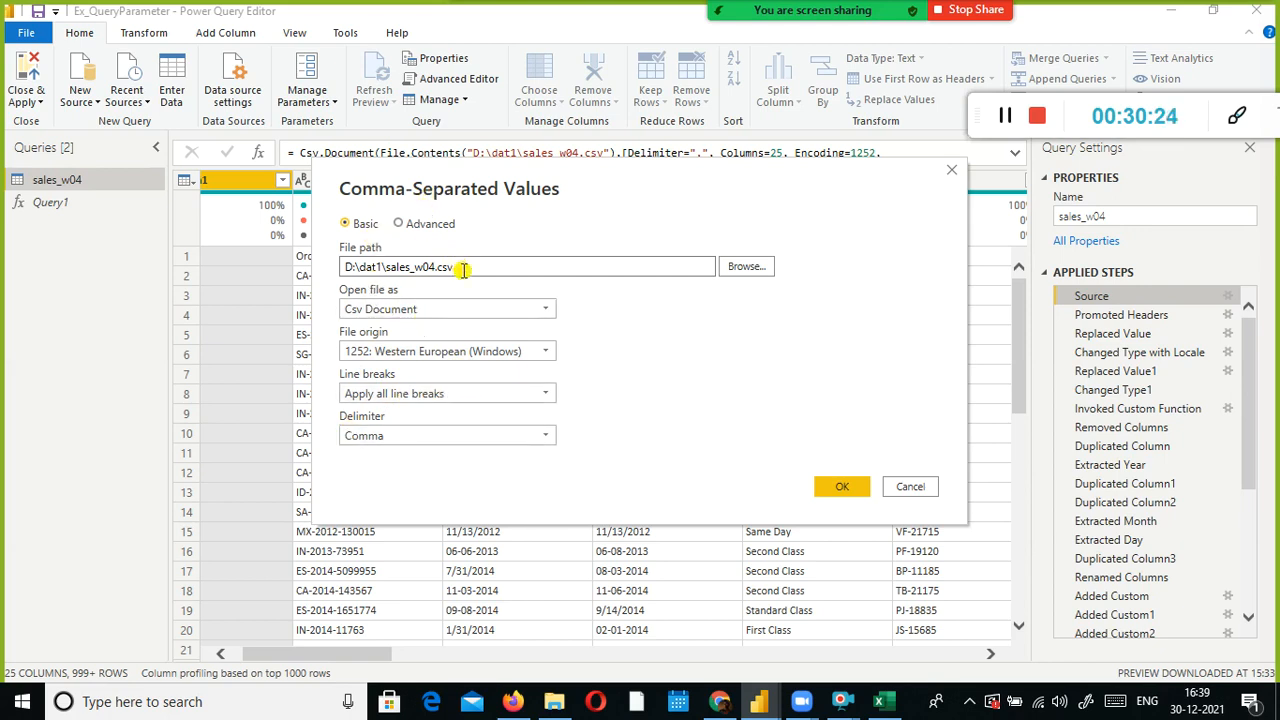
pyautogui.moveTo(463, 270); pyautogui.dragTo(280, 252)
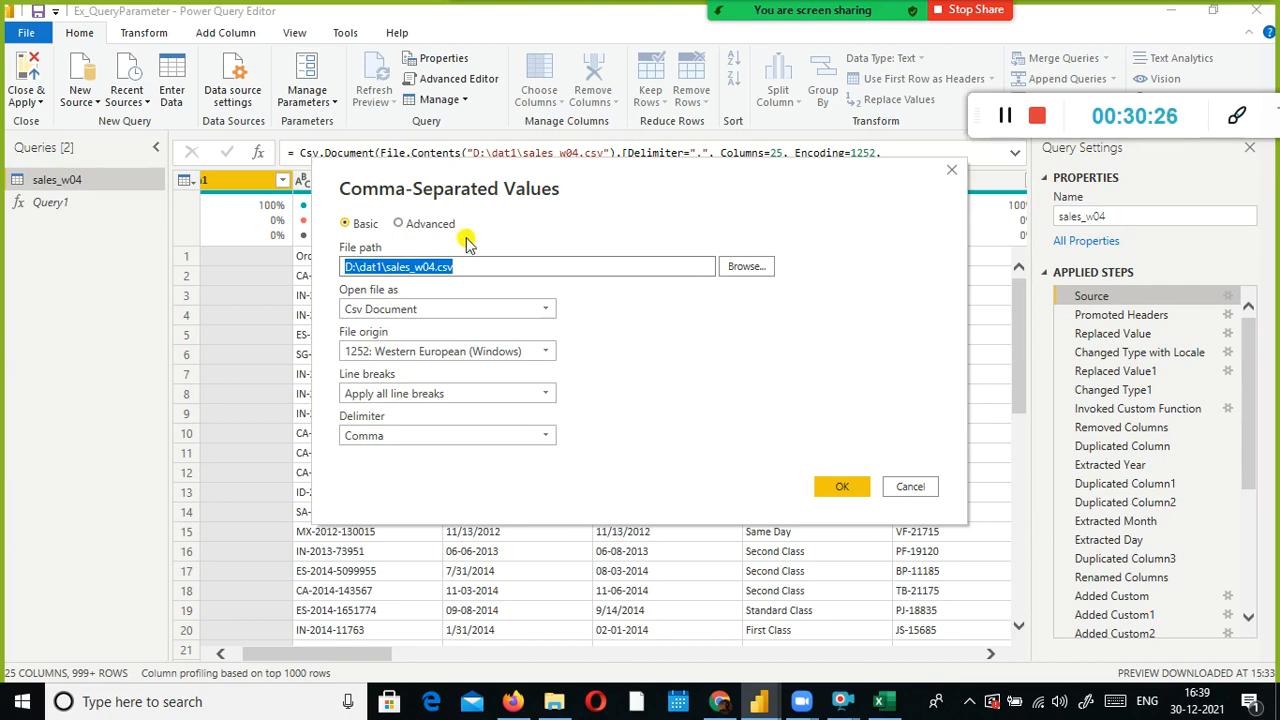
pyautogui.moveTo(563, 264); pyautogui.dragTo(386, 266)
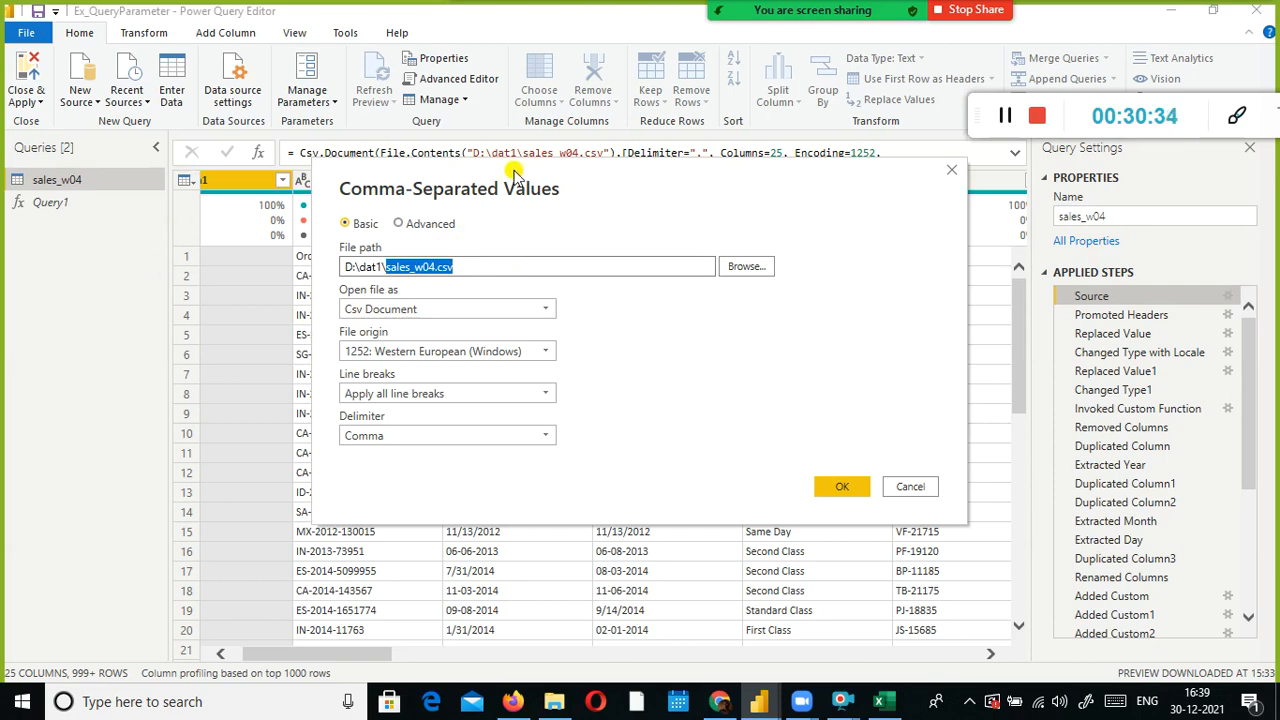
pyautogui.click(466, 270)
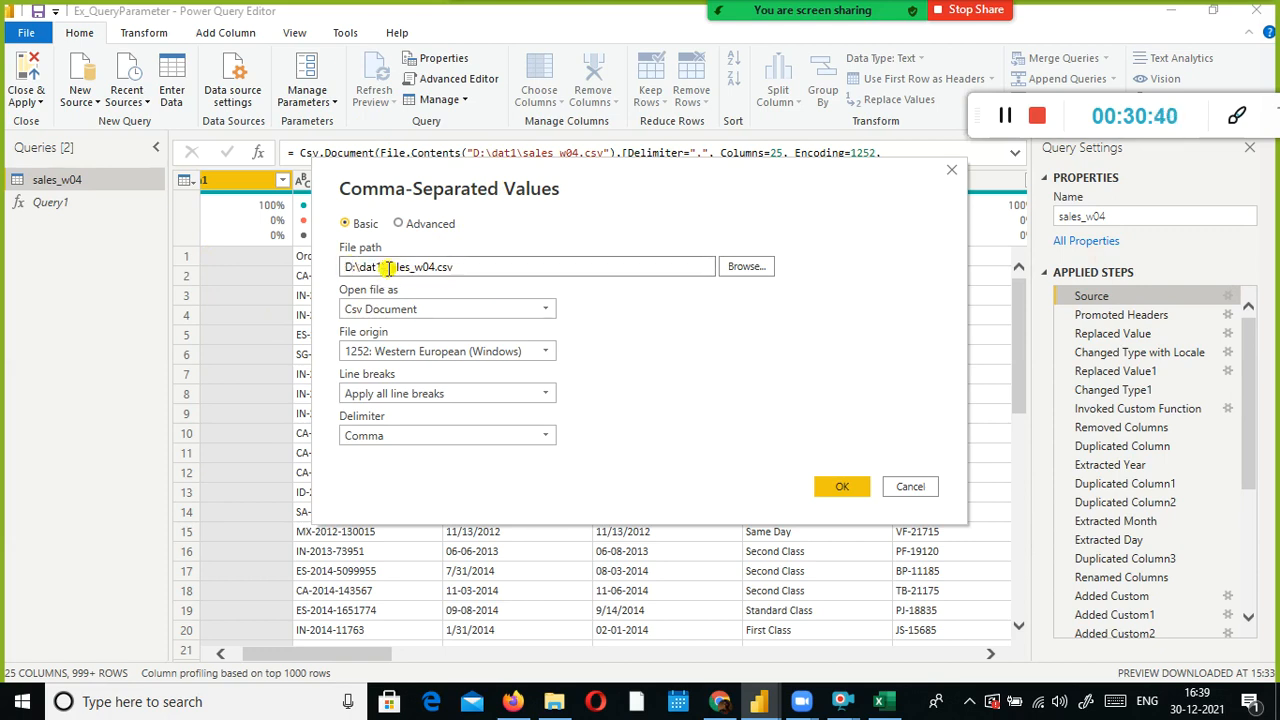
pyautogui.moveTo(352, 268); pyautogui.dragTo(329, 265)
pyautogui.moveTo(384, 268); pyautogui.dragTo(330, 270)
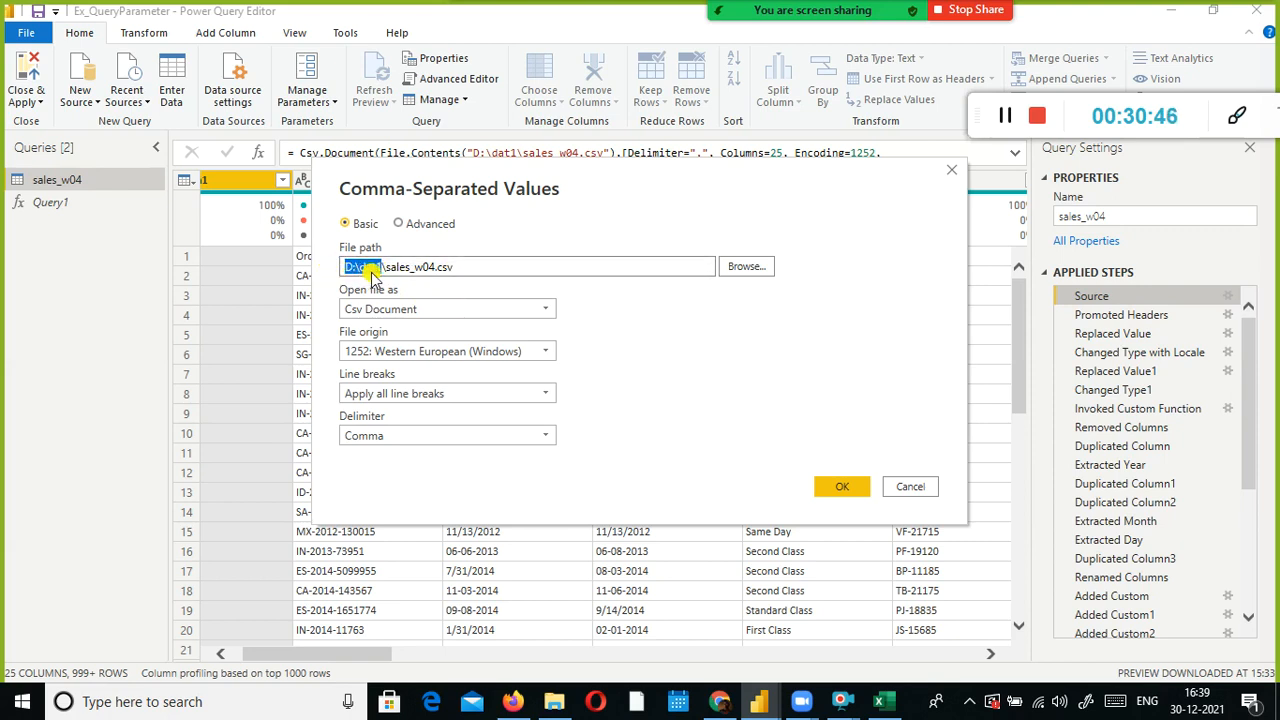
pyautogui.click(371, 268)
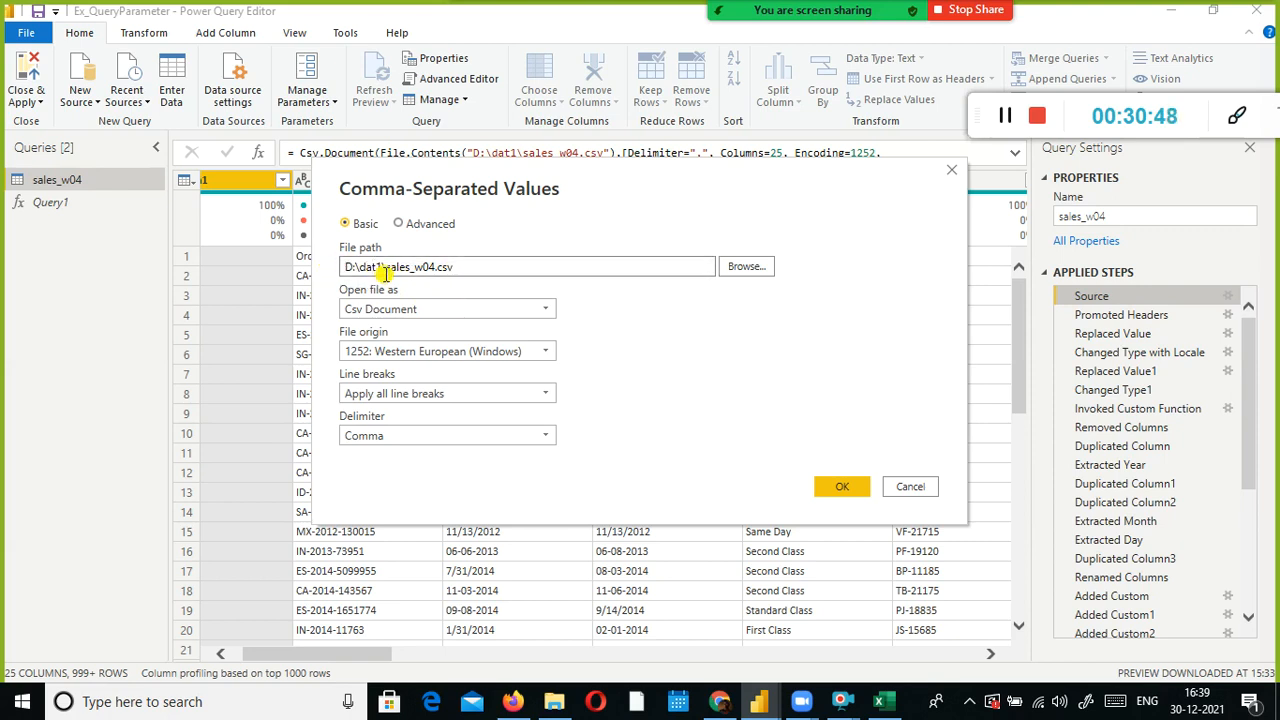
pyautogui.click(491, 268)
pyautogui.moveTo(349, 264); pyautogui.dragTo(551, 266)
pyautogui.click(842, 486)
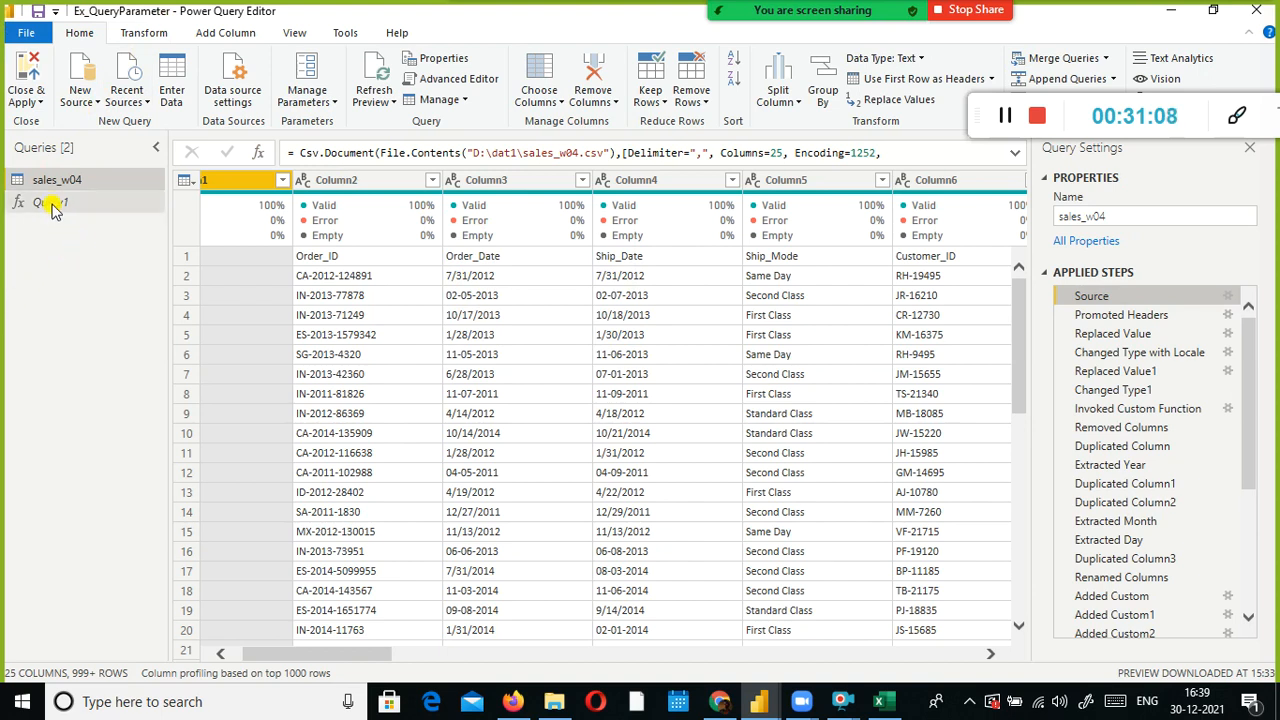
# View the Query1 function's code in the Advanced Editor and close it without edits
pyautogui.click(52, 203)
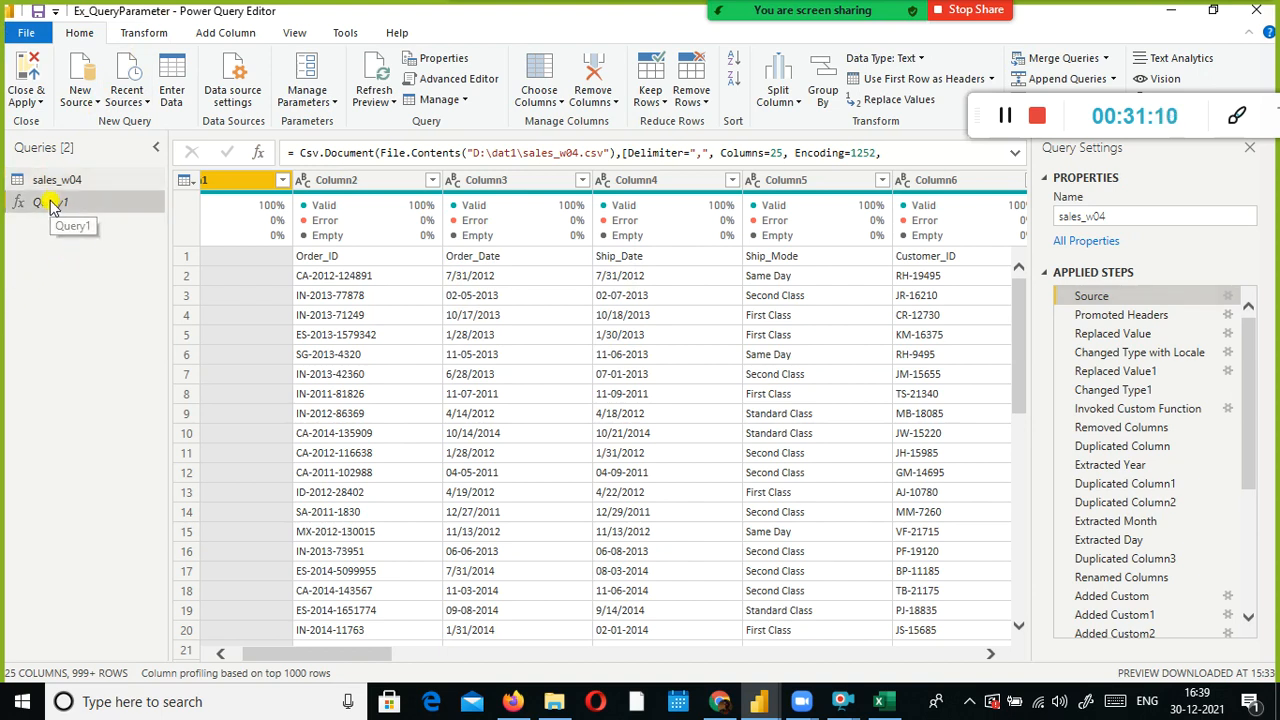
pyautogui.rightClick(52, 203)
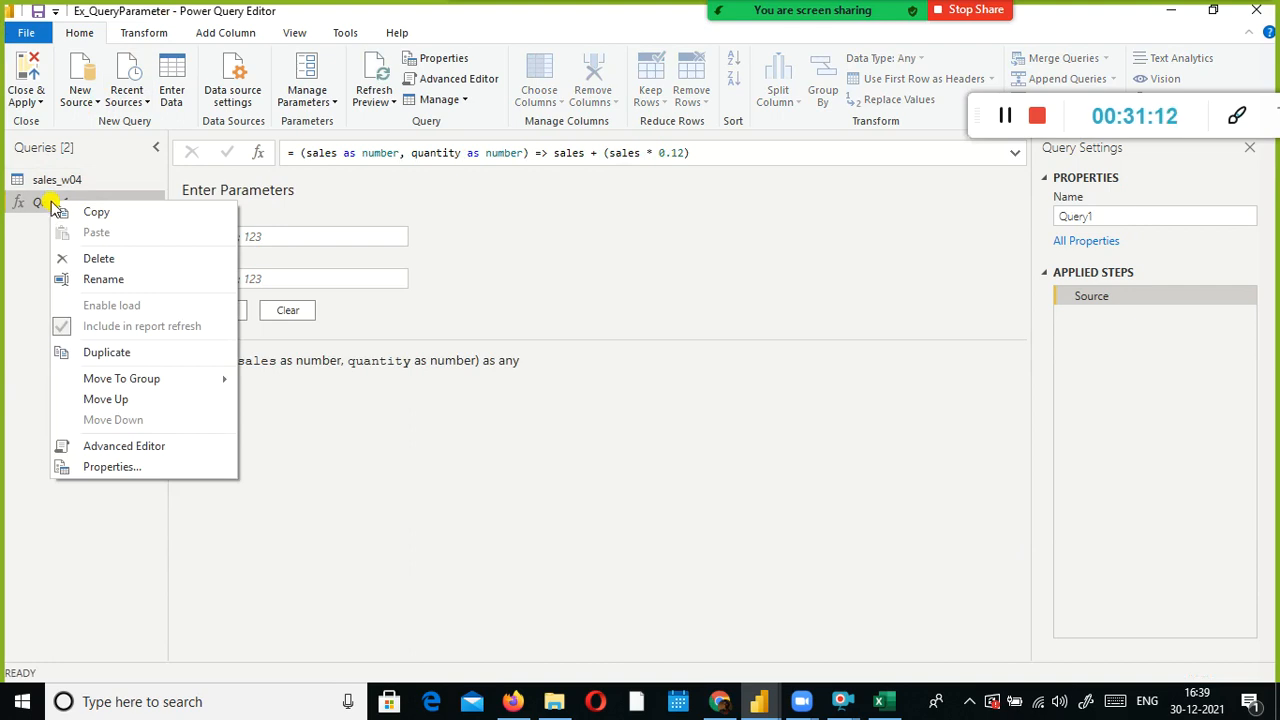
pyautogui.click(138, 446)
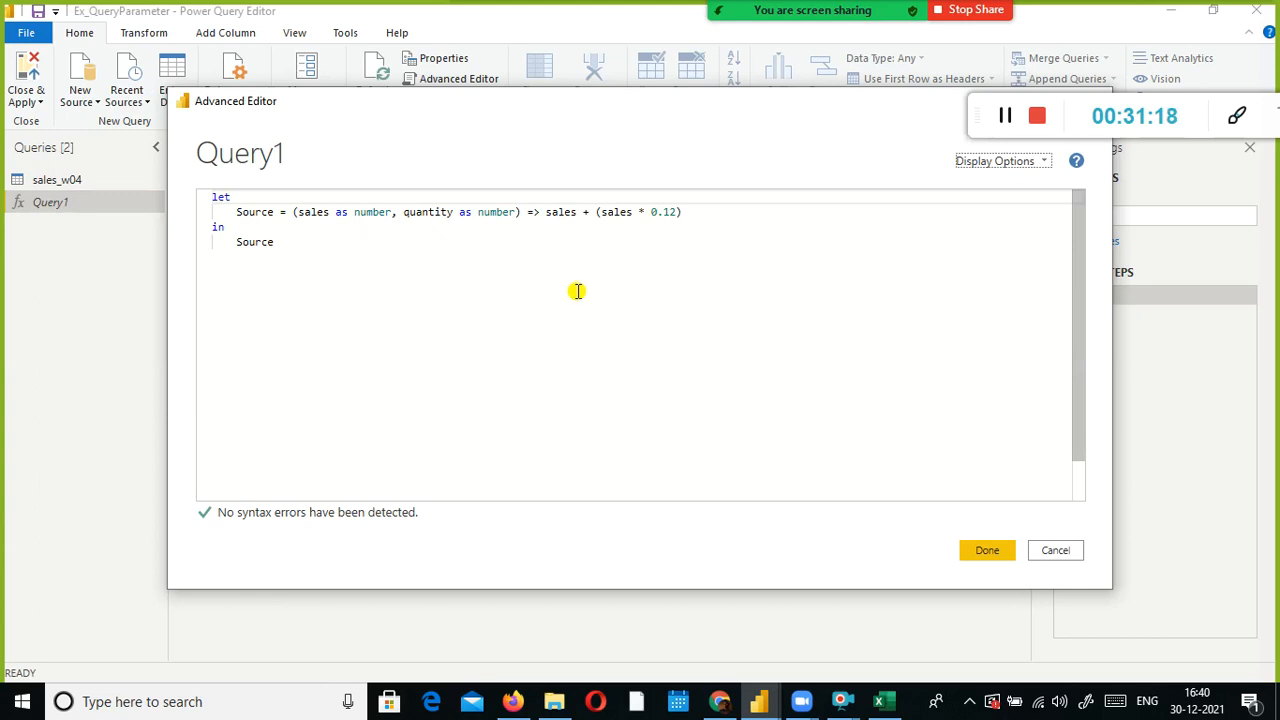
pyautogui.click(1058, 555)
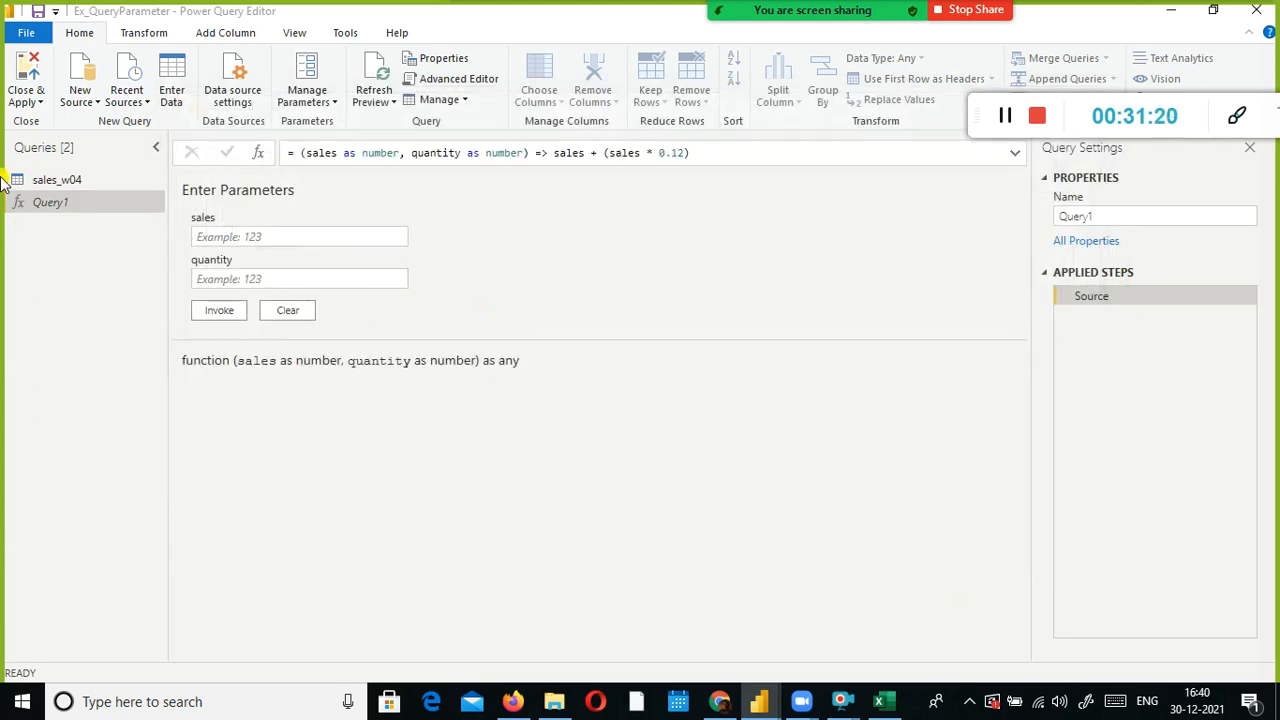
# Examine the M code of the sales_w04 query in the Advanced Editor from start to end and close it without edits
pyautogui.click(58, 181)
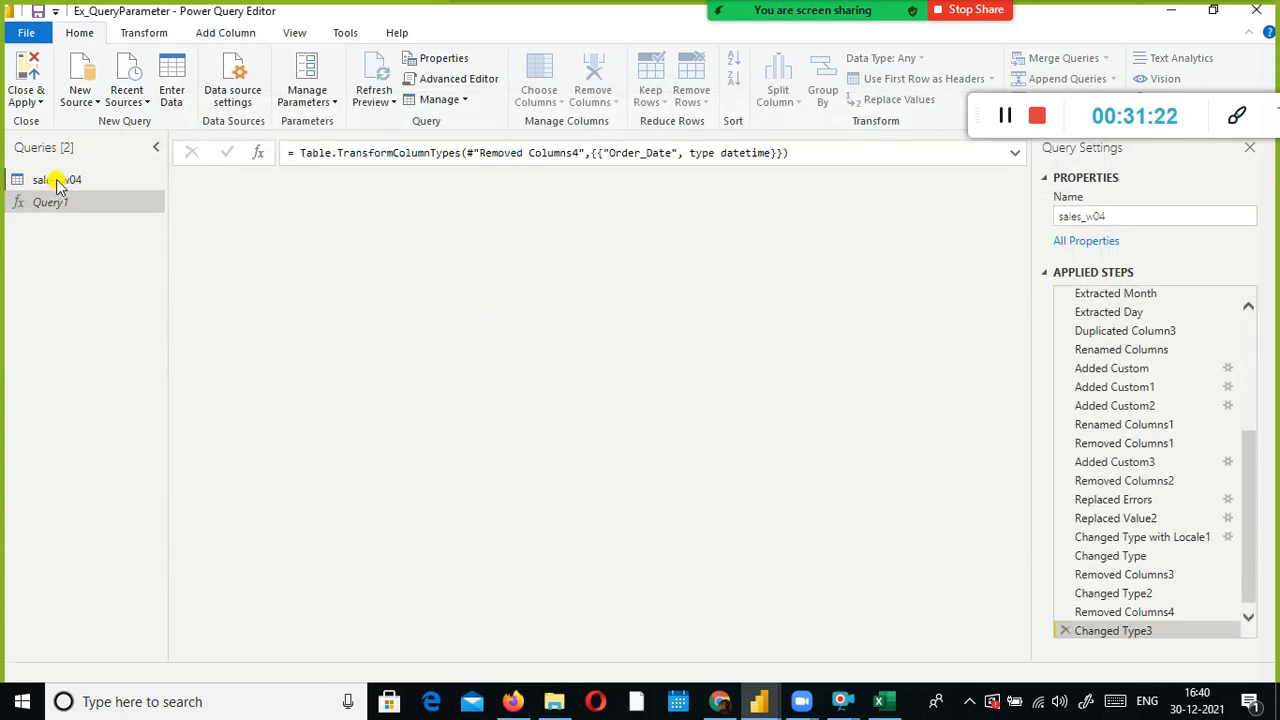
pyautogui.click(455, 80)
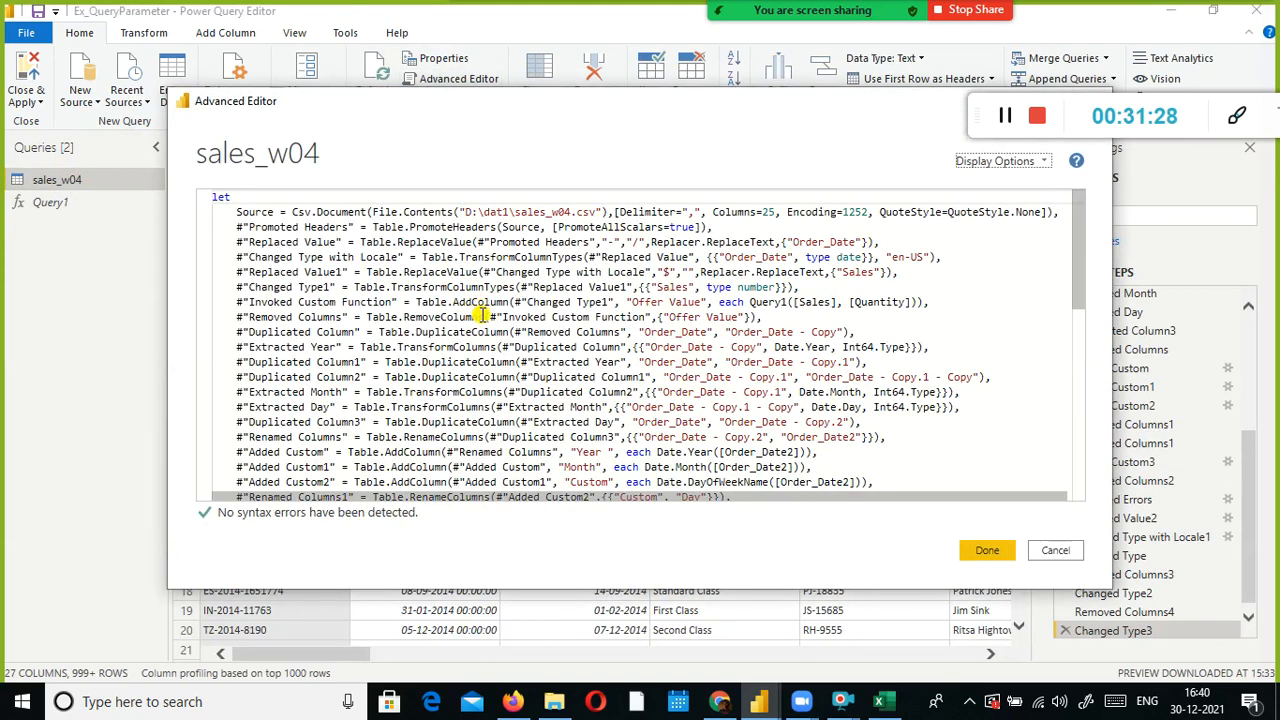
pyautogui.scroll(-5, 550, 340)
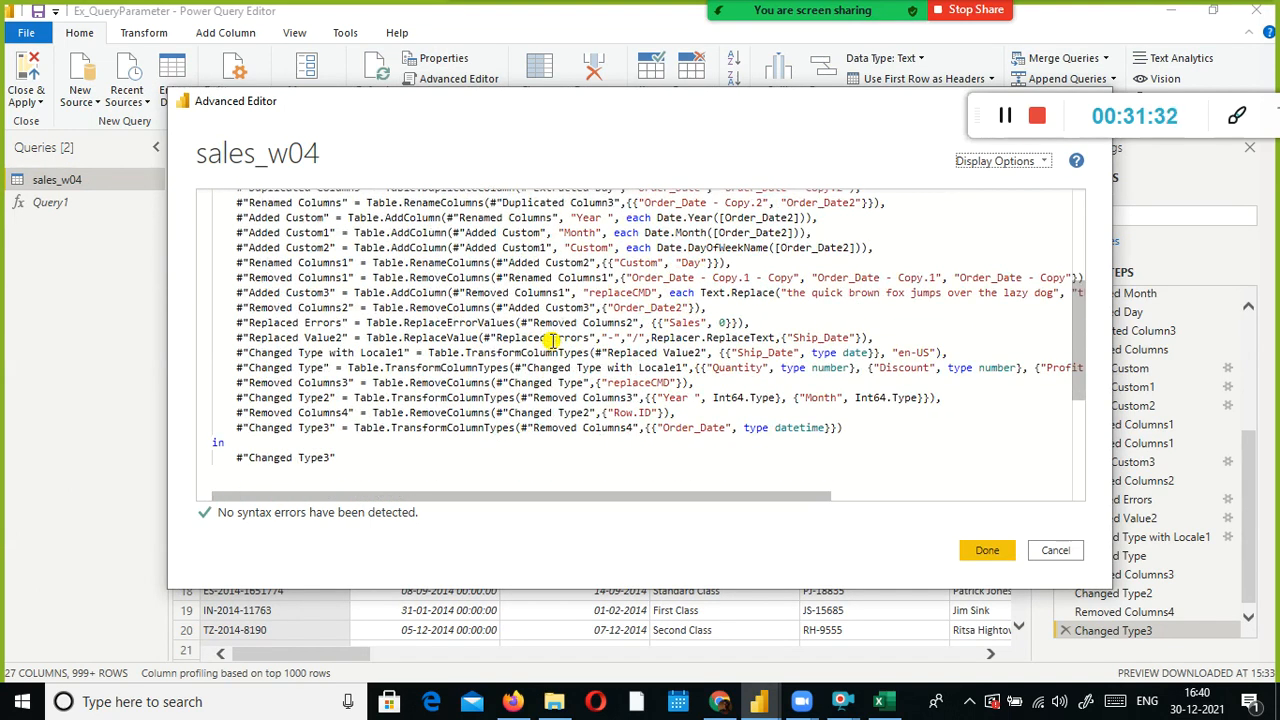
pyautogui.scroll(1, 551, 340)
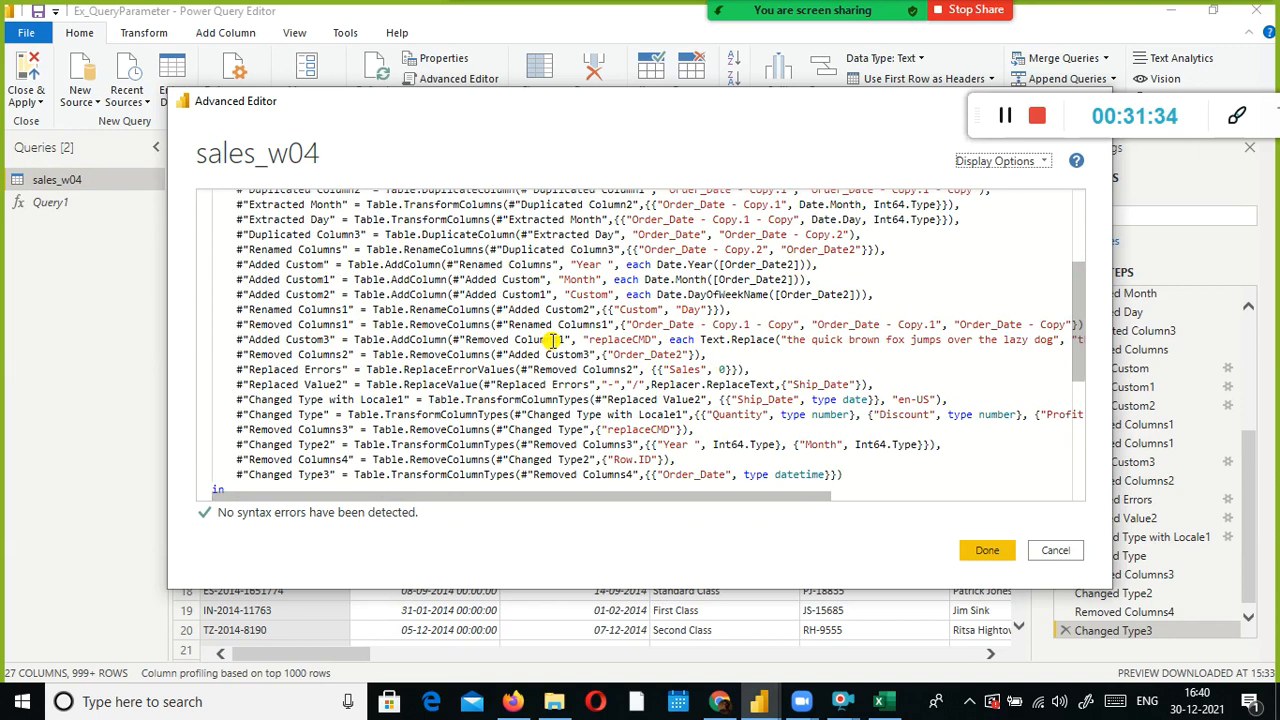
pyautogui.scroll(1, 551, 340)
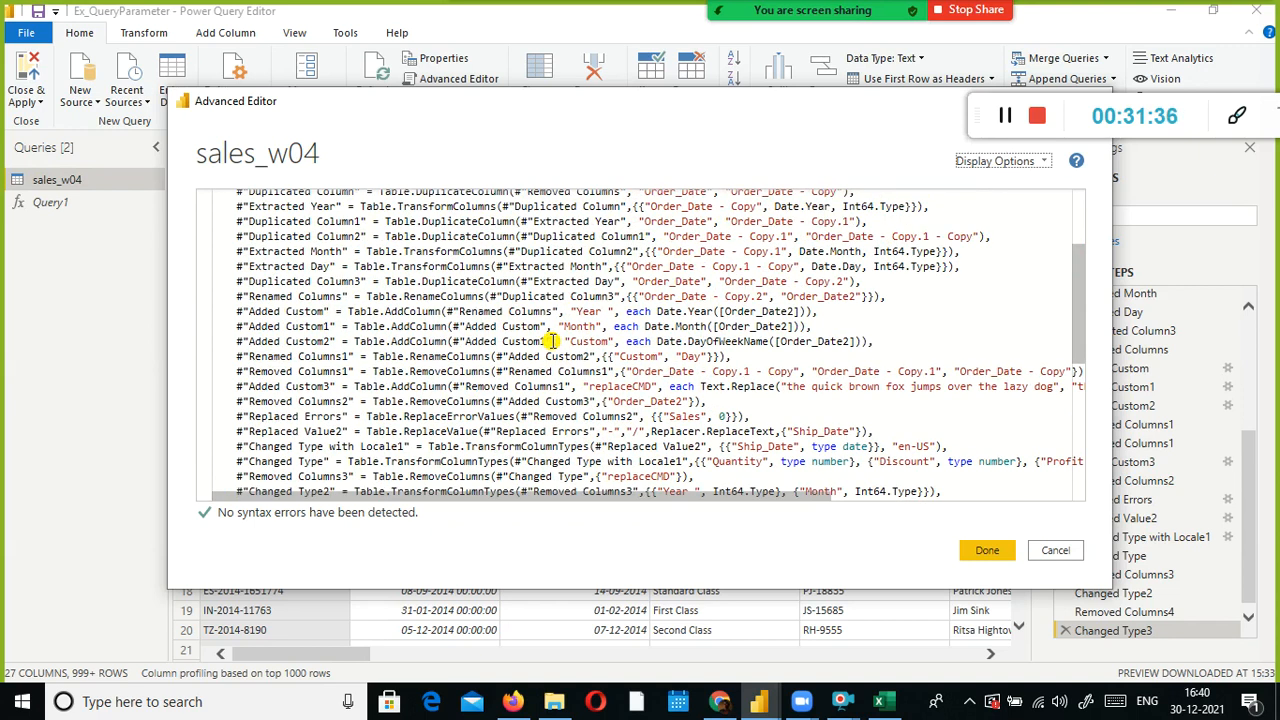
pyautogui.scroll(2, 551, 340)
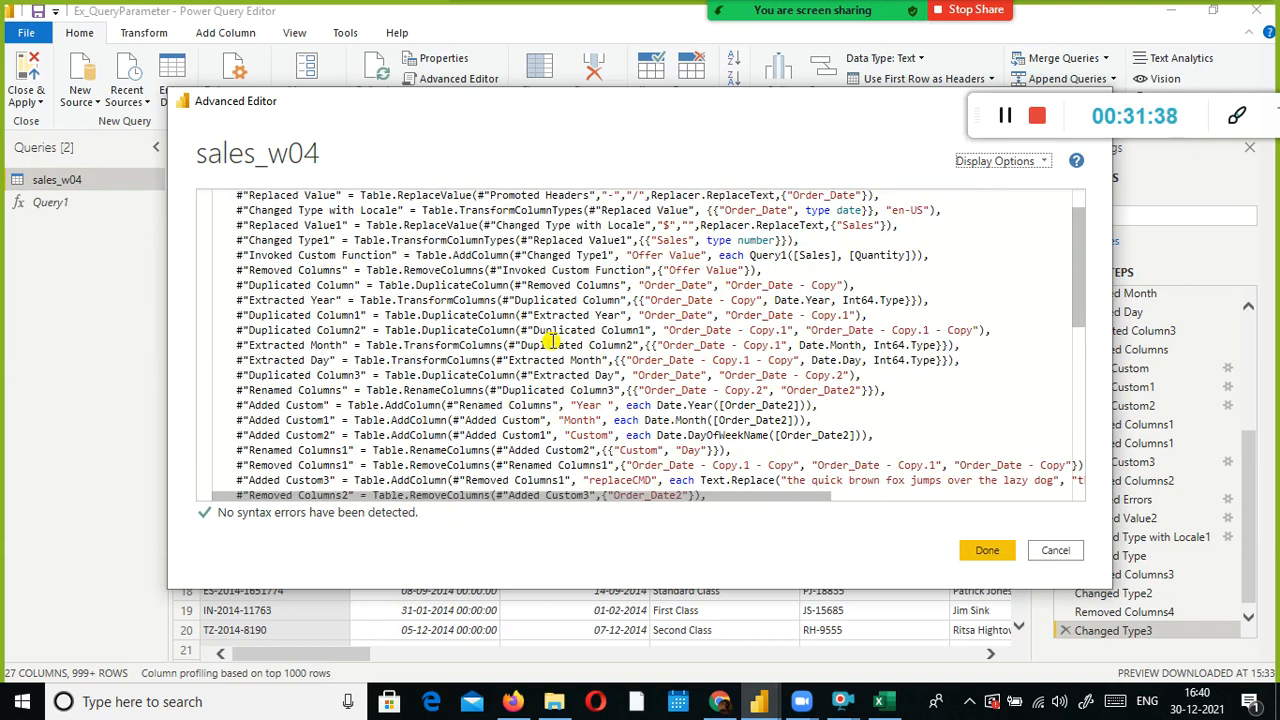
pyautogui.scroll(-4, 551, 340)
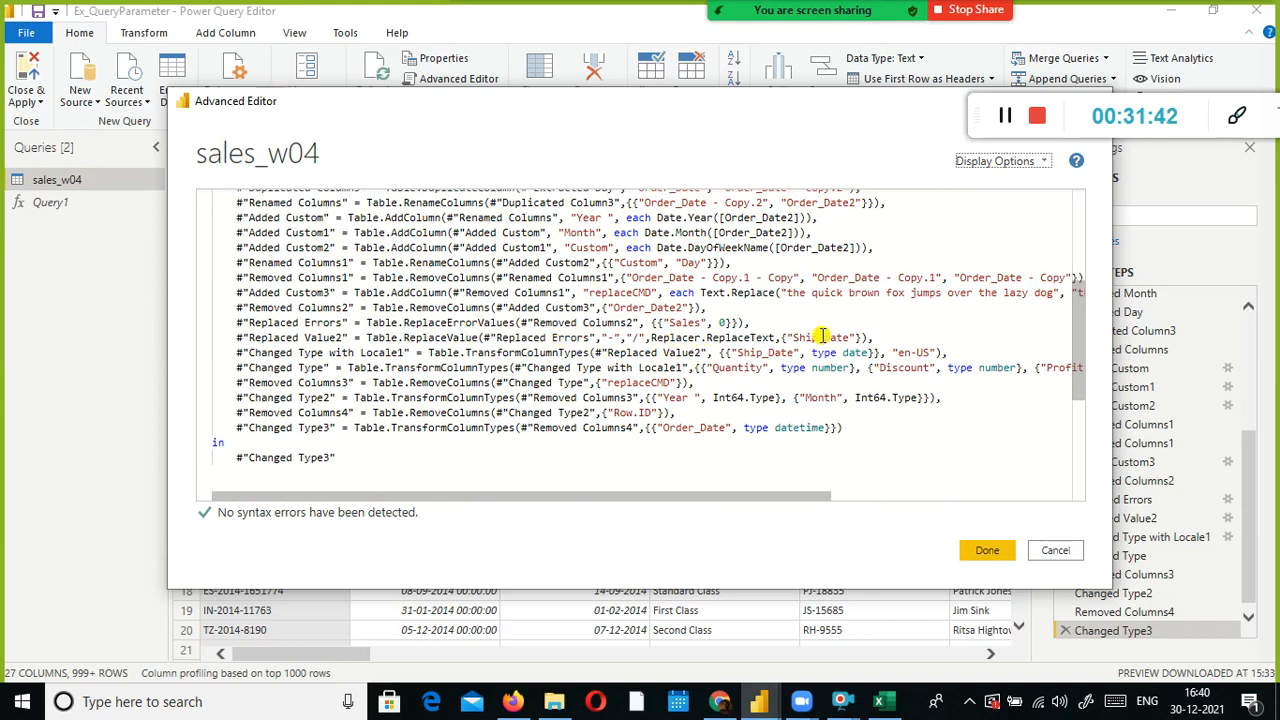
pyautogui.scroll(1, 820, 337)
pyautogui.scroll(2, 820, 337)
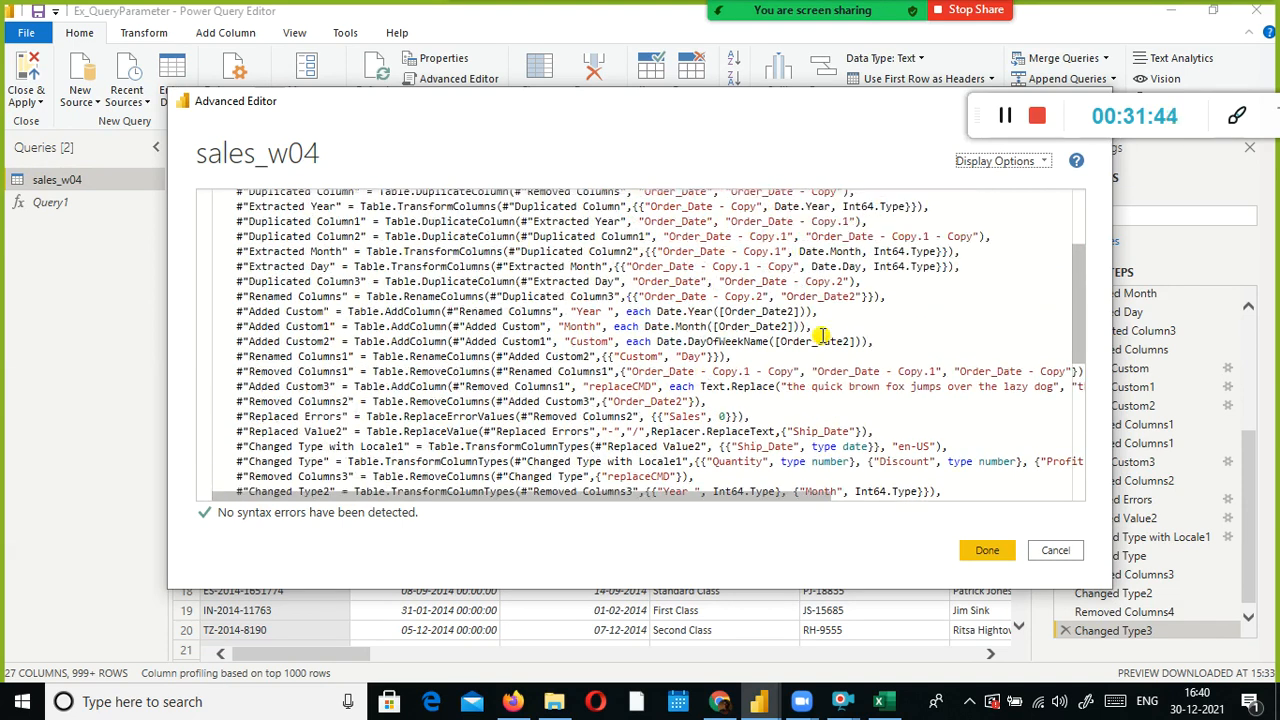
pyautogui.scroll(1, 820, 337)
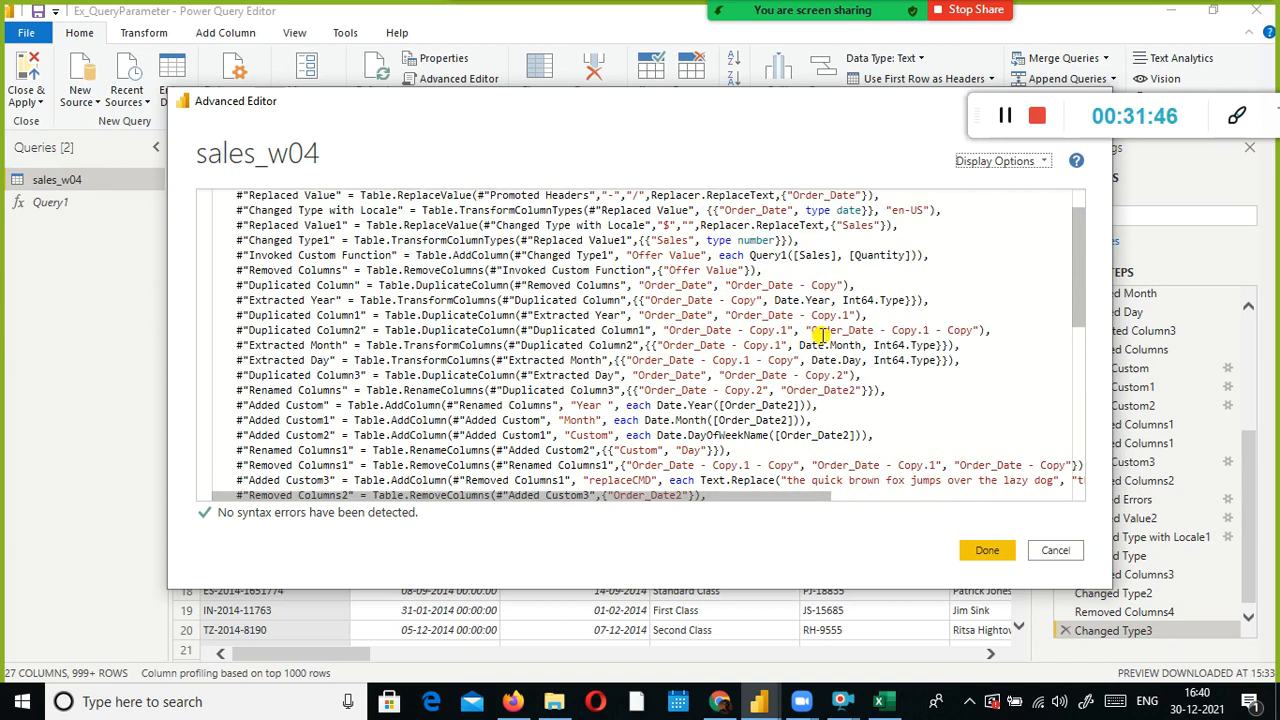
pyautogui.scroll(1, 820, 337)
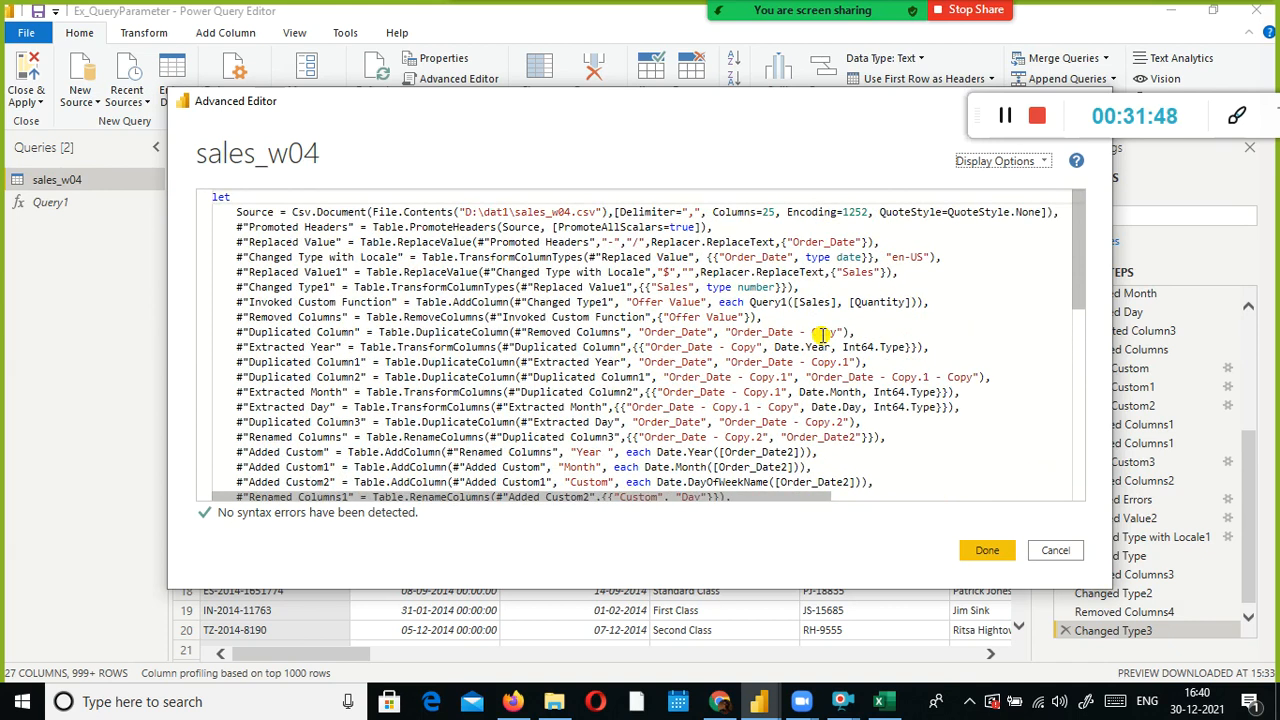
pyautogui.click(987, 560)
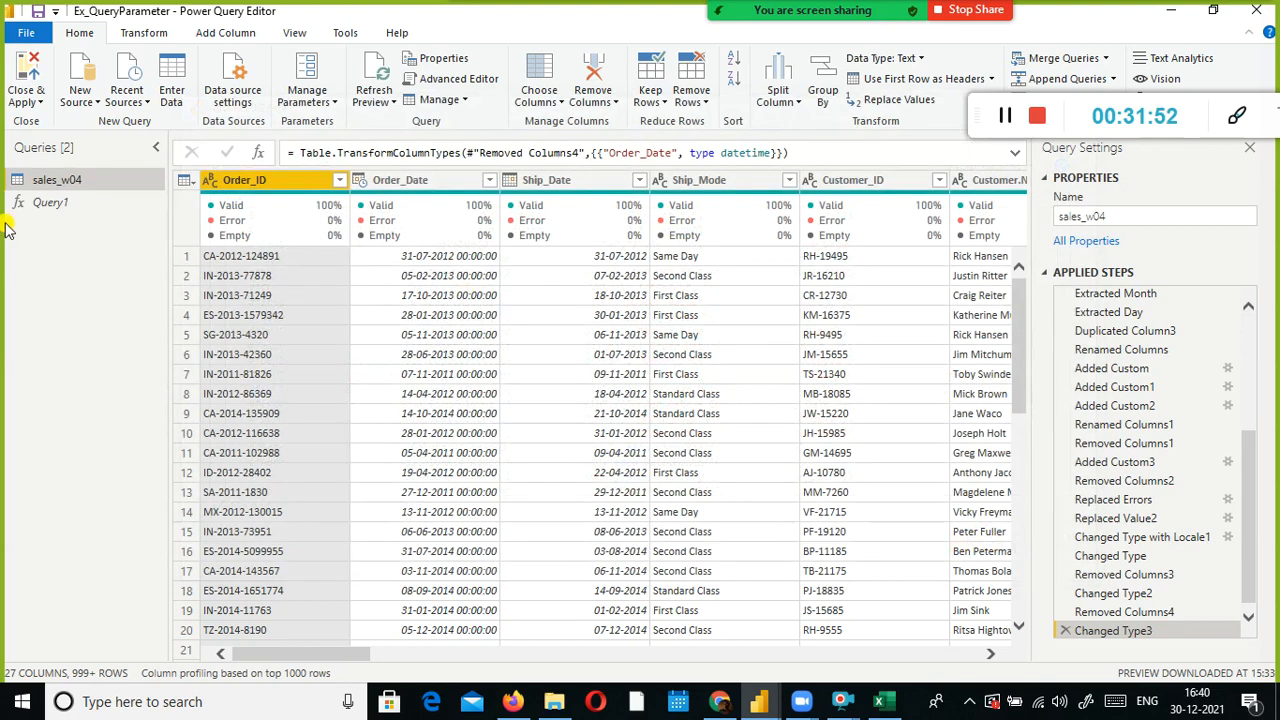
# View the Query1 function, return to sales_w04, and check the State column's filter options without applying any
pyautogui.click(50, 203)
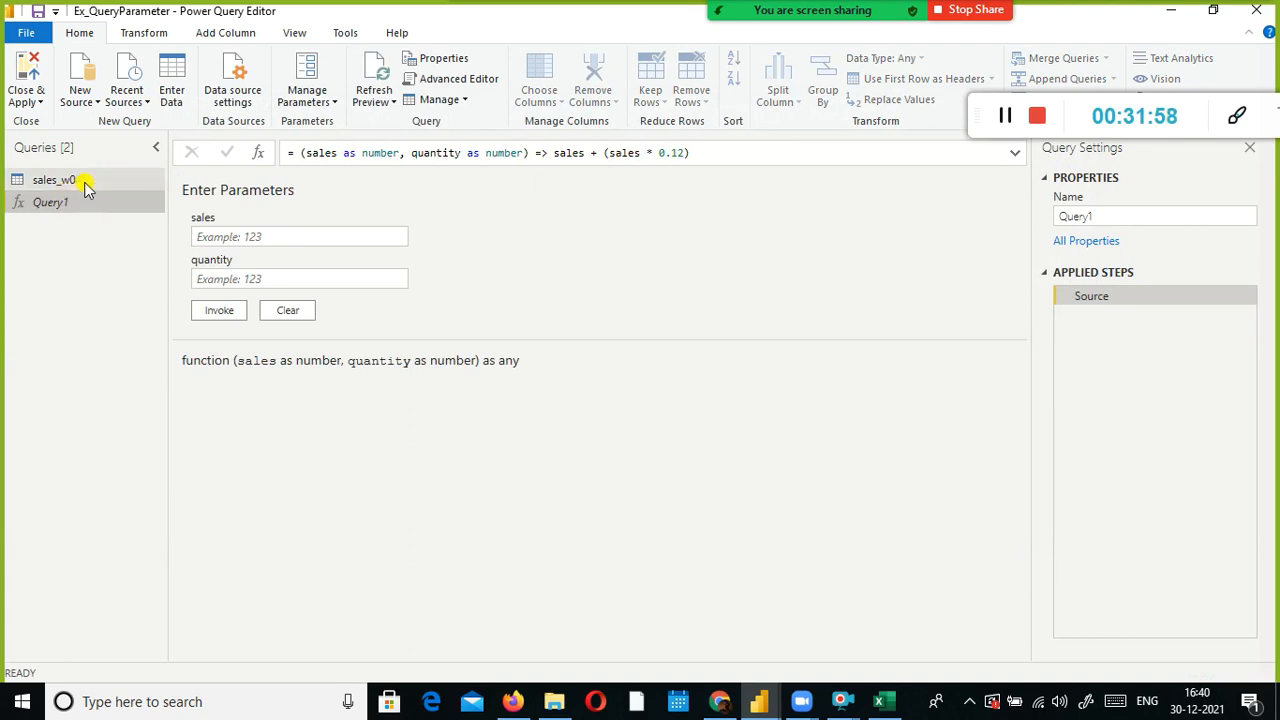
pyautogui.click(78, 186)
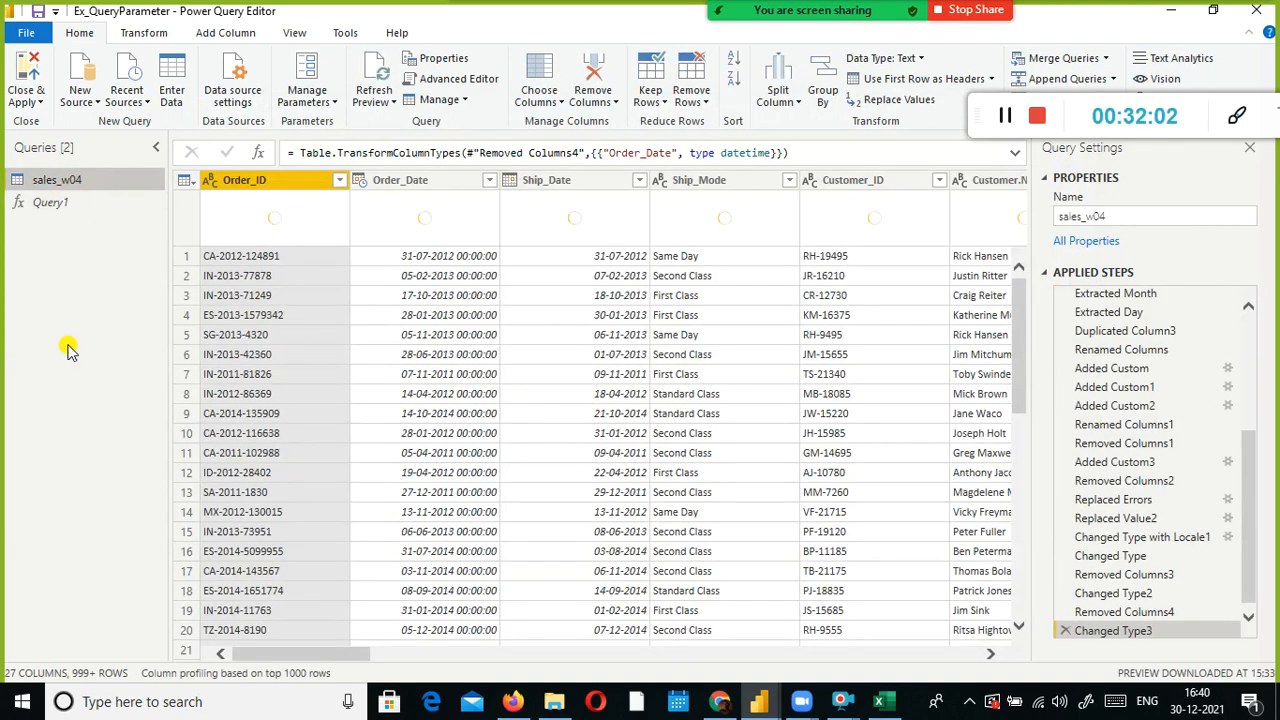
pyautogui.click(196, 684)
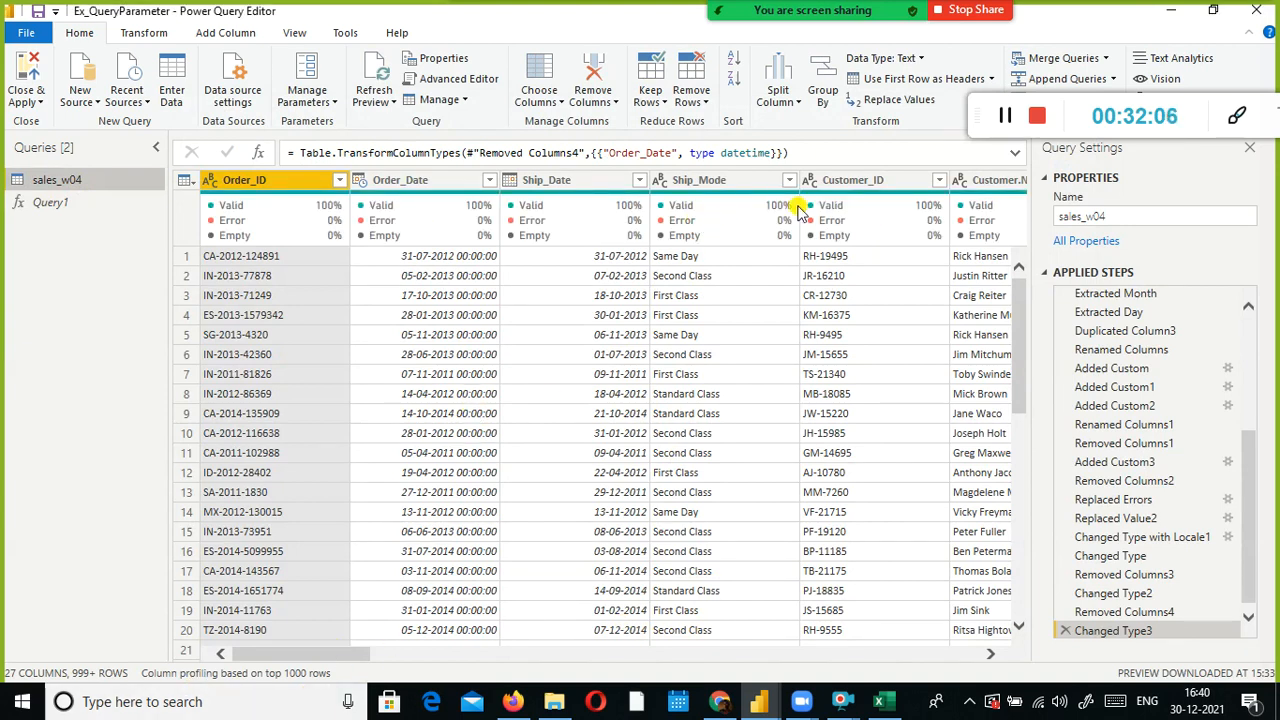
pyautogui.click(568, 658)
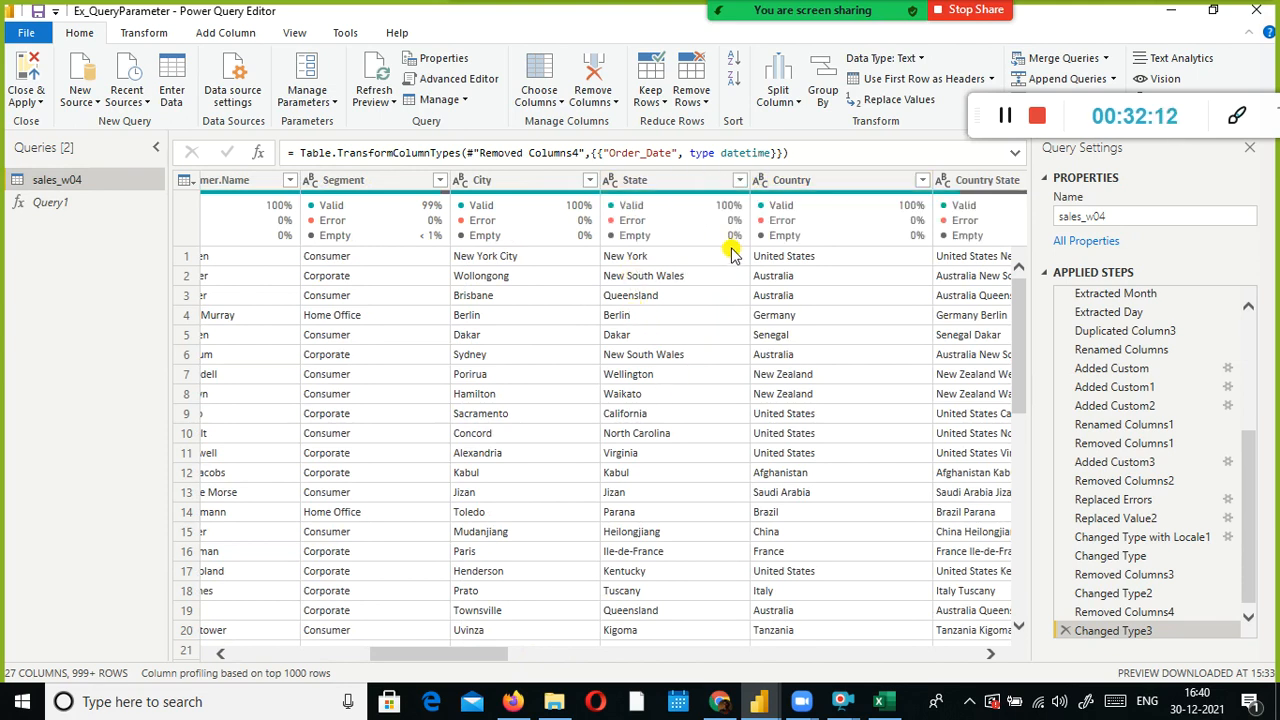
pyautogui.click(739, 180)
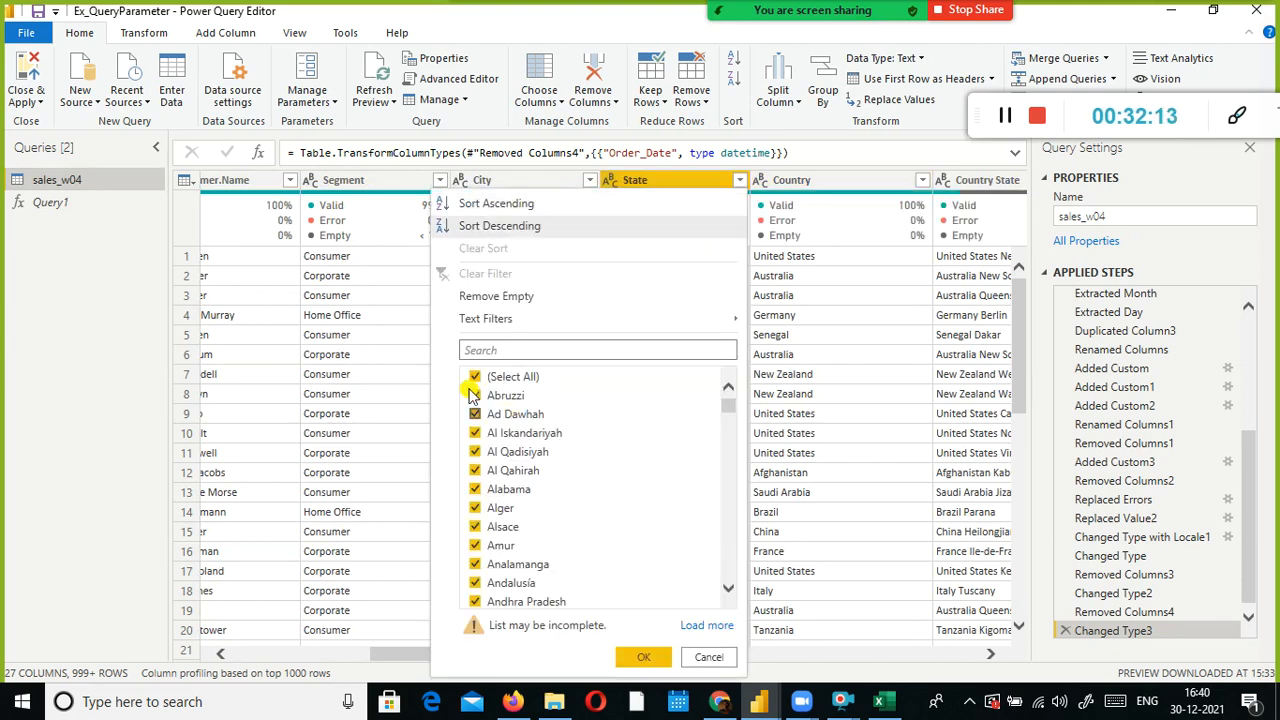
pyautogui.click(712, 659)
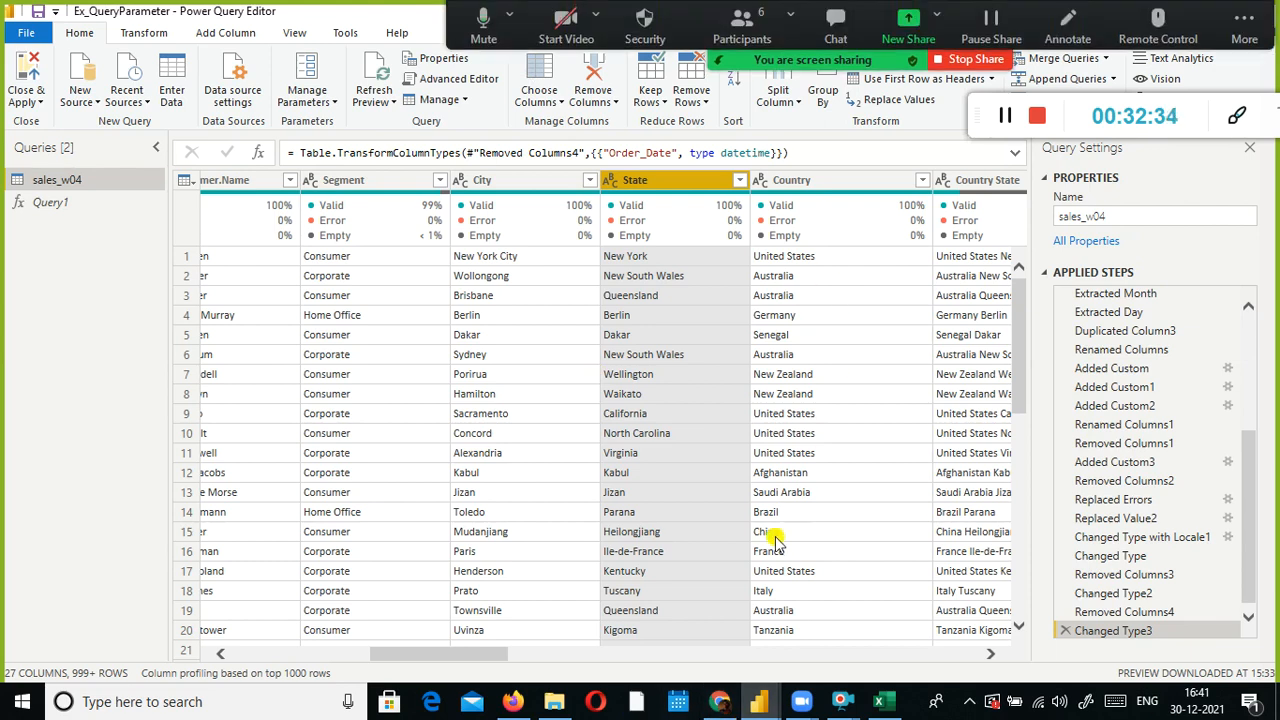
# Open Notepad and write the line "Filter the data at the source itslef." a few lines below "m-"
pyautogui.click(158, 703)
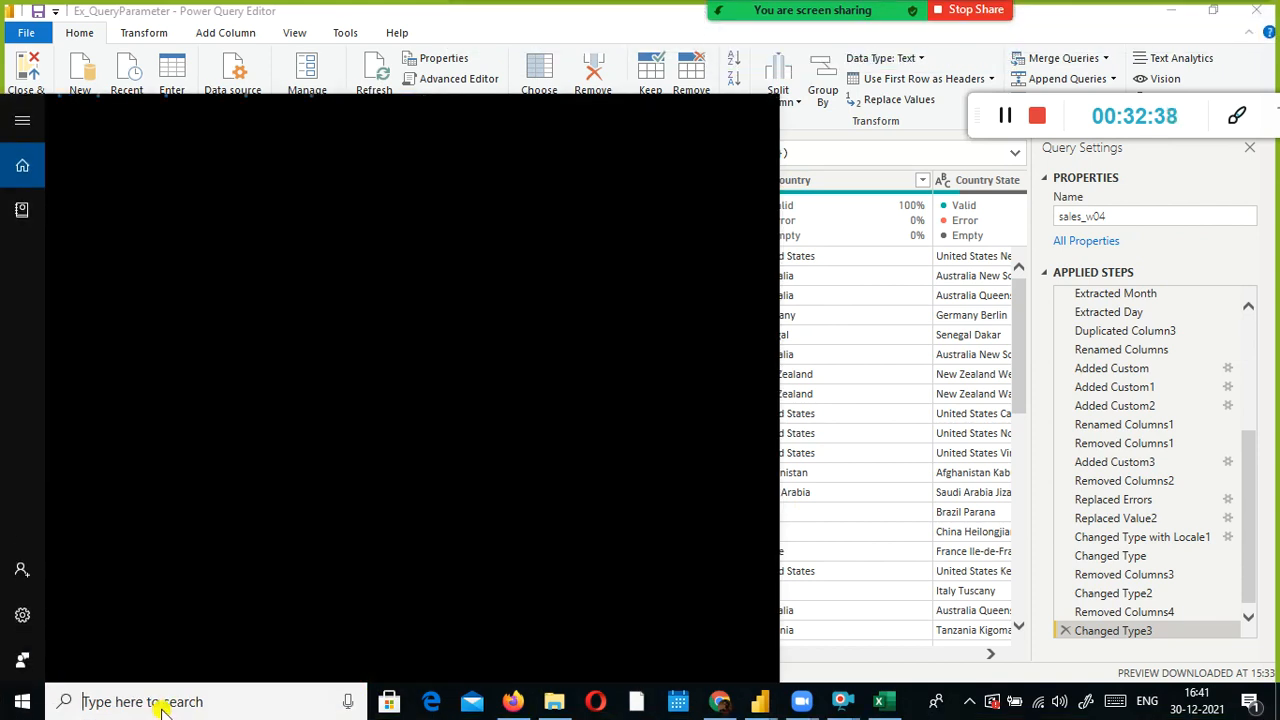
pyautogui.write('notepad')
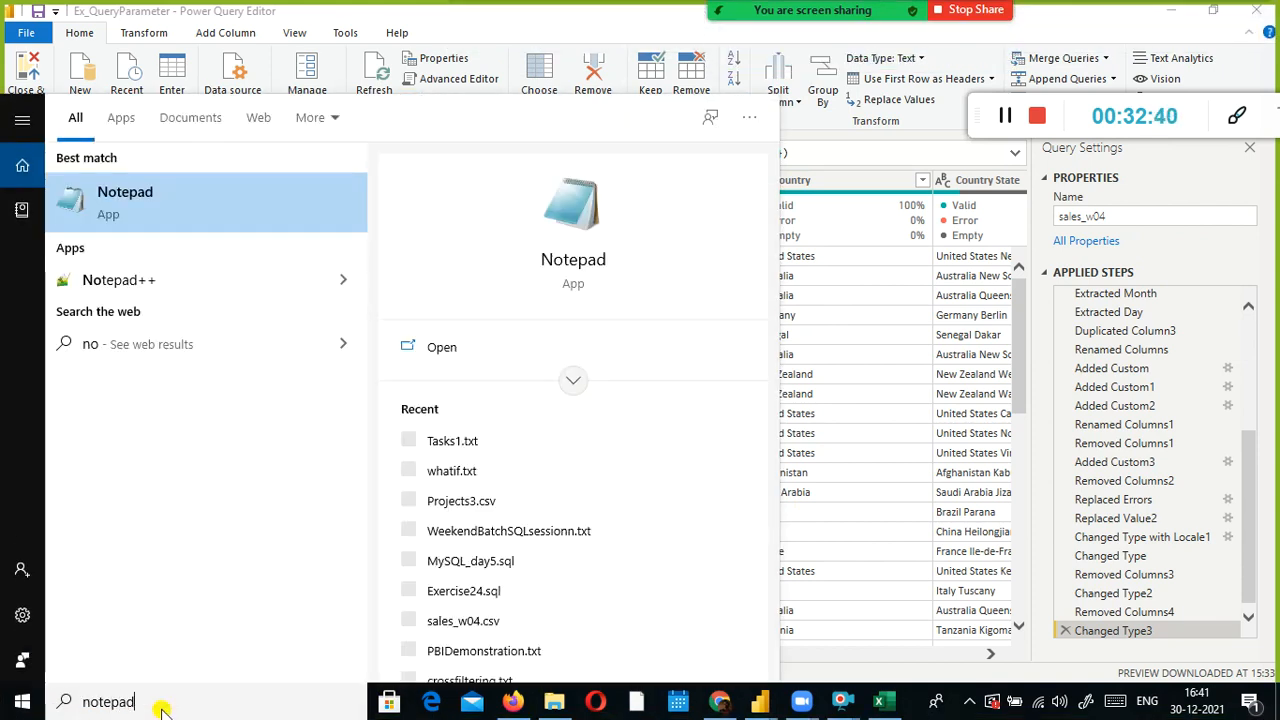
pyautogui.press('Return')
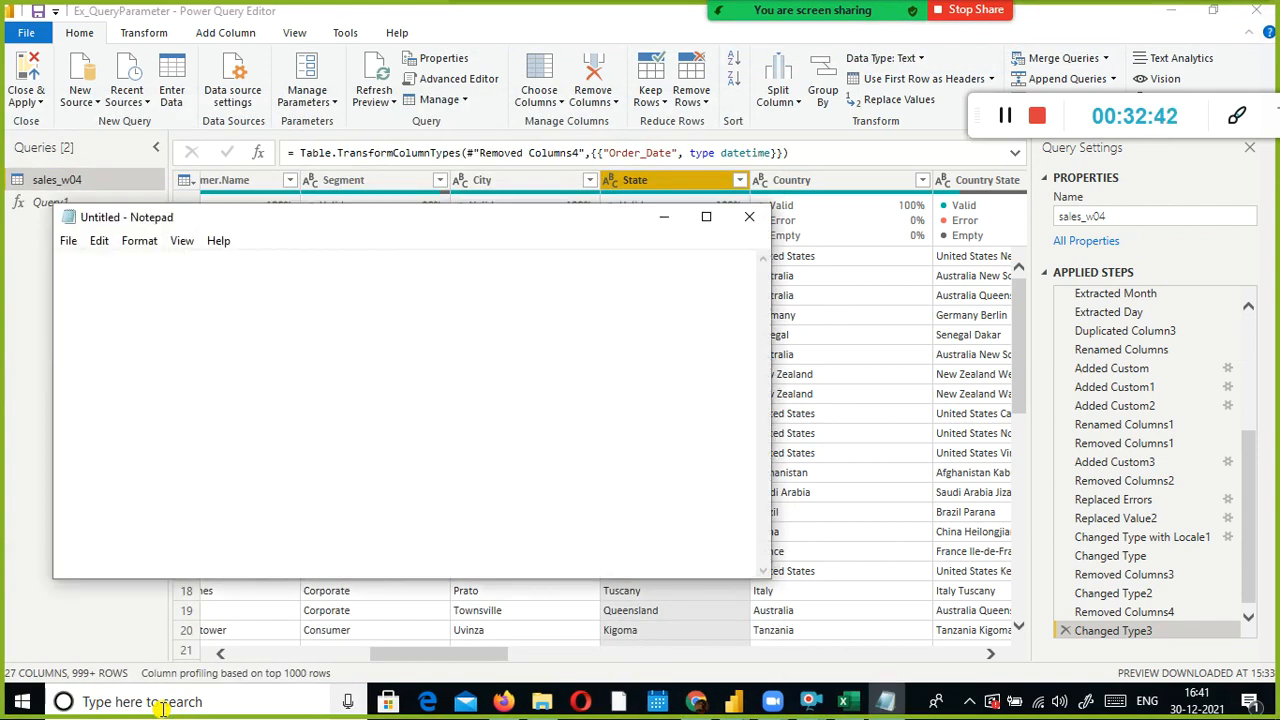
pyautogui.write('Filter the data ')
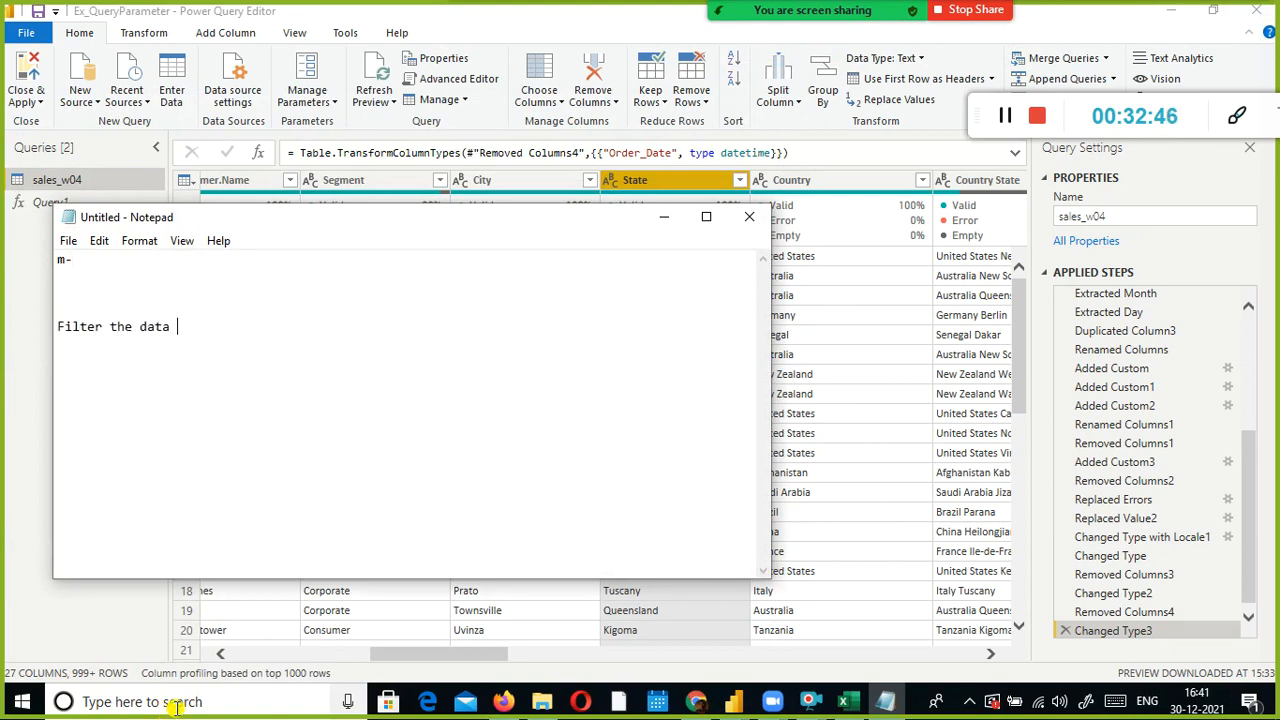
pyautogui.write('at the sourc')
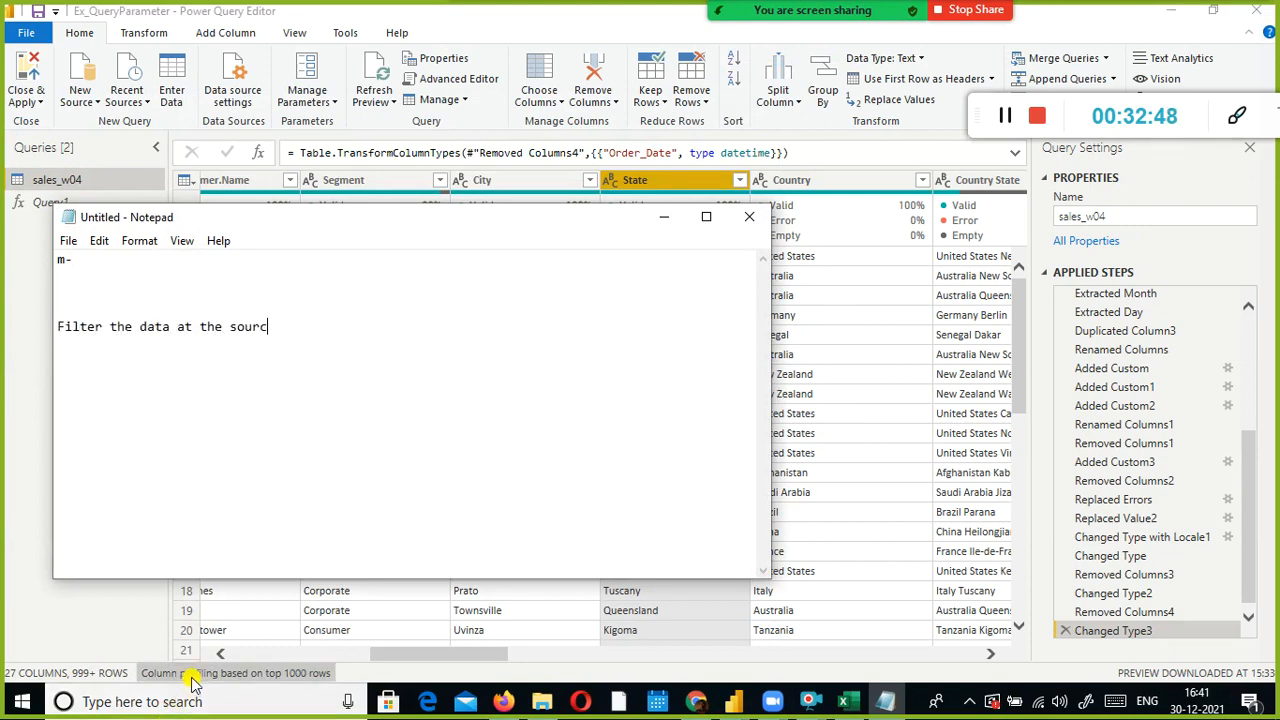
pyautogui.write('e itsle')
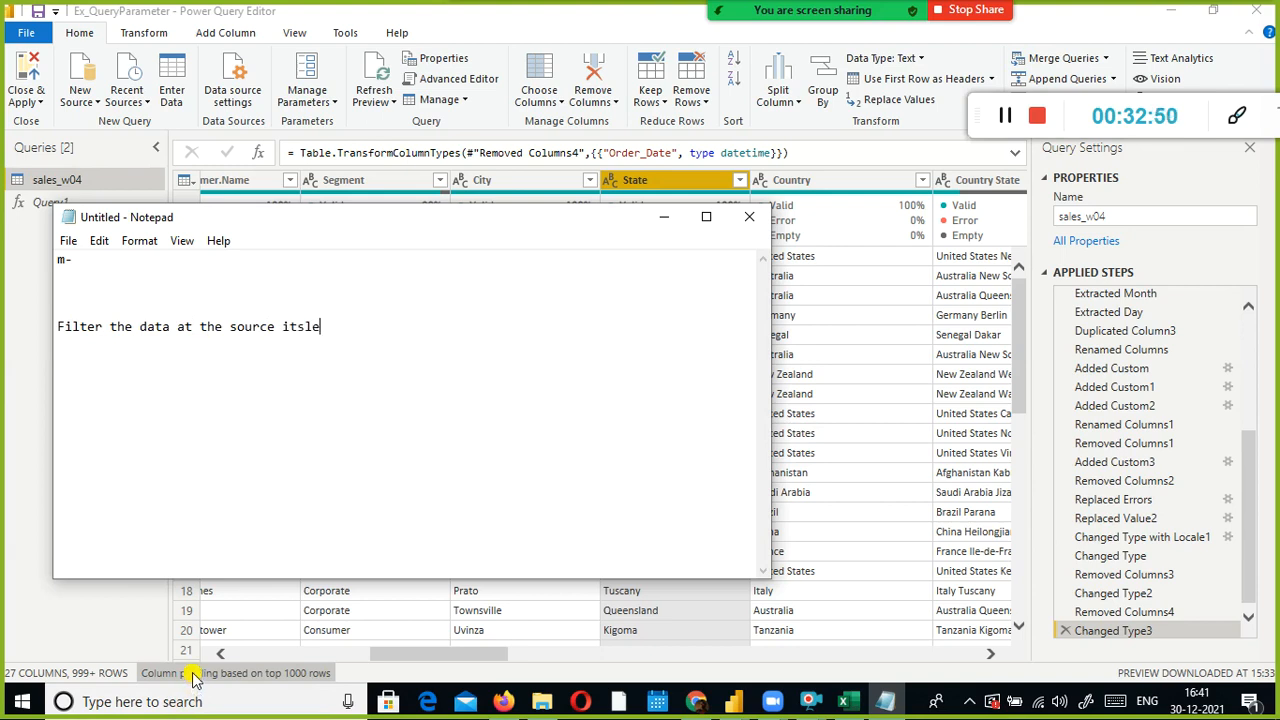
pyautogui.write('f.')
pyautogui.press('Return')
# Add the point "1) Performance will be good" under the heading line and start a second point with "2)"
pyautogui.write('1) Preformance')
pyautogui.hotkey('ctrl', 'shift', 'Left')
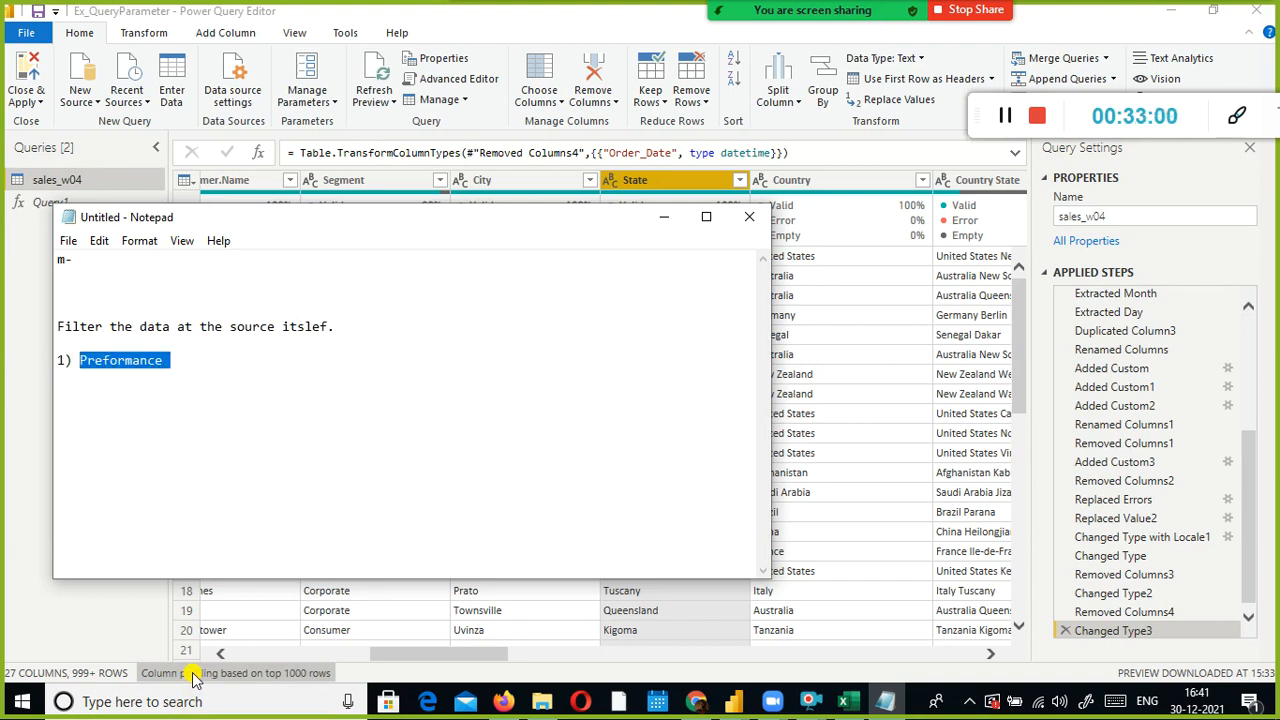
pyautogui.write('Performance will be good')
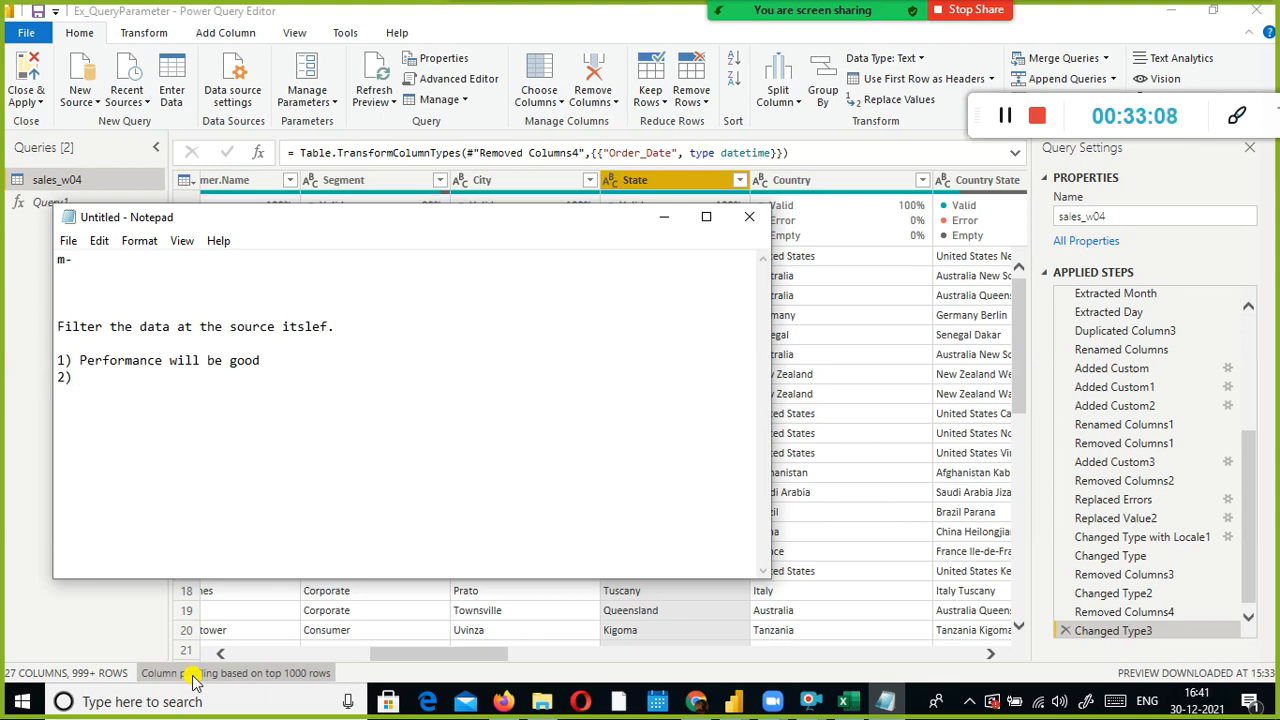
# Correct the heading to "Filter the data at the source itself" and restore the point "1) Performance will be good" beneath it
pyautogui.press('Delete')
pyautogui.press('Delete')
pyautogui.press('Delete')
pyautogui.press('Delete')
pyautogui.press('Delete')
pyautogui.press('Delete')
pyautogui.press('Delete')
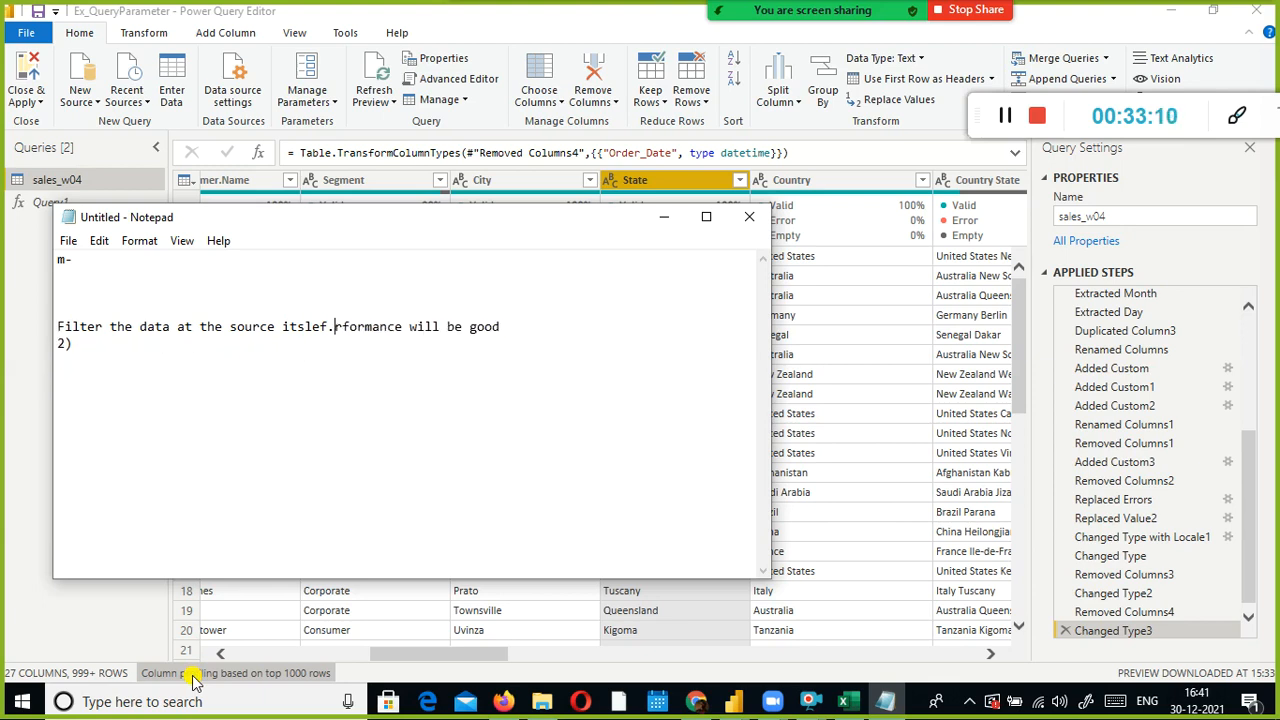
pyautogui.press('BackSpace')
pyautogui.press('BackSpace')
pyautogui.press('BackSpace')
pyautogui.press('BackSpace')
pyautogui.write('elf')
pyautogui.press('Return')
pyautogui.press('Return')
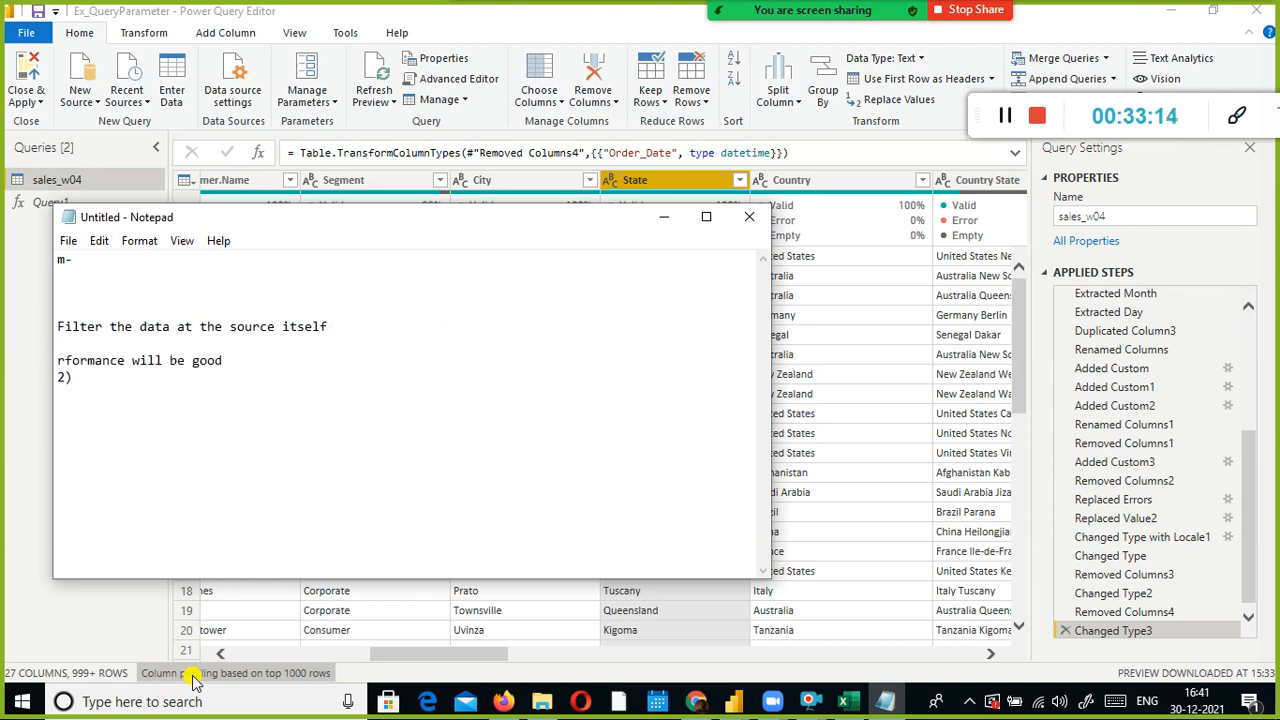
pyautogui.write('1)')
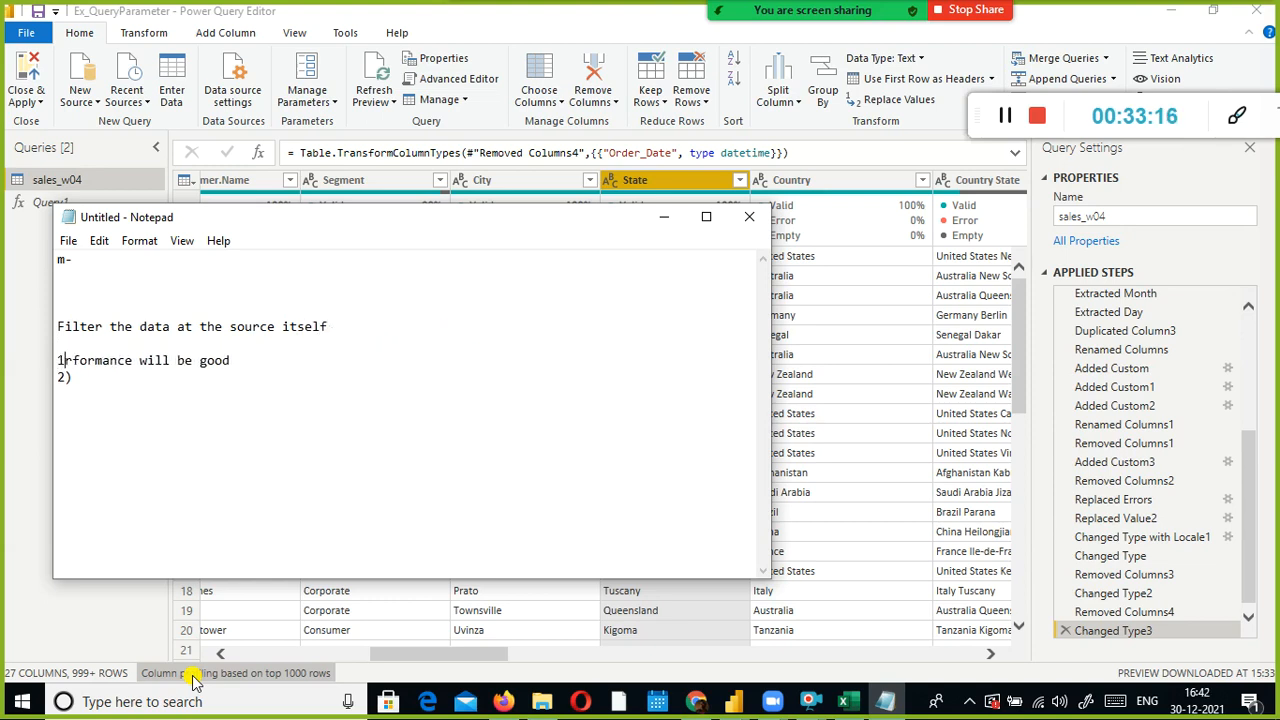
pyautogui.write(' Pr')
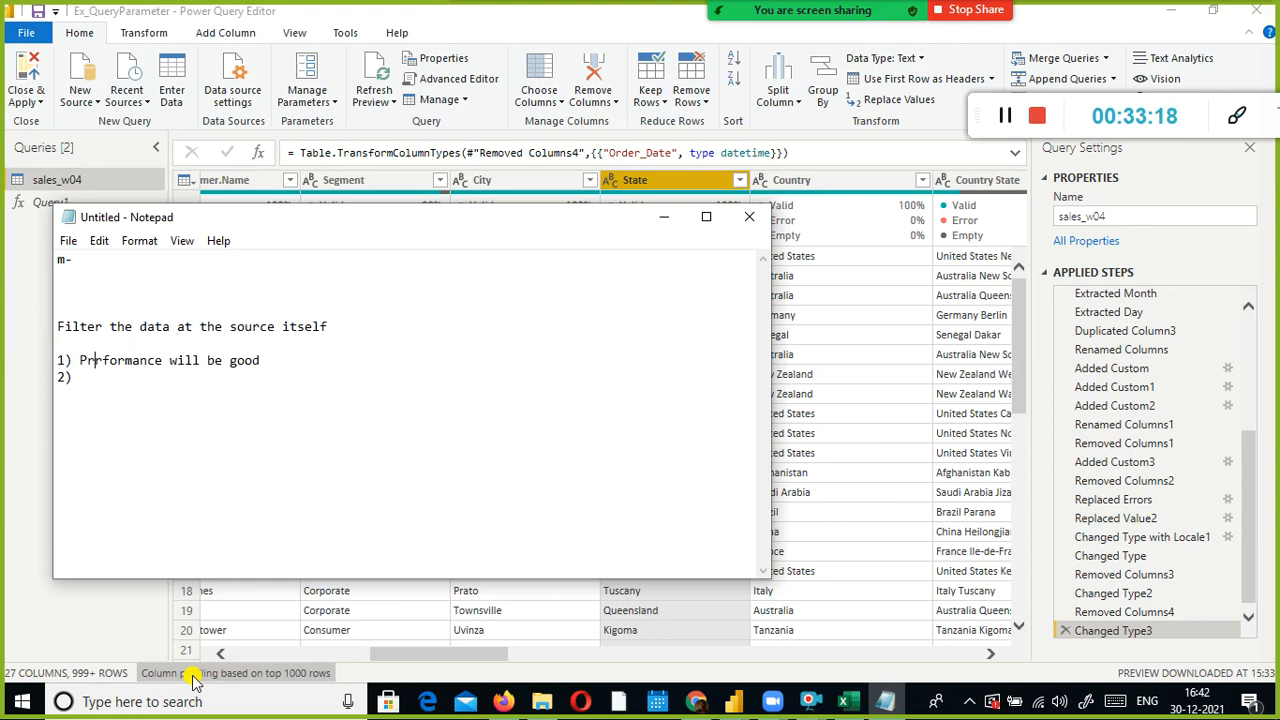
pyautogui.press('BackSpace')
pyautogui.write('e')
# Write "Security" as point 2 and add the point "3) irrelevant" on the following line
pyautogui.write('Security')
pyautogui.press('Return')
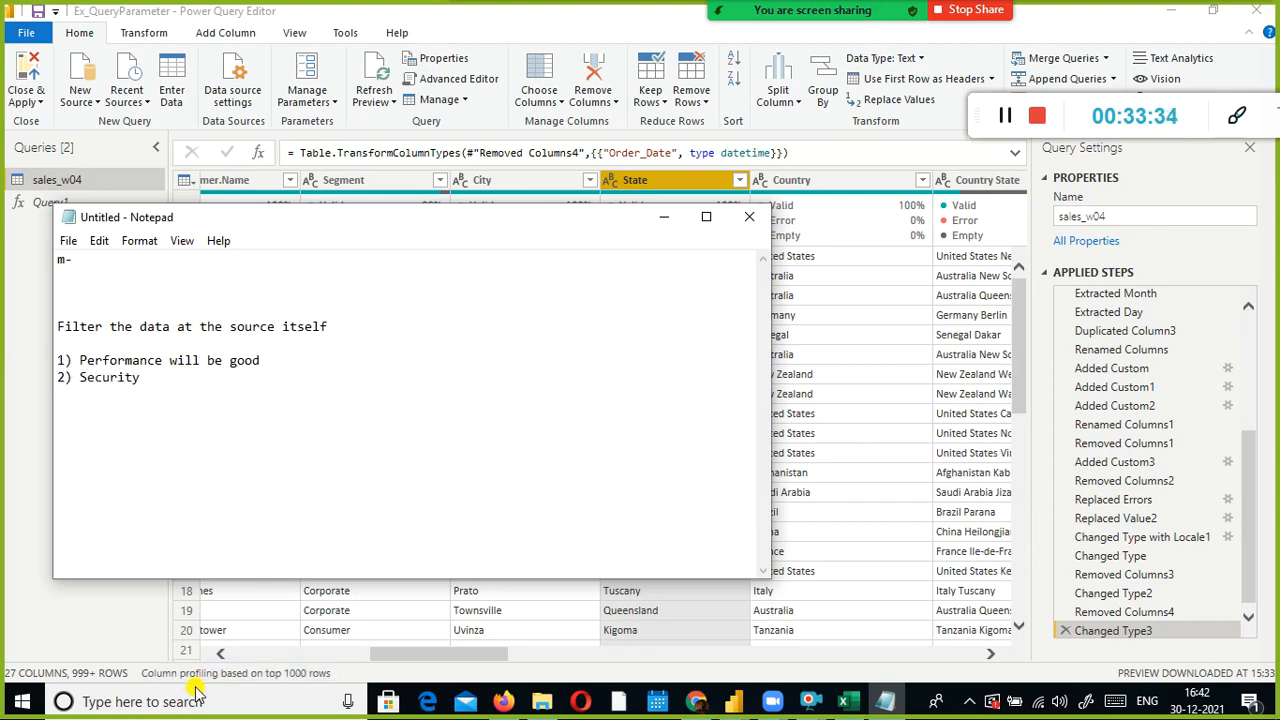
pyautogui.write('3) irrelevan')
pyautogui.press('BackSpace')
pyautogui.press('BackSpace')
pyautogui.write('ant')
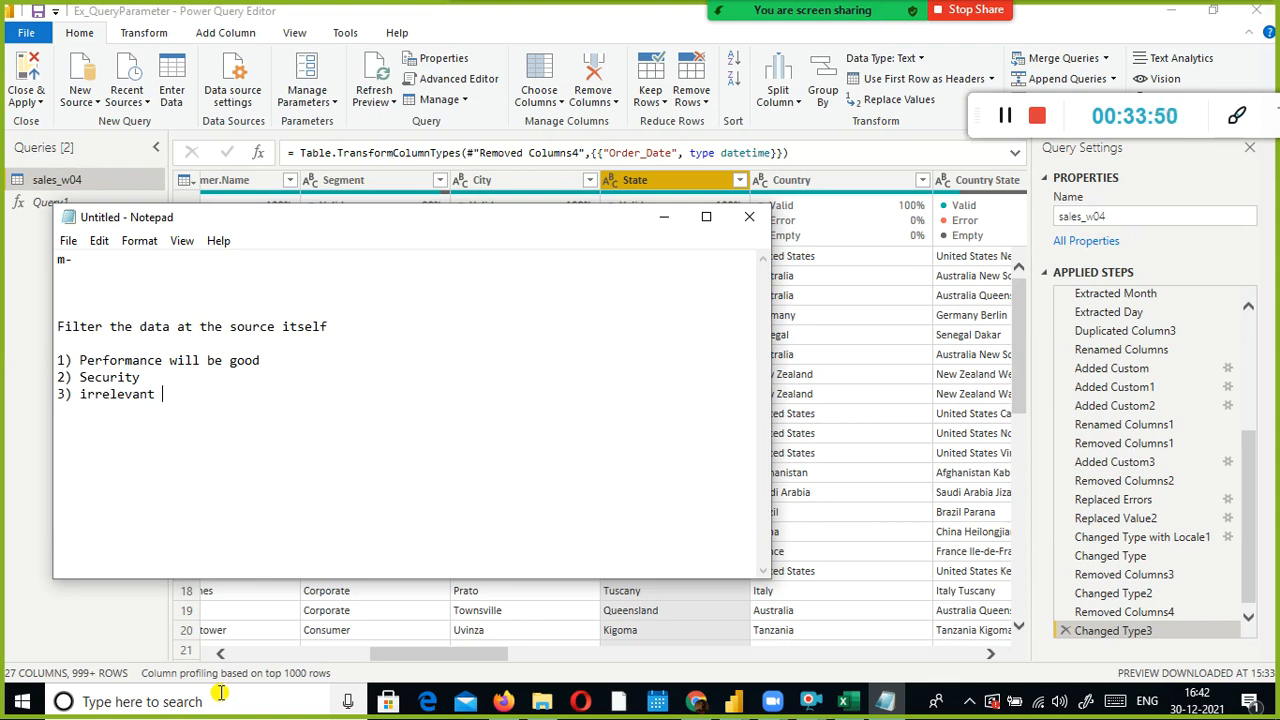
# Change the third point to read "3) relevant -"
pyautogui.write('-')
pyautogui.press('Up')
pyautogui.press('Down')
pyautogui.hotkey('ctrl', 'shift', 'Left')
pyautogui.write('relevan')
pyautogui.press('Up')
pyautogui.press('Down')
pyautogui.press('Up')
pyautogui.press('Up')
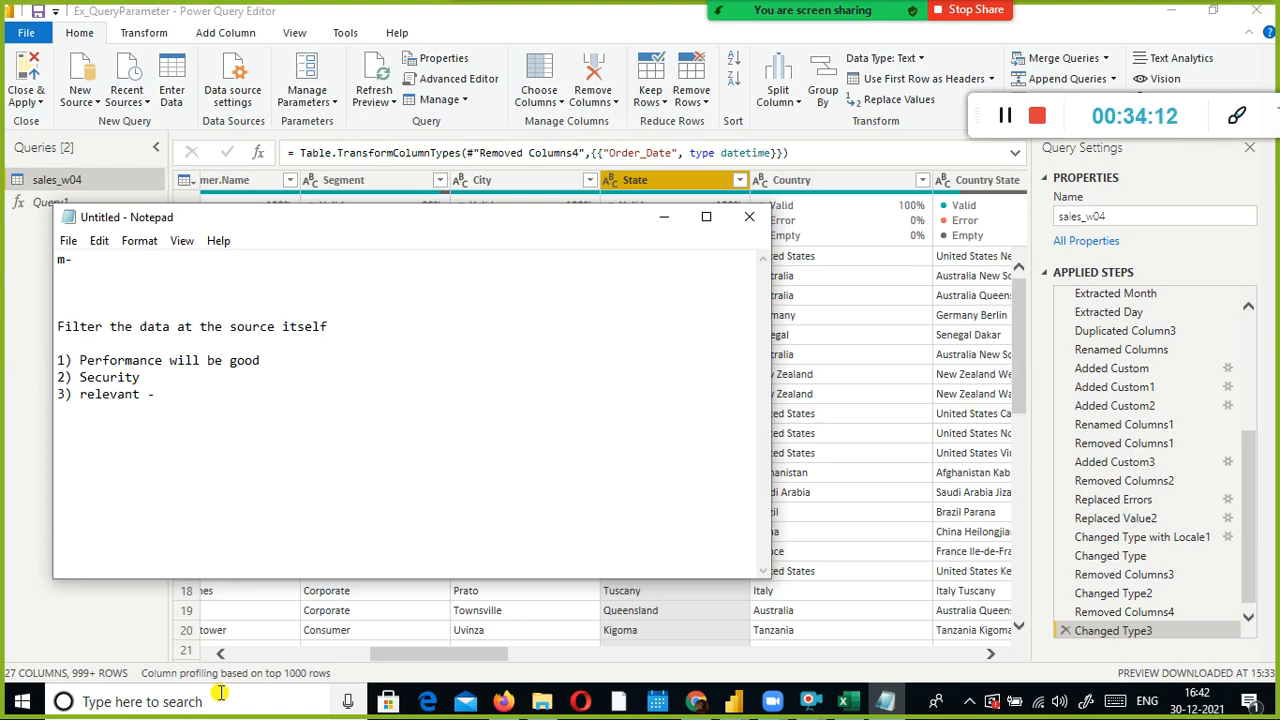
# Insert the line "1 million records --> .2 million records" between the heading and the numbered points, with blank lines around it
pyautogui.press('Home')
pyautogui.press('Return')
pyautogui.press('Up')
pyautogui.press('Up')
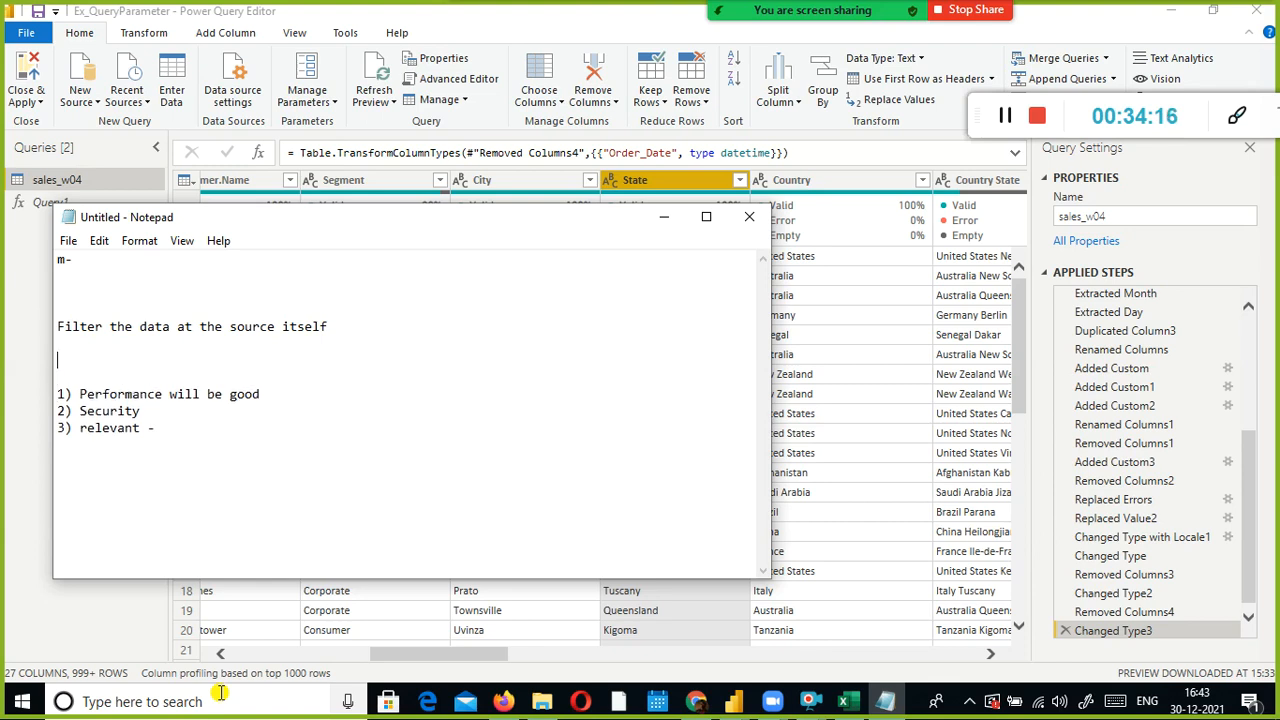
pyautogui.write('1 million records ')
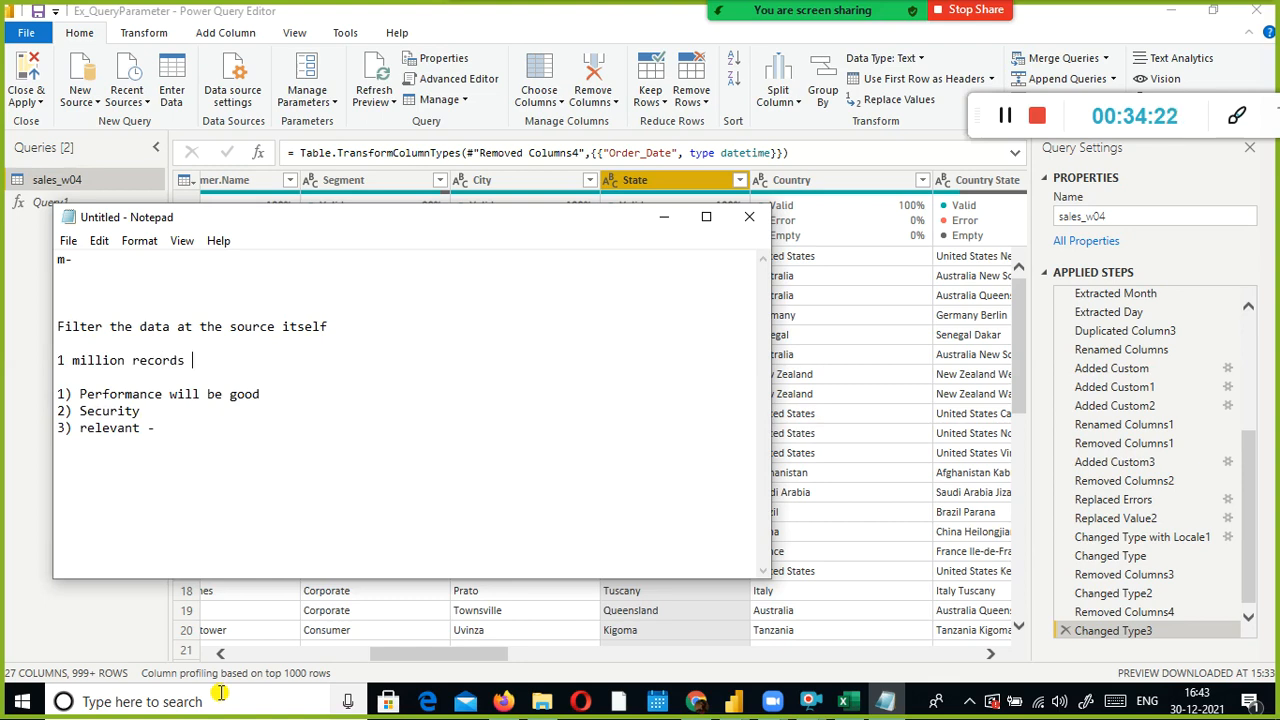
pyautogui.write('--> .2 million records')
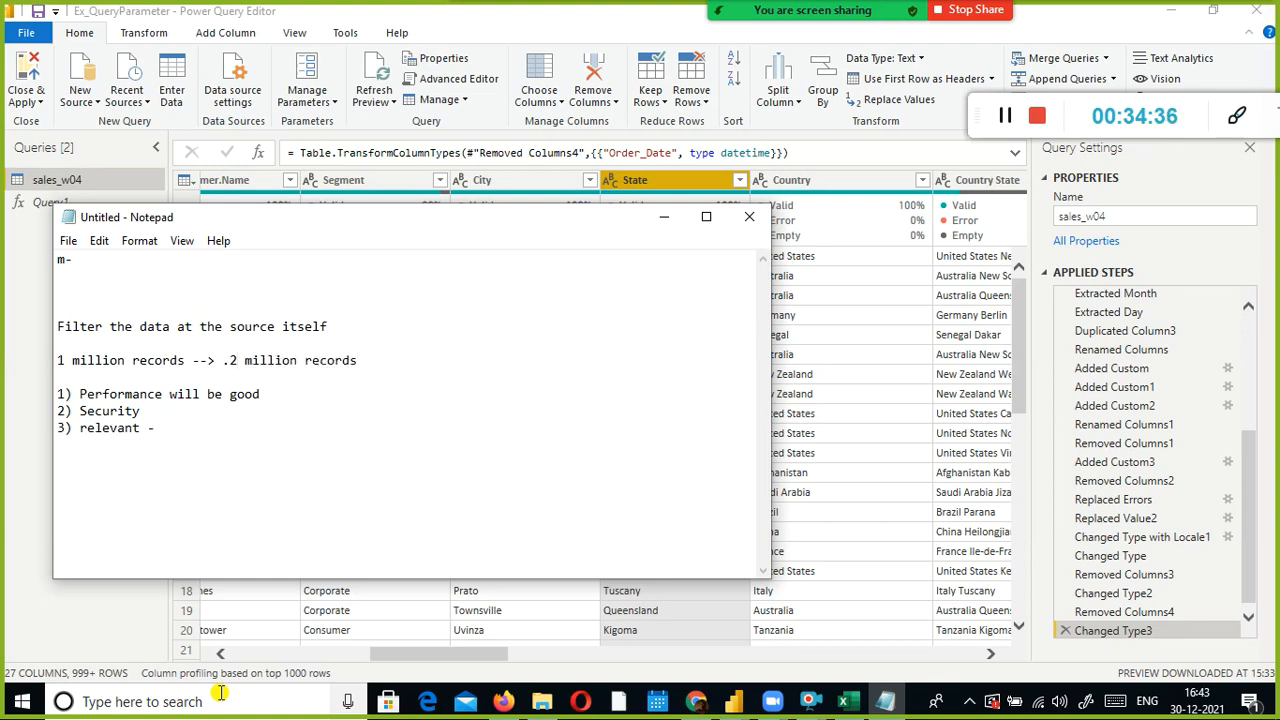
# Replace ".2 million records" after the arrow with "2 lakh records"
pyautogui.hotkey('ctrl', 'shift', 'Left')
pyautogui.hotkey('ctrl', 'shift', 'Left')
pyautogui.hotkey('ctrl', 'shift', 'Left')
pyautogui.press('BackSpace')
pyautogui.write('20')
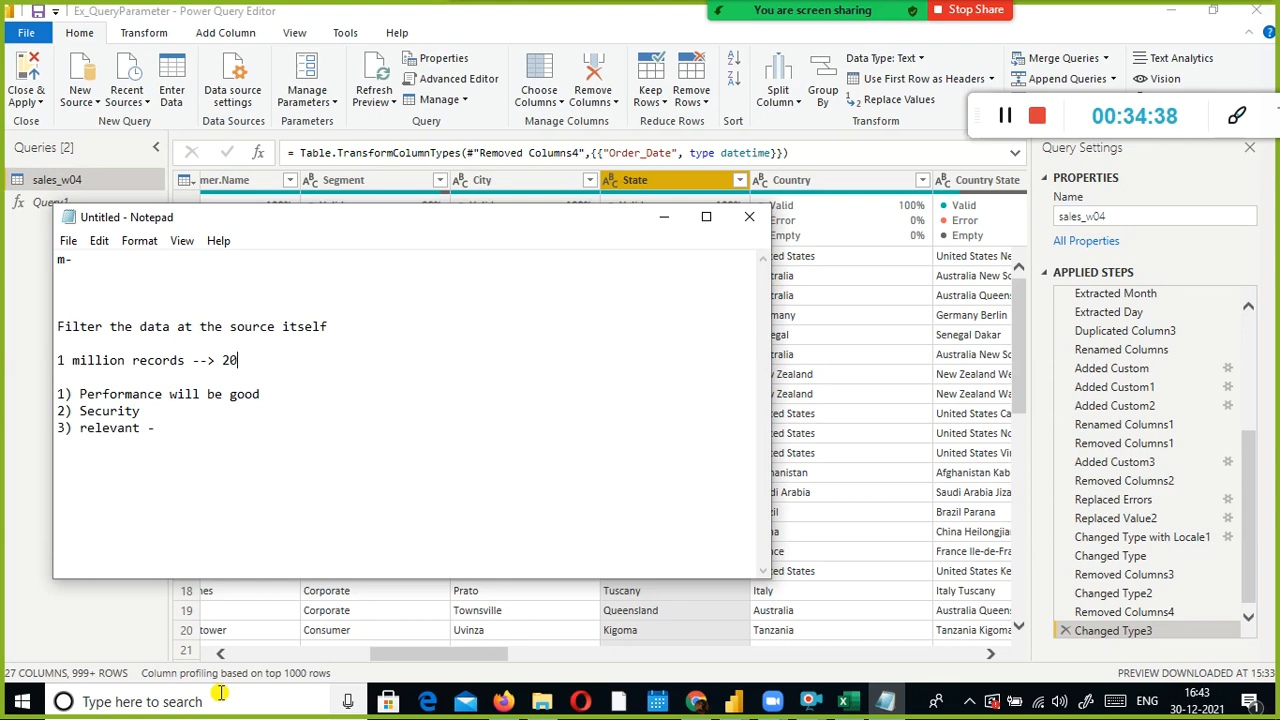
pyautogui.write('0000 l')
pyautogui.press('BackSpace')
pyautogui.press('BackSpace')
pyautogui.press('BackSpace')
pyautogui.press('BackSpace')
pyautogui.press('BackSpace')
pyautogui.press('BackSpace')
pyautogui.press('BackSpace')
pyautogui.write('lakh records')
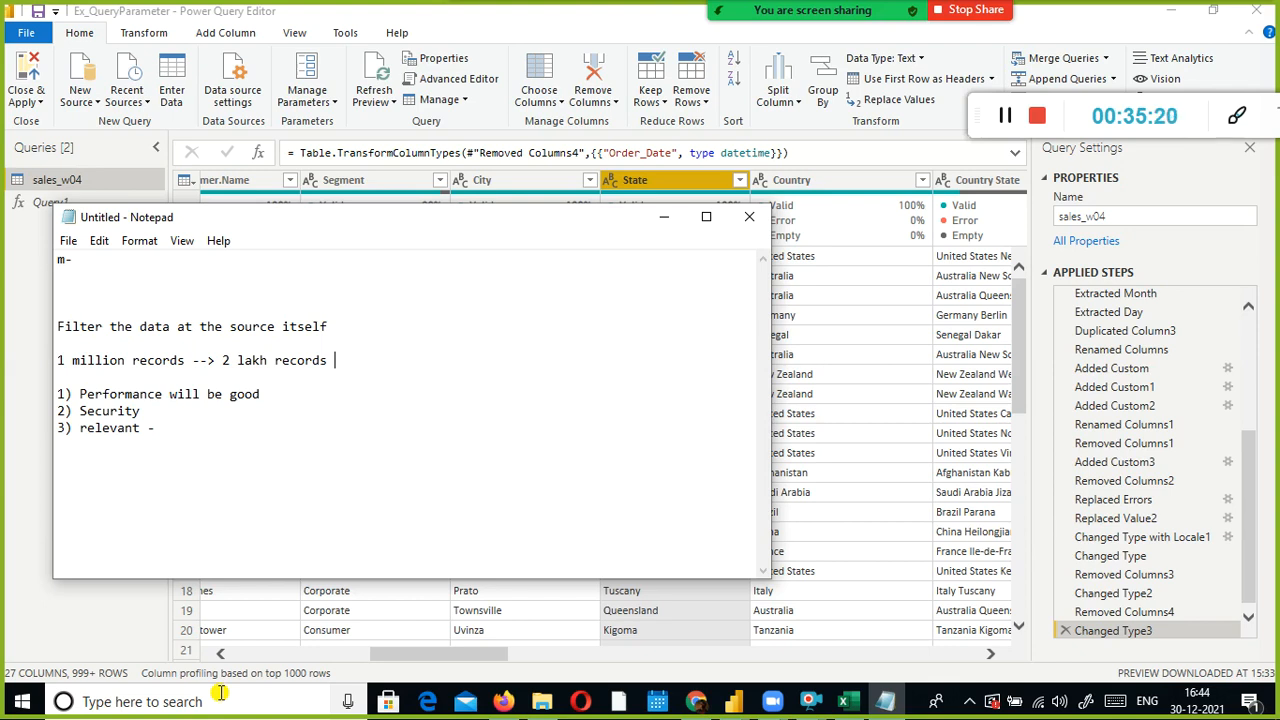
# Add the line "Query Parameter" below the numbered points, leaving blank lines between them
pyautogui.hotkey('ctrl', 'Home')
pyautogui.press('Down')
pyautogui.press('Down')
pyautogui.press('Down')
pyautogui.press('Down')
pyautogui.press('Down')
pyautogui.press('Down')
pyautogui.press('Down')
pyautogui.press('Down')
pyautogui.press('Down')
pyautogui.press('Down')
pyautogui.press('Down')
pyautogui.press('Down')
pyautogui.write('Query Pare')
pyautogui.press('BackSpace')
pyautogui.write('amter')
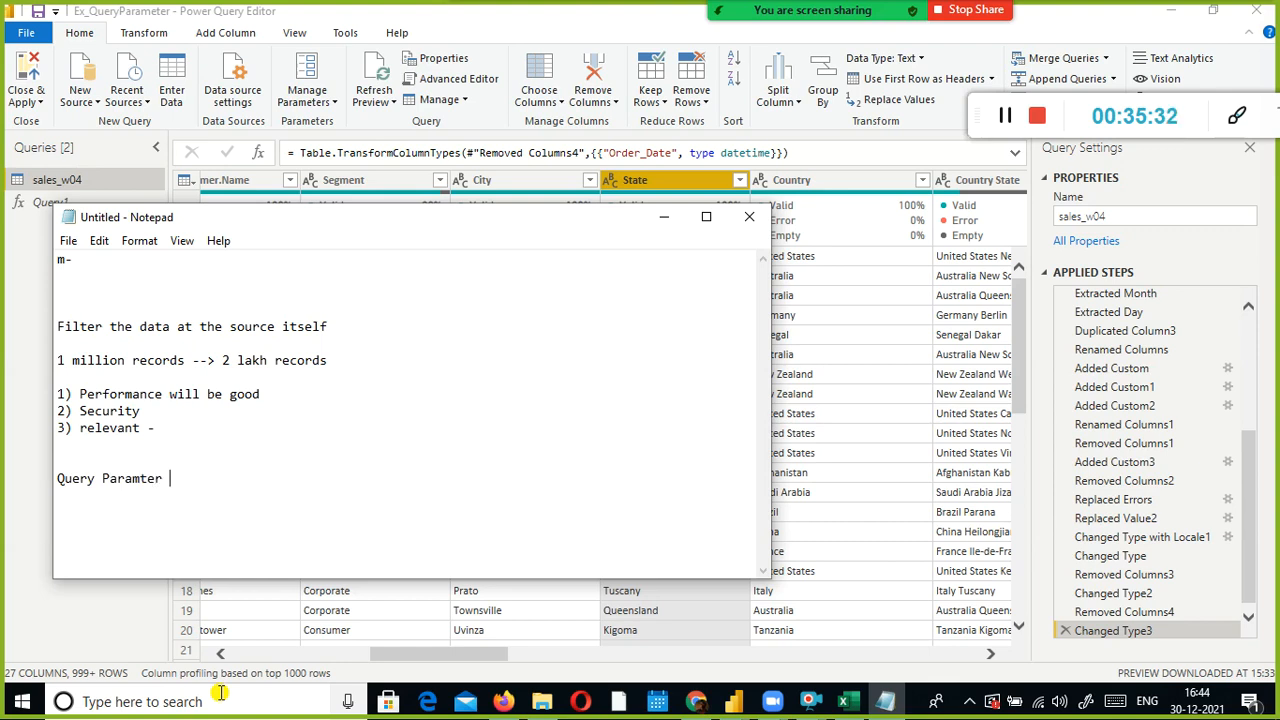
pyautogui.press('Left')
pyautogui.press('Left')
pyautogui.press('Left')
pyautogui.press('Left')
pyautogui.write('e')
# Highlight the three numbered points to review the benefits of filtering
pyautogui.press('Up')
pyautogui.press('Up')
pyautogui.press('Up')
pyautogui.press('Up')
pyautogui.press('Up')
pyautogui.hotkey('shift', 'Down')
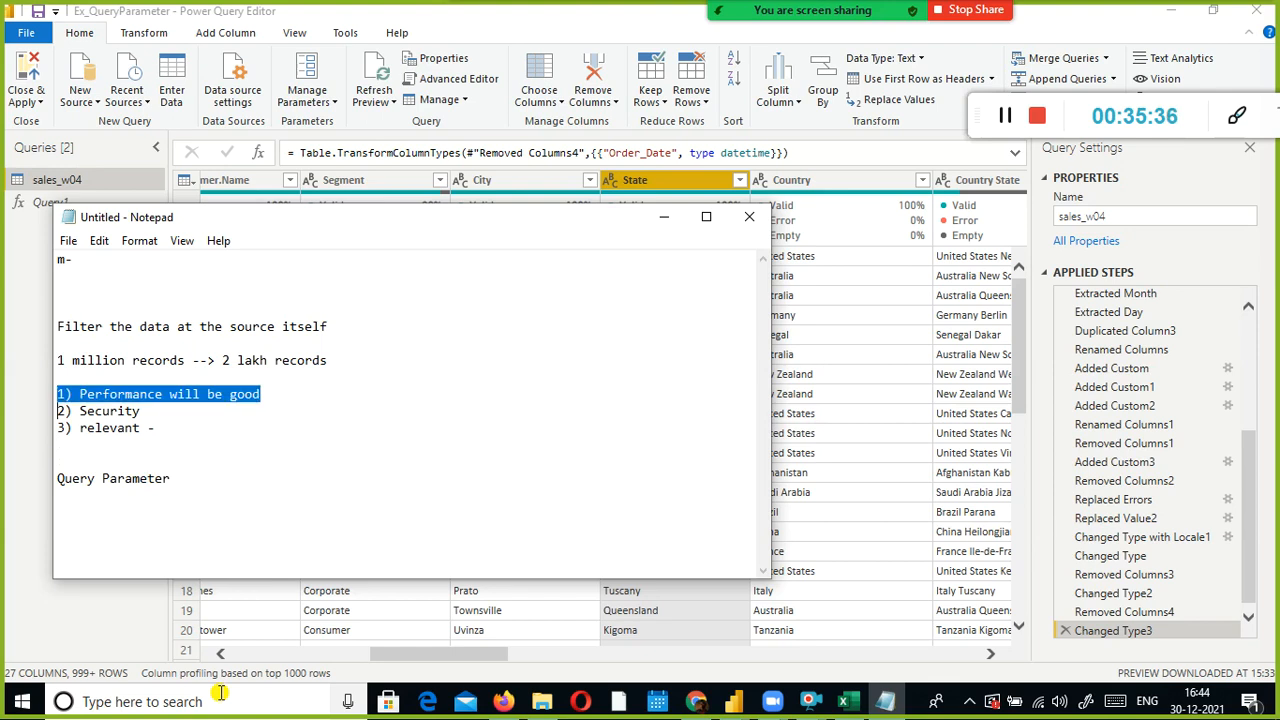
pyautogui.hotkey('shift', 'Down')
pyautogui.hotkey('shift', 'Down')
pyautogui.press('Down')
pyautogui.press('Down')
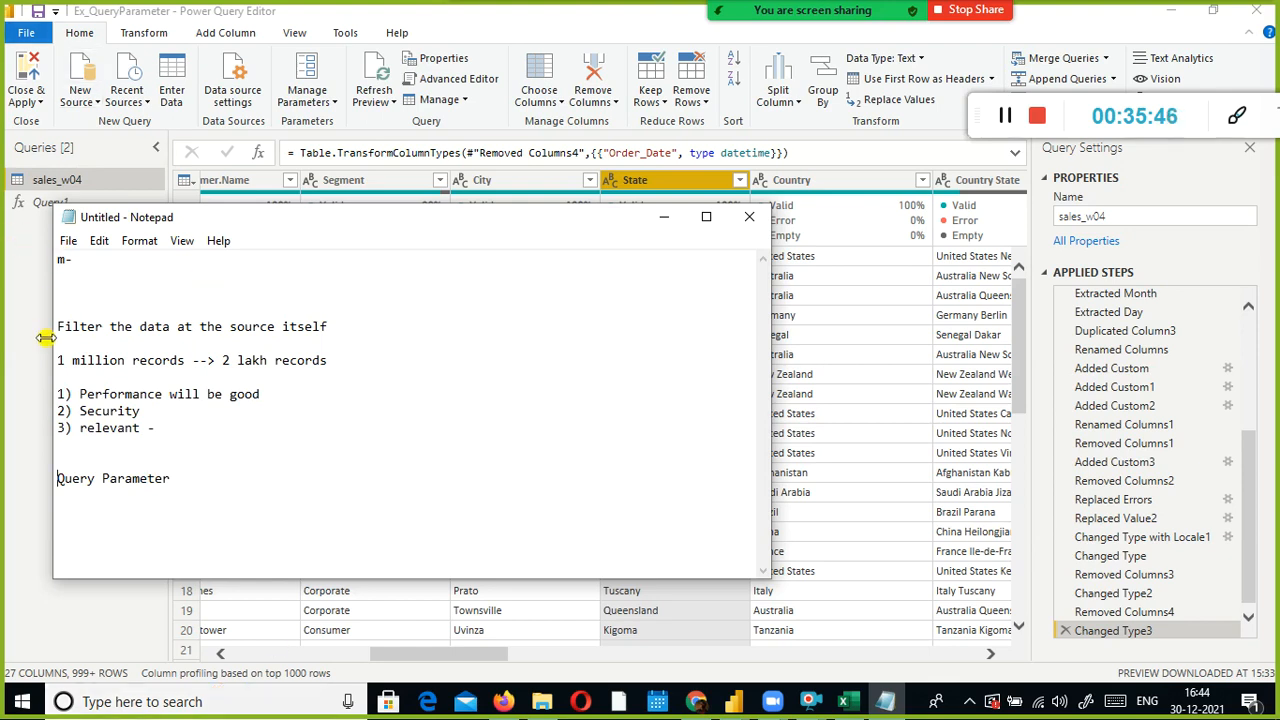
# Change the record count before the arrow to 90 so the line starts with "90 million records"
pyautogui.moveTo(65, 361); pyautogui.dragTo(44, 360)
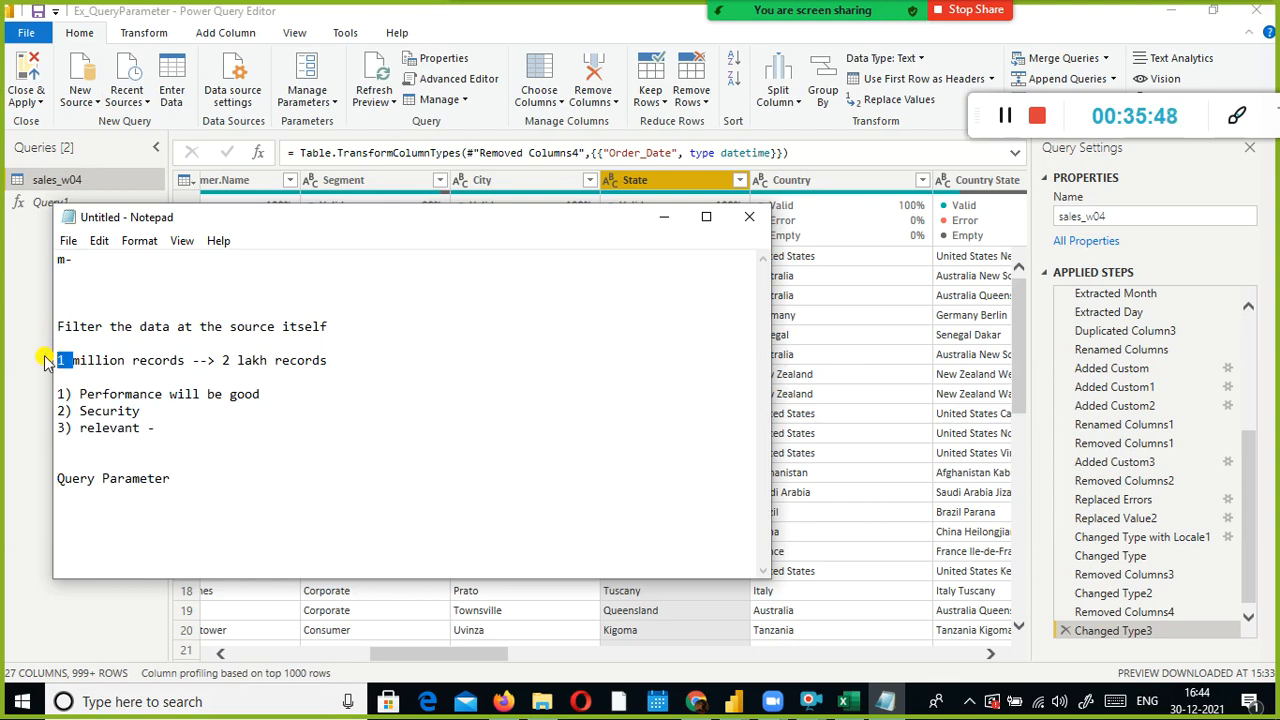
pyautogui.write('90')
pyautogui.hotkey('ctrl', 'Right')
pyautogui.hotkey('ctrl', 'Right')
pyautogui.press('Right')
pyautogui.press('Right')
pyautogui.press('Down')
pyautogui.press('Down')
pyautogui.press('Up')
pyautogui.press('Up')
pyautogui.press('Down')
pyautogui.press('Up')
# Highlight "2 lakh records" in the record comparison line to point out the filtered amount
pyautogui.press('End')
pyautogui.hotkey('ctrl', 'shift', 'Left')
pyautogui.hotkey('ctrl', 'shift', 'Left')
pyautogui.hotkey('ctrl', 'shift', 'Left')
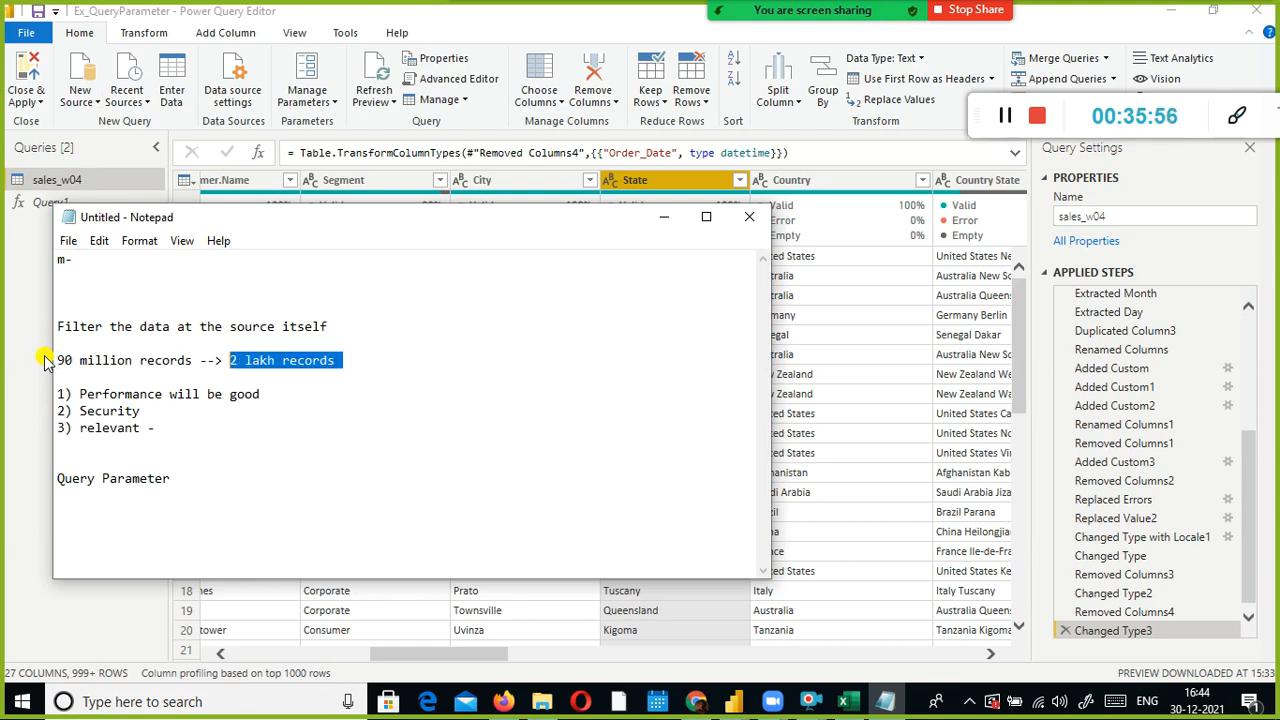
pyautogui.press('Left')
pyautogui.press('Left')
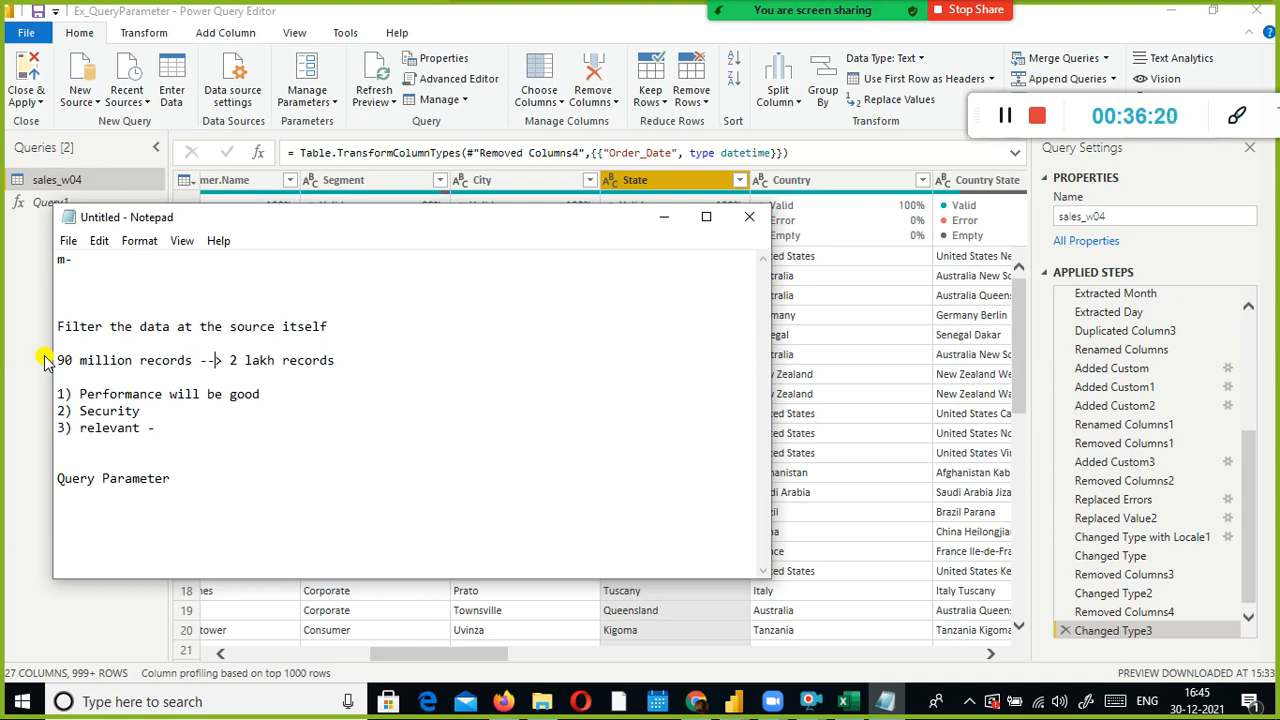
pyautogui.hotkey('shift', 'Down')
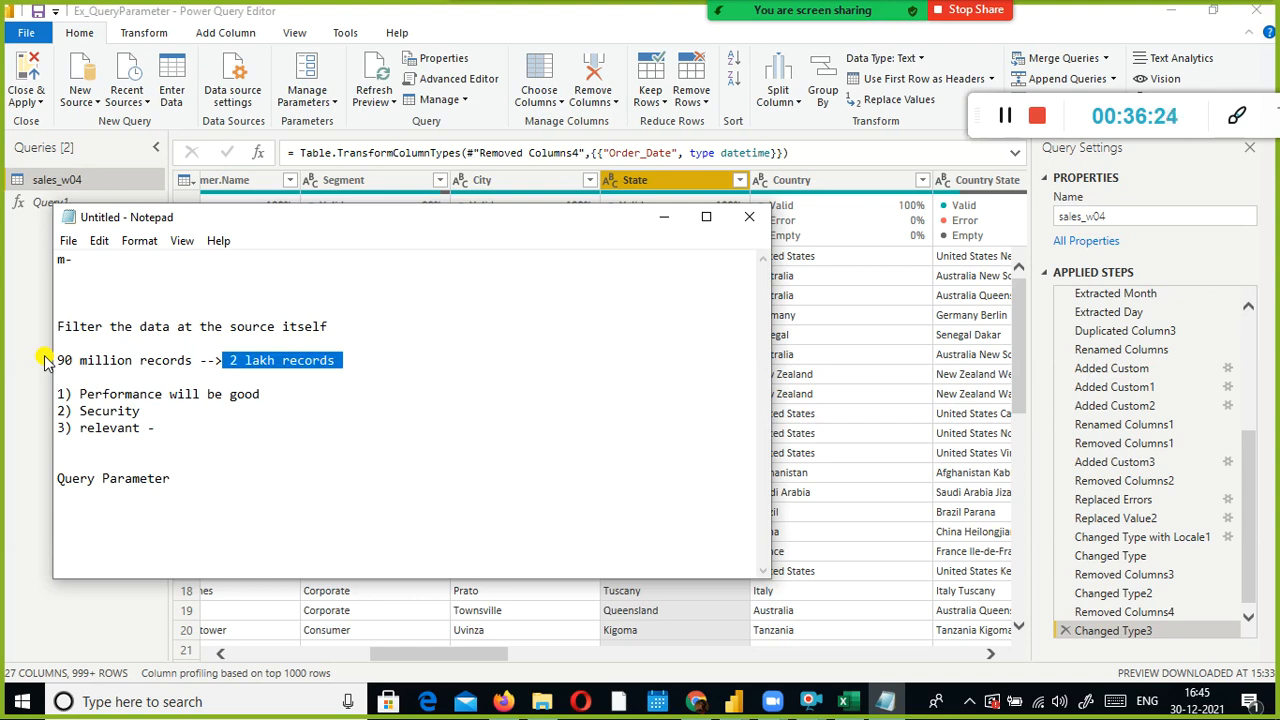
pyautogui.press('Down')
pyautogui.press('Down')
pyautogui.press('Down')
# Append "- dynamically fitler the data" to the "Query Parameter" line in Notepad
pyautogui.click(44, 360)
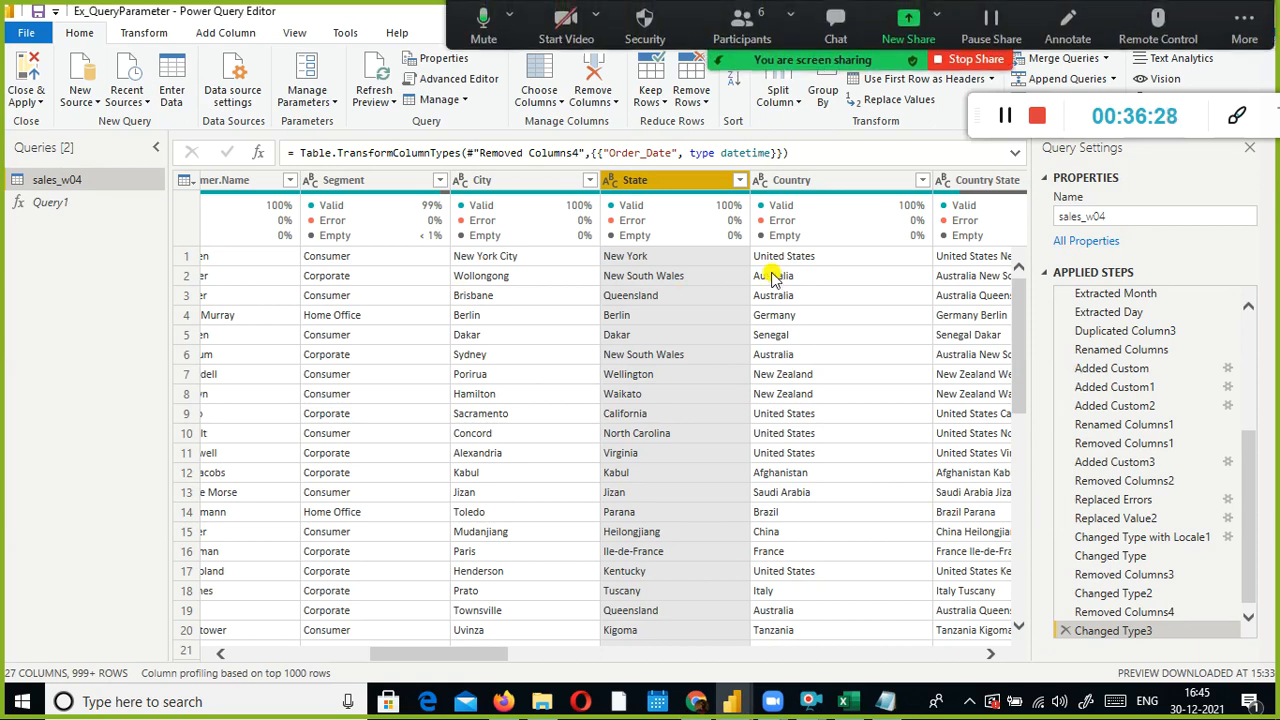
pyautogui.hotkey('alt', 'Tab')
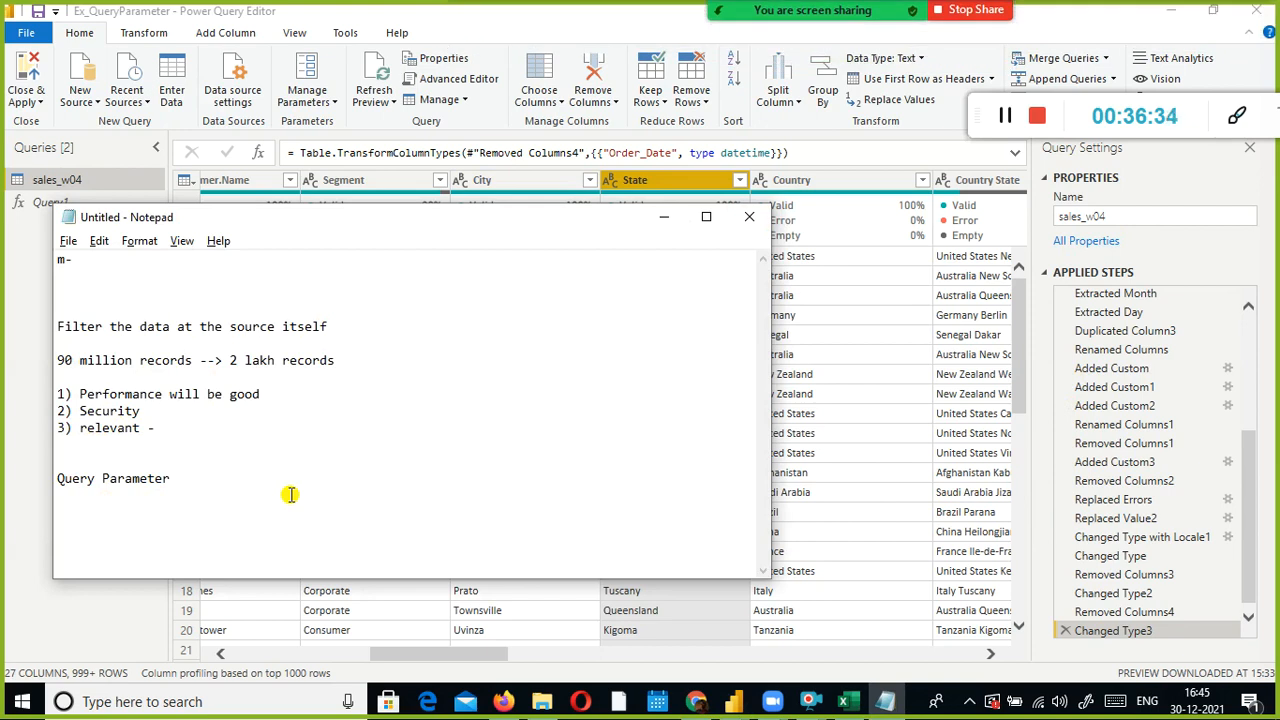
pyautogui.write('- dynamically f')
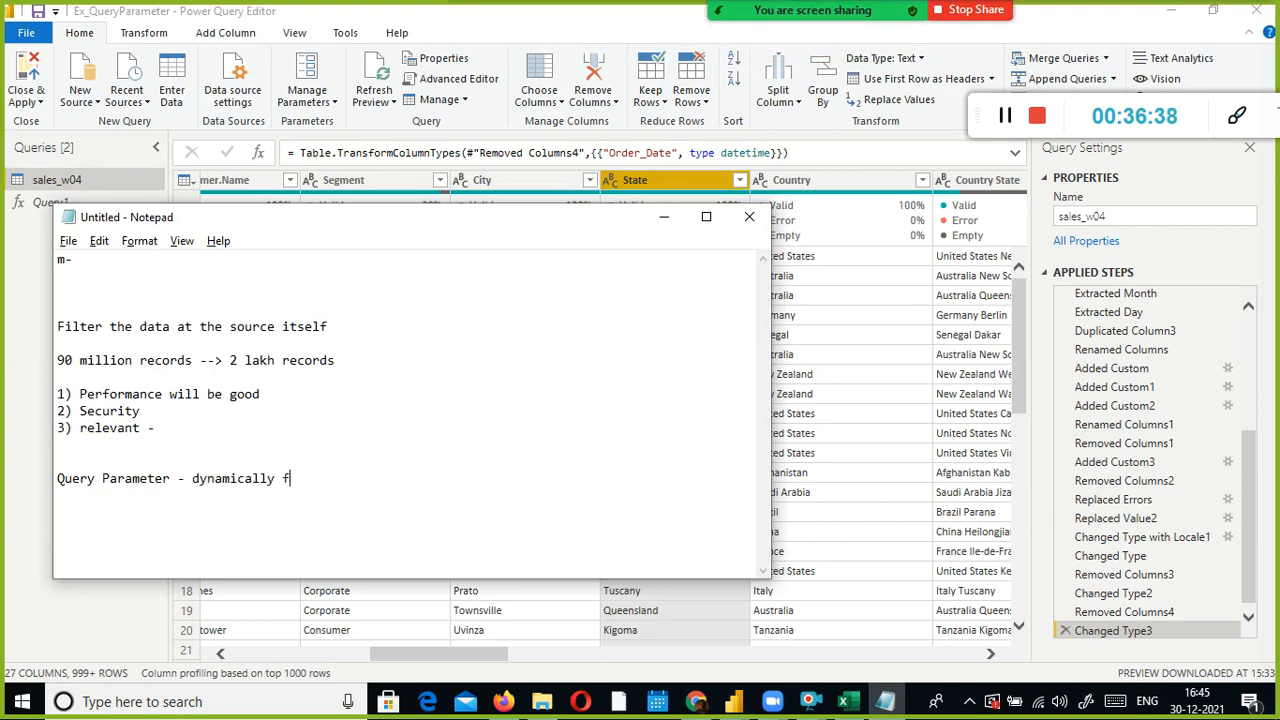
pyautogui.write('itler the data')
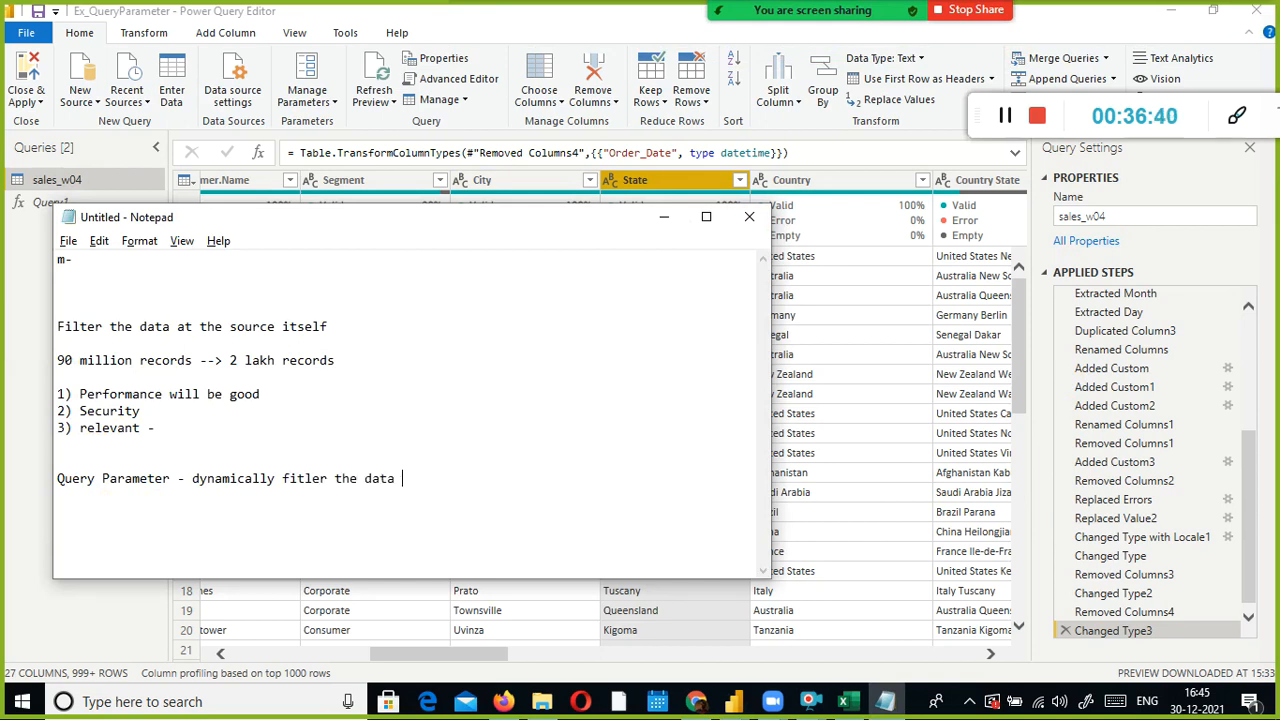
# In Power Query Editor, try Al Iskandariyah and Alger in the State column filter, reselect all states and apply it
pyautogui.hotkey('alt', 'Tab')
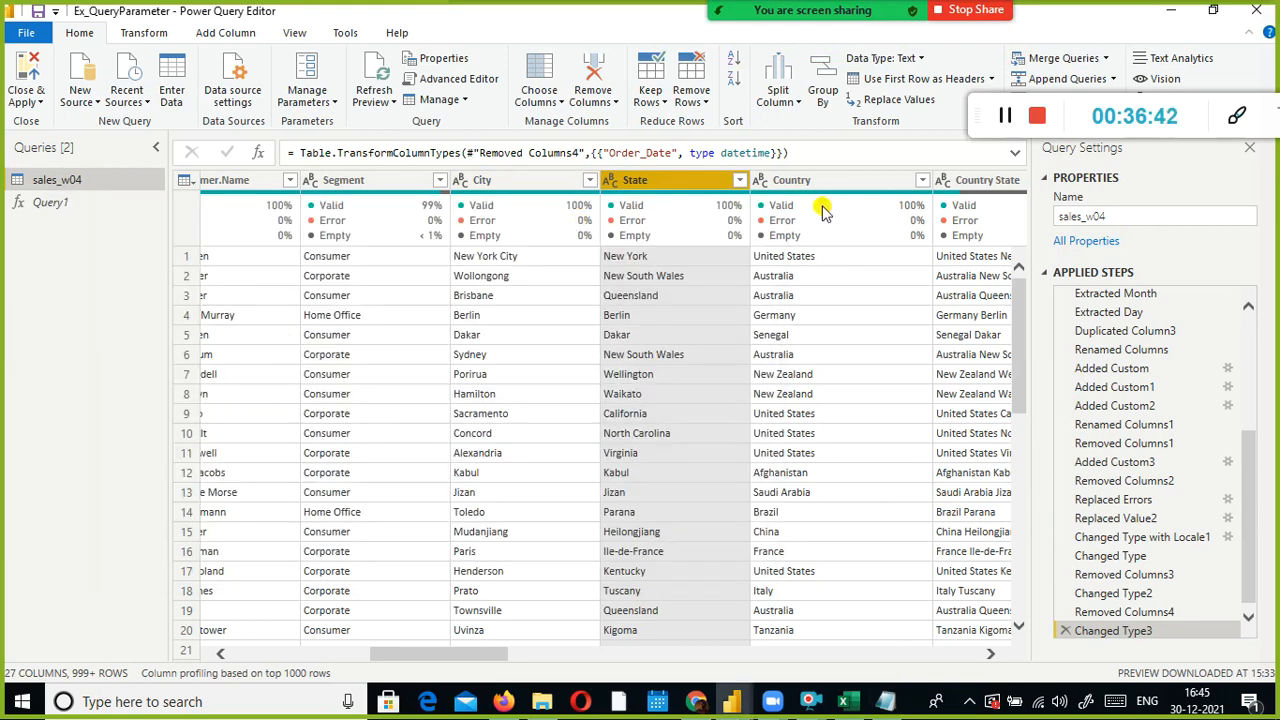
pyautogui.click(739, 180)
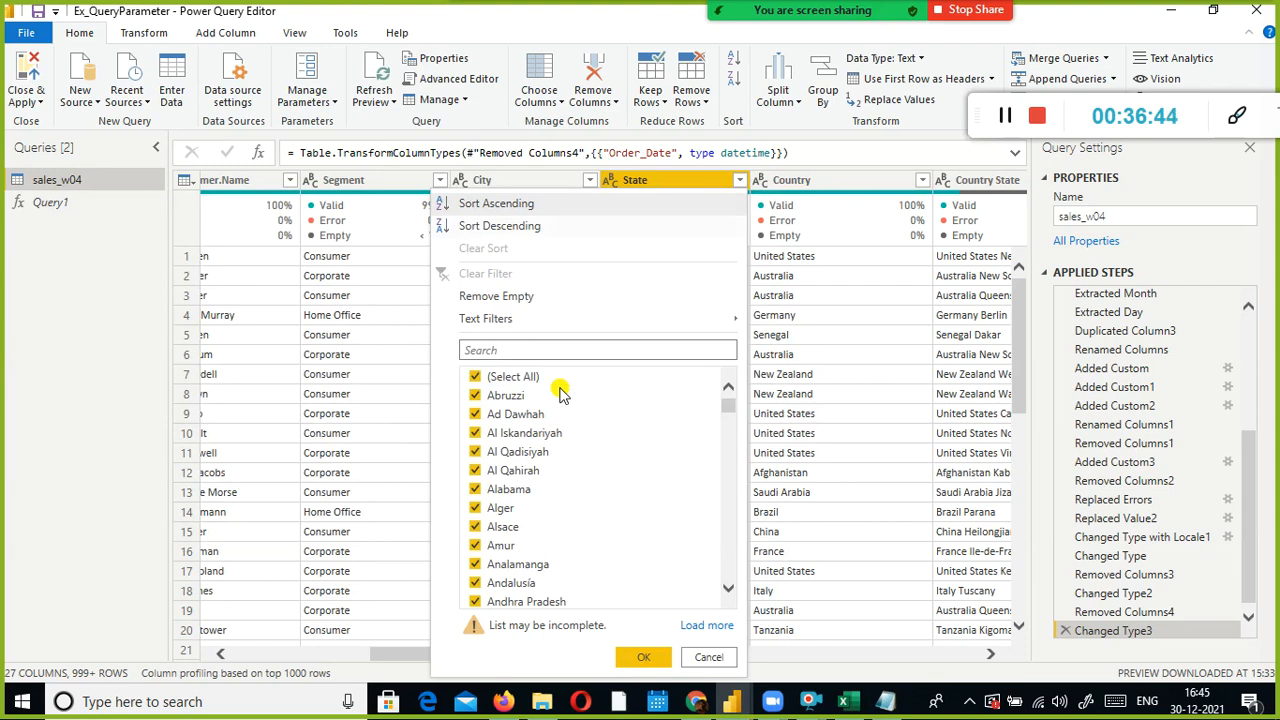
pyautogui.click(476, 376)
pyautogui.click(475, 432)
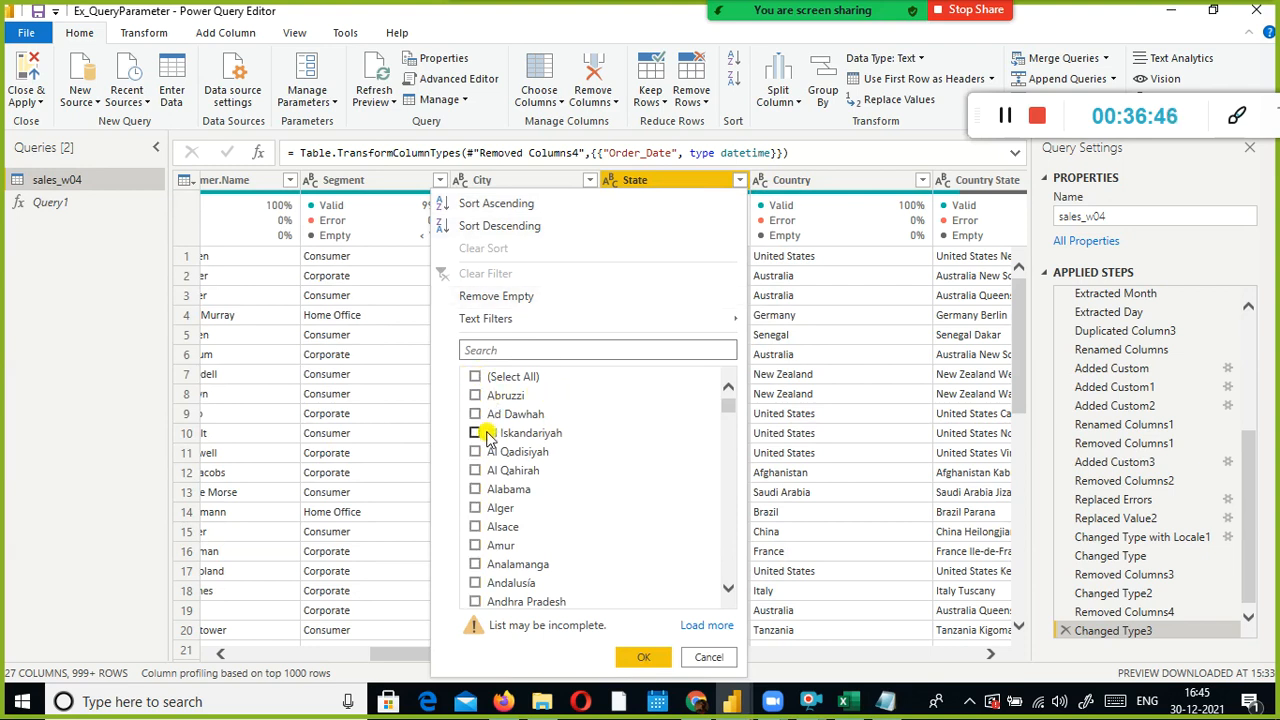
pyautogui.click(476, 508)
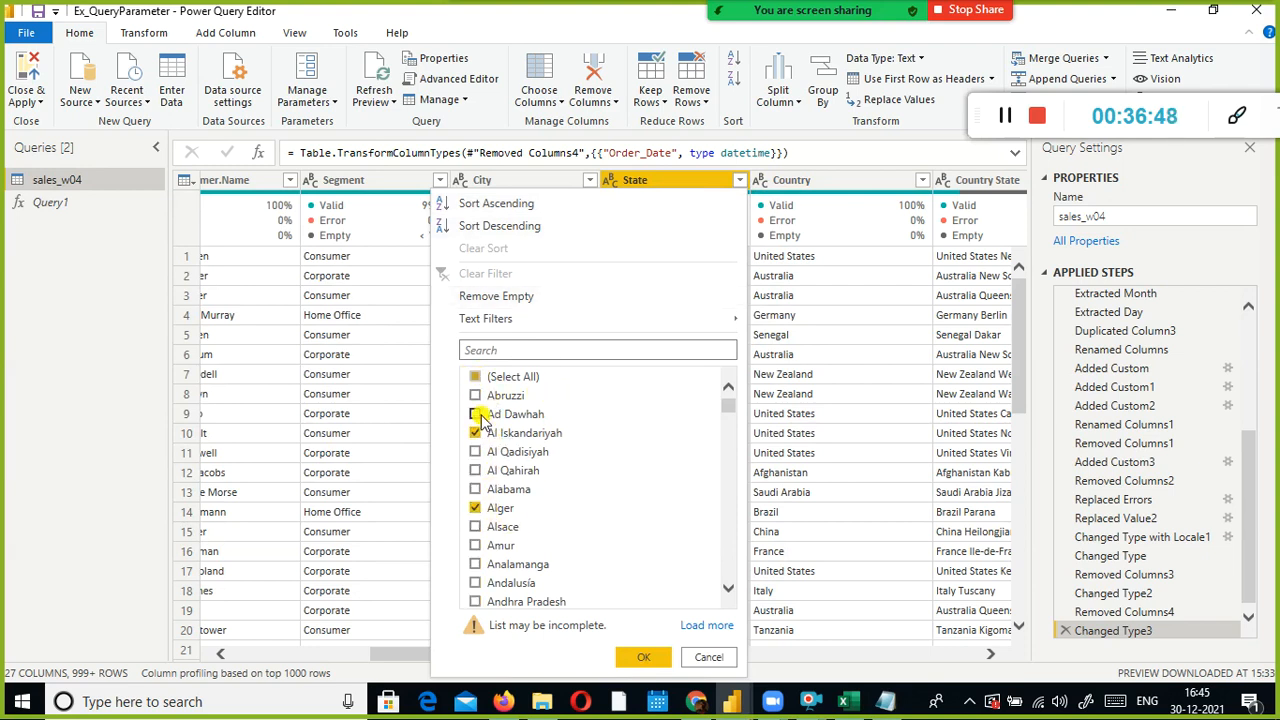
pyautogui.click(476, 432)
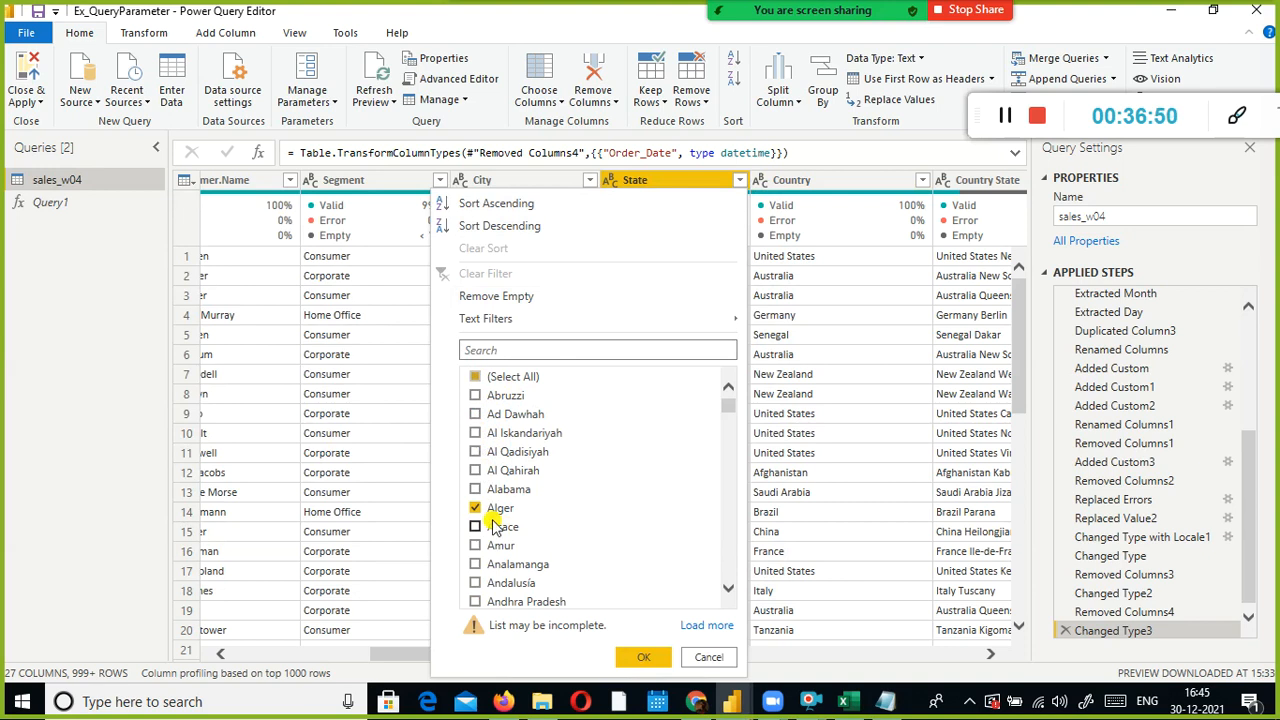
pyautogui.click(477, 508)
pyautogui.click(478, 378)
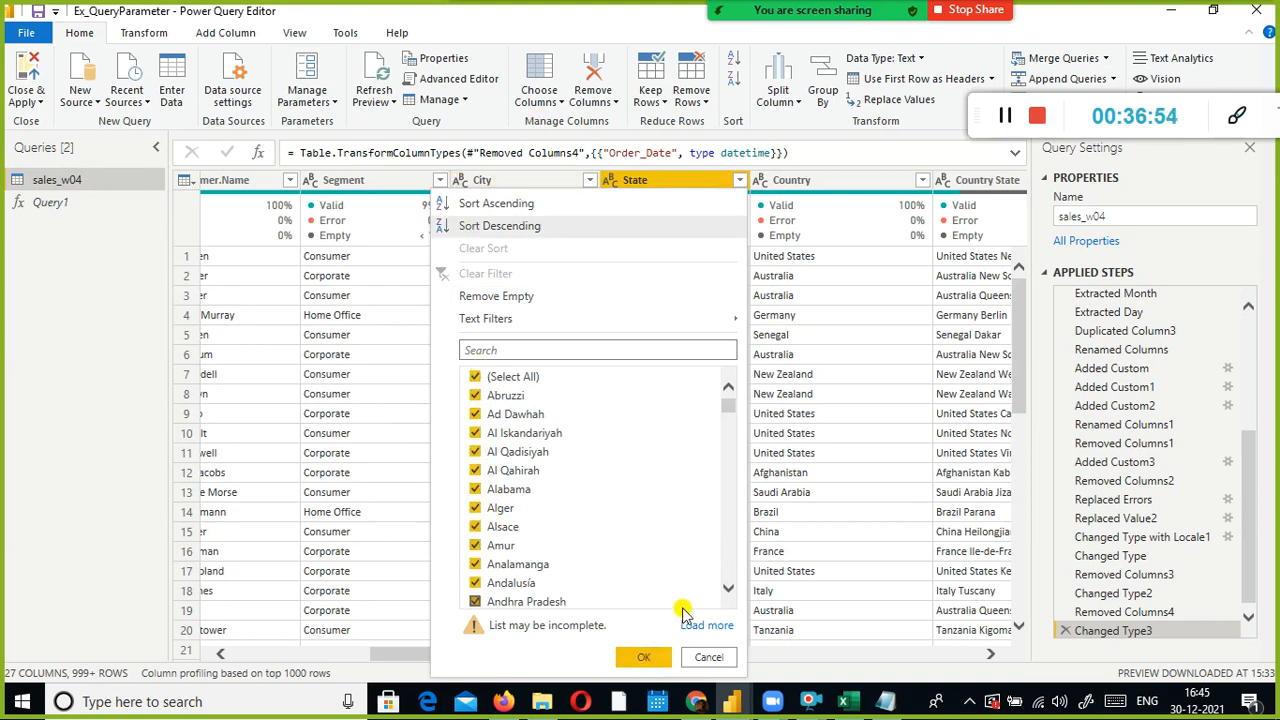
pyautogui.click(643, 657)
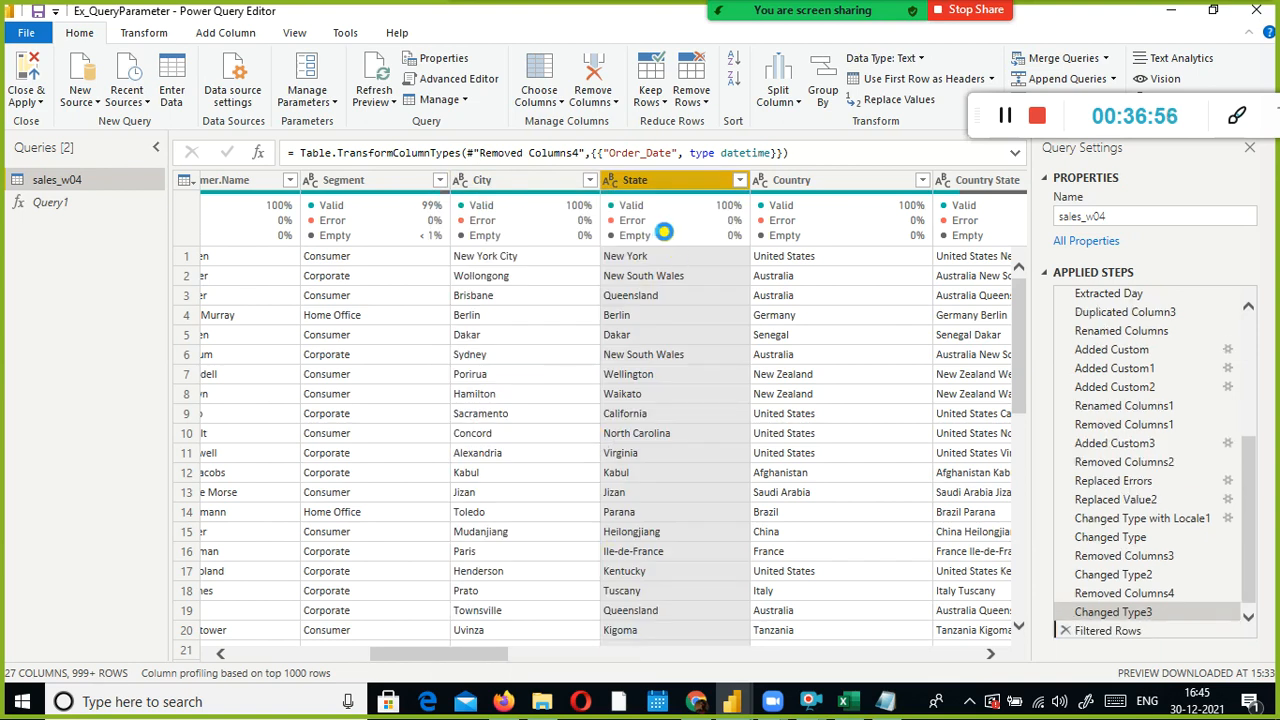
# Switch to Notepad, correct the misspelled word after "dynamically" to "filter", and start a new line below
pyautogui.hotkey('alt', 'Tab')
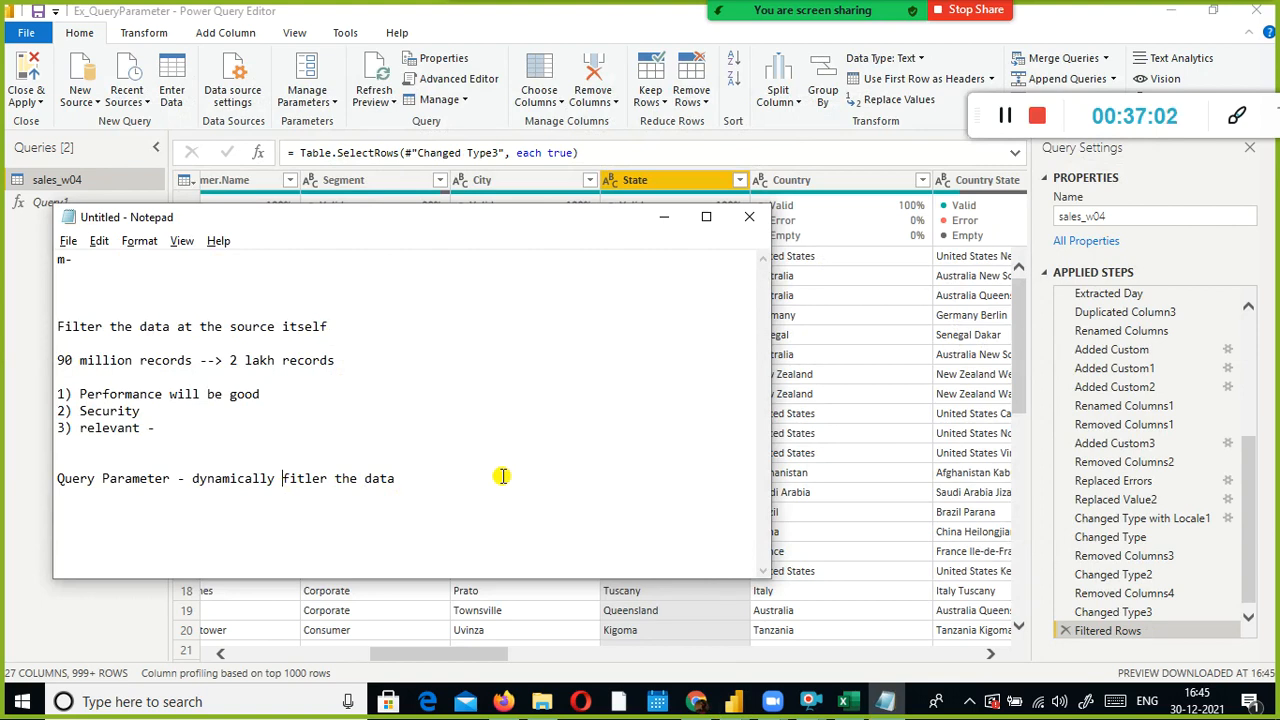
pyautogui.hotkey('ctrl', 'shift', 'Left')
pyautogui.write('filter')
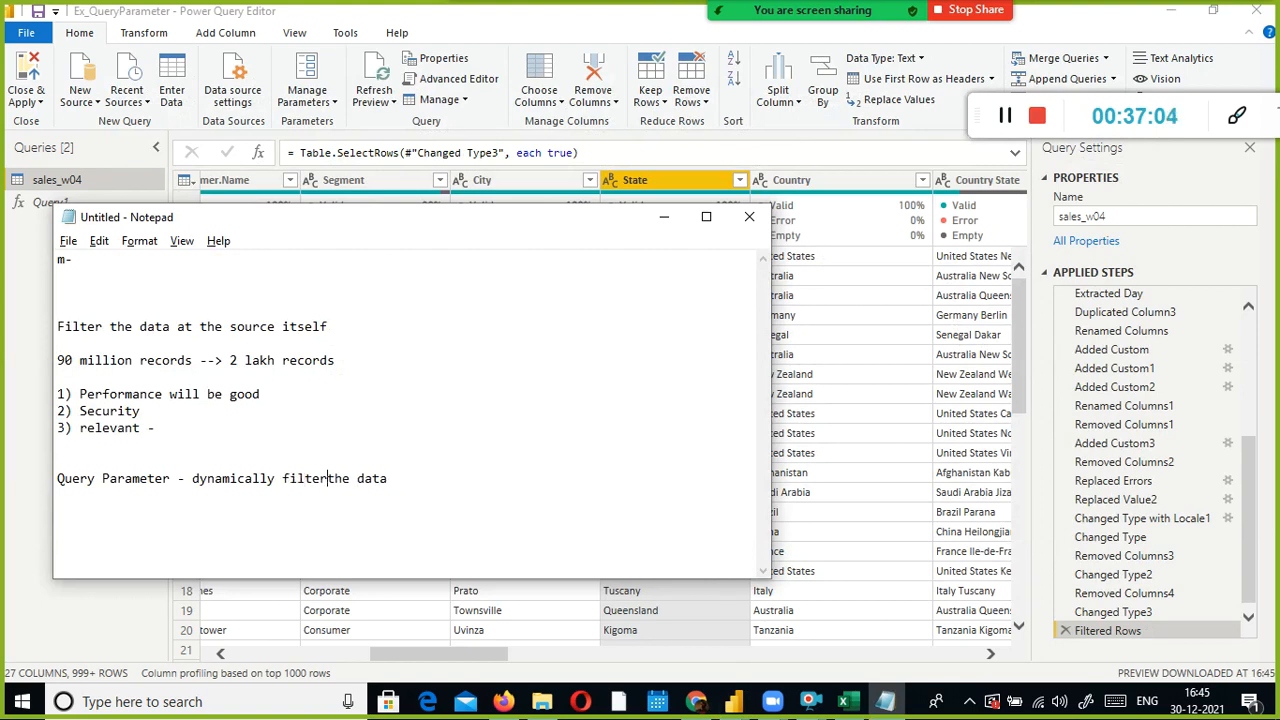
pyautogui.press('Return')
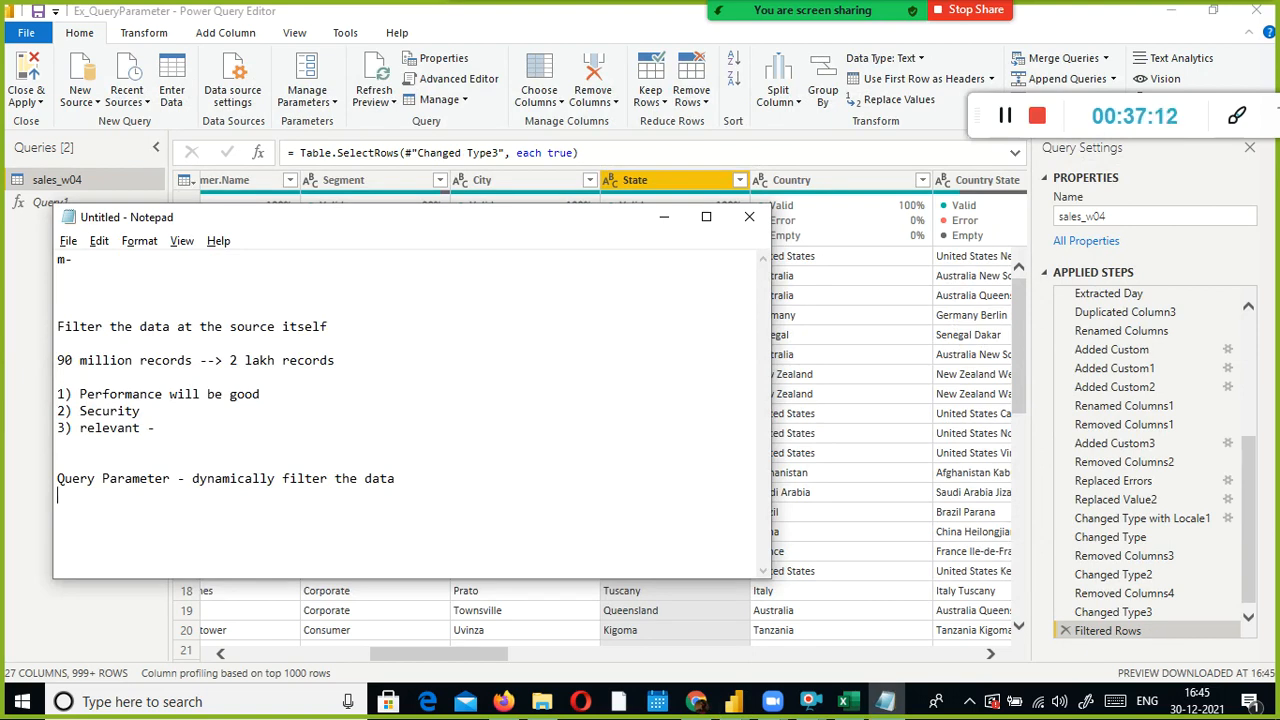
# Return to Power Query Editor, then close it and apply the query changes to the report
pyautogui.hotkey('alt', 'Tab')
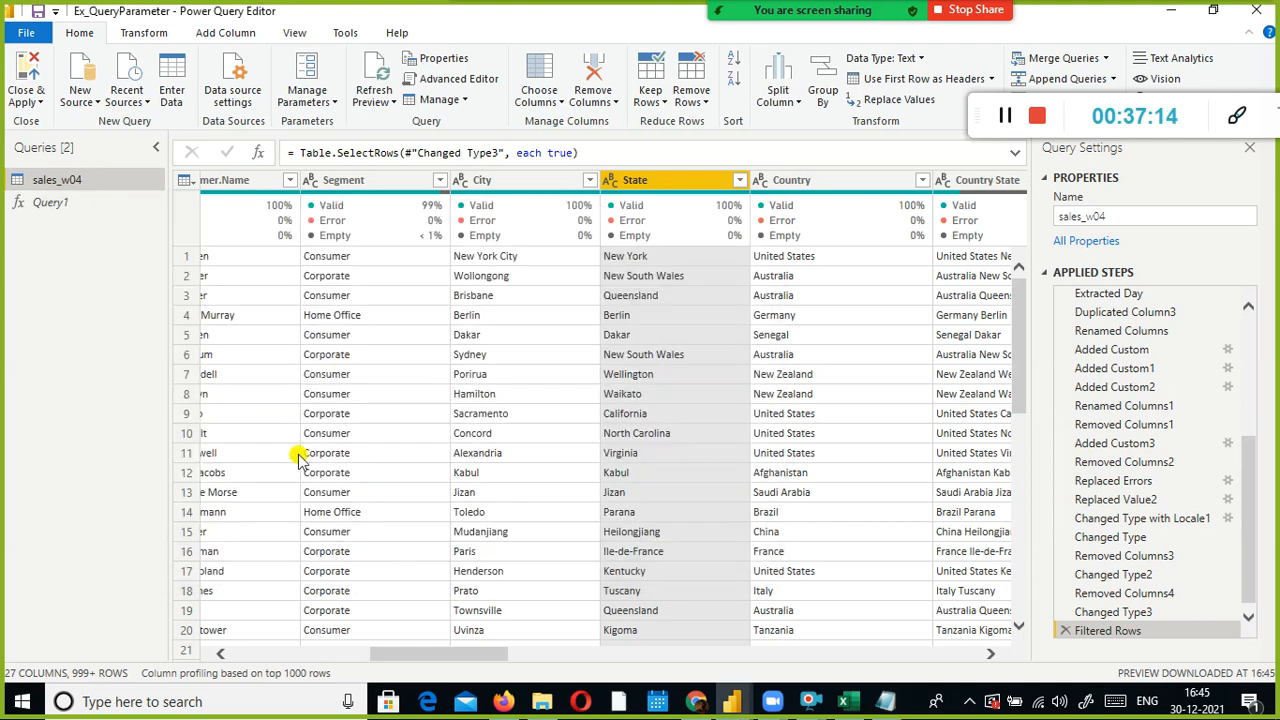
pyautogui.click(28, 37)
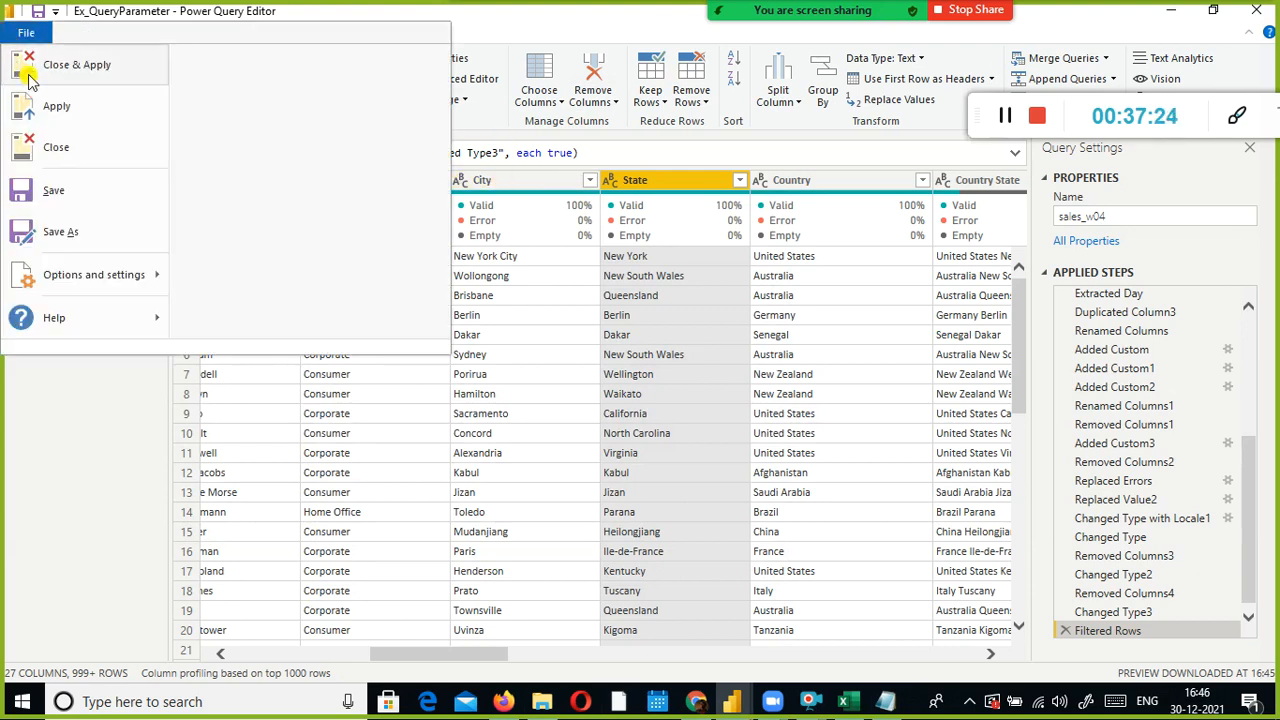
pyautogui.click(28, 76)
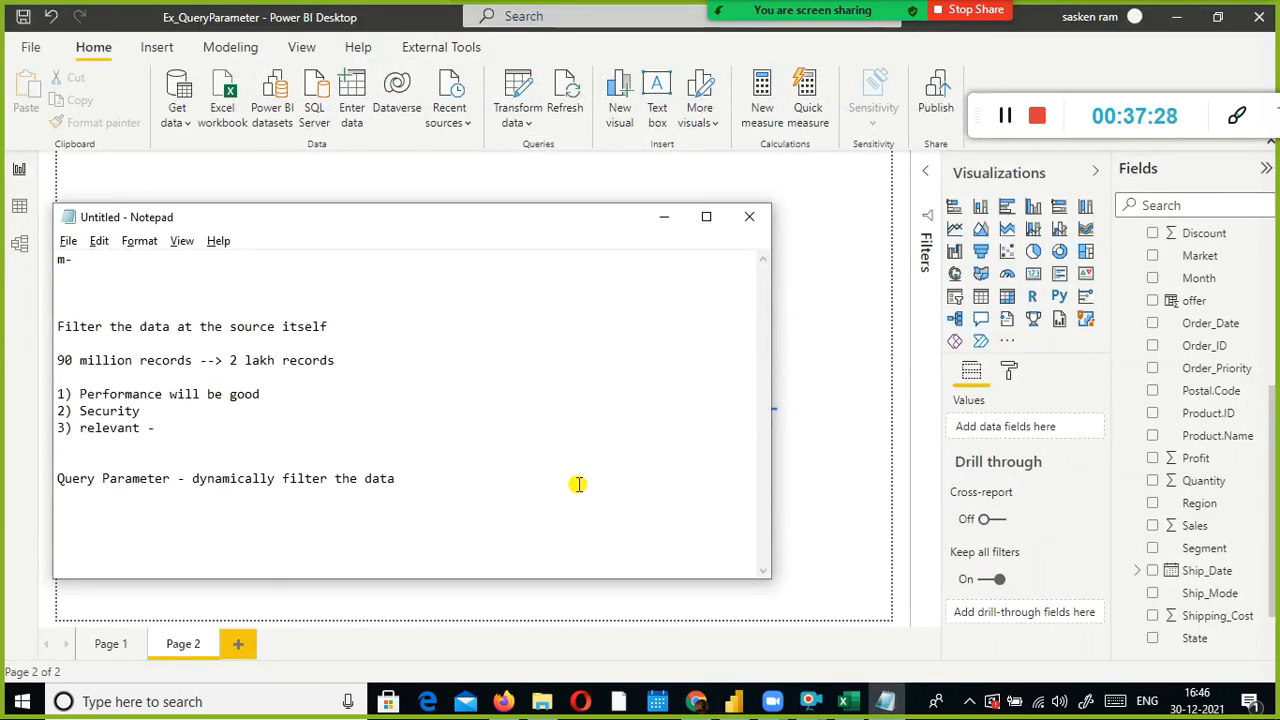
# In Notepad, start a numbered item "1. load gth" above the "Query Parameter" line, separated by a blank line
pyautogui.press('Return')
pyautogui.press('Return')
pyautogui.write('1.')
pyautogui.hotkey('alt', 'Tab')
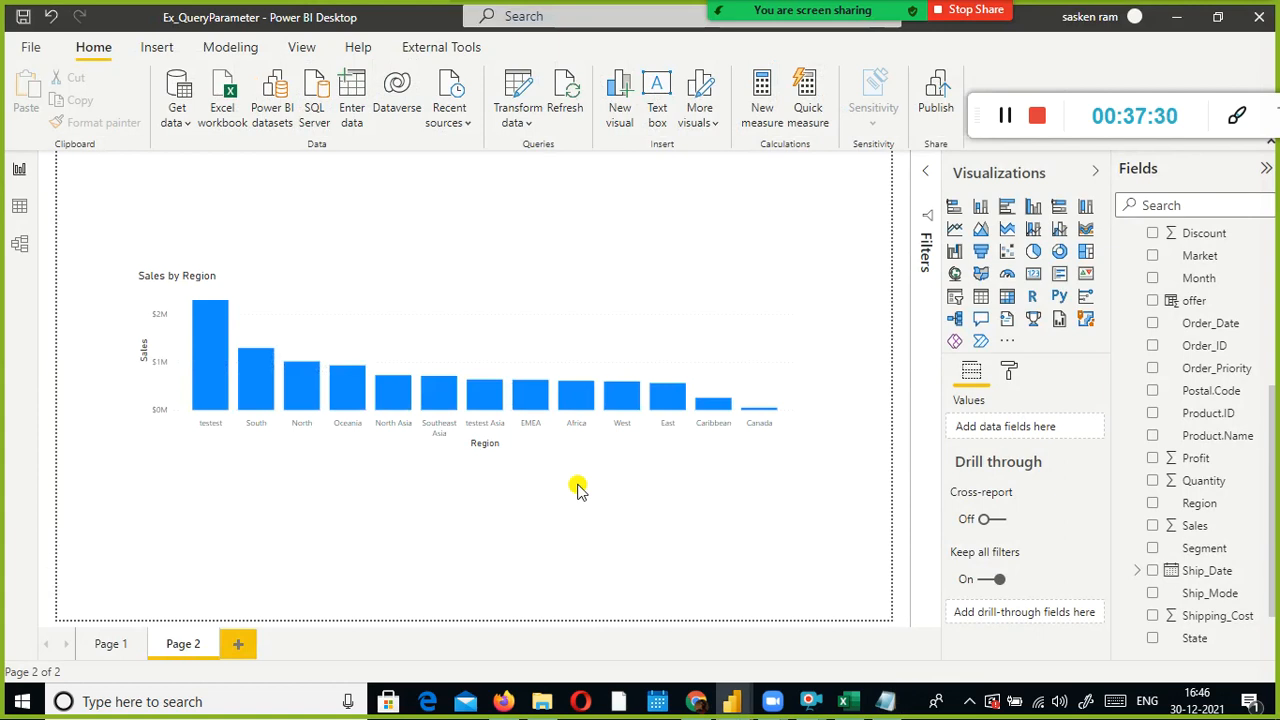
pyautogui.hotkey('alt', 'Tab')
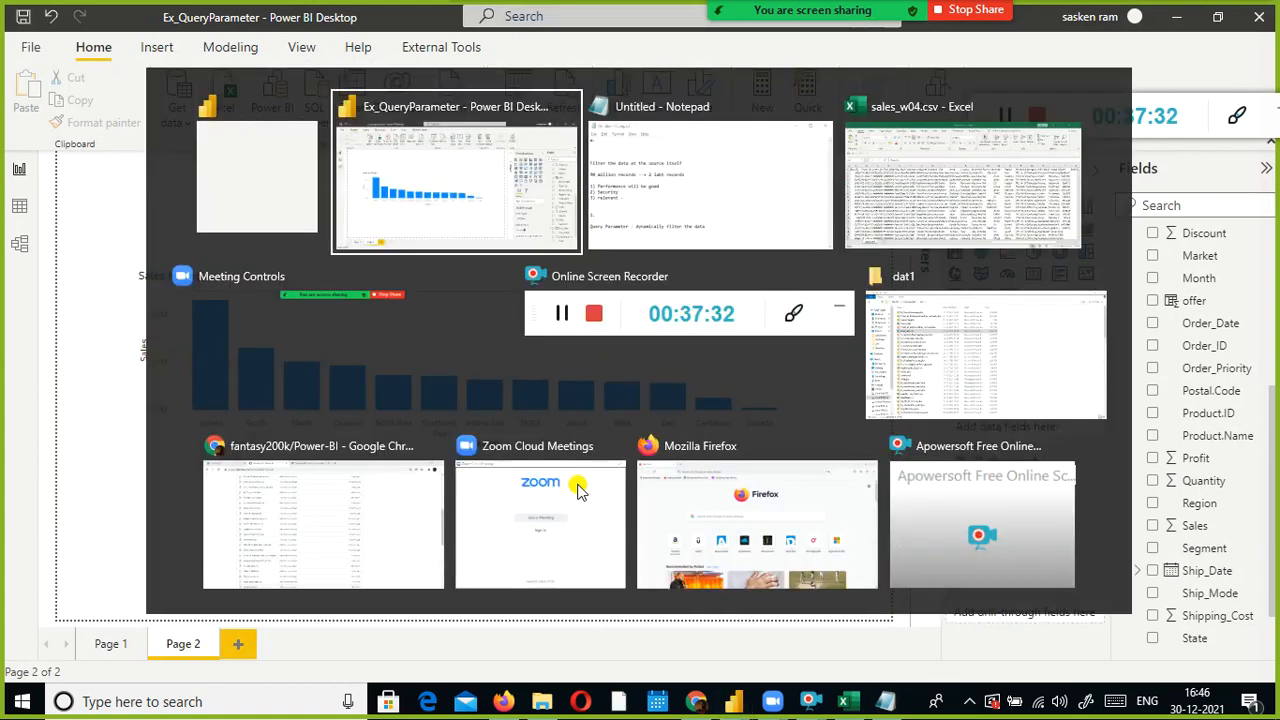
pyautogui.write('load gth')
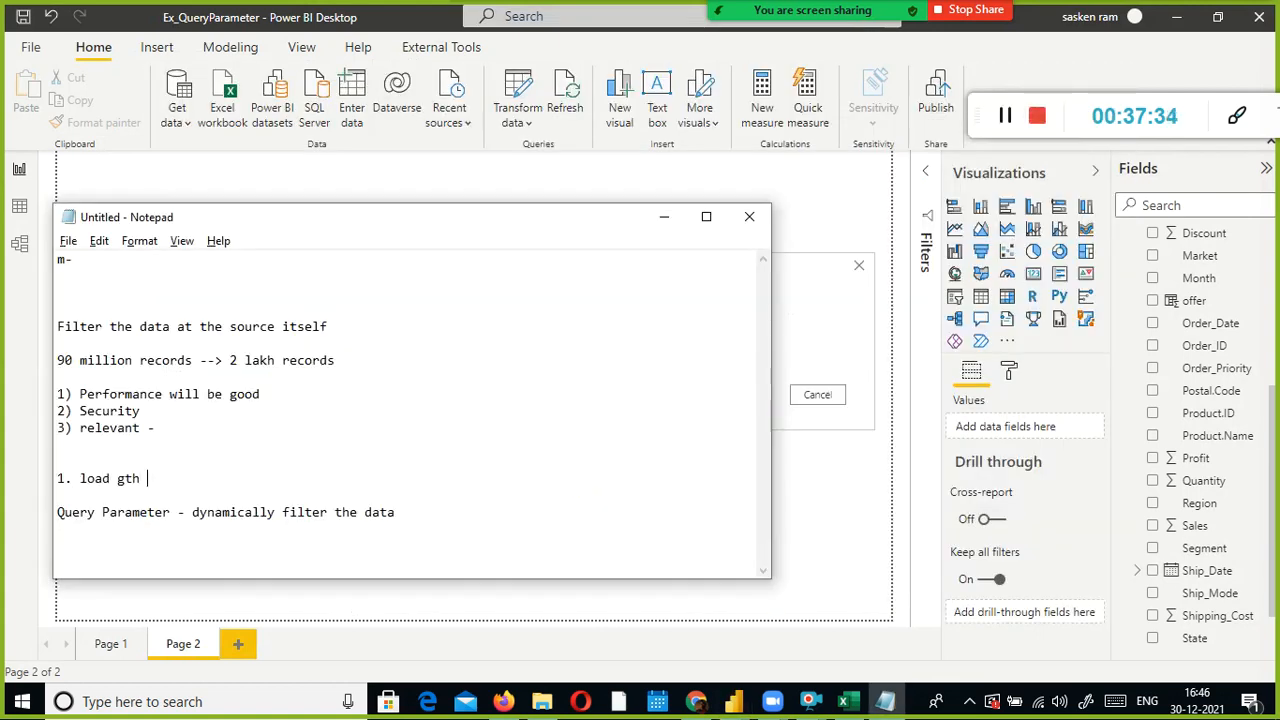
# Rewrite the first numbered note so that it reads "1. Import the data"
pyautogui.press('BackSpace')
pyautogui.press('BackSpace')
pyautogui.press('BackSpace')
pyautogui.press('BackSpace')
pyautogui.write('the data')
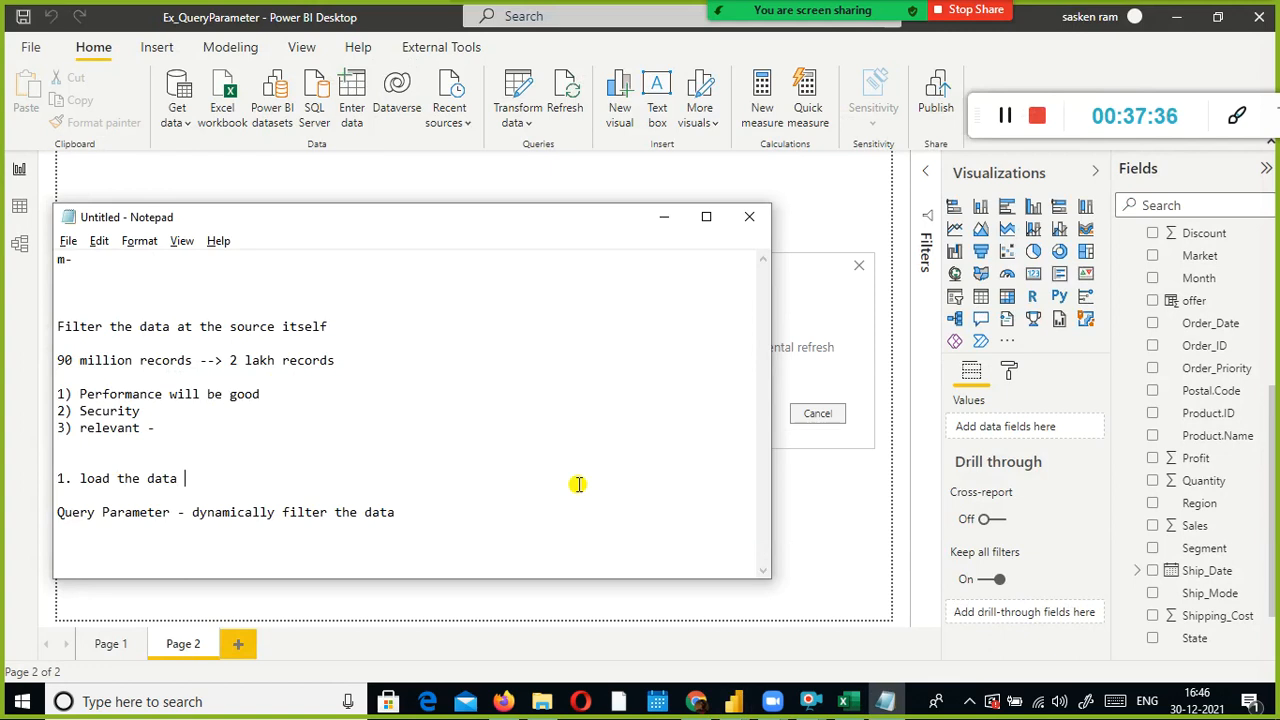
pyautogui.hotkey('ctrl', 'Left')
pyautogui.hotkey('ctrl', 'Left')
pyautogui.hotkey('ctrl', 'shift', 'Right')
pyautogui.write('Impoort')
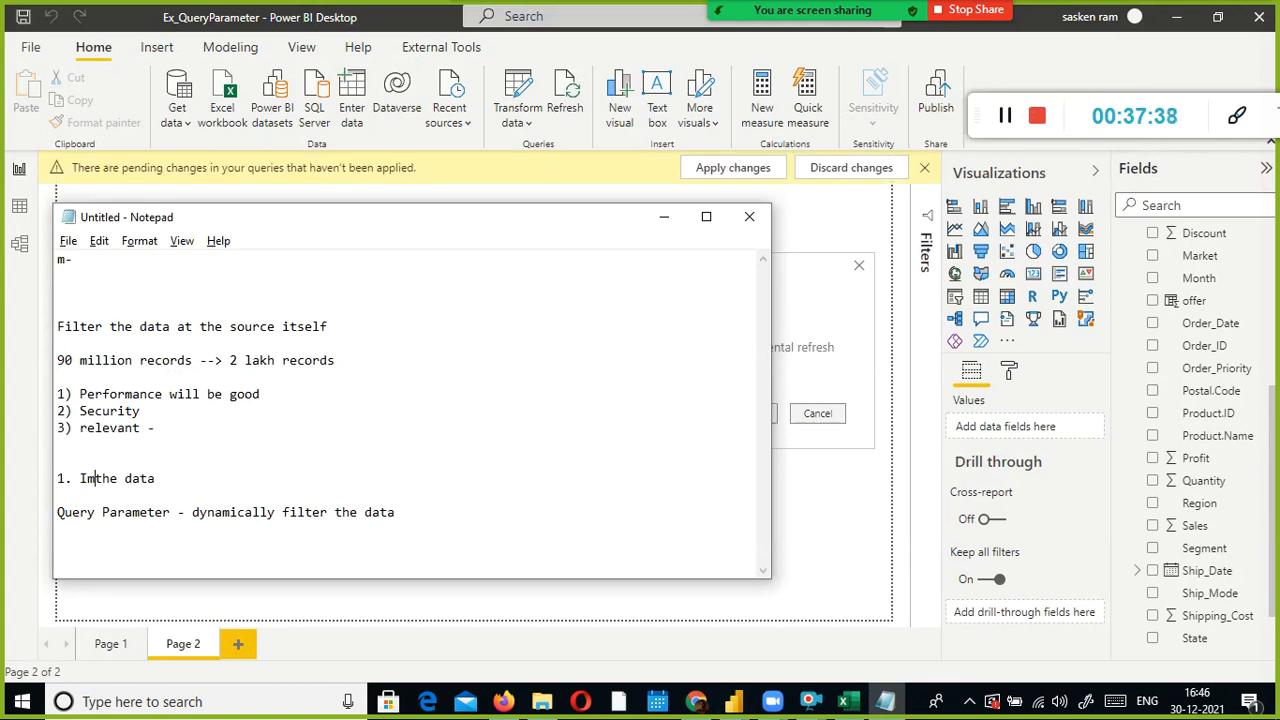
pyautogui.press('BackSpace')
pyautogui.press('BackSpace')
pyautogui.press('BackSpace')
pyautogui.write('rt')
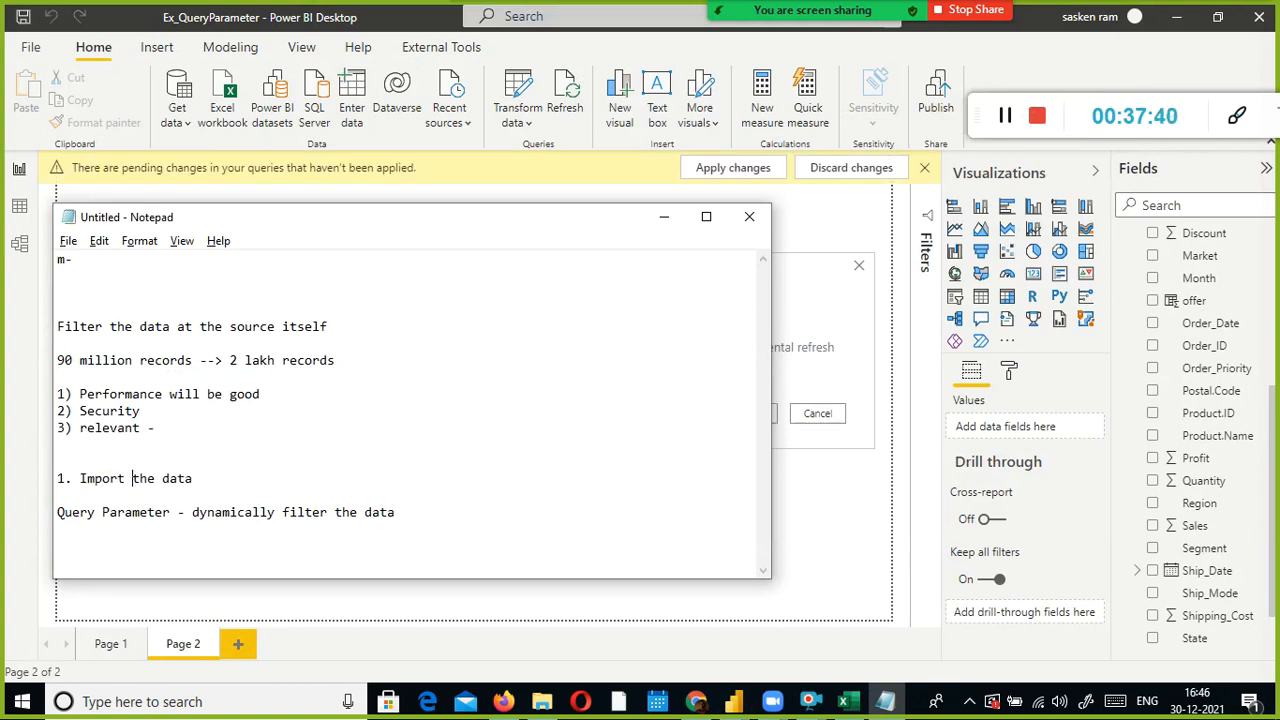
# Complete the first numbered note with "using get data icon" and add a line below it
pyautogui.click(578, 484)
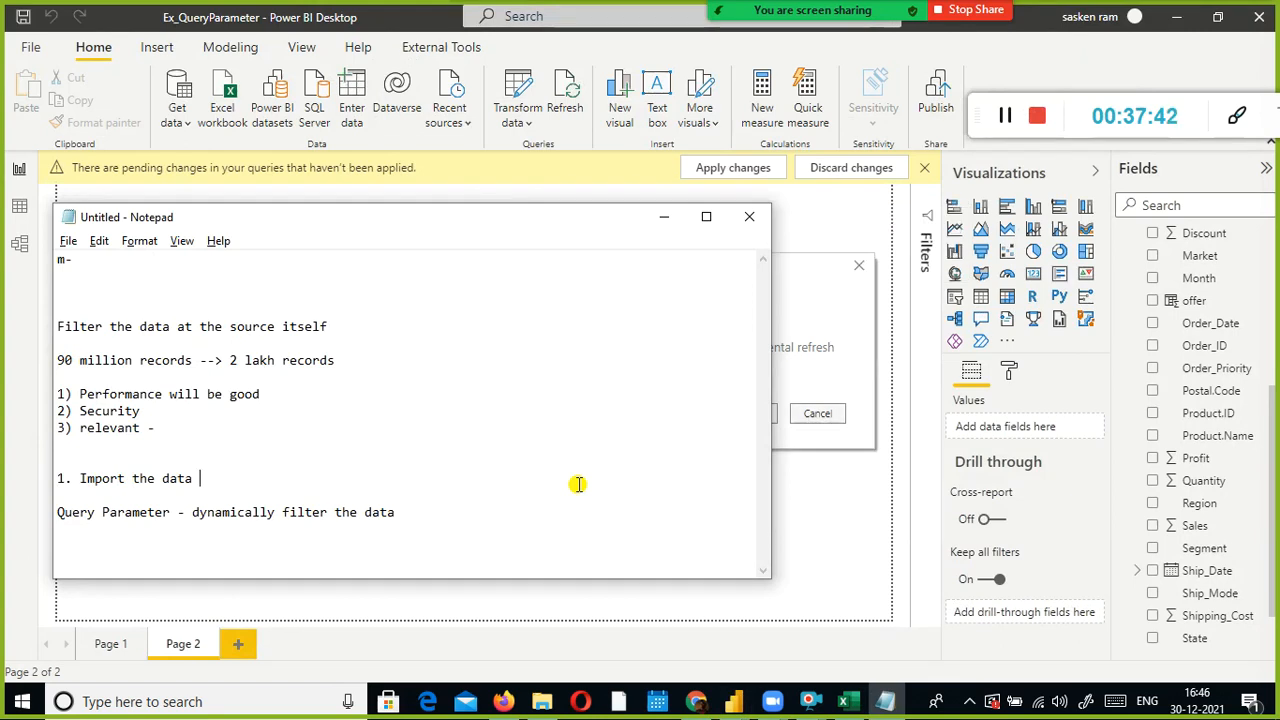
pyautogui.write('using get dat')
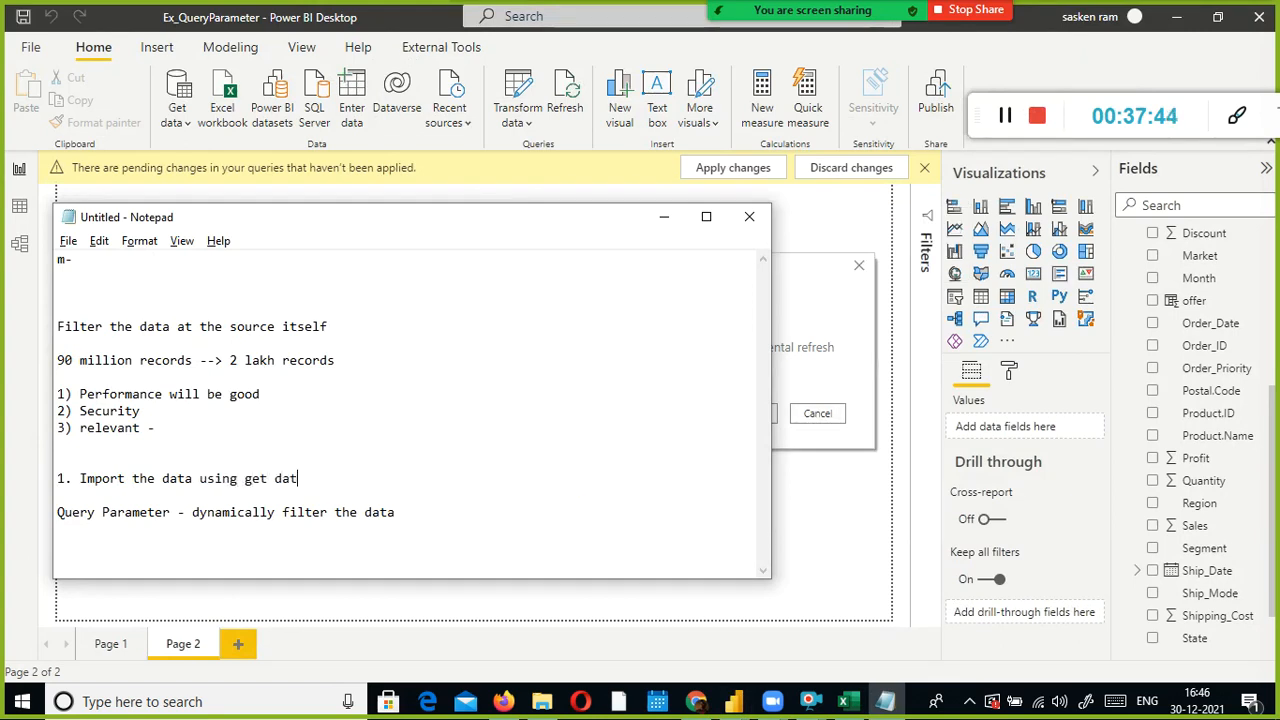
pyautogui.write('a icon')
pyautogui.press('Return')
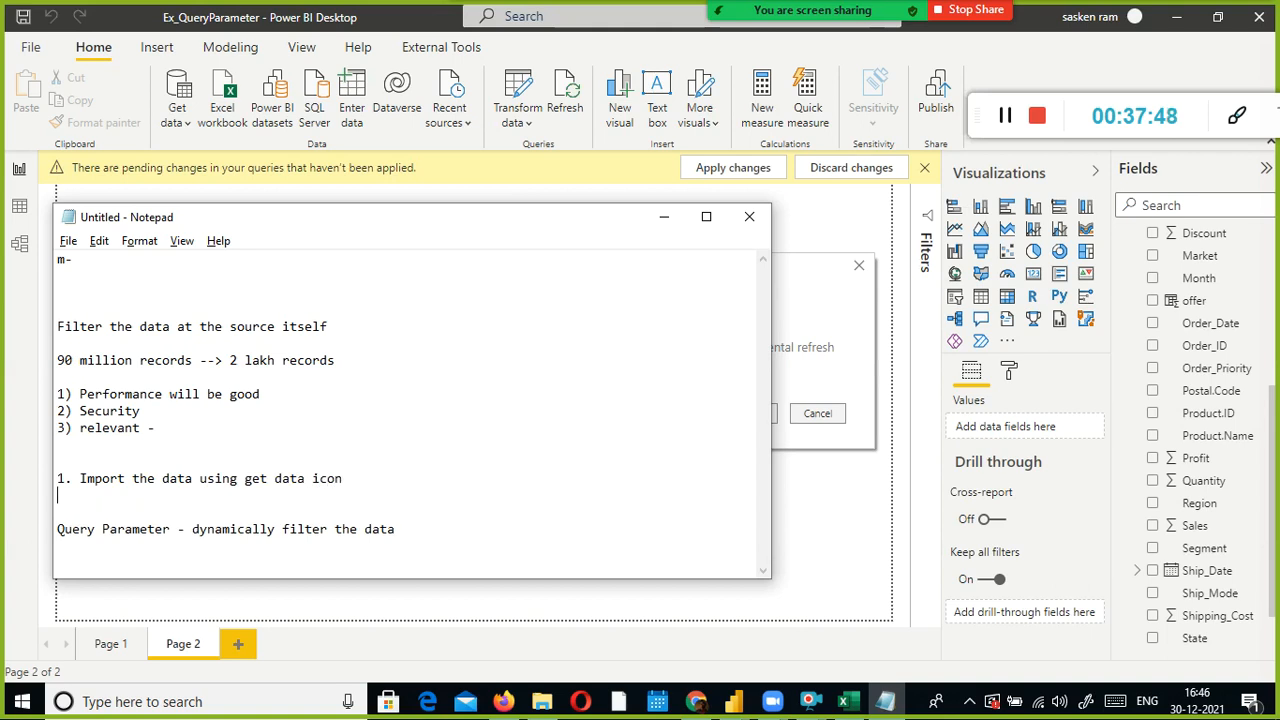
# Add the note lines "2. Click on the transform data iconn" and "3. Create new parameter"
pyautogui.write('2. open the transform data')
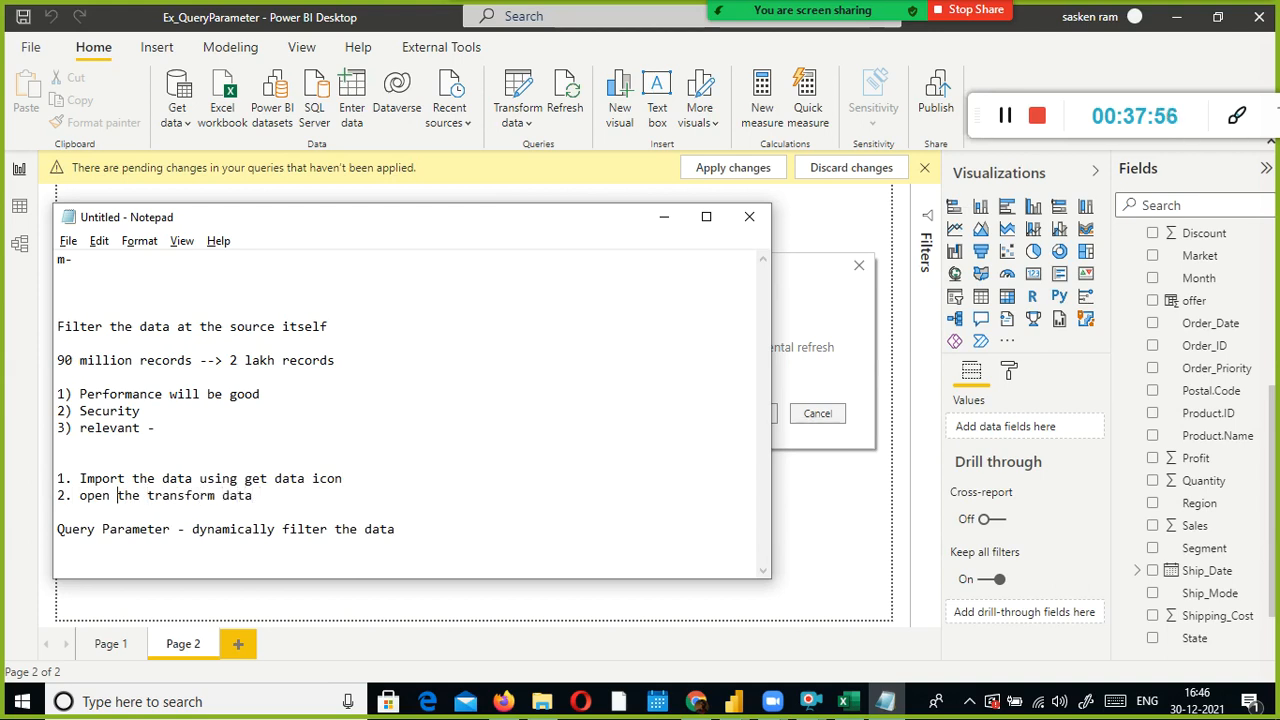
pyautogui.moveTo(117, 495); pyautogui.dragTo(80, 495)
pyautogui.write('Click on ')
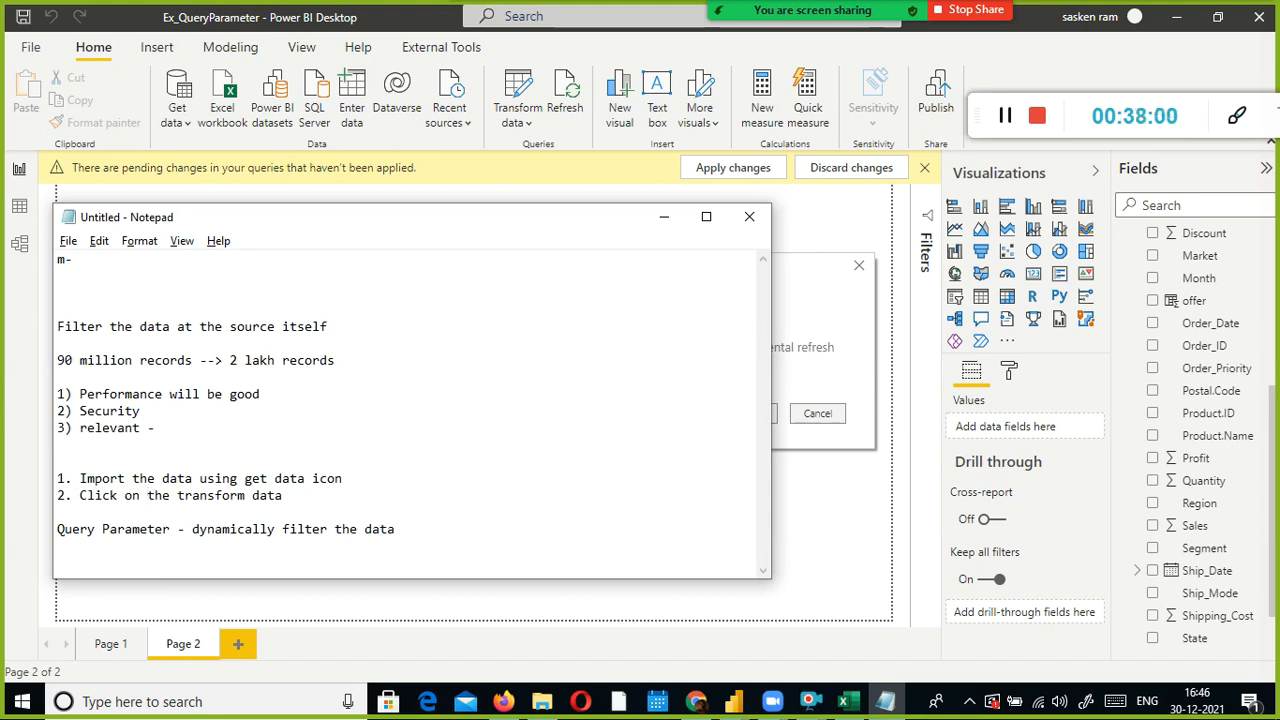
pyautogui.write('onn')
pyautogui.press('Return')
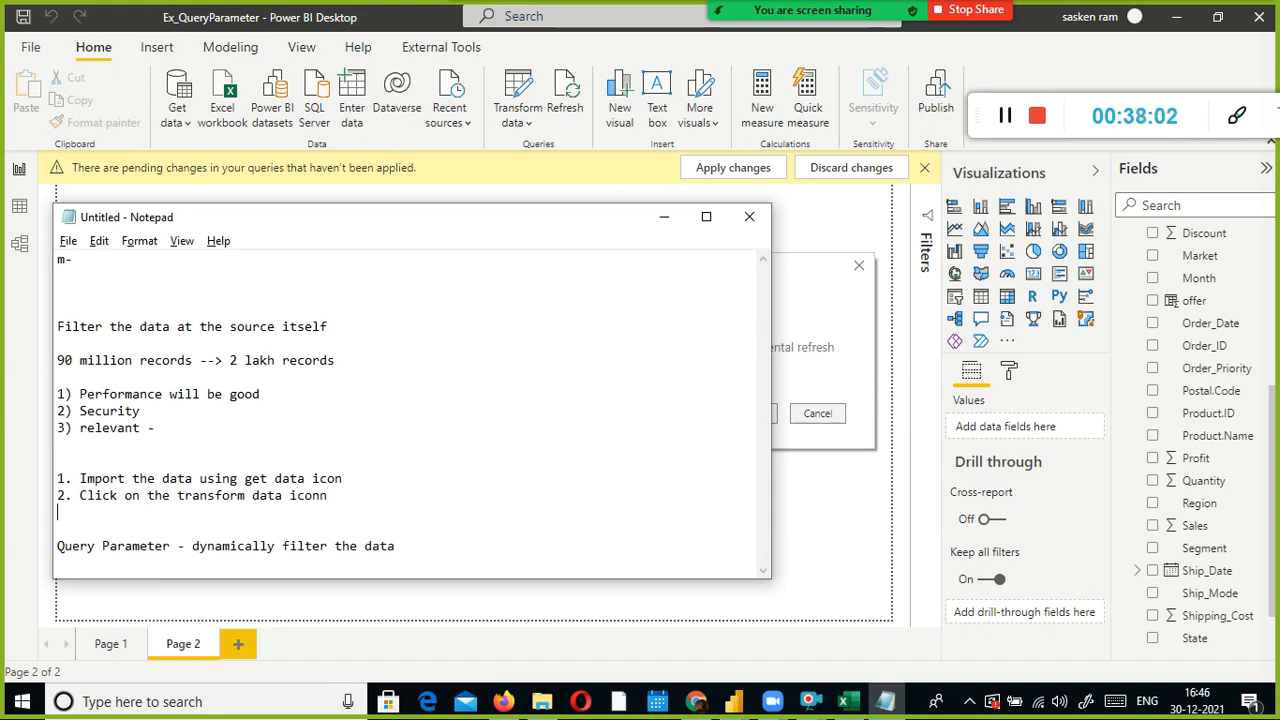
pyautogui.write('3. Create new parameter')
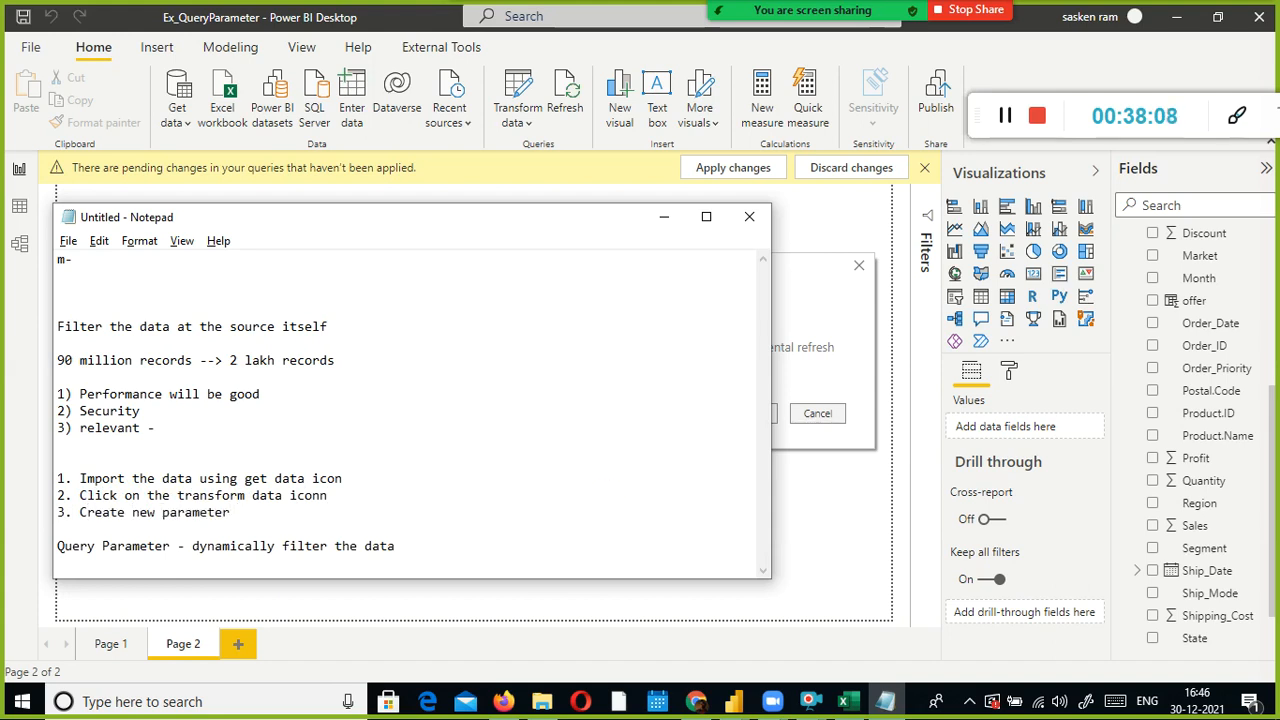
# Switch to Power BI Desktop and continue loading sales_w04, accepting the deletion of its existing incremental refresh policy
pyautogui.click(776, 440)
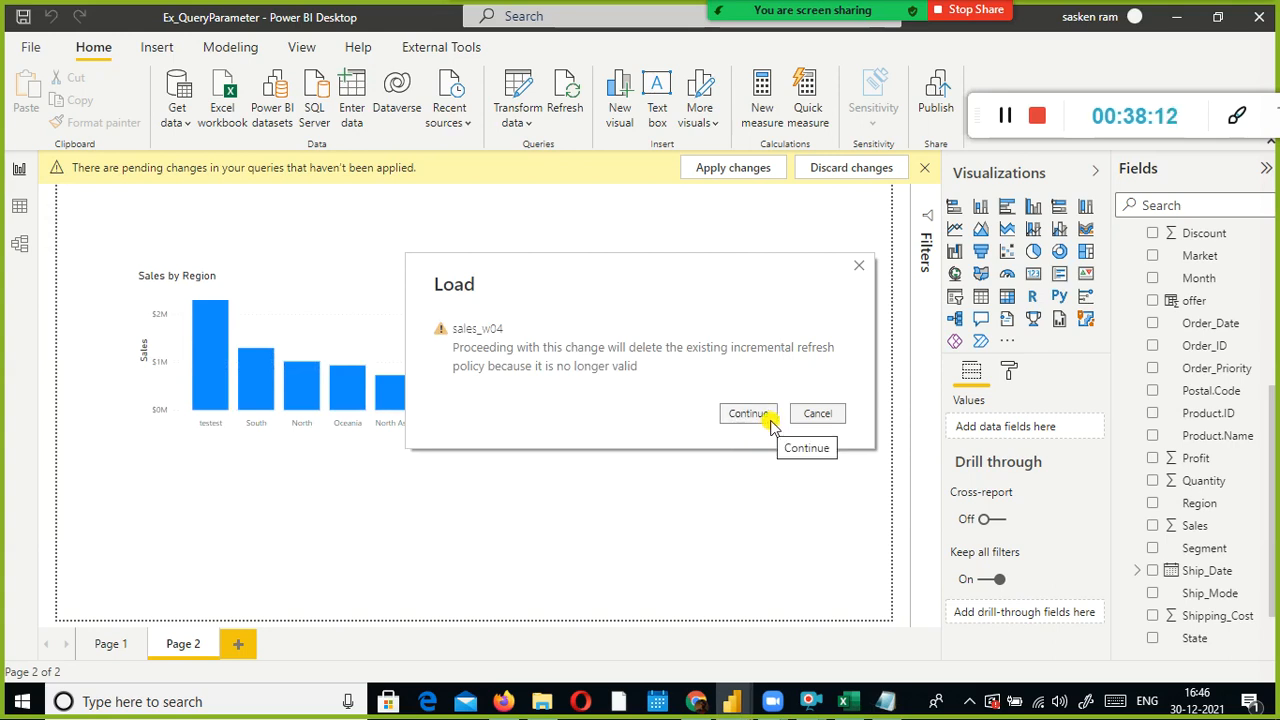
pyautogui.click(770, 422)
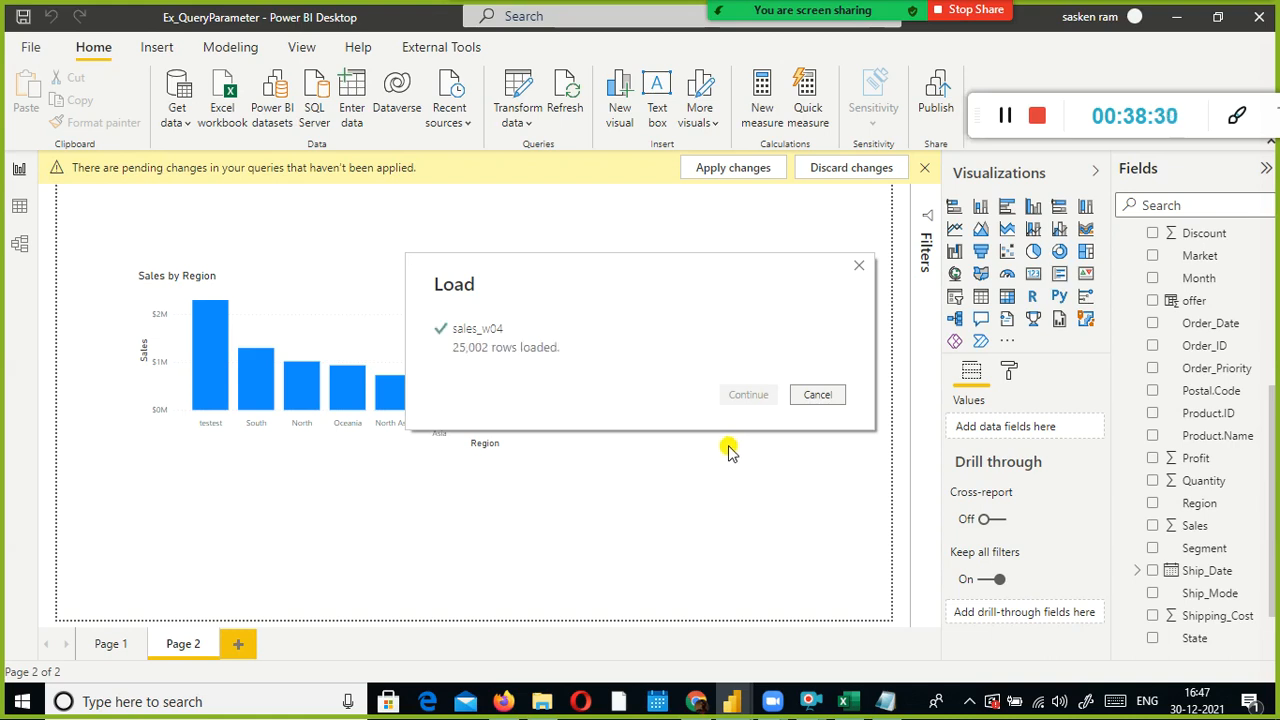
pyautogui.click(822, 394)
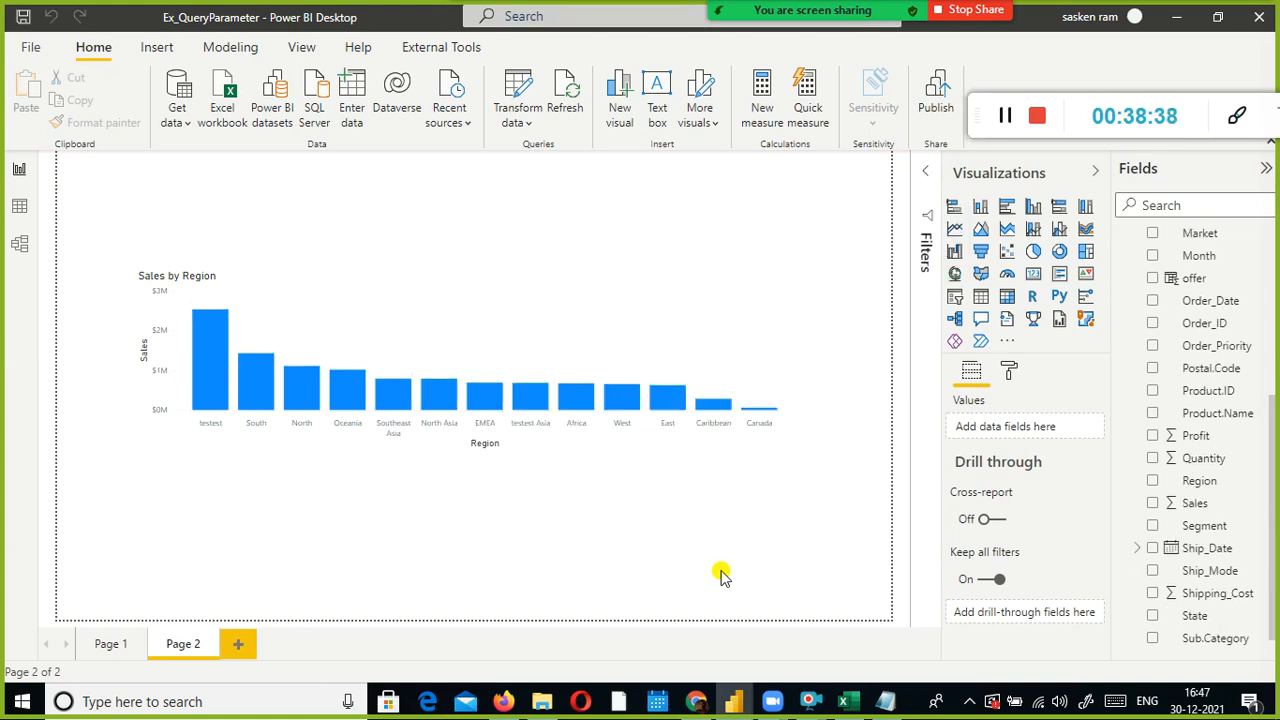
pyautogui.hotkey('alt', 'Tab')
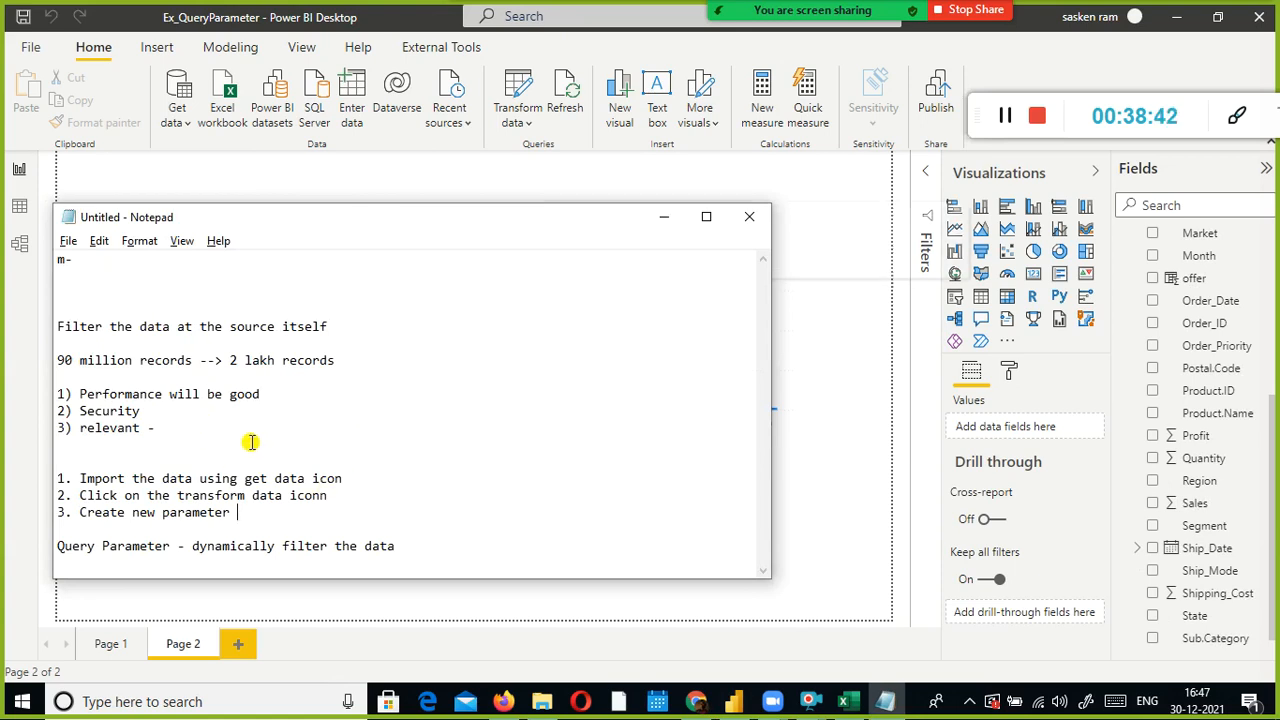
pyautogui.hotkey('alt', 'Tab')
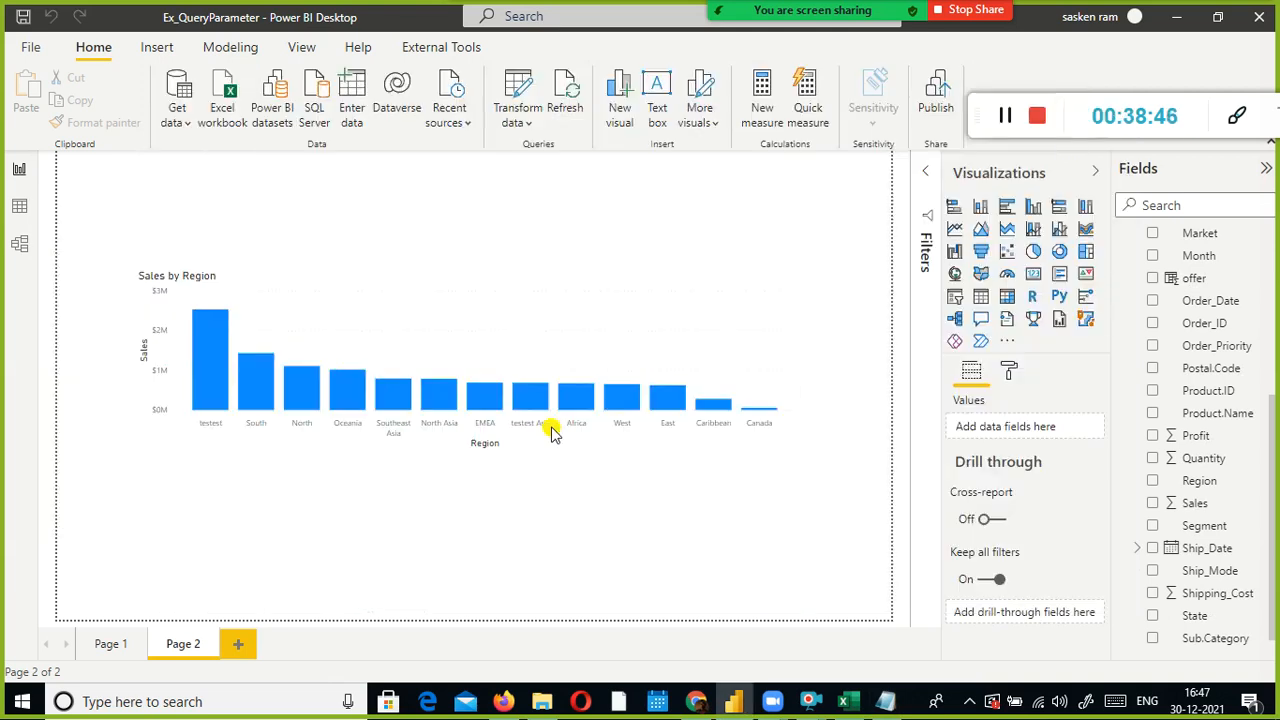
pyautogui.hotkey('alt', 'Tab')
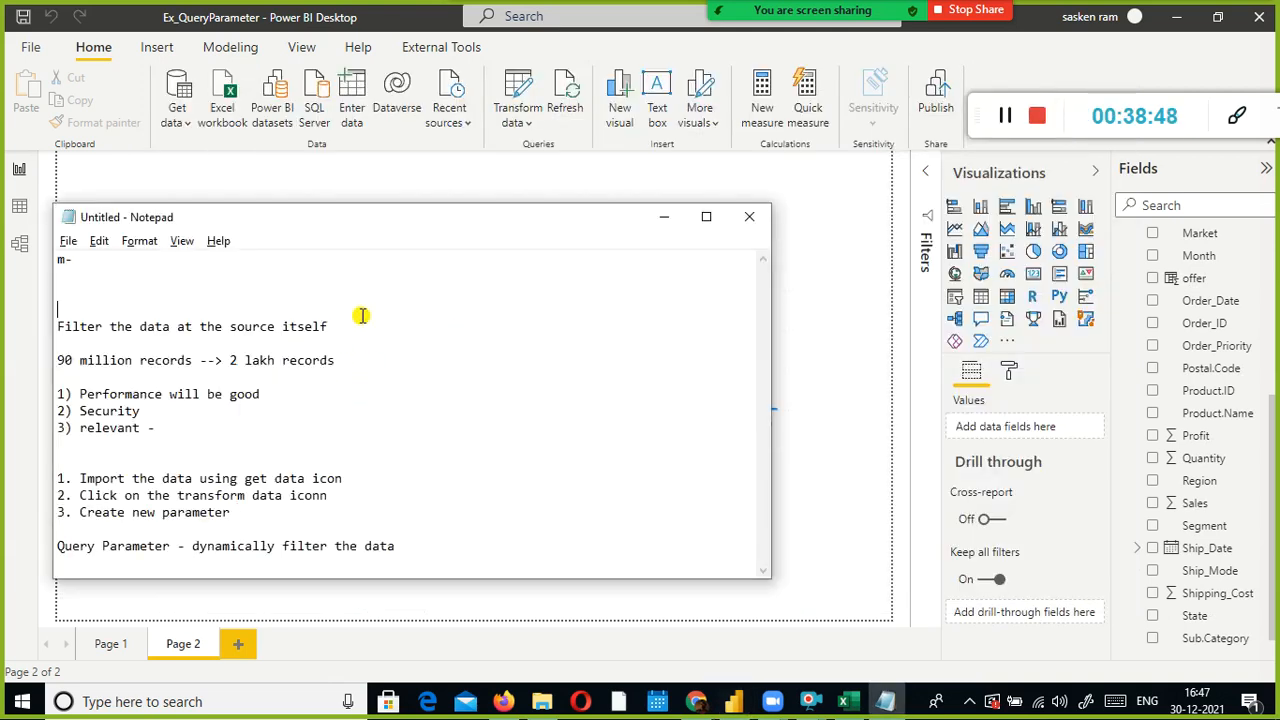
pyautogui.hotkey('alt', 'Tab')
pyautogui.hotkey('alt', 'Tab')
pyautogui.hotkey('alt', 'Tab')
pyautogui.hotkey('alt', 'Tab')
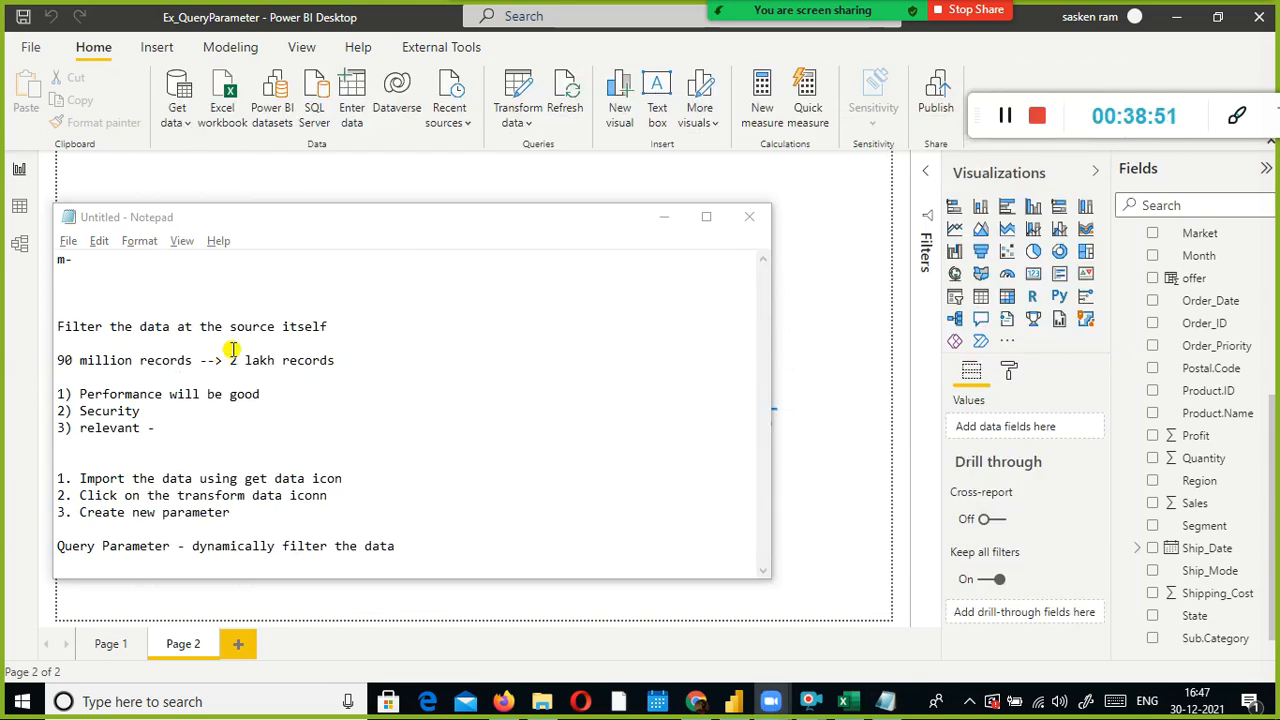
pyautogui.click(365, 313)
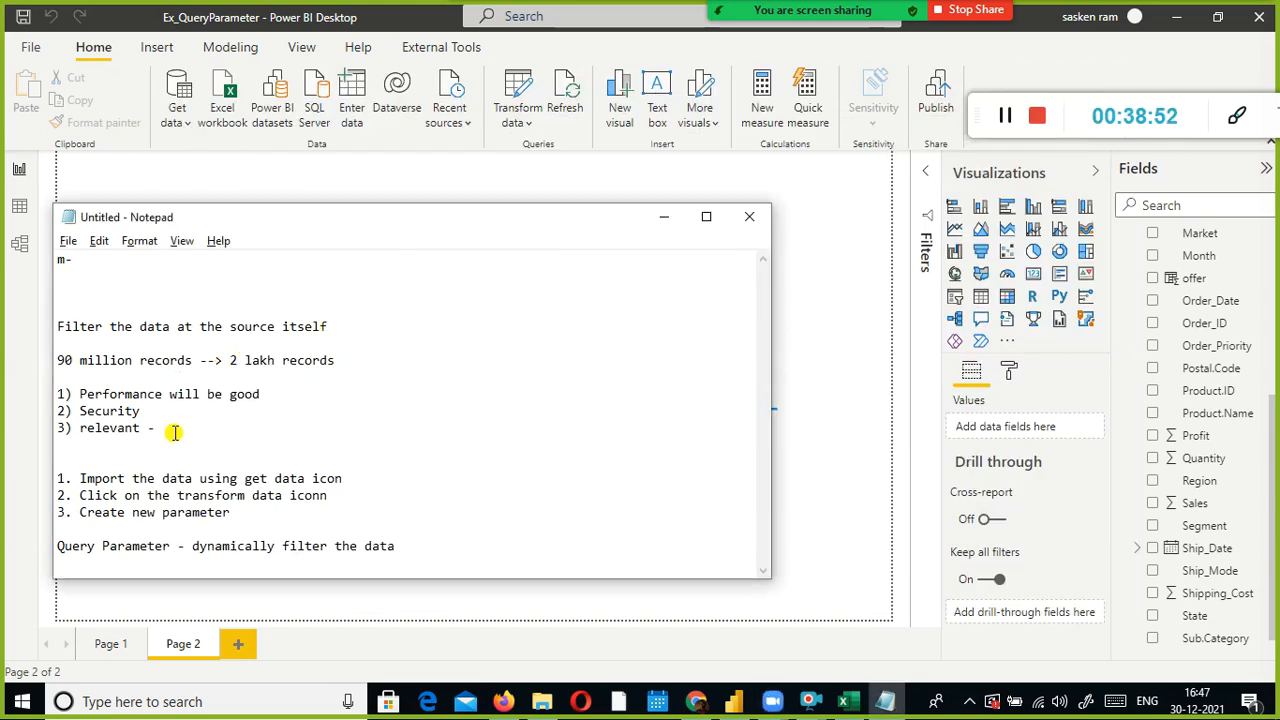
pyautogui.click(363, 476)
pyautogui.click(206, 198)
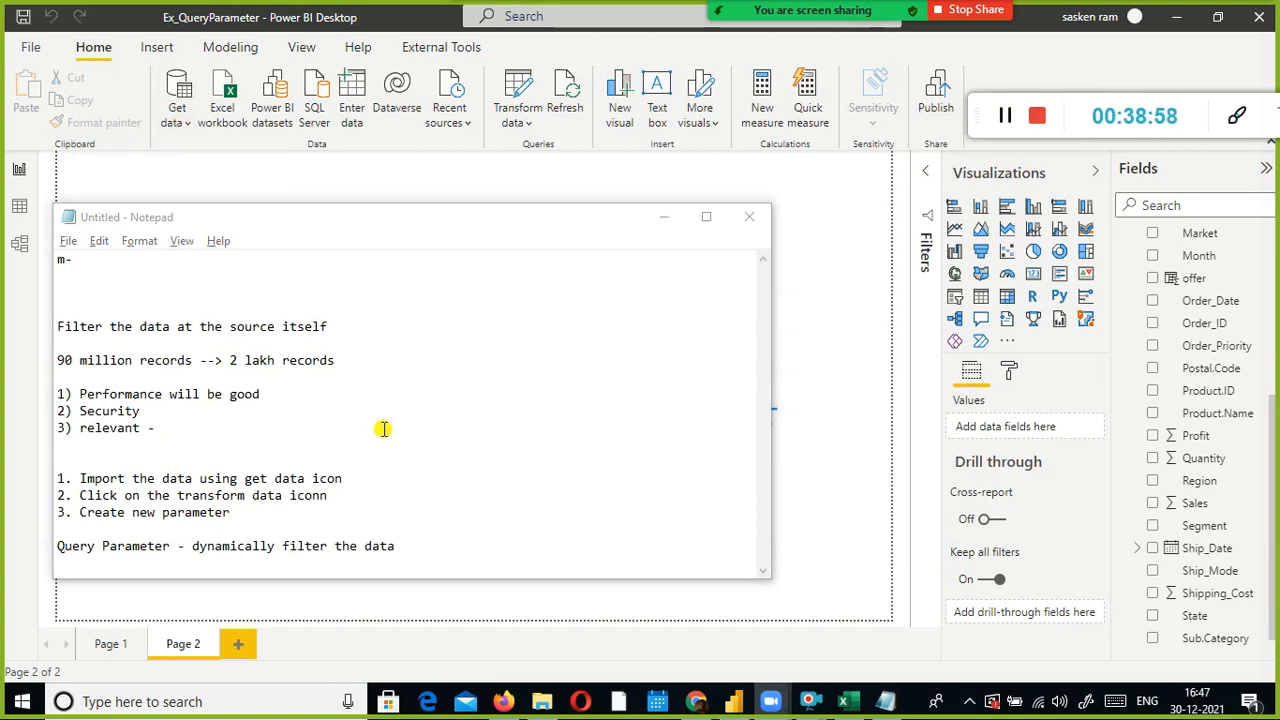
# Return to Power BI Desktop and open the sales_w04 data for transformation in the Power Query Editor
pyautogui.click(516, 112)
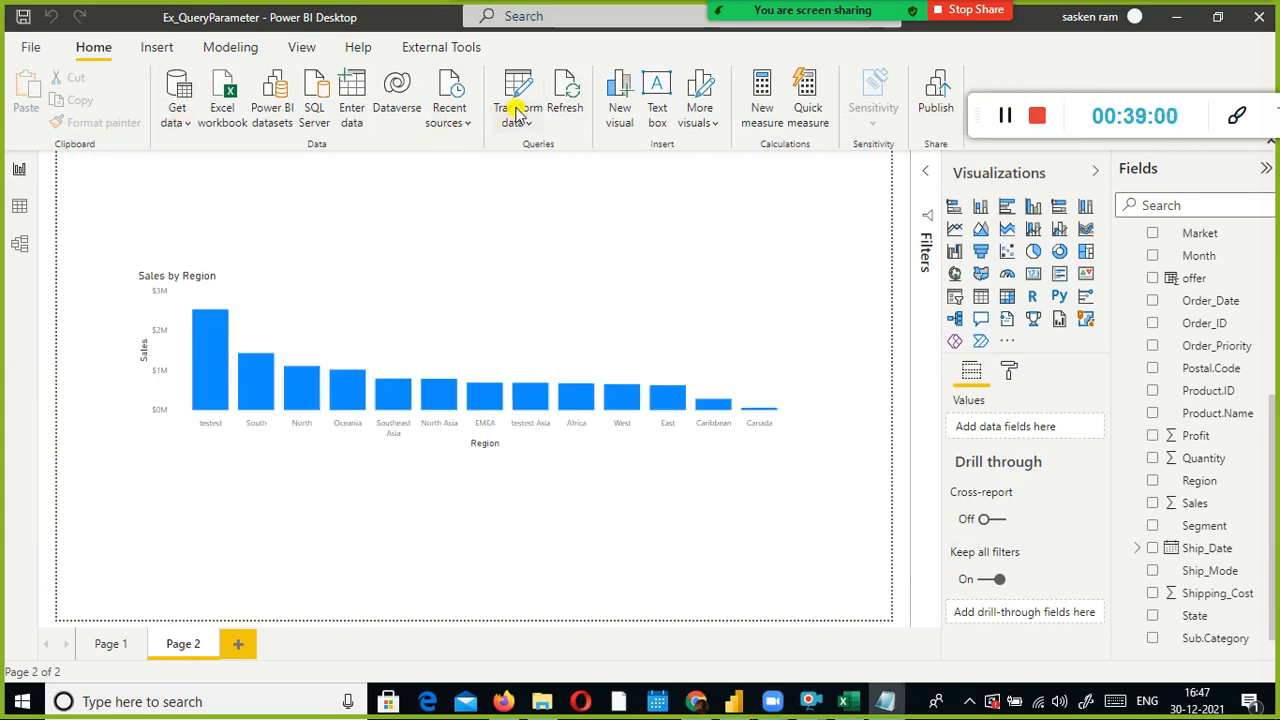
pyautogui.click(524, 156)
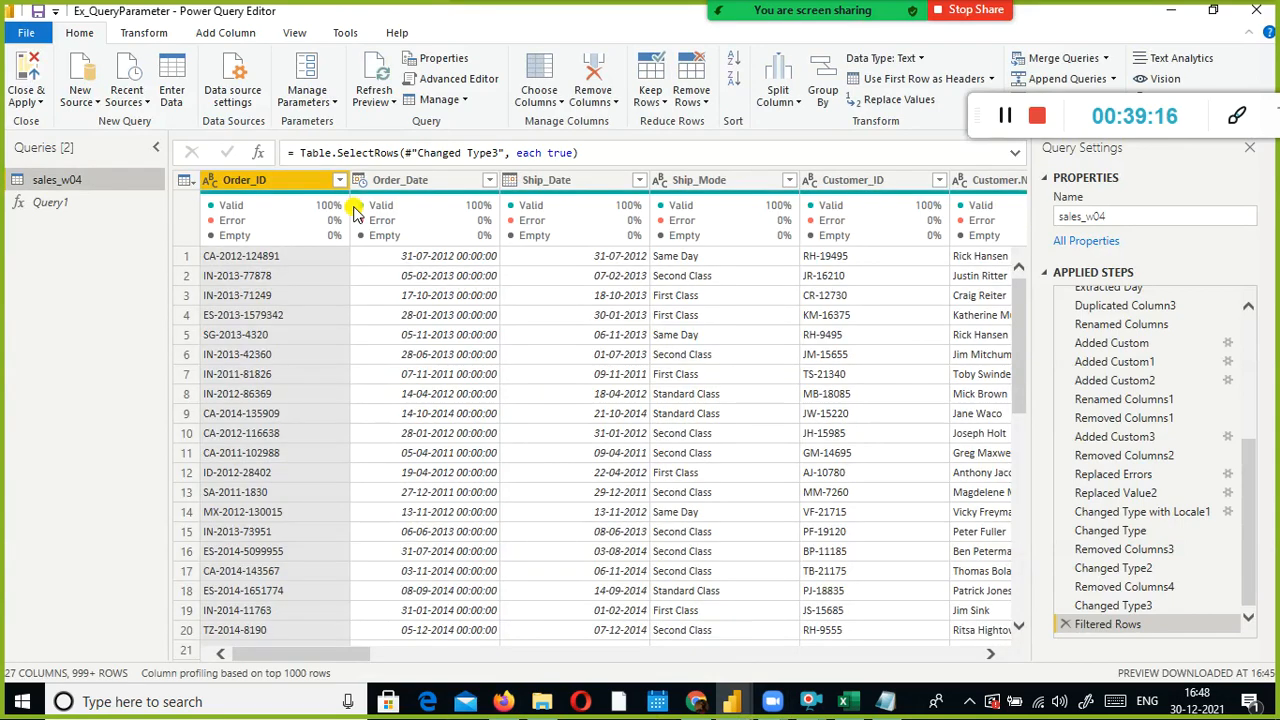
pyautogui.moveTo(355, 212)
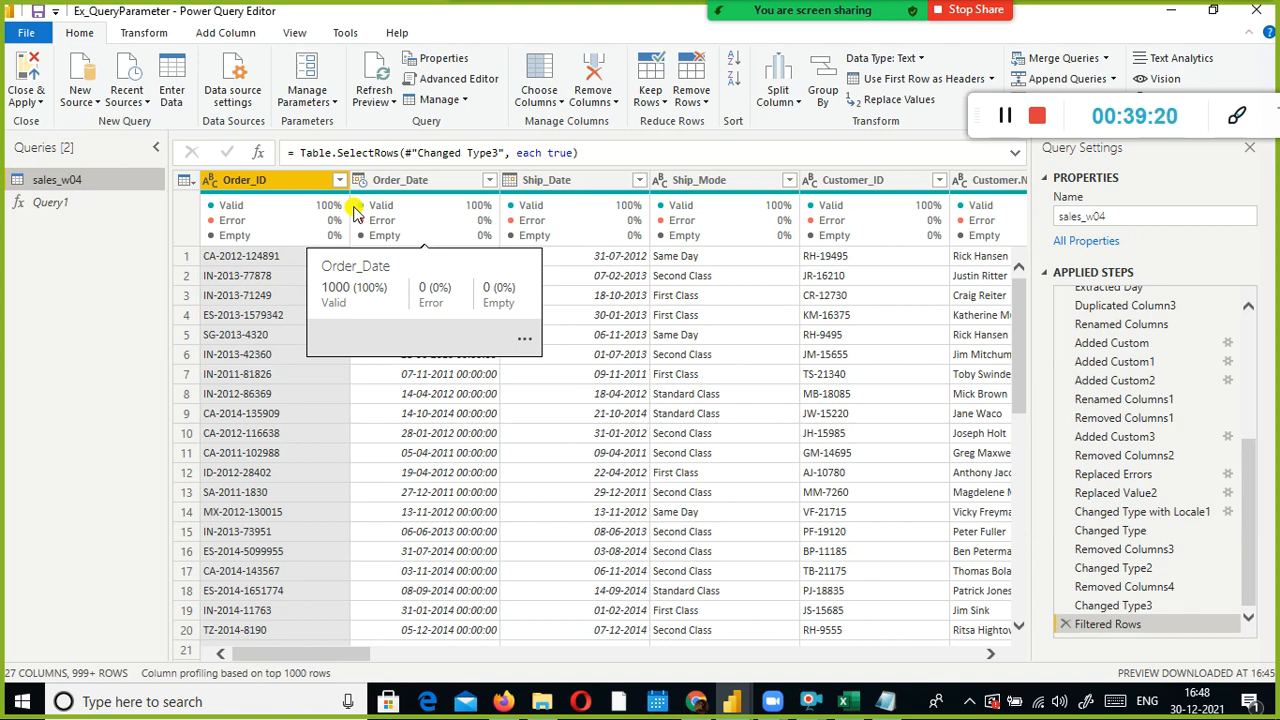
pyautogui.click(127, 95)
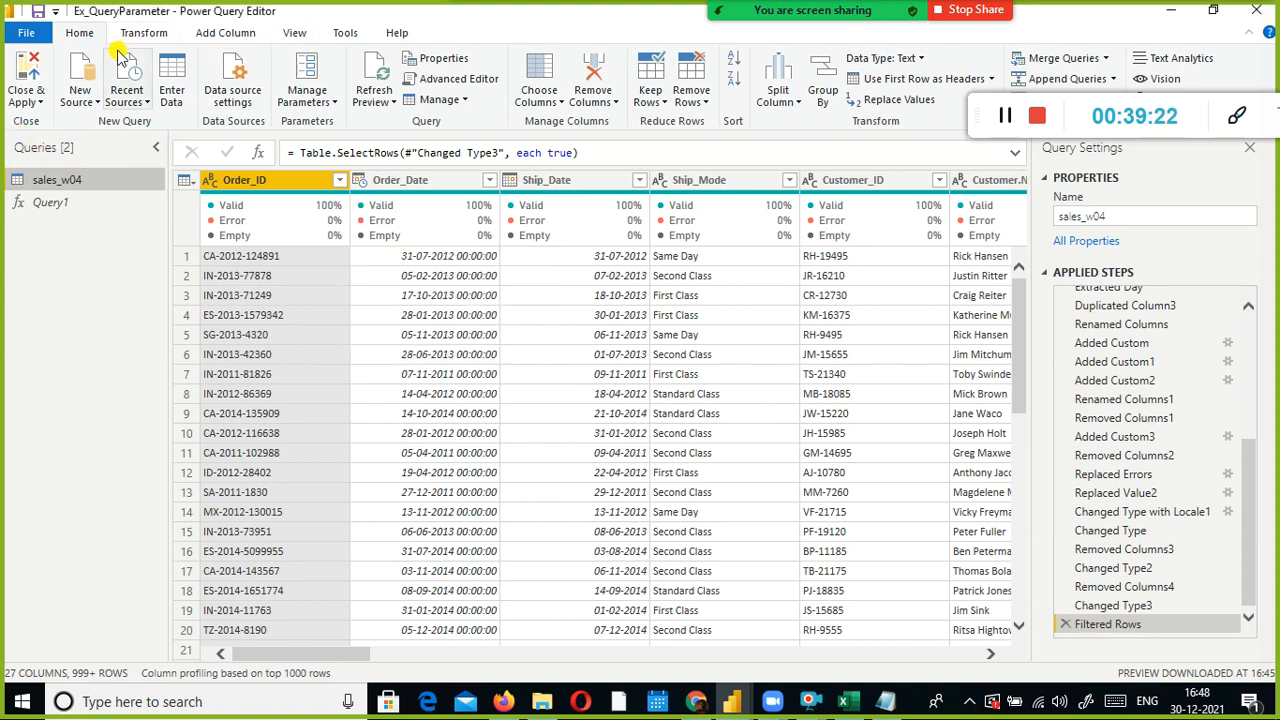
pyautogui.click(124, 35)
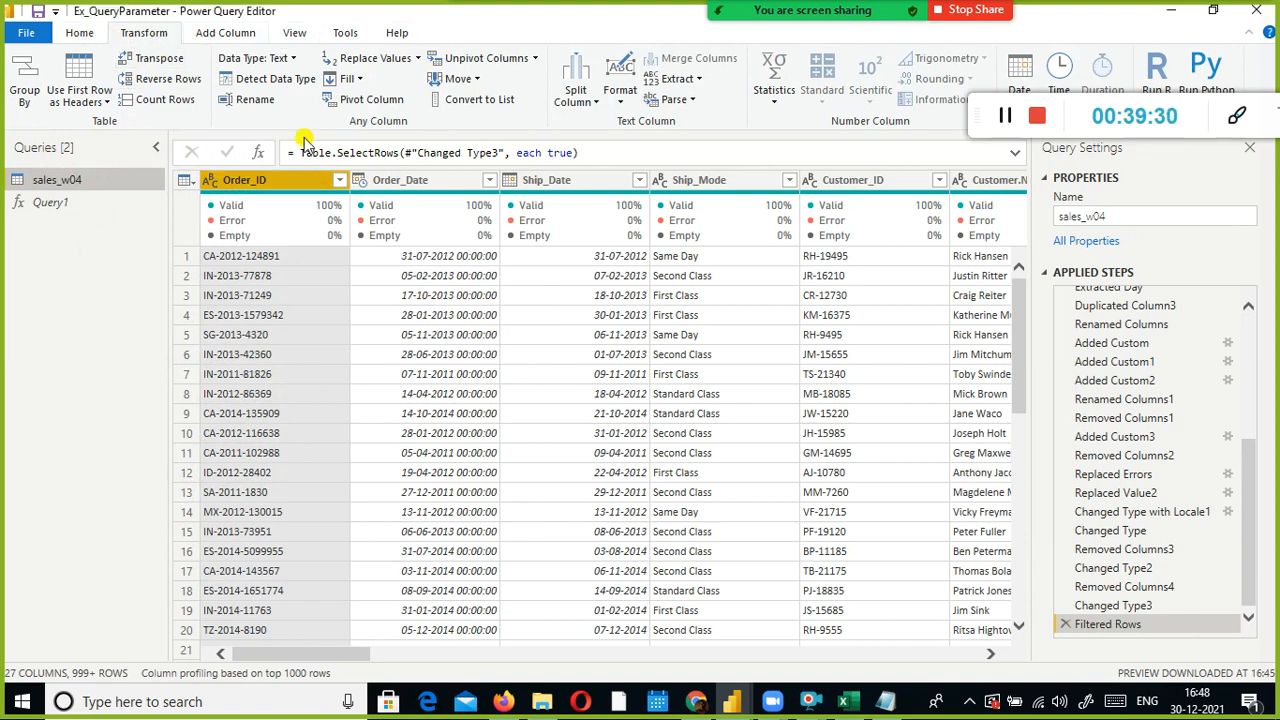
# Create a new query parameter and set its type to Text
pyautogui.rightClick(52, 258)
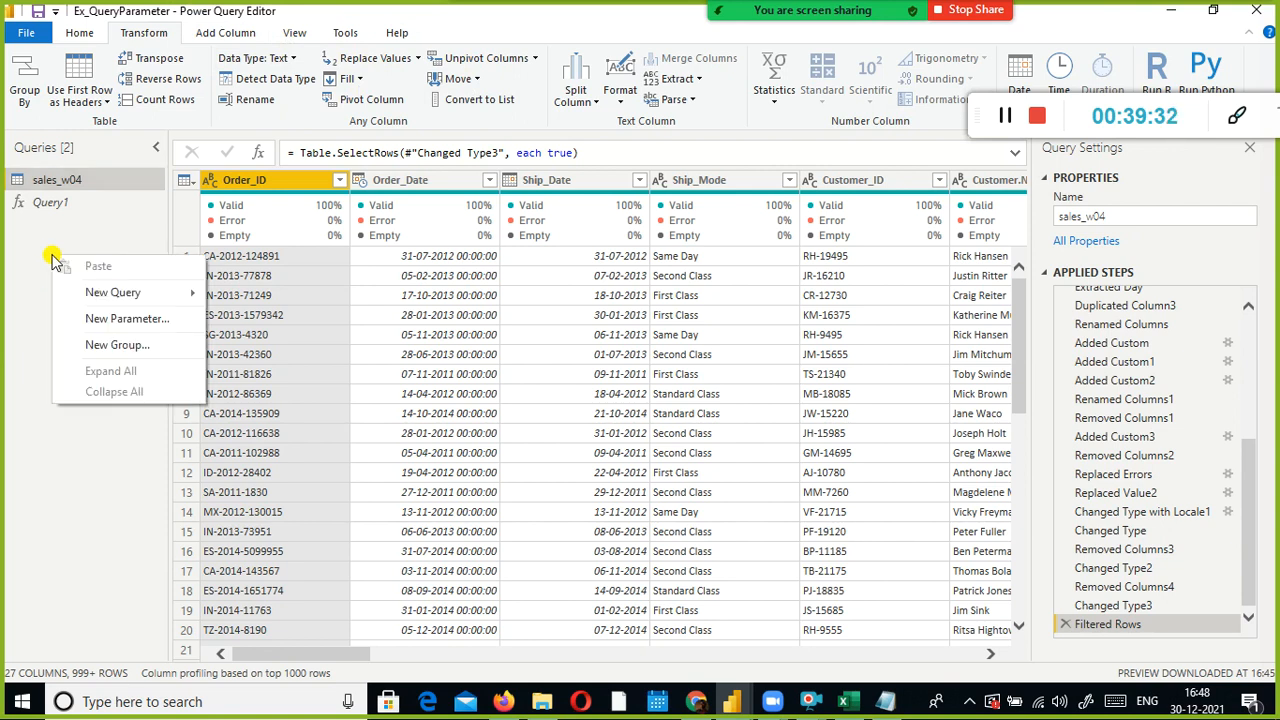
pyautogui.click(87, 326)
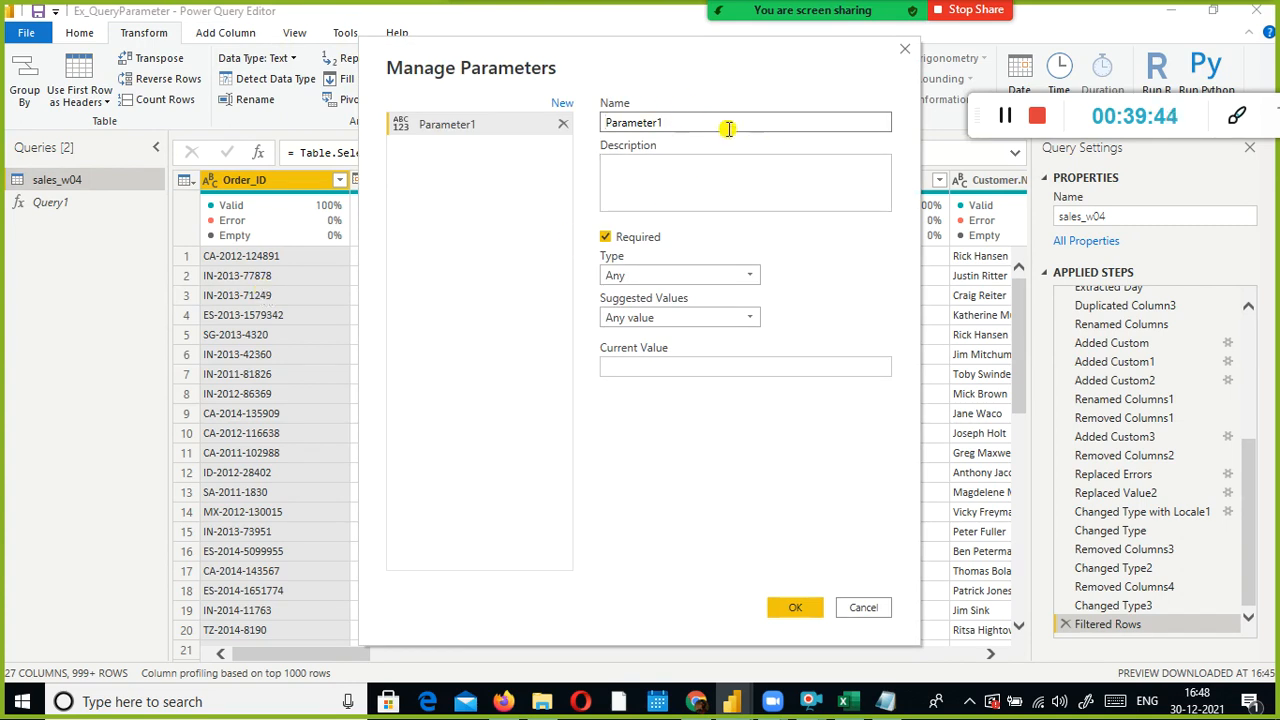
pyautogui.moveTo(604, 48); pyautogui.dragTo(451, 58)
pyautogui.click(497, 177)
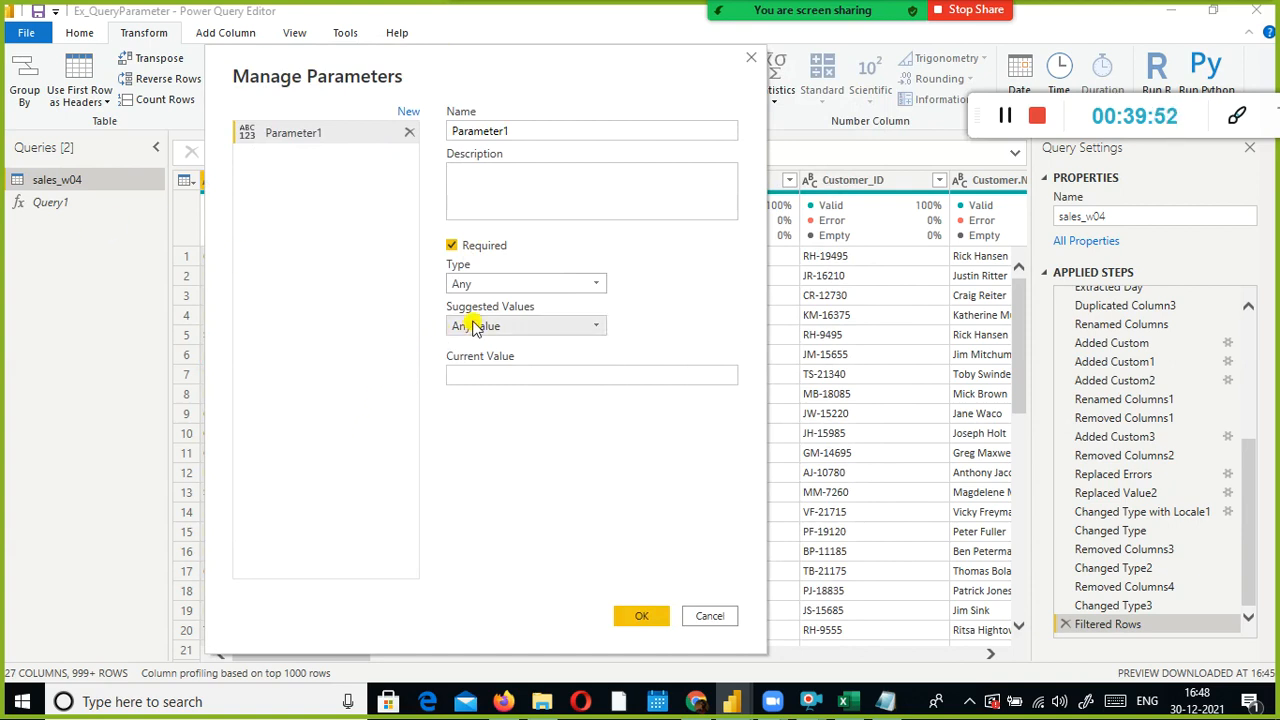
pyautogui.click(578, 287)
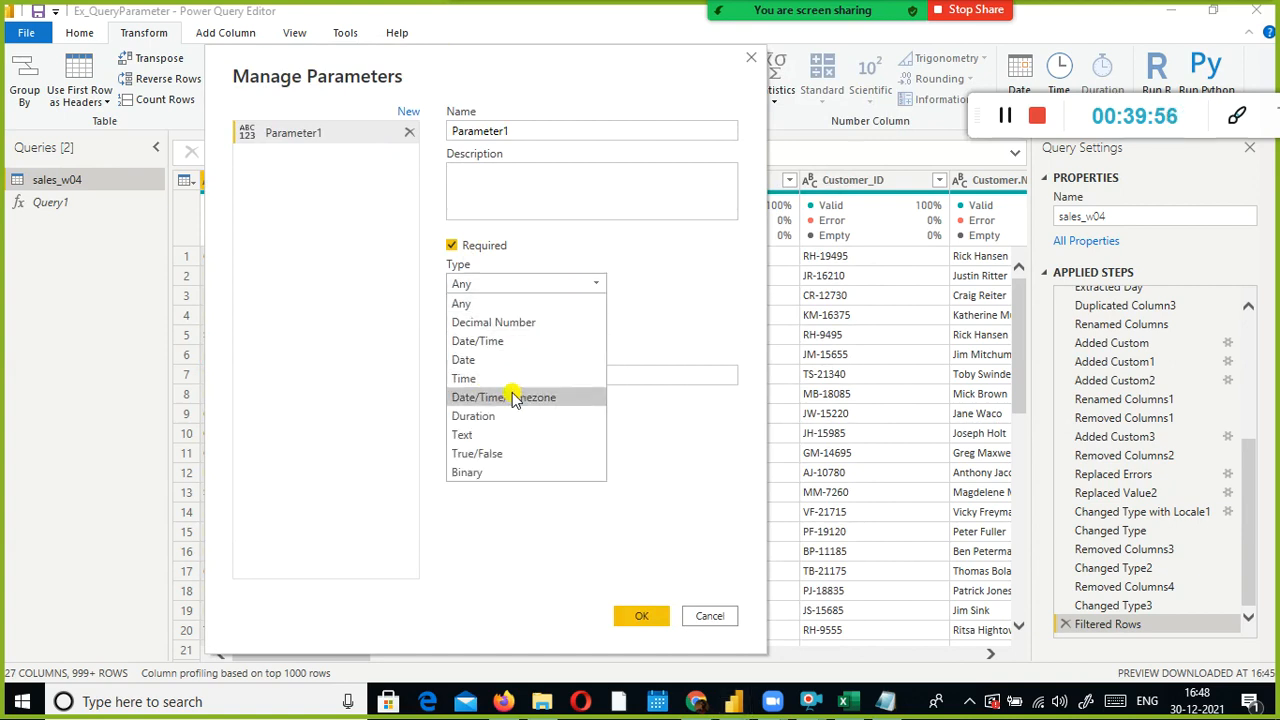
pyautogui.click(498, 433)
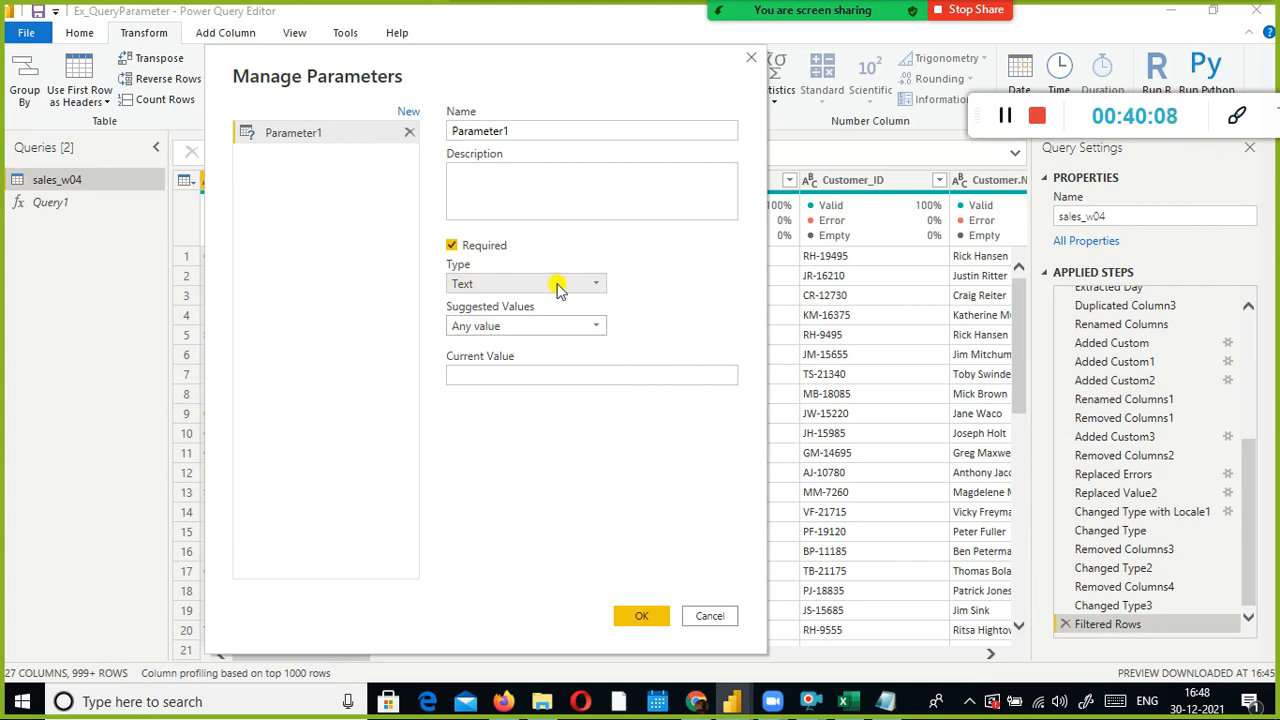
# Enter APC as the new parameter's current value
pyautogui.click(492, 372)
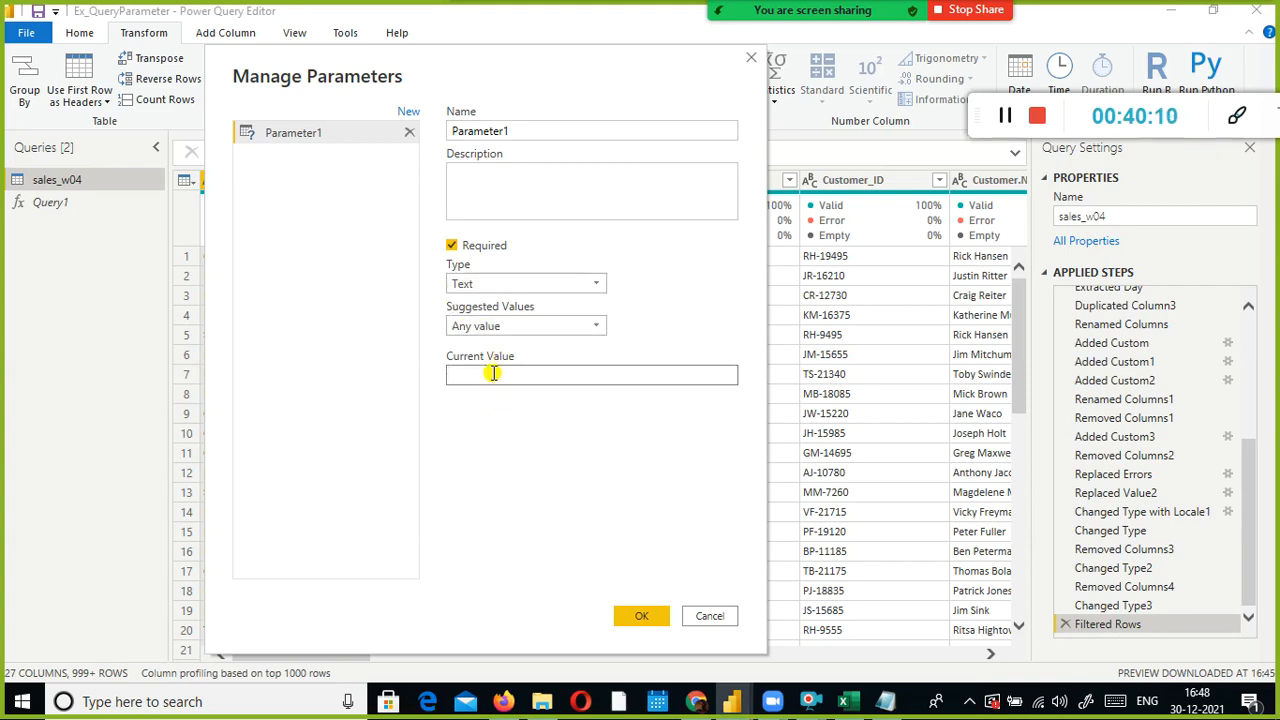
pyautogui.click(493, 373)
pyautogui.moveTo(498, 377); pyautogui.dragTo(354, 374)
pyautogui.write('APC')
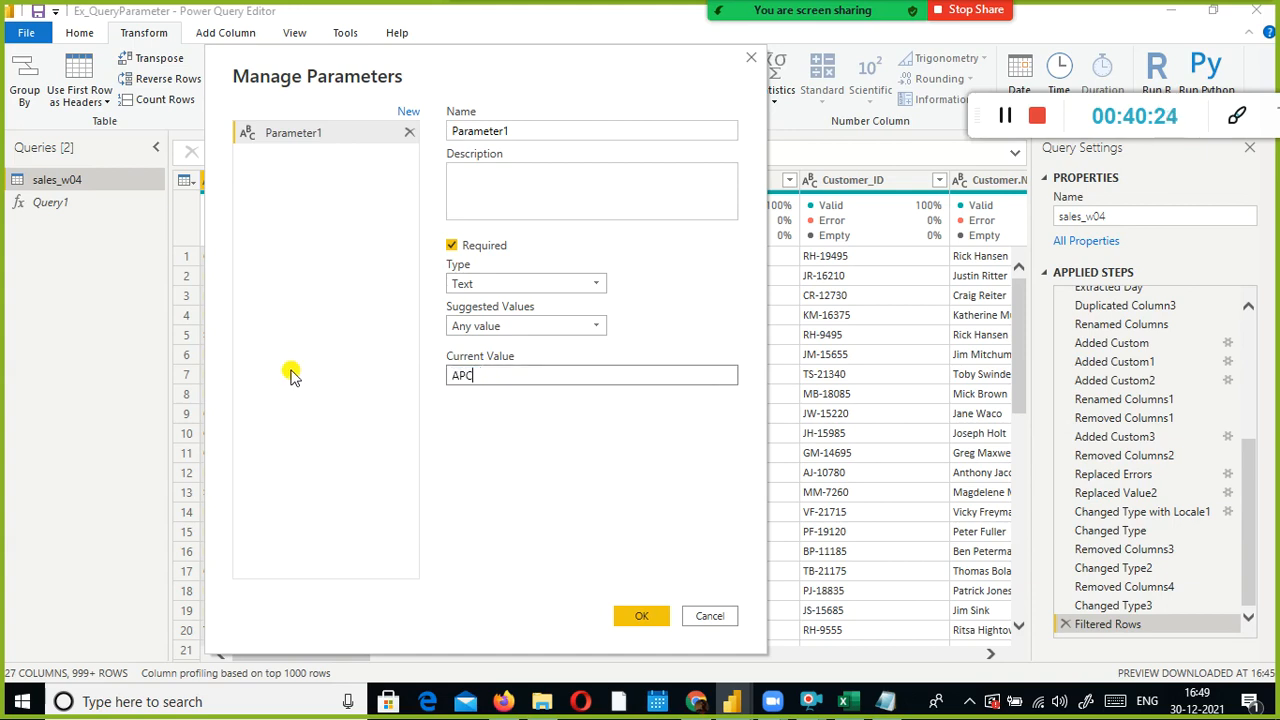
# Switch to sales_w04.csv in Excel and examine the values in the Market and Region columns
pyautogui.hotkey('alt', 'Tab')
pyautogui.hotkey('alt', 'Tab')
pyautogui.hotkey('alt', 'Tab')
pyautogui.hotkey('alt', 'Tab')
pyautogui.hotkey('alt', 'Tab')
pyautogui.hotkey('alt', 'Tab')
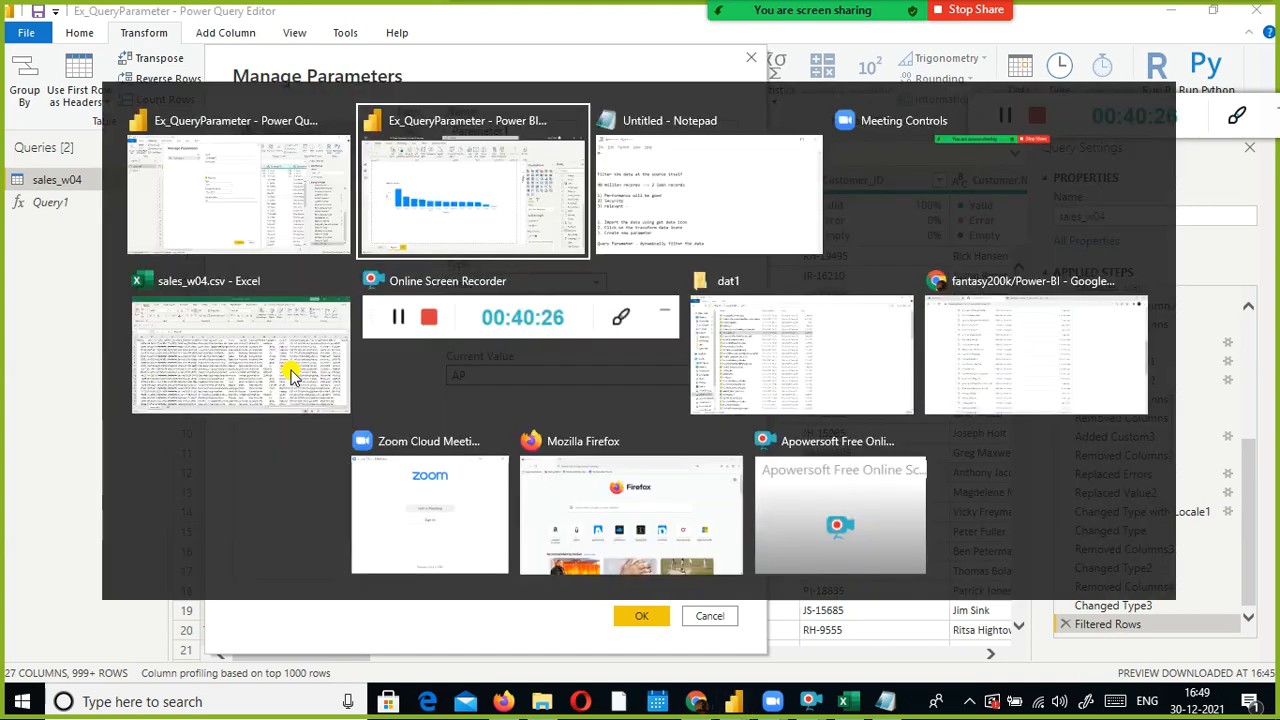
pyautogui.hotkey('alt', 'Tab')
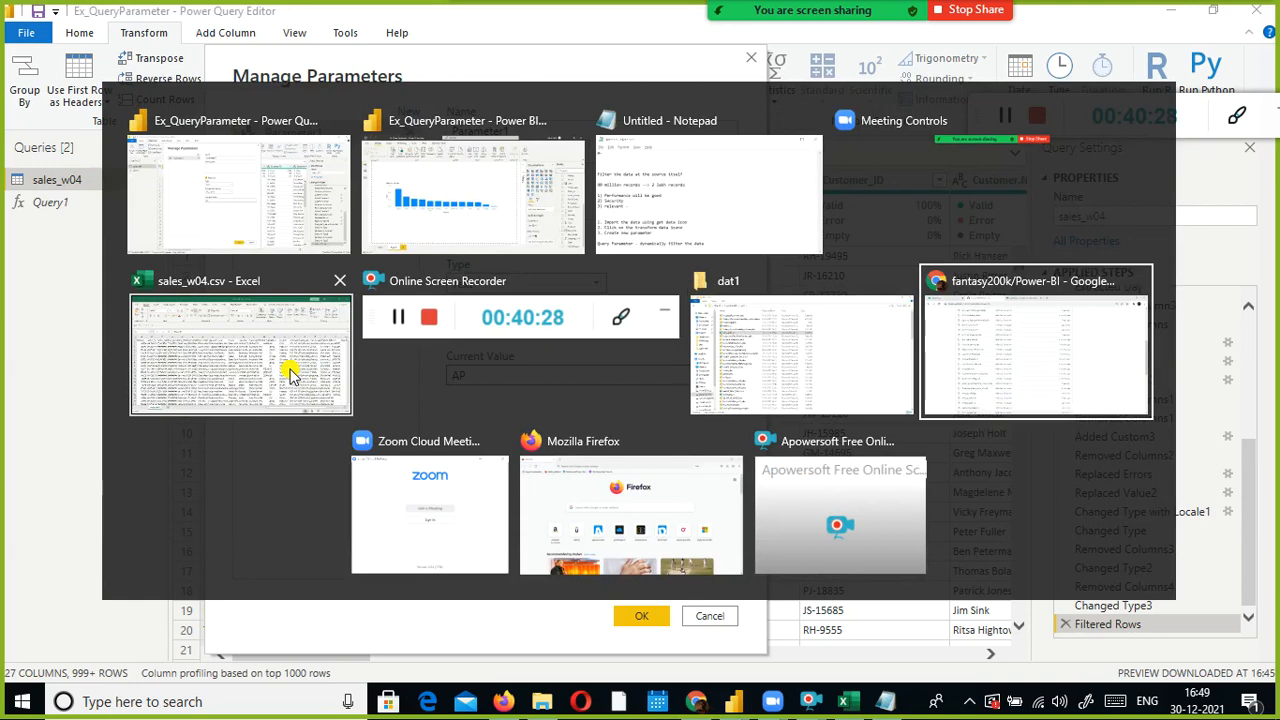
pyautogui.hotkey('alt', 'shift', 'Tab')
pyautogui.hotkey('alt', 'shift', 'Tab')
pyautogui.hotkey('alt', 'shift', 'Tab')
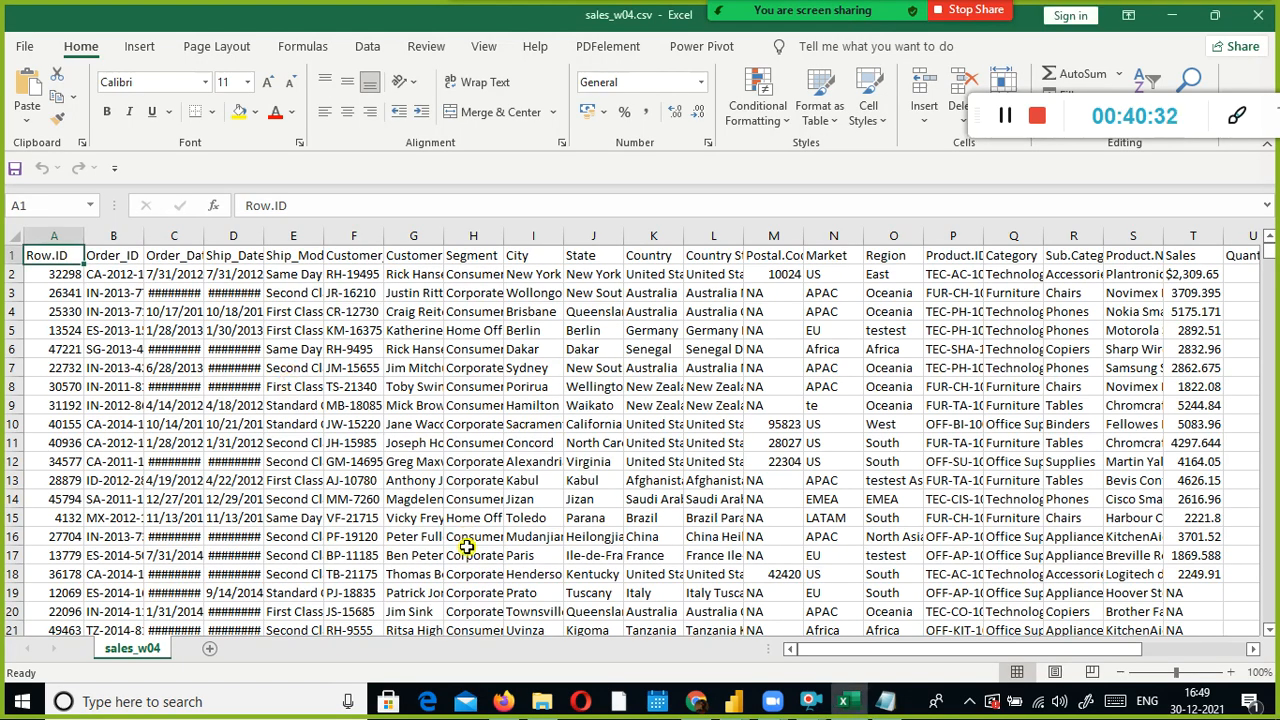
pyautogui.moveTo(822, 649); pyautogui.dragTo(1060, 642)
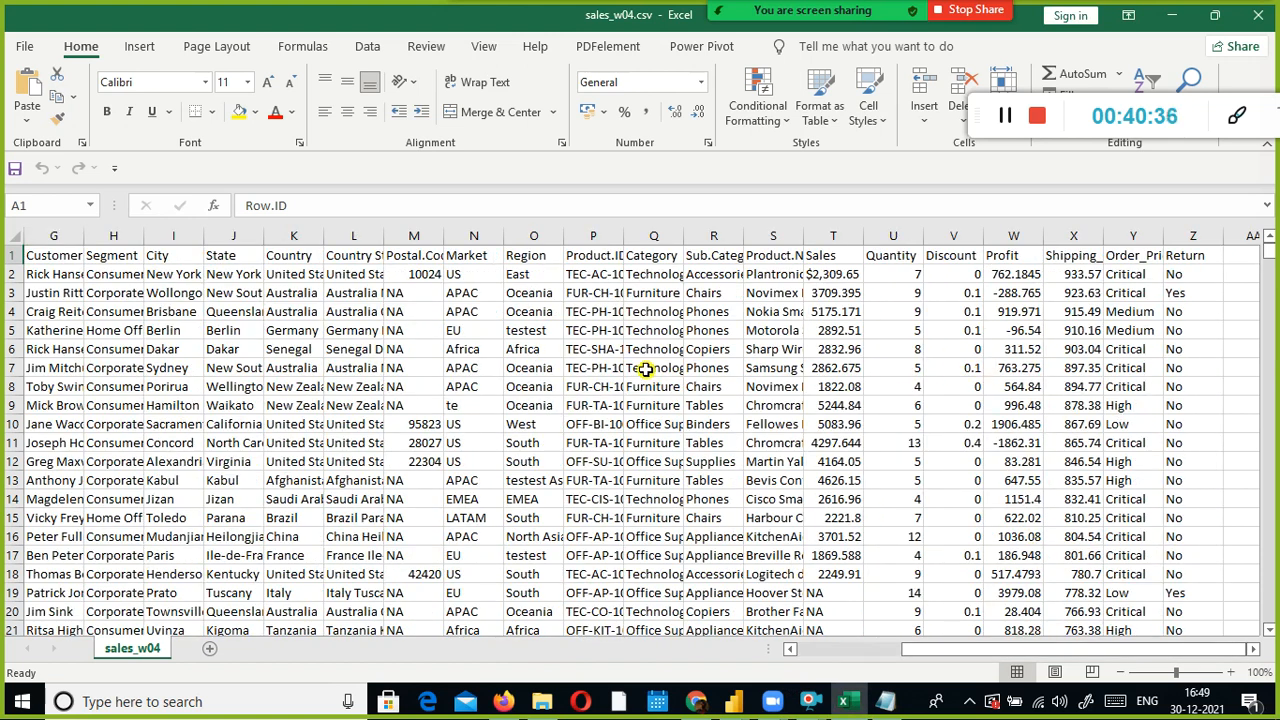
# Select the Region column in the Excel sheet, examine its values, and switch back to the Power Query Editor
pyautogui.click(539, 235)
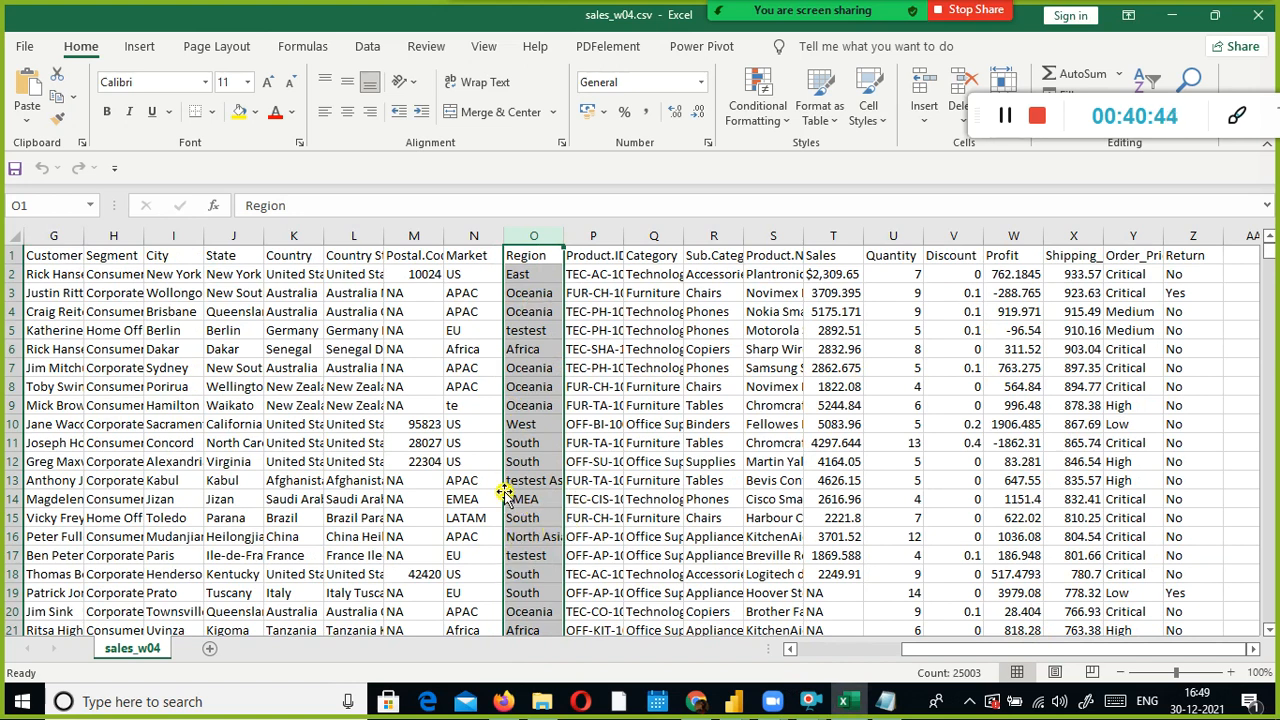
pyautogui.hotkey('alt', 'Tab')
pyautogui.moveTo(497, 390); pyautogui.dragTo(415, 368)
pyautogui.hotkey('alt', 'Tab')
pyautogui.hotkey('alt', 'Tab')
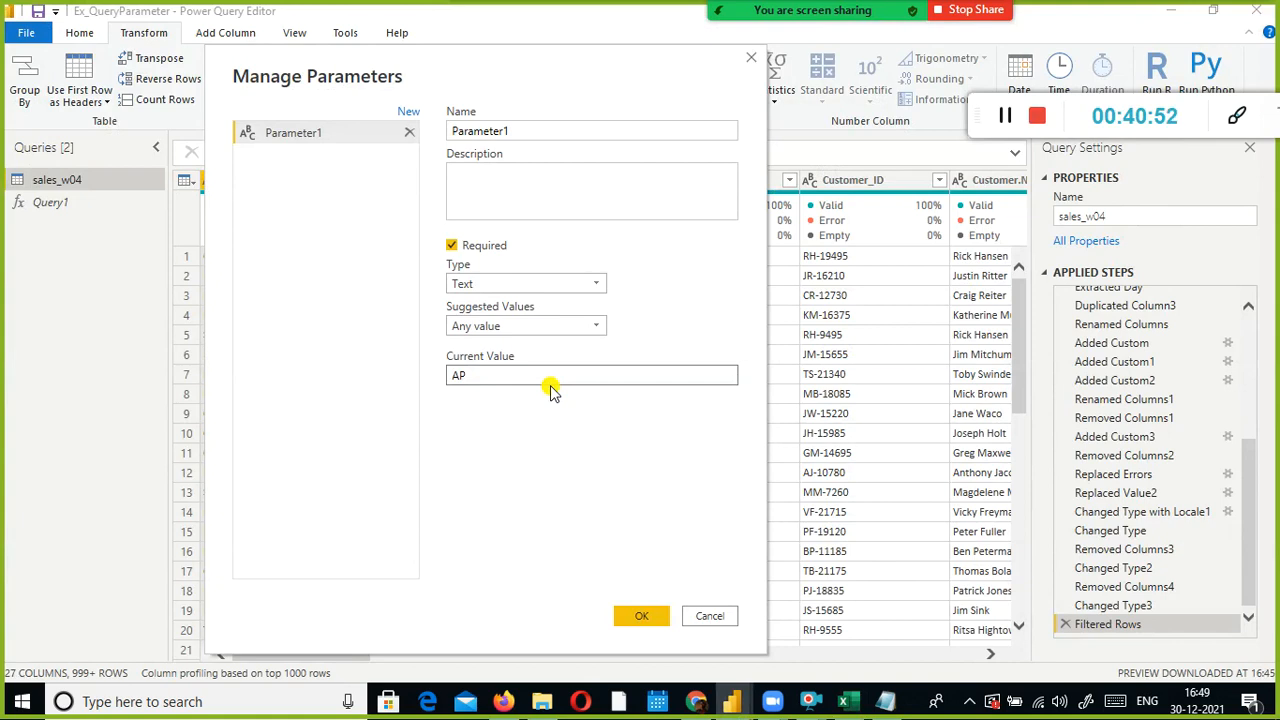
# Replace the new parameter's current value with EAST and create the parameter
pyautogui.click(576, 372)
pyautogui.moveTo(576, 372); pyautogui.dragTo(218, 315)
pyautogui.write('EAST')
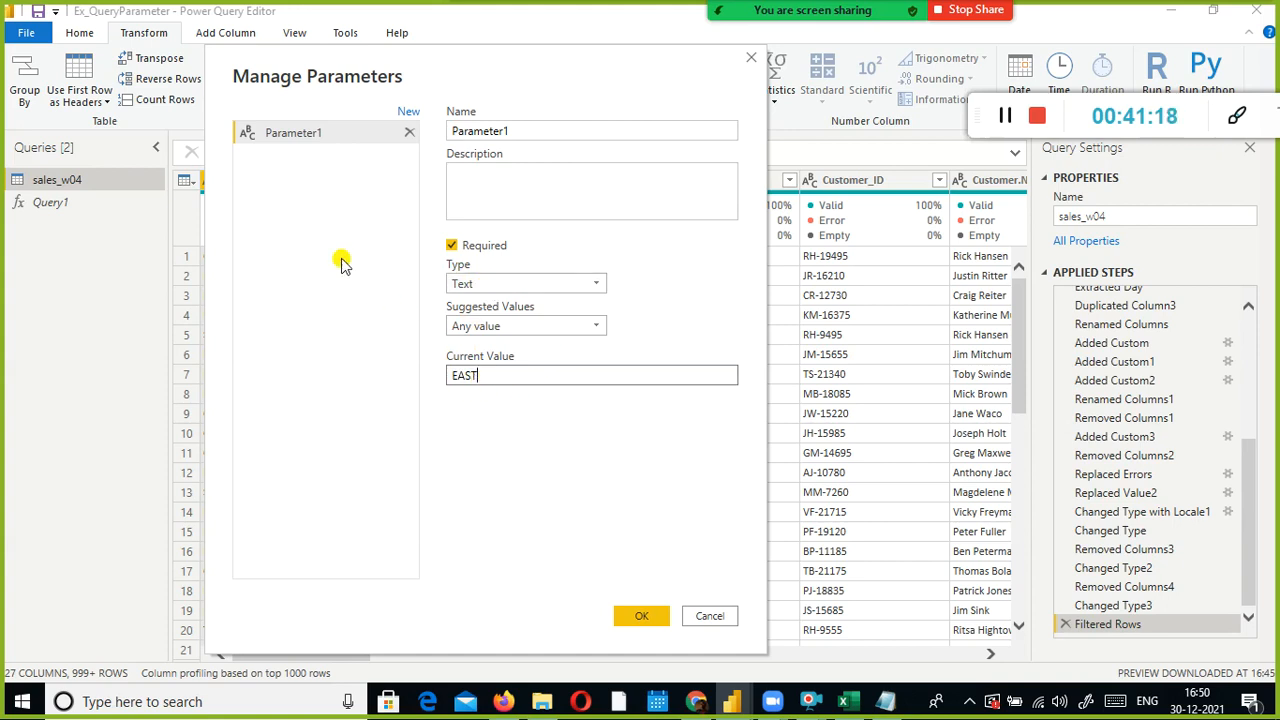
pyautogui.click(641, 620)
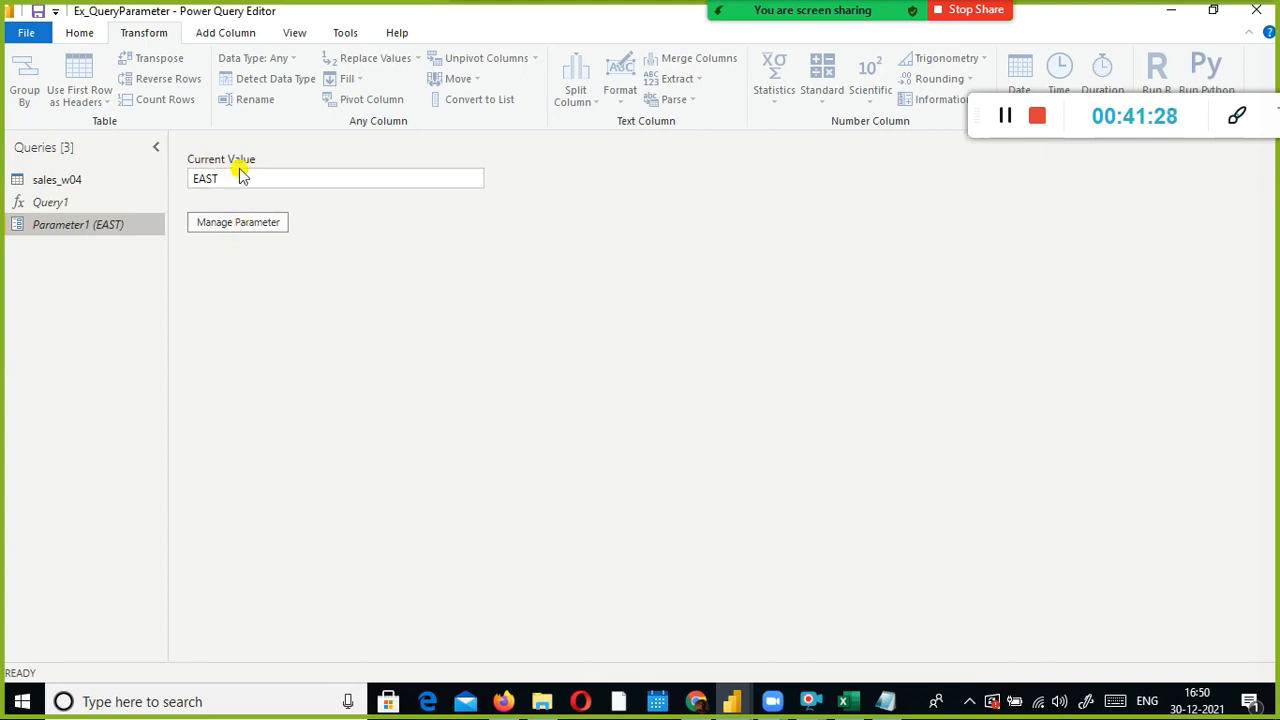
# Set Parameter1's current value to WEST, checking it against the Region column in the Excel sheet
pyautogui.click(236, 221)
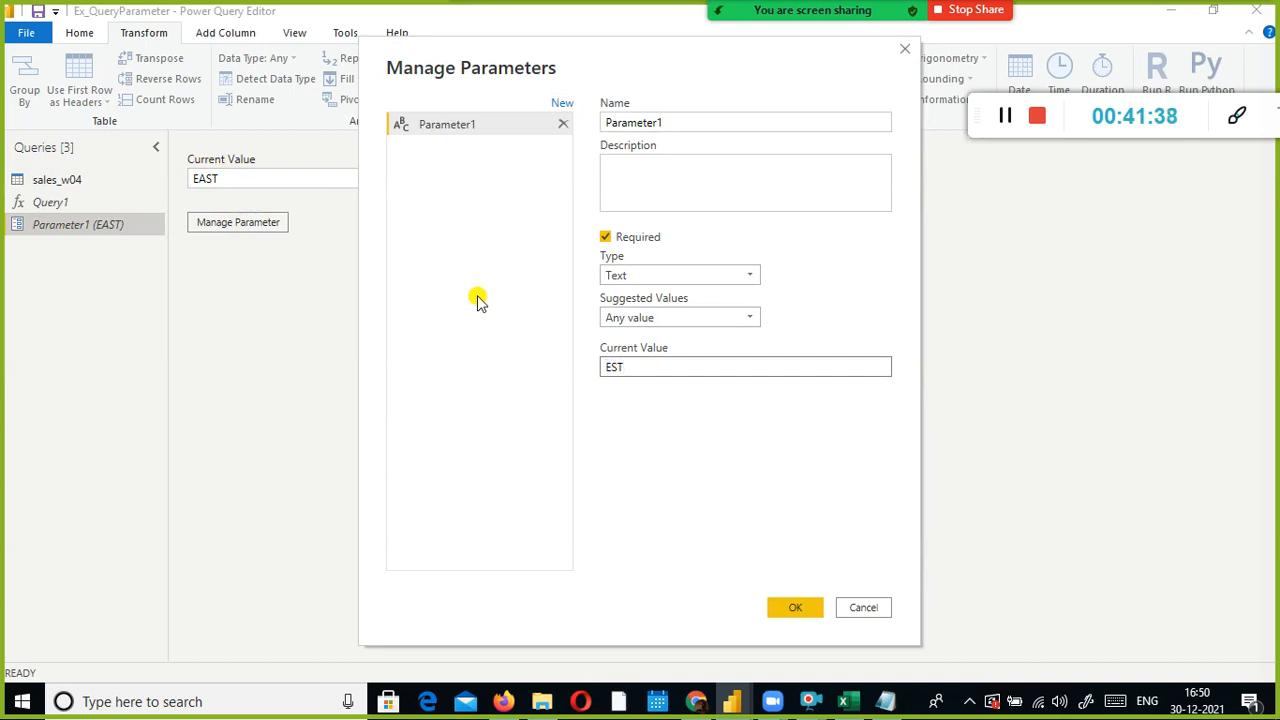
pyautogui.hotkey('ctrl', 'a')
pyautogui.press('BackSpace')
pyautogui.write('WEST')
pyautogui.hotkey('alt', 'Tab')
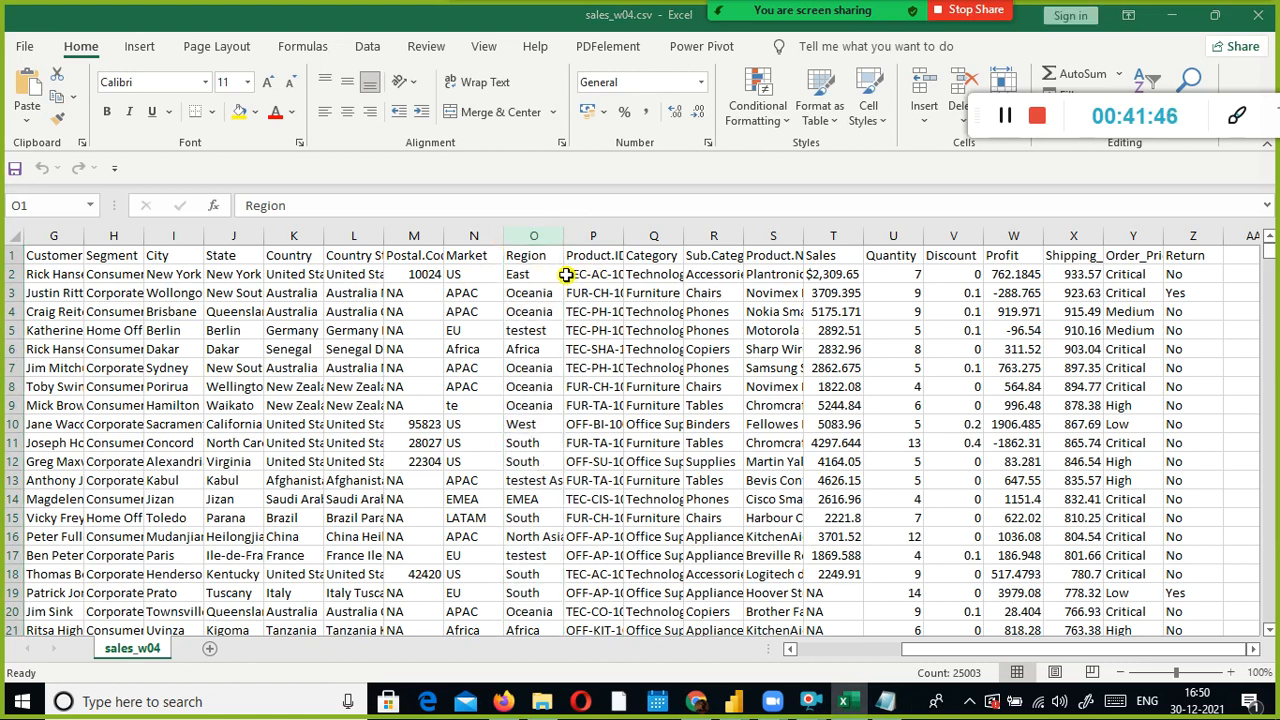
pyautogui.hotkey('alt', 'Tab')
pyautogui.hotkey('alt', 'Tab')
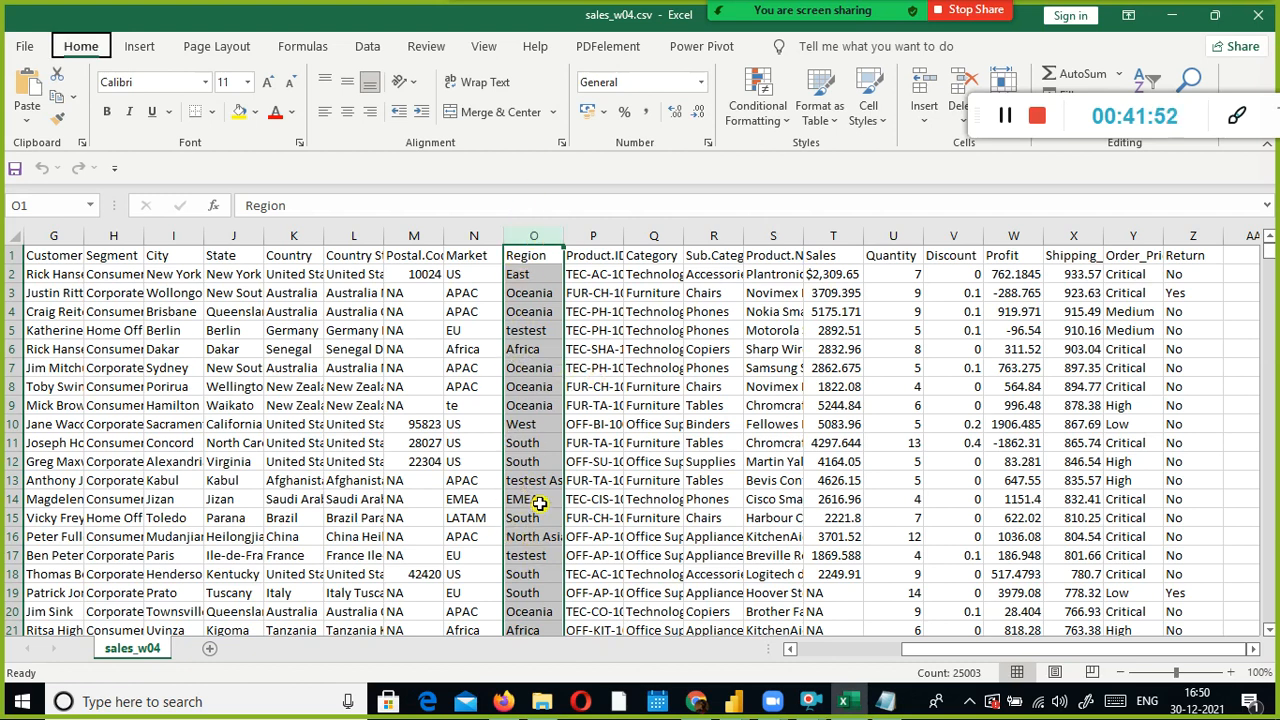
pyautogui.hotkey('alt', 'Tab')
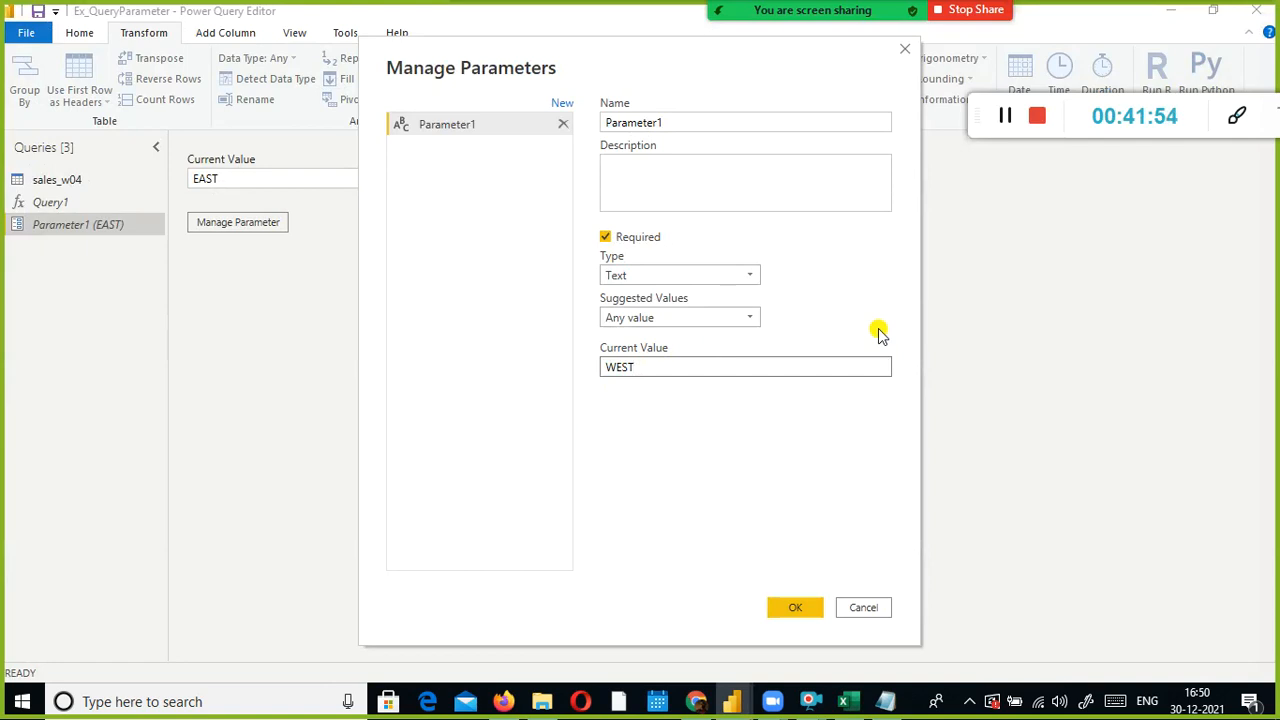
pyautogui.click(686, 122)
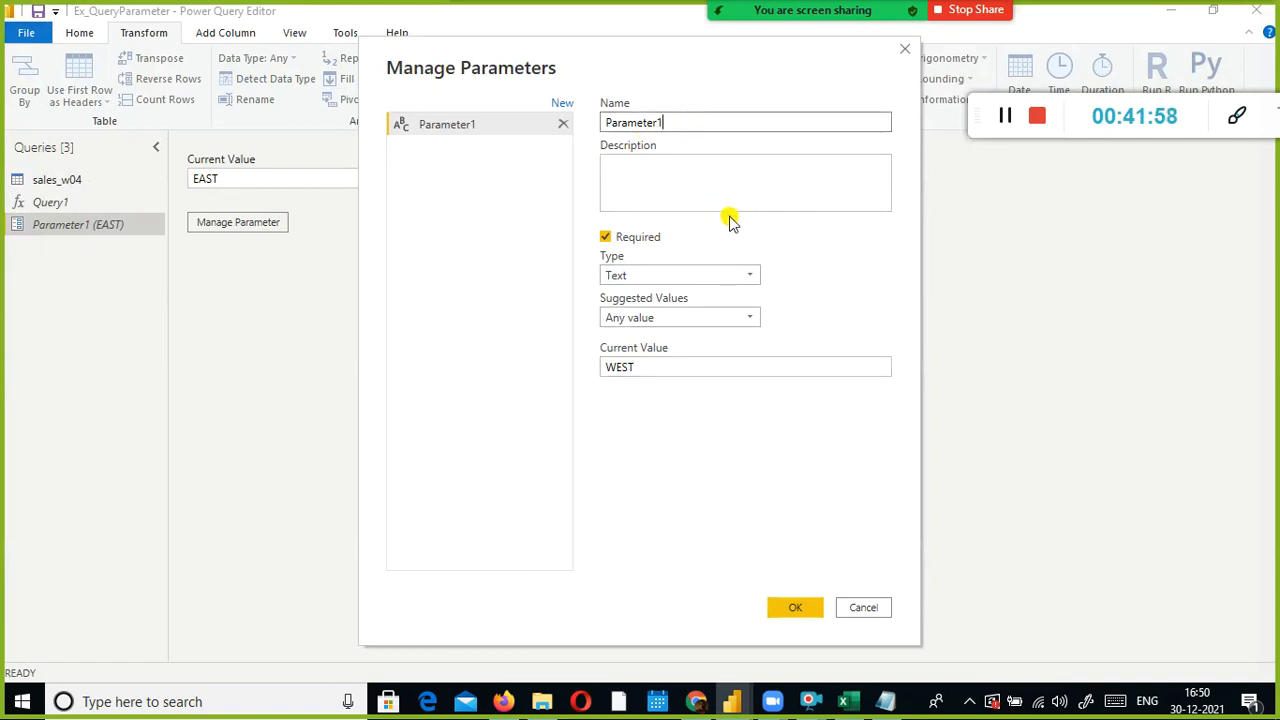
pyautogui.click(795, 610)
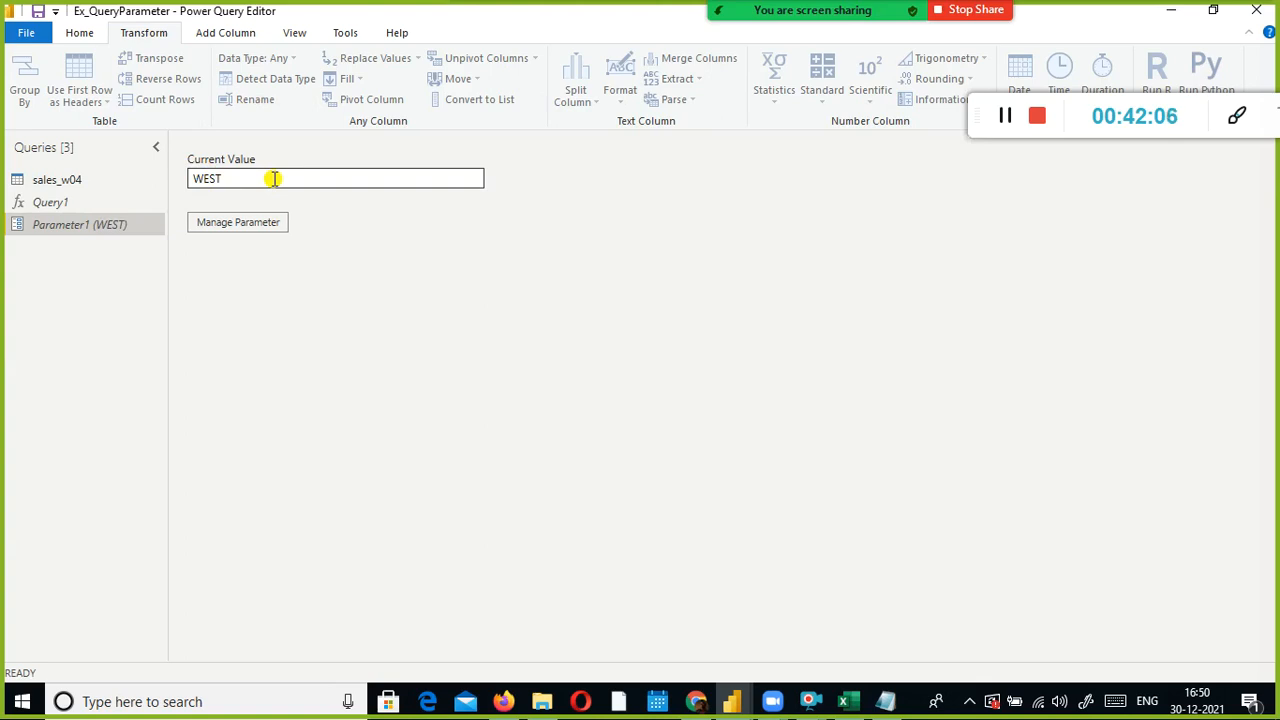
# Filter the Region column of the sales_w04 query with an equals text filter that uses Parameter1
pyautogui.click(70, 183)
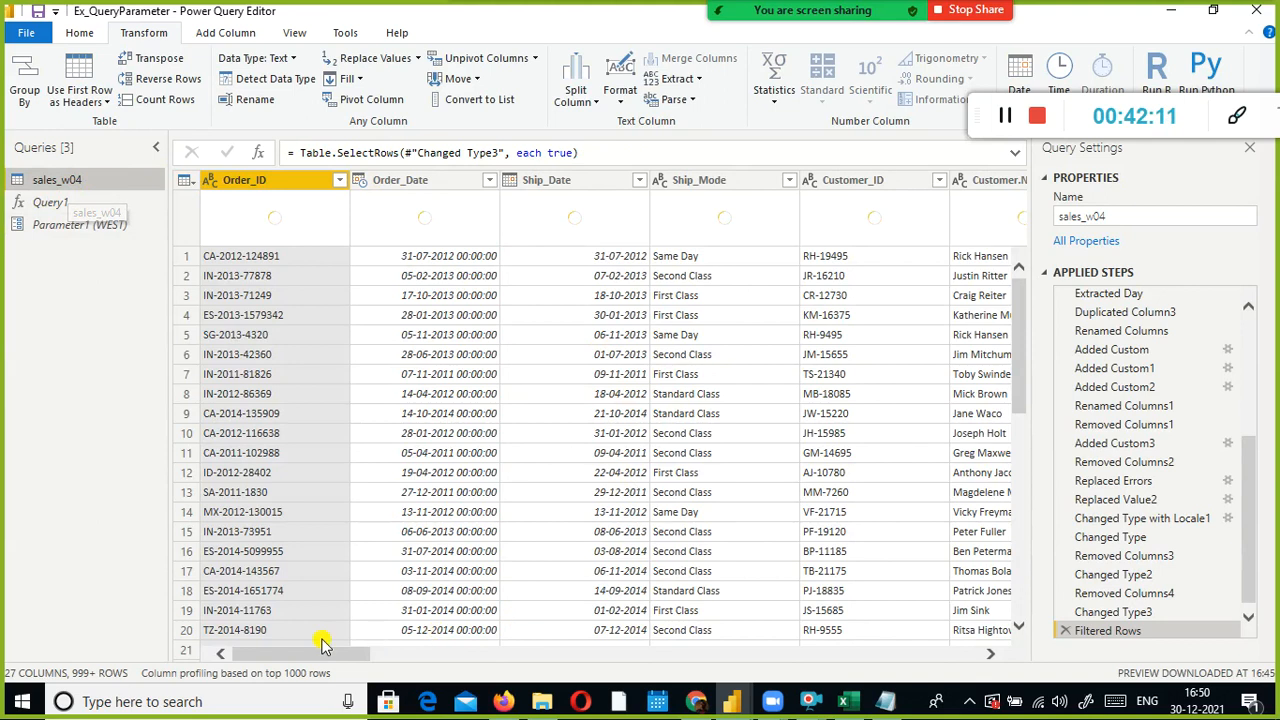
pyautogui.moveTo(293, 654); pyautogui.dragTo(569, 634)
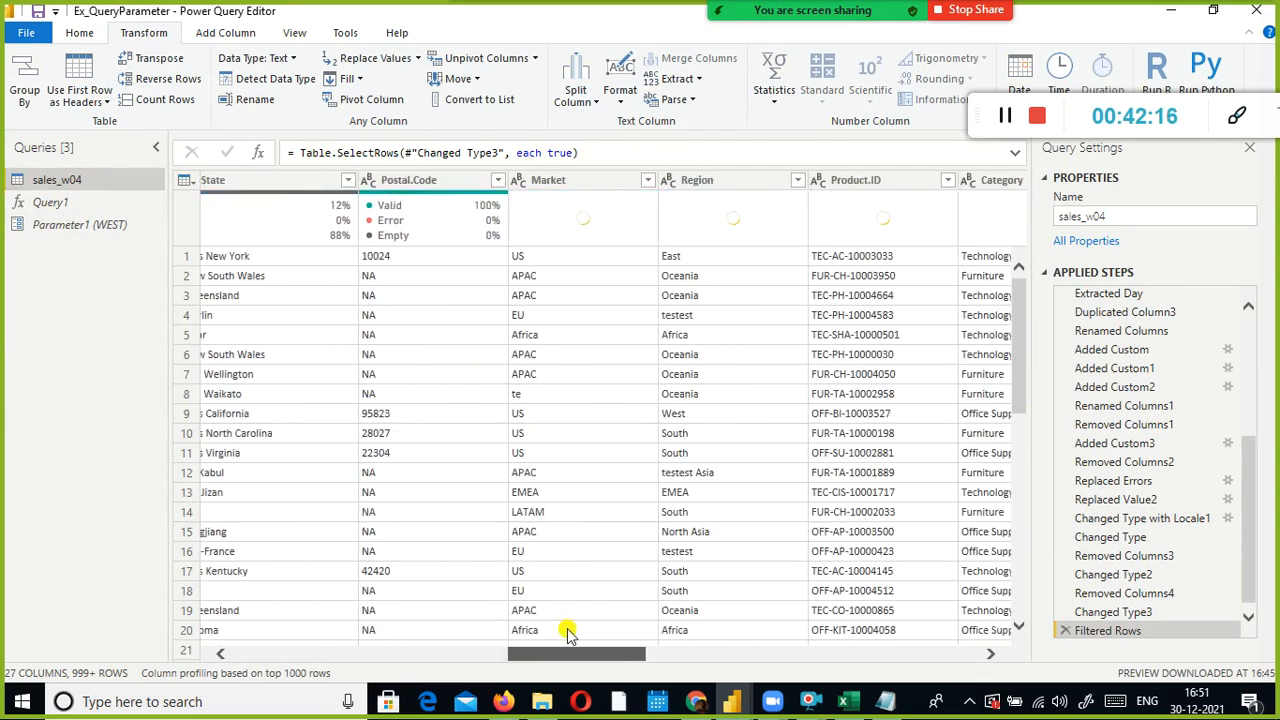
pyautogui.click(798, 184)
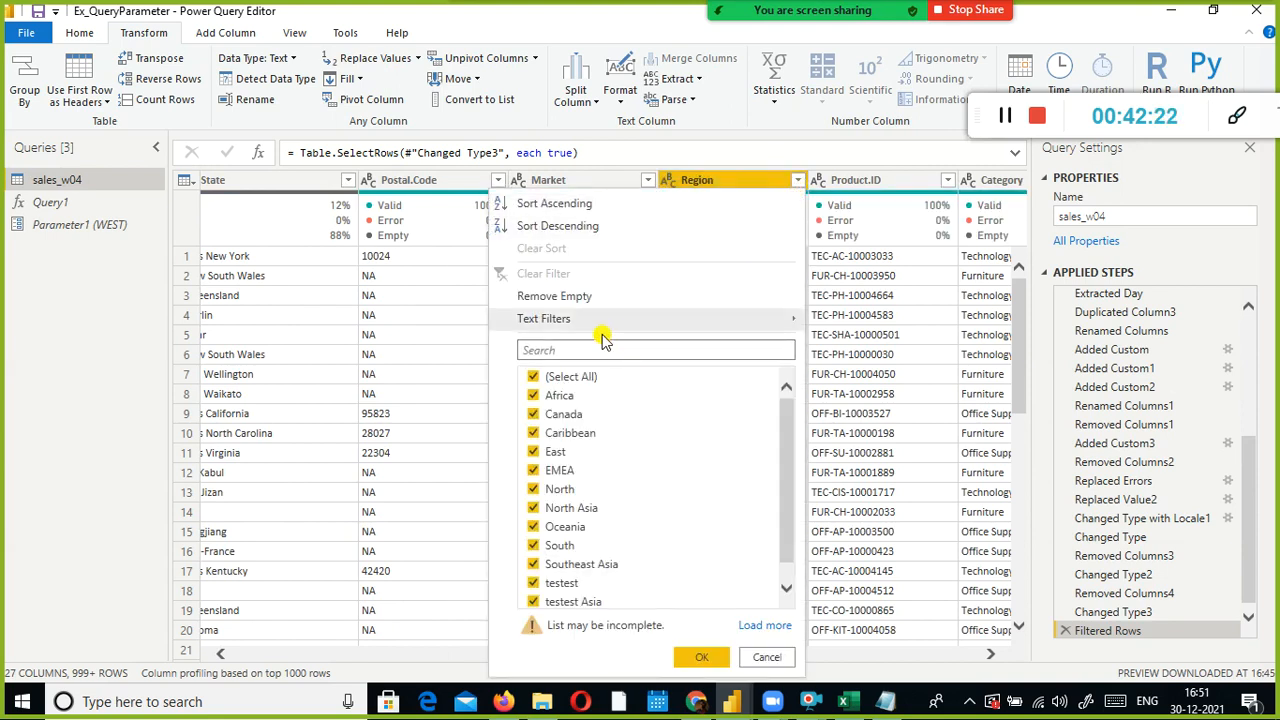
pyautogui.moveTo(620, 320)
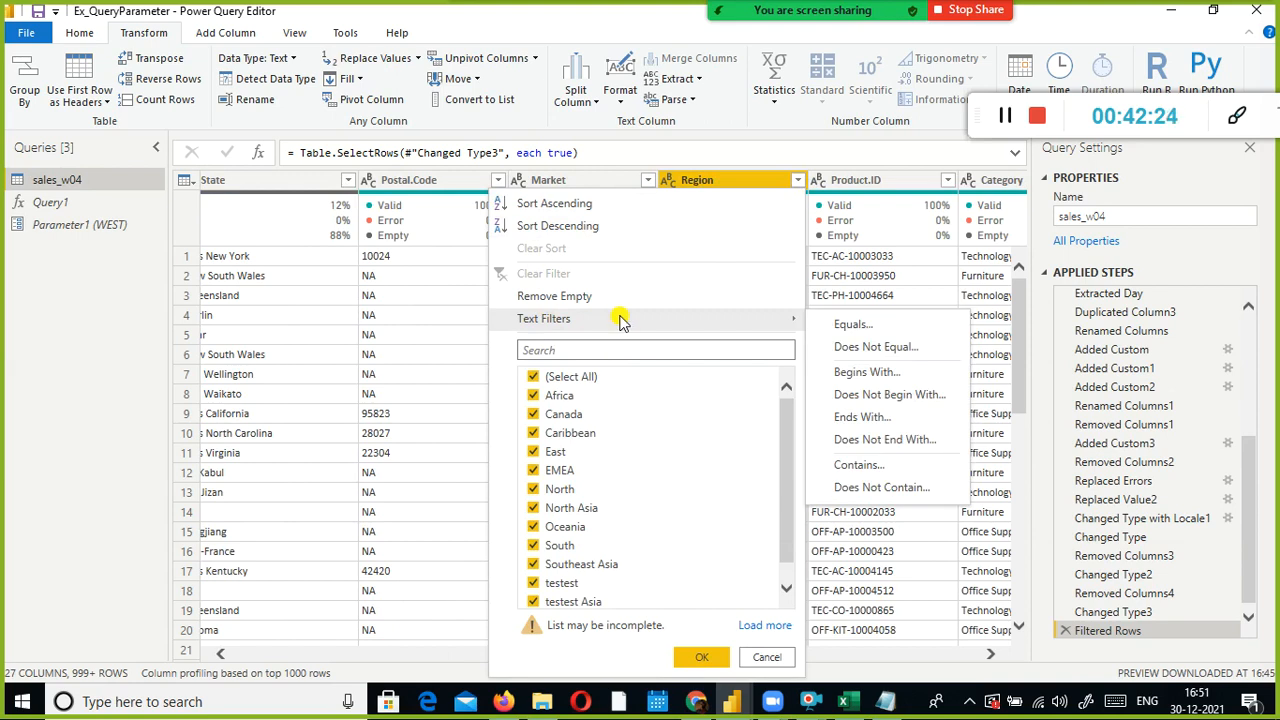
pyautogui.click(848, 324)
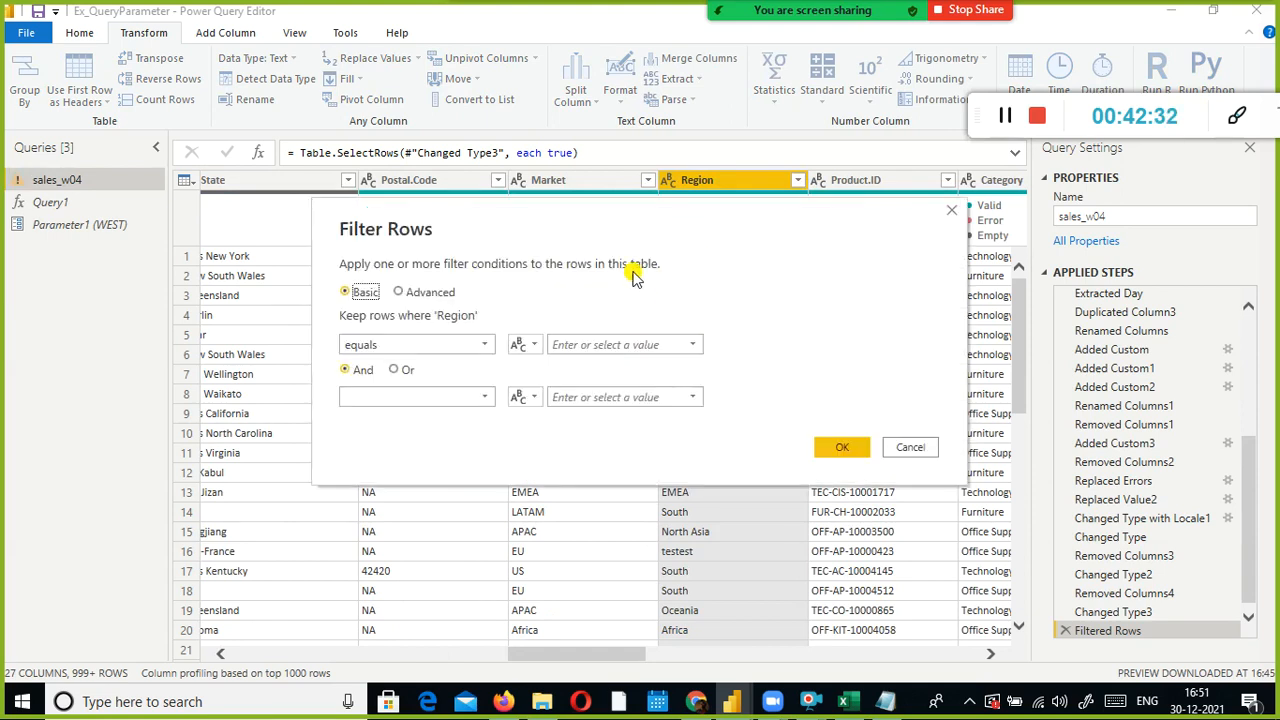
pyautogui.moveTo(588, 362); pyautogui.dragTo(543, 229)
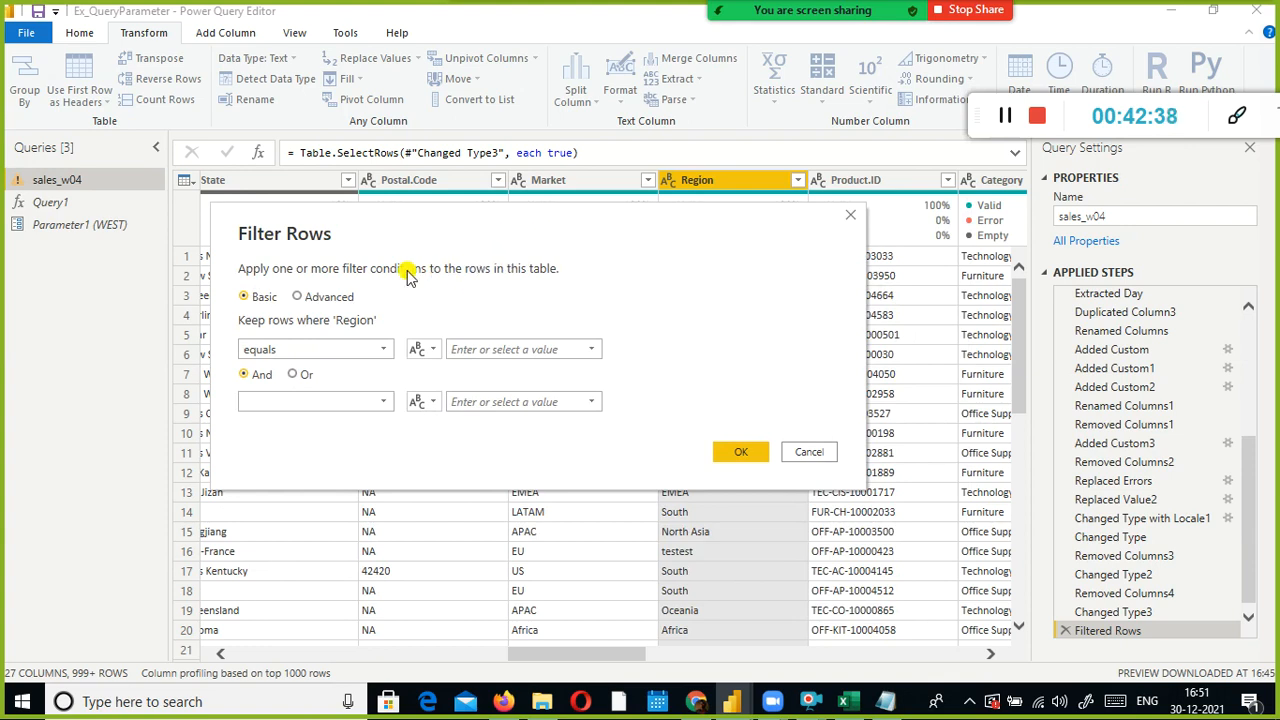
pyautogui.click(431, 350)
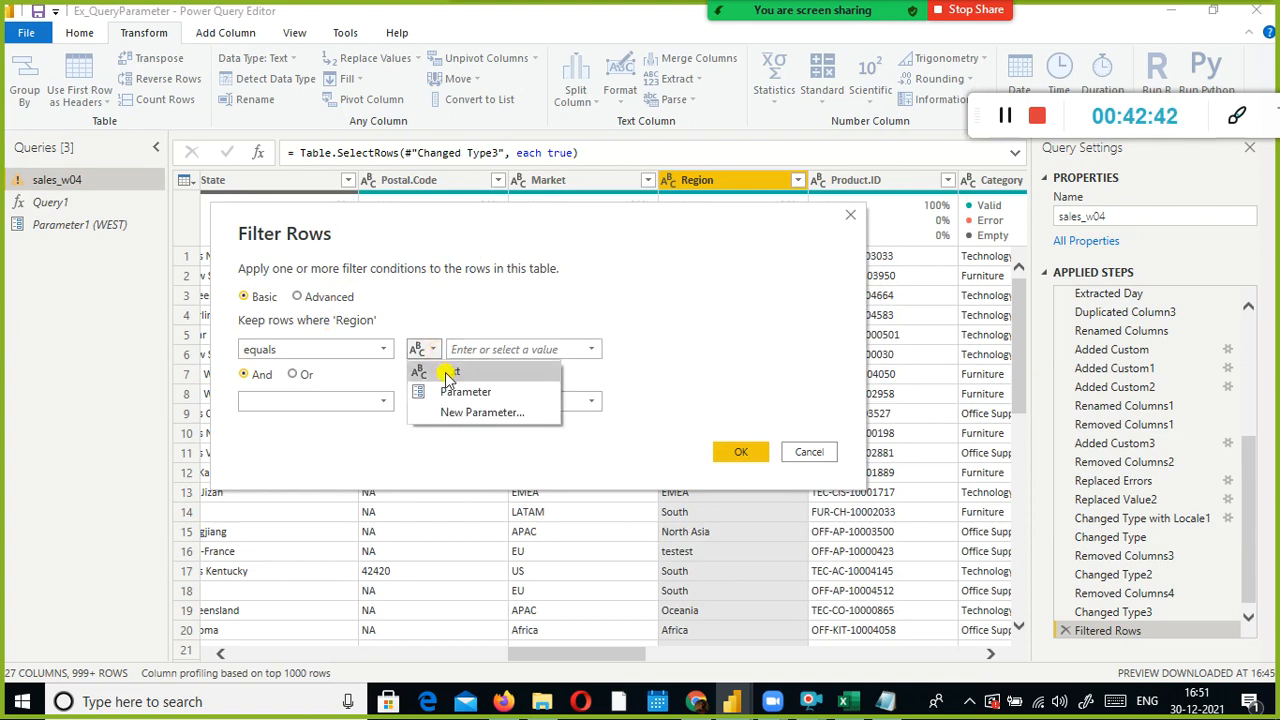
pyautogui.click(458, 391)
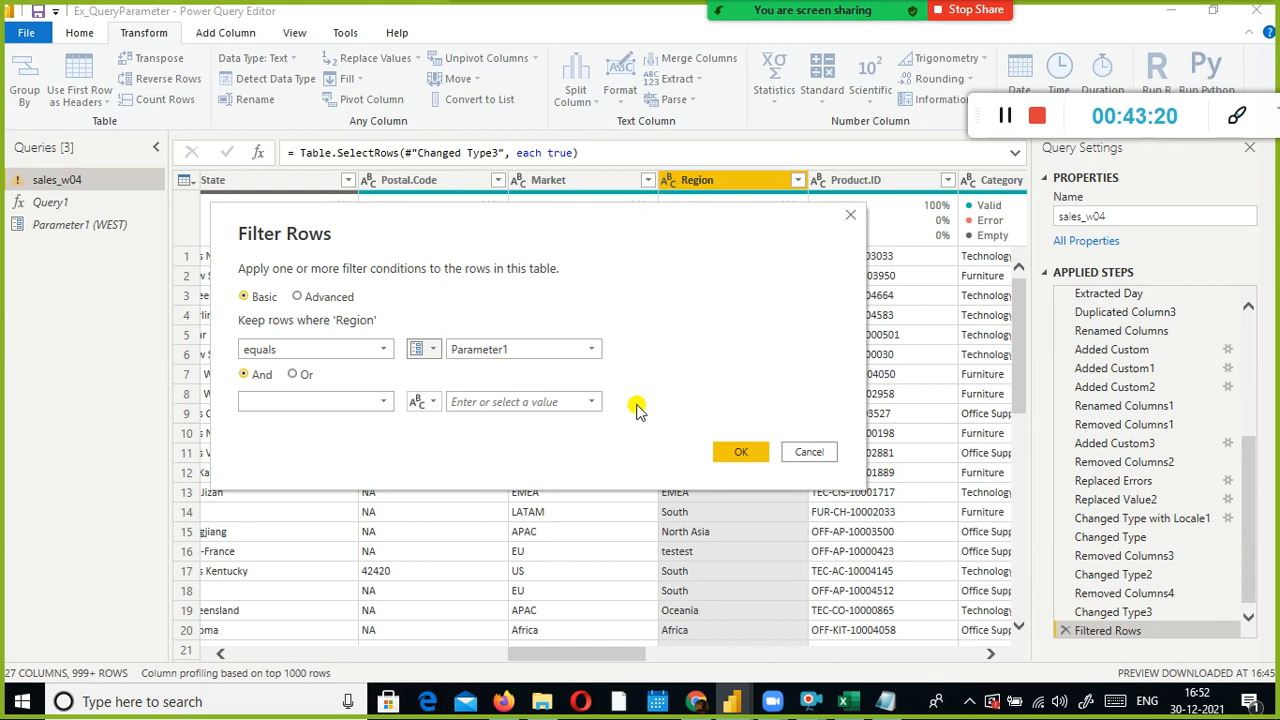
pyautogui.click(738, 453)
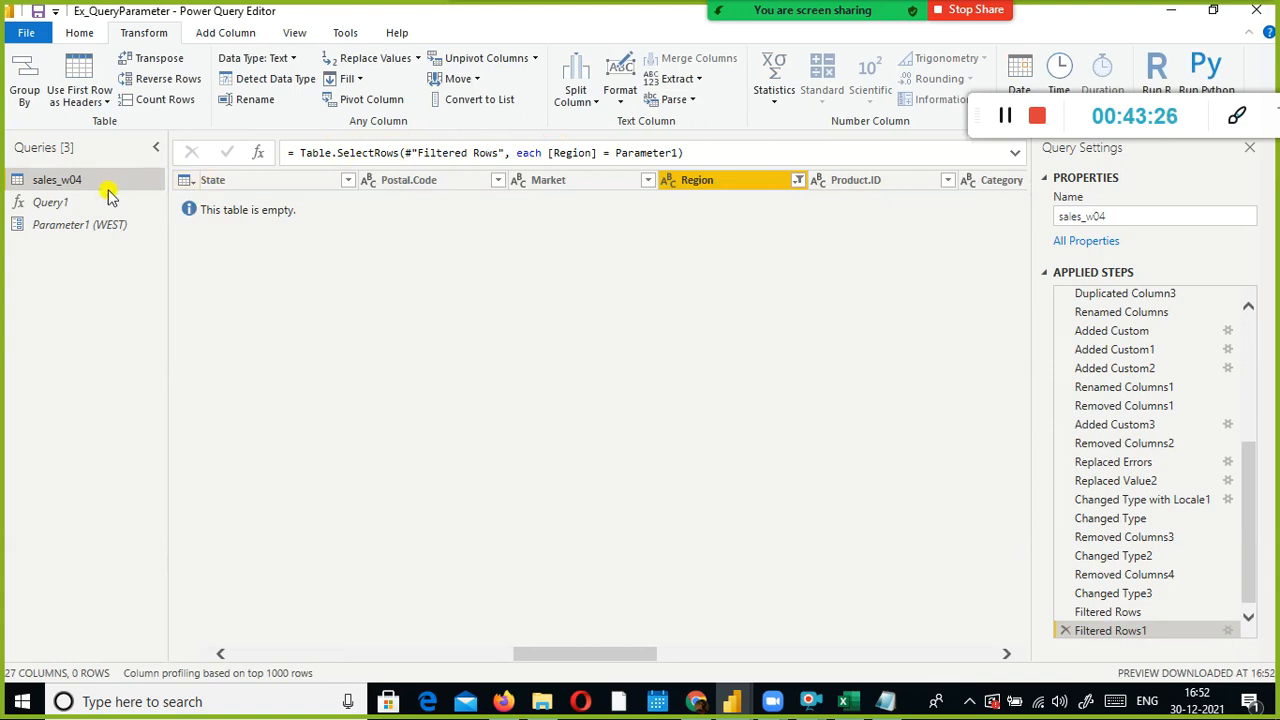
# Review Parameter1's settings and compare them with the filtered sales_w04 table
pyautogui.click(63, 224)
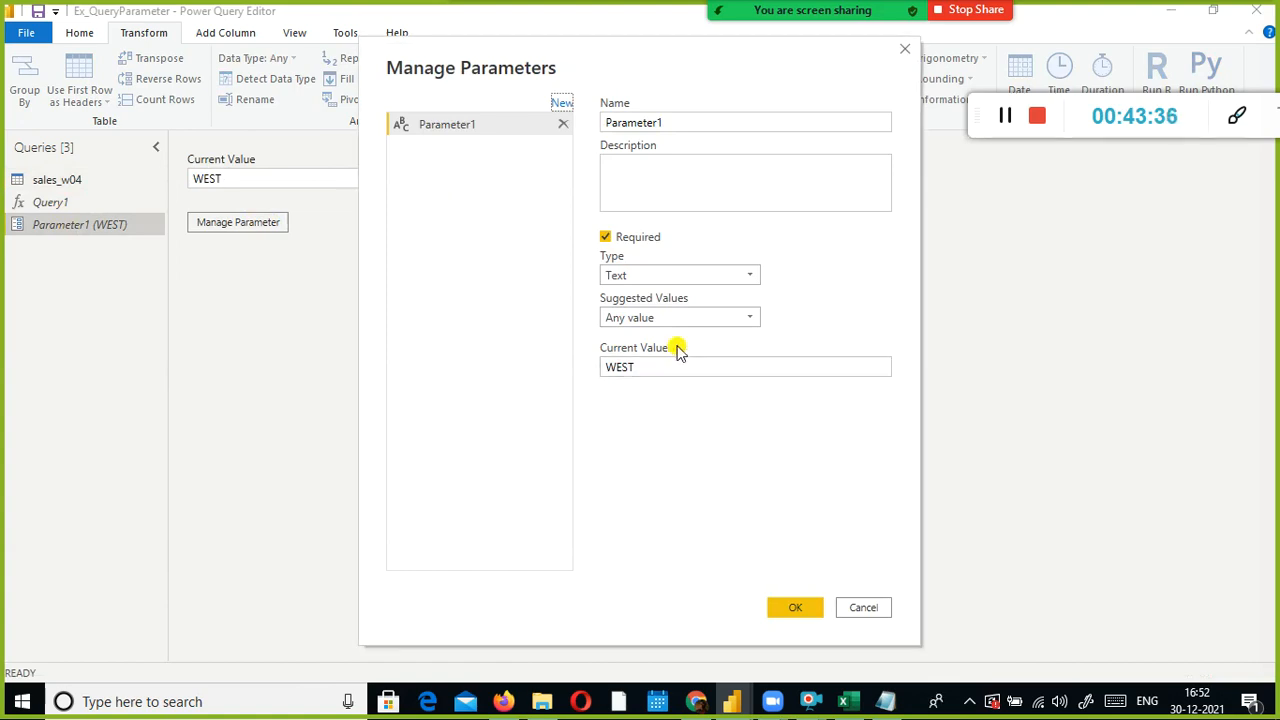
pyautogui.click(807, 609)
pyautogui.click(35, 182)
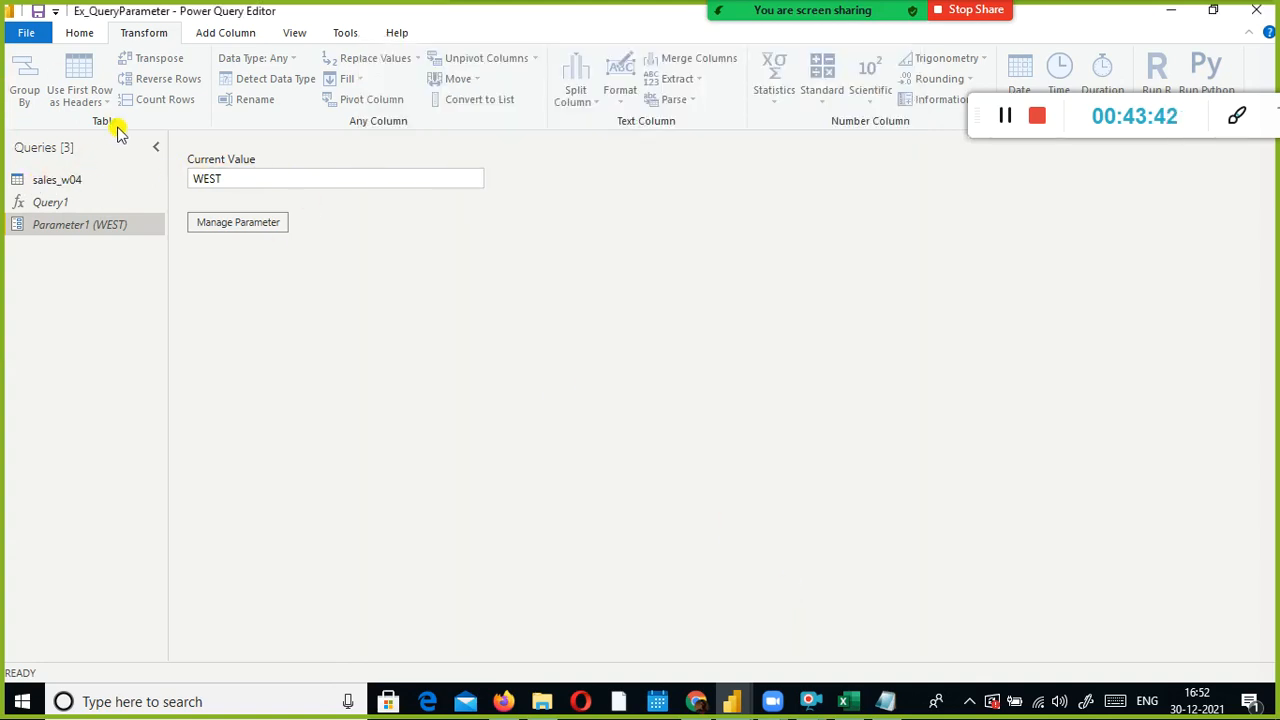
pyautogui.click(97, 226)
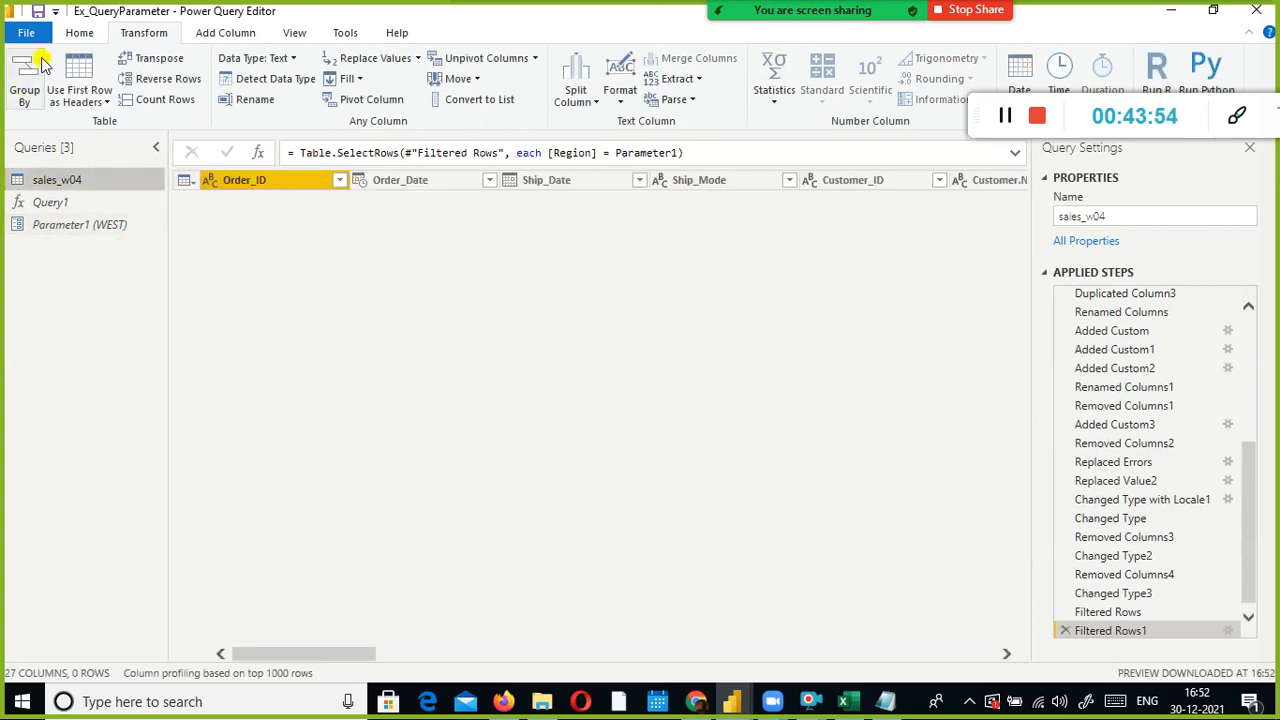
pyautogui.moveTo(340, 665); pyautogui.dragTo(341, 652)
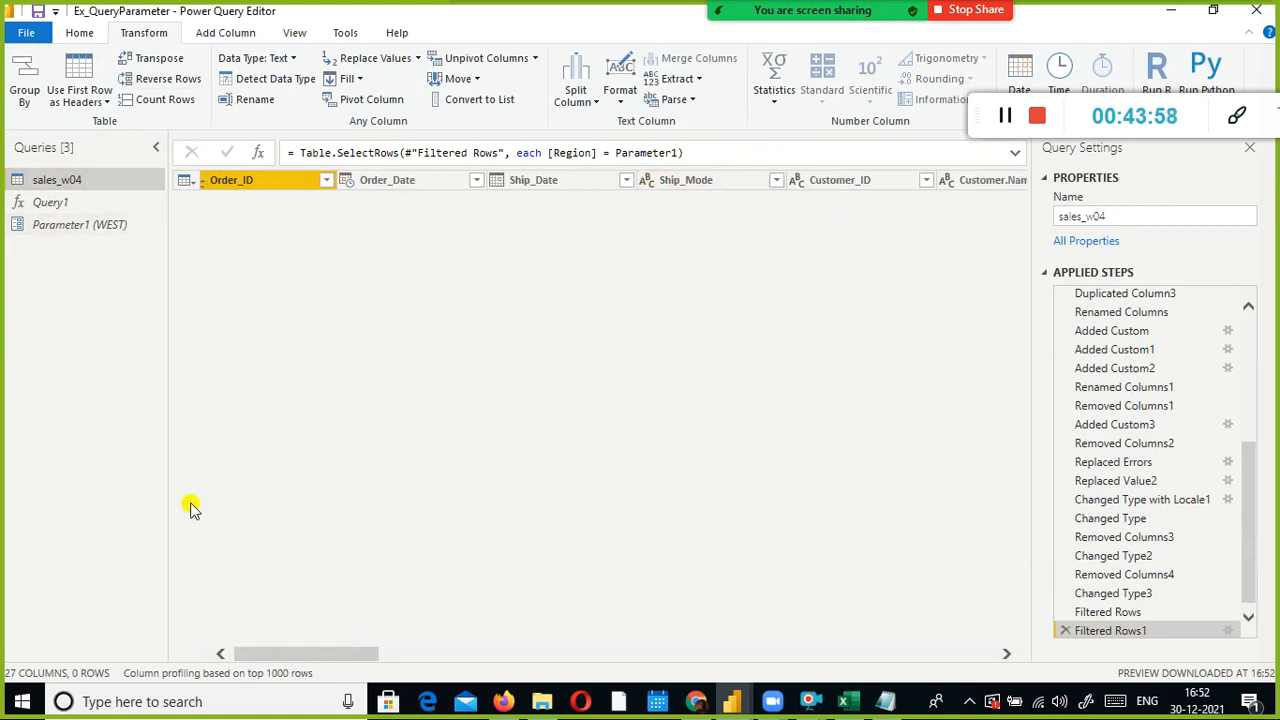
pyautogui.click(105, 224)
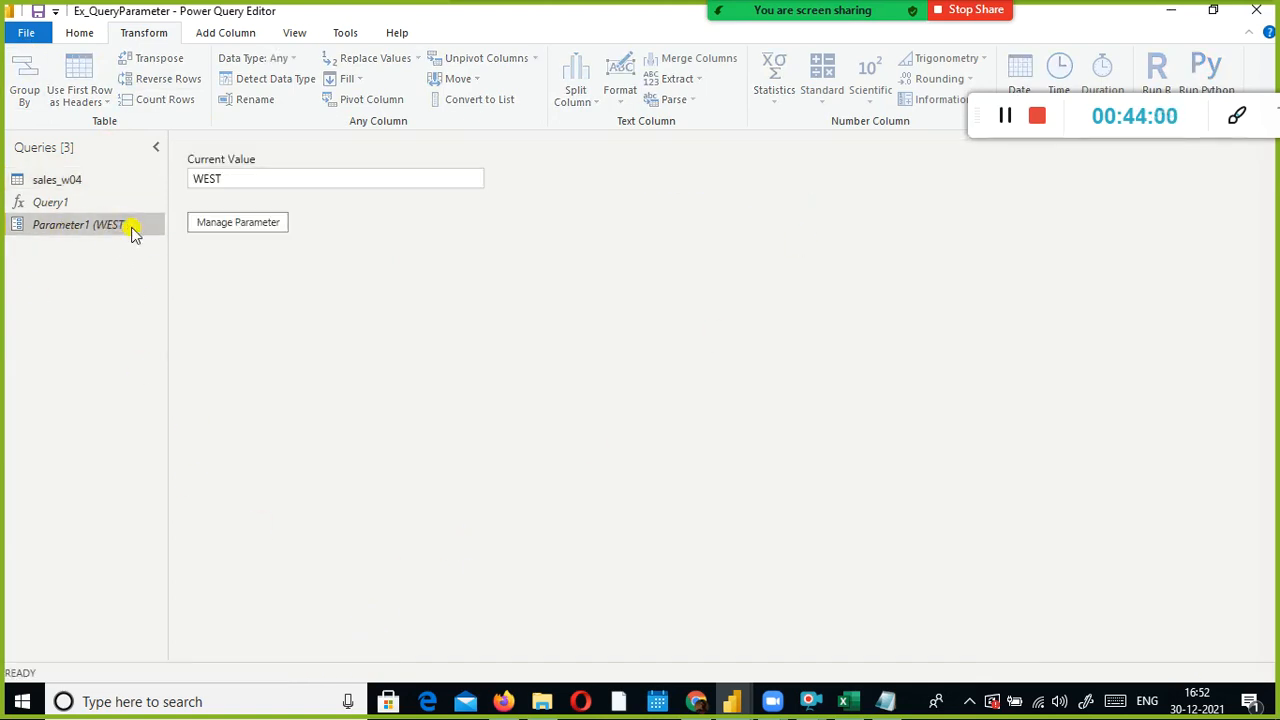
pyautogui.click(64, 182)
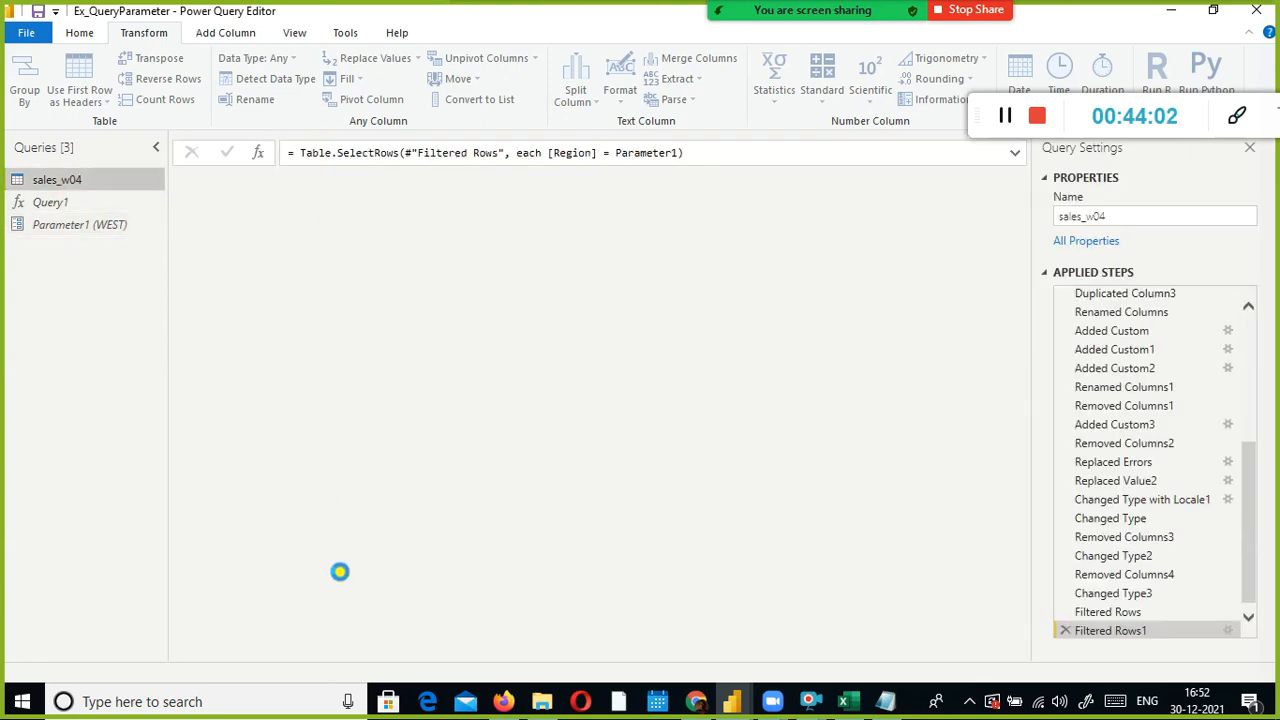
# Clear the parameter filter from the Region column of sales_w04
pyautogui.moveTo(306, 655); pyautogui.dragTo(657, 637)
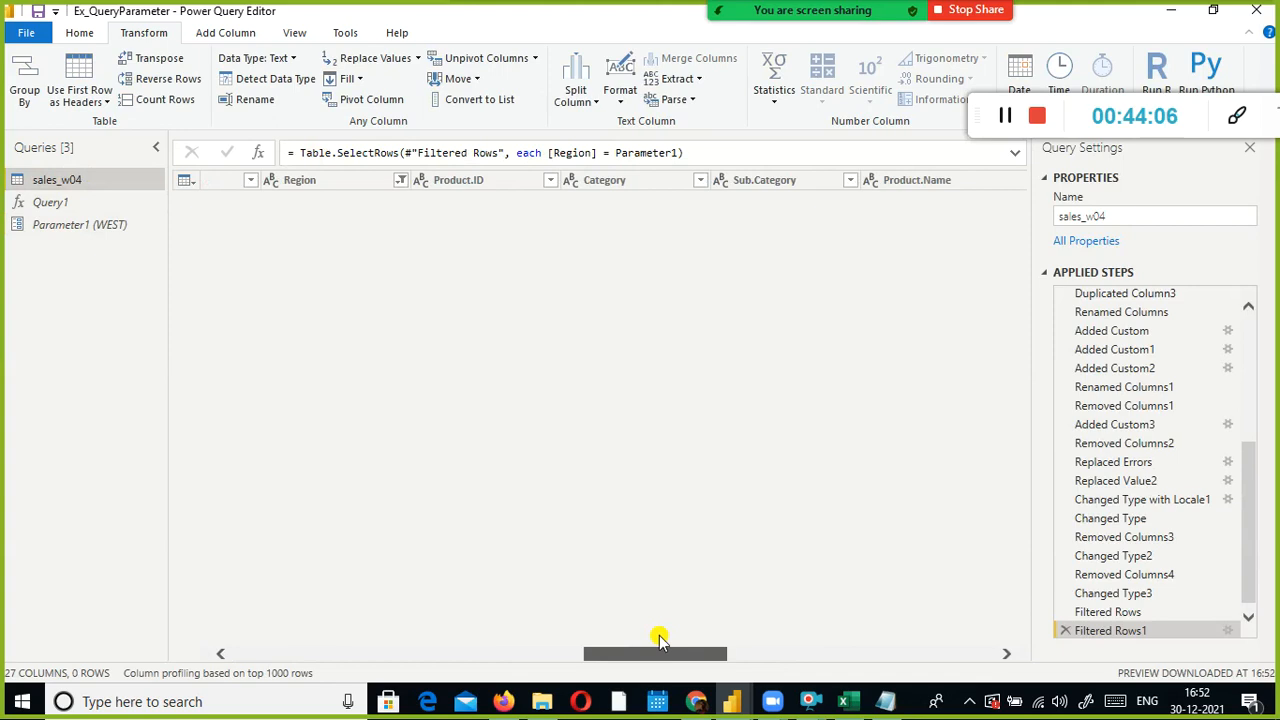
pyautogui.click(400, 186)
pyautogui.moveTo(322, 318)
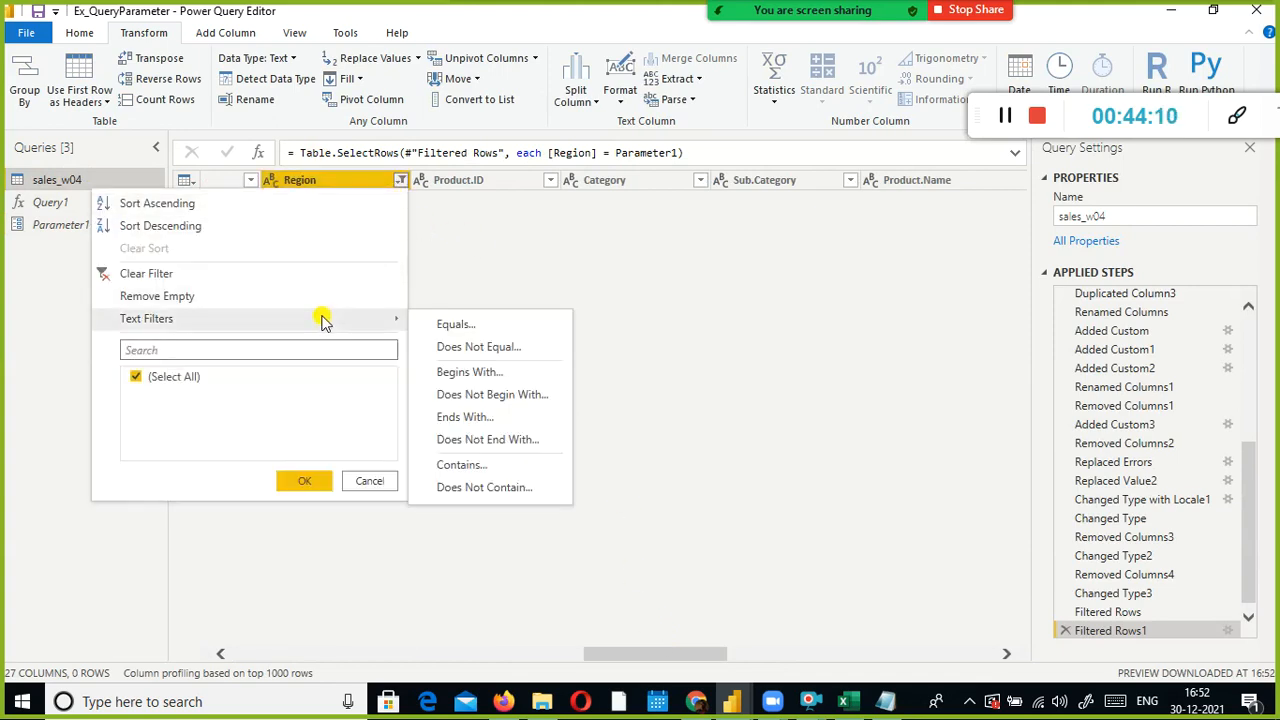
pyautogui.click(240, 272)
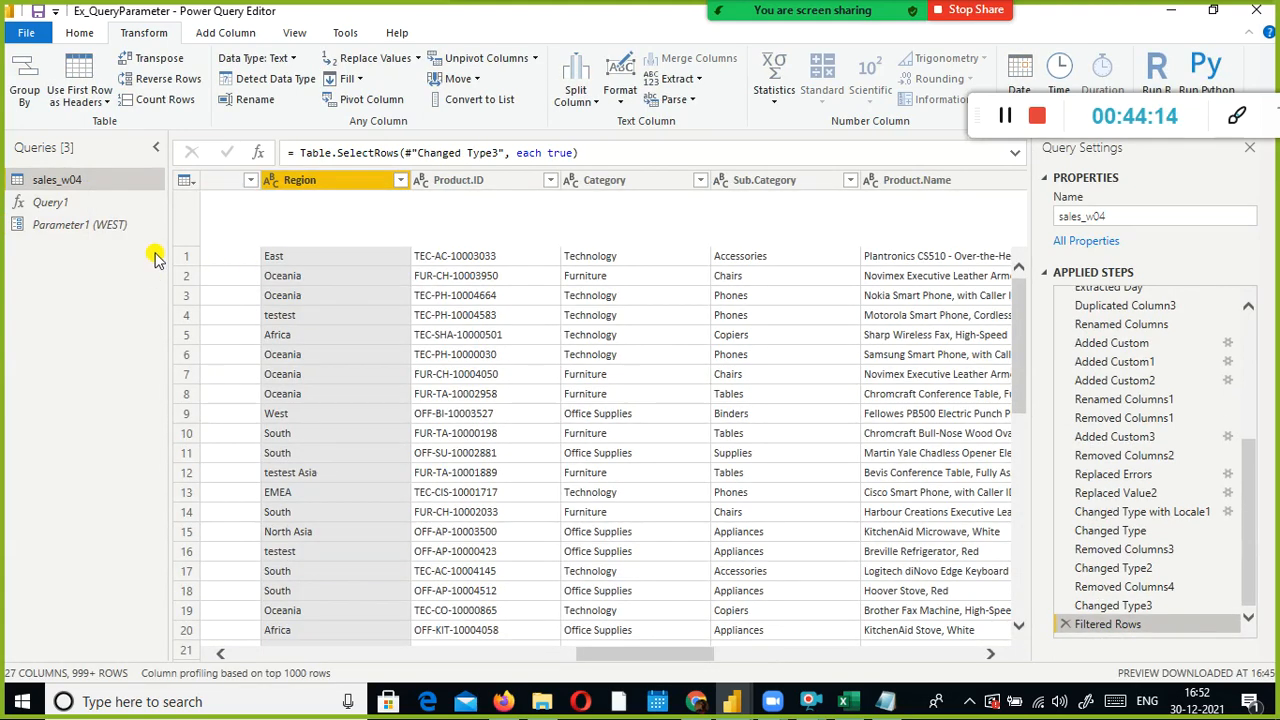
# Reapply a text filter to Region that keeps only rows equal to Parameter1
pyautogui.click(400, 181)
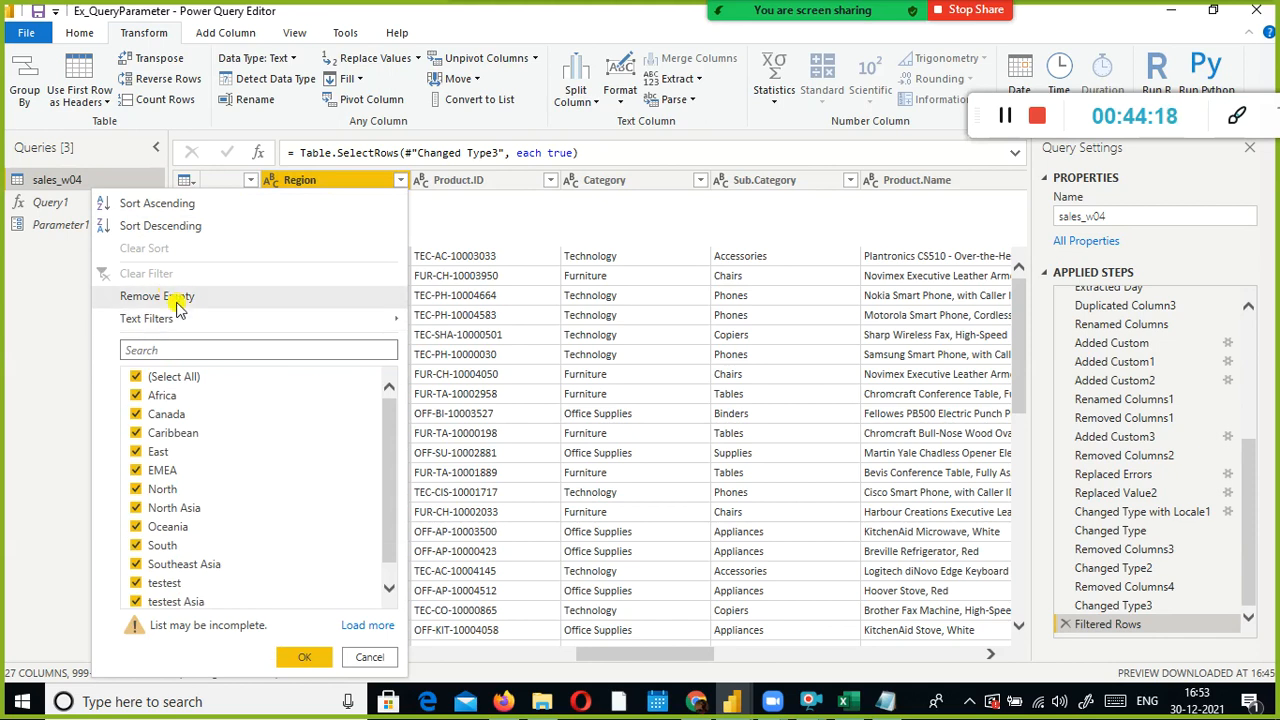
pyautogui.moveTo(251, 318)
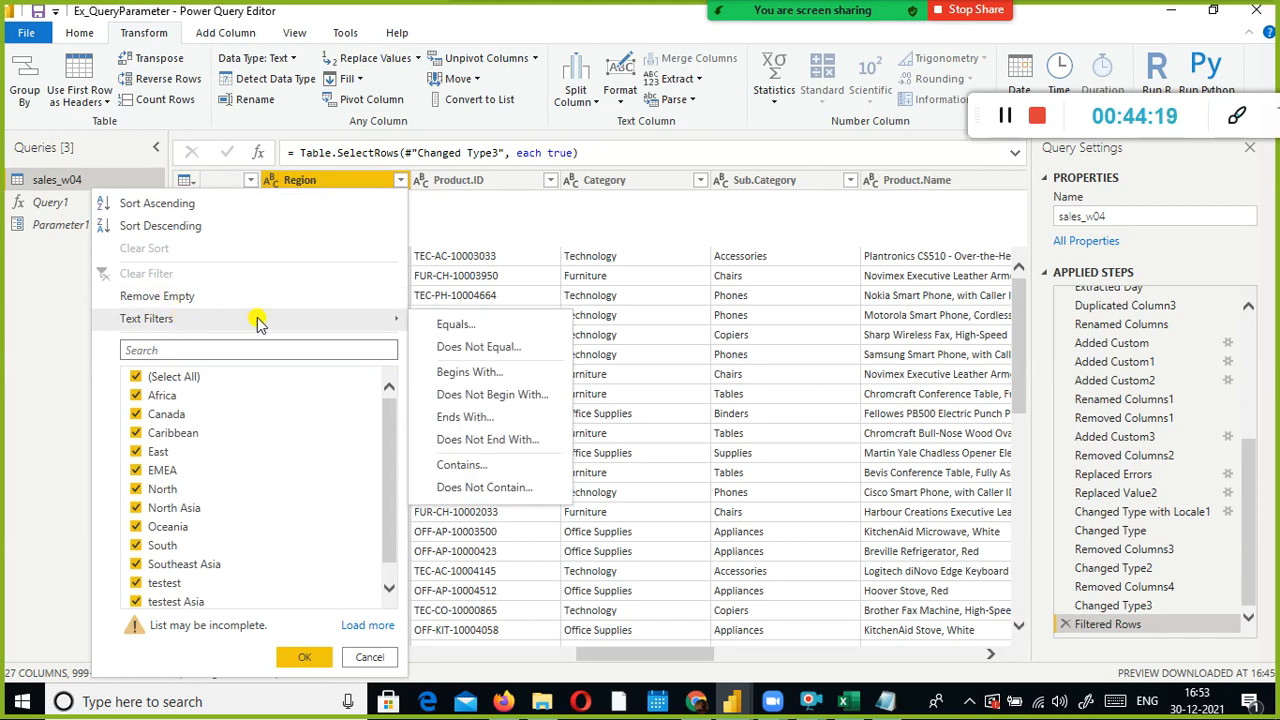
pyautogui.click(452, 325)
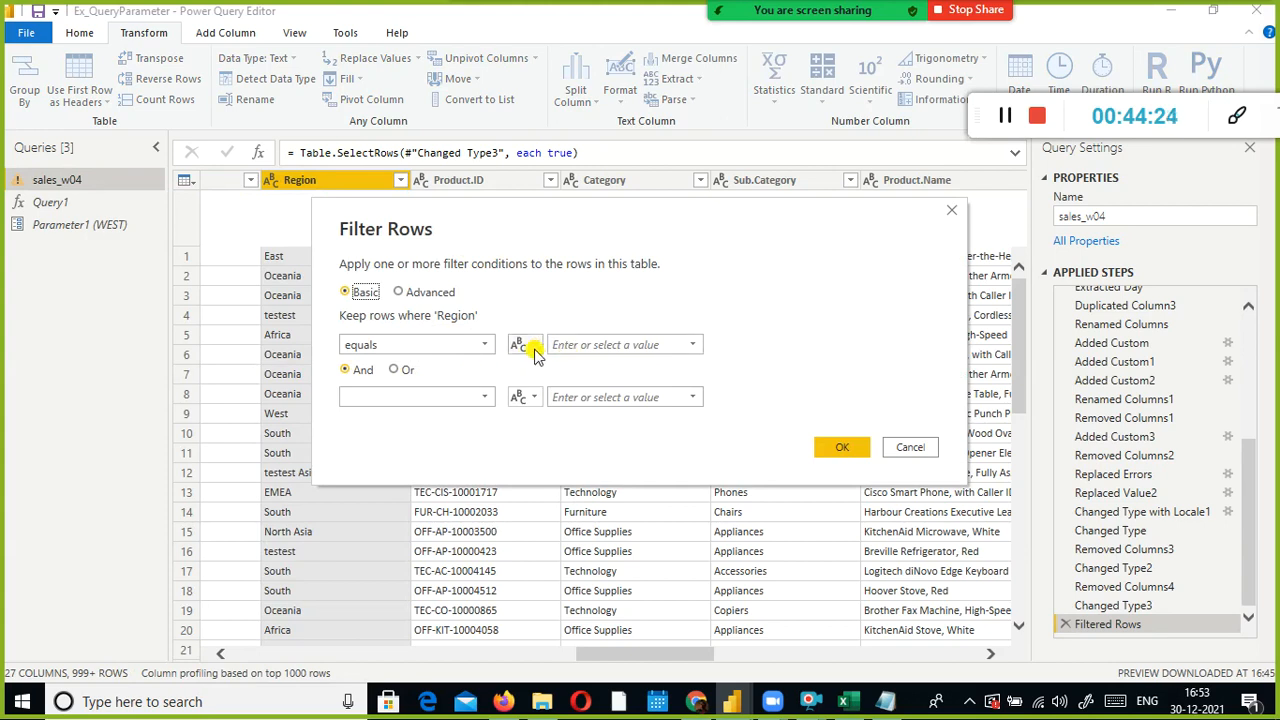
pyautogui.click(534, 347)
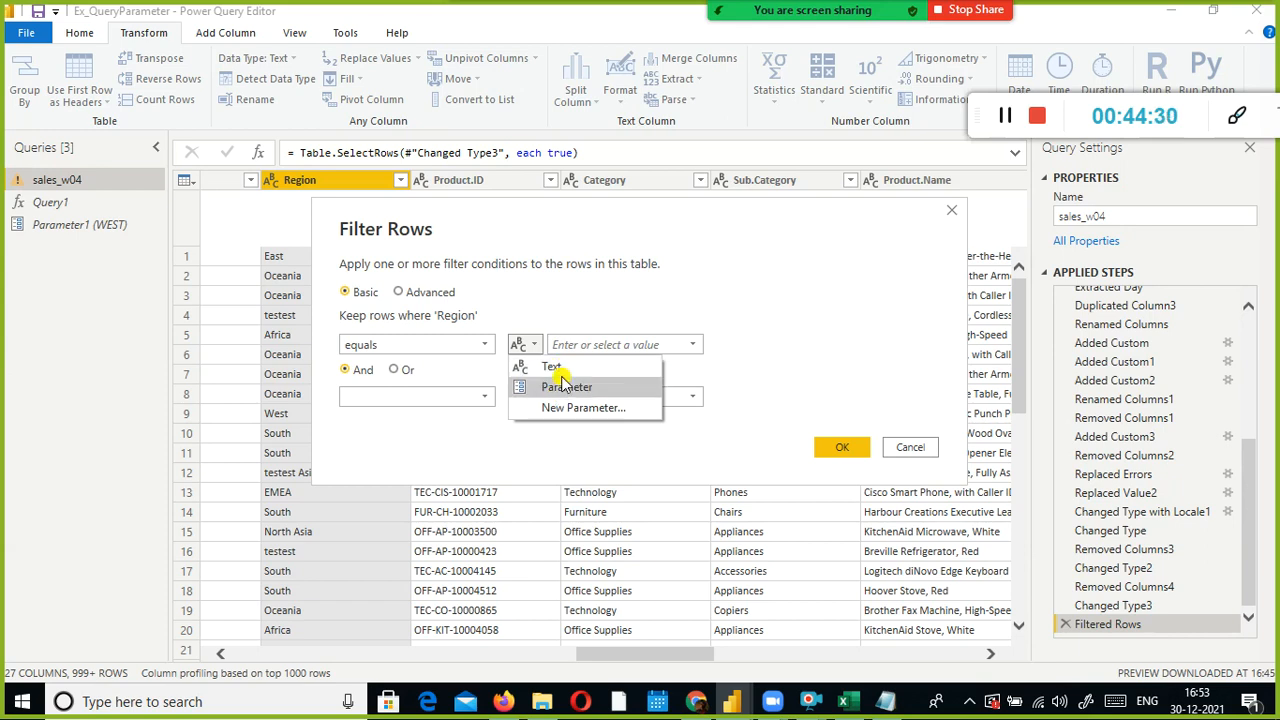
pyautogui.click(558, 389)
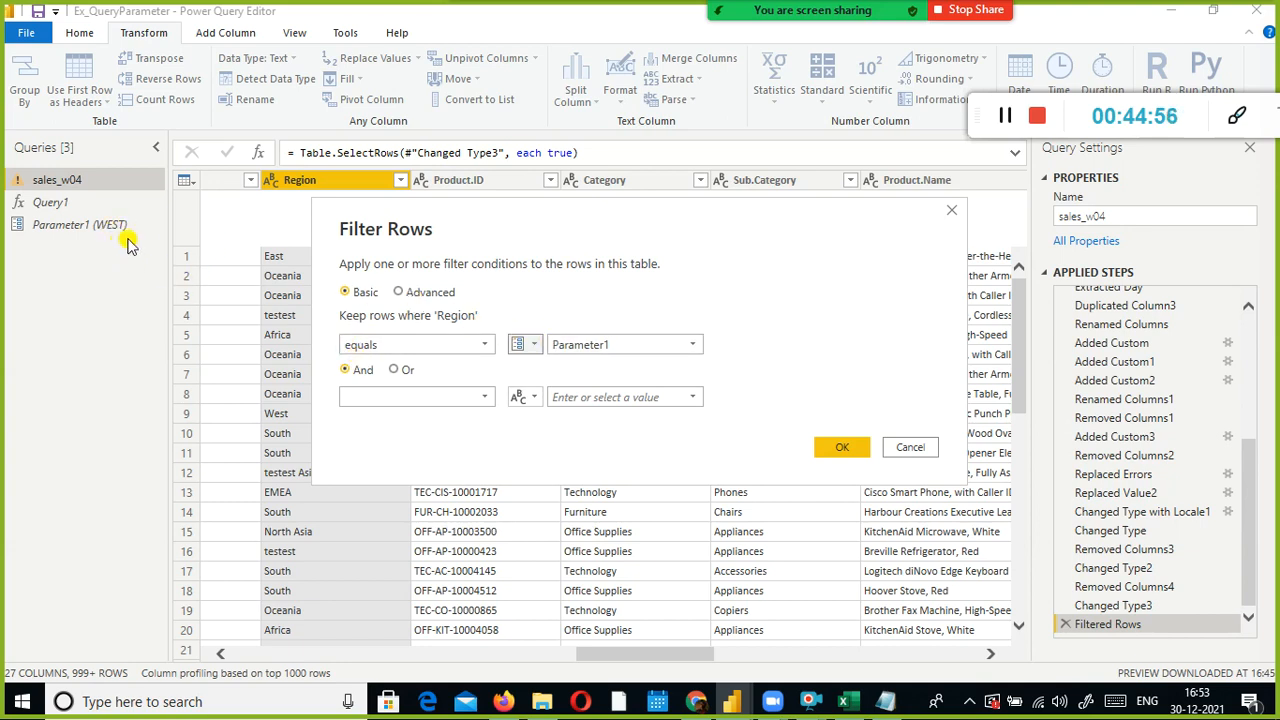
pyautogui.click(832, 450)
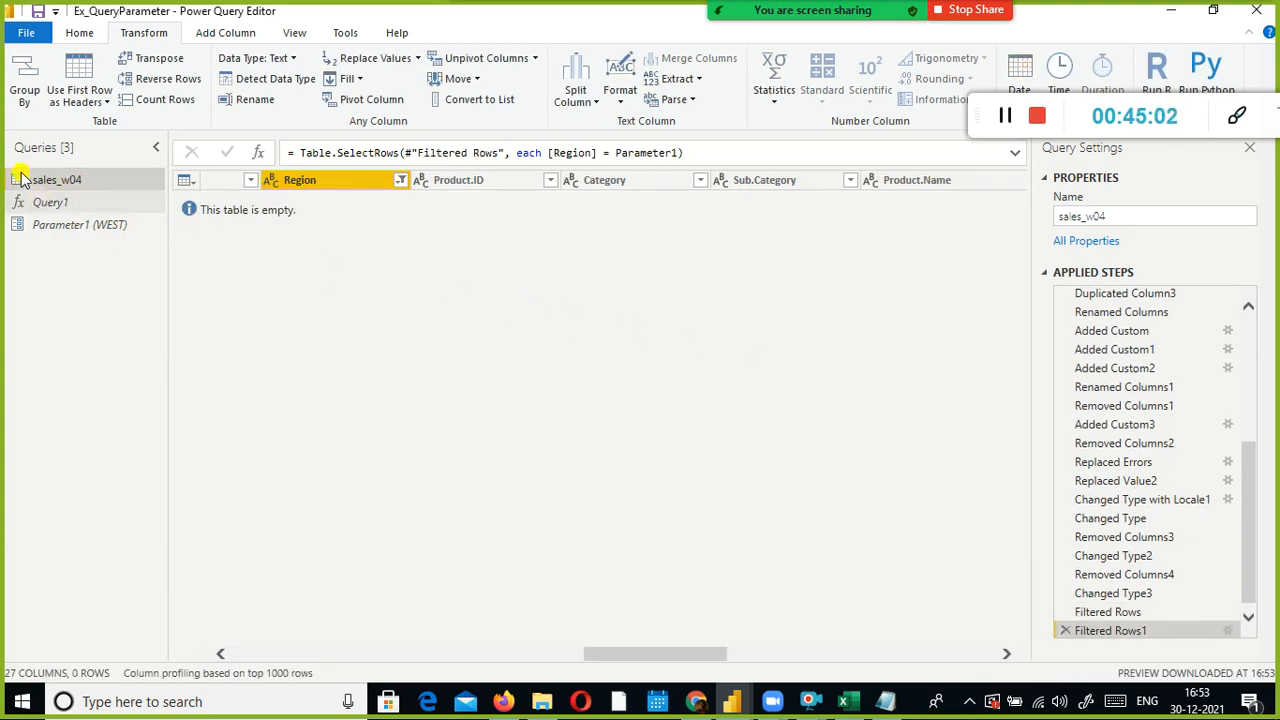
# Apply the query changes, close the Power Query Editor and switch to the Power BI Desktop report
pyautogui.click(35, 38)
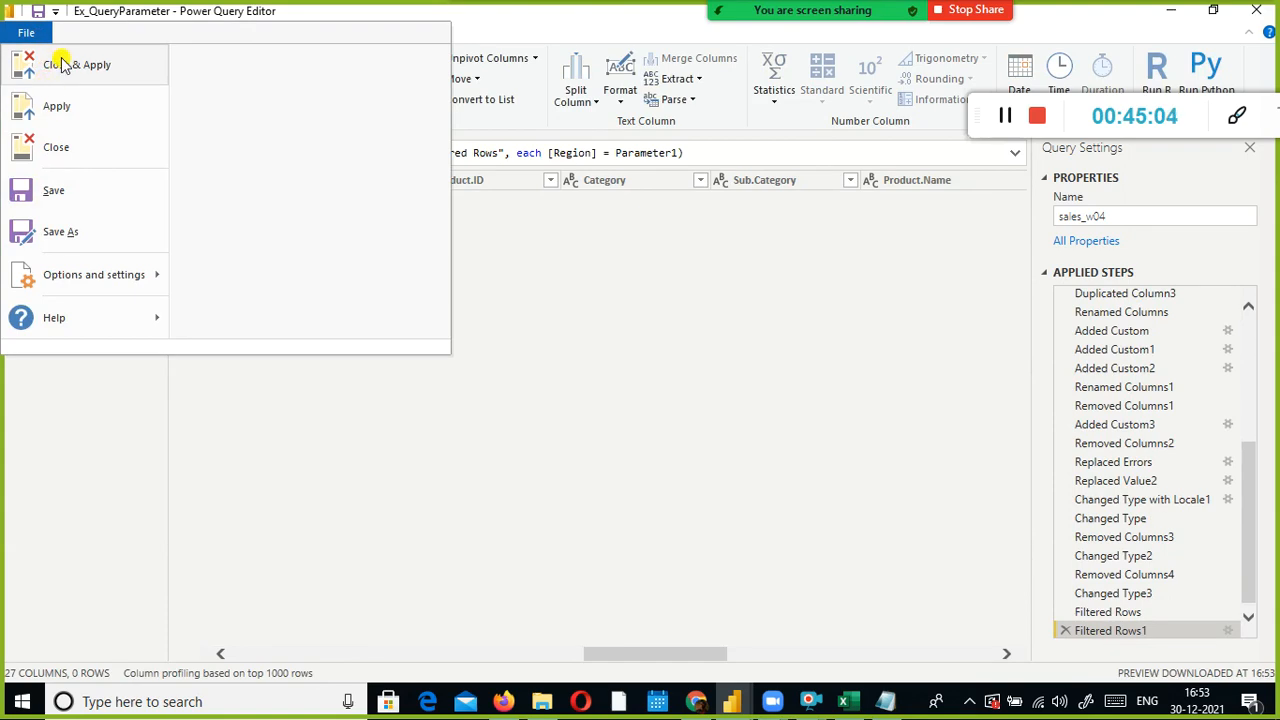
pyautogui.click(64, 63)
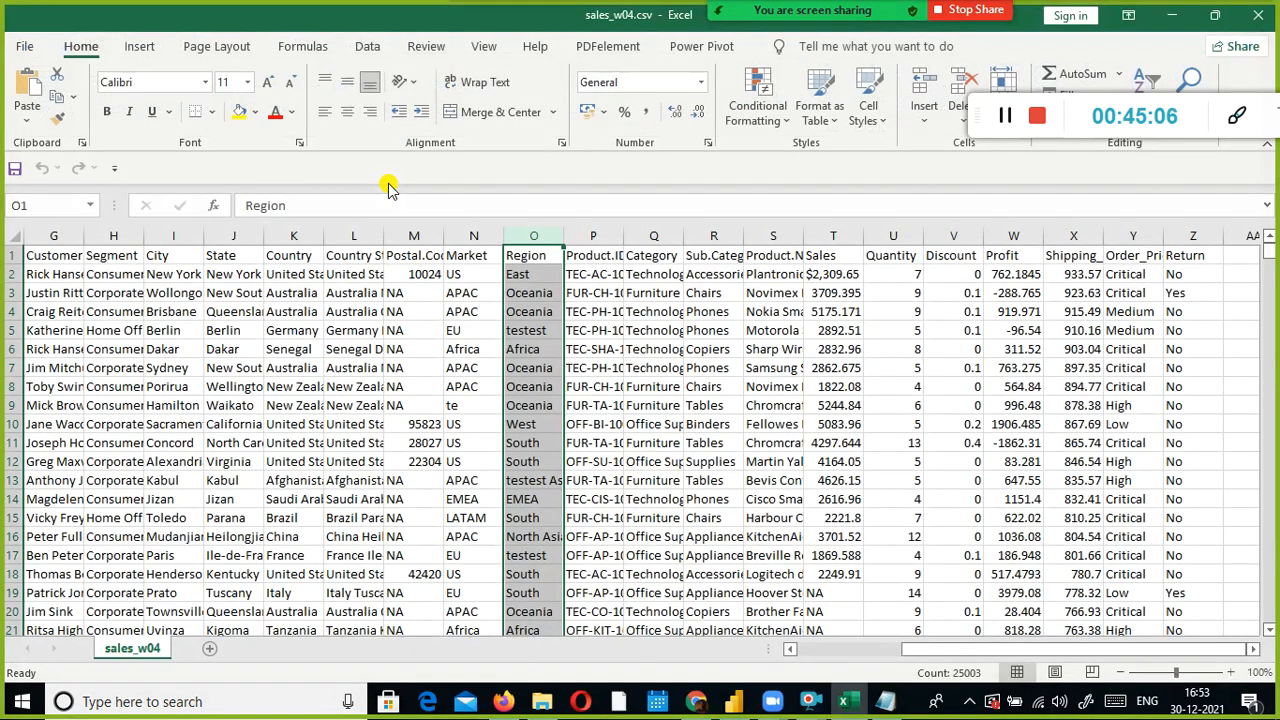
pyautogui.click(736, 704)
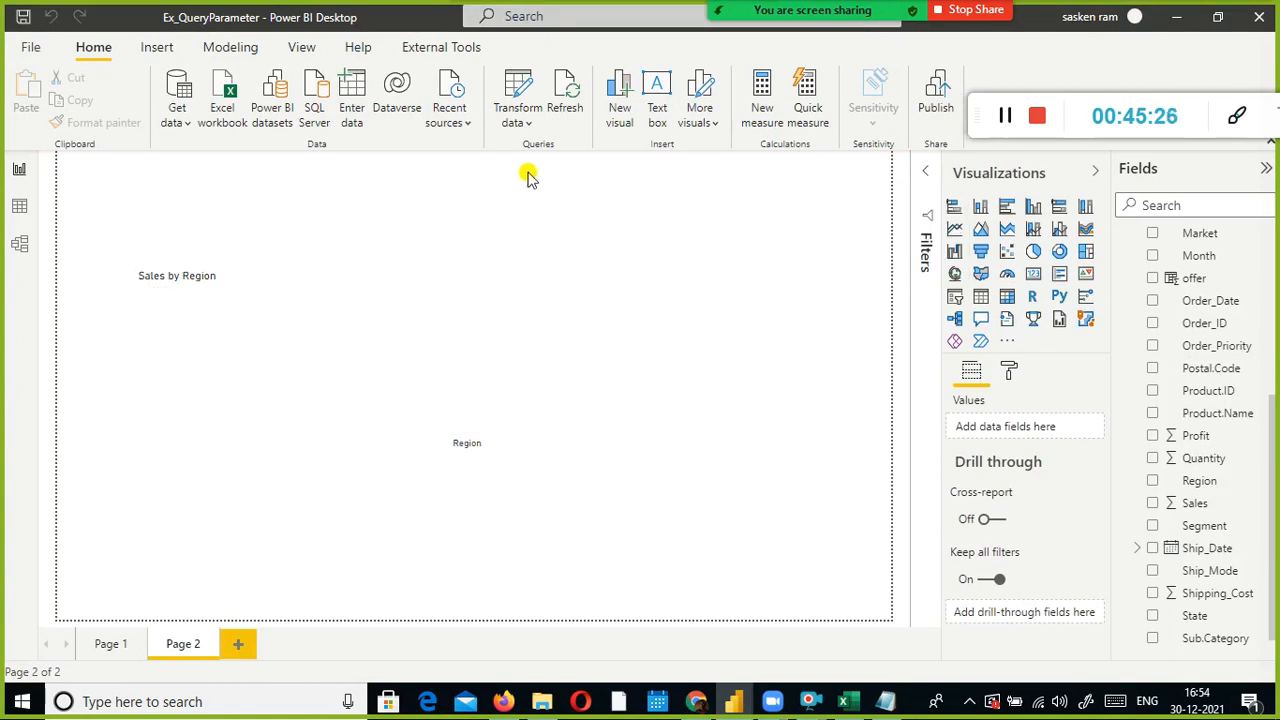
# Check the editable query parameters from the report and close the parameter dialog
pyautogui.click(527, 122)
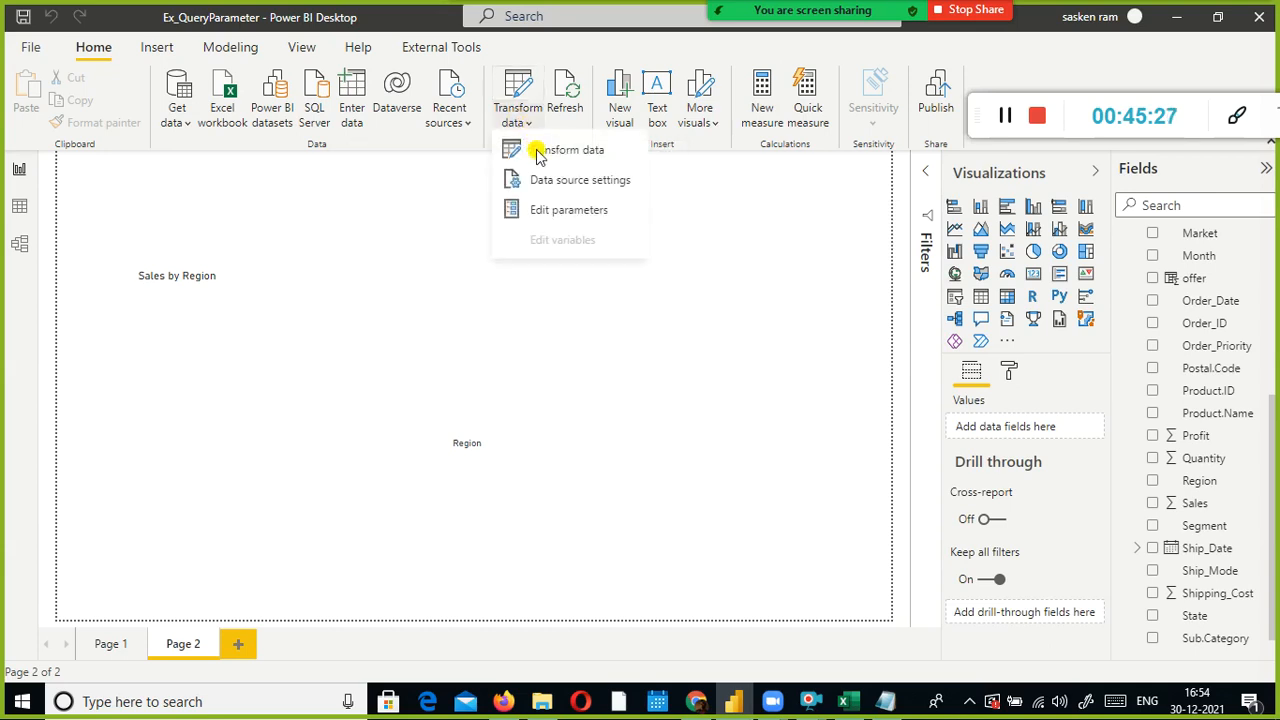
pyautogui.click(551, 212)
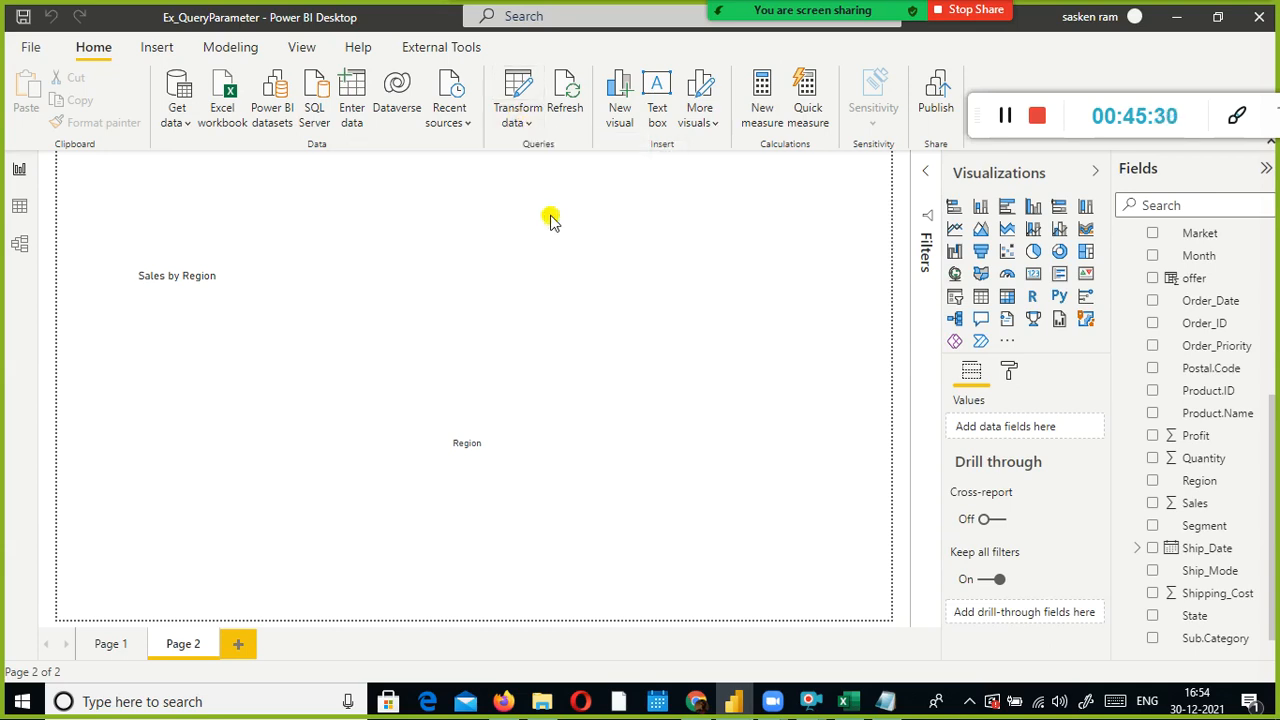
pyautogui.click(842, 397)
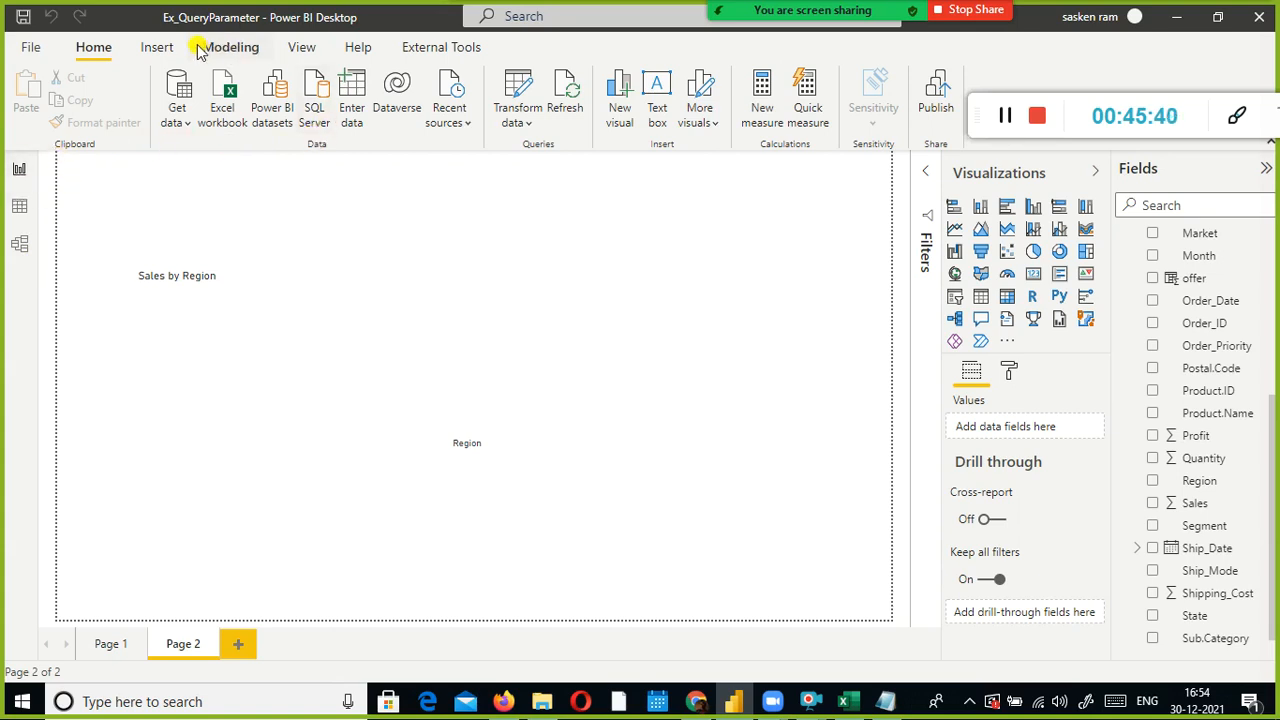
# Reopen the Power Query Editor and inspect the Query1 function and the applied steps of sales_w04
pyautogui.click(512, 118)
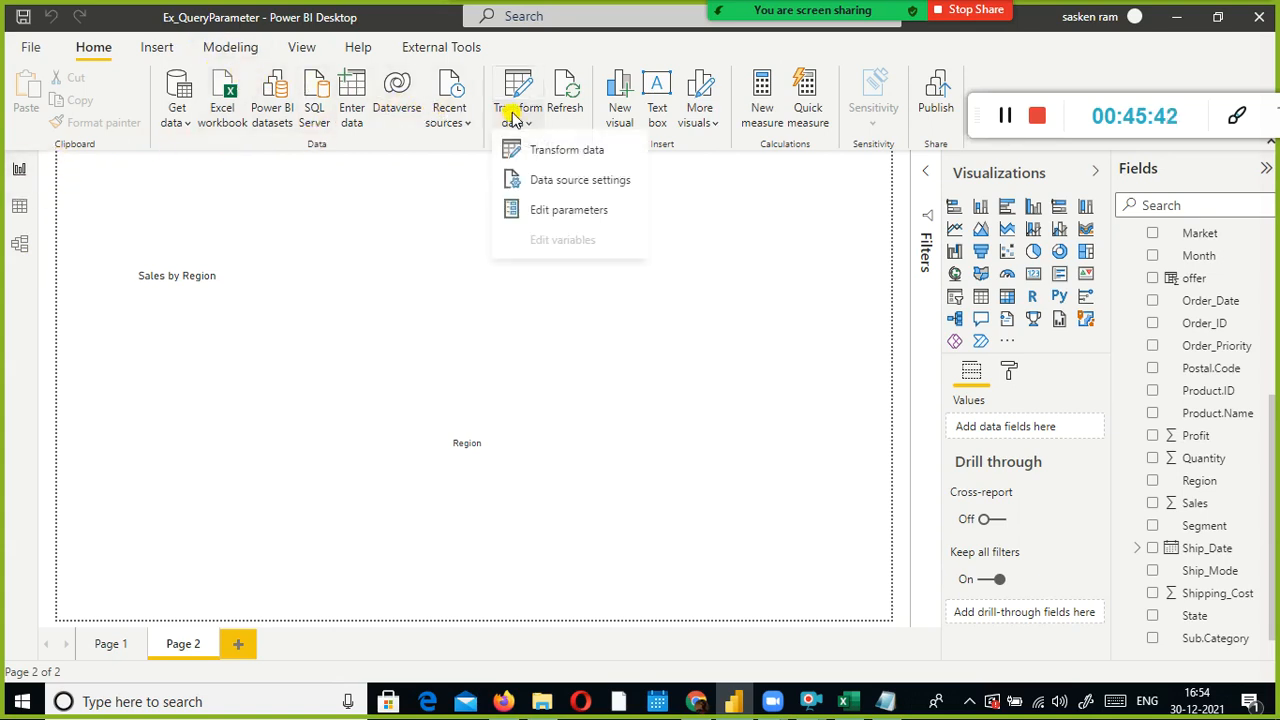
pyautogui.click(520, 152)
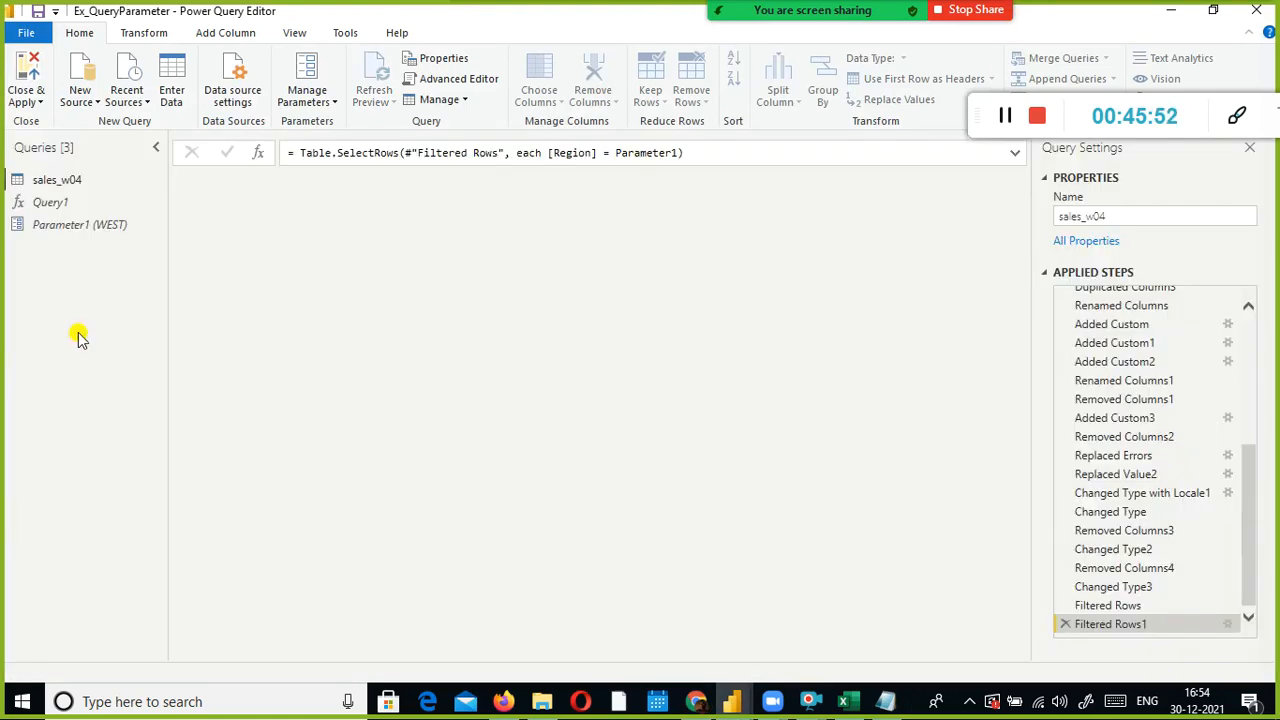
pyautogui.click(41, 203)
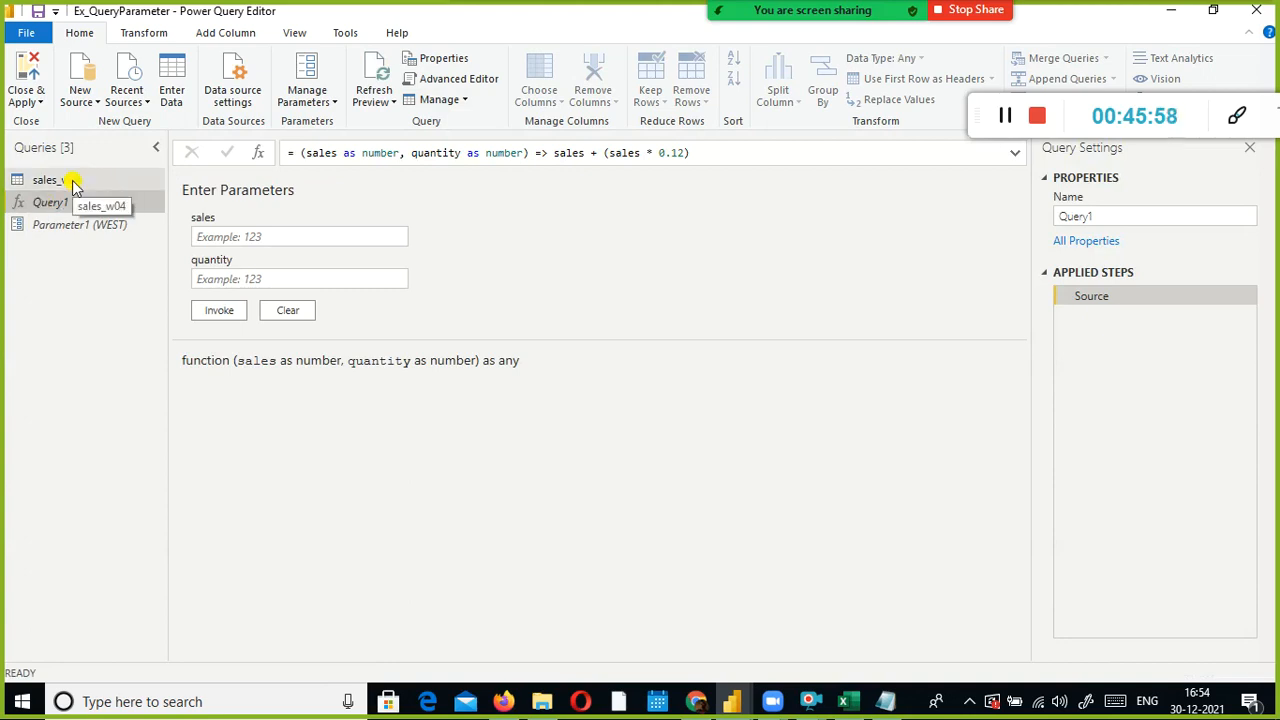
pyautogui.click(72, 187)
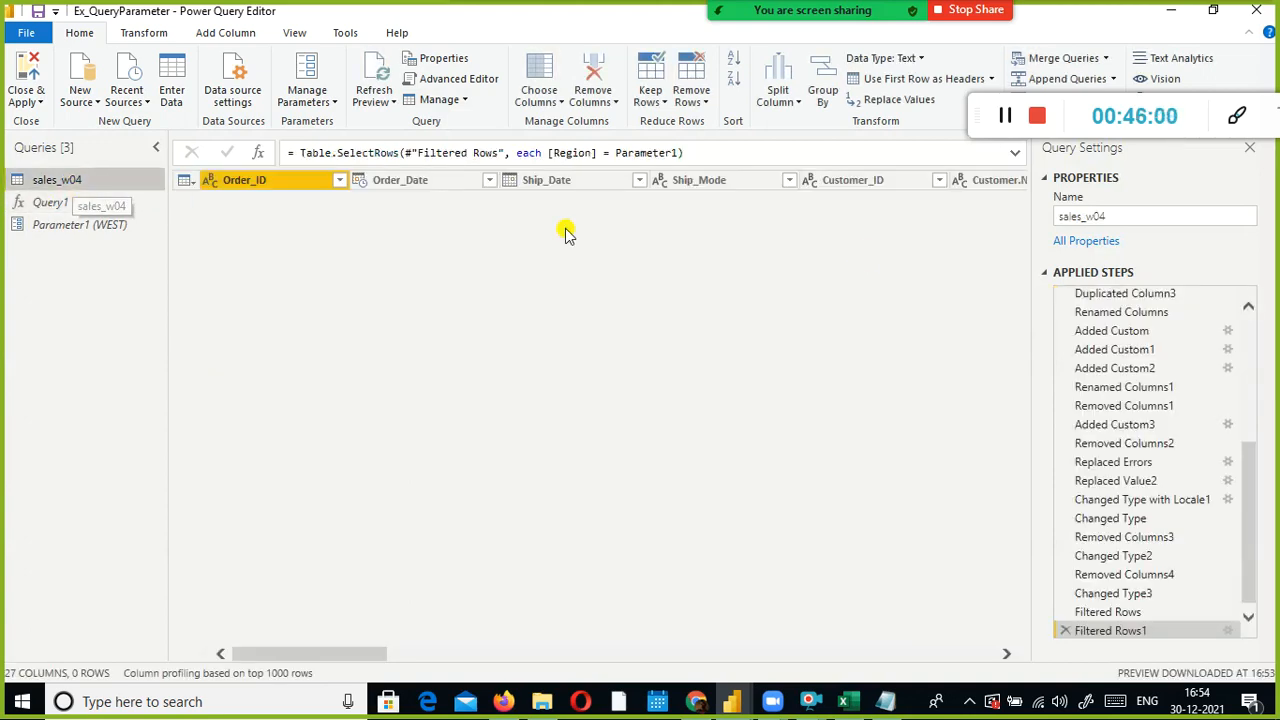
pyautogui.scroll(5, 1221, 444)
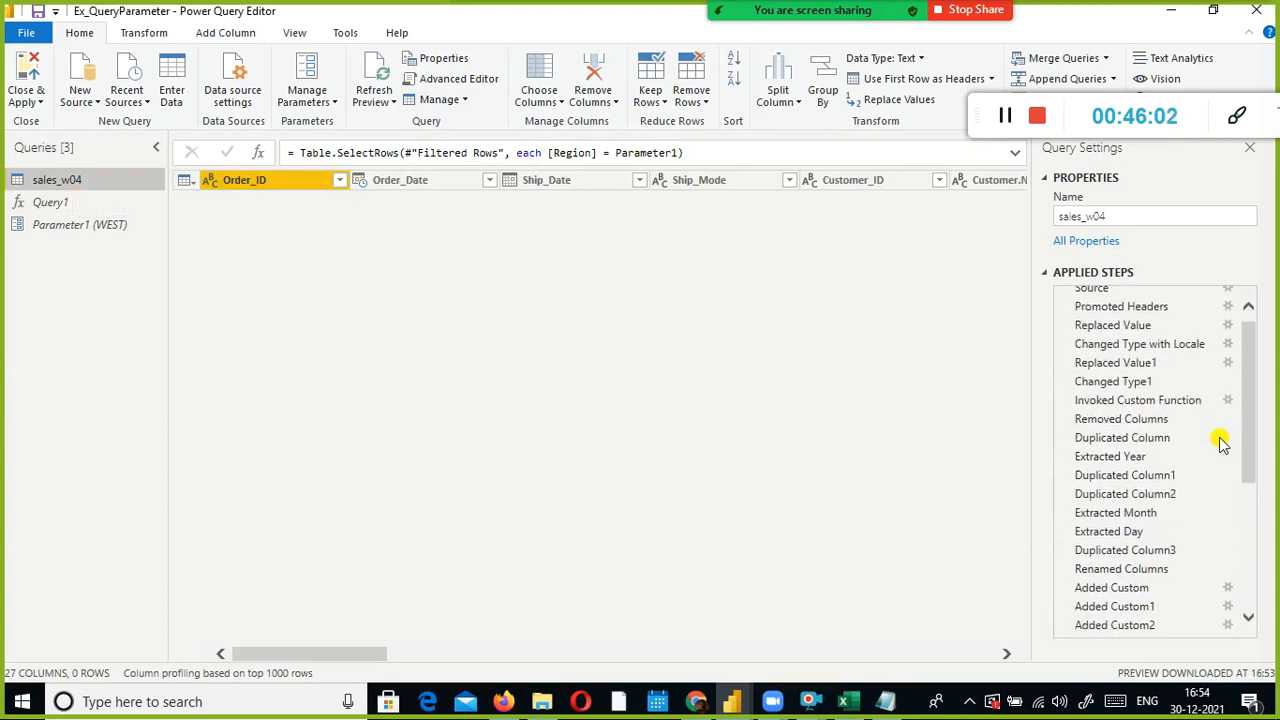
# Try to delete the Query1 function from the queries
pyautogui.click(37, 202)
pyautogui.rightClick(39, 205)
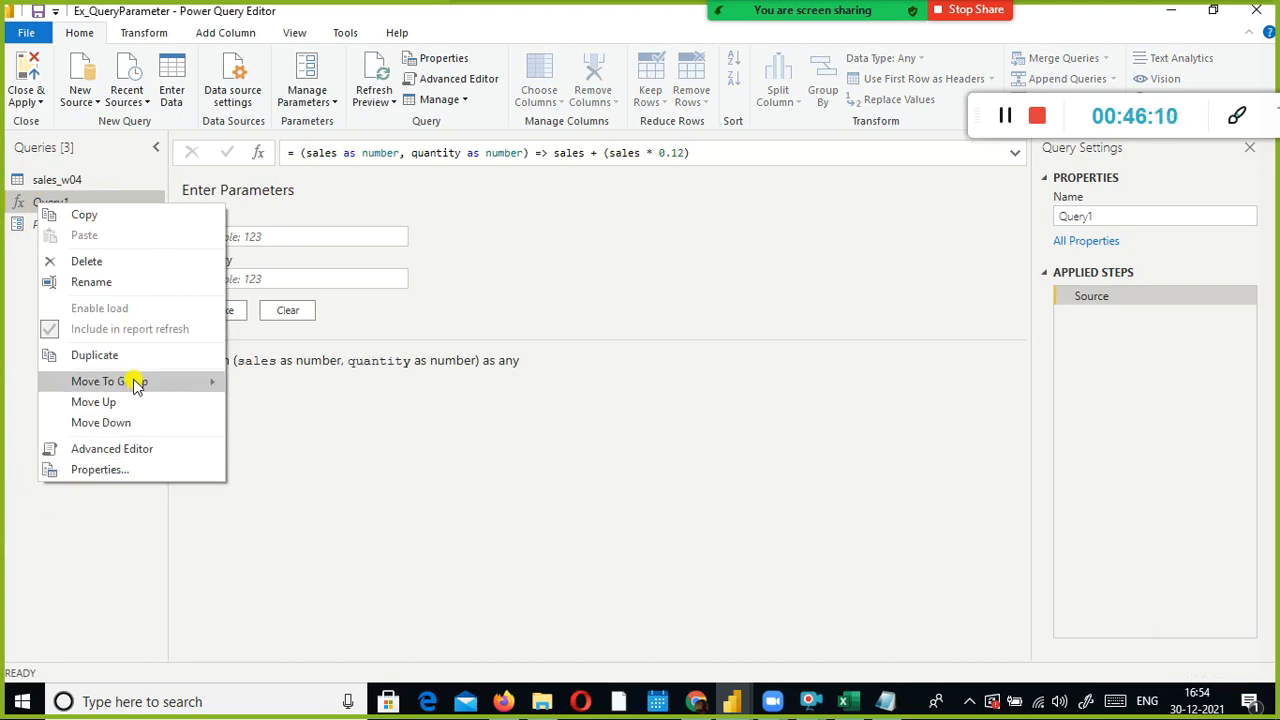
pyautogui.press('Escape')
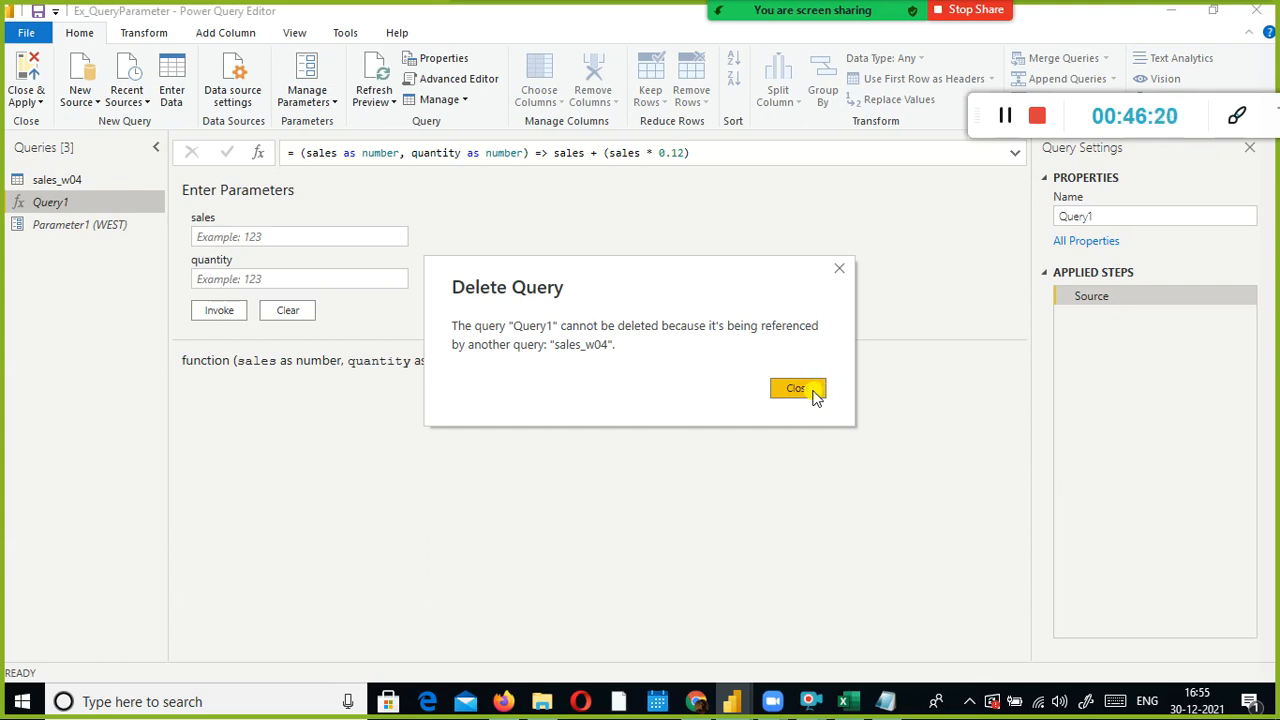
pyautogui.click(797, 388)
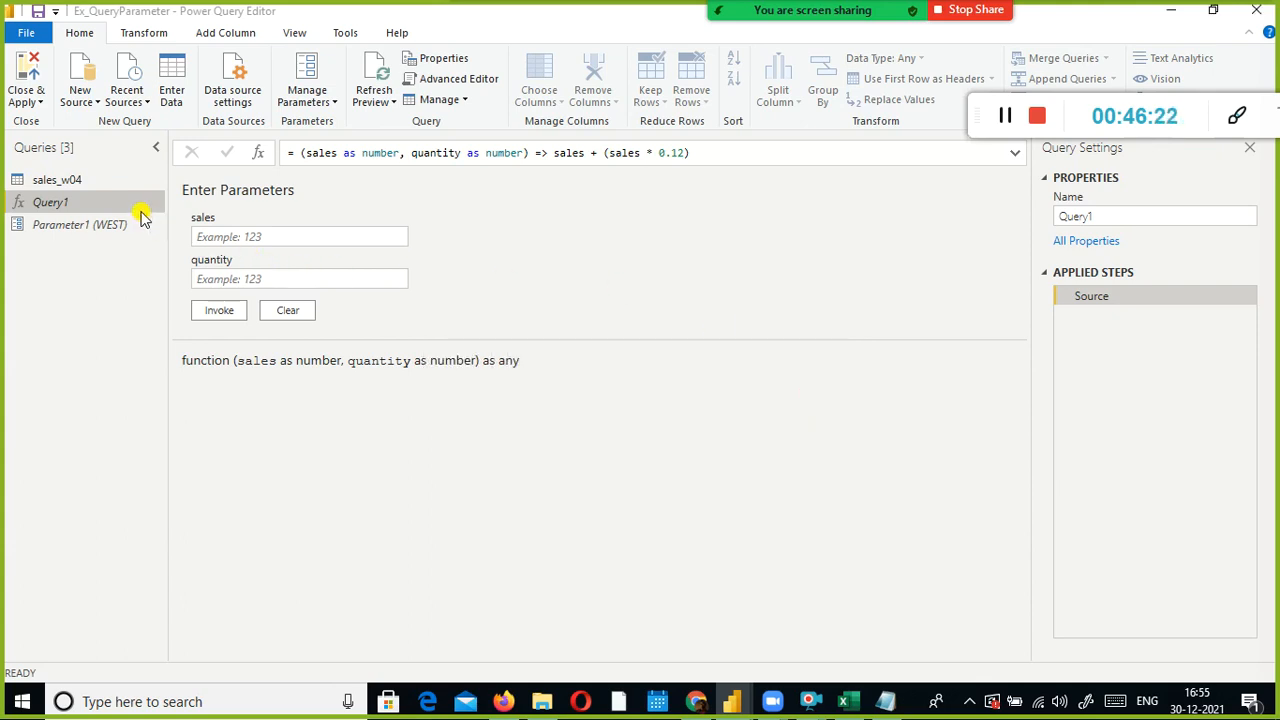
# Examine the applied steps of sales_w04 for the use of the Query1 function
pyautogui.click(66, 182)
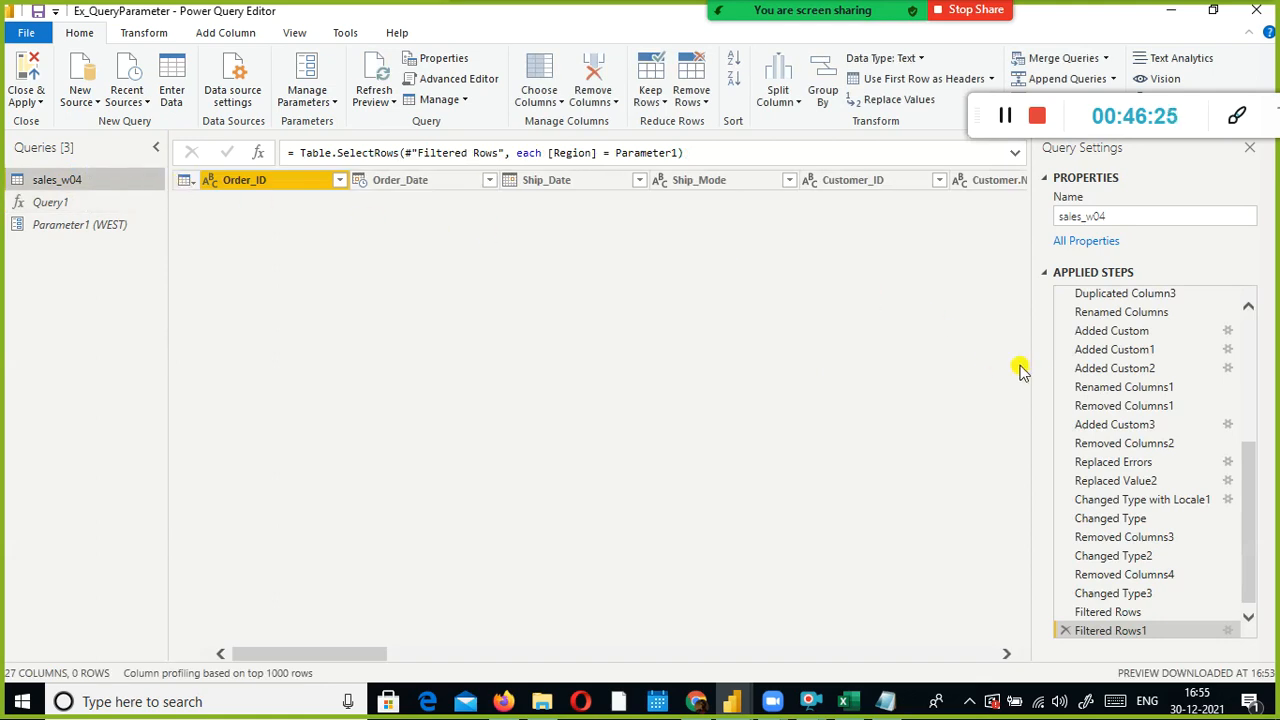
pyautogui.scroll(5, 1181, 424)
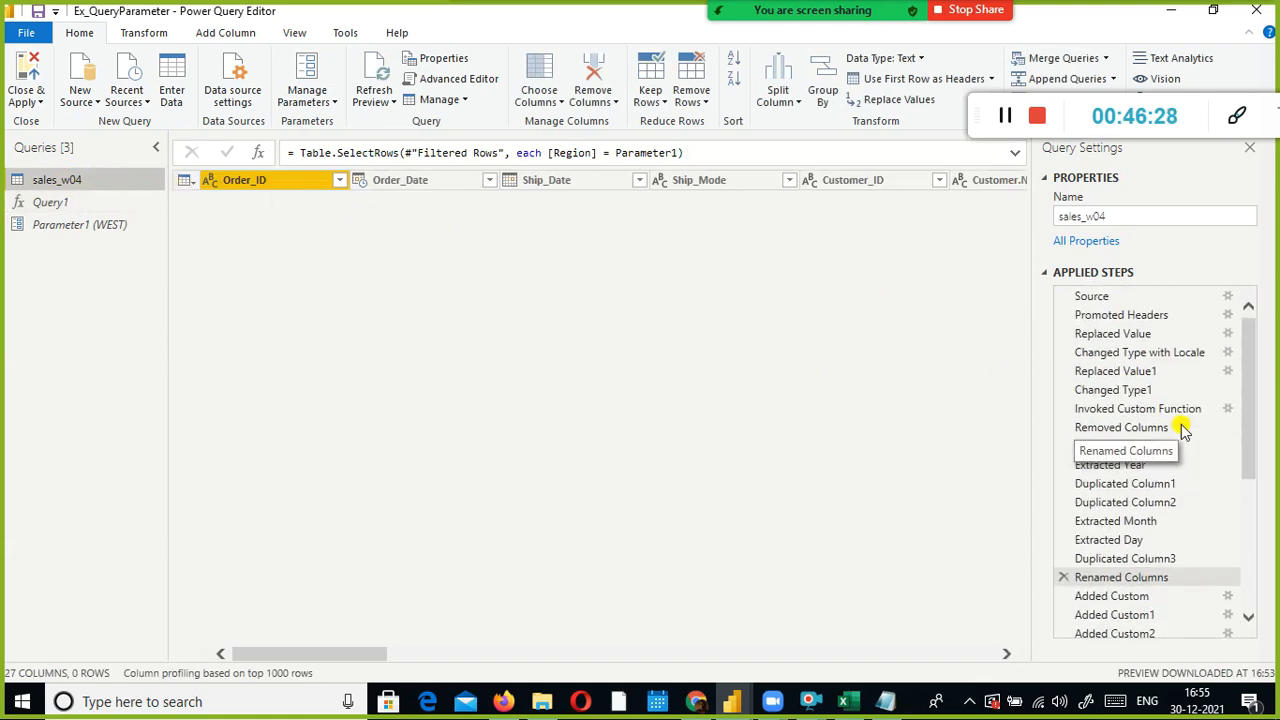
pyautogui.scroll(-5, 1181, 424)
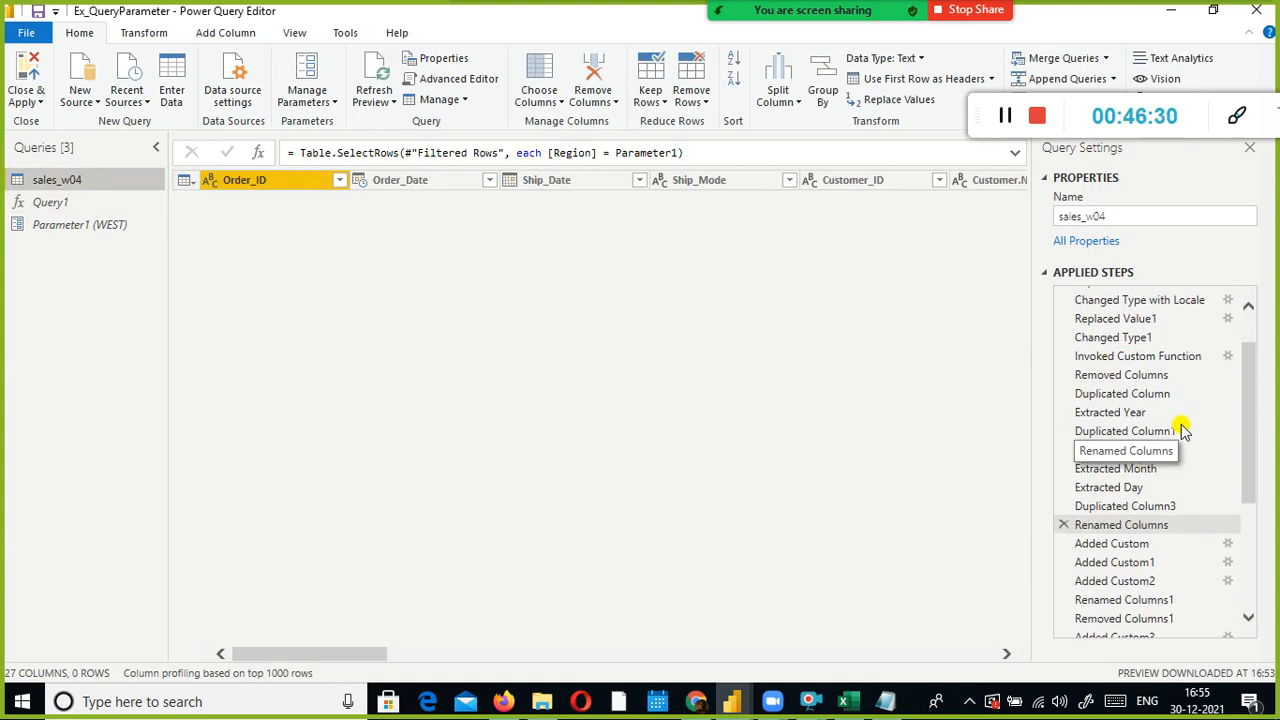
pyautogui.scroll(3, 1181, 424)
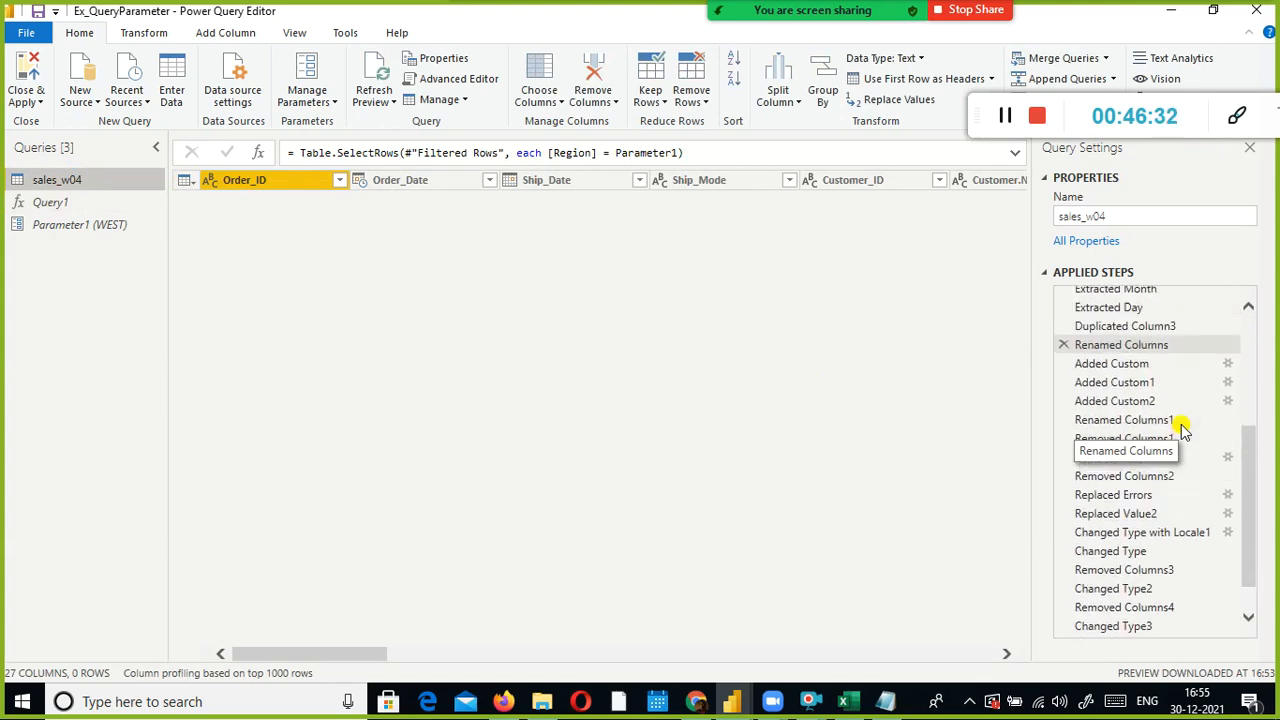
# Set the current value of Parameter1 to EAST
pyautogui.click(72, 226)
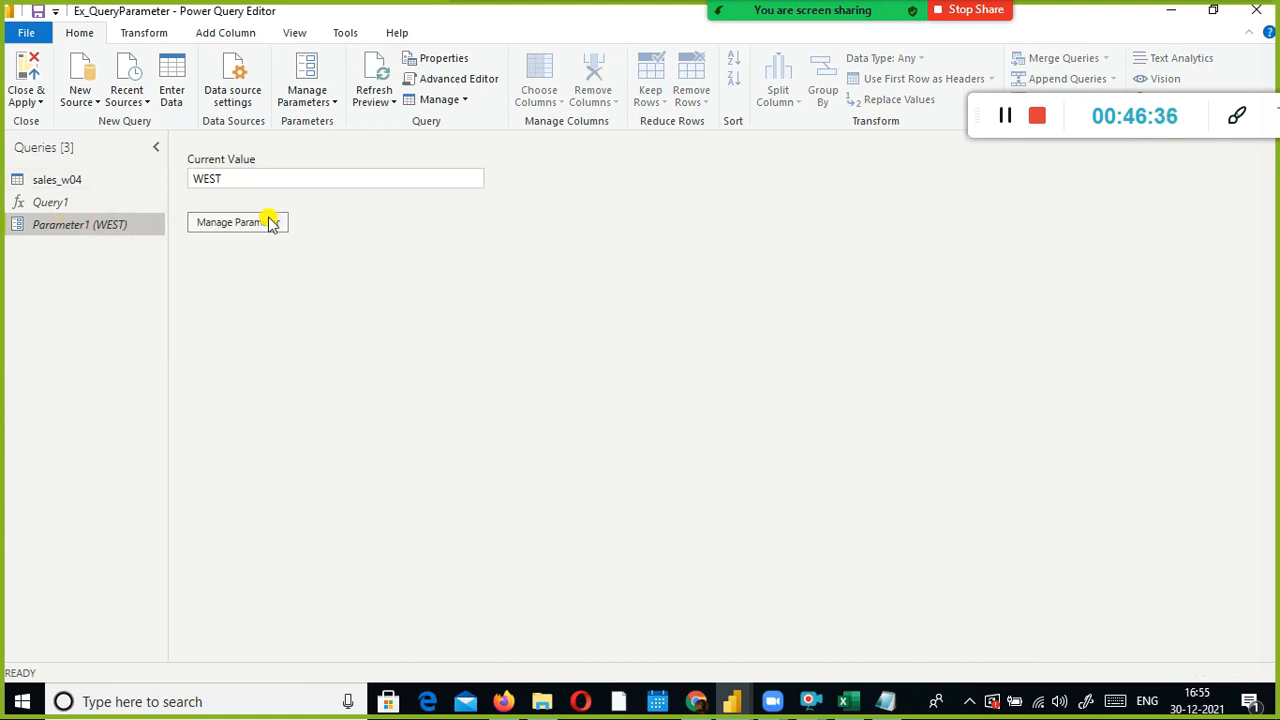
pyautogui.click(260, 224)
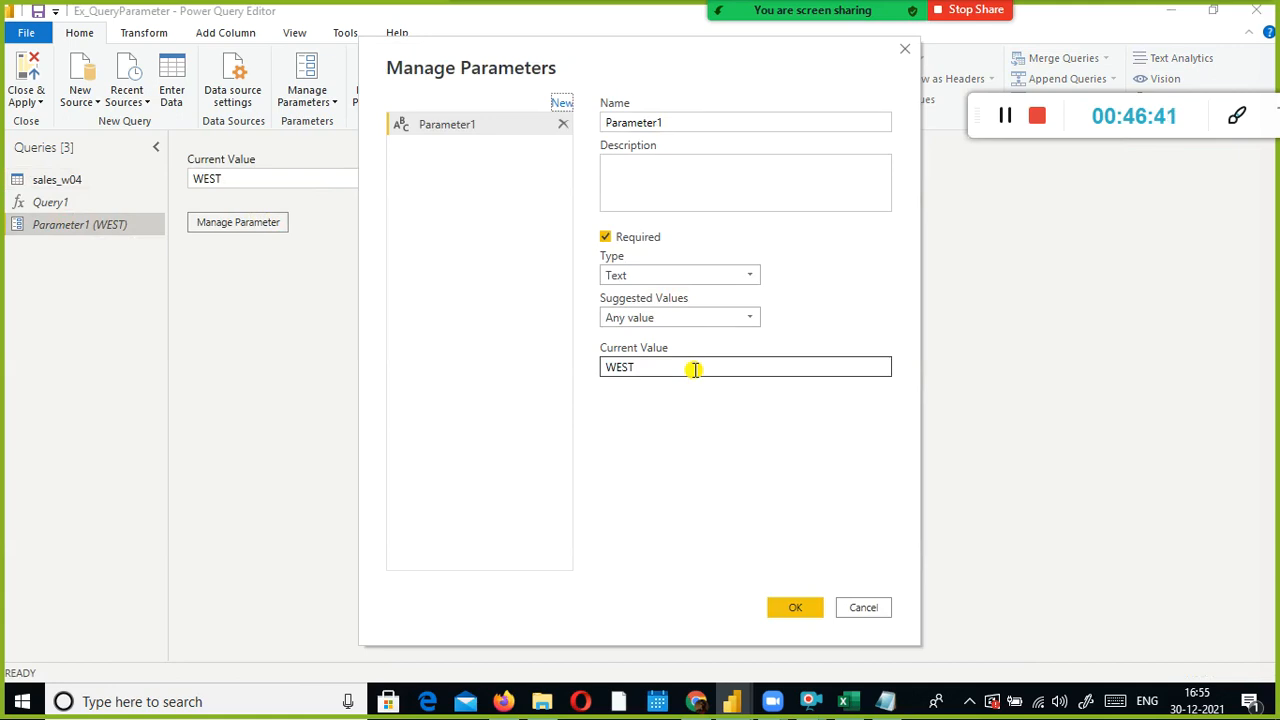
pyautogui.click(659, 370)
pyautogui.moveTo(659, 370); pyautogui.dragTo(583, 366)
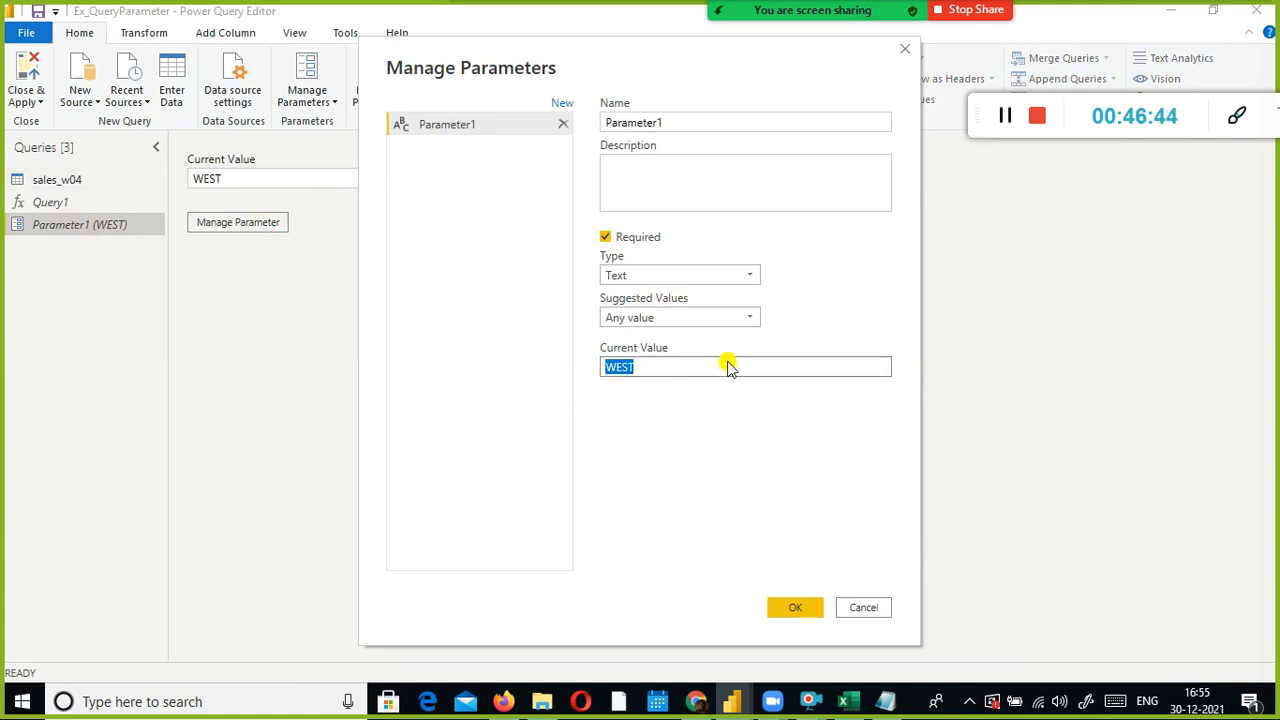
pyautogui.press('BackSpace')
pyautogui.click(795, 605)
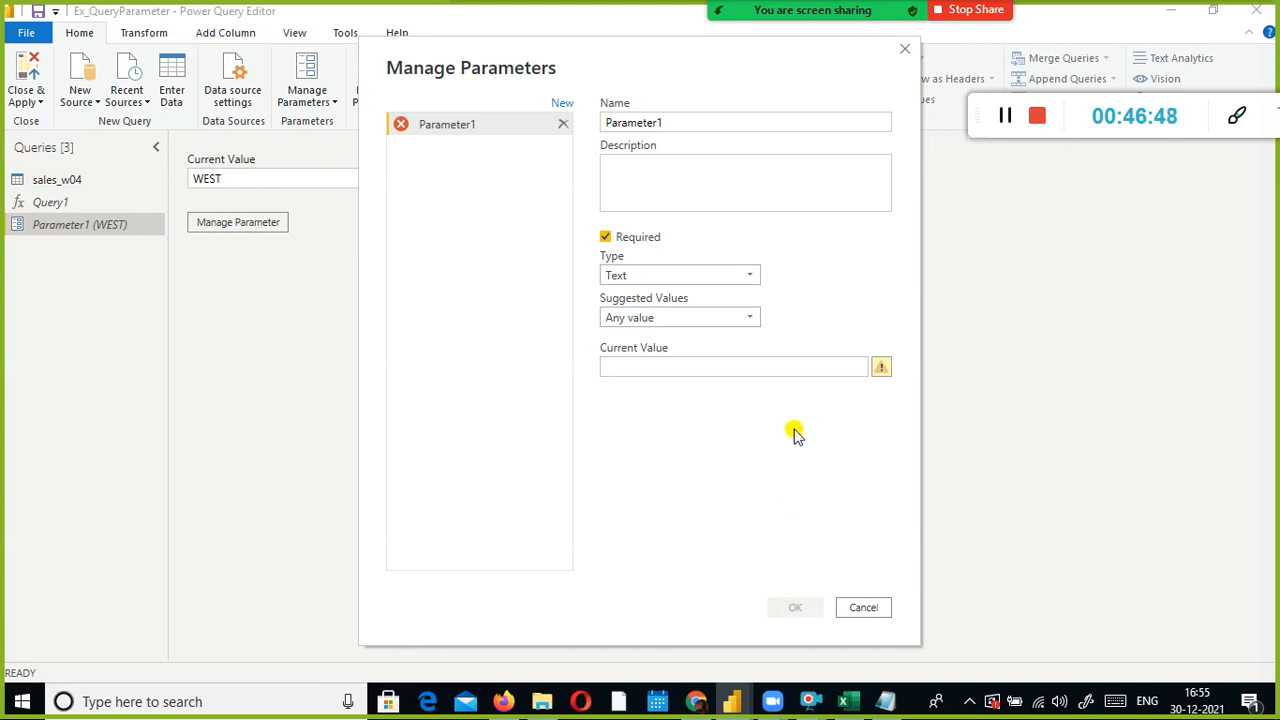
pyautogui.click(690, 369)
pyautogui.write('EAST')
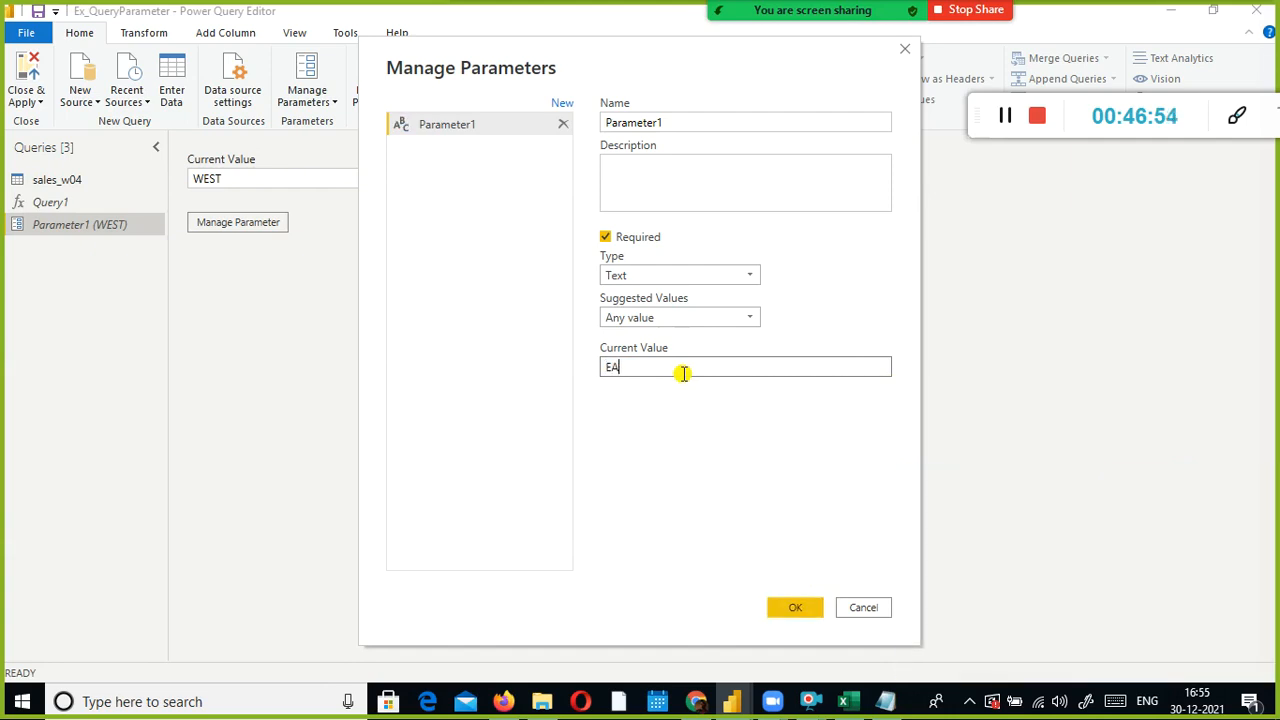
pyautogui.click(782, 605)
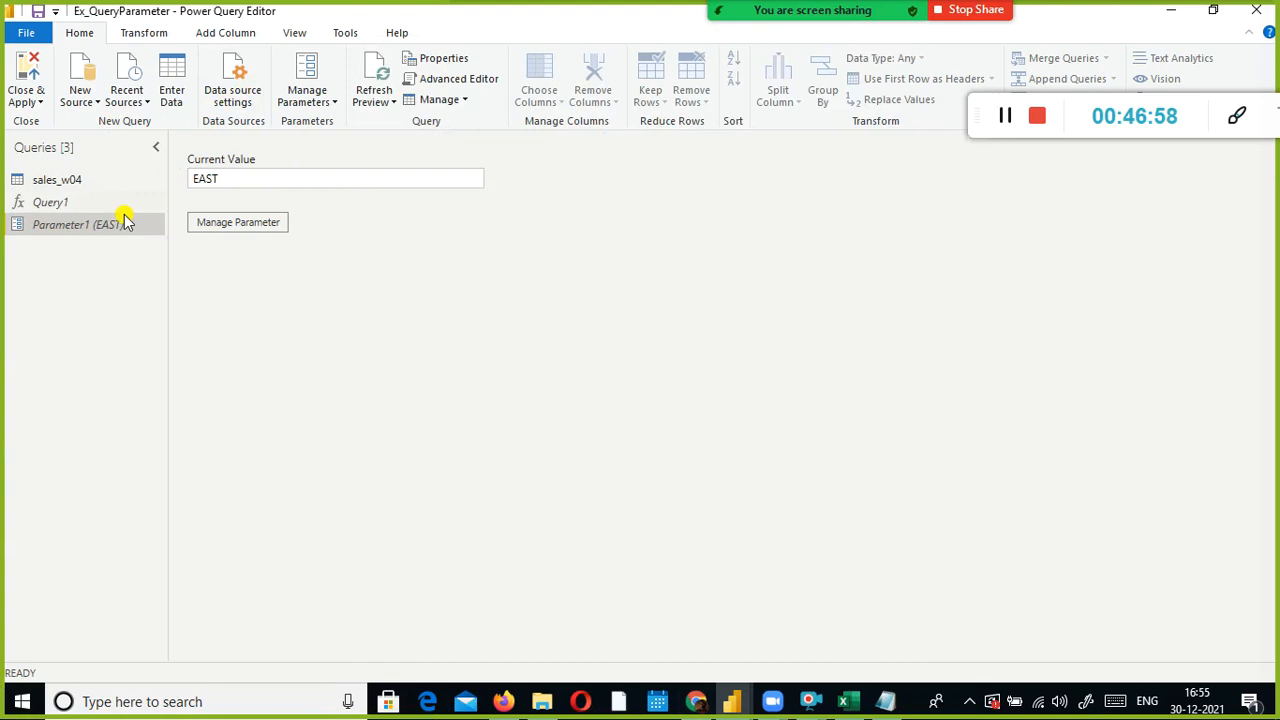
# Check the filtered sales_w04 table against the new value of Parameter1
pyautogui.click(67, 181)
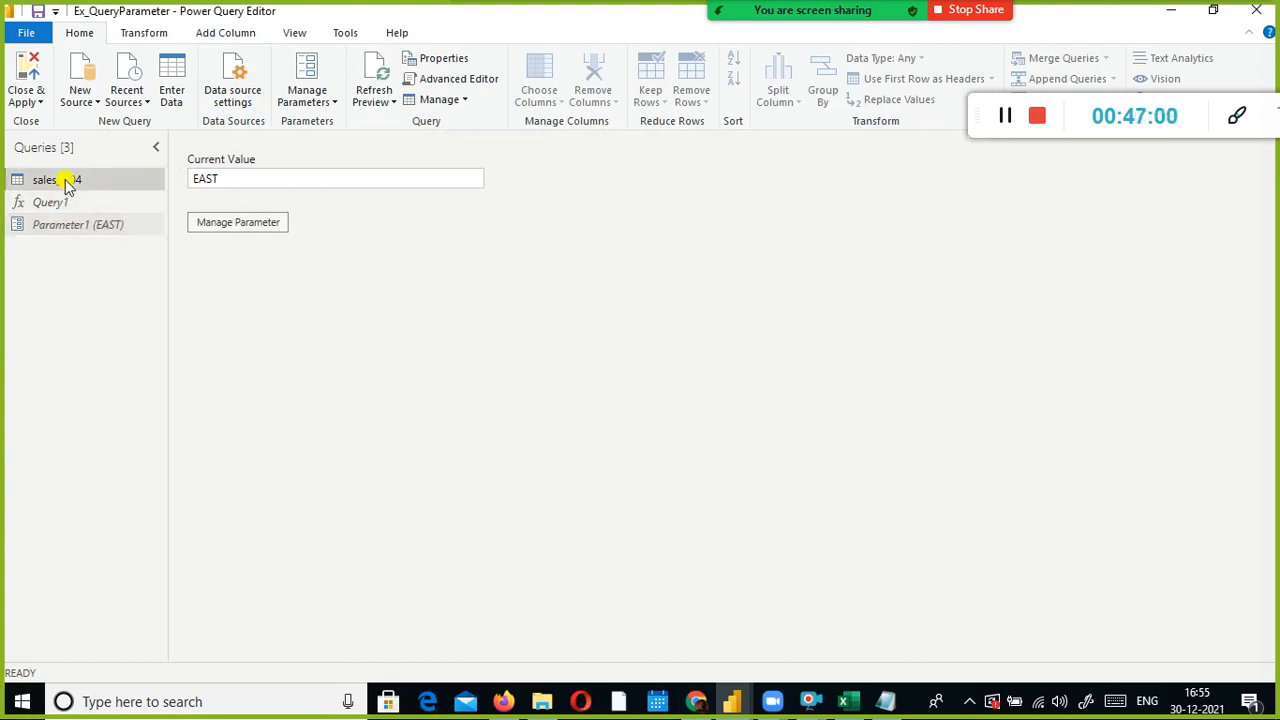
pyautogui.click(122, 226)
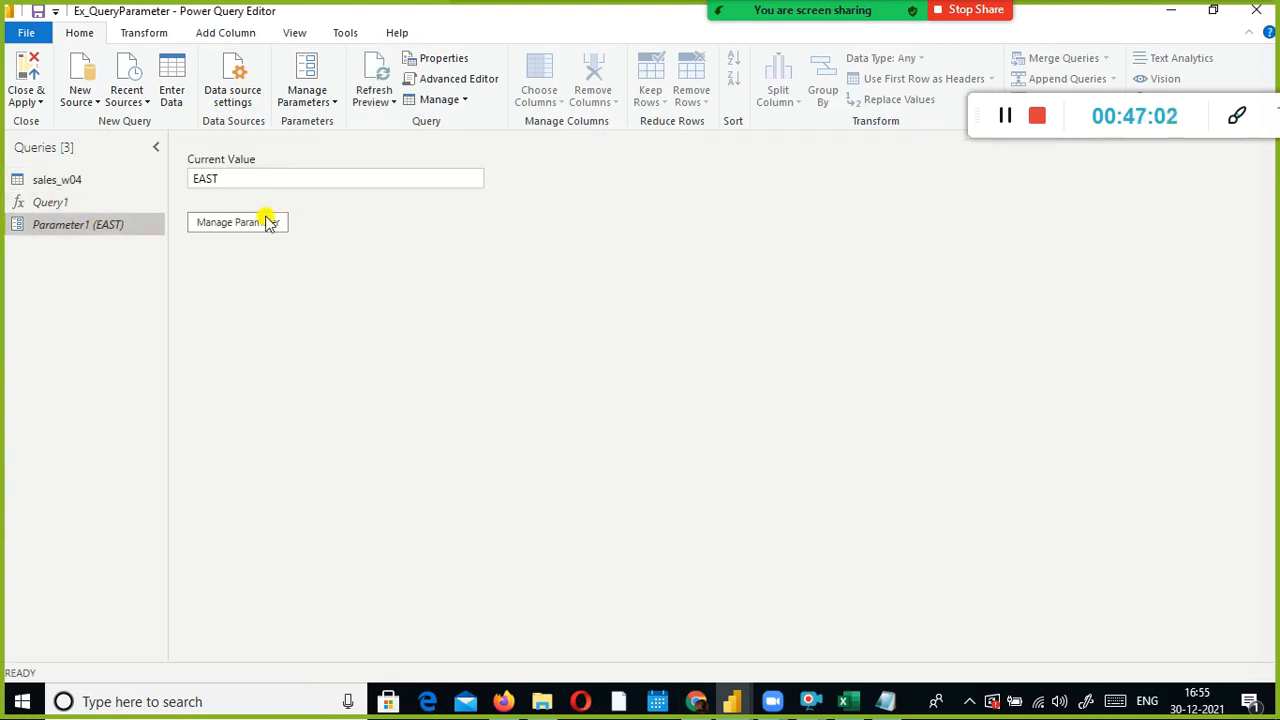
pyautogui.click(60, 178)
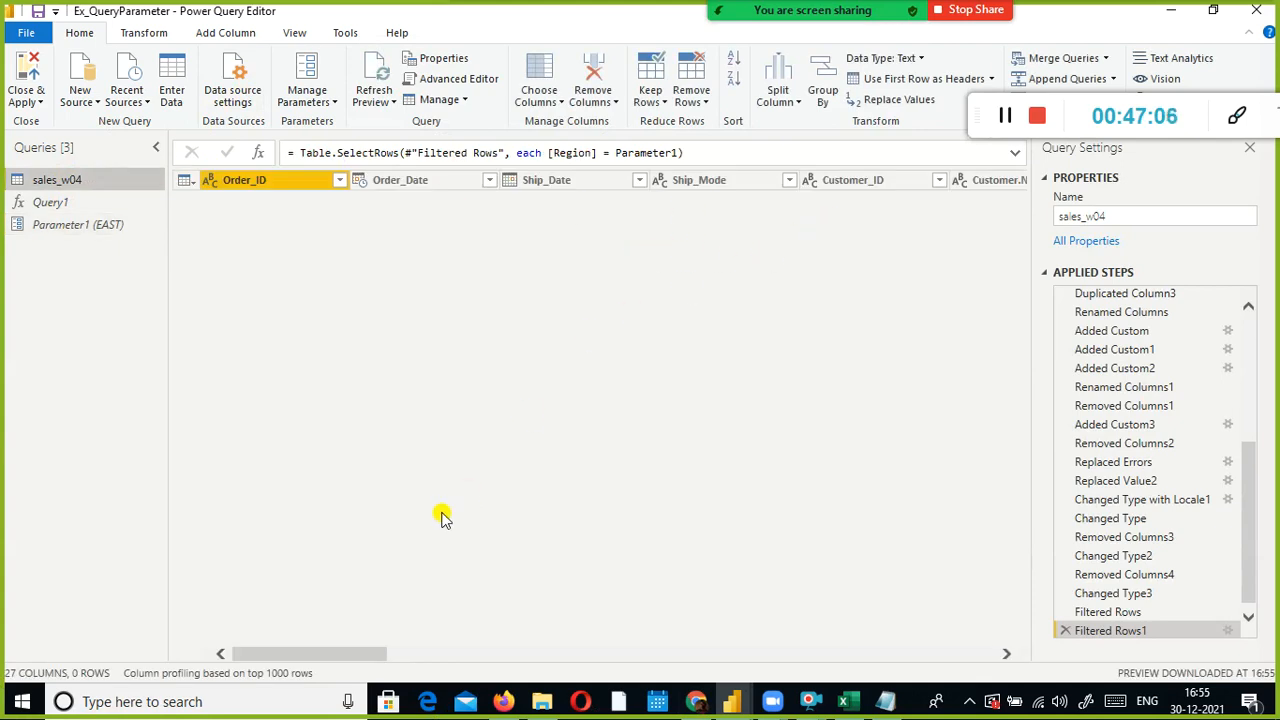
# Try again to delete the Query1 function and dismiss the message
pyautogui.click(62, 203)
pyautogui.rightClick(60, 203)
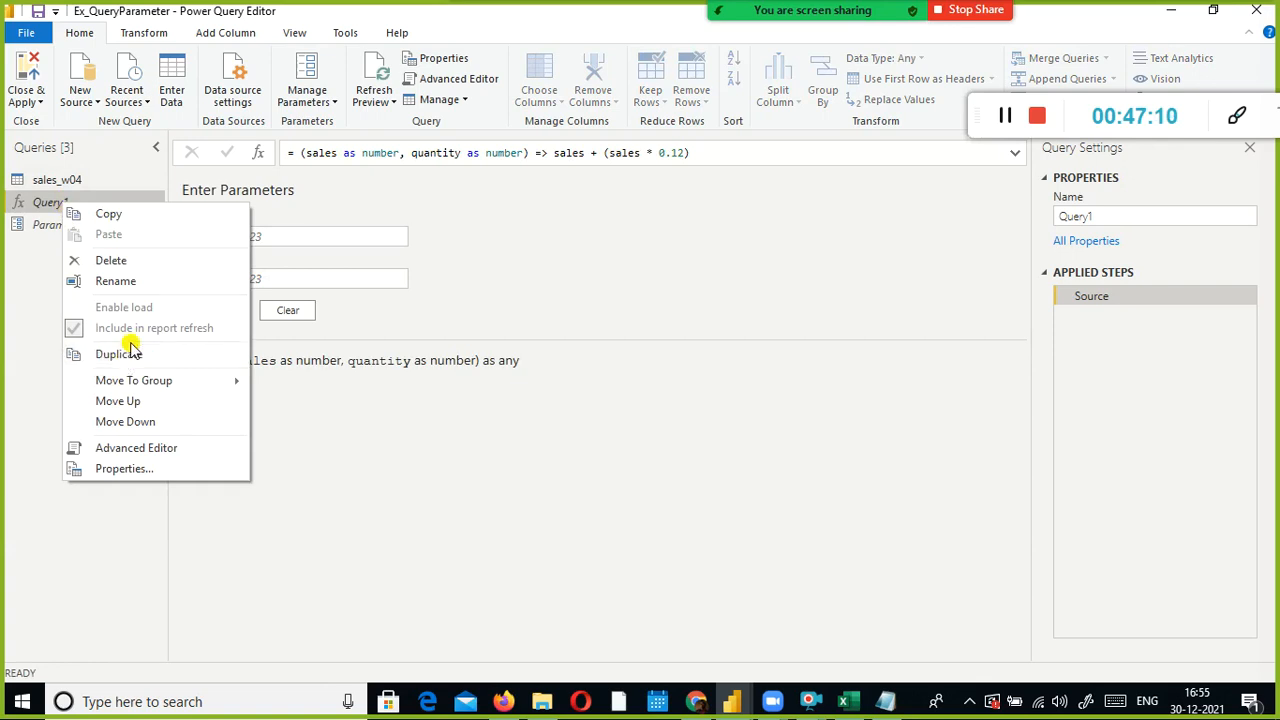
pyautogui.click(138, 260)
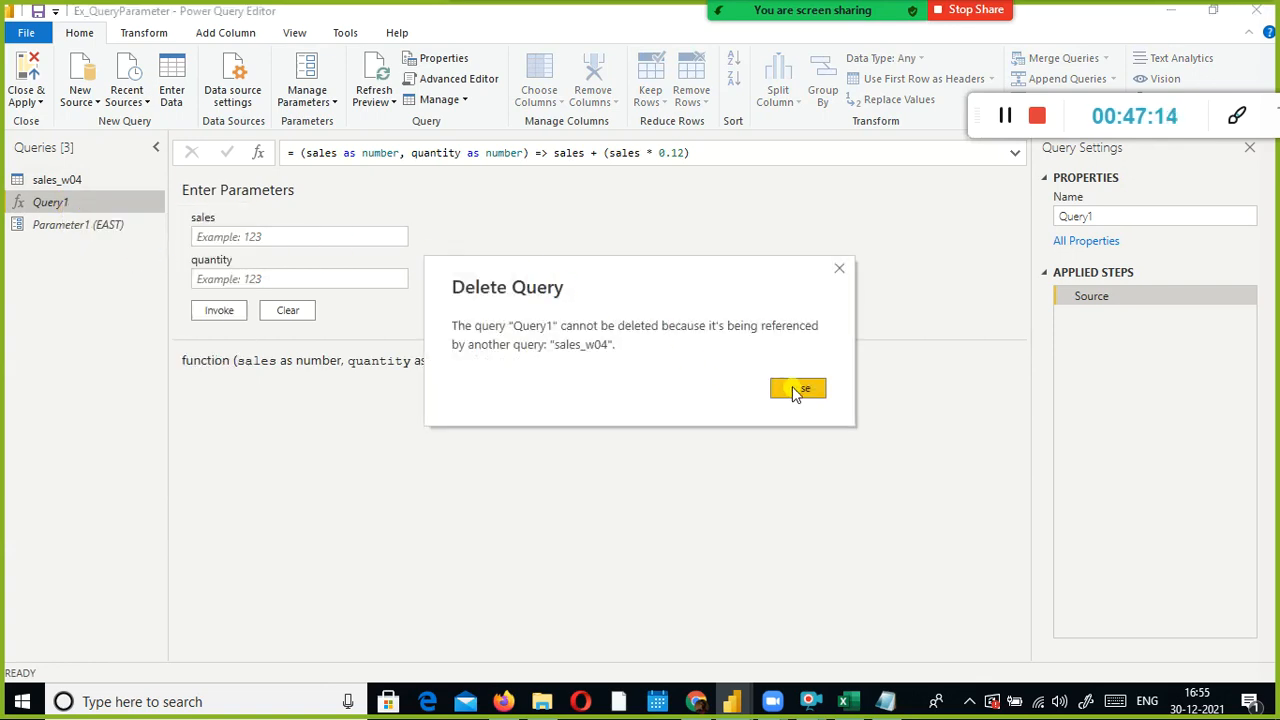
pyautogui.click(797, 390)
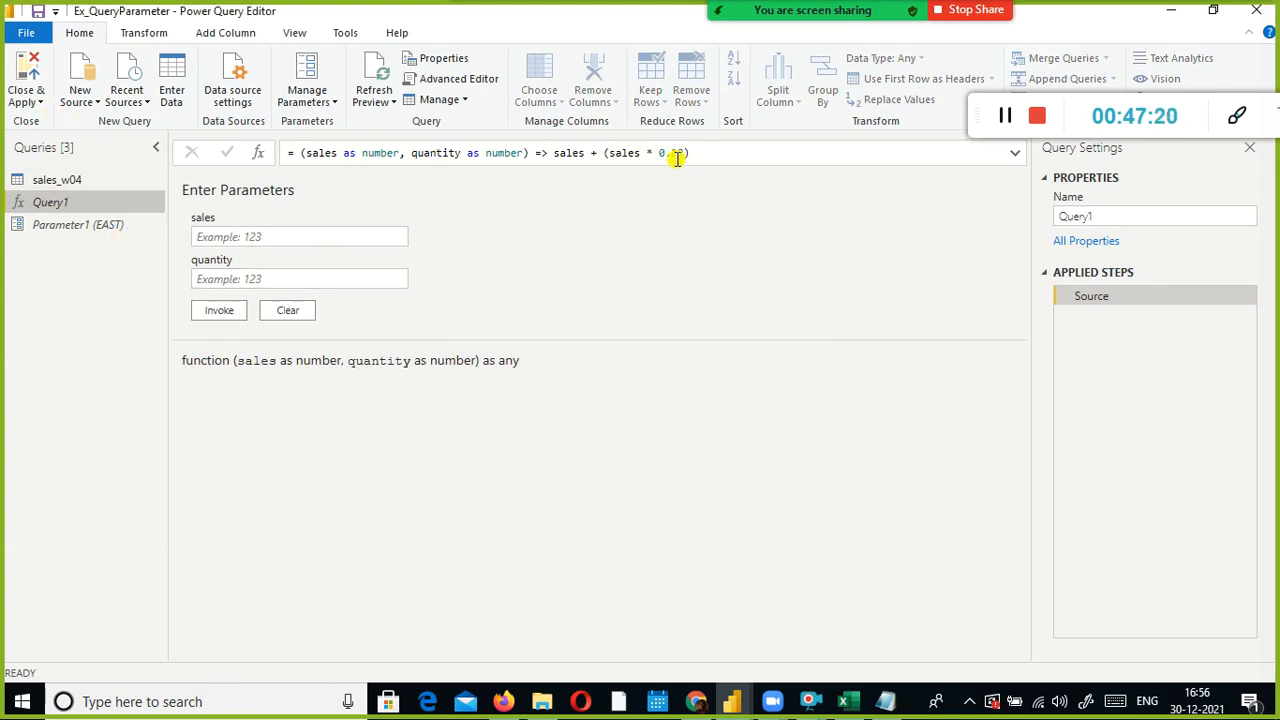
# Review the applied steps of sales_w04 and locate its Region column
pyautogui.click(70, 179)
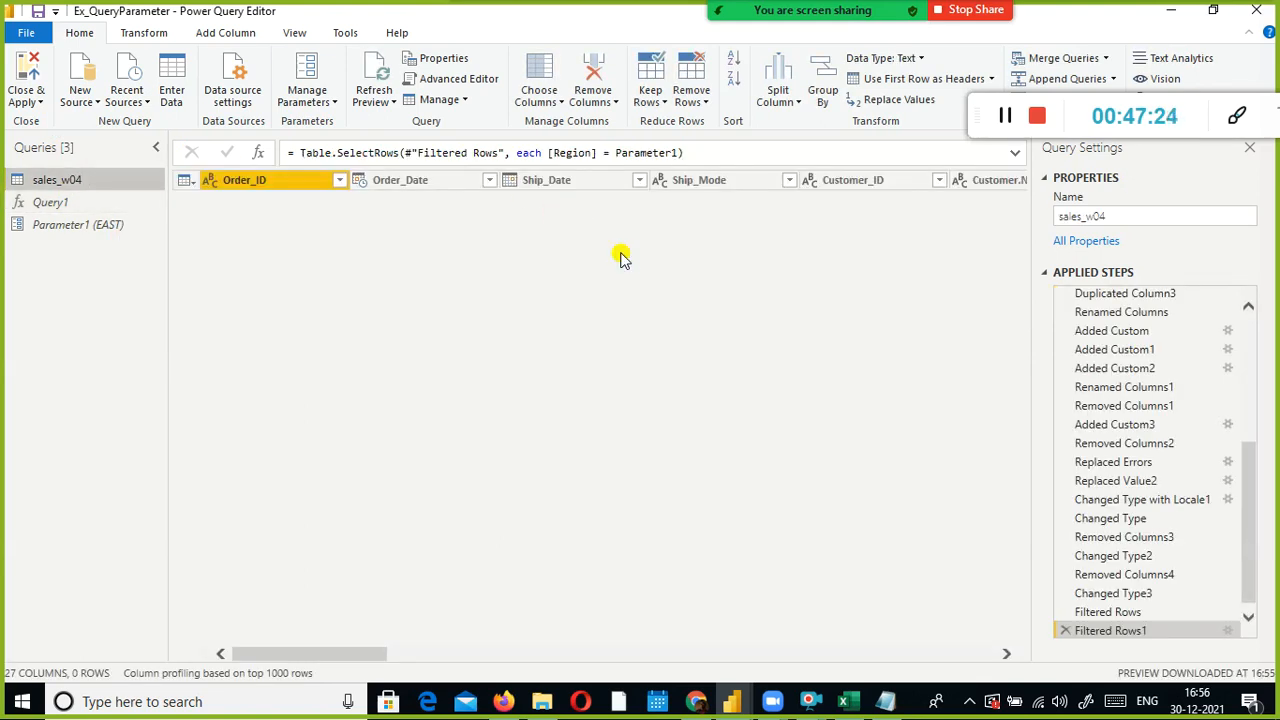
pyautogui.click(1189, 483)
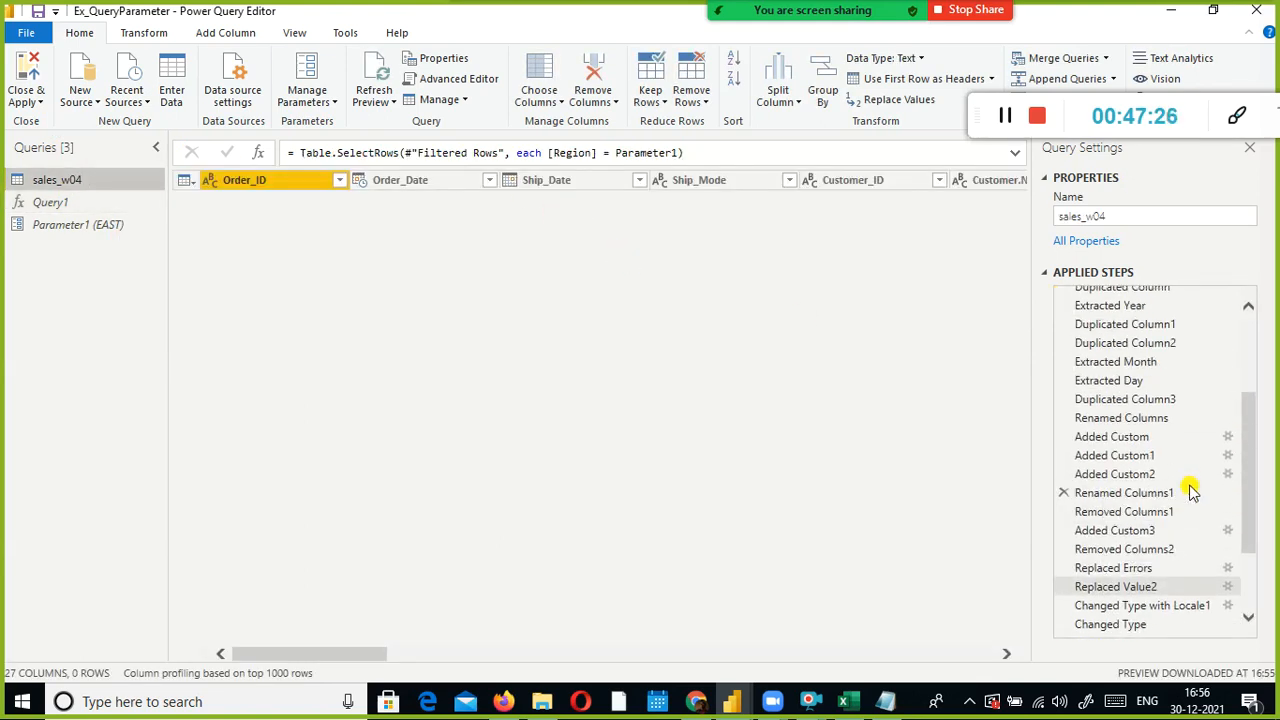
pyautogui.scroll(2, 1186, 486)
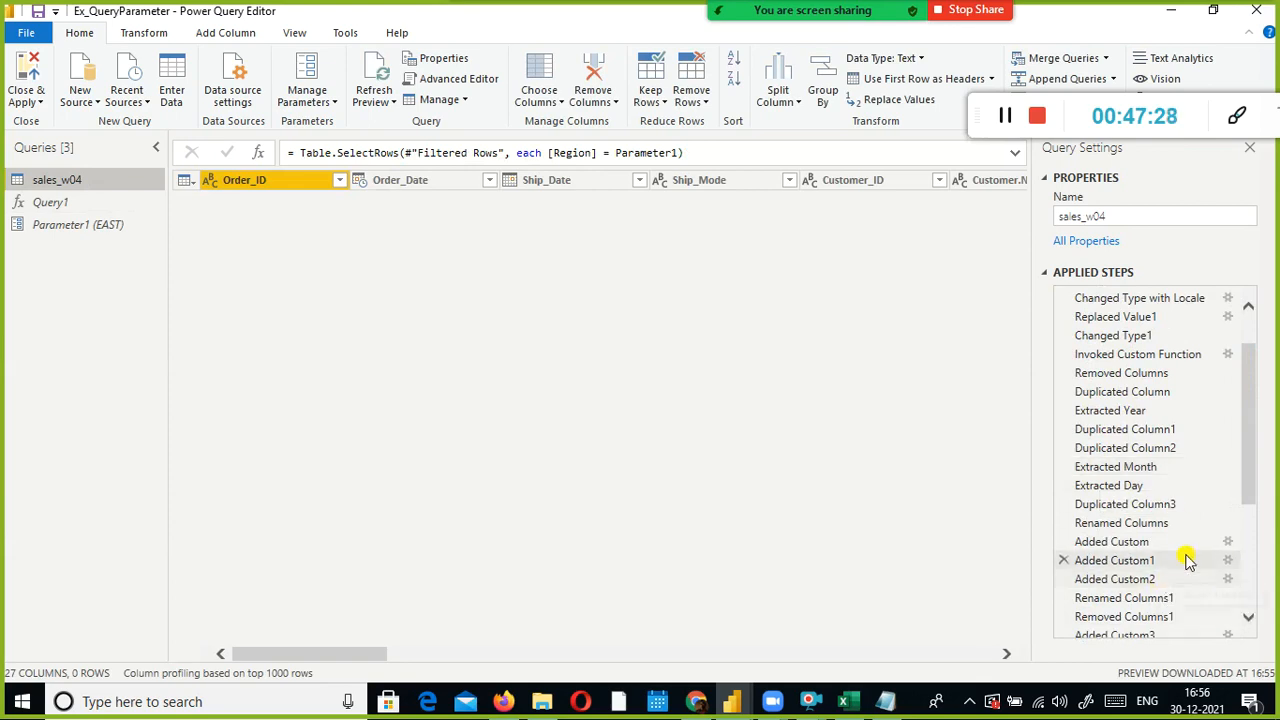
pyautogui.scroll(1, 1212, 494)
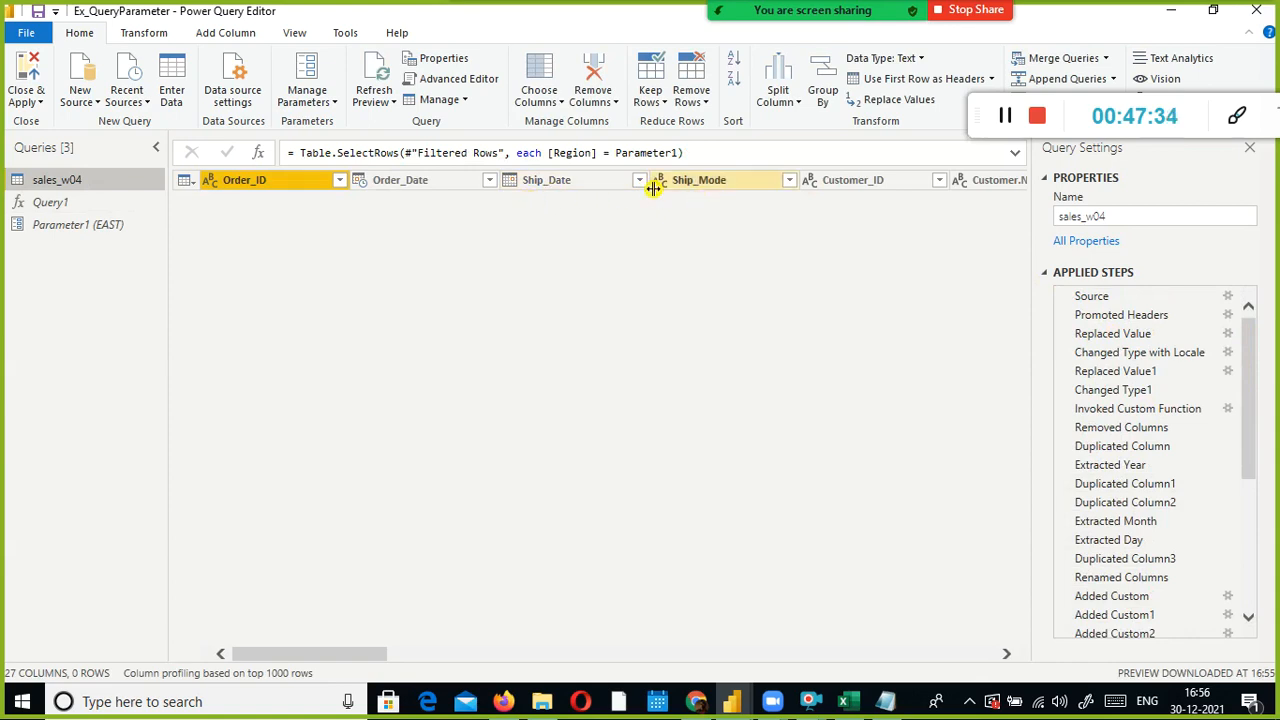
pyautogui.moveTo(278, 652); pyautogui.dragTo(505, 648)
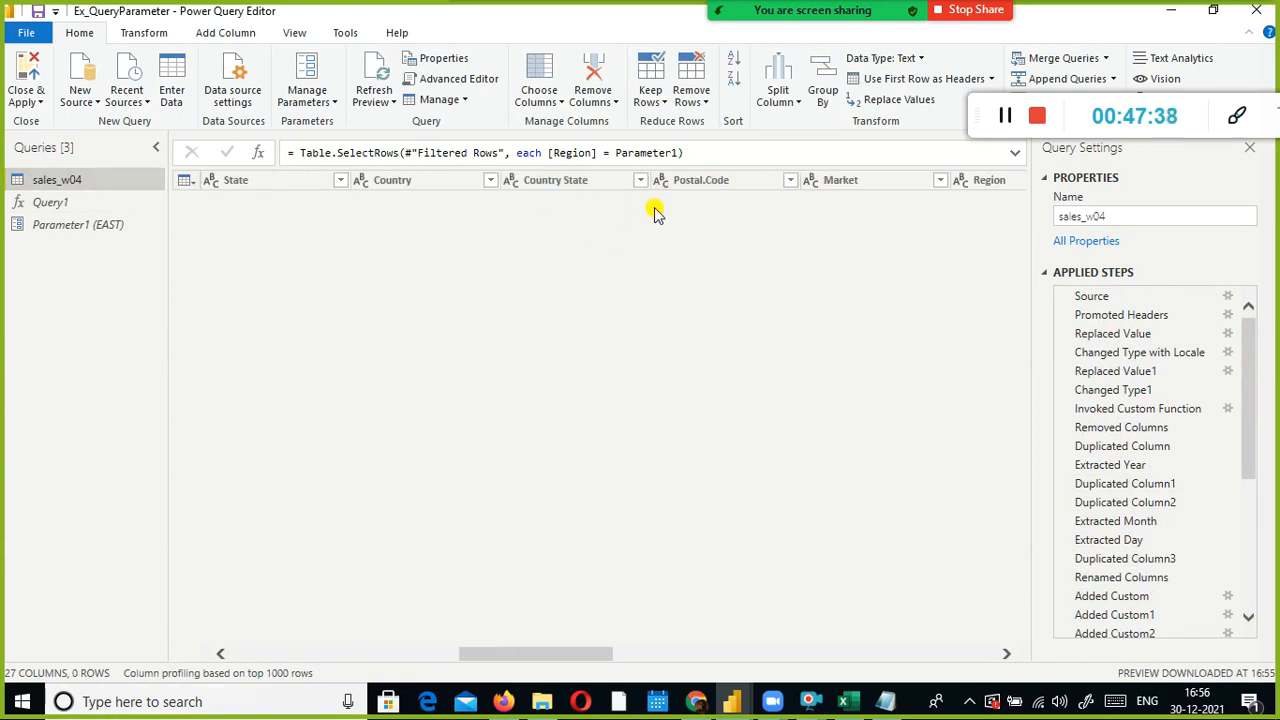
# Review the Query1 function formula and look across the columns of the filtered sales_w04 table
pyautogui.moveTo(496, 655); pyautogui.dragTo(663, 638)
pyautogui.click(84, 205)
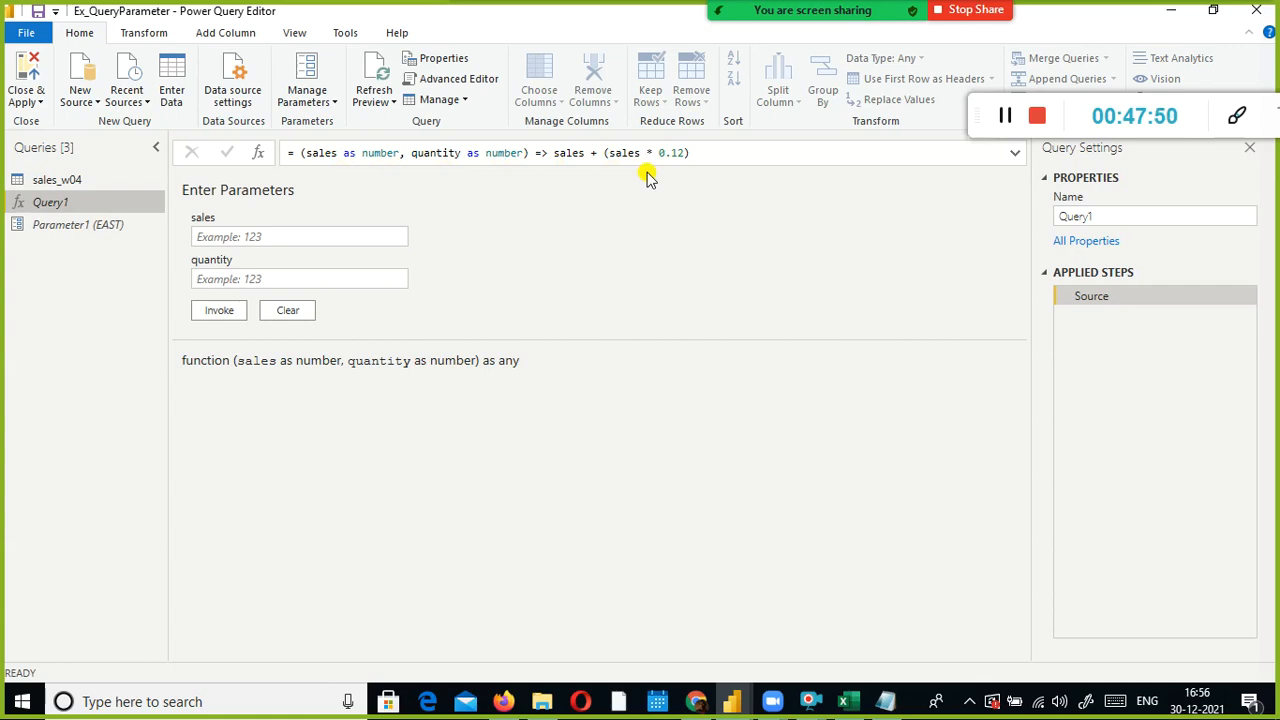
pyautogui.click(60, 182)
pyautogui.moveTo(354, 654); pyautogui.dragTo(1020, 617)
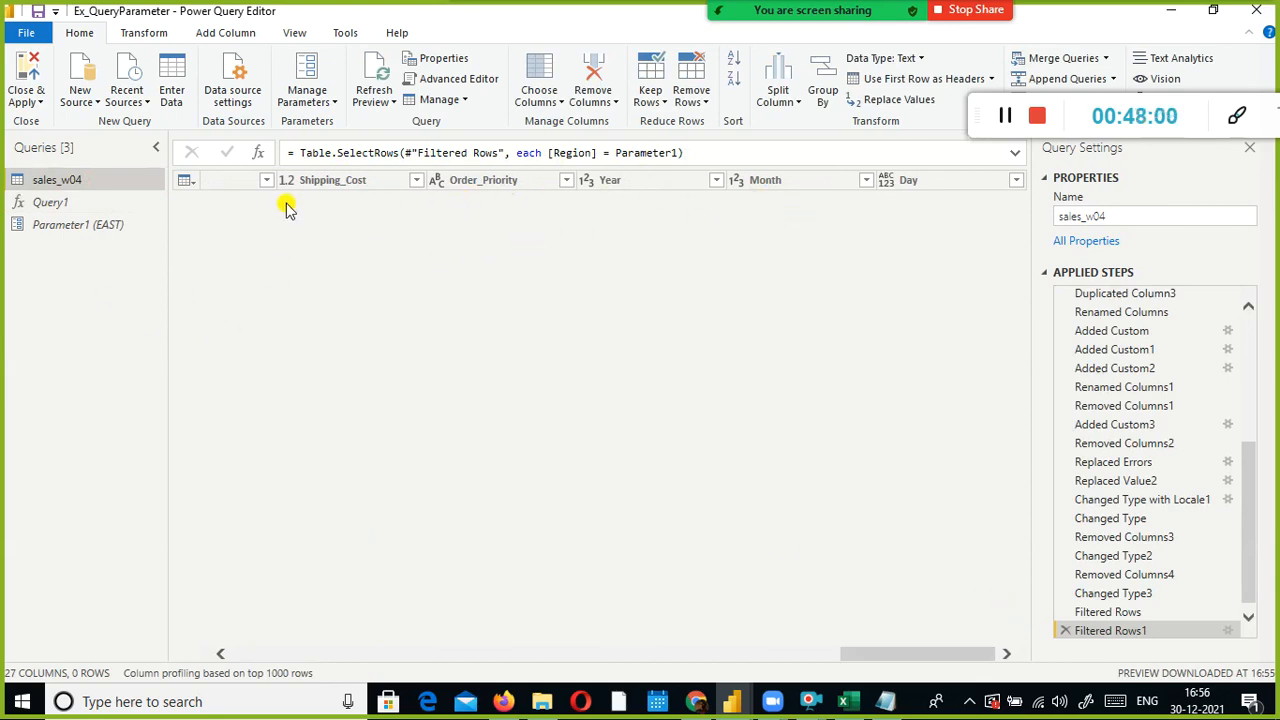
pyautogui.moveTo(863, 654); pyautogui.dragTo(694, 660)
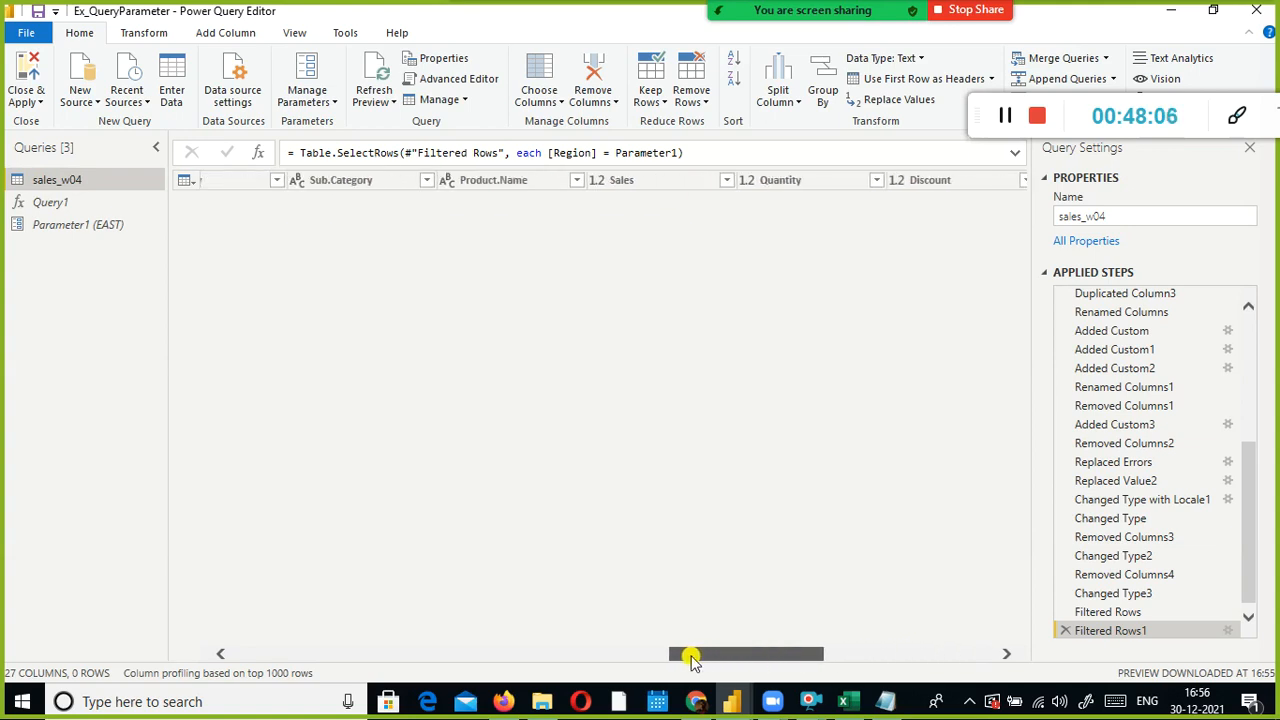
# Inspect the filter values of the Sales, Quantity and Discount columns in sales_w04
pyautogui.click(908, 188)
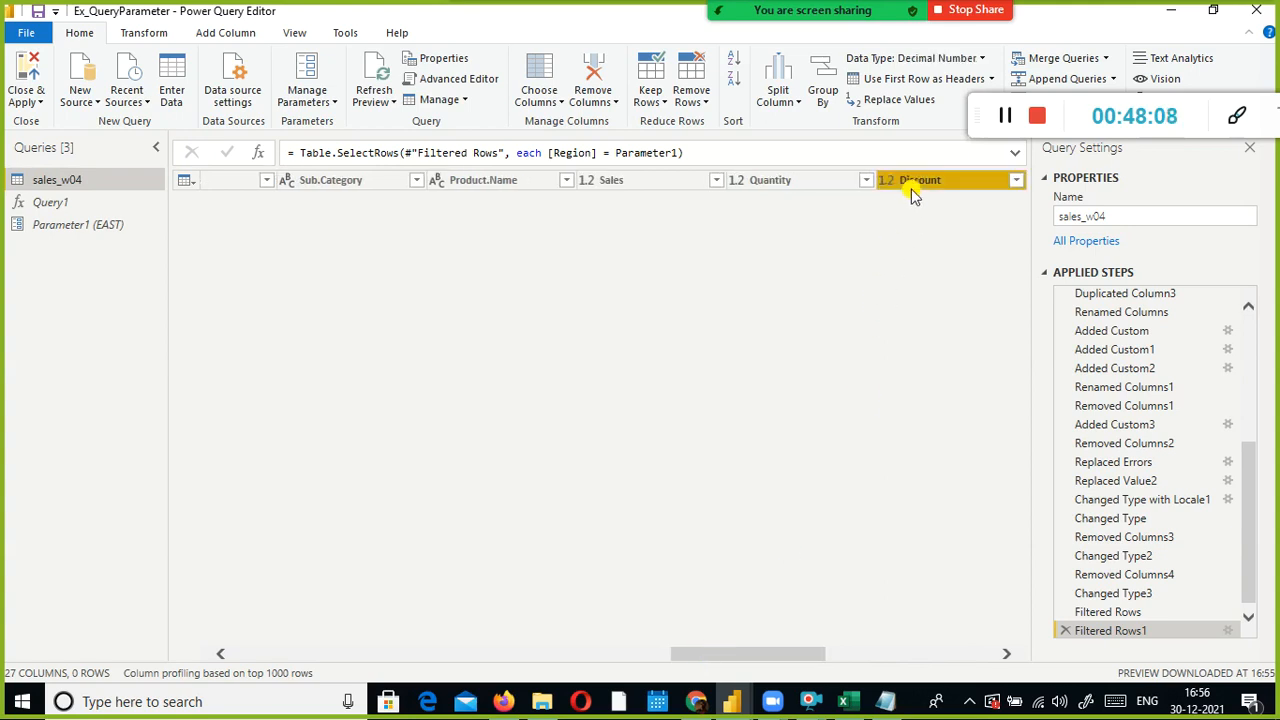
pyautogui.click(805, 190)
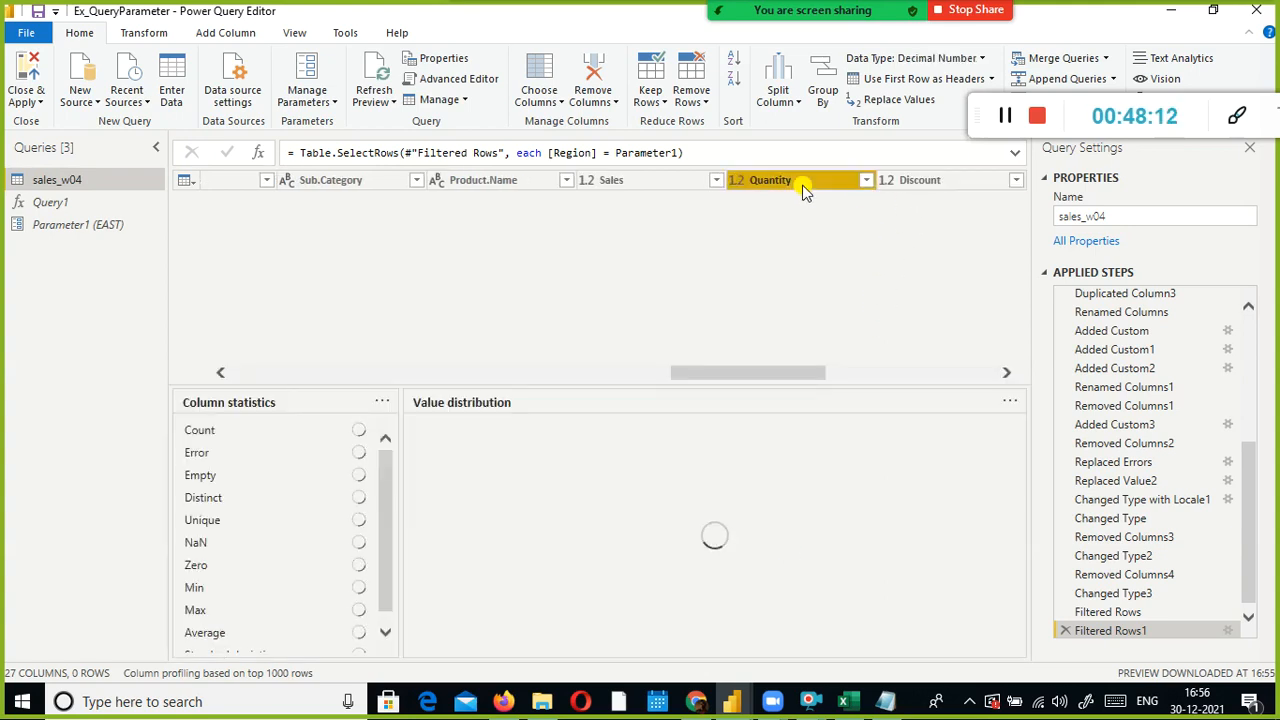
pyautogui.click(665, 180)
pyautogui.click(716, 180)
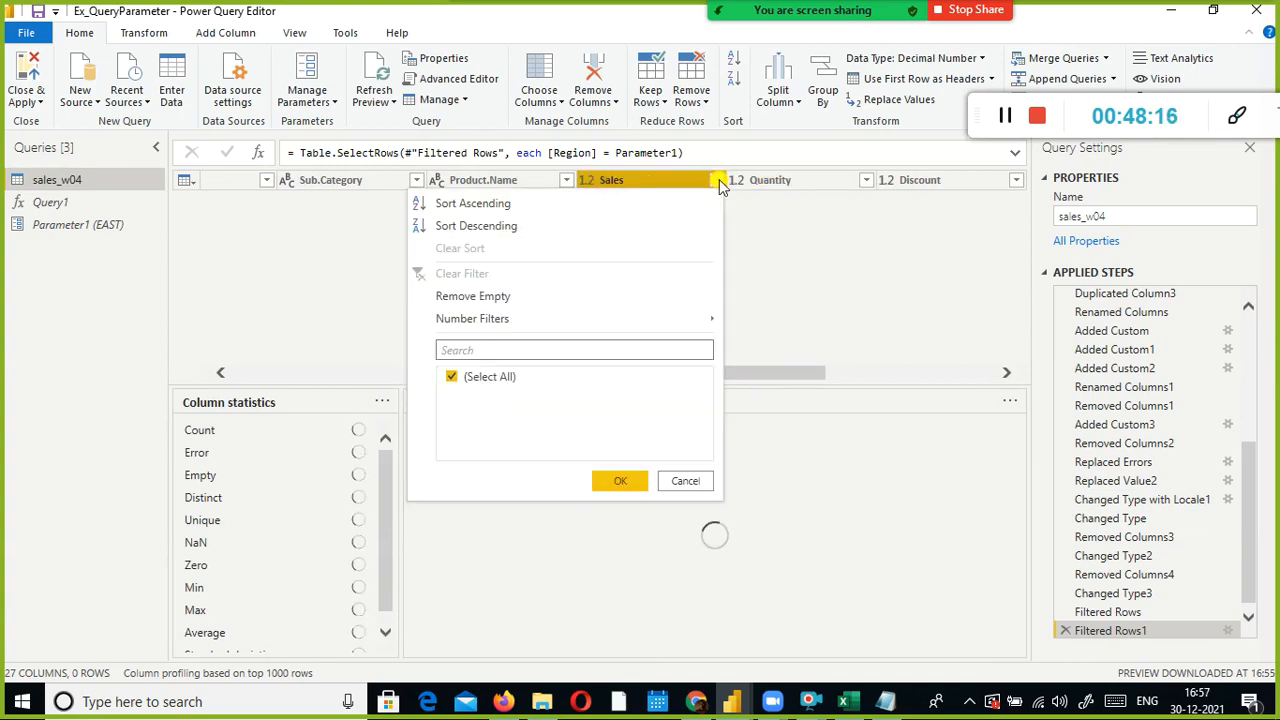
pyautogui.click(866, 180)
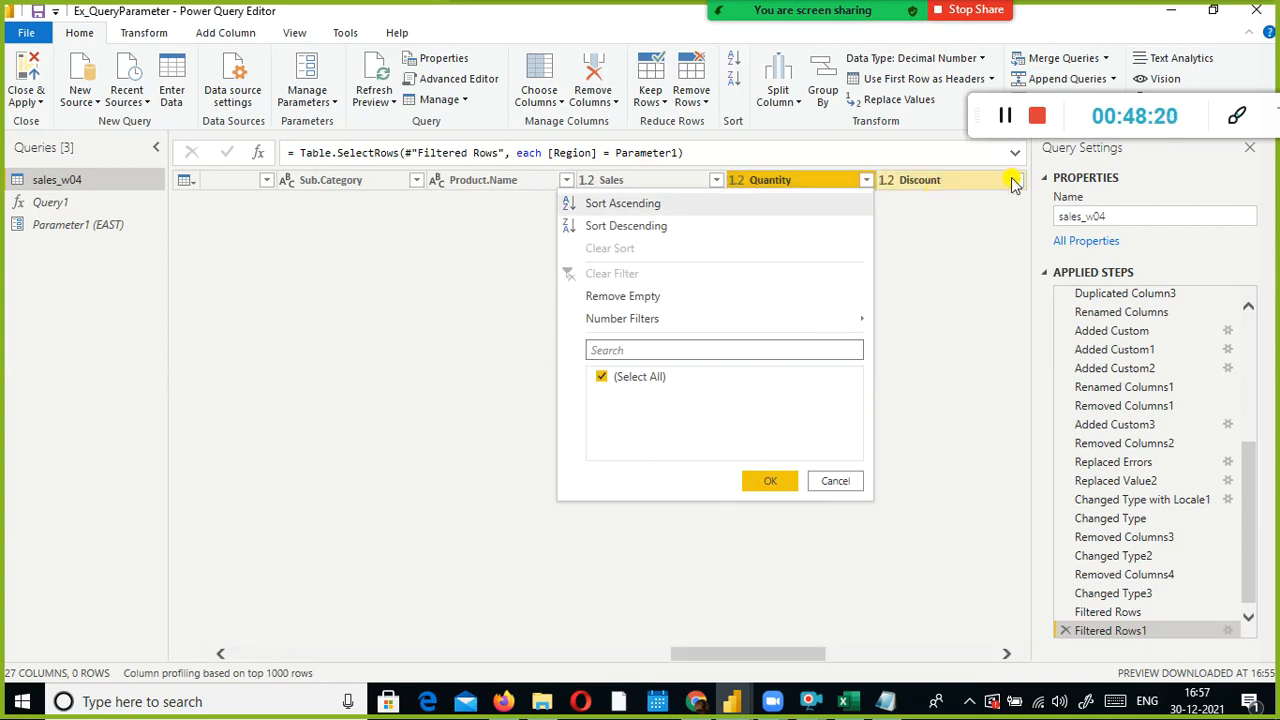
pyautogui.click(1014, 181)
pyautogui.click(640, 585)
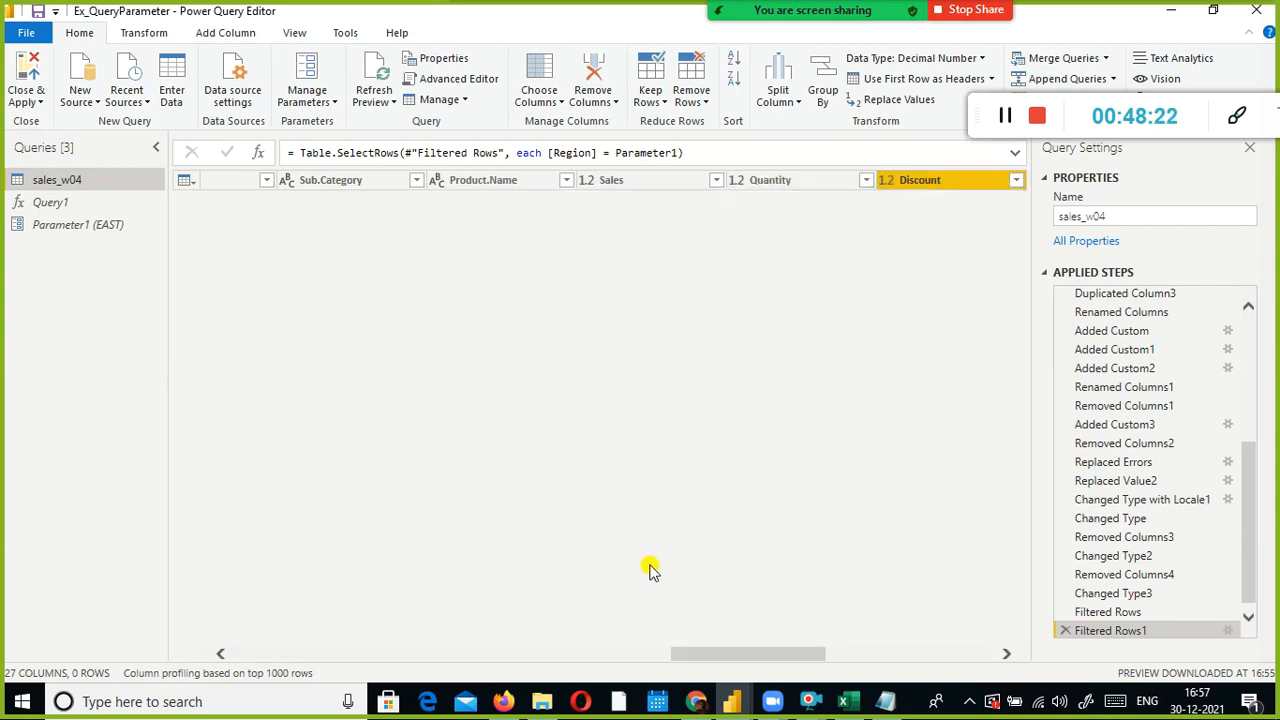
# Check the filter values available for the Region and Market columns in sales_w04
pyautogui.moveTo(735, 655); pyautogui.dragTo(601, 660)
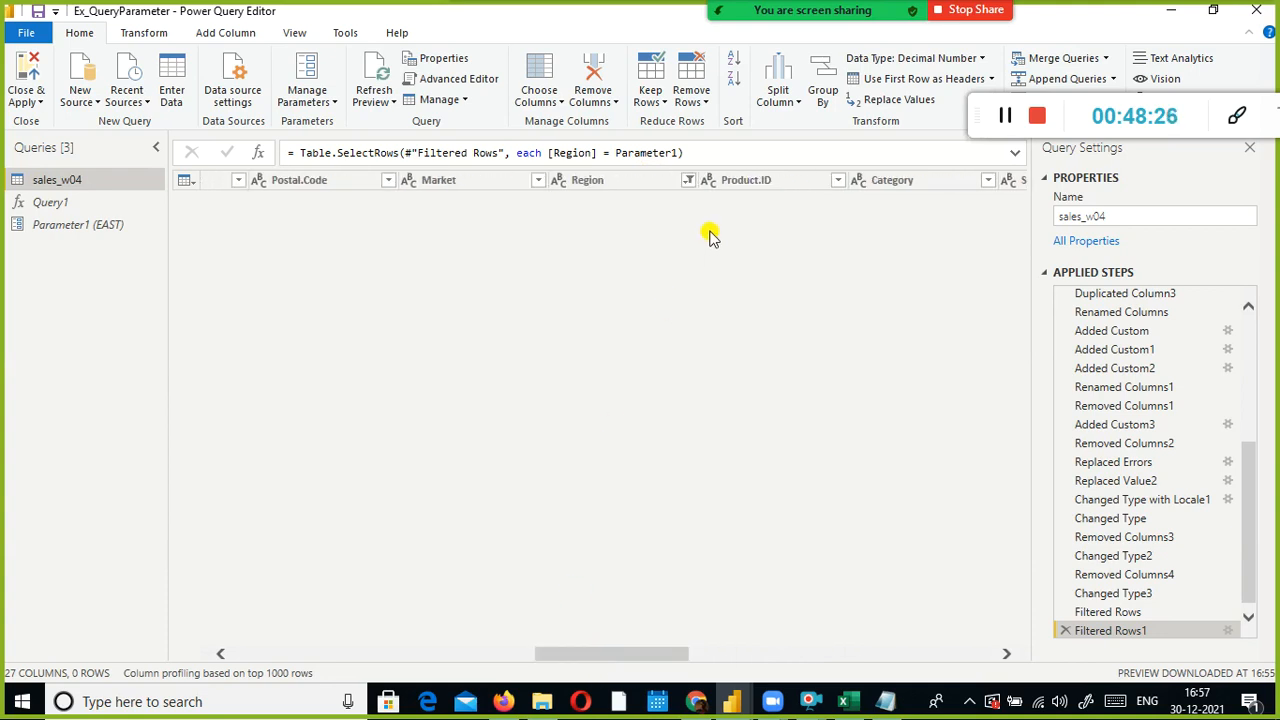
pyautogui.click(689, 181)
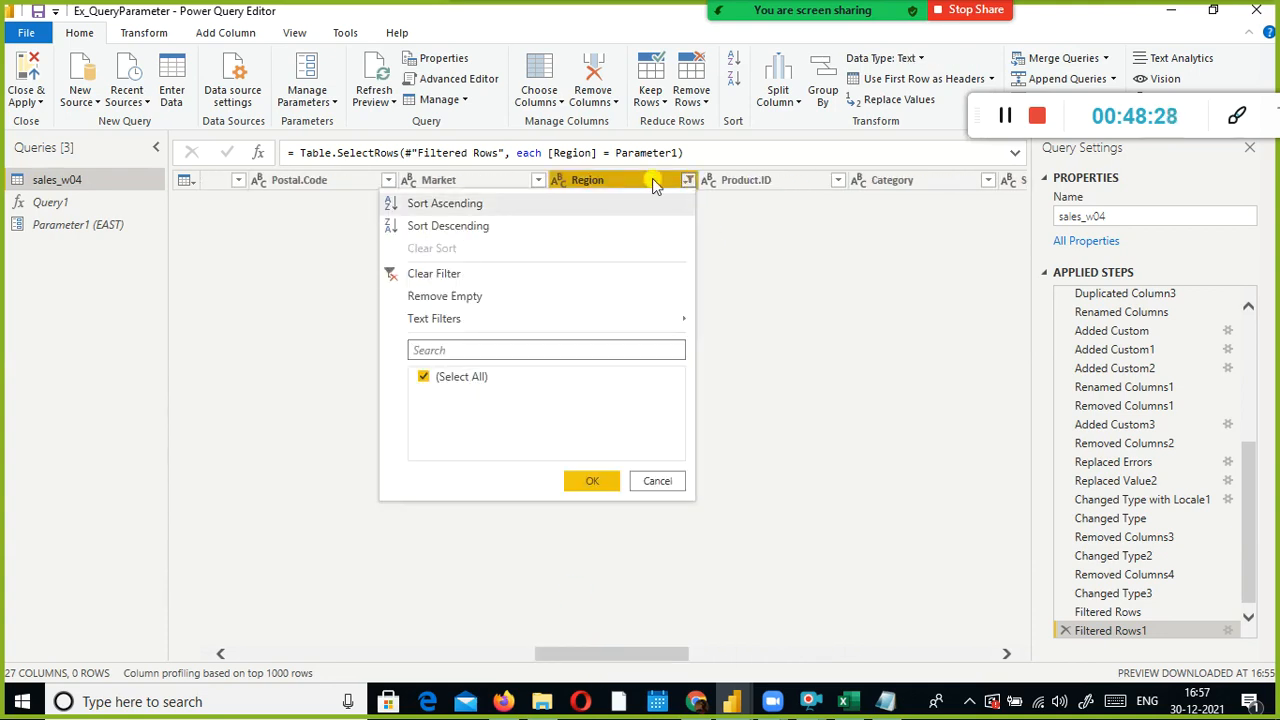
pyautogui.click(537, 181)
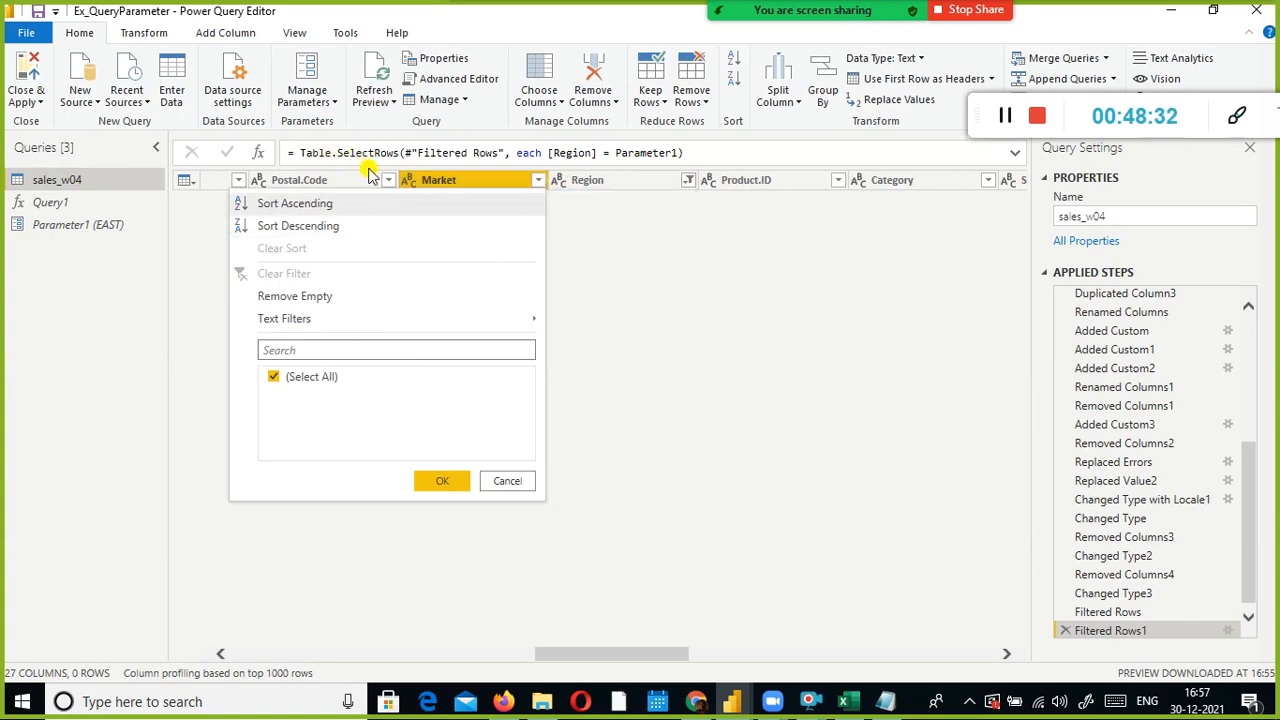
pyautogui.click(563, 534)
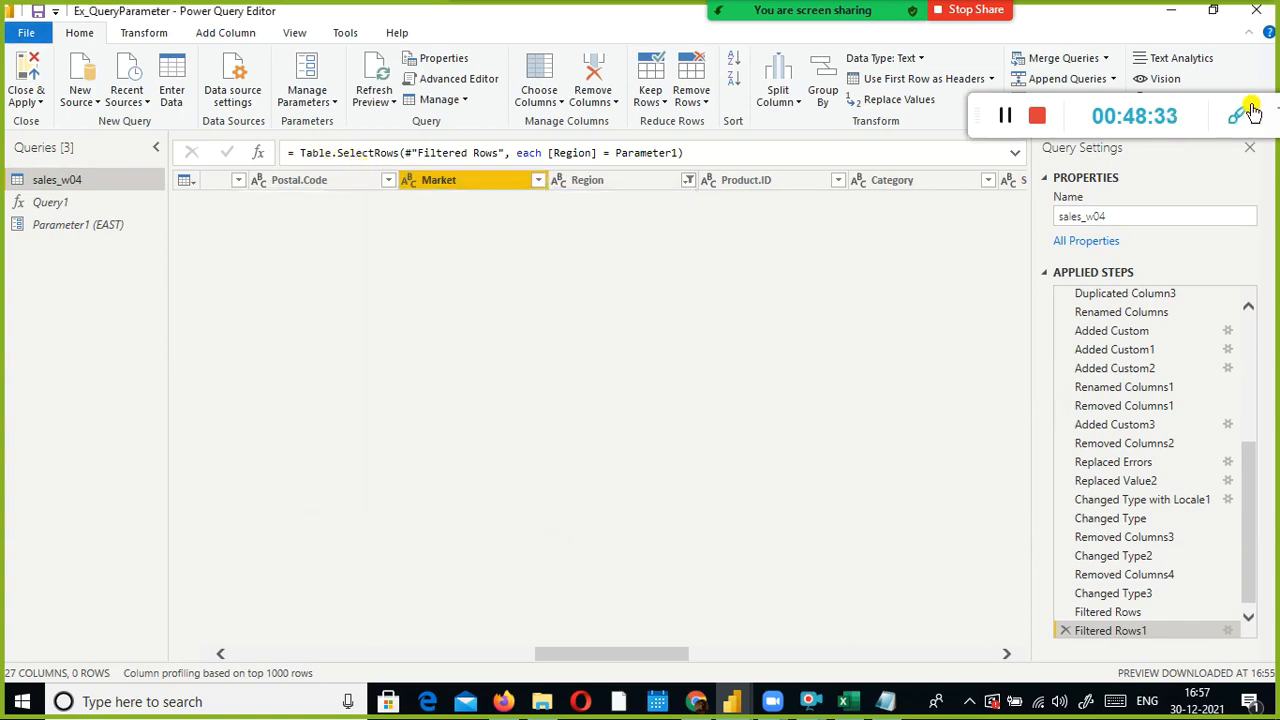
# Close the query settings and the Power Query Editor without applying the changes, glancing at the sales_w04.csv source in Excel
pyautogui.click(1249, 148)
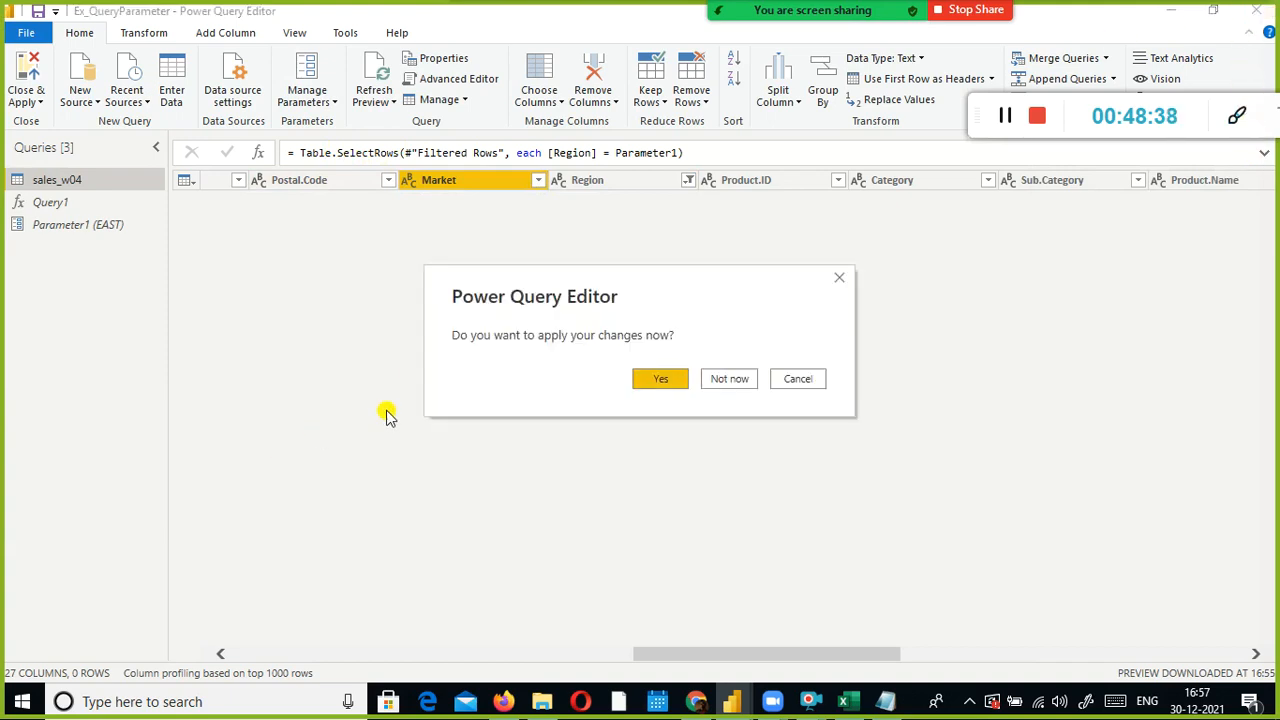
pyautogui.click(727, 383)
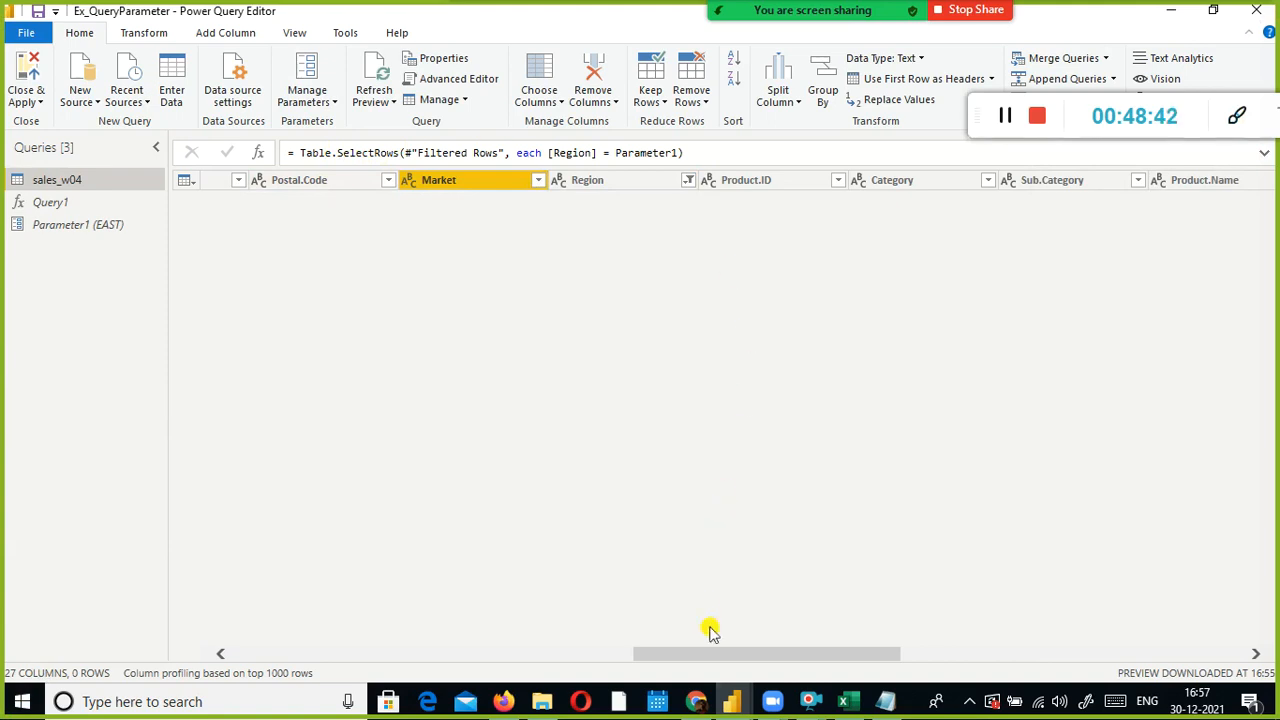
pyautogui.click(731, 702)
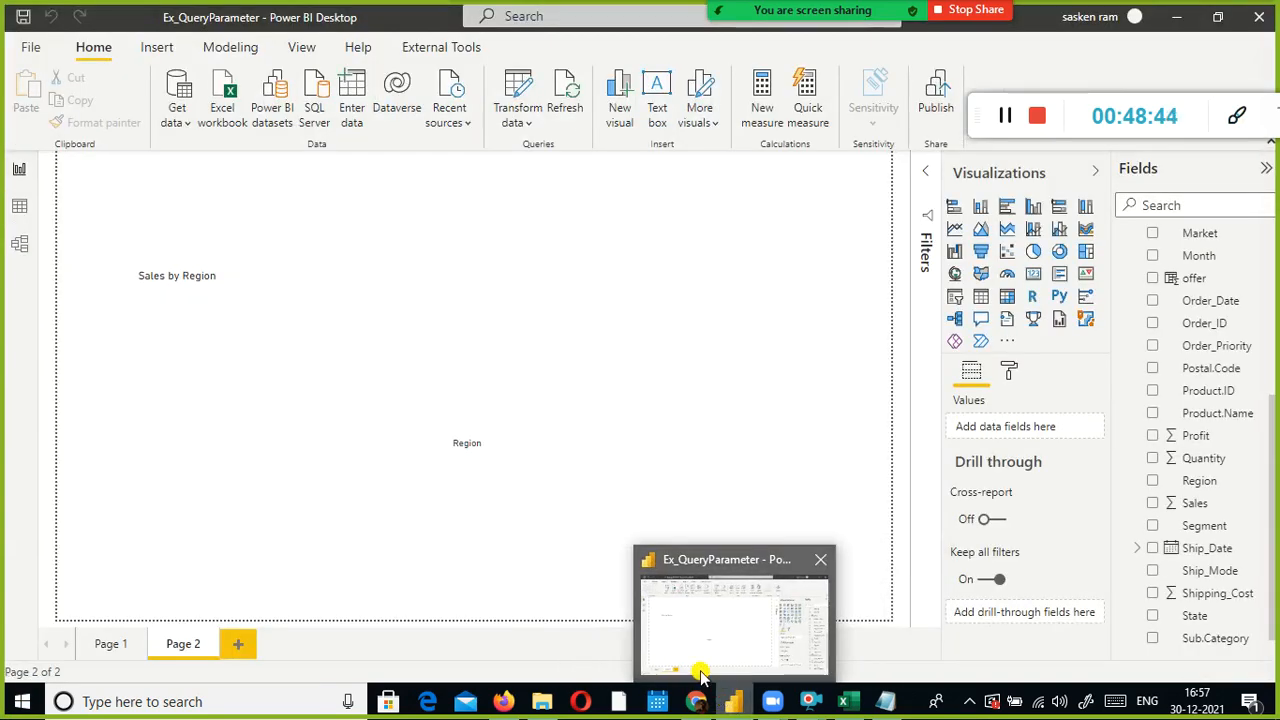
pyautogui.hotkey('alt', 'Tab')
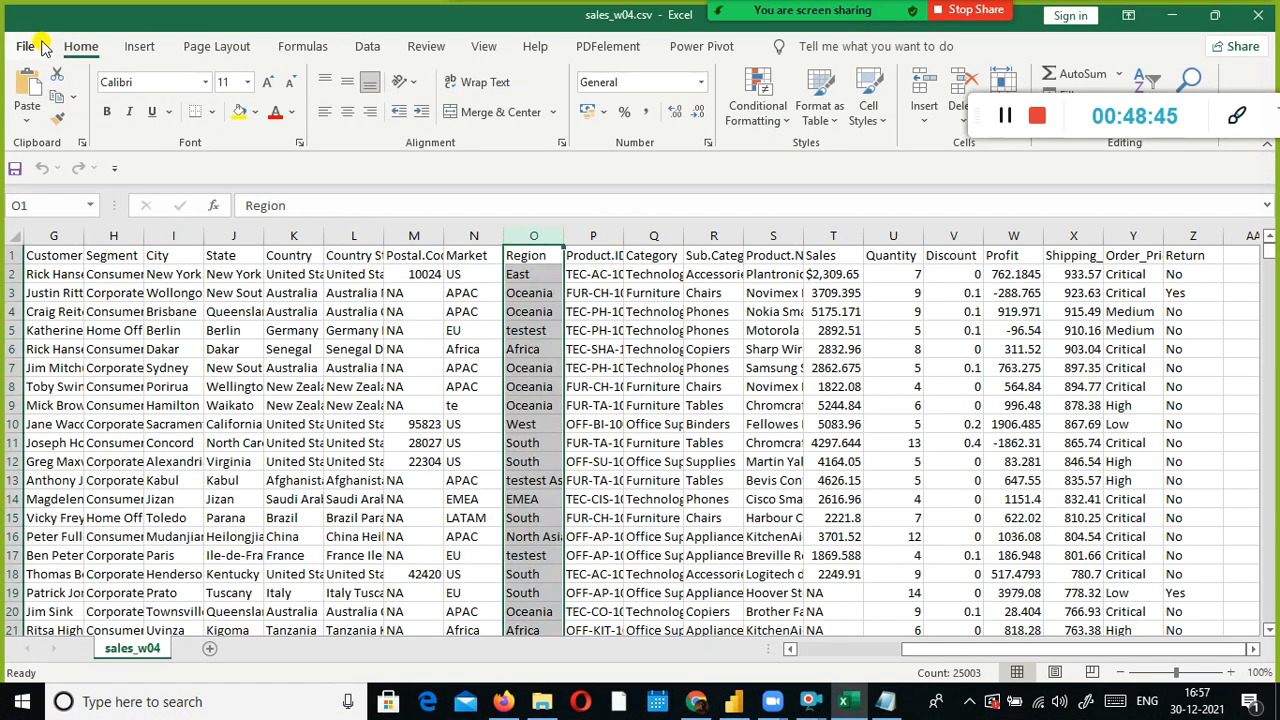
pyautogui.hotkey('alt', 'Tab')
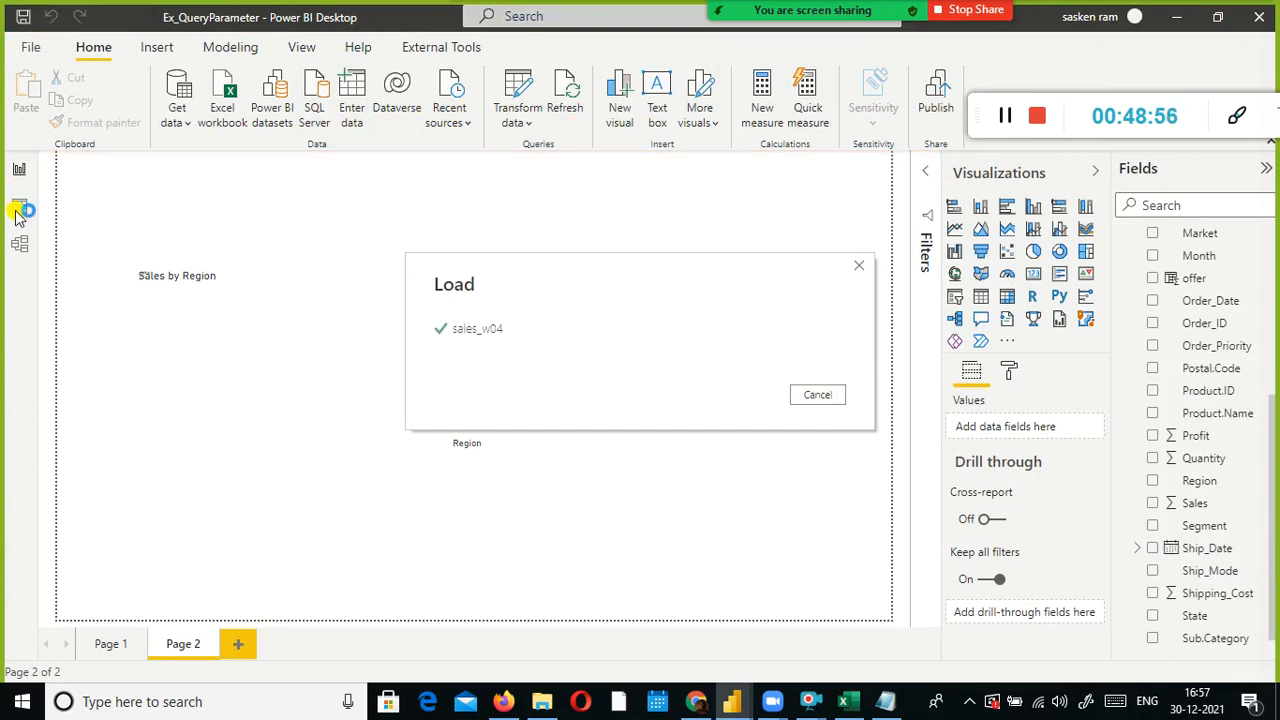
# Open the recent report whatifparam.pbix
pyautogui.click(38, 48)
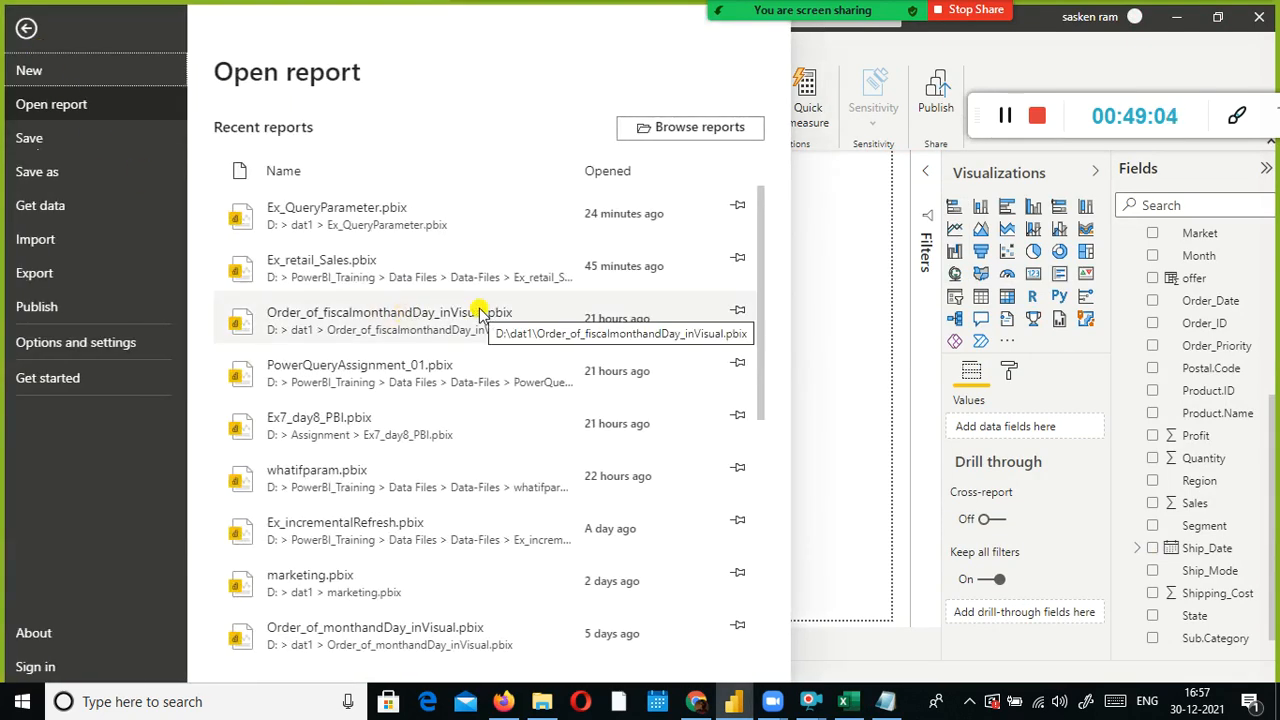
pyautogui.scroll(-5, 478, 316)
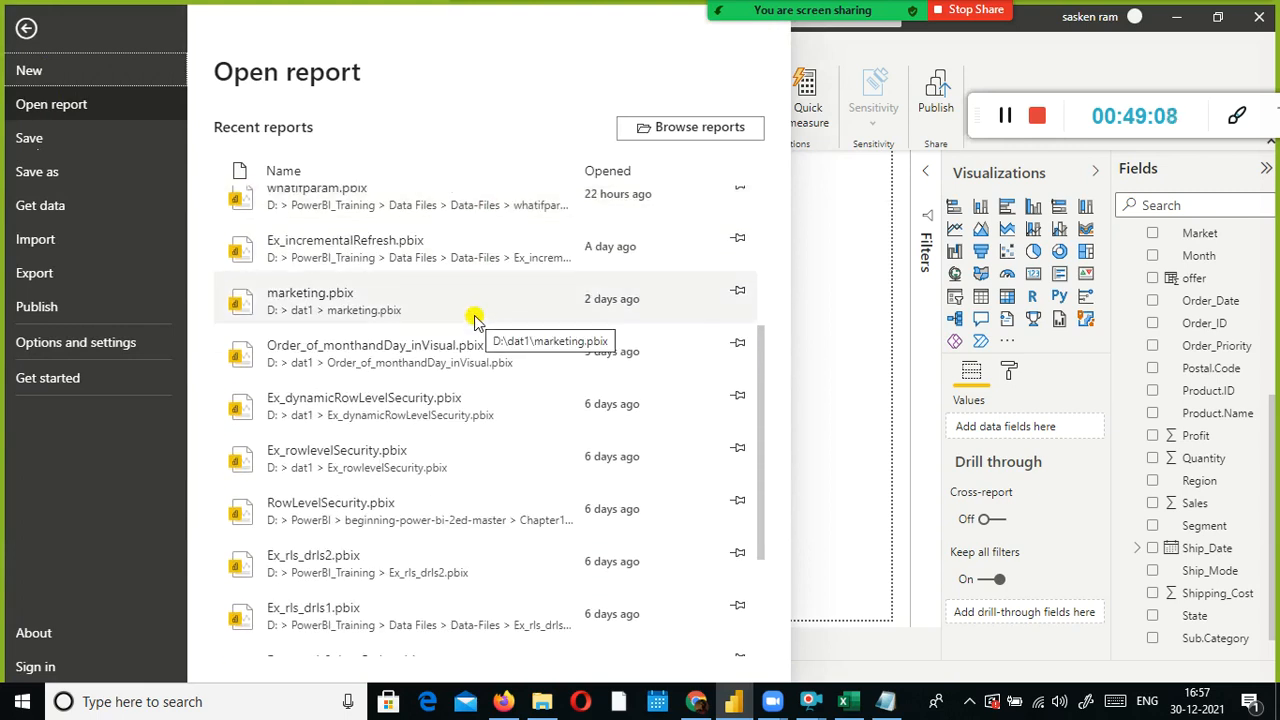
pyautogui.scroll(3, 429, 250)
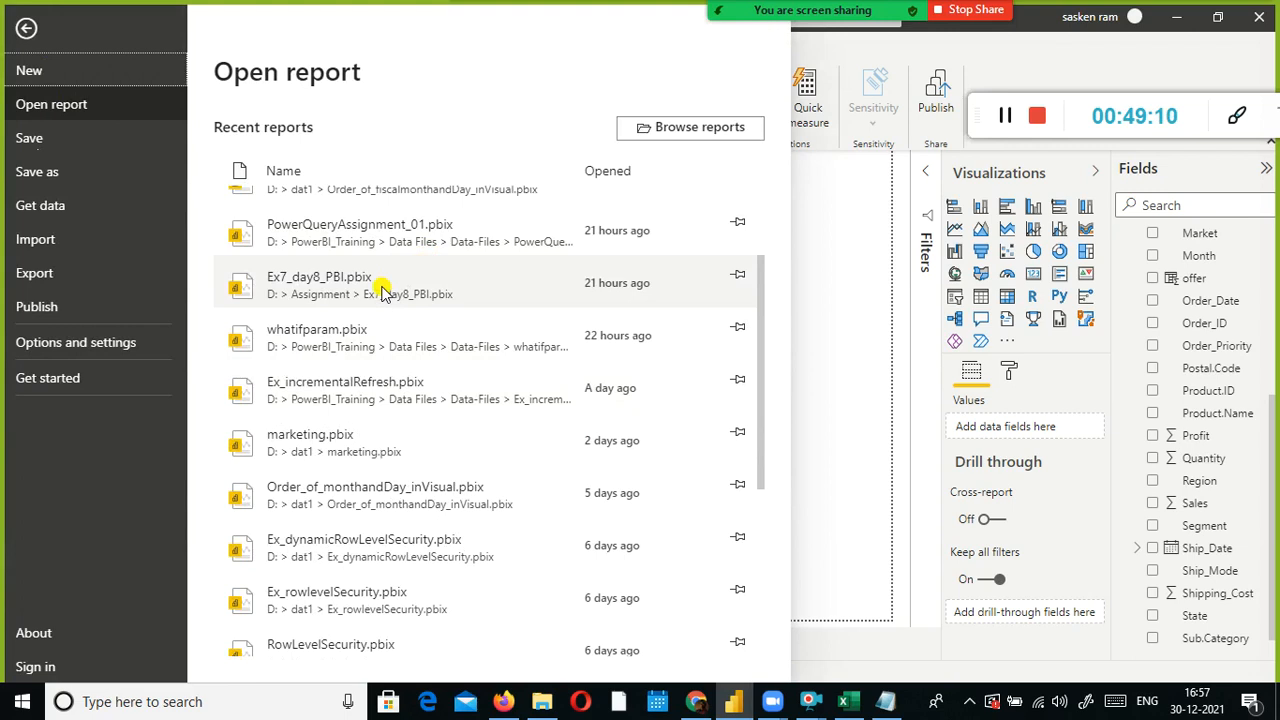
pyautogui.scroll(1, 380, 290)
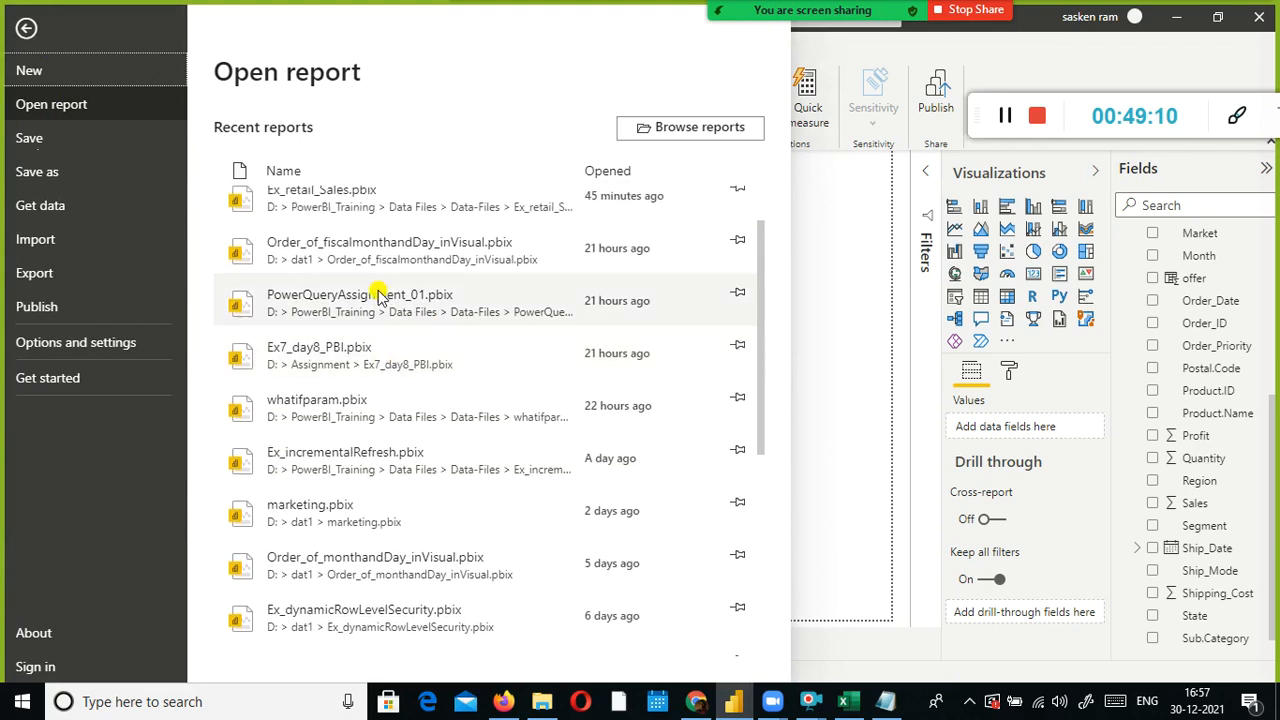
pyautogui.click(368, 399)
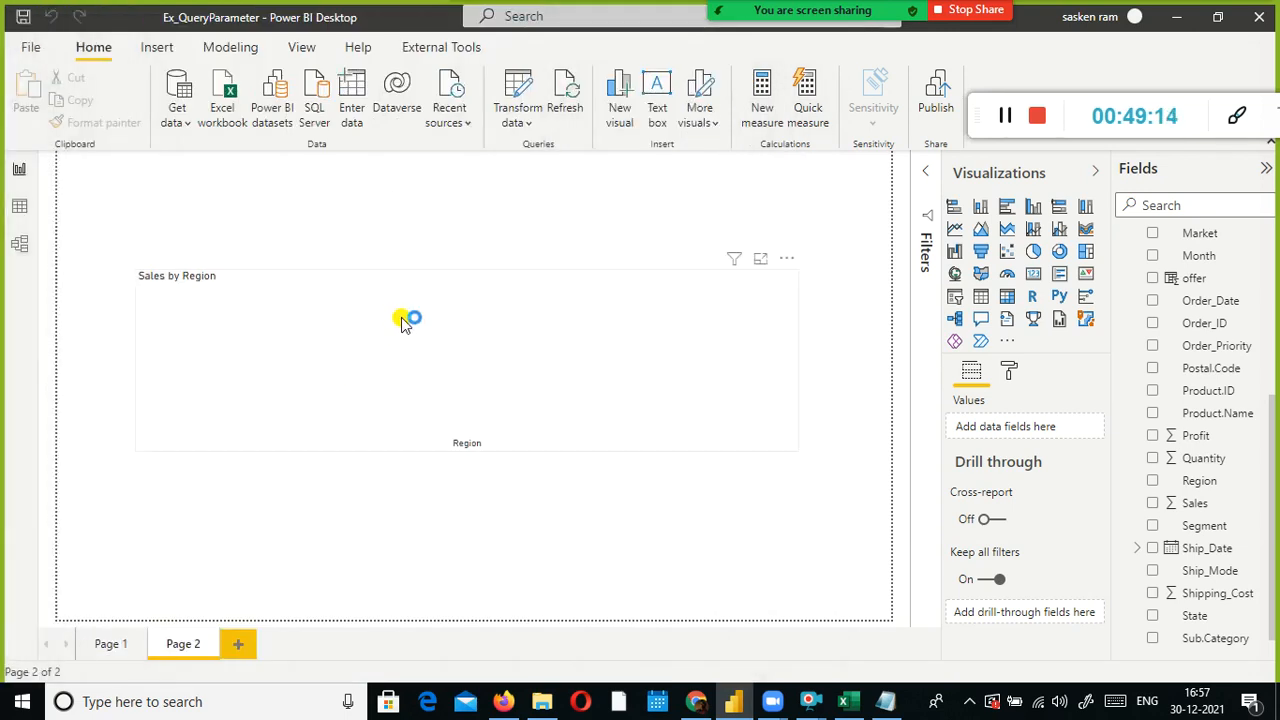
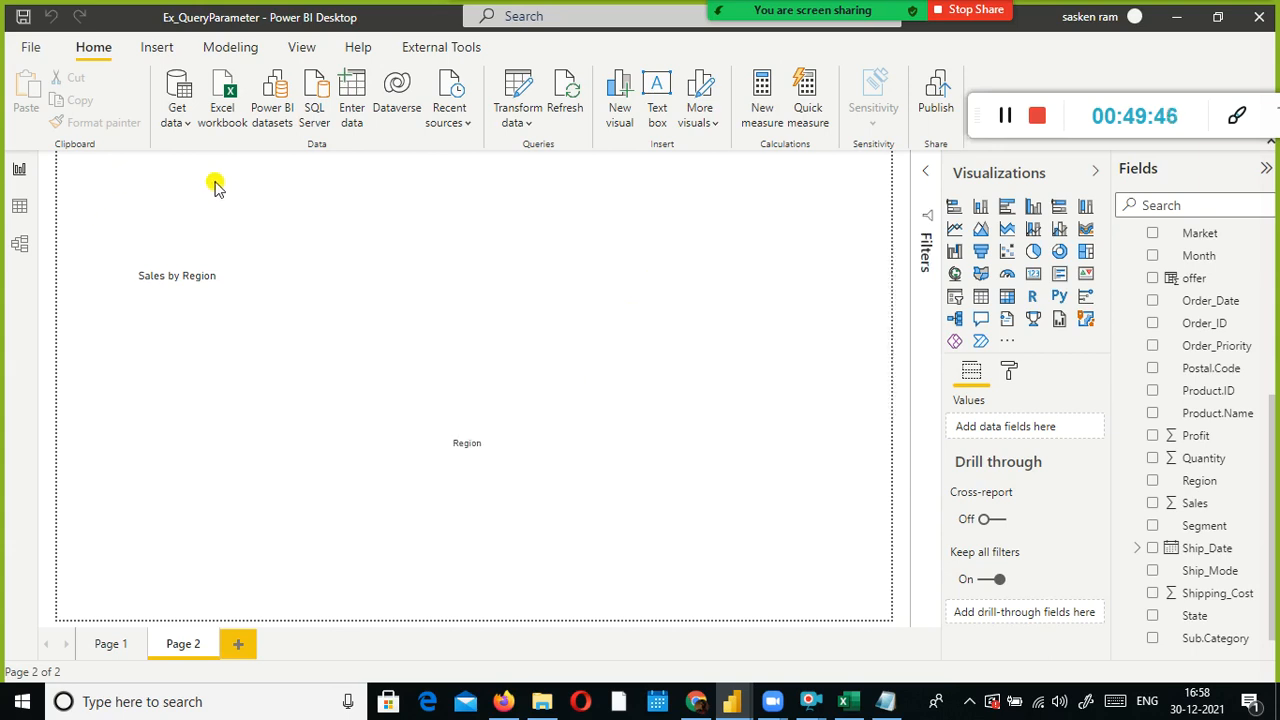
# Switch from the Ex_QueryParameter report to the whatifparam report window, dismissing the recent reports list
pyautogui.moveTo(1273, 449); pyautogui.dragTo(1277, 415)
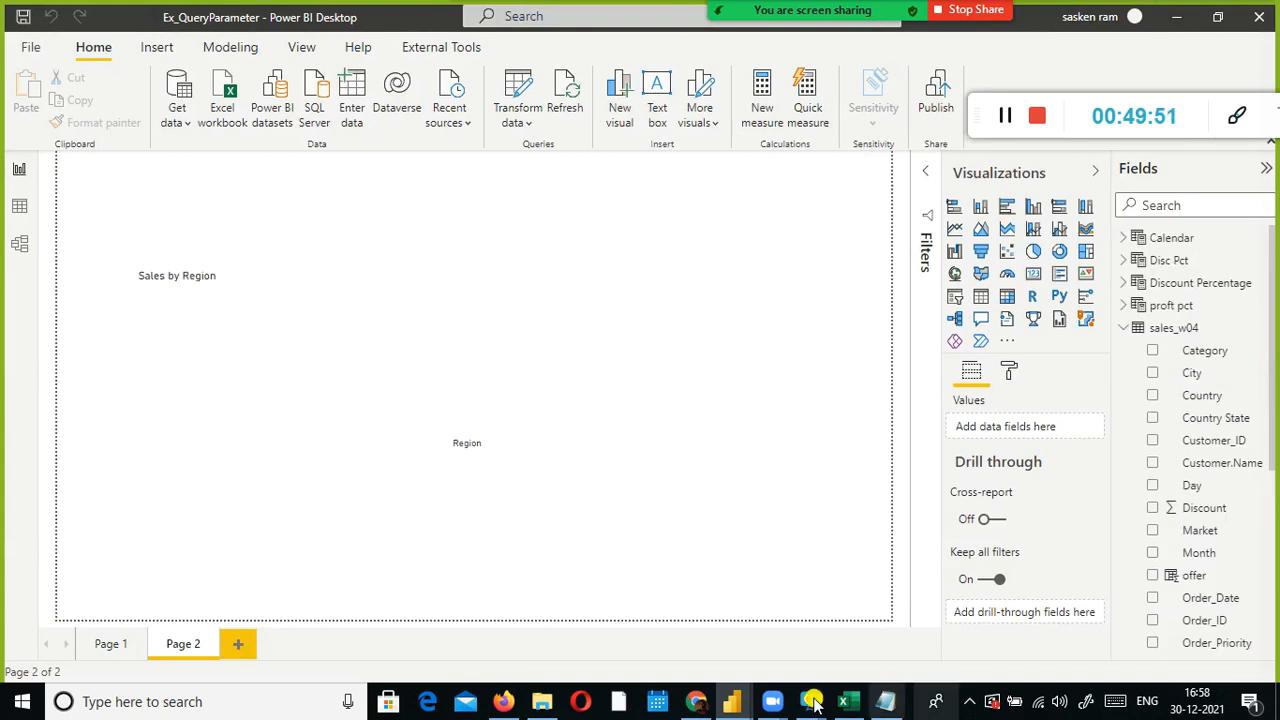
pyautogui.moveTo(735, 700)
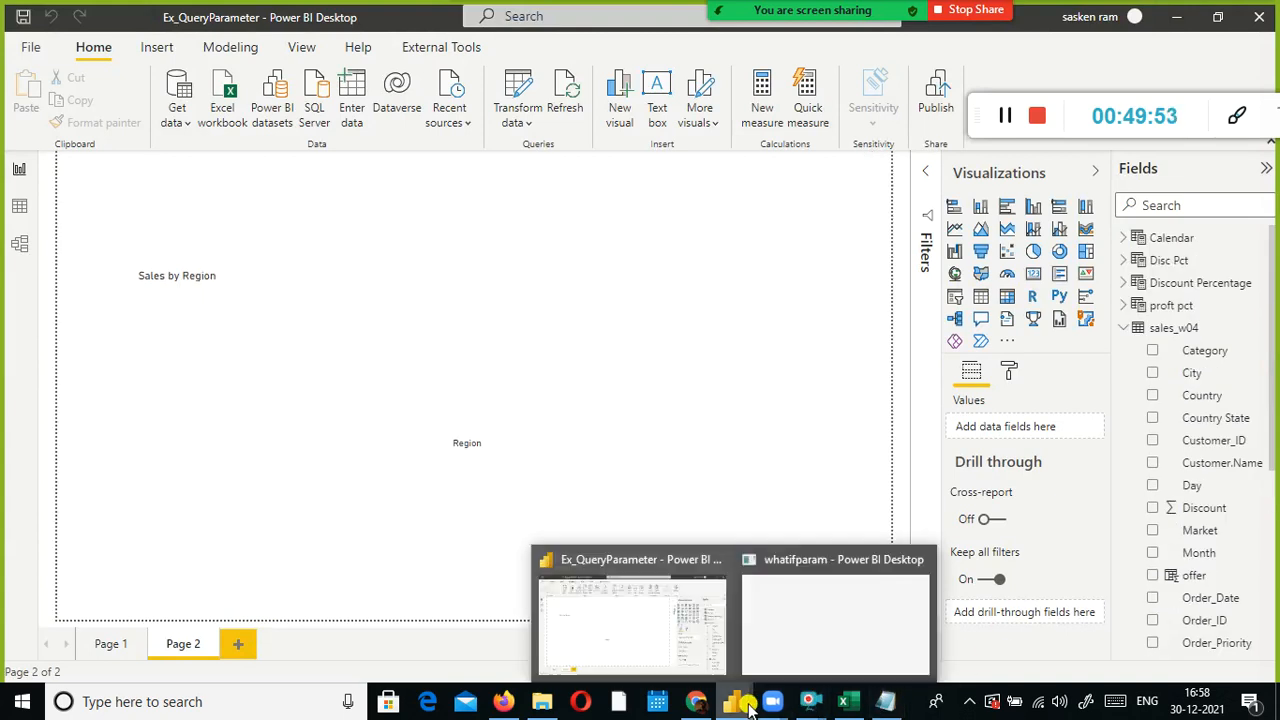
pyautogui.click(806, 633)
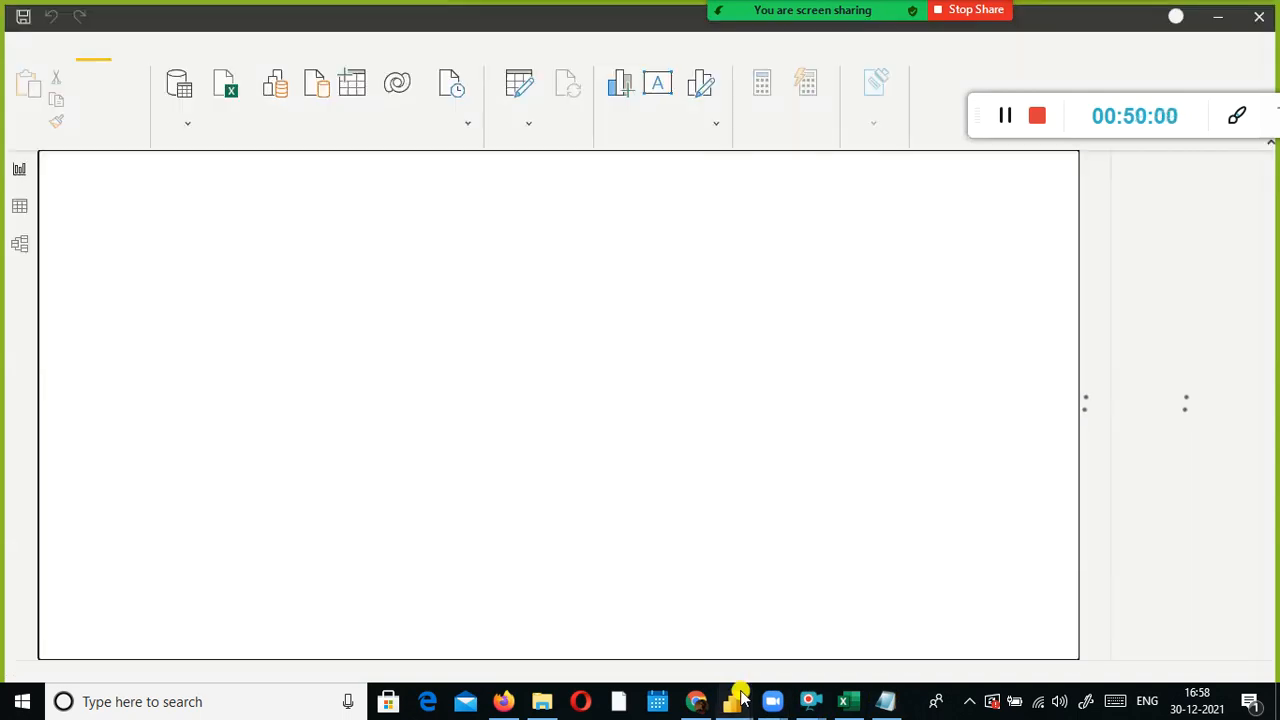
pyautogui.moveTo(735, 700)
pyautogui.click(645, 600)
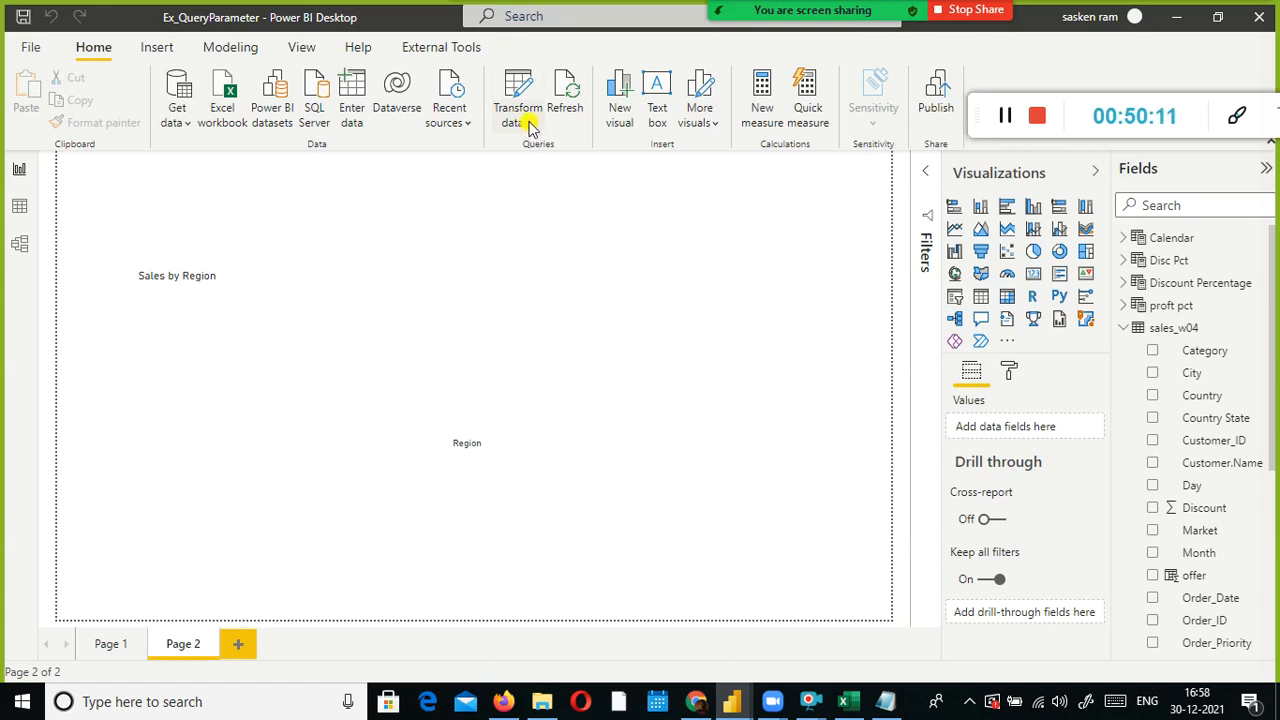
pyautogui.moveTo(735, 698)
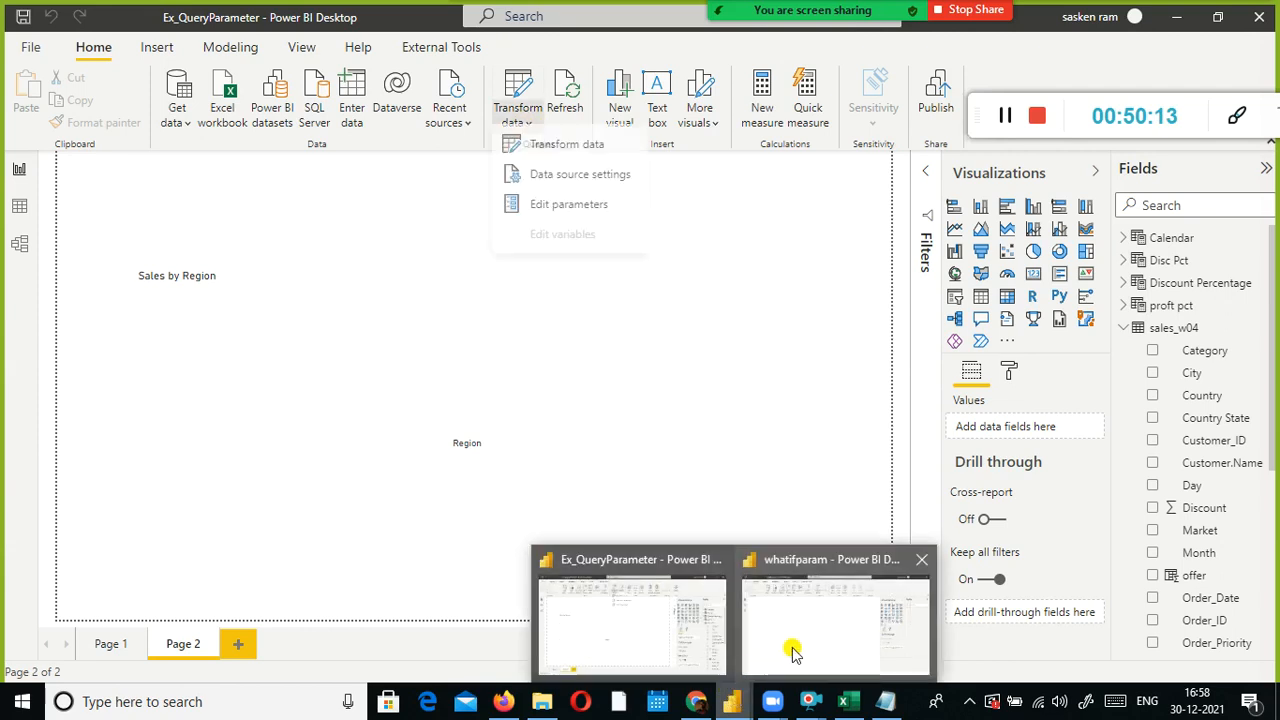
pyautogui.click(792, 652)
pyautogui.moveTo(740, 713)
pyautogui.click(808, 645)
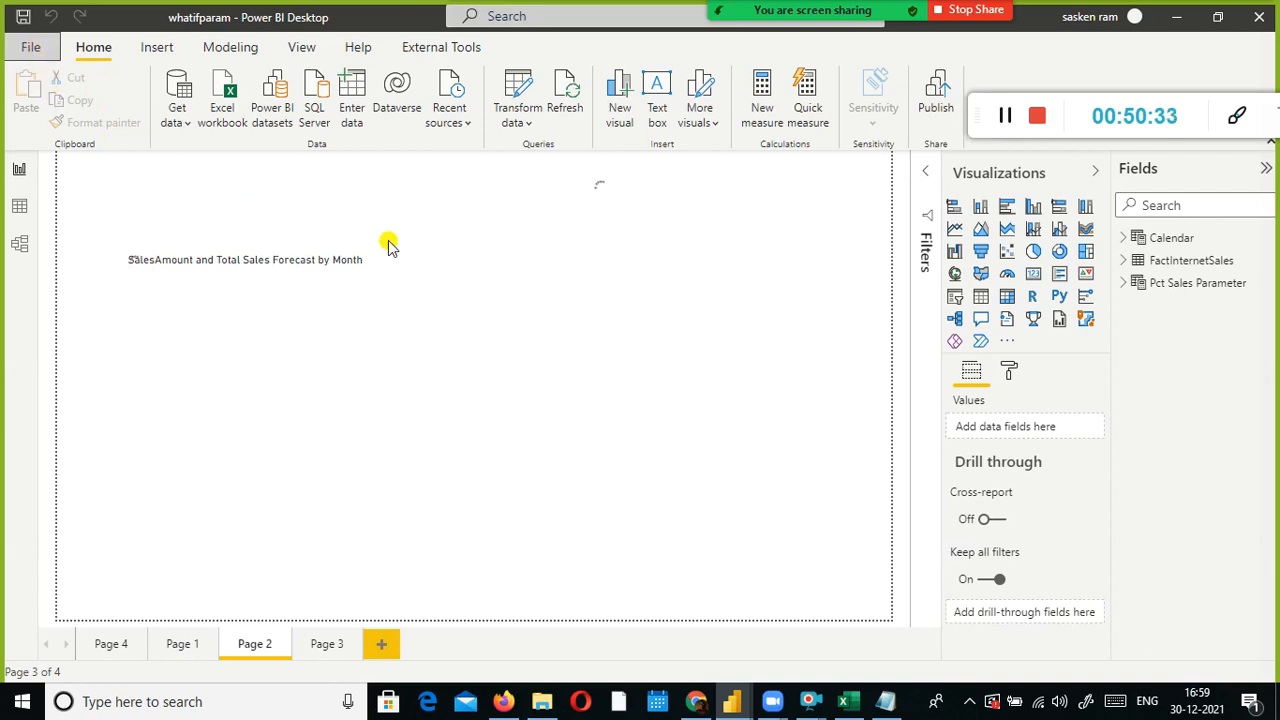
pyautogui.hotkey('ctrl', 'o')
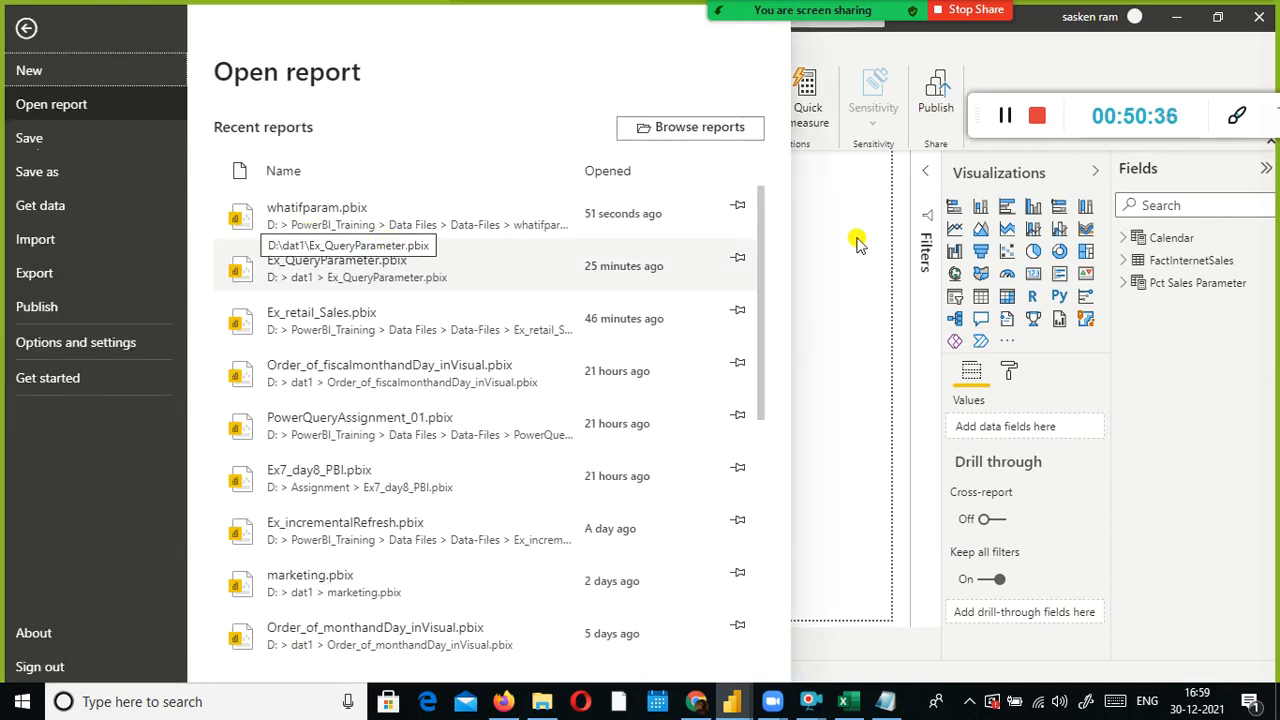
pyautogui.click(916, 214)
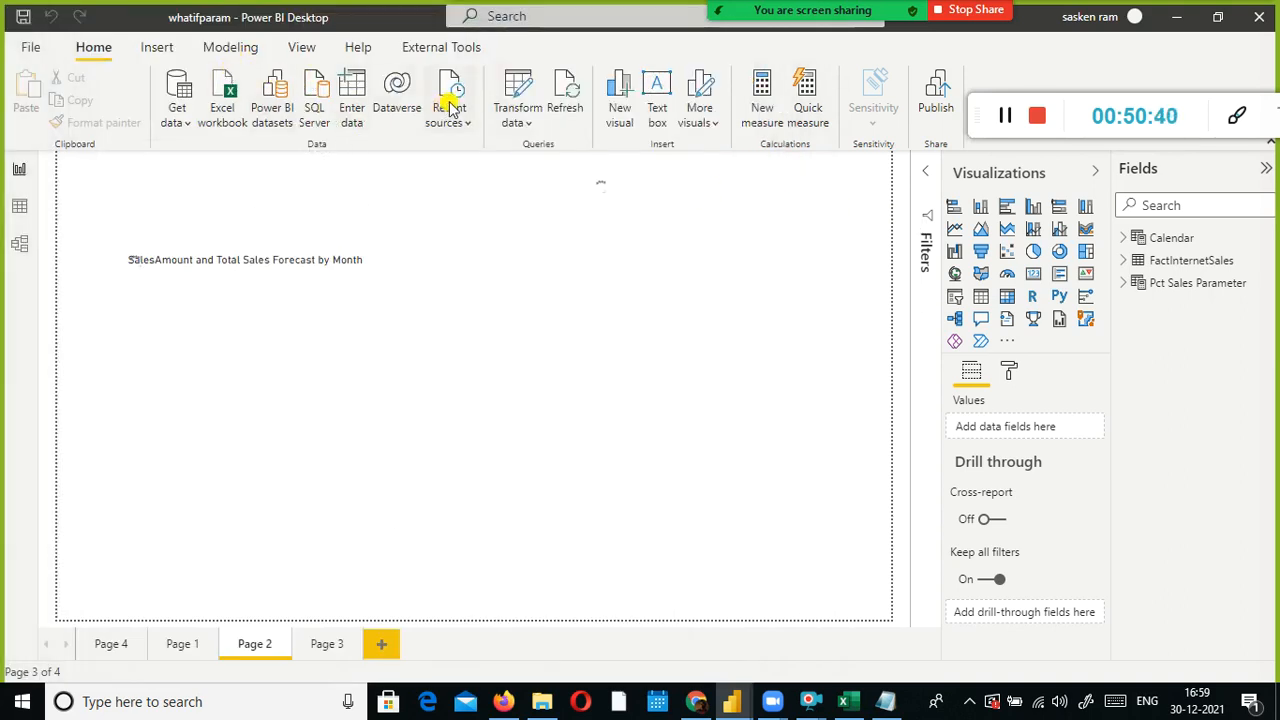
# Open the whatifparam queries in the Power Query Editor and refresh the FactInternetSales preview
pyautogui.click(530, 122)
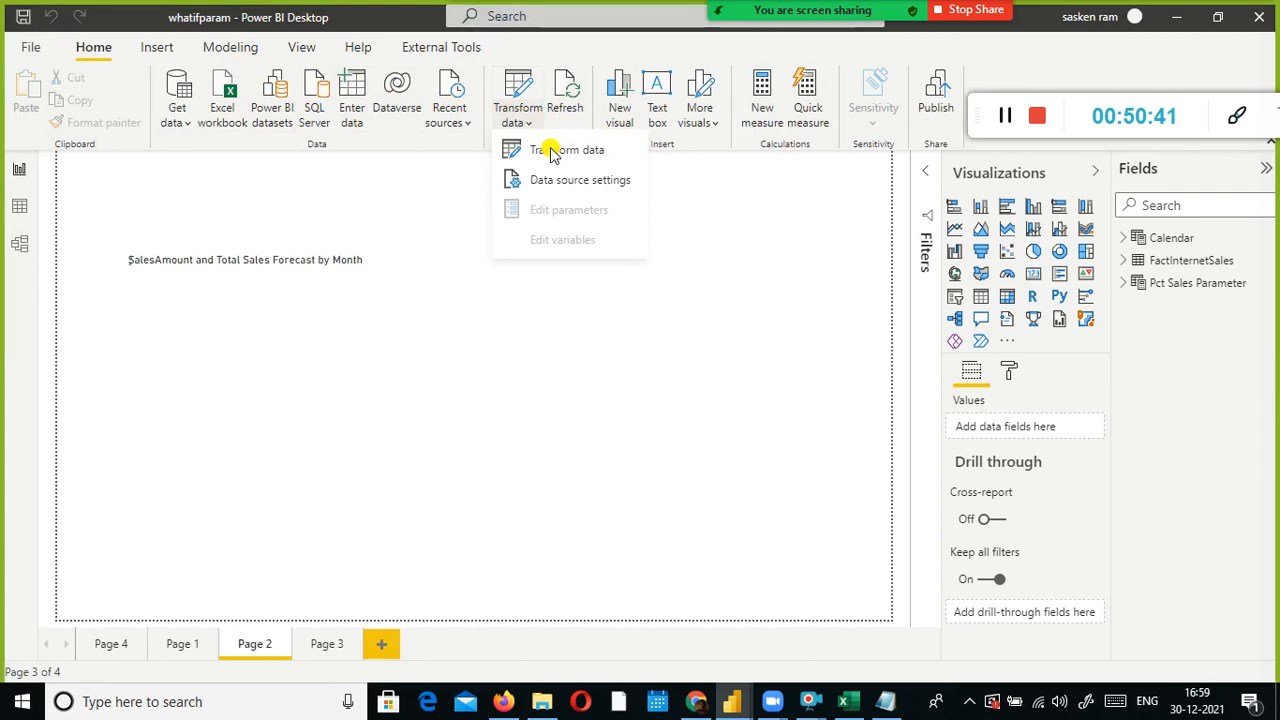
pyautogui.click(551, 152)
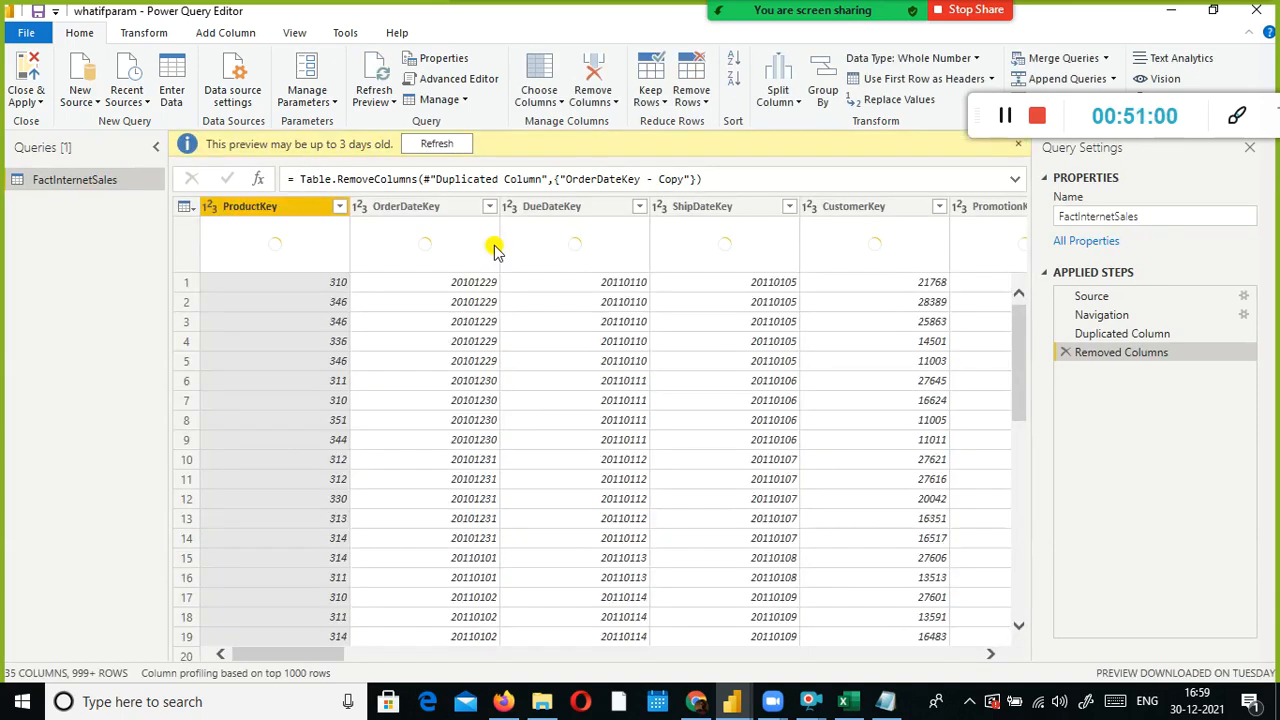
pyautogui.click(447, 146)
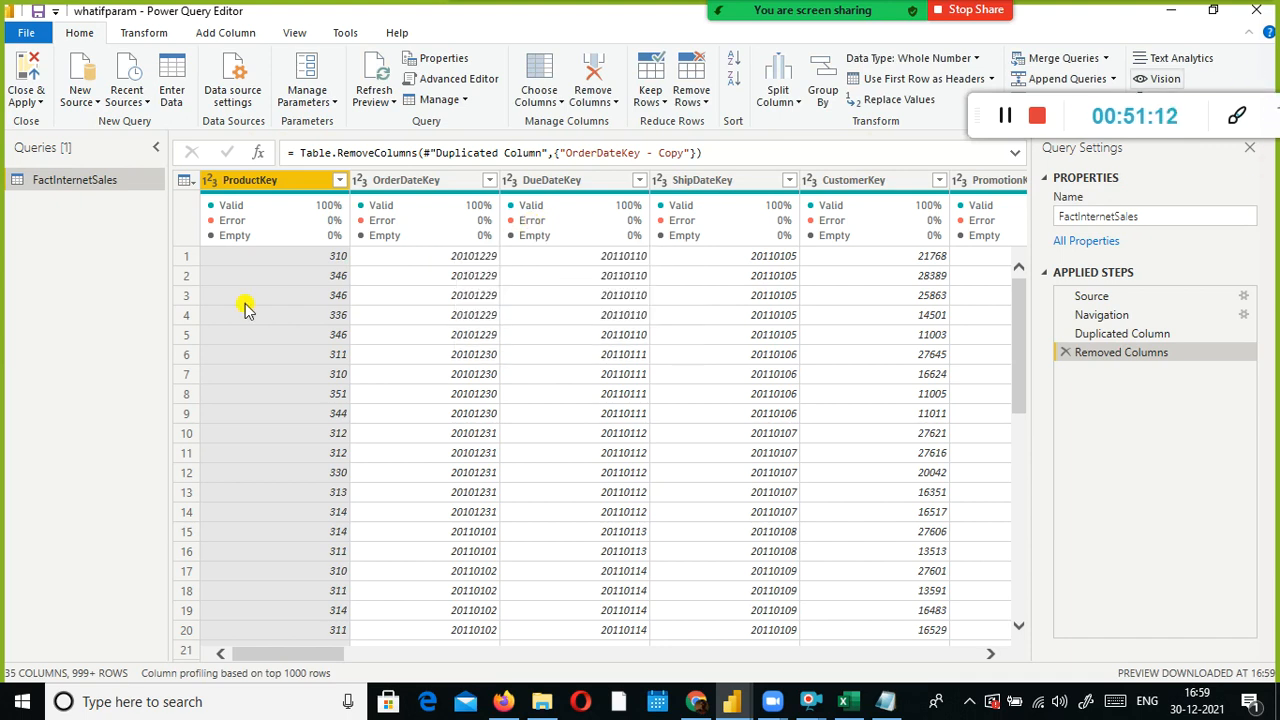
pyautogui.rightClick(100, 229)
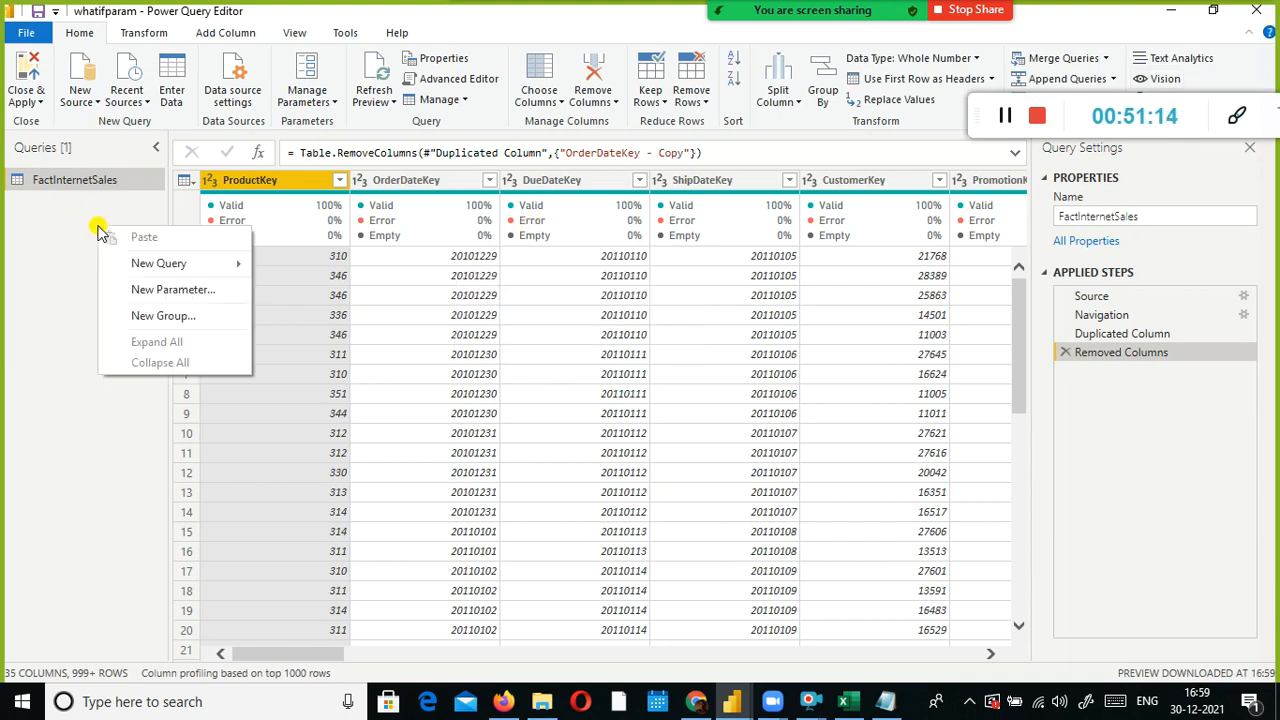
pyautogui.click(140, 289)
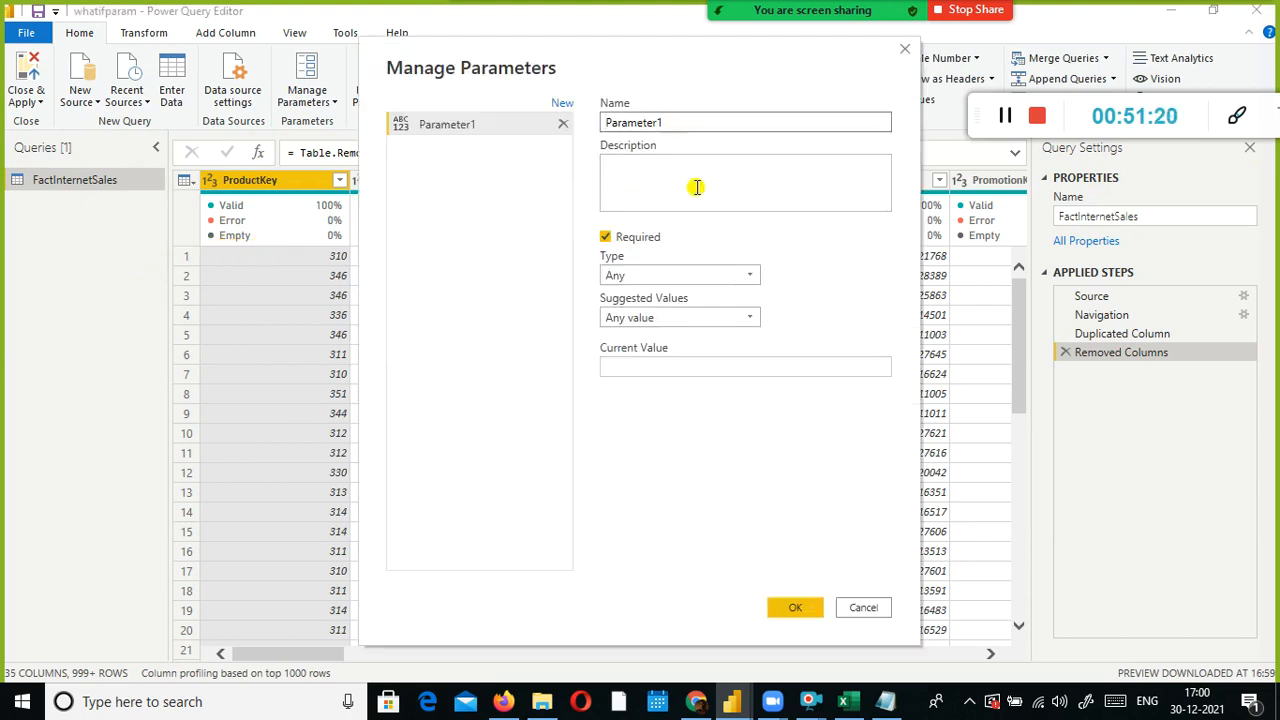
pyautogui.click(866, 607)
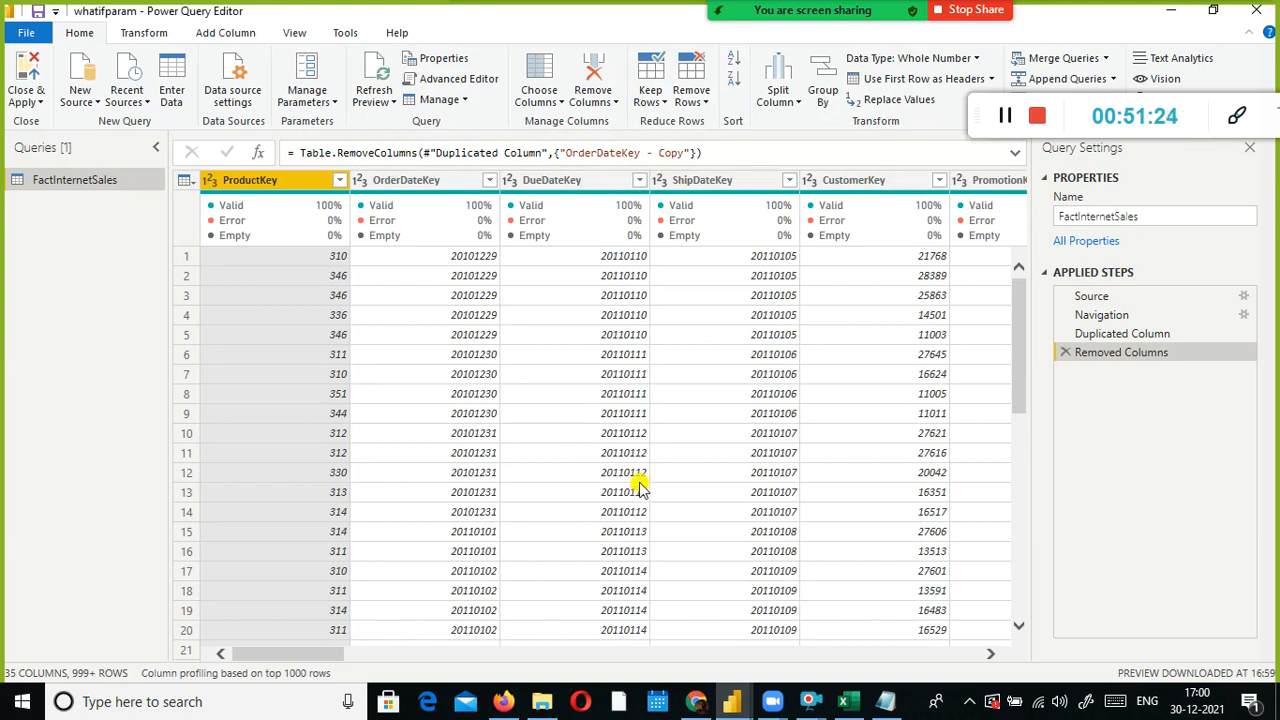
# Start a new query parameter for the SalesTerritoryKey filter, keeping its type as Any
pyautogui.click(468, 652)
pyautogui.moveTo(451, 652)
pyautogui.mouseDown()
pyautogui.moveTo(787, 668)
pyautogui.moveTo(991, 654)
pyautogui.moveTo(434, 654)
pyautogui.mouseUp()
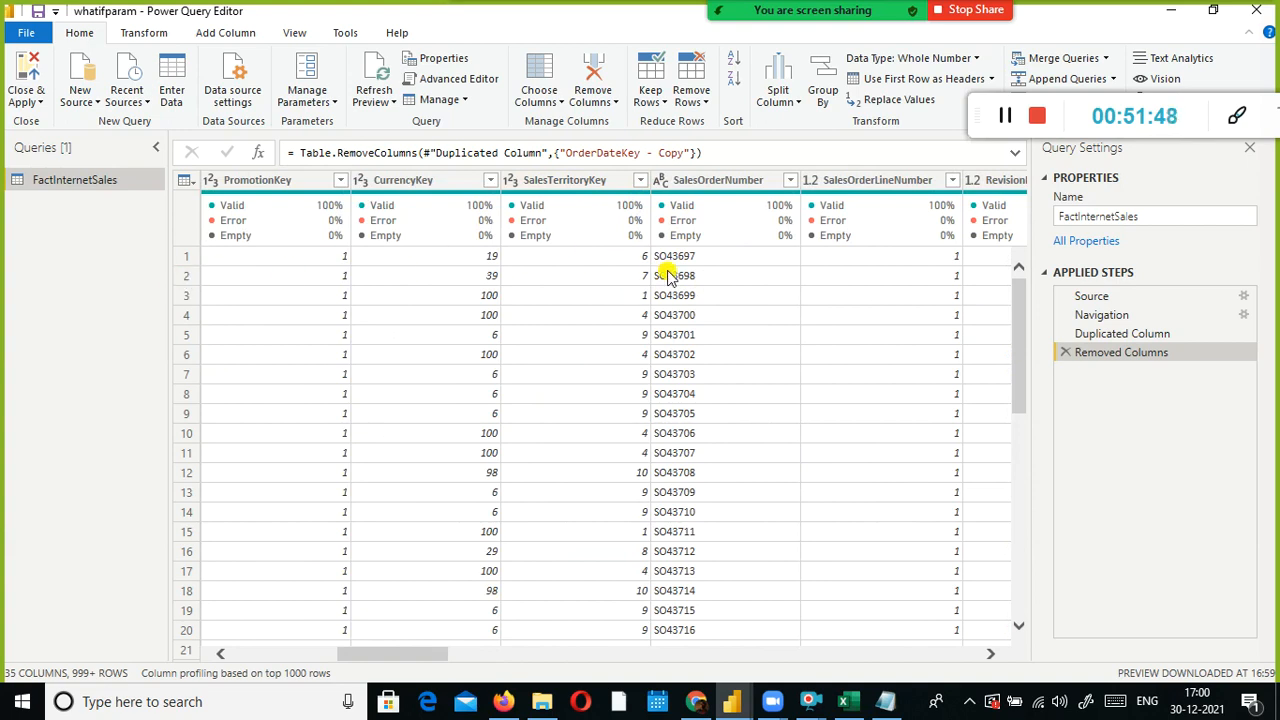
pyautogui.rightClick(38, 222)
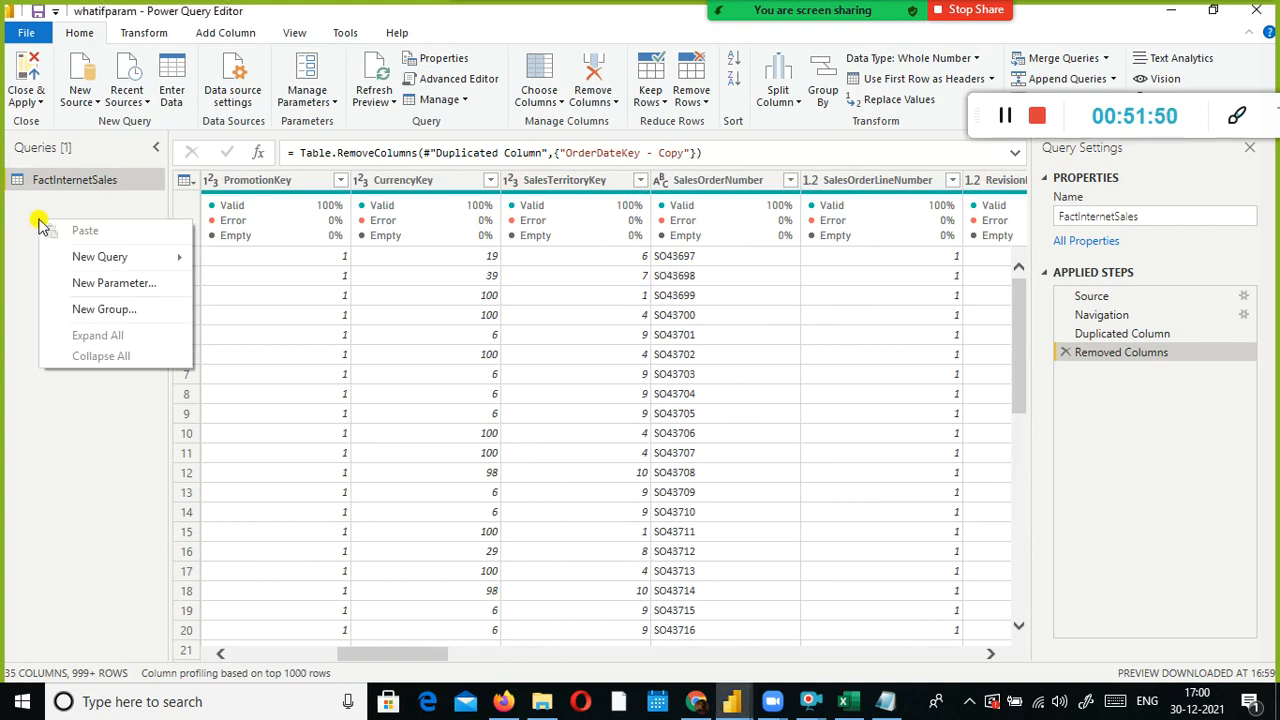
pyautogui.click(117, 285)
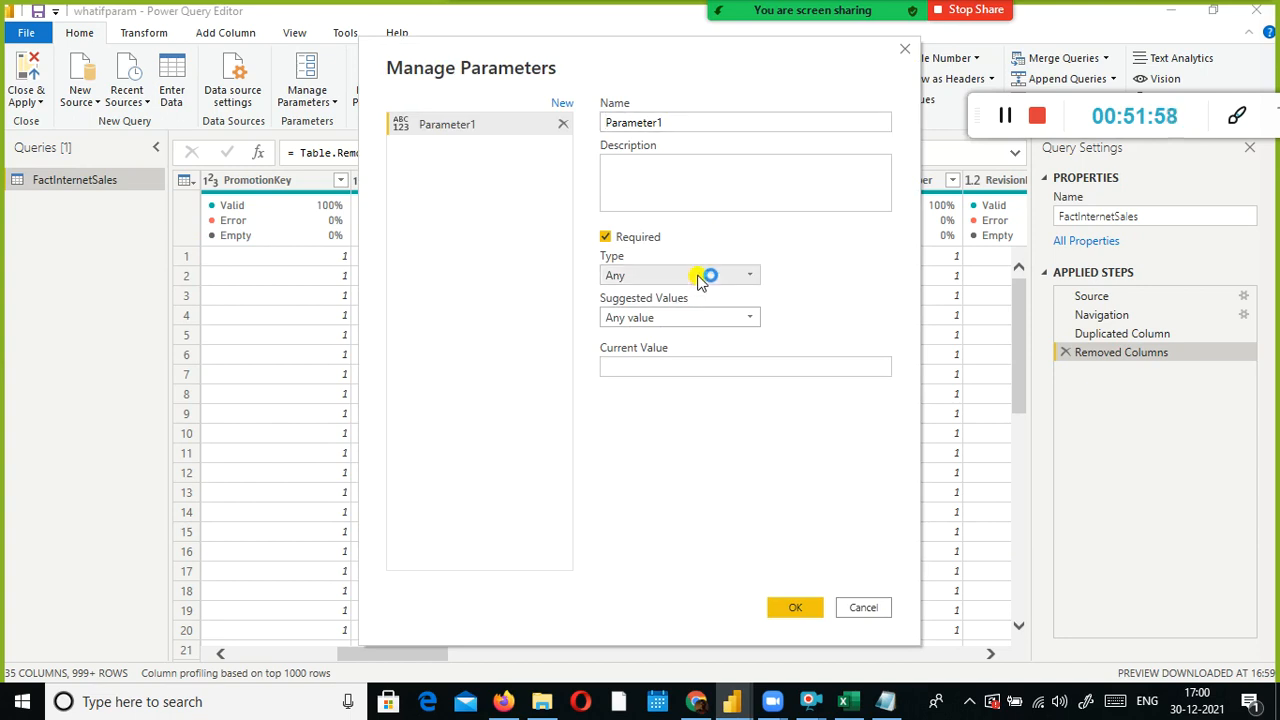
pyautogui.moveTo(657, 65); pyautogui.dragTo(148, 225)
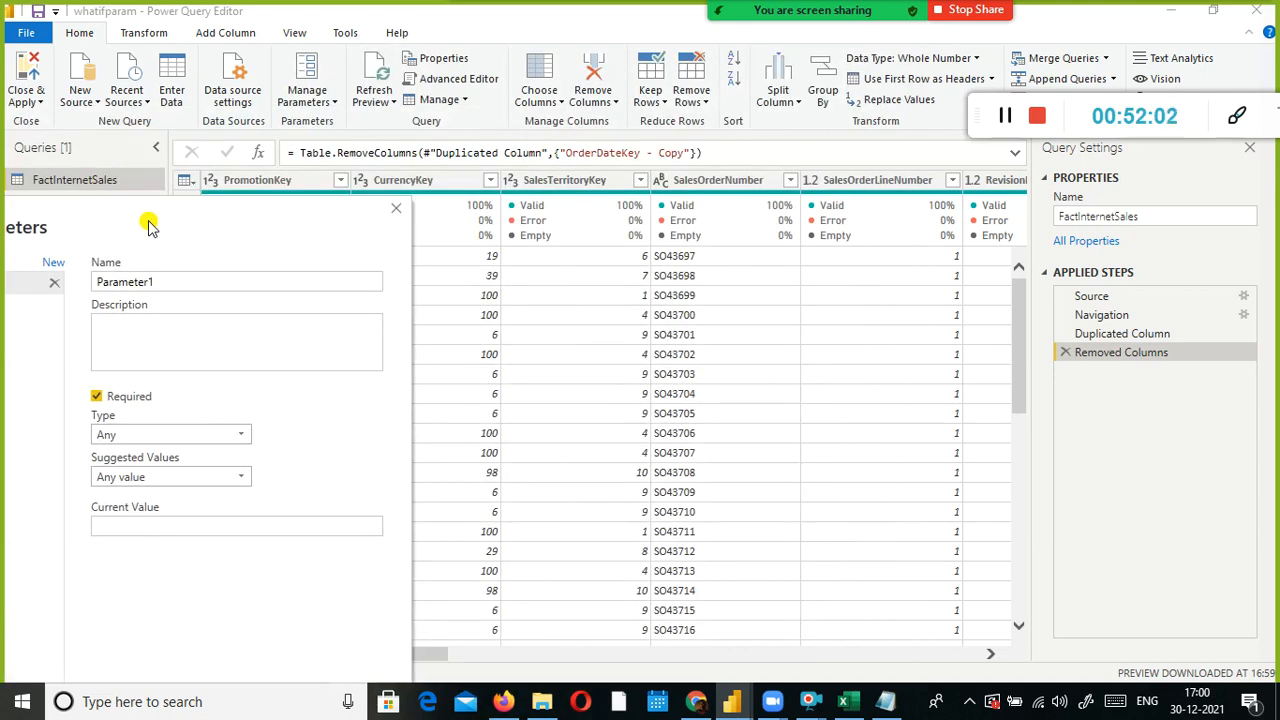
pyautogui.moveTo(148, 225); pyautogui.dragTo(669, 86)
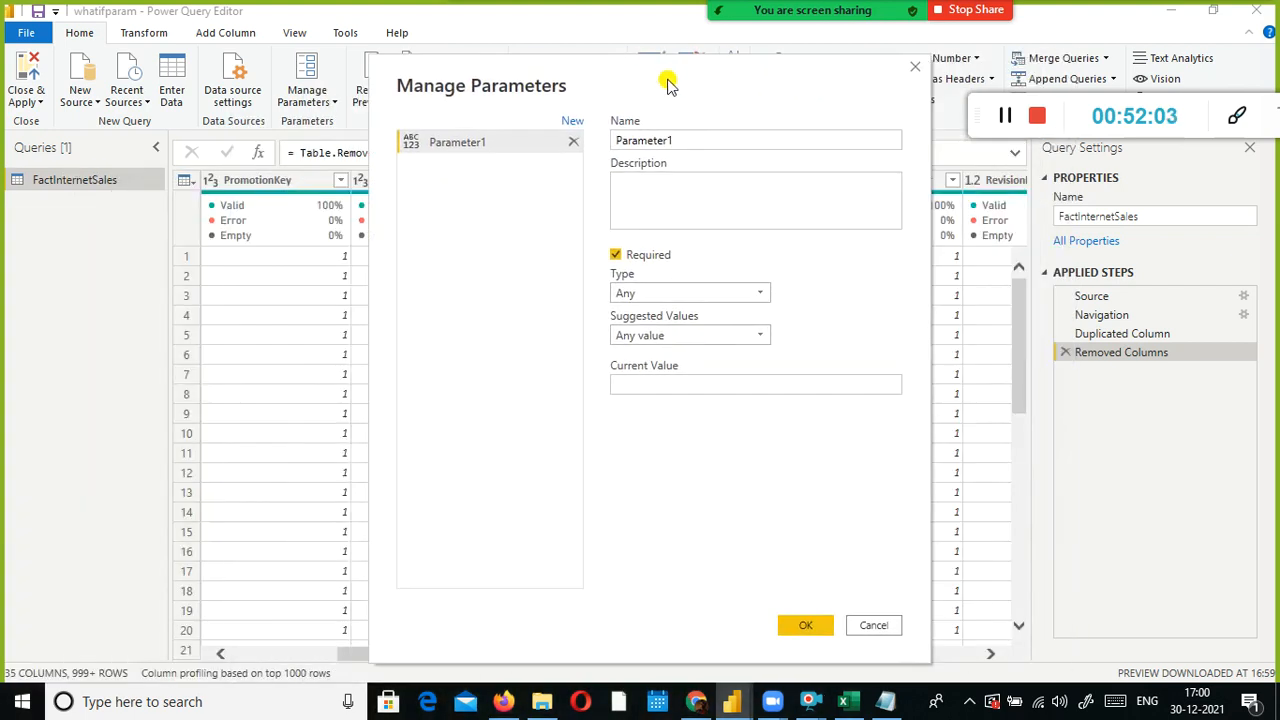
pyautogui.click(766, 294)
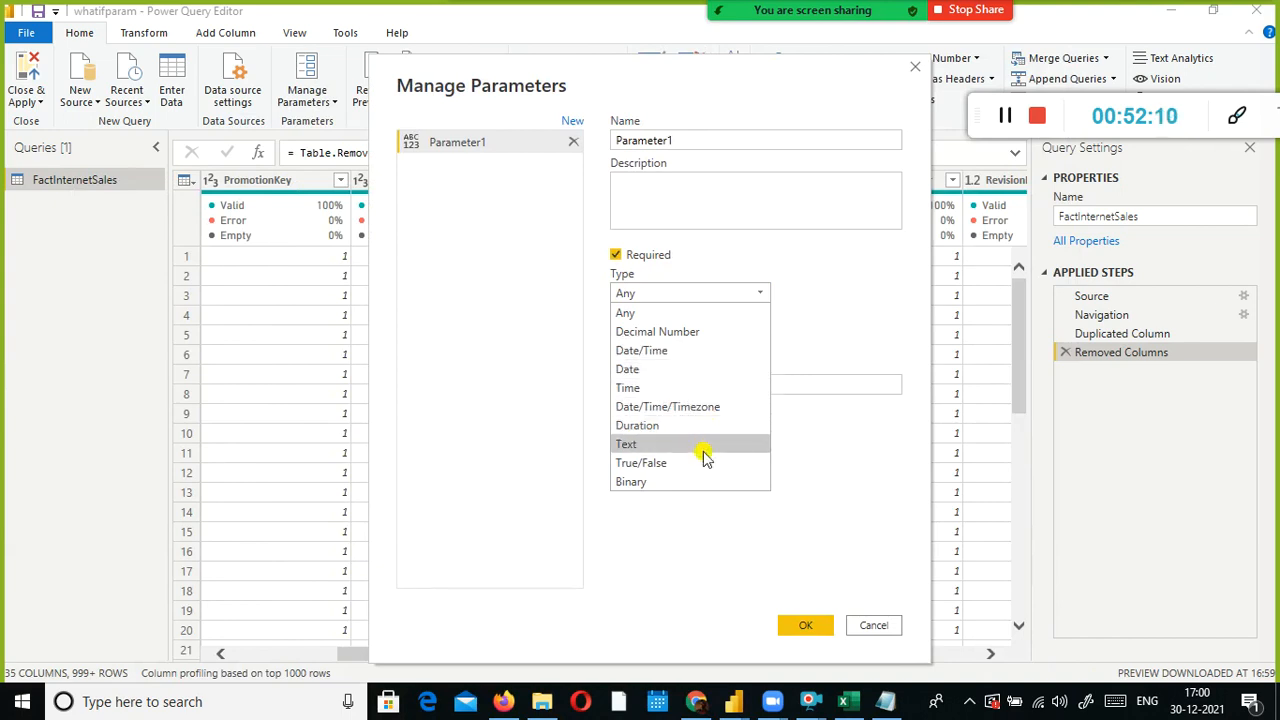
pyautogui.click(706, 318)
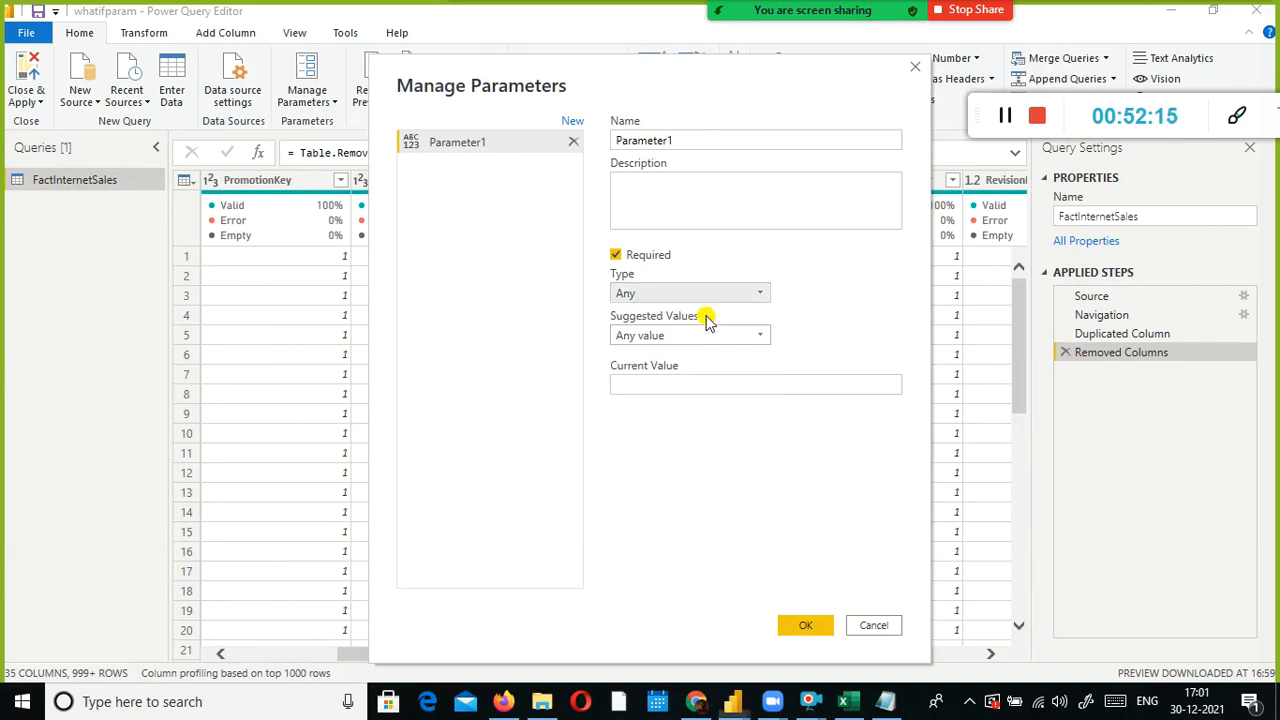
# Keep the suggested values at Any value, set the current value to 6 and create the parameter
pyautogui.click(752, 340)
pyautogui.click(752, 343)
pyautogui.click(757, 385)
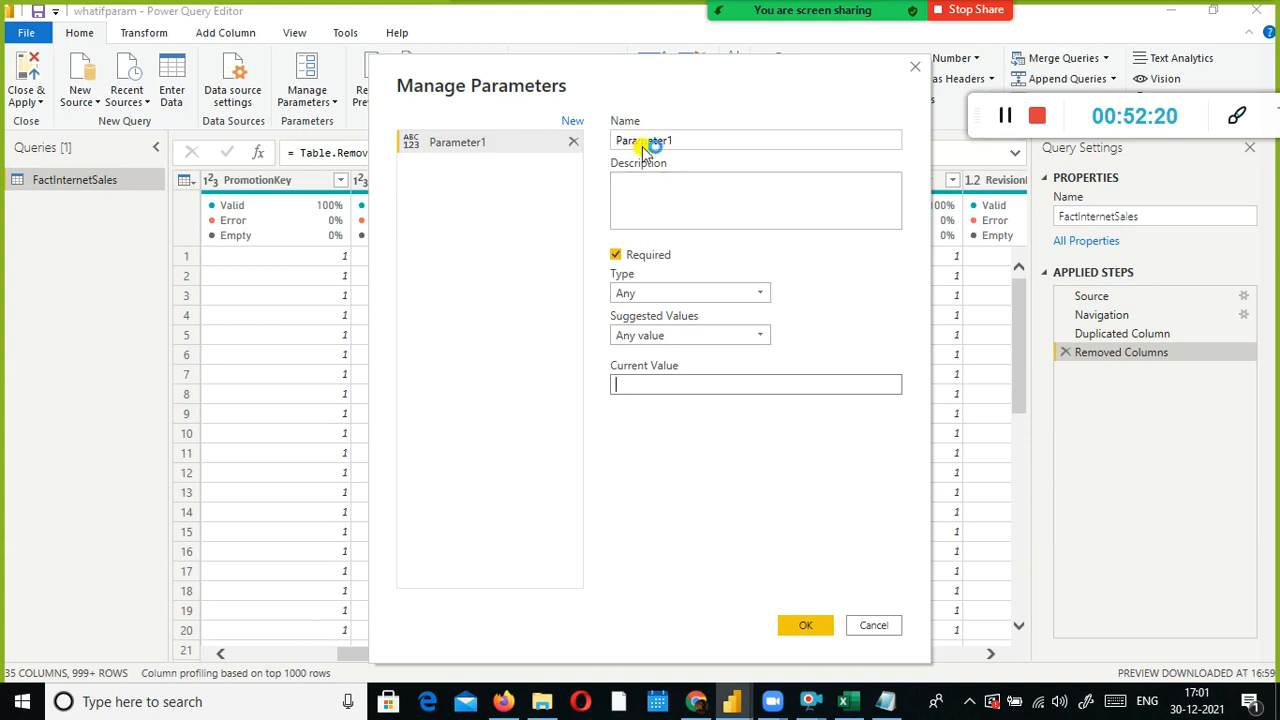
pyautogui.moveTo(664, 88); pyautogui.dragTo(634, 58)
pyautogui.click(656, 353)
pyautogui.write('6')
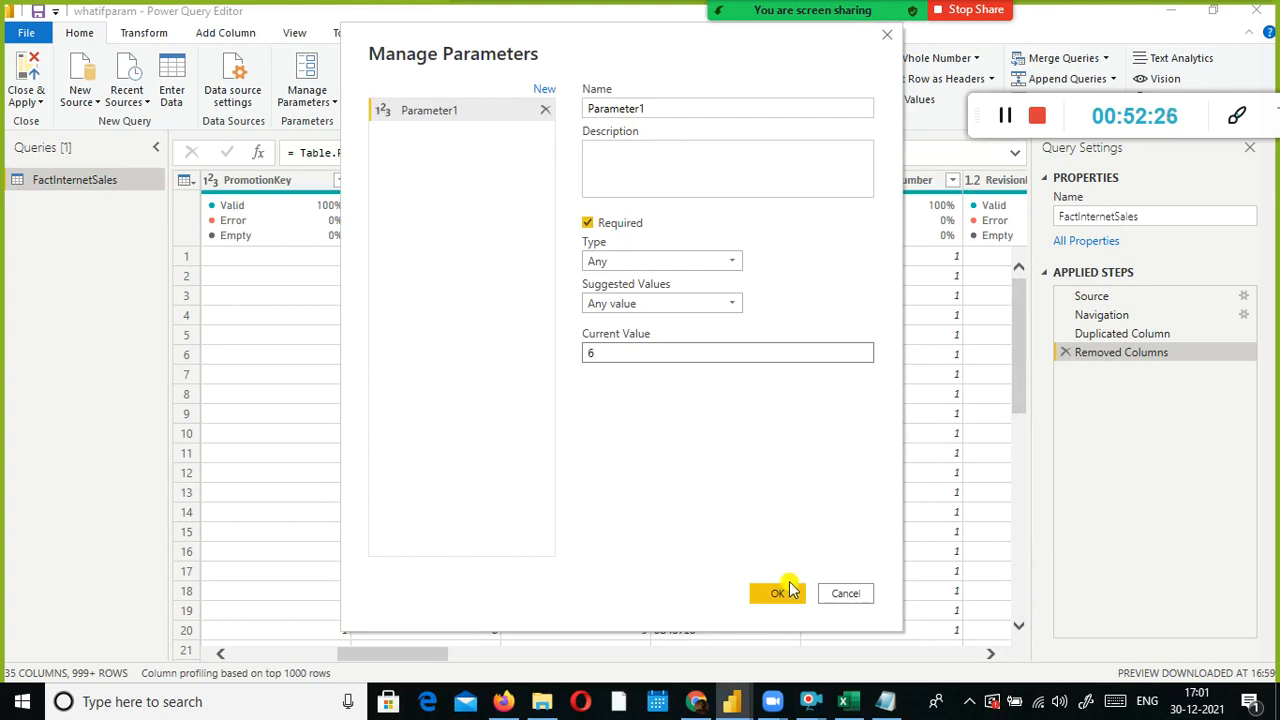
pyautogui.click(789, 592)
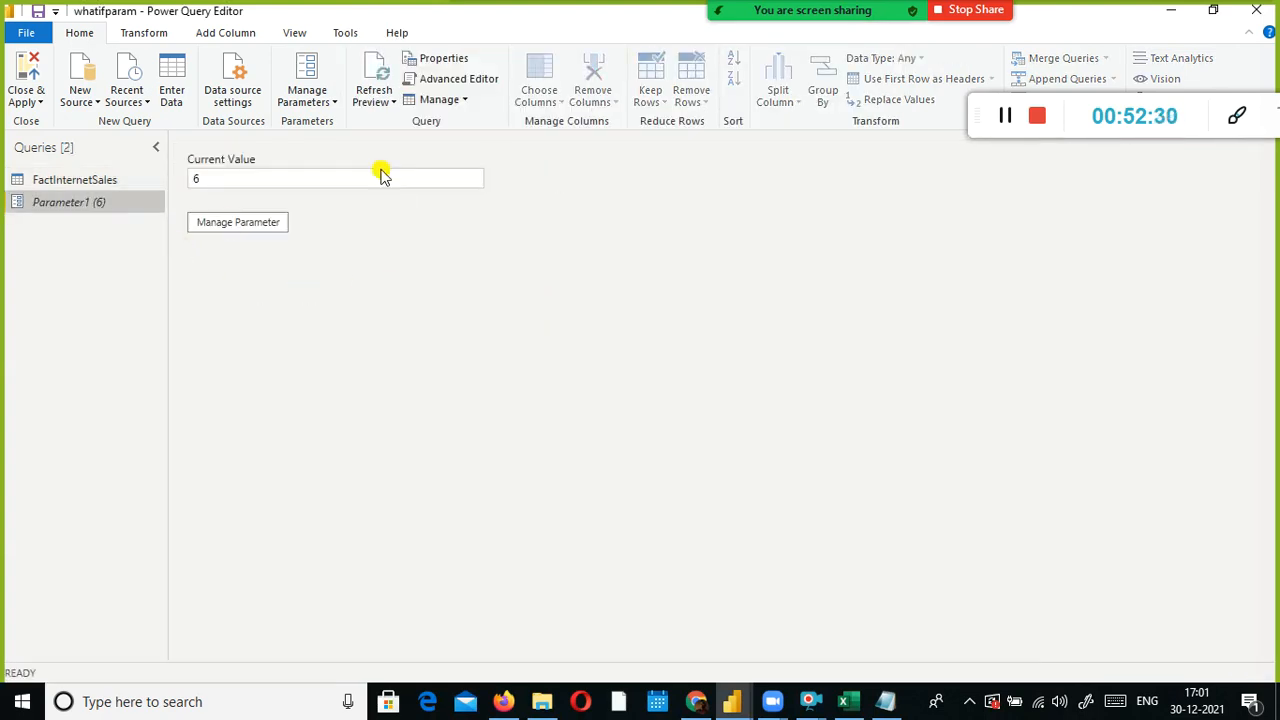
# Filter the FactInternetSales rows to those where SalesTerritoryKey equals Parameter1
pyautogui.click(103, 178)
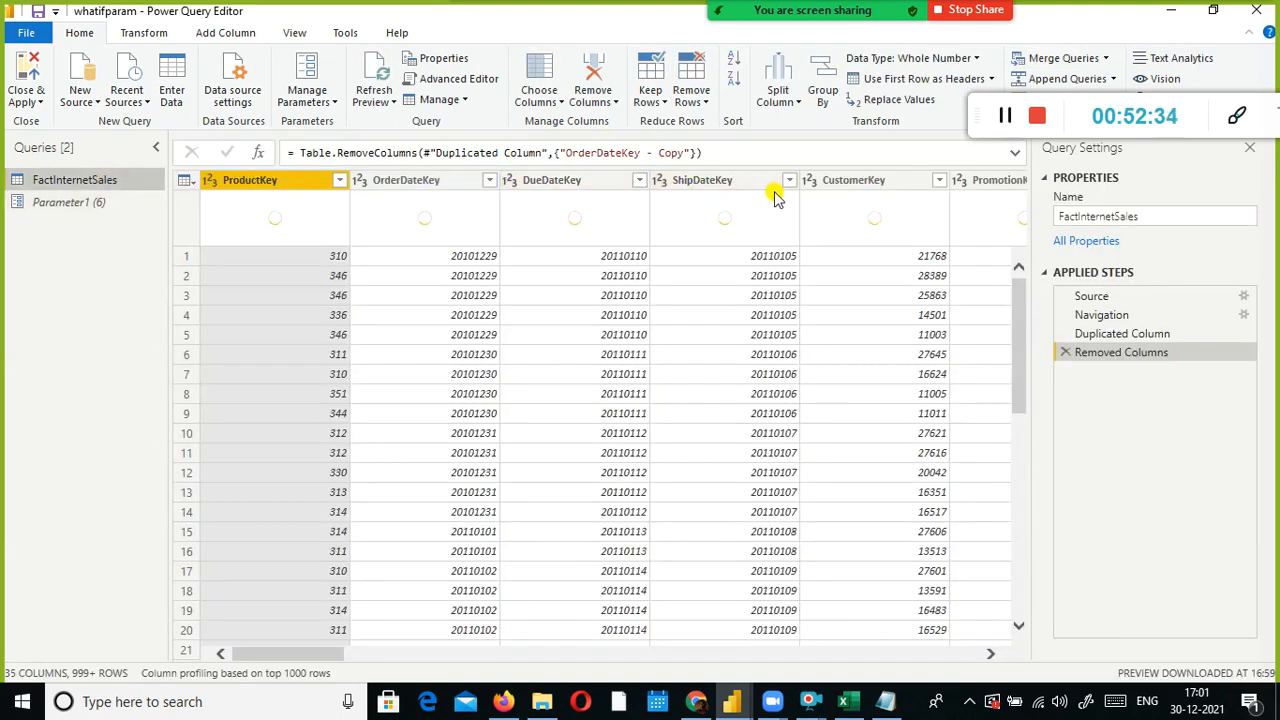
pyautogui.moveTo(283, 652); pyautogui.dragTo(423, 643)
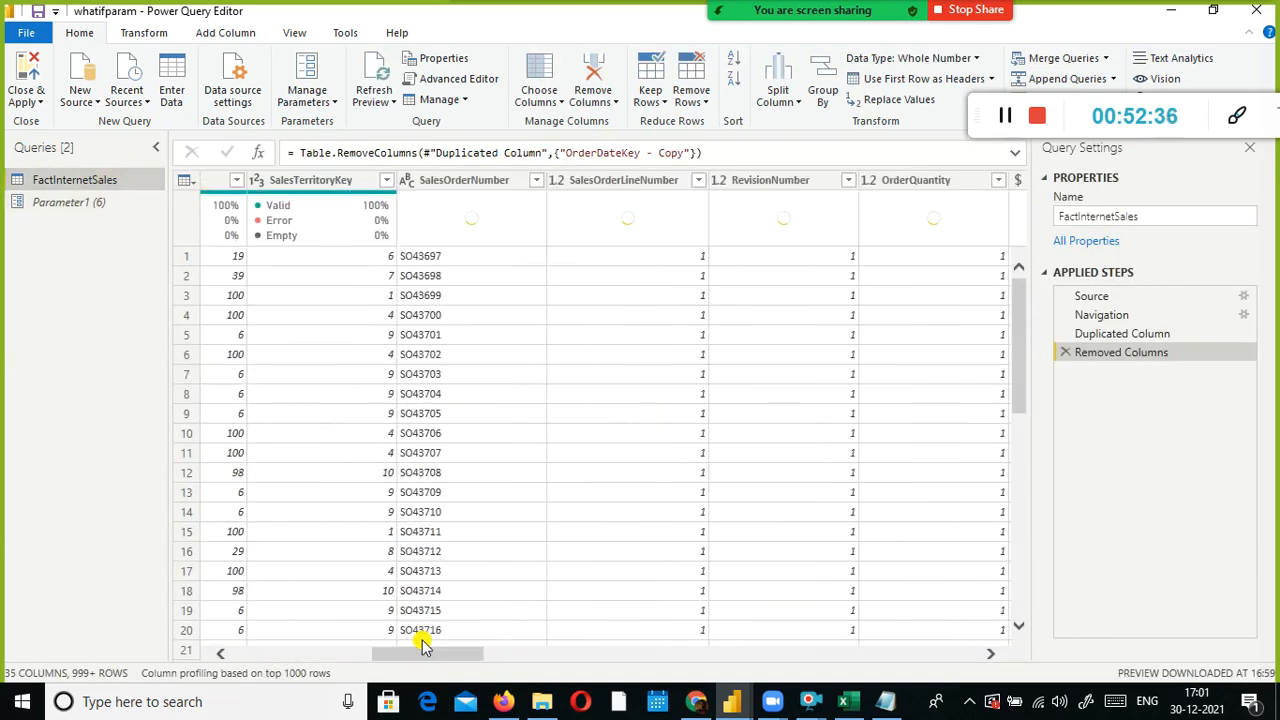
pyautogui.click(386, 180)
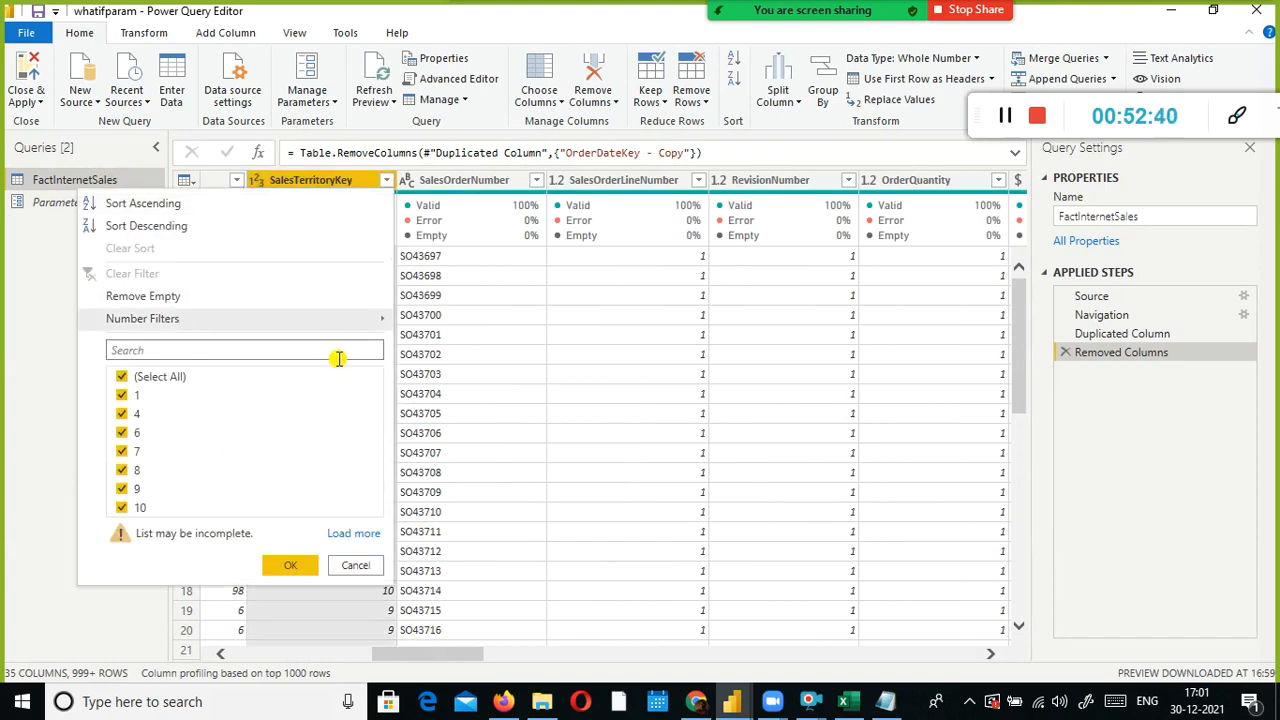
pyautogui.moveTo(375, 320)
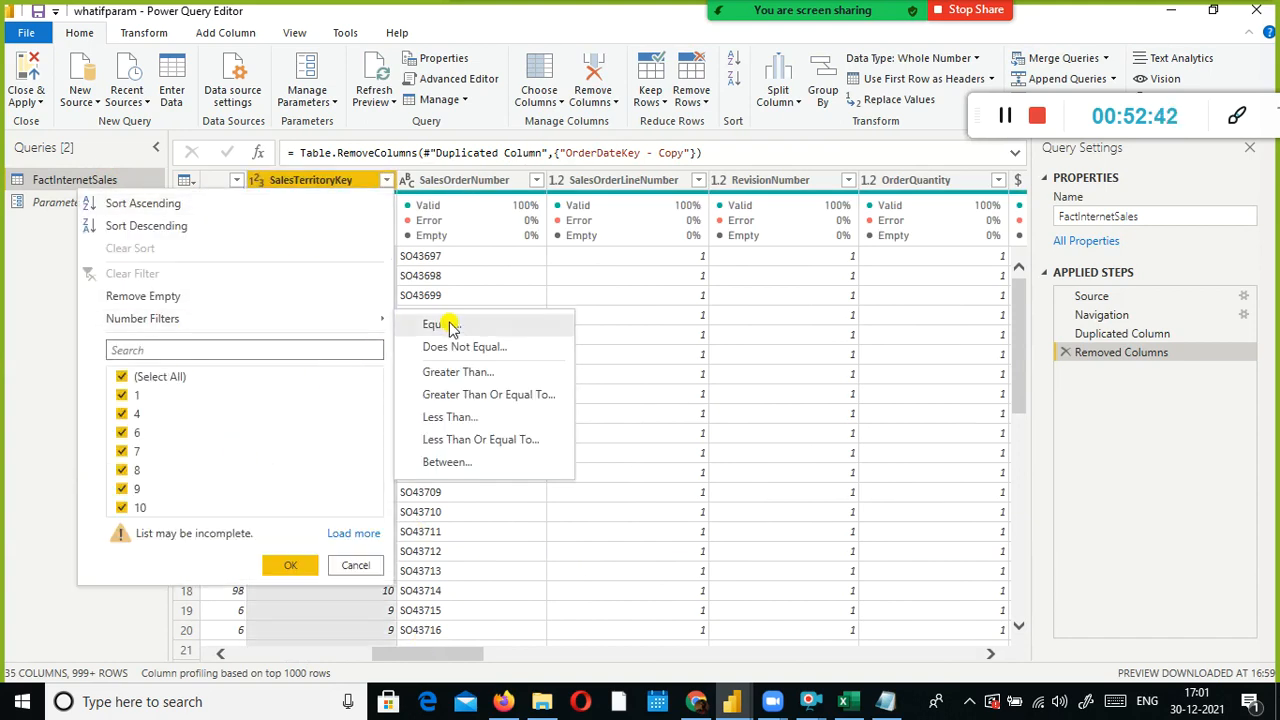
pyautogui.click(447, 325)
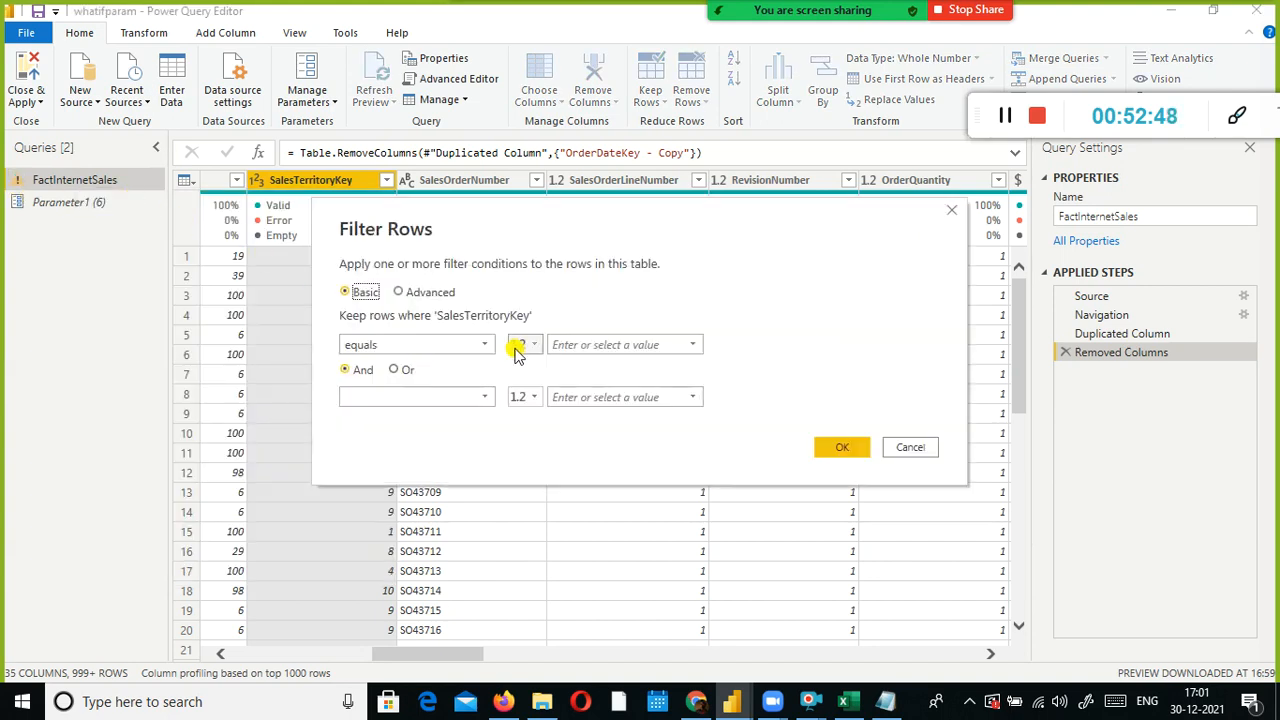
pyautogui.click(527, 345)
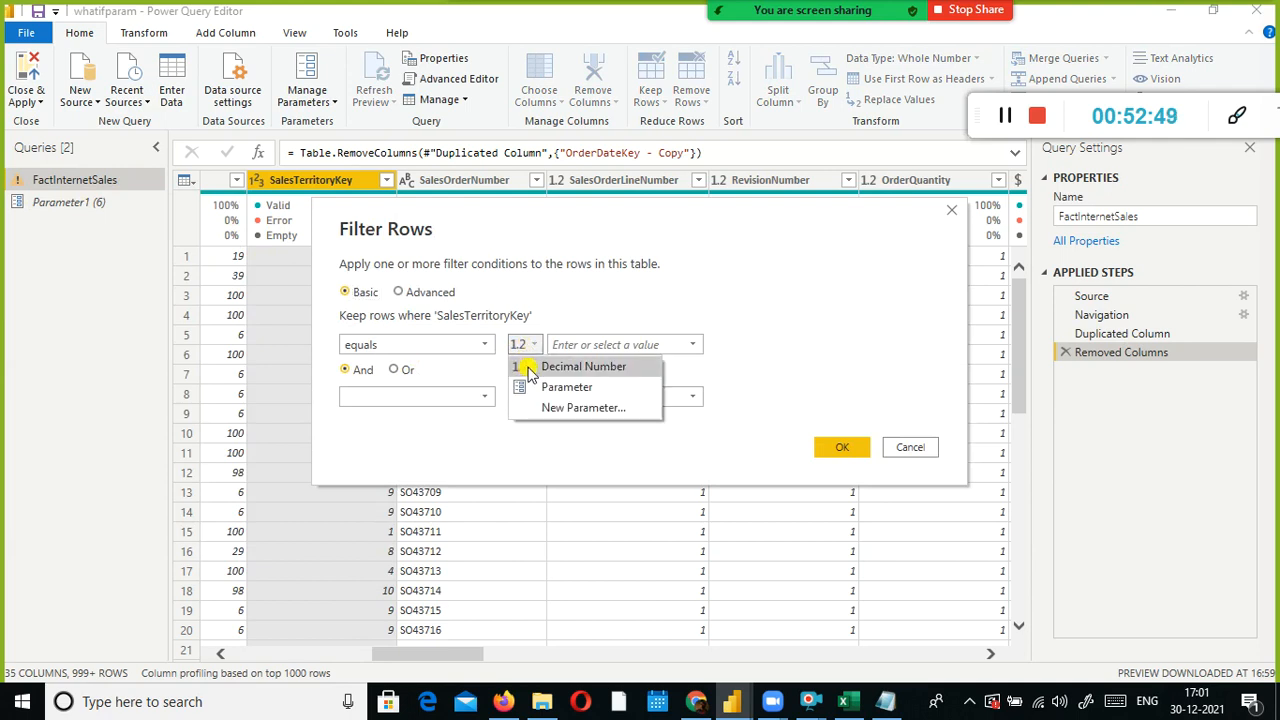
pyautogui.click(605, 390)
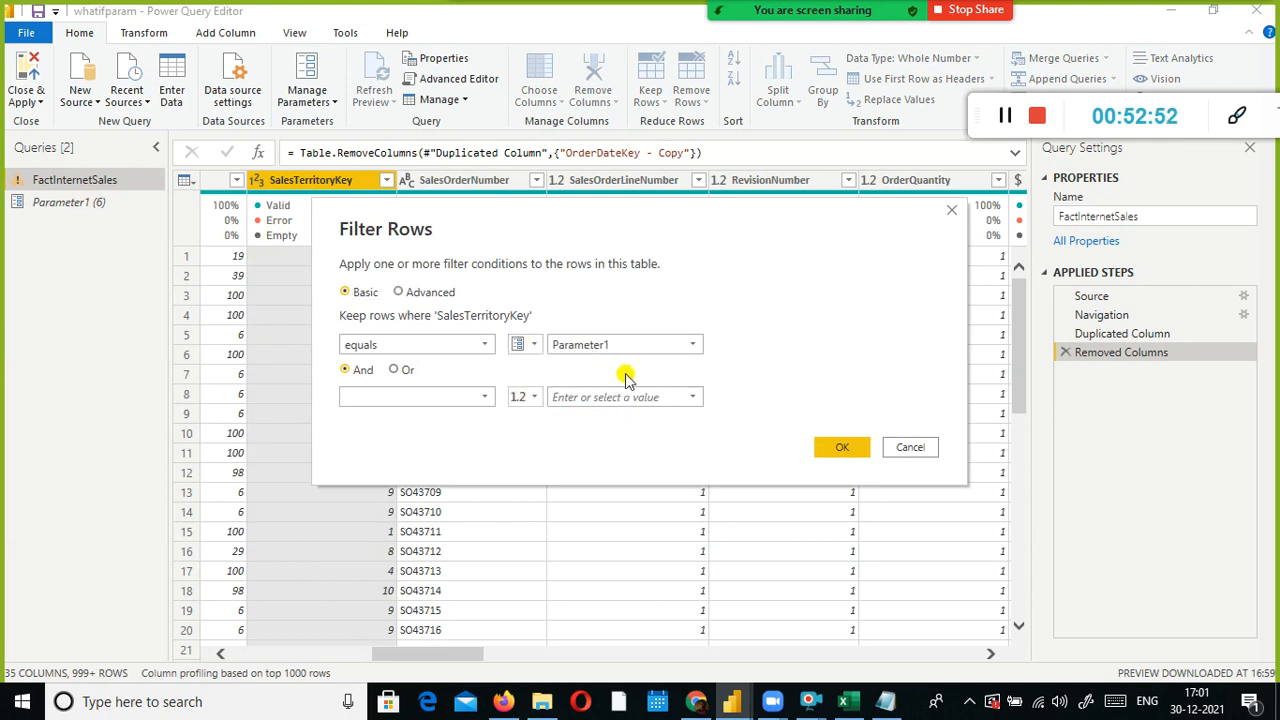
pyautogui.click(523, 345)
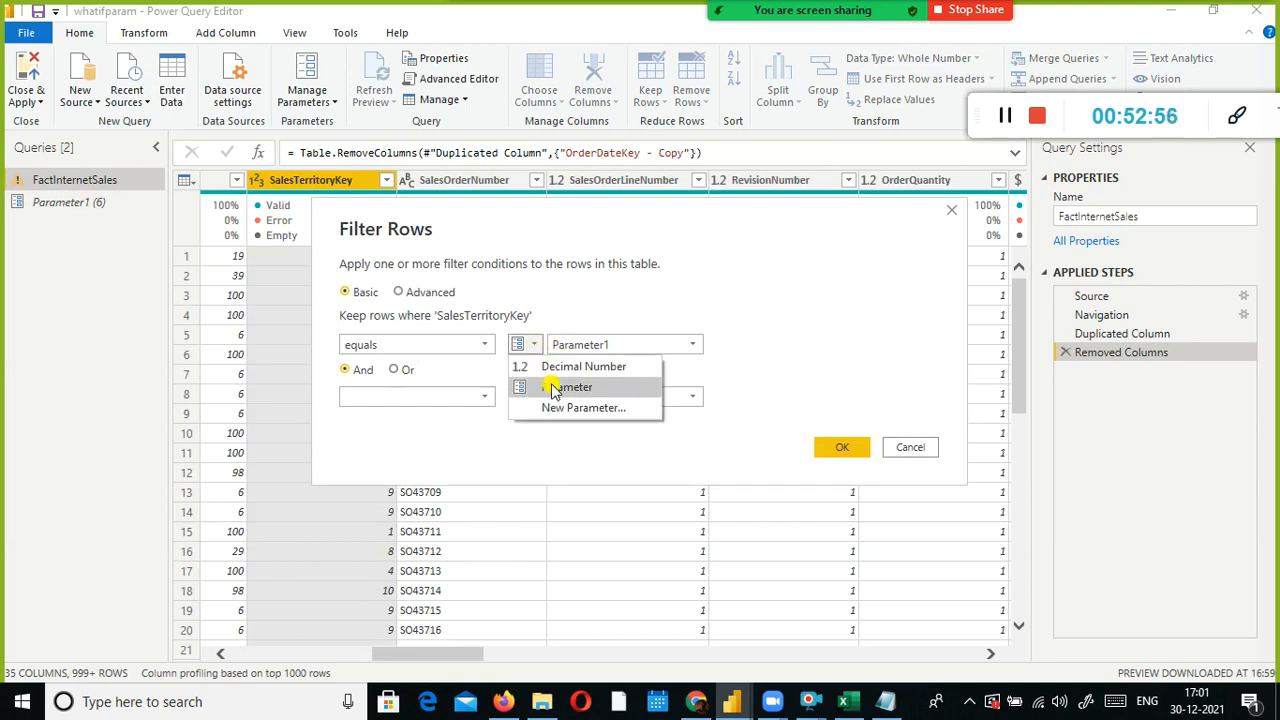
pyautogui.click(553, 388)
pyautogui.click(688, 347)
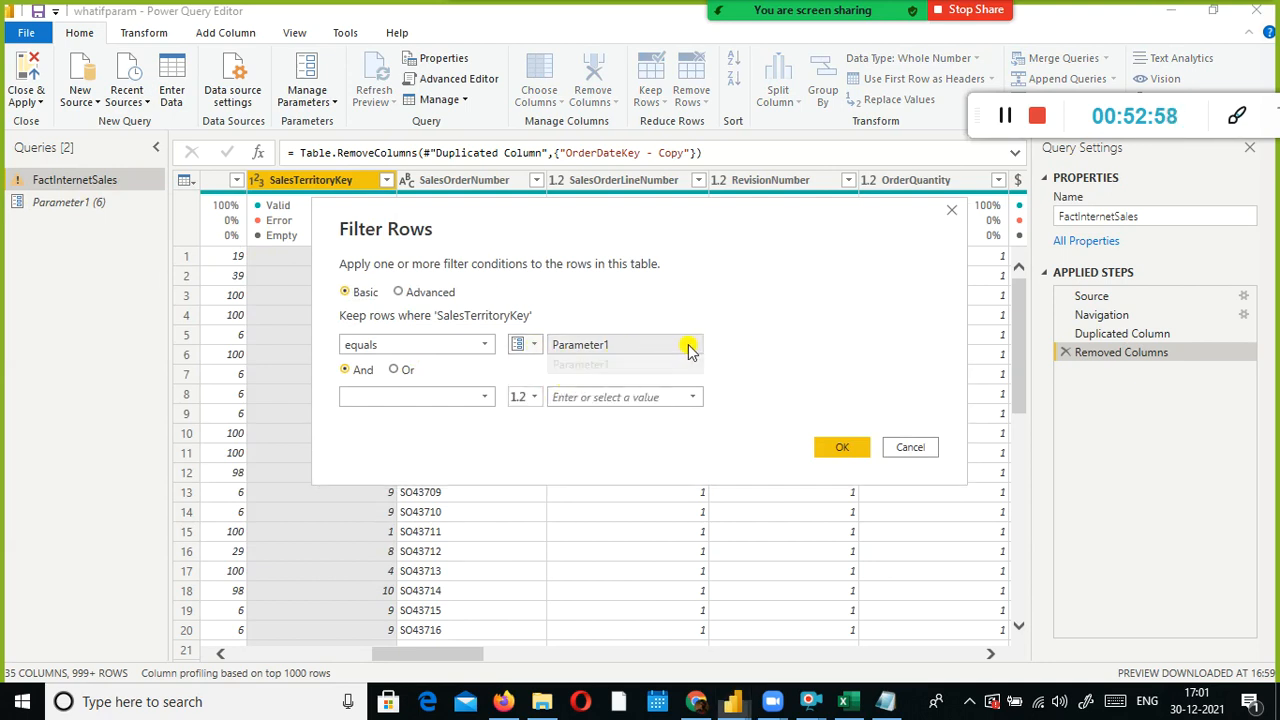
pyautogui.click(676, 364)
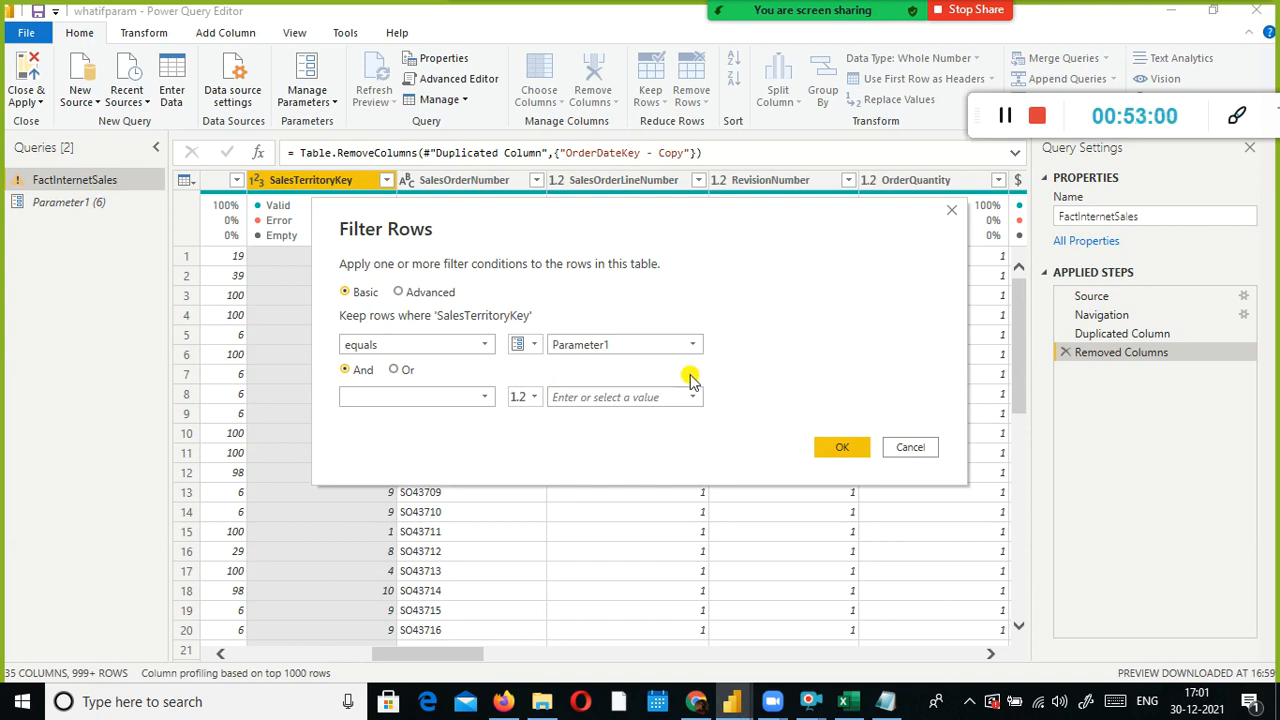
pyautogui.click(840, 443)
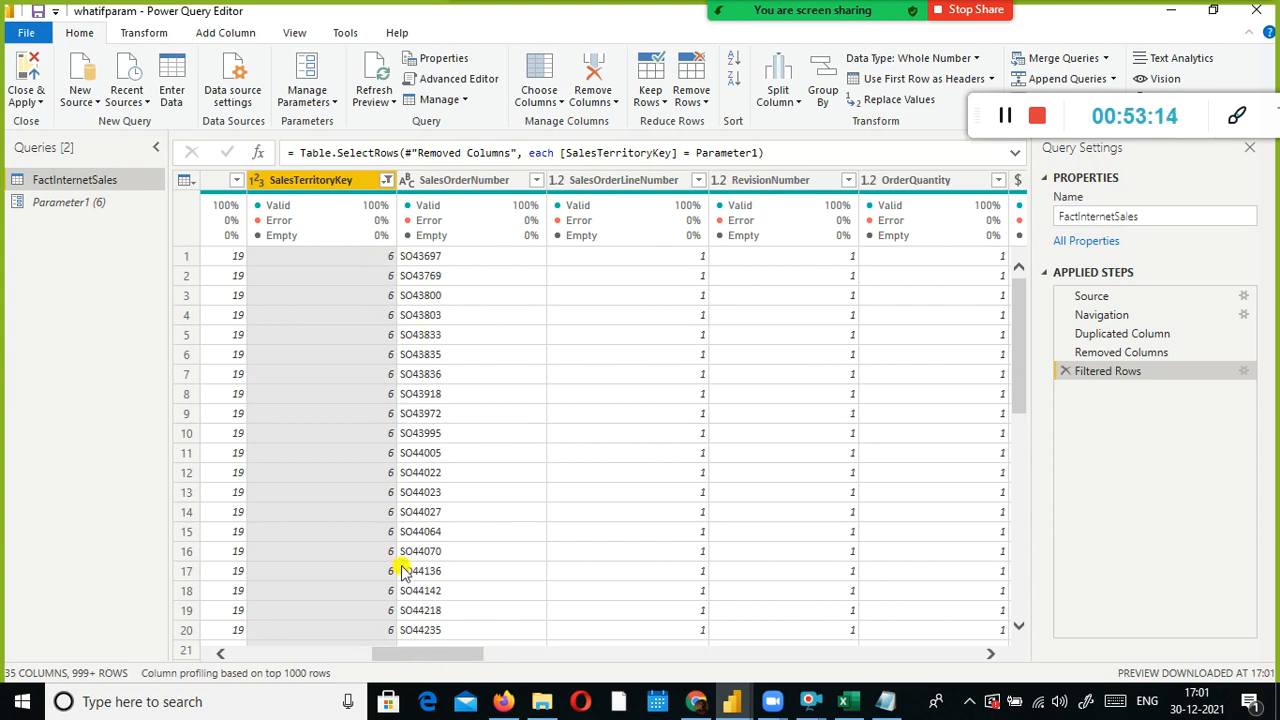
# Review Parameter1 and the filtered FactInternetSales query, and close the Power Query Editor with the changes applied
pyautogui.click(80, 203)
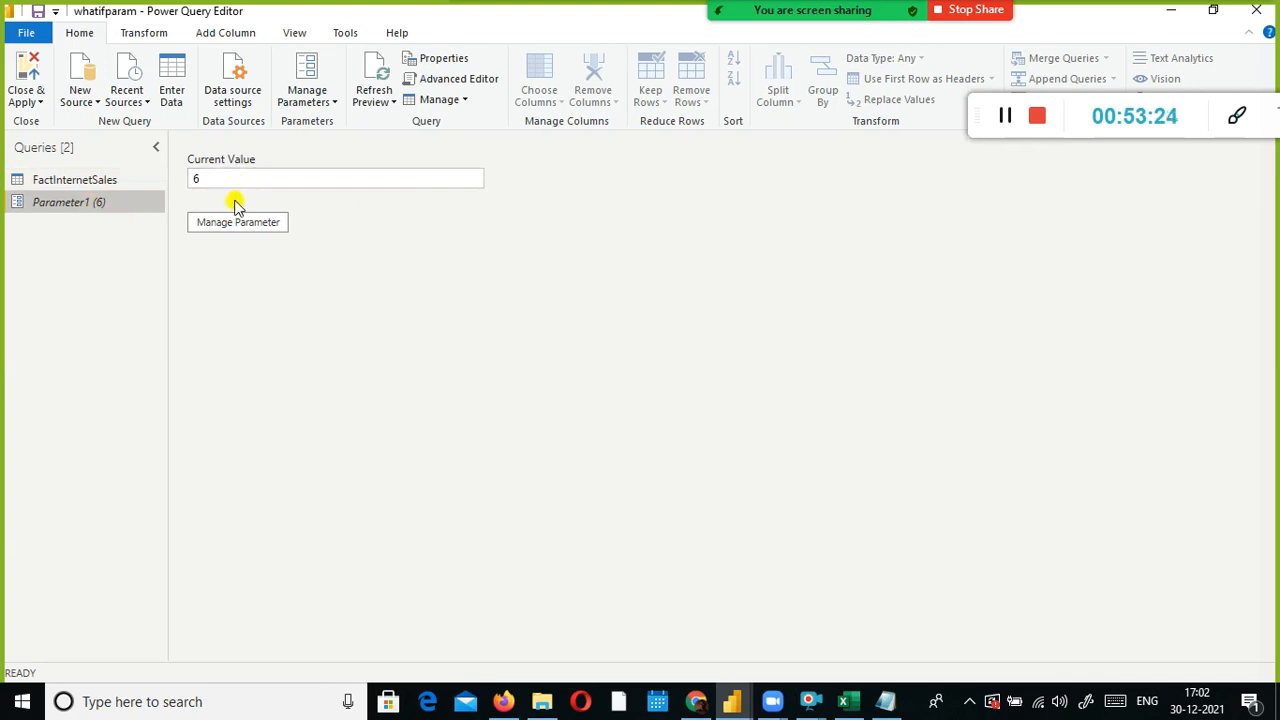
pyautogui.click(110, 180)
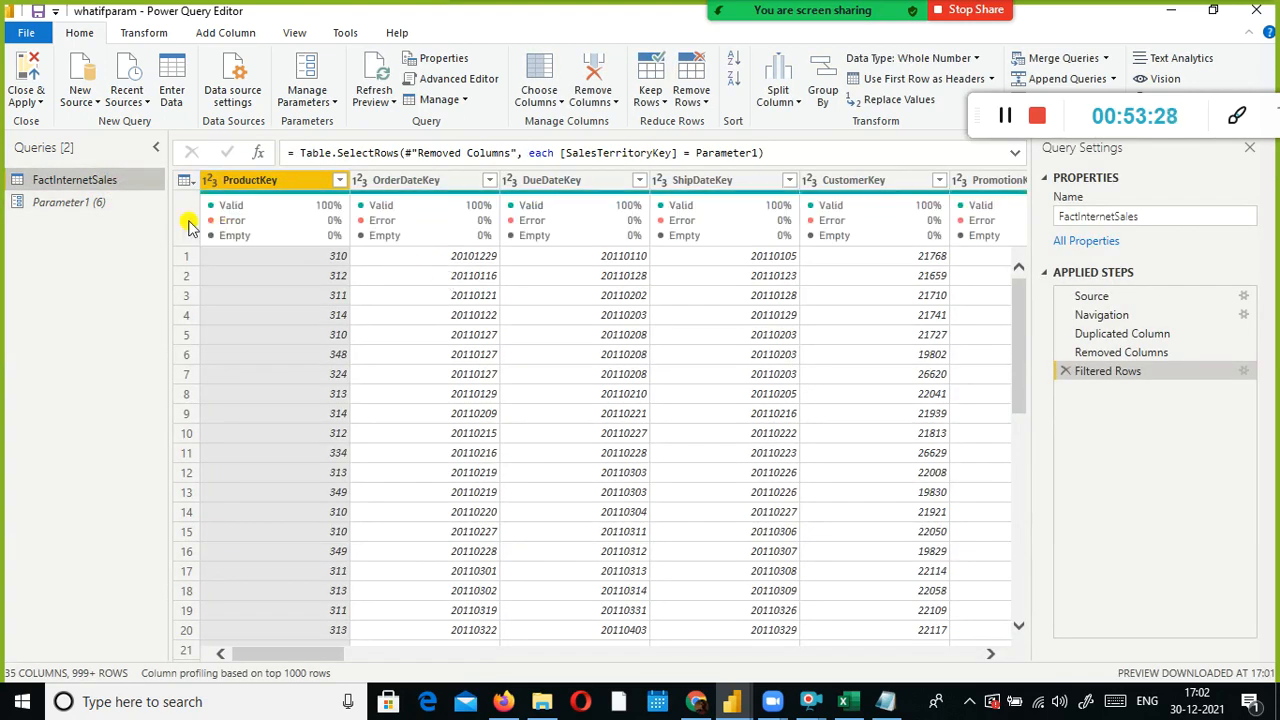
pyautogui.moveTo(288, 659); pyautogui.dragTo(178, 615)
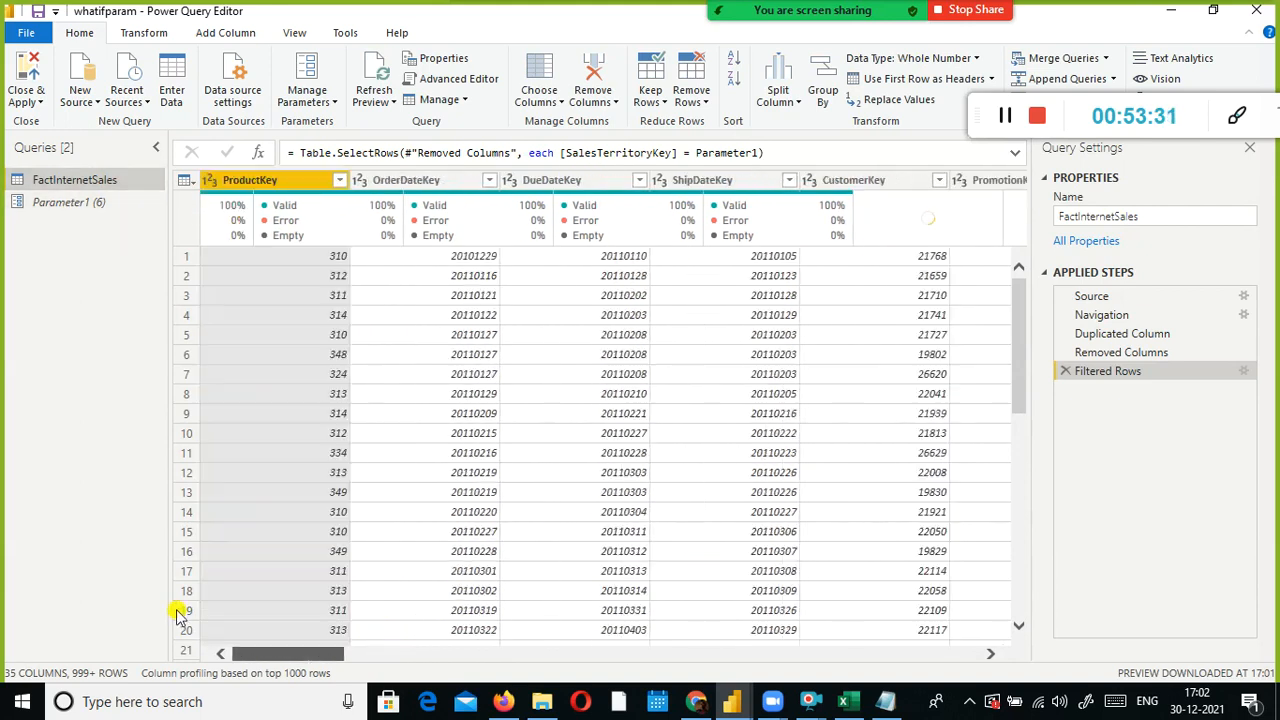
pyautogui.click(37, 97)
pyautogui.click(40, 118)
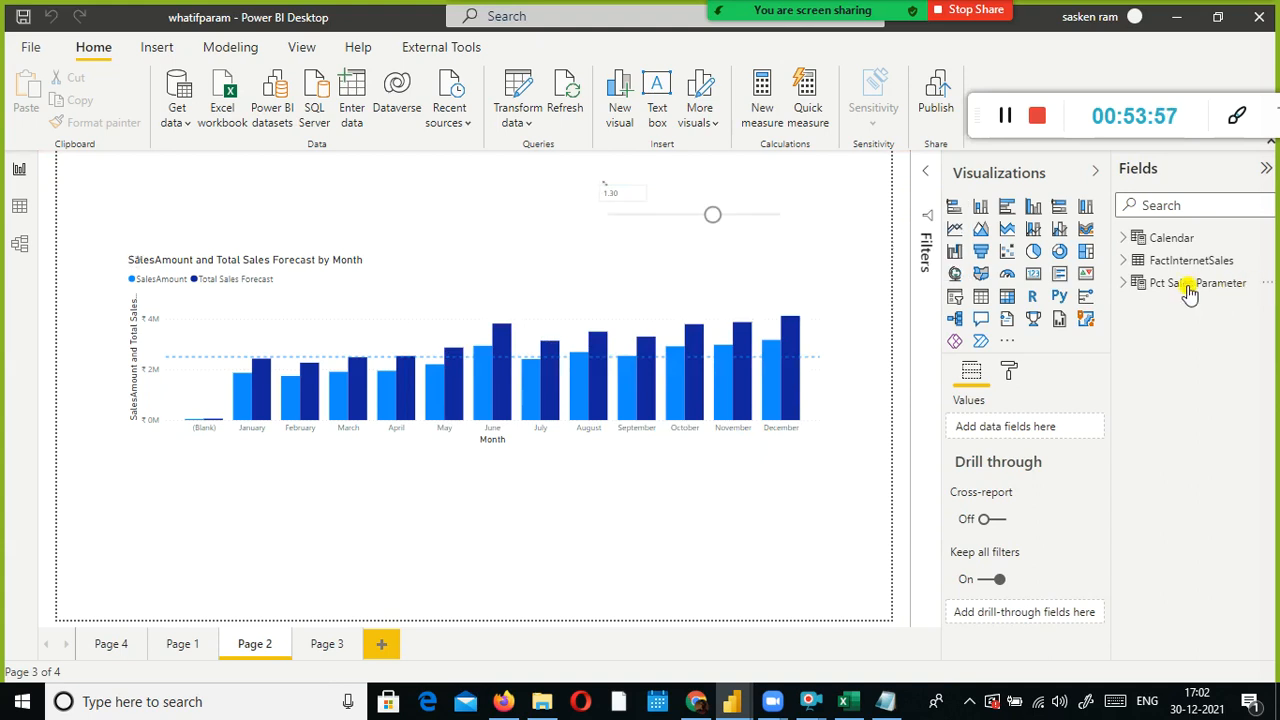
# Expand the FactInternetSales fields and remove the broken slicer visual from Page 3
pyautogui.click(1123, 261)
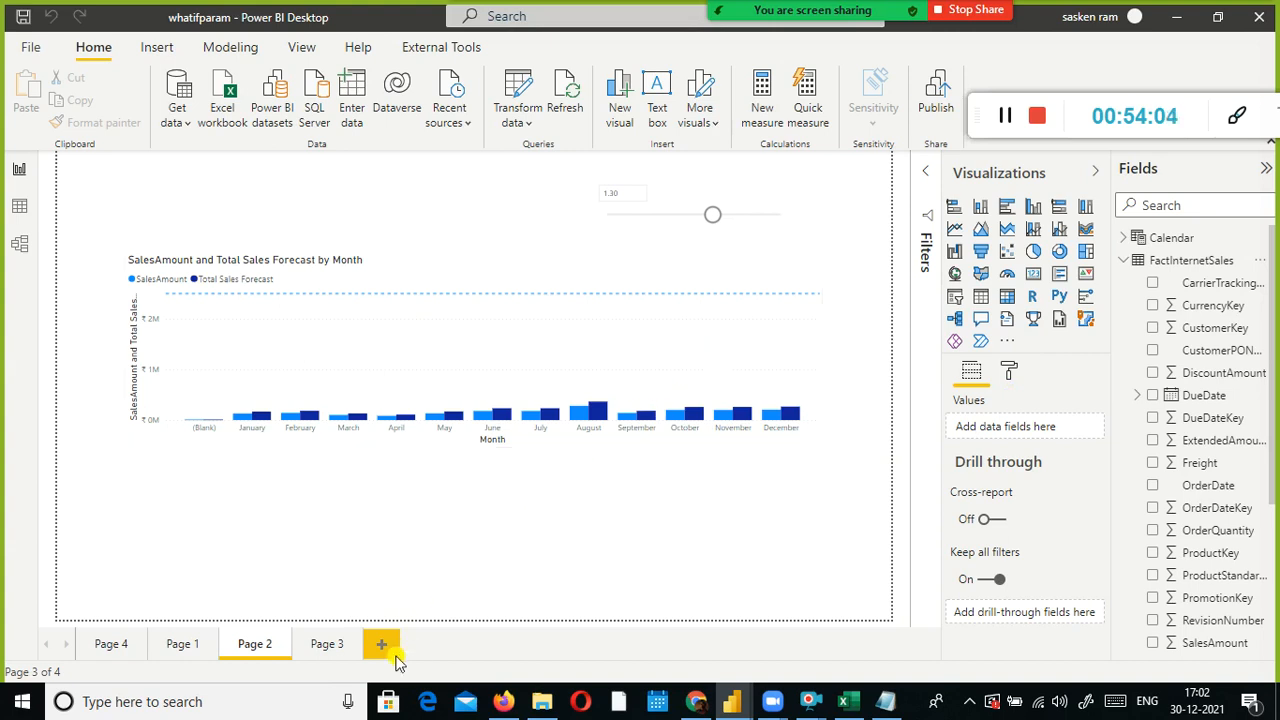
pyautogui.click(326, 644)
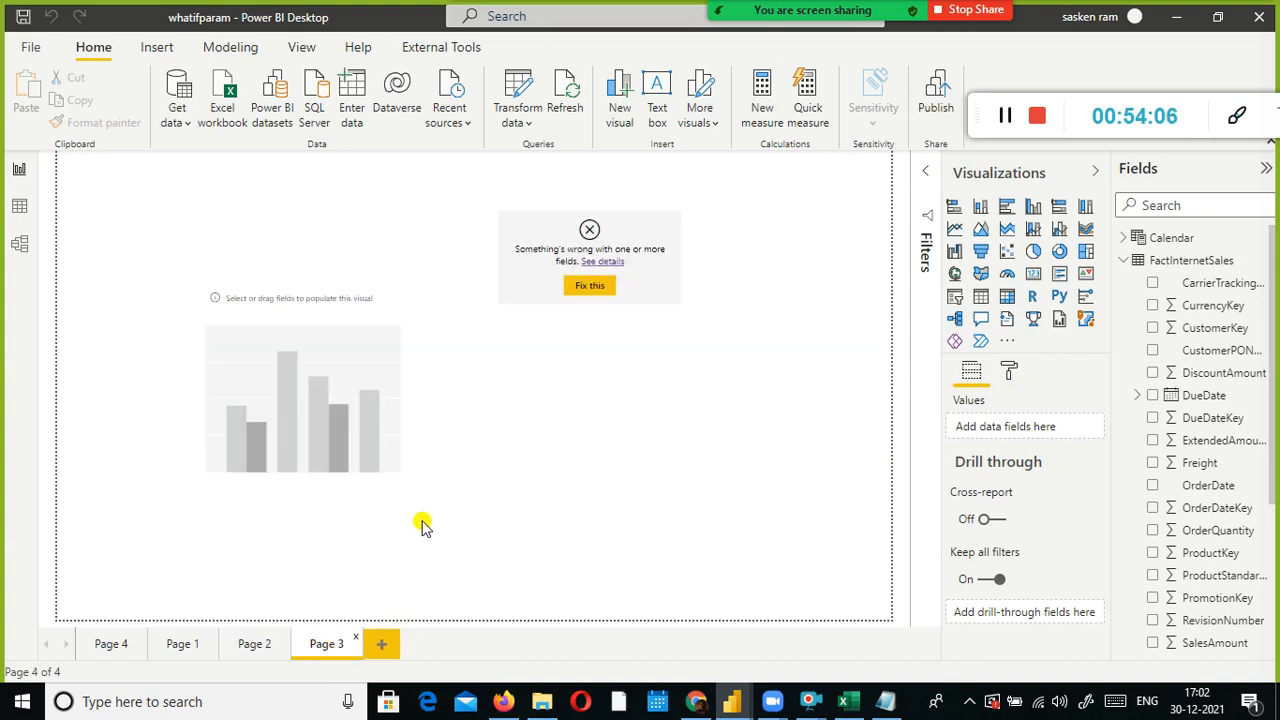
pyautogui.click(588, 228)
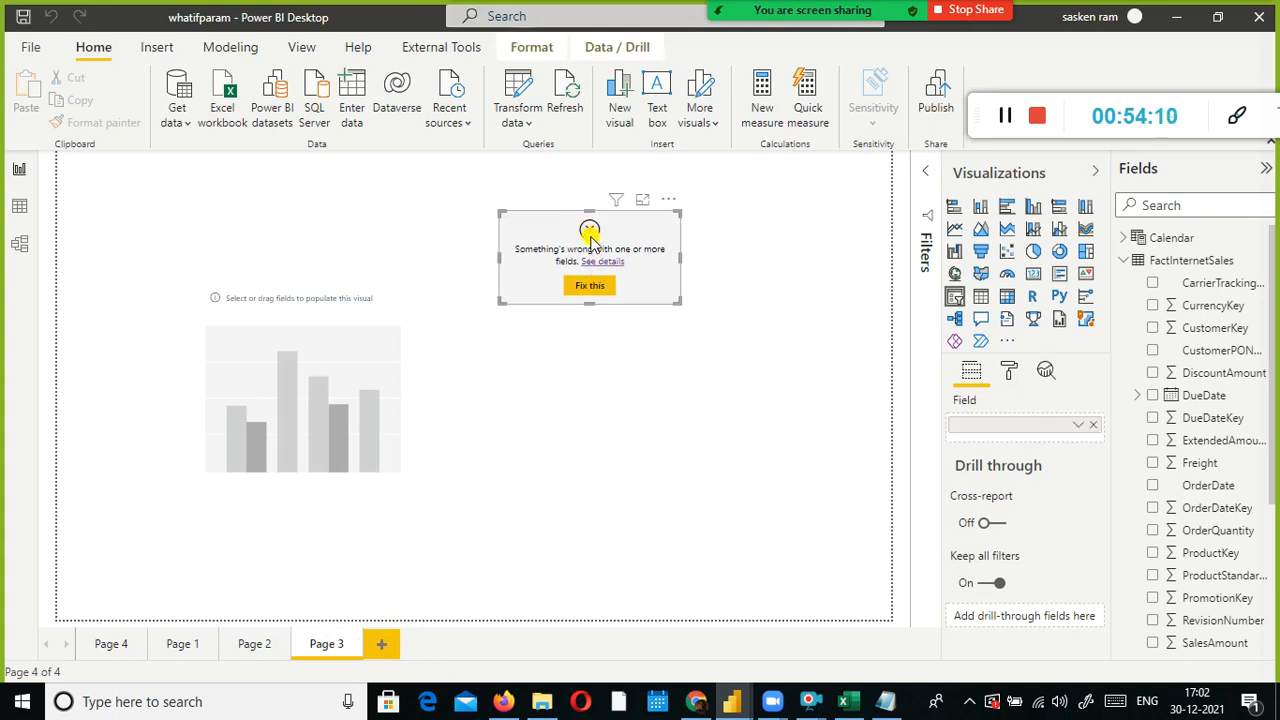
pyautogui.click(668, 199)
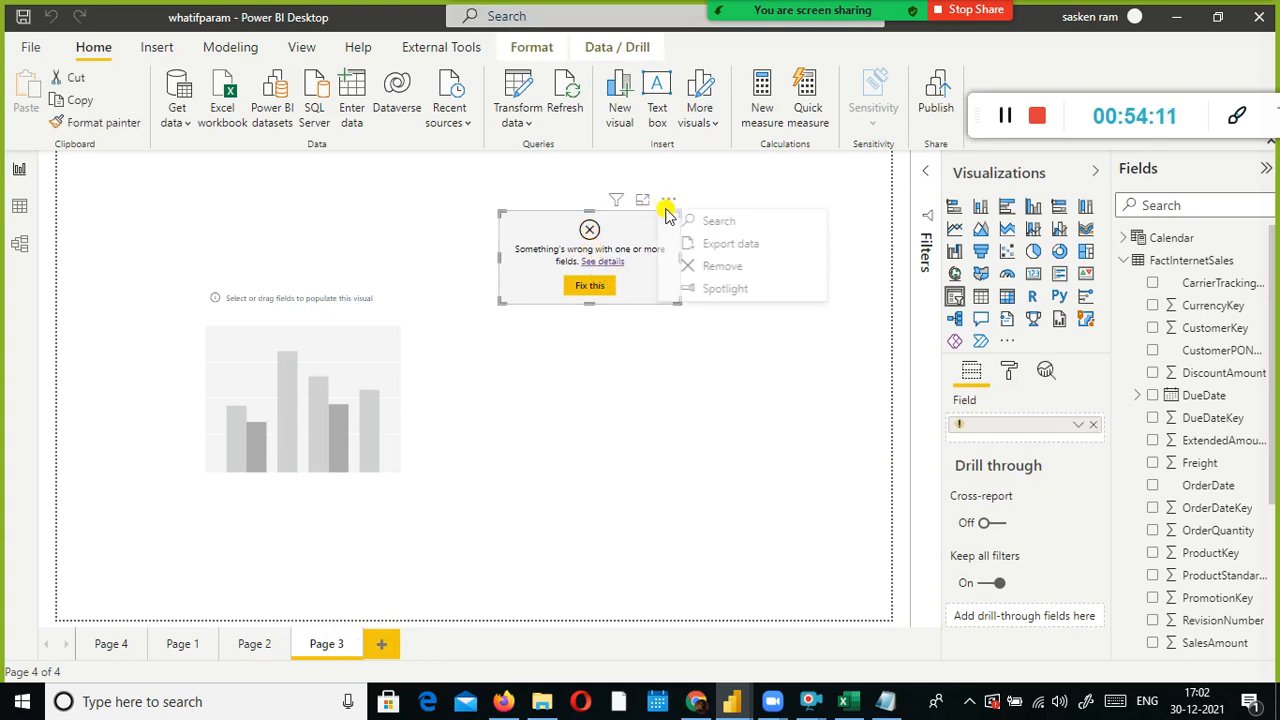
pyautogui.click(716, 267)
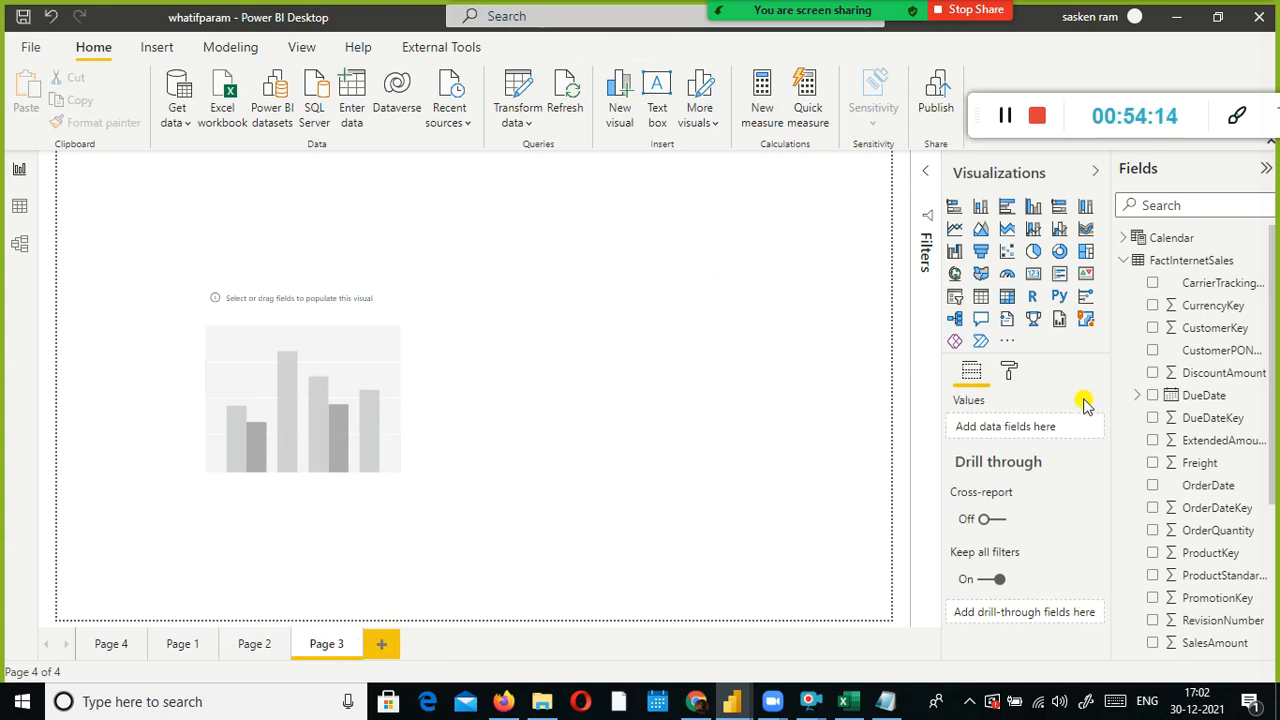
# Add SalesAmount from FactInternetSales as the values of the empty column chart on Page 3
pyautogui.scroll(-5, 1265, 488)
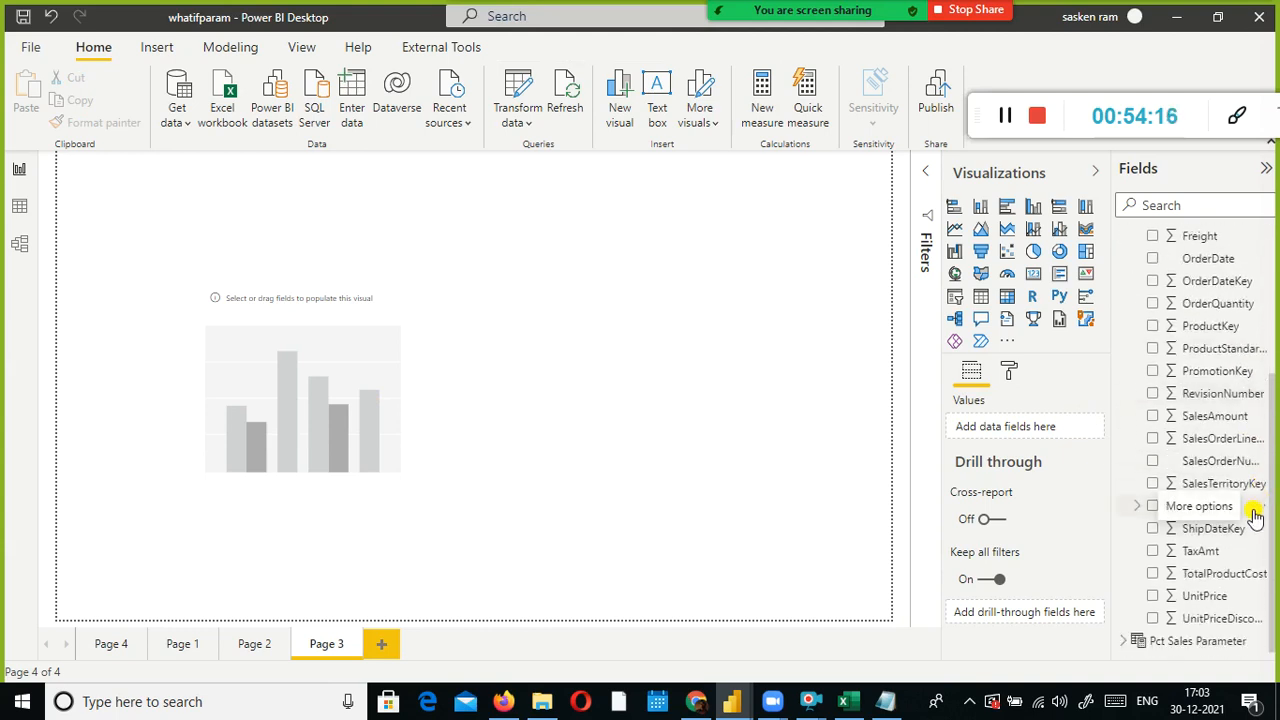
pyautogui.moveTo(1236, 420); pyautogui.dragTo(306, 428)
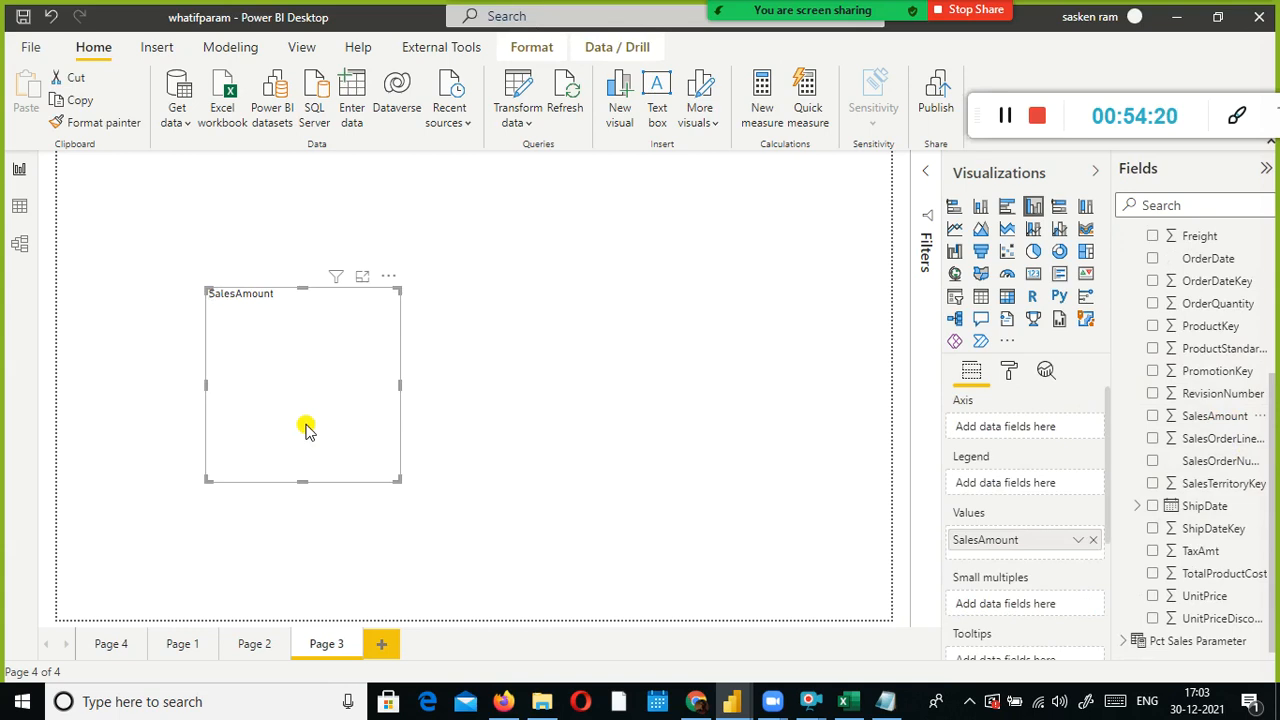
# Add SalesTerritoryKey from FactInternetSales to the SalesAmount column chart, widen the chart, and move the field to its axis
pyautogui.scroll(3, 1251, 477)
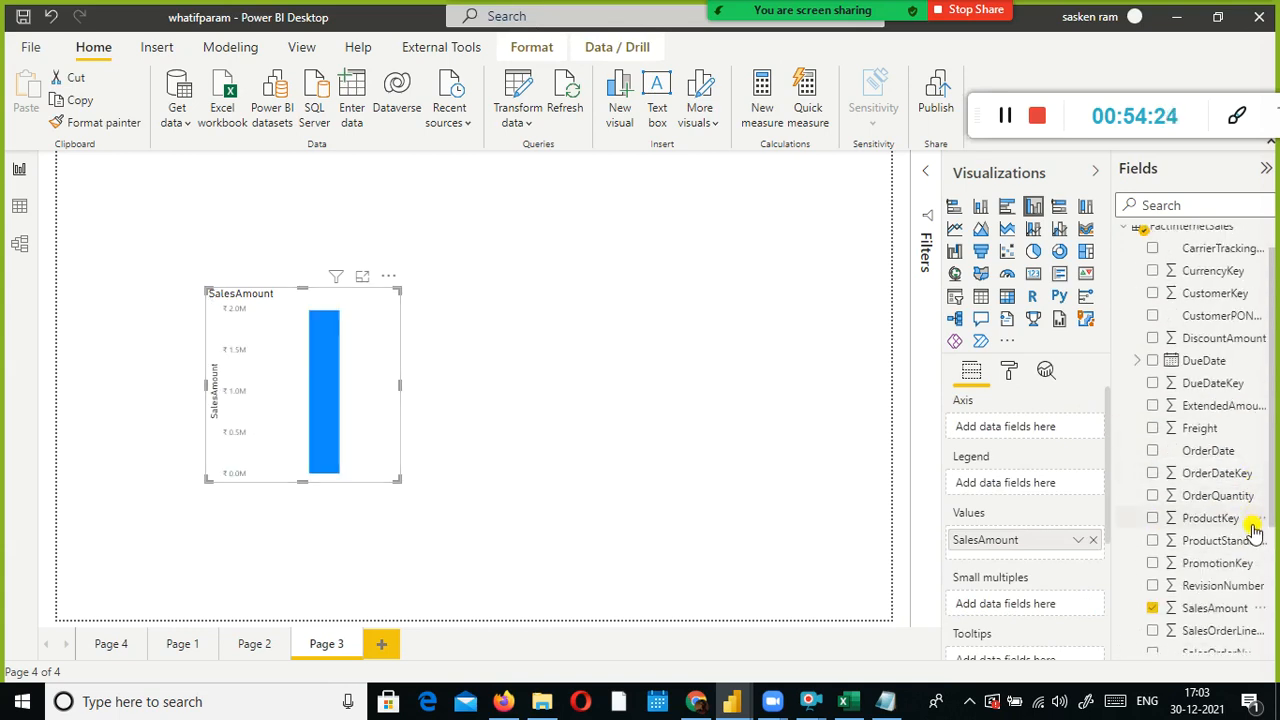
pyautogui.scroll(1, 1253, 533)
pyautogui.scroll(-6, 1253, 533)
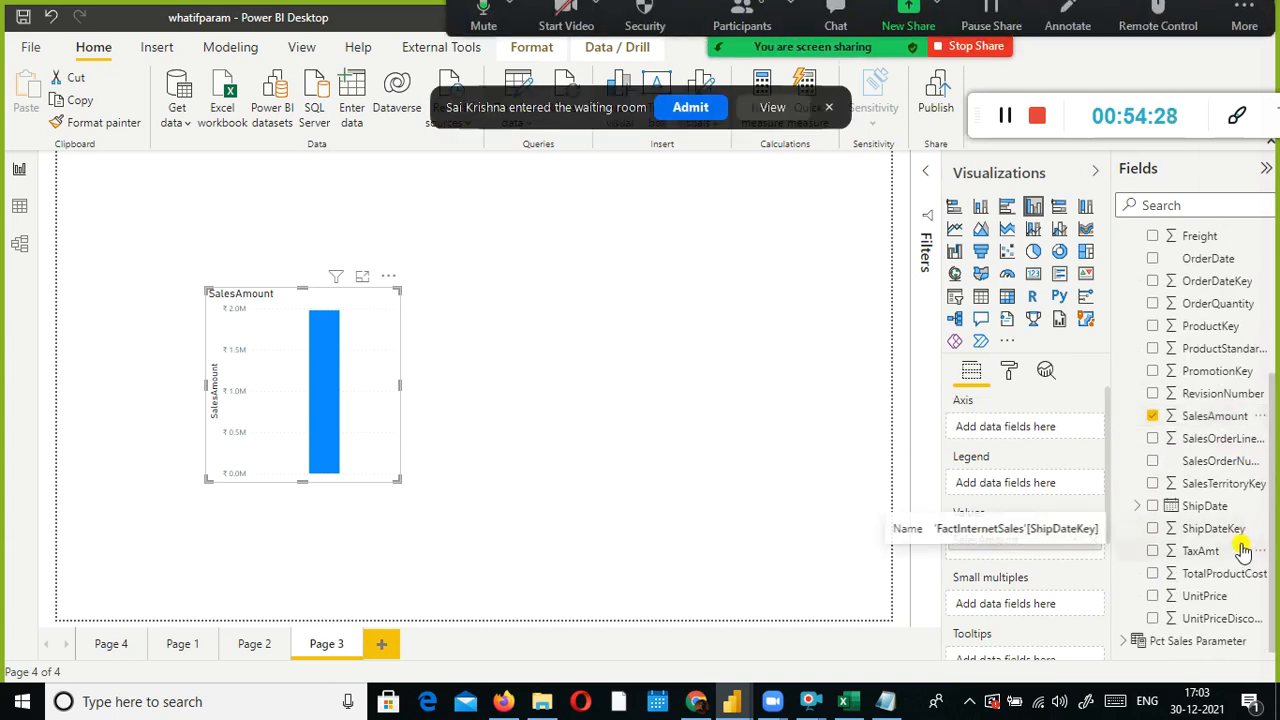
pyautogui.click(690, 110)
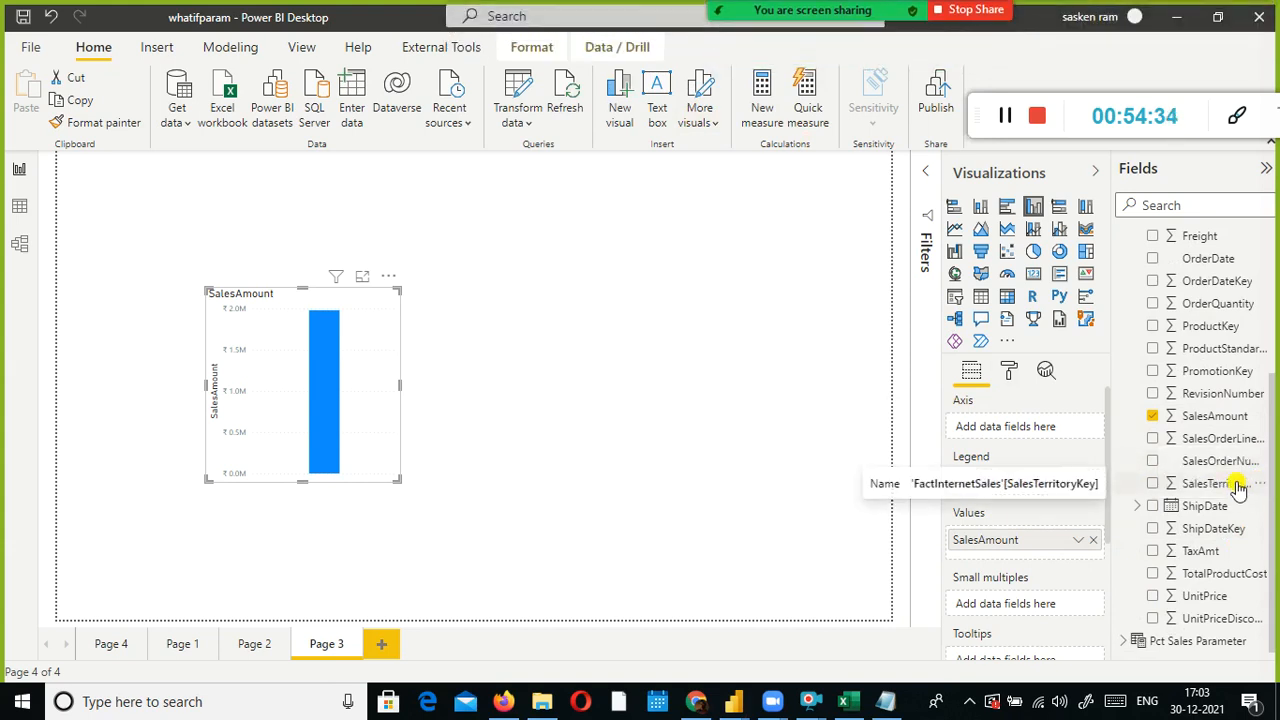
pyautogui.moveTo(1238, 487); pyautogui.dragTo(334, 391)
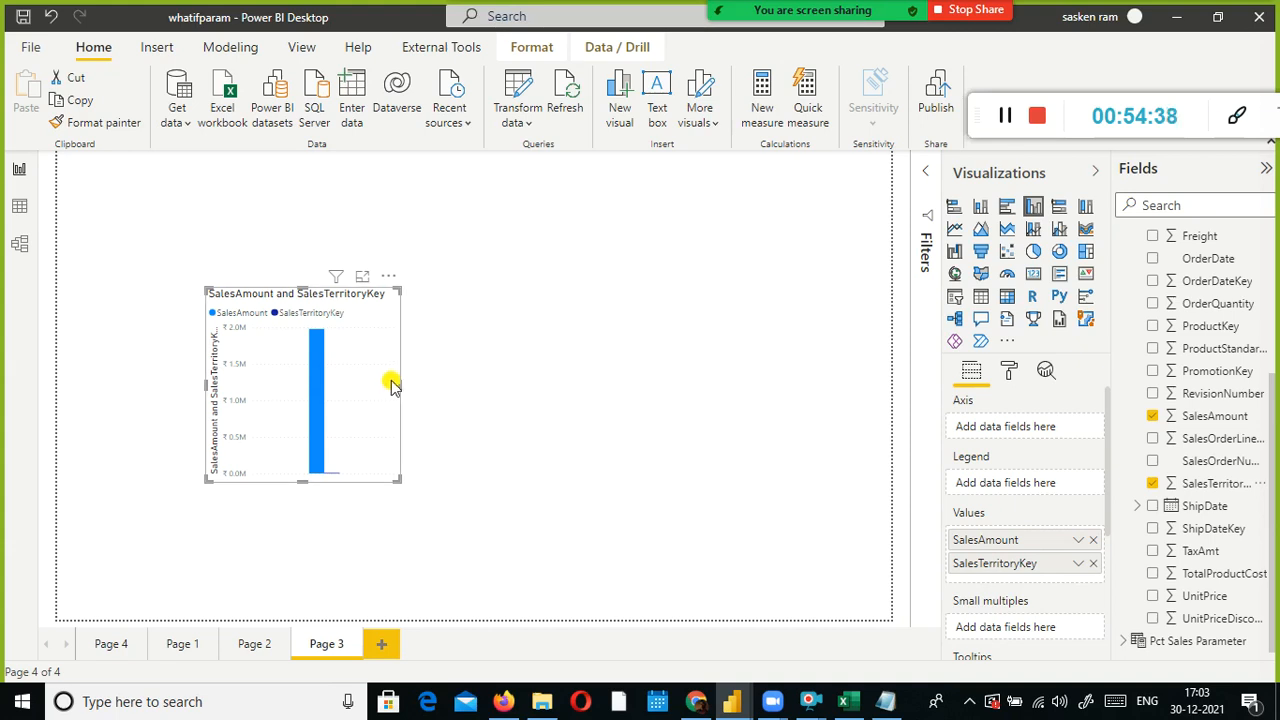
pyautogui.moveTo(403, 377); pyautogui.dragTo(685, 386)
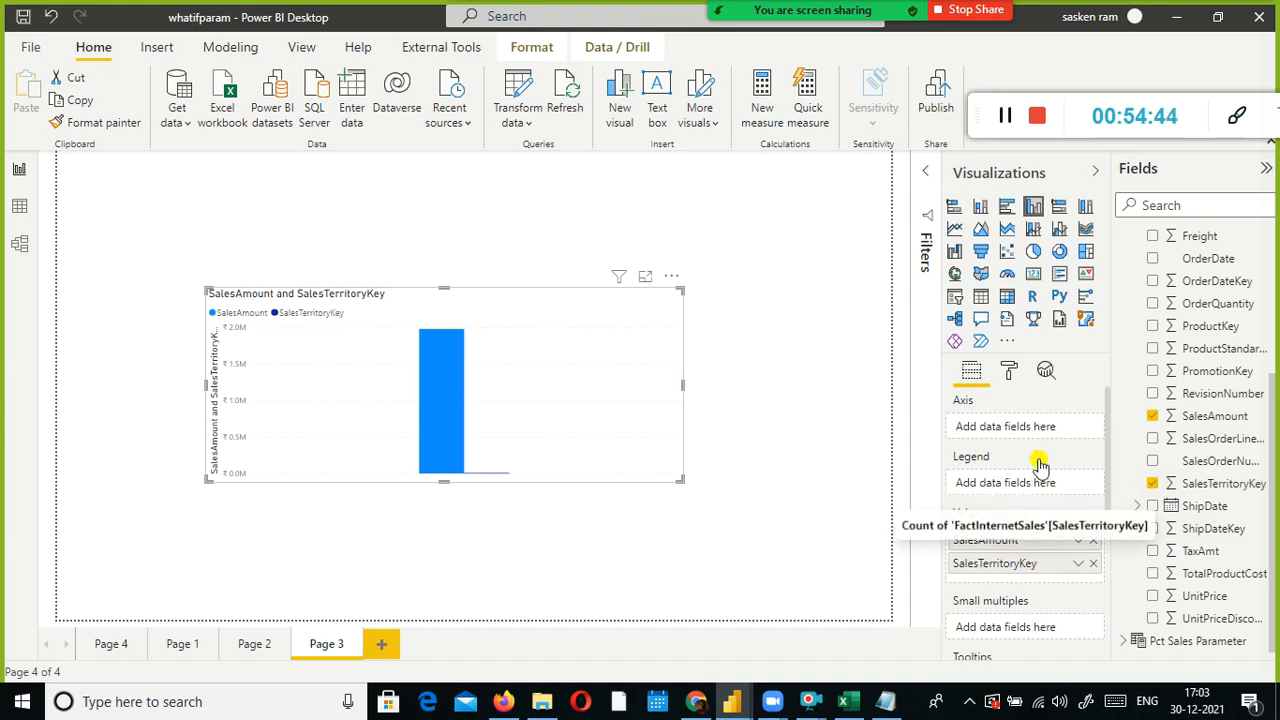
pyautogui.moveTo(1037, 418); pyautogui.dragTo(1042, 428)
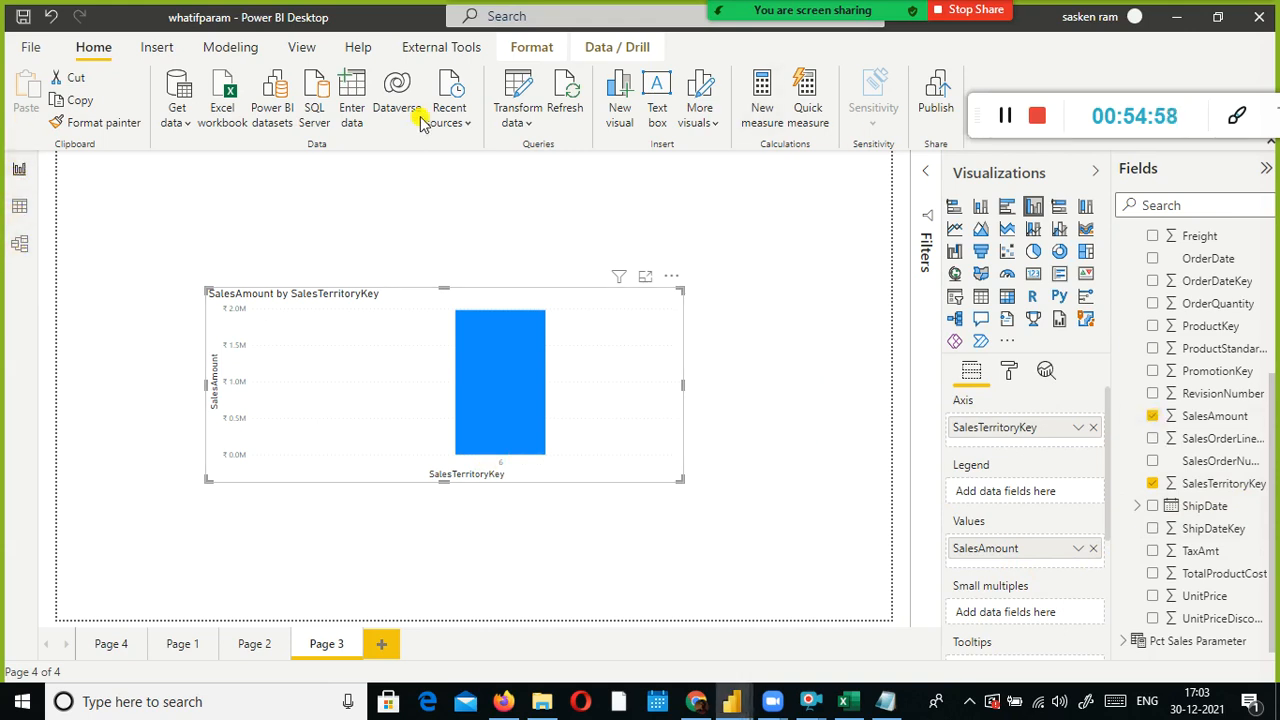
# Edit the report's query parameters, setting Parameter1 to 7
pyautogui.moveTo(733, 700)
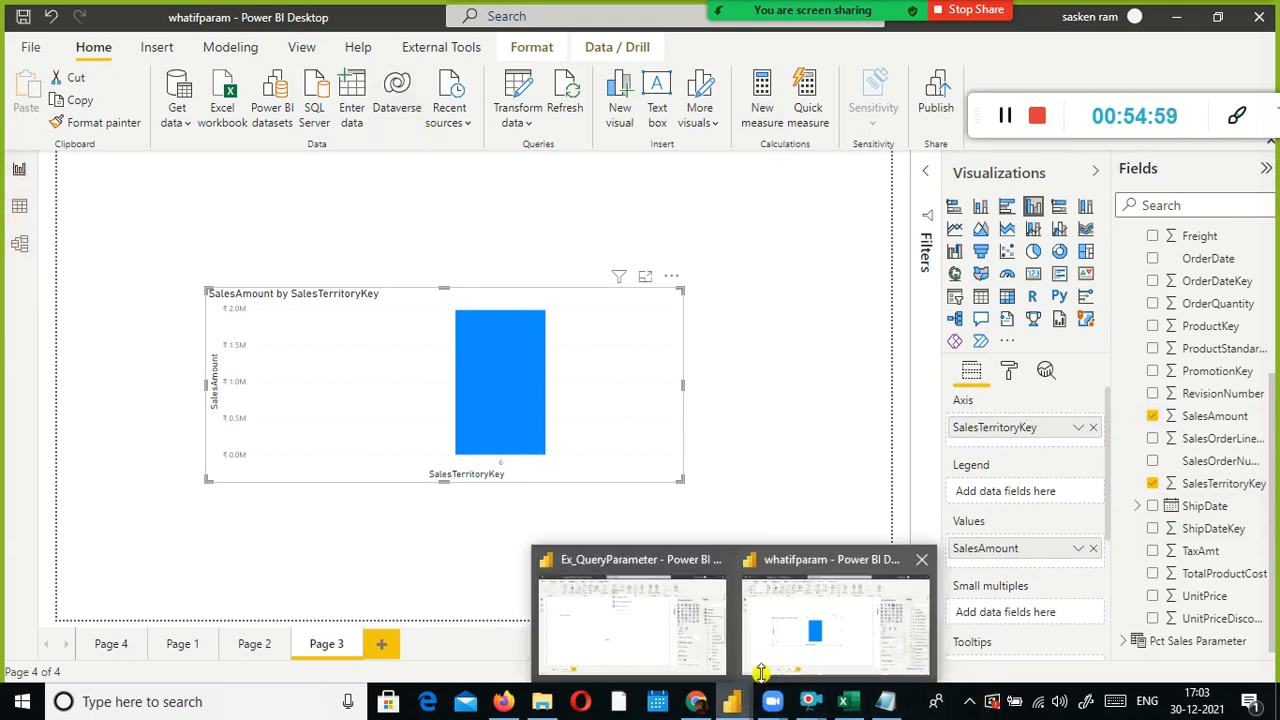
pyautogui.click(820, 650)
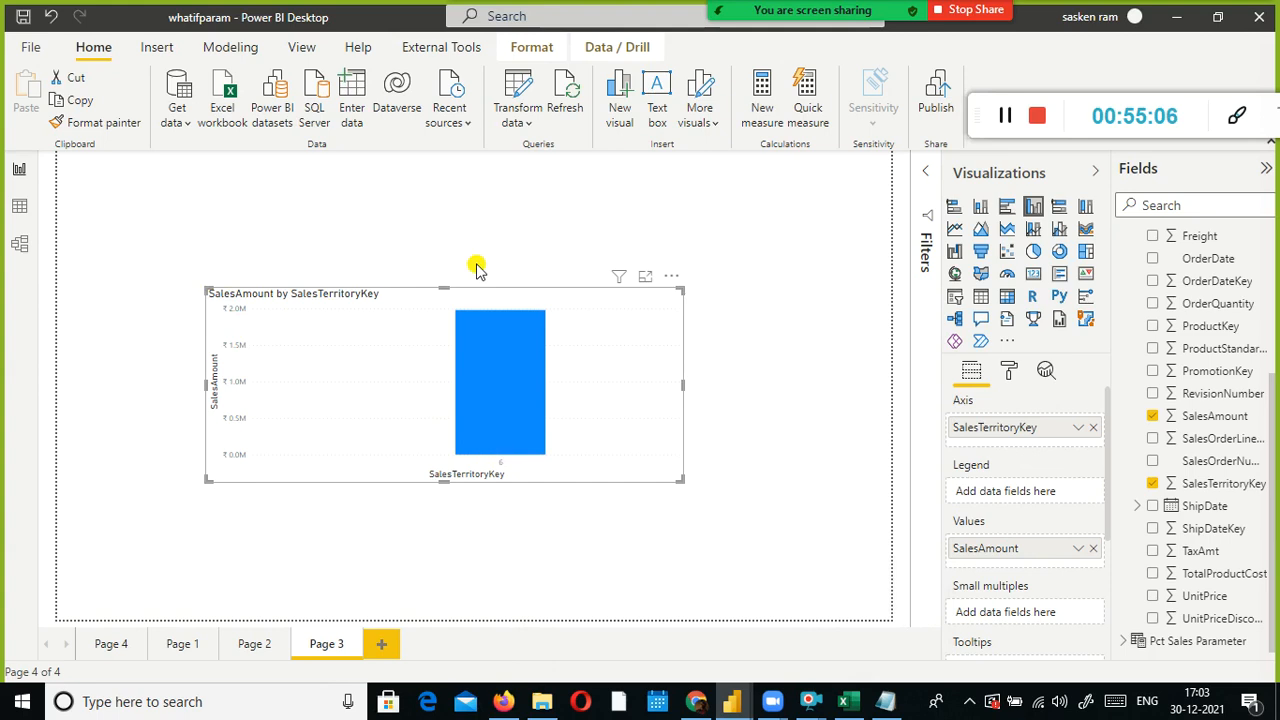
pyautogui.click(531, 123)
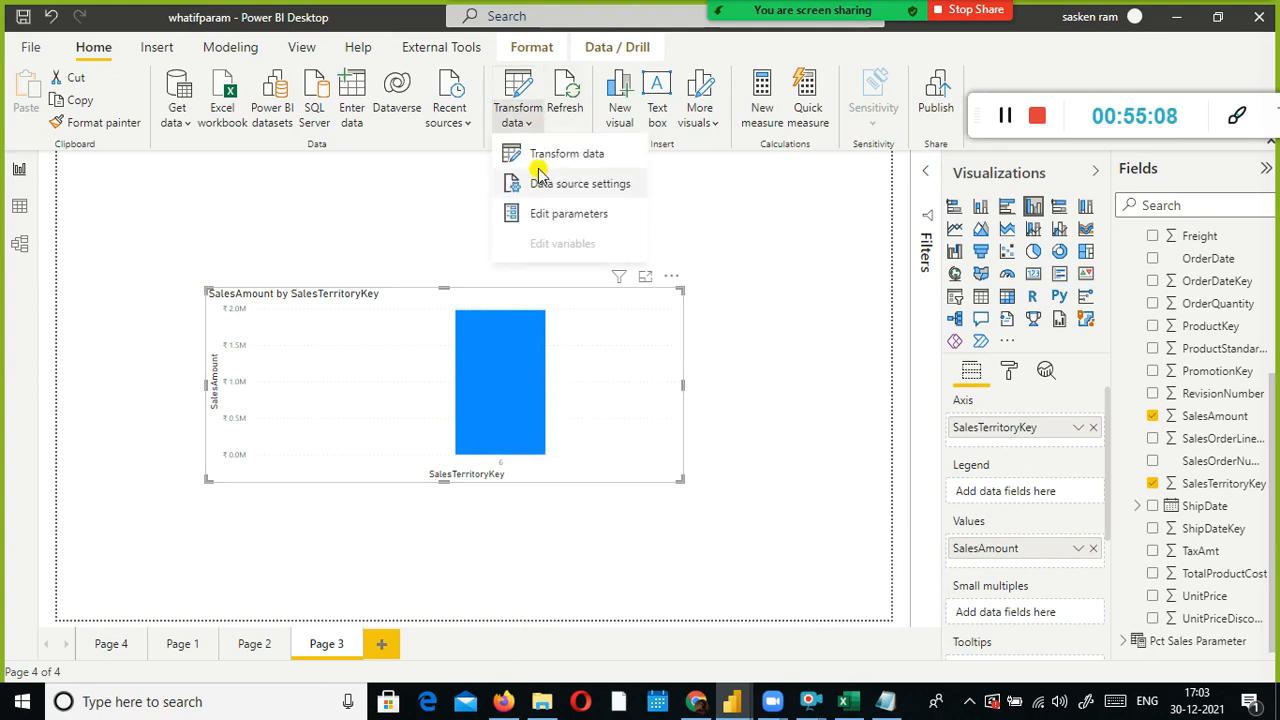
pyautogui.click(566, 213)
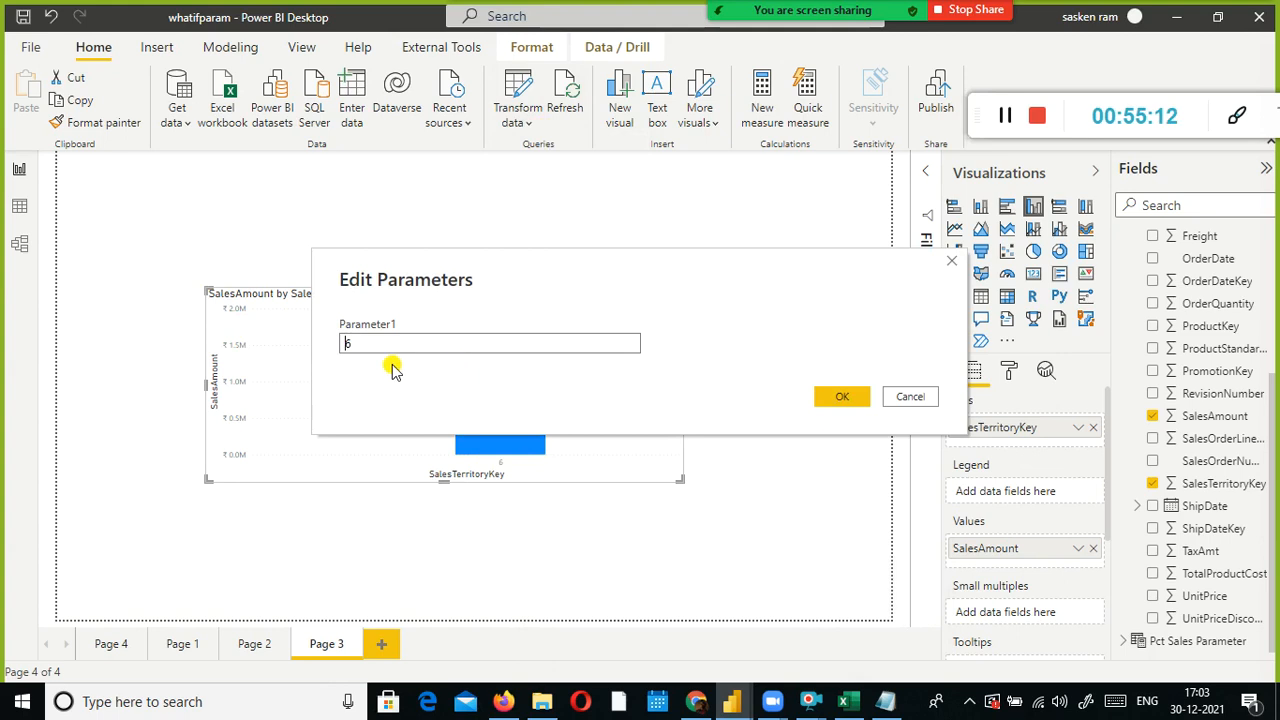
pyautogui.doubleClick(390, 347)
pyautogui.write('7')
pyautogui.click(838, 400)
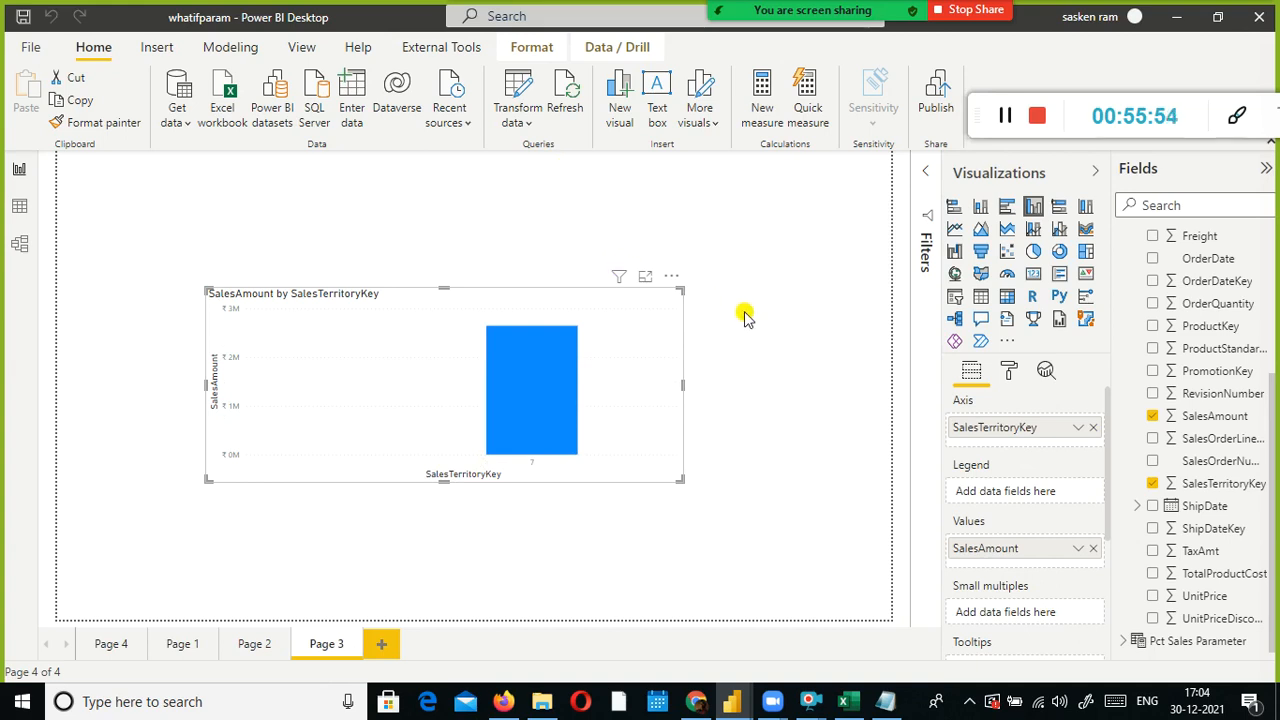
# Examine the filtered chart and the editable value of Parameter1, and close the parameter editor without changing the value
pyautogui.click(529, 119)
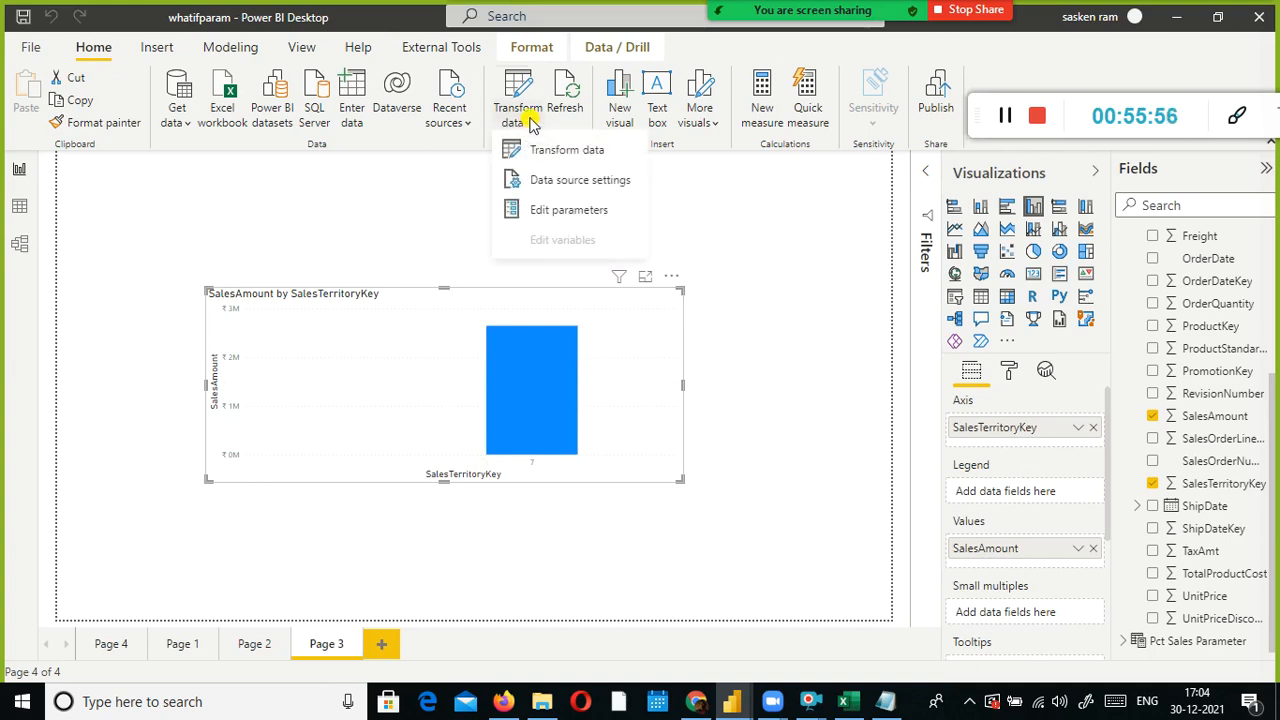
pyautogui.click(641, 200)
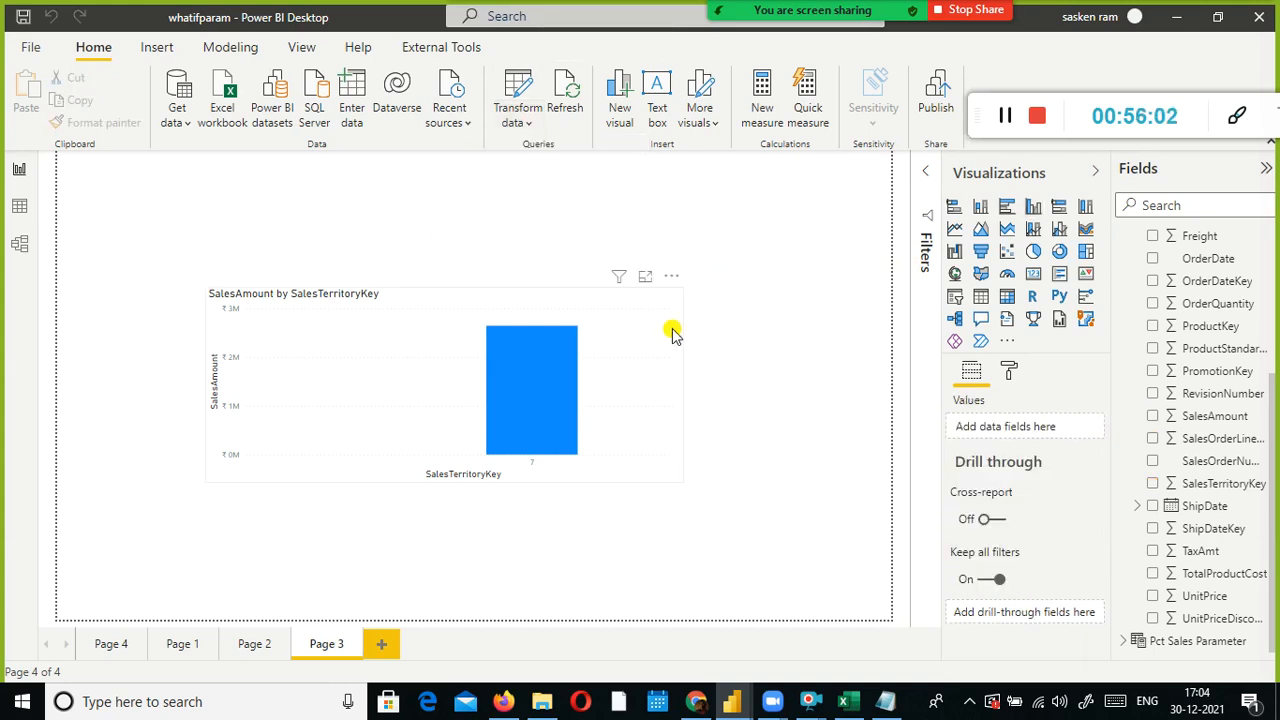
pyautogui.moveTo(540, 437)
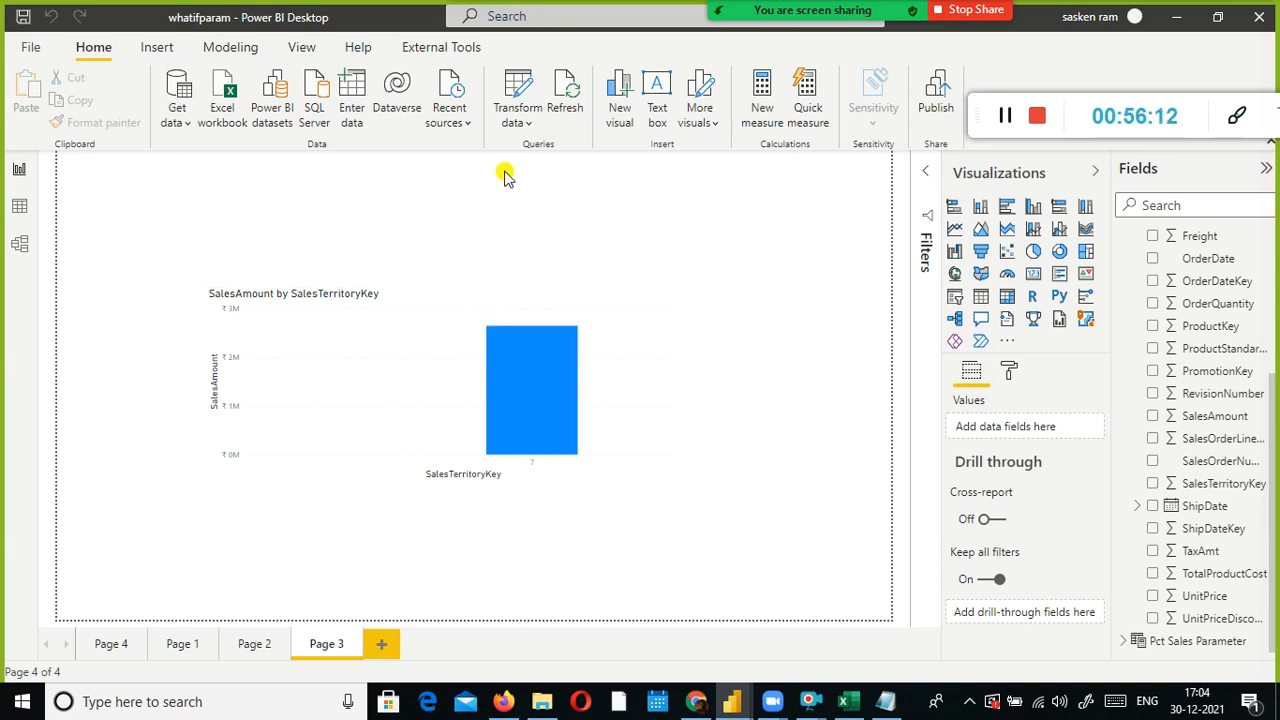
pyautogui.click(536, 125)
pyautogui.click(543, 211)
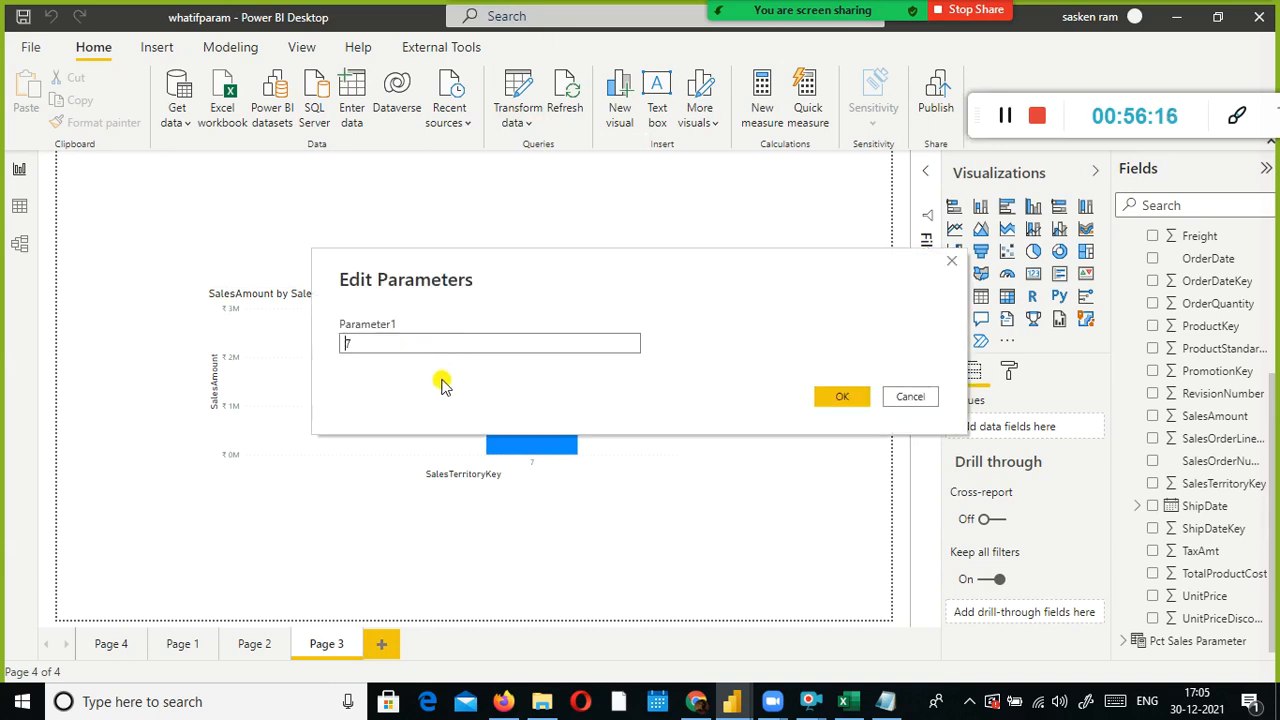
pyautogui.doubleClick(352, 342)
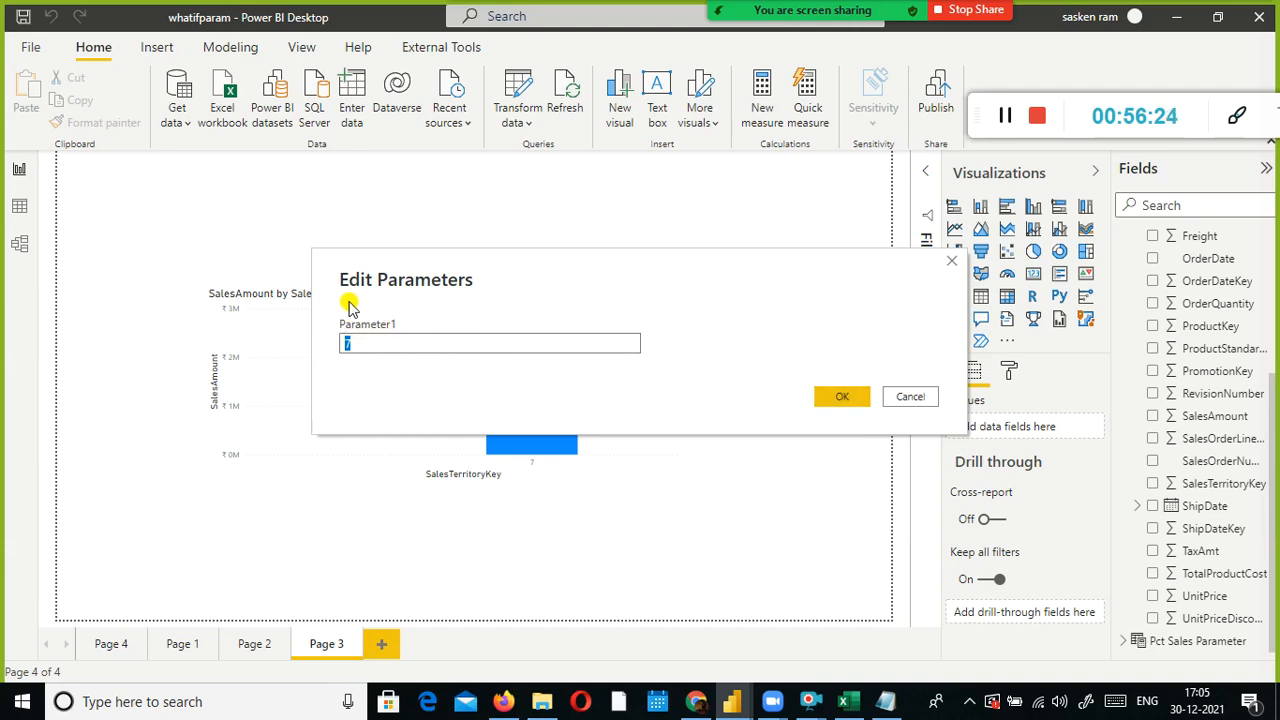
pyautogui.click(852, 398)
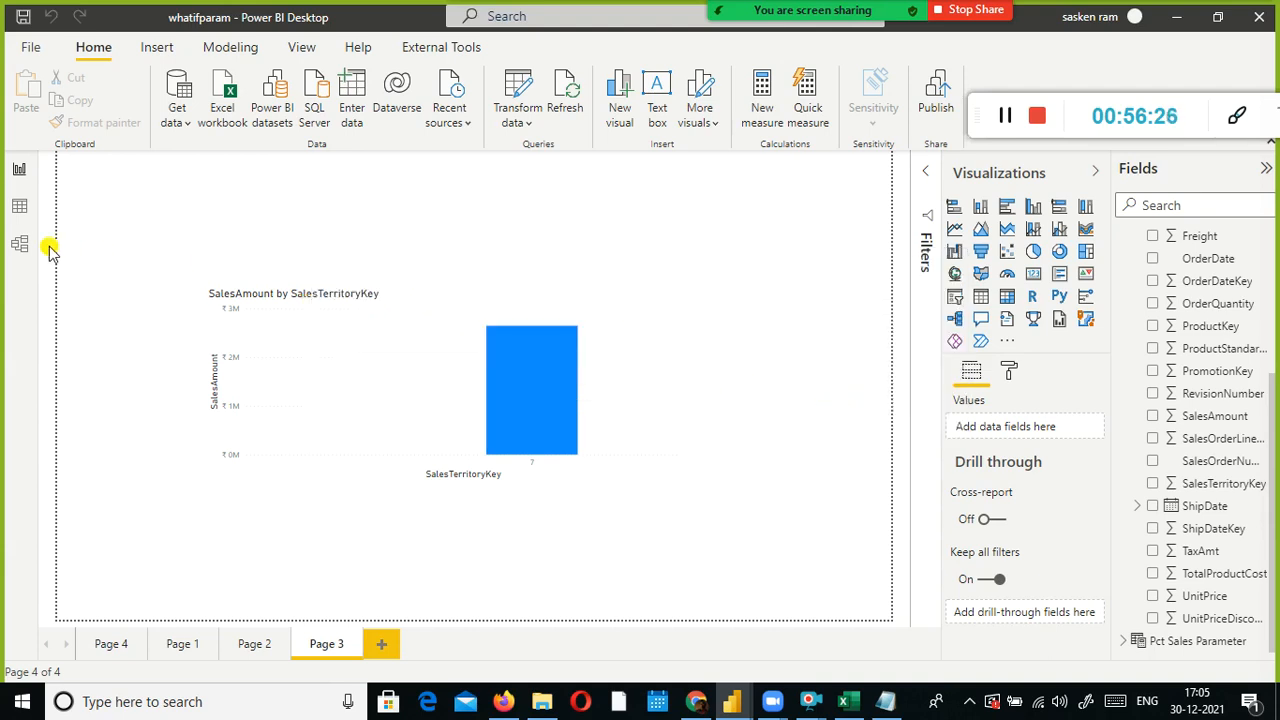
# Open the Power Query Editor for whatifparam and rename Parameter1 as TerritoryParameter1
pyautogui.moveTo(734, 697)
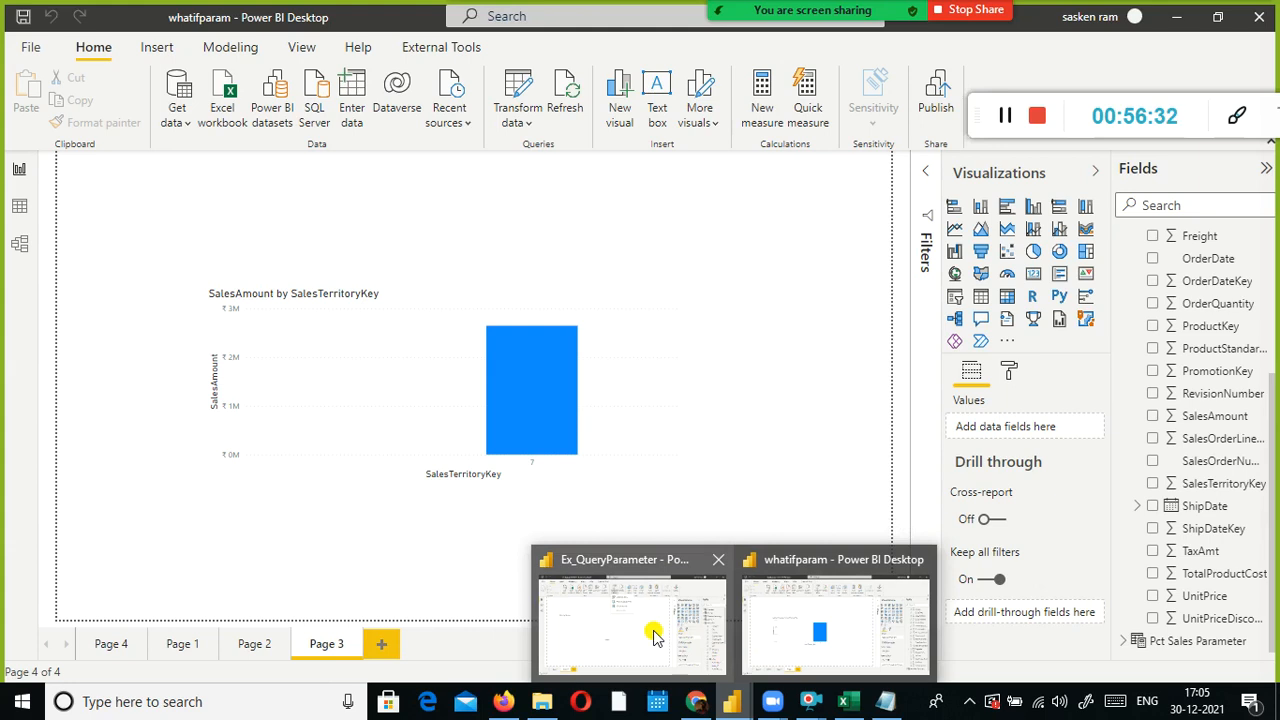
pyautogui.click(778, 644)
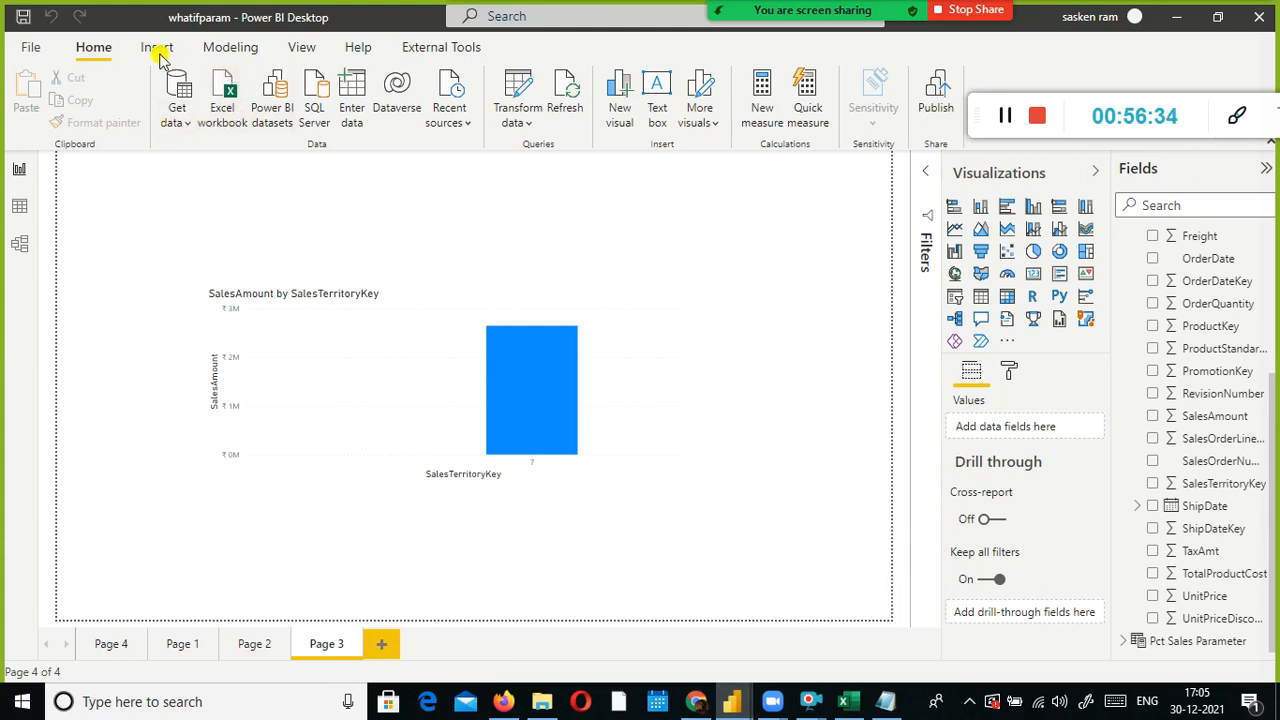
pyautogui.click(522, 118)
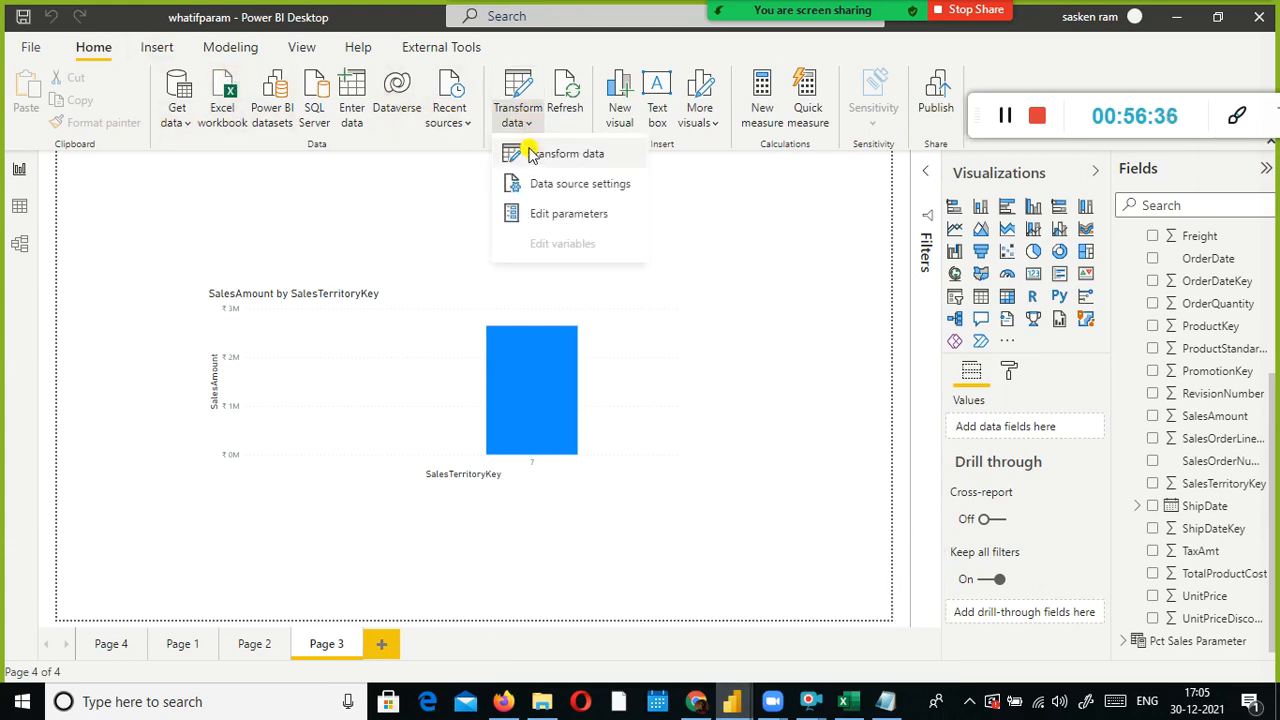
pyautogui.click(532, 155)
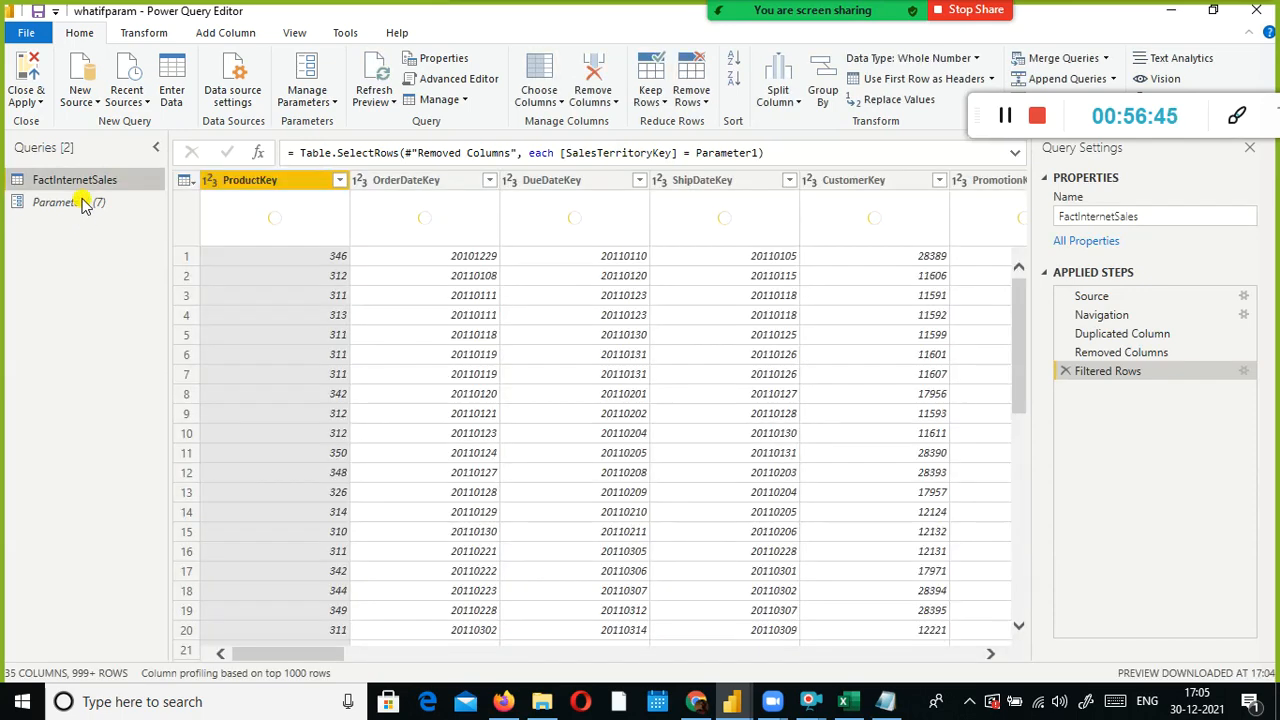
pyautogui.rightClick(87, 210)
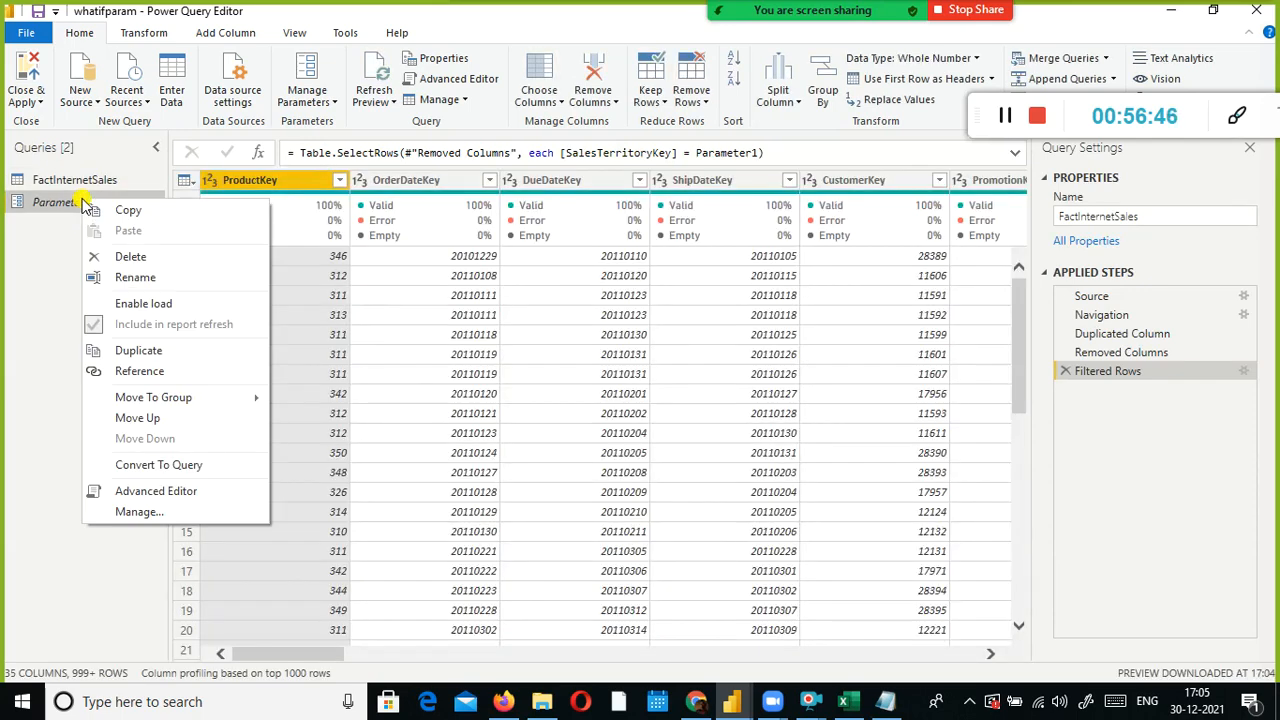
pyautogui.click(163, 277)
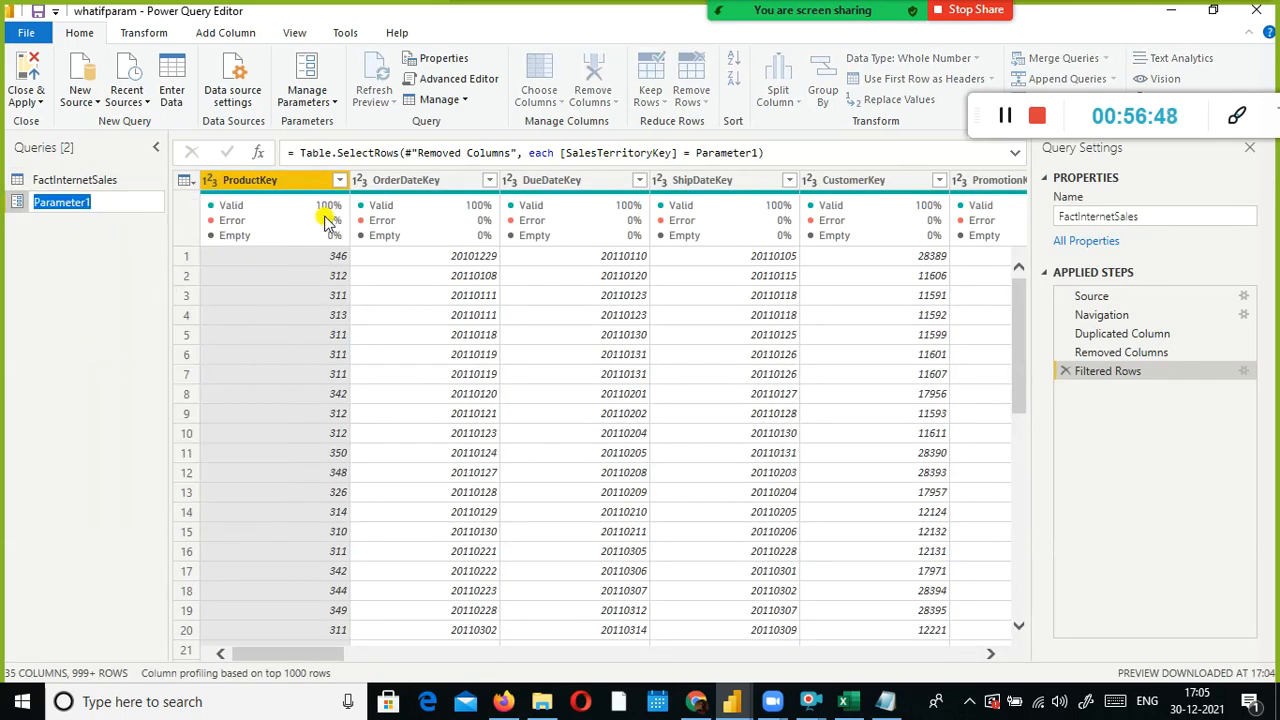
pyautogui.press('Home')
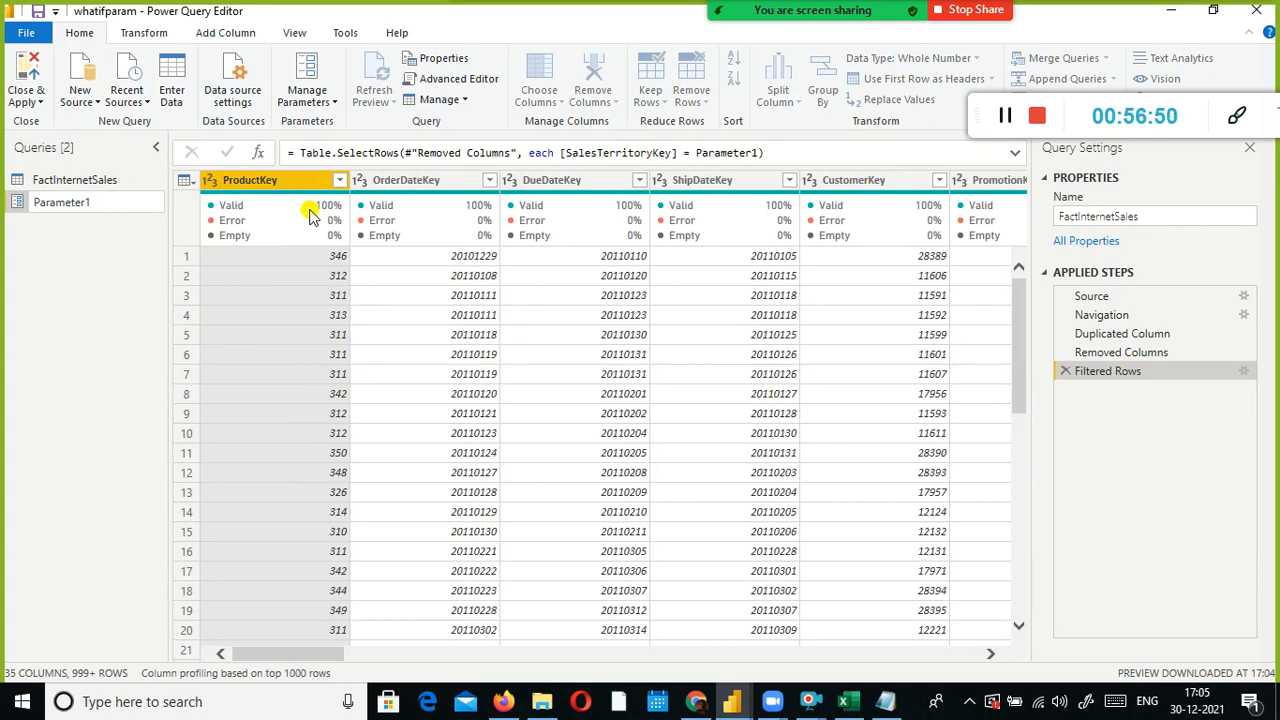
pyautogui.write('Terri')
pyautogui.write('tory')
pyautogui.press('Return')
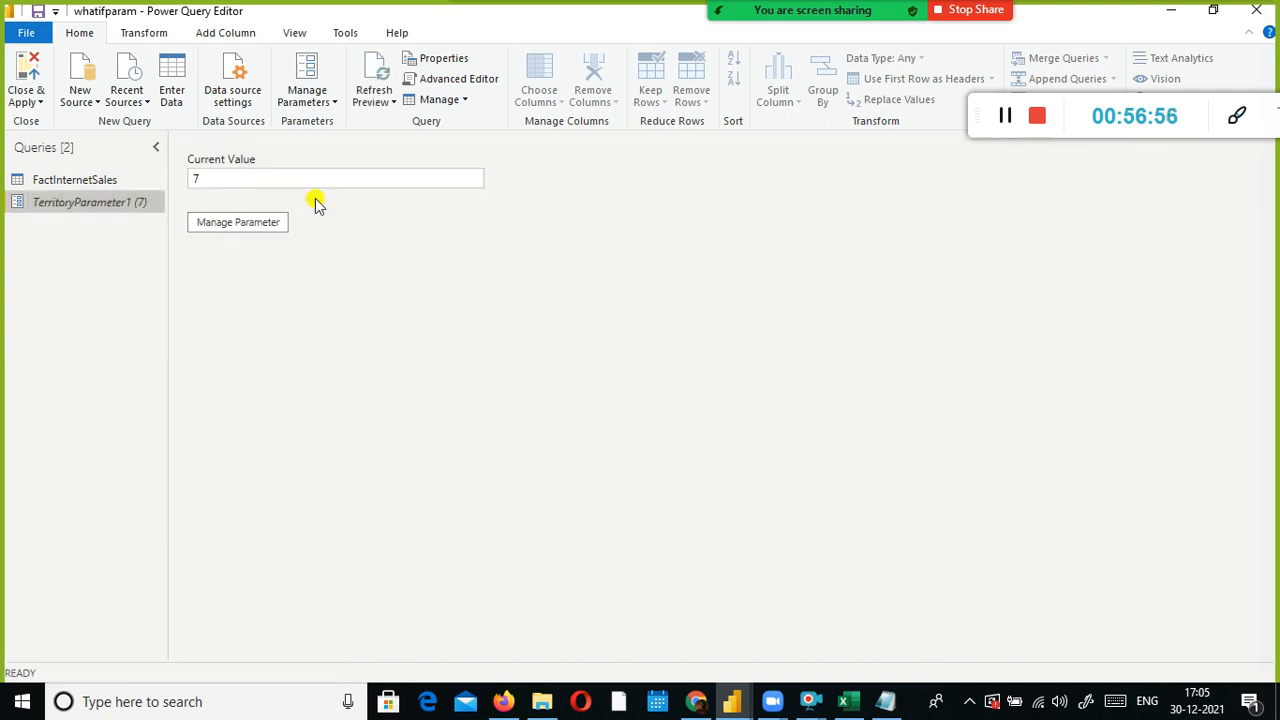
# Add another row filter to the FactInternetSales query, keeping rows where SalesTerritoryKey equals the parameter TerritoryParameter1
pyautogui.click(30, 180)
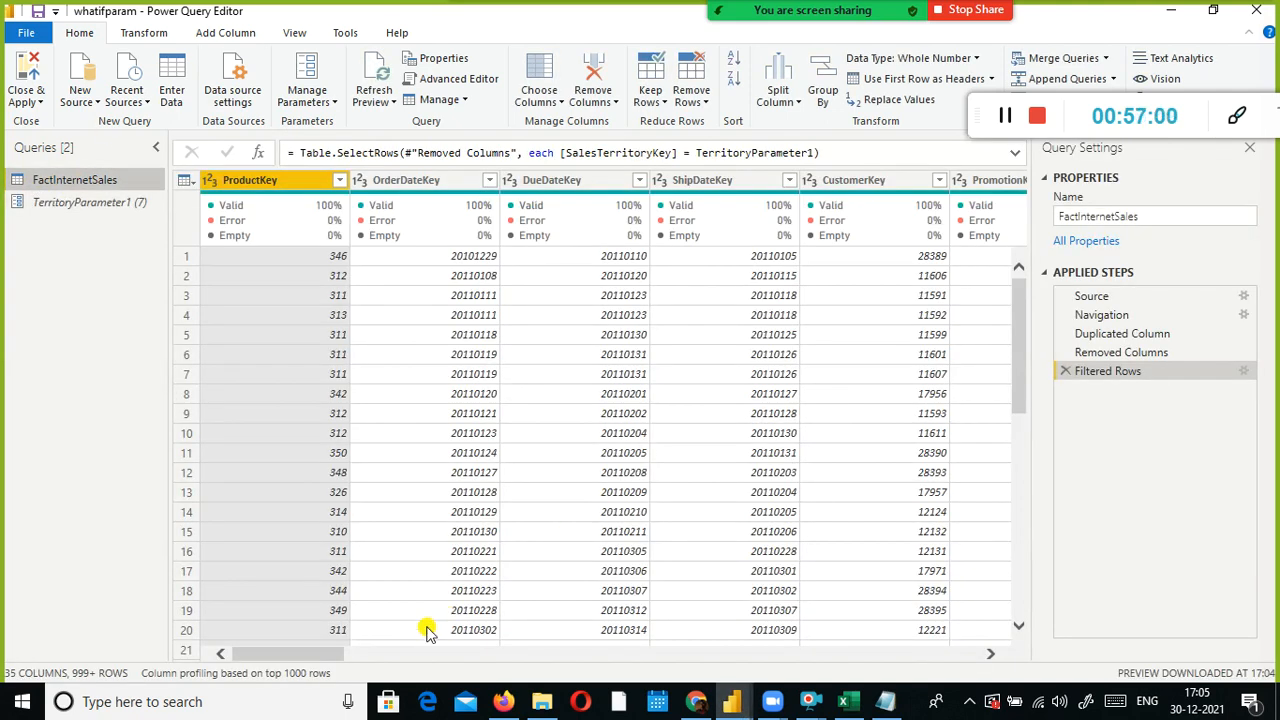
pyautogui.moveTo(322, 657); pyautogui.dragTo(474, 639)
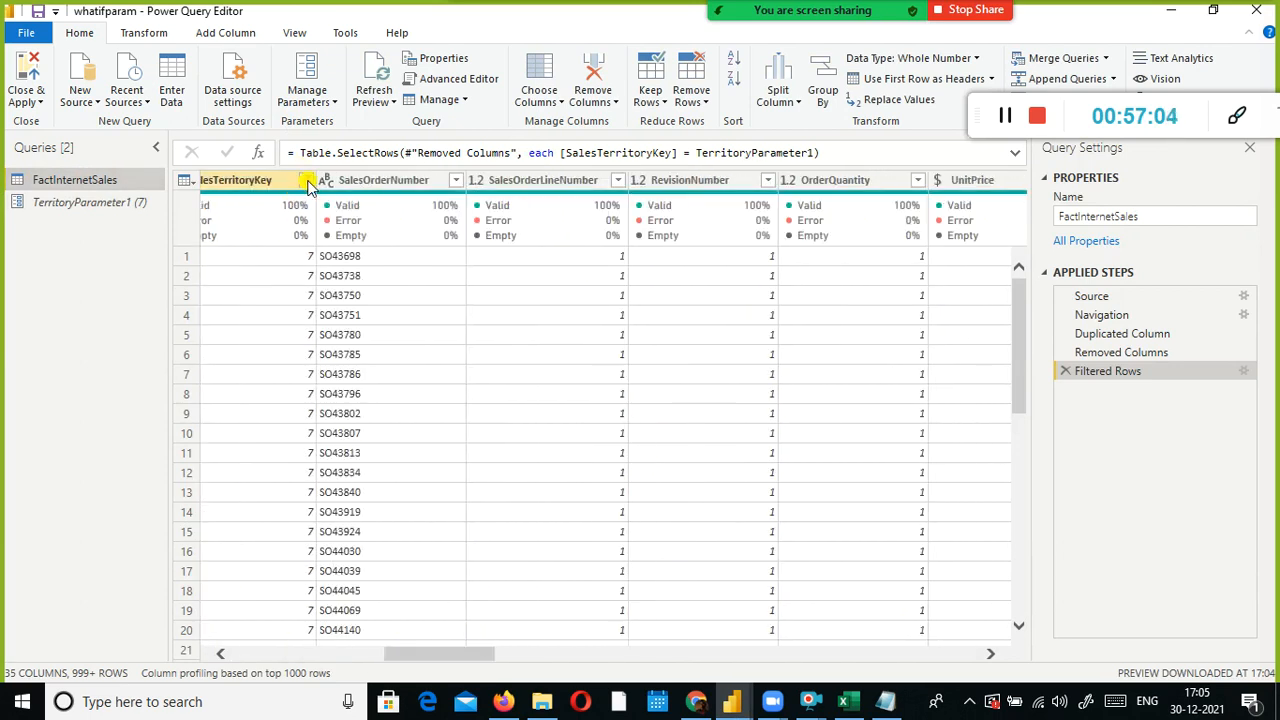
pyautogui.click(308, 186)
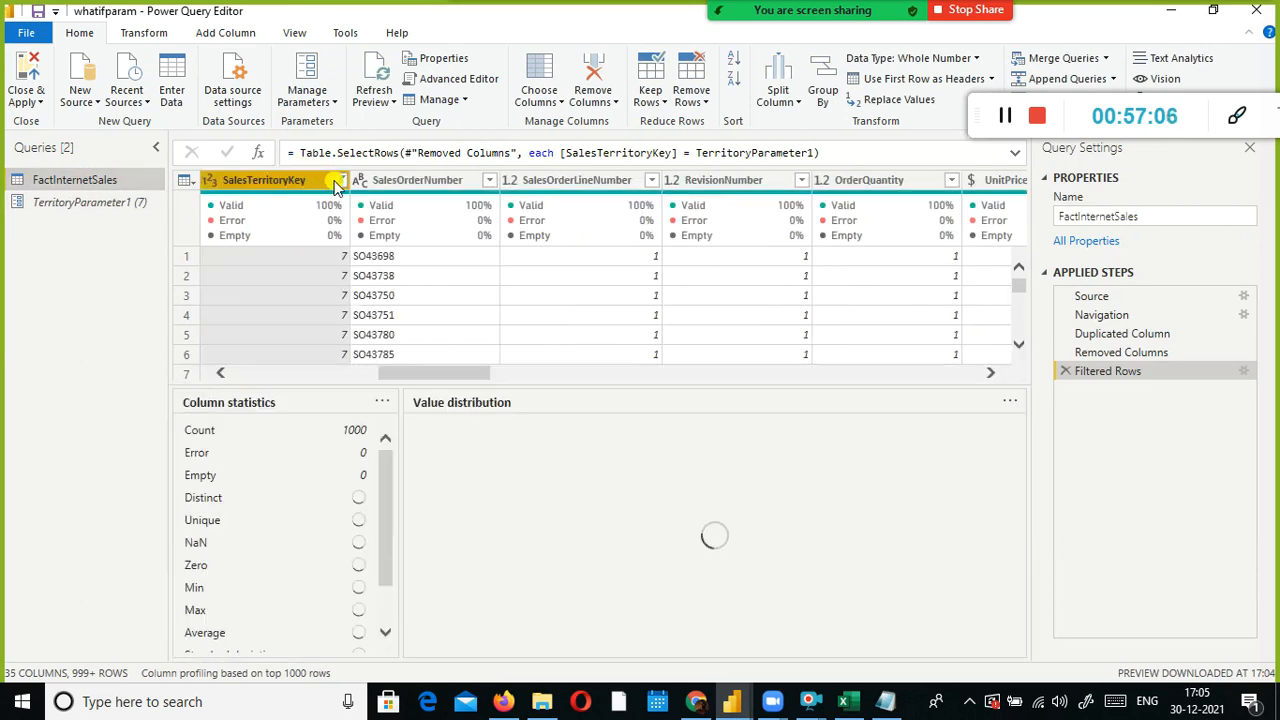
pyautogui.click(339, 181)
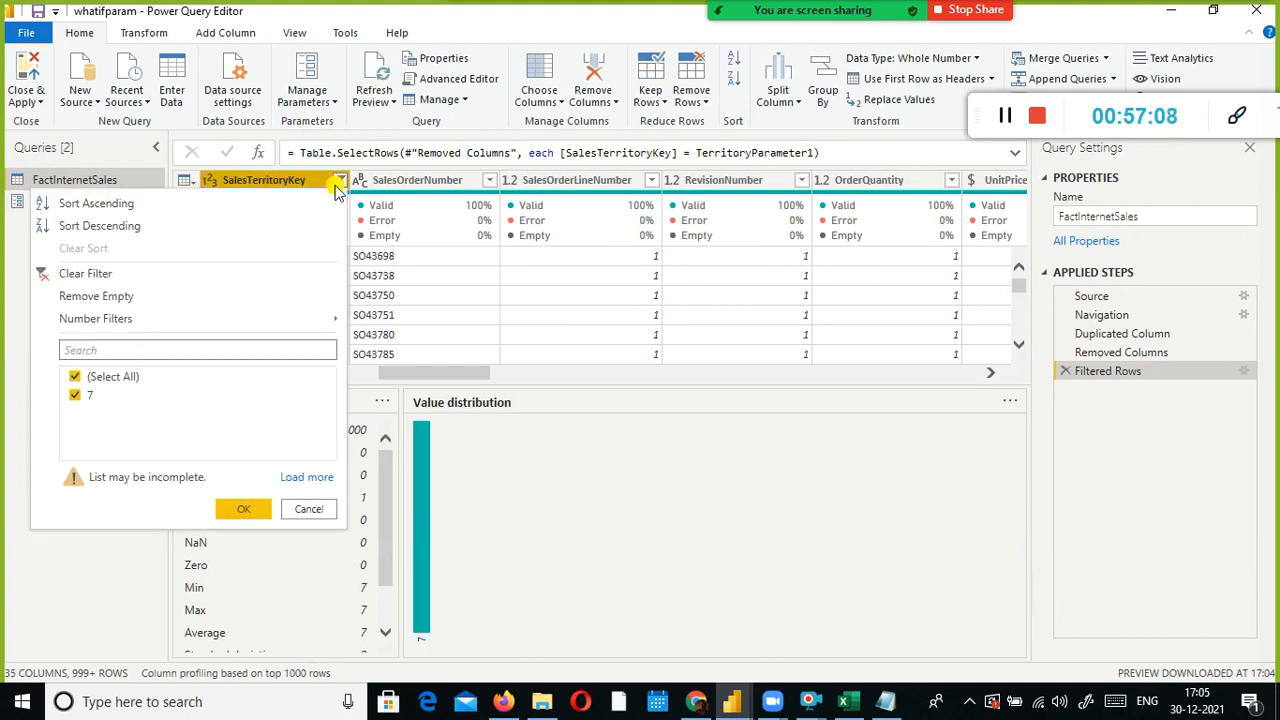
pyautogui.moveTo(281, 327)
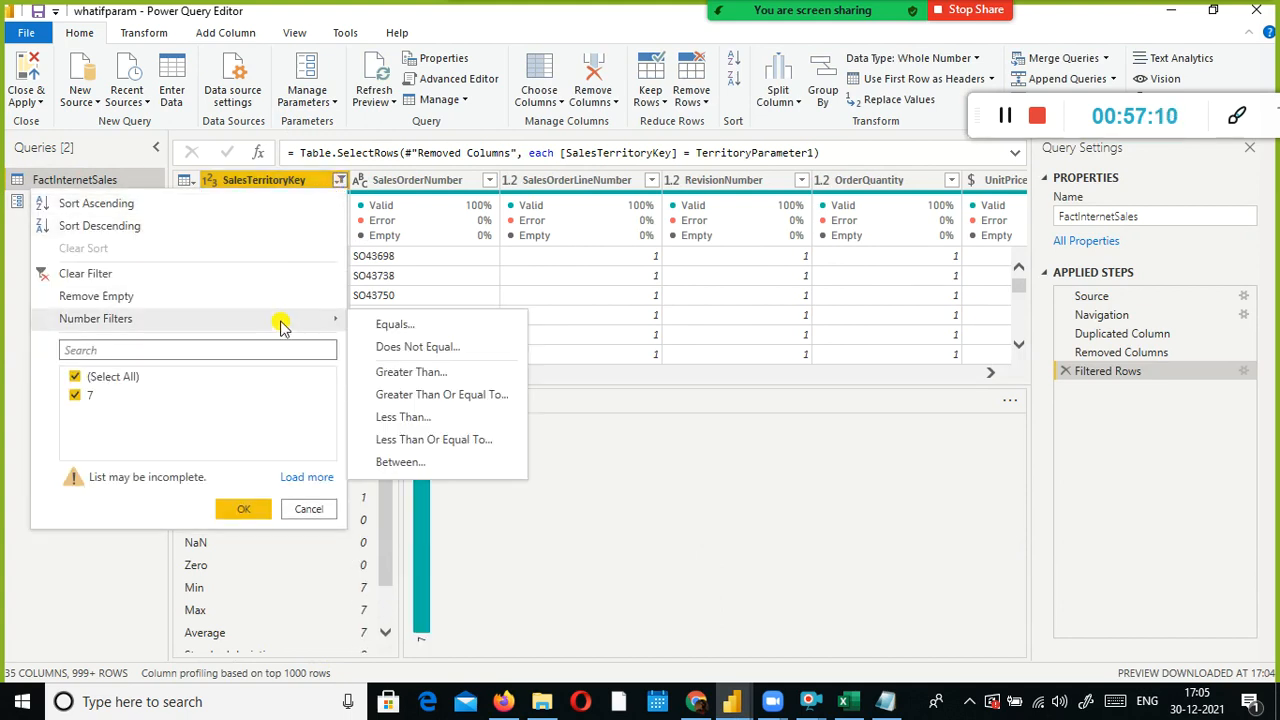
pyautogui.click(372, 321)
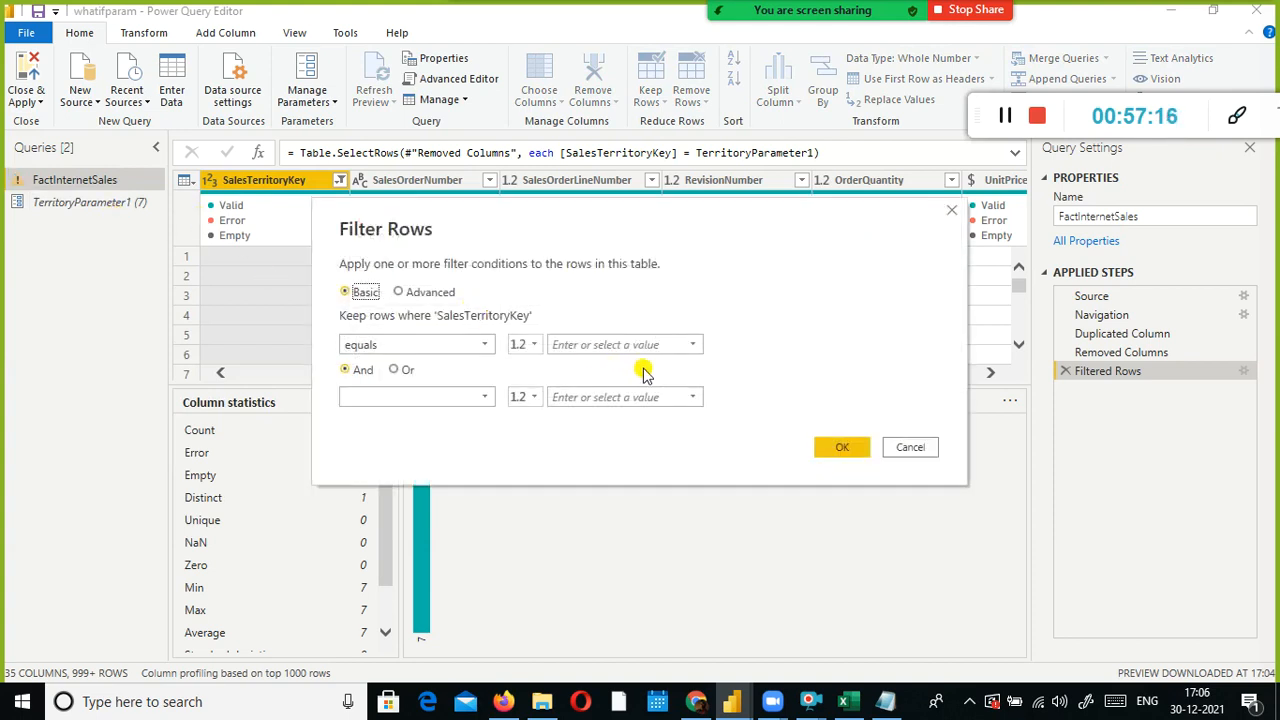
pyautogui.click(525, 344)
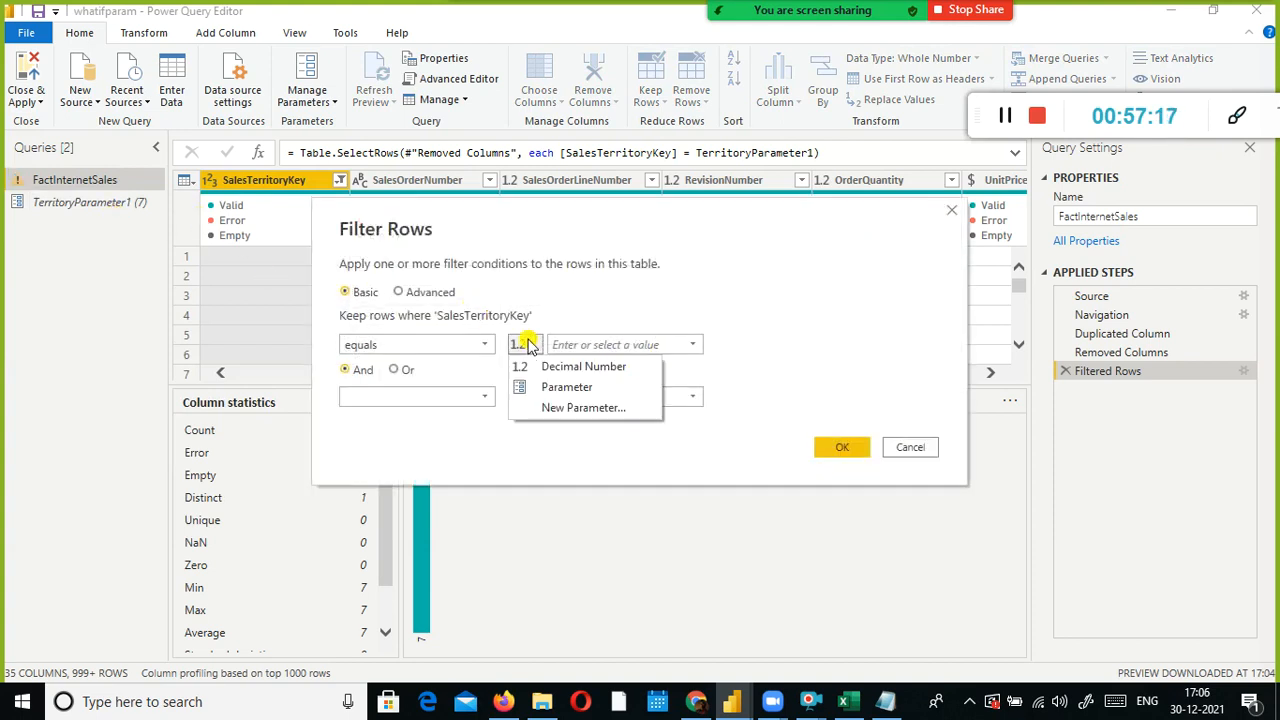
pyautogui.click(590, 387)
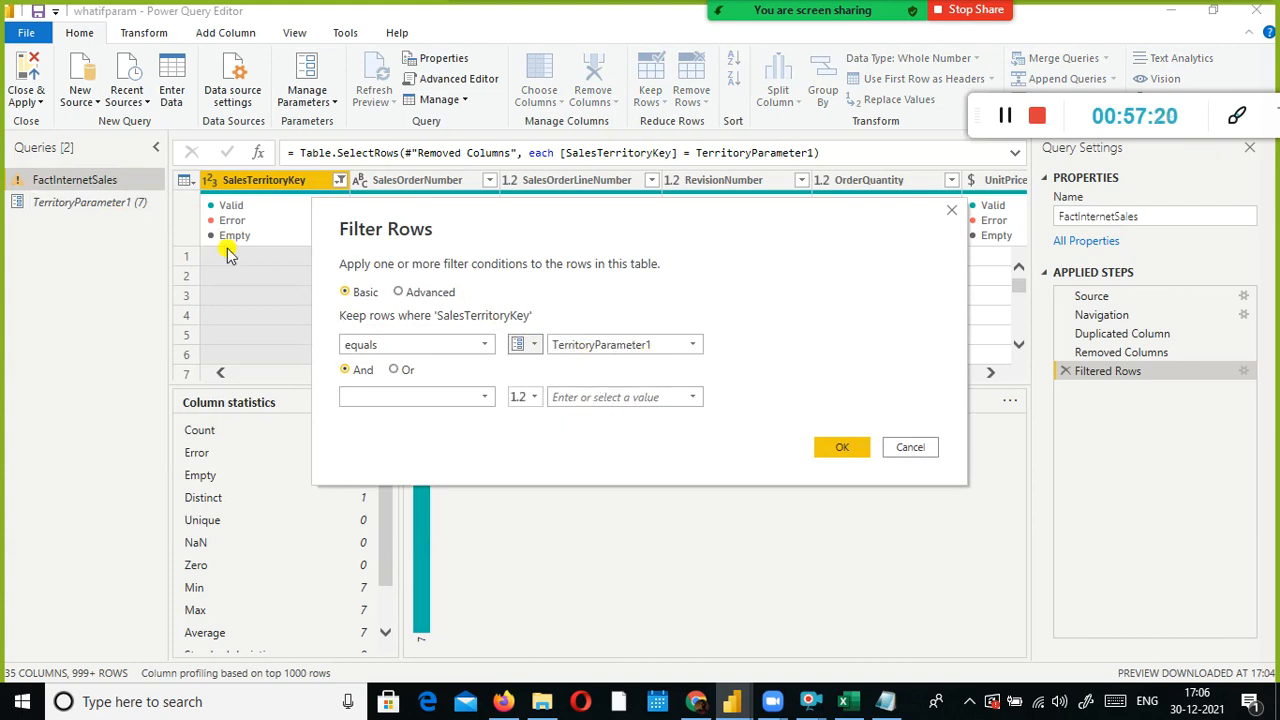
pyautogui.click(834, 445)
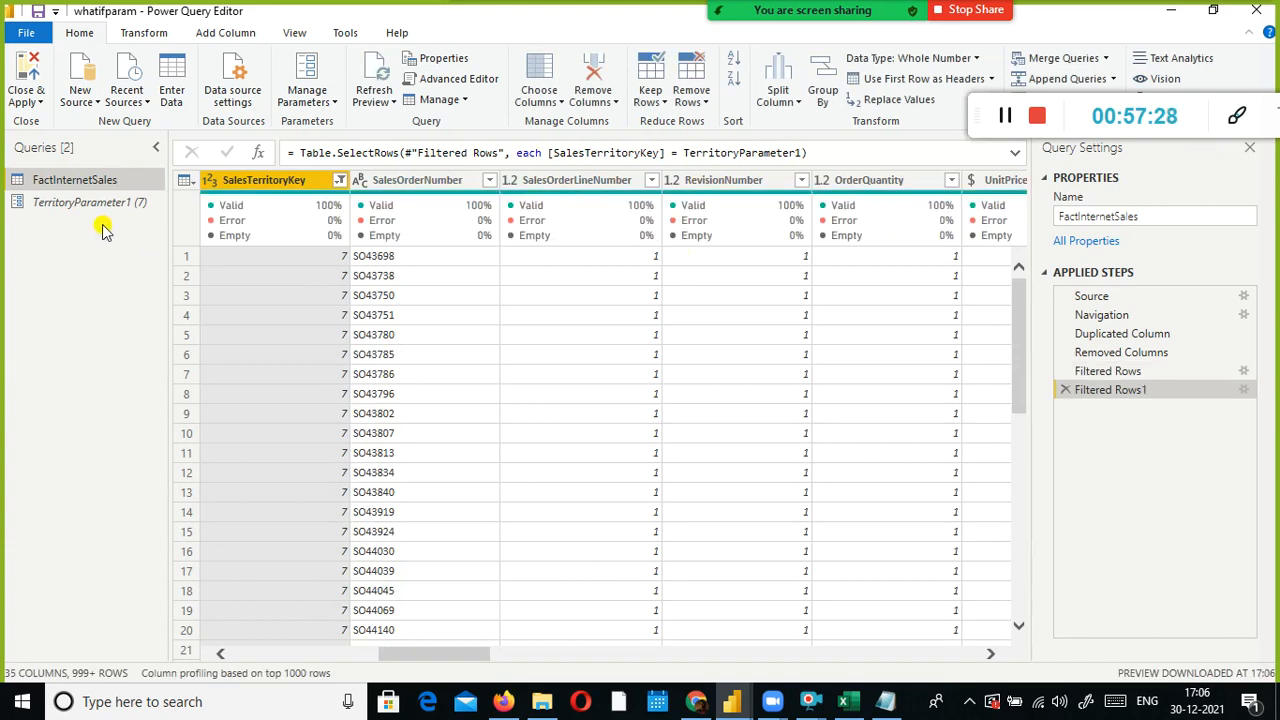
pyautogui.moveTo(446, 652)
pyautogui.mouseDown()
pyautogui.moveTo(524, 651)
pyautogui.moveTo(437, 651)
pyautogui.mouseUp()
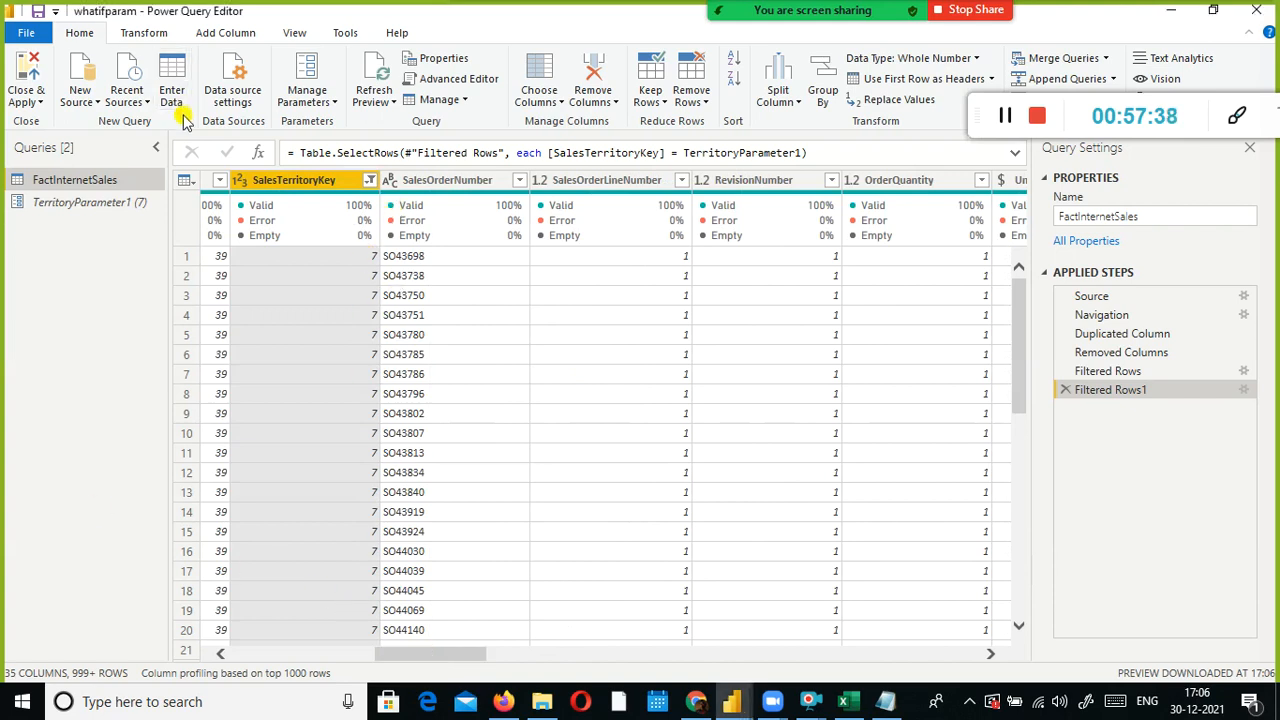
# Apply the query changes, close the Power Query Editor, and view the Pct Sales Parameter table's definition
pyautogui.click(26, 101)
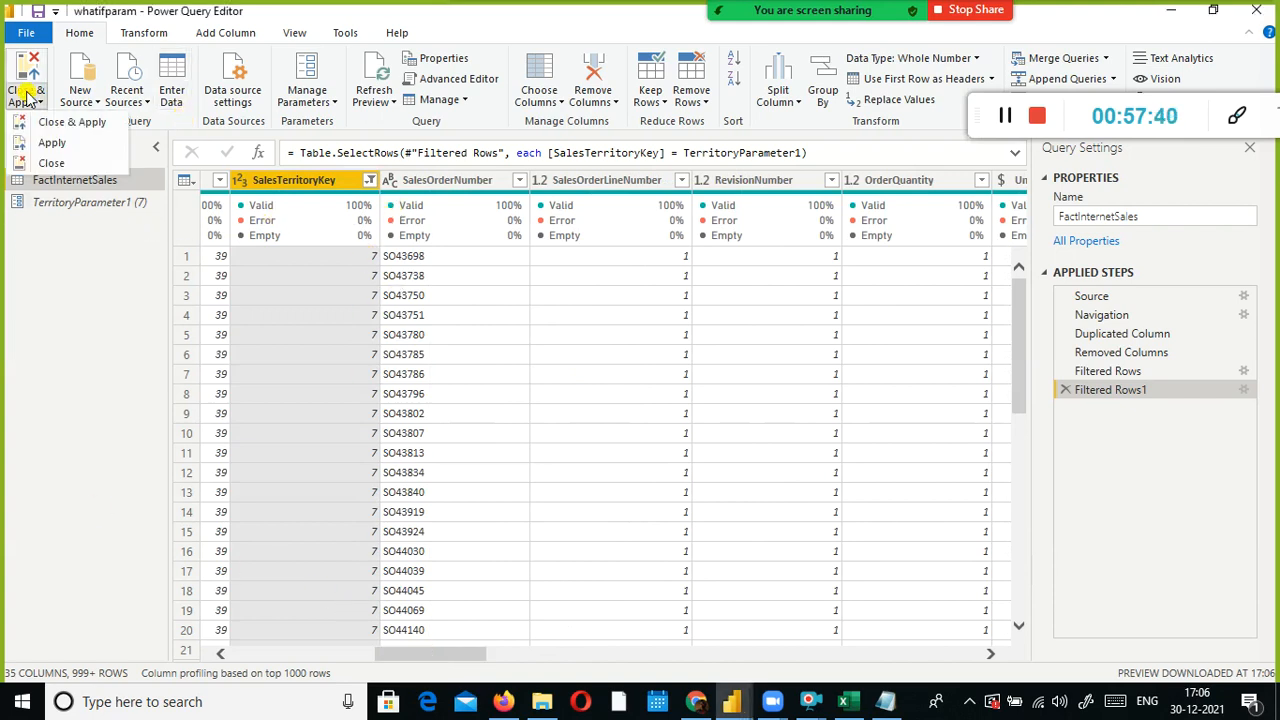
pyautogui.click(36, 126)
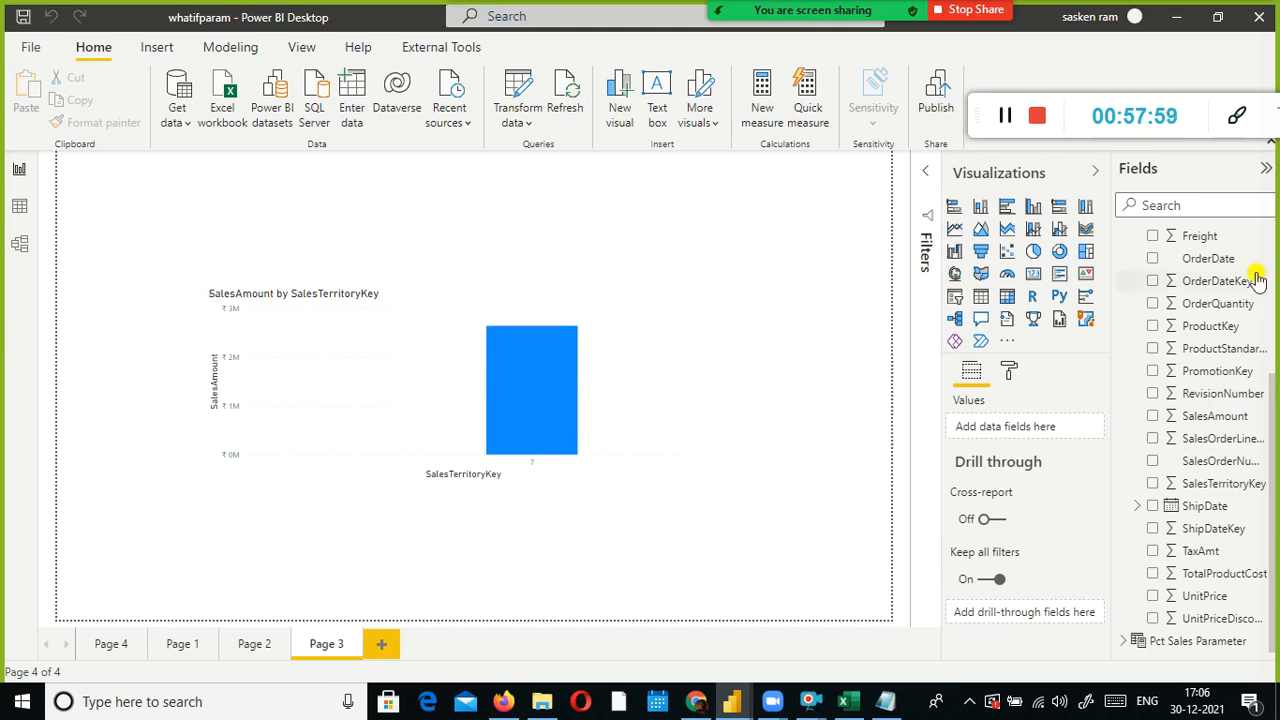
pyautogui.scroll(5, 1275, 283)
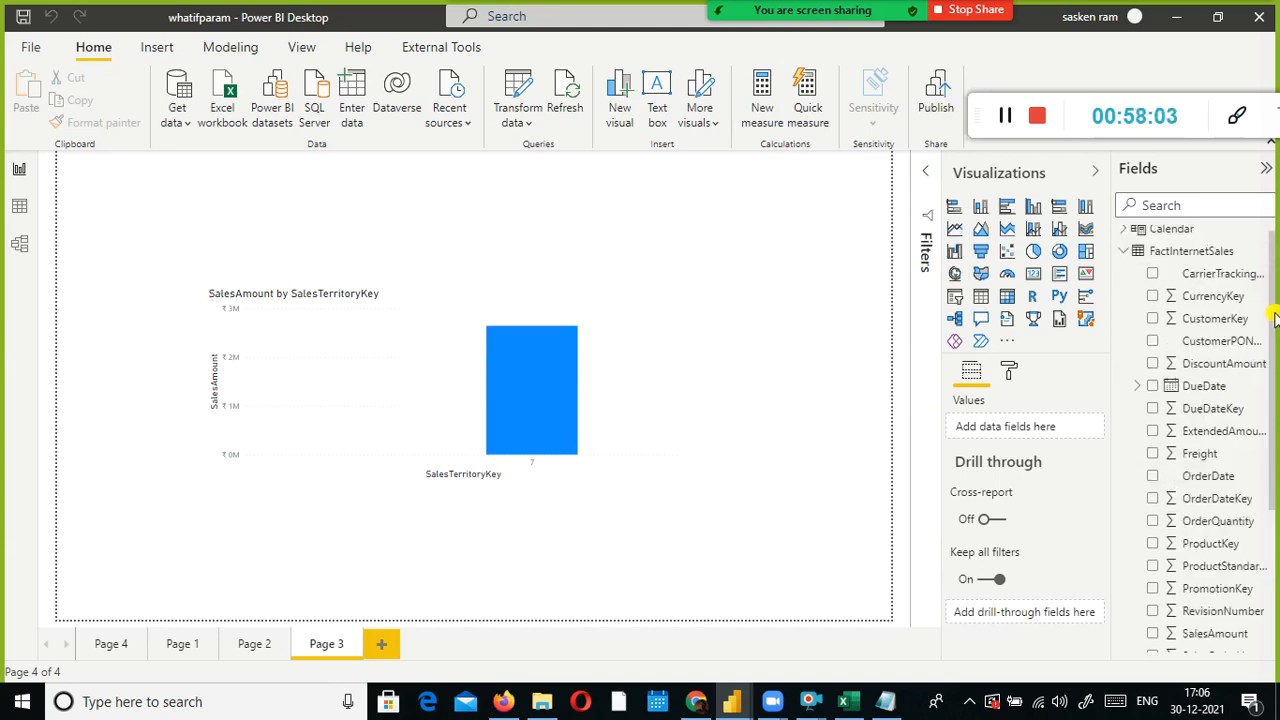
pyautogui.click(1124, 251)
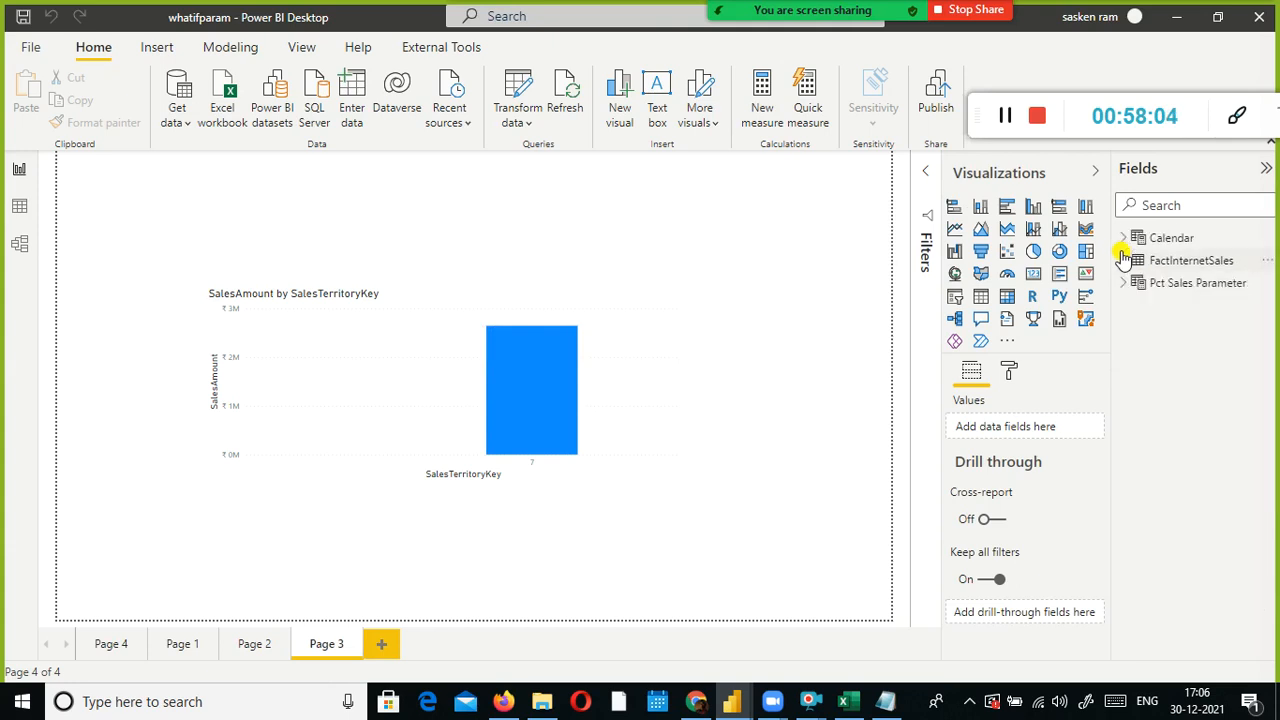
pyautogui.click(1200, 284)
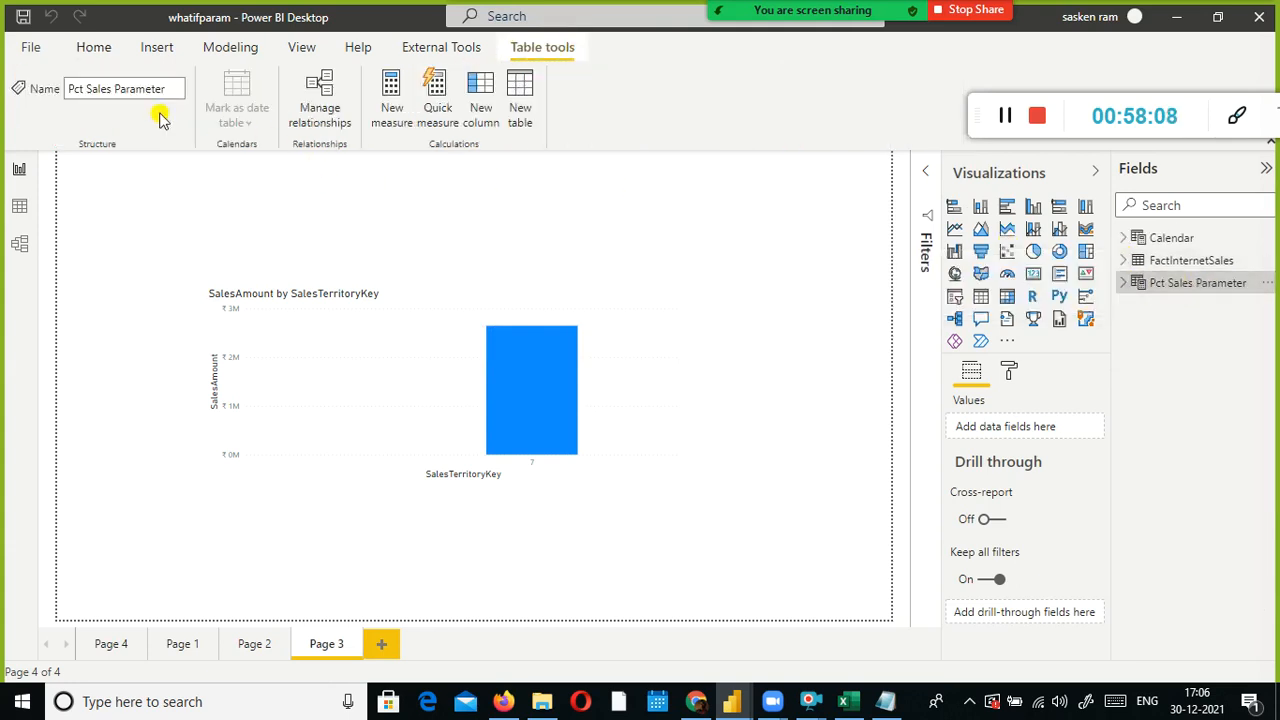
# Try to save the whatifparam report as Ex_QueryParameter in the dat1 folder, replacing the existing file
pyautogui.click(24, 48)
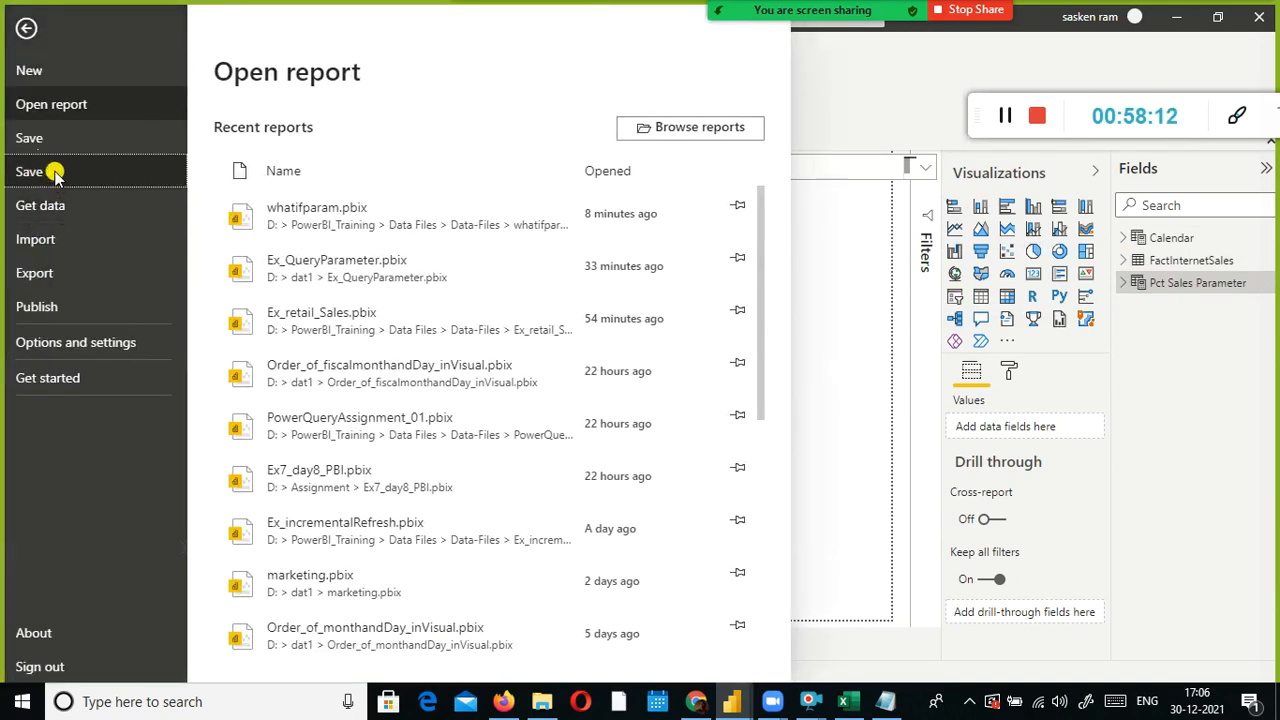
pyautogui.click(45, 172)
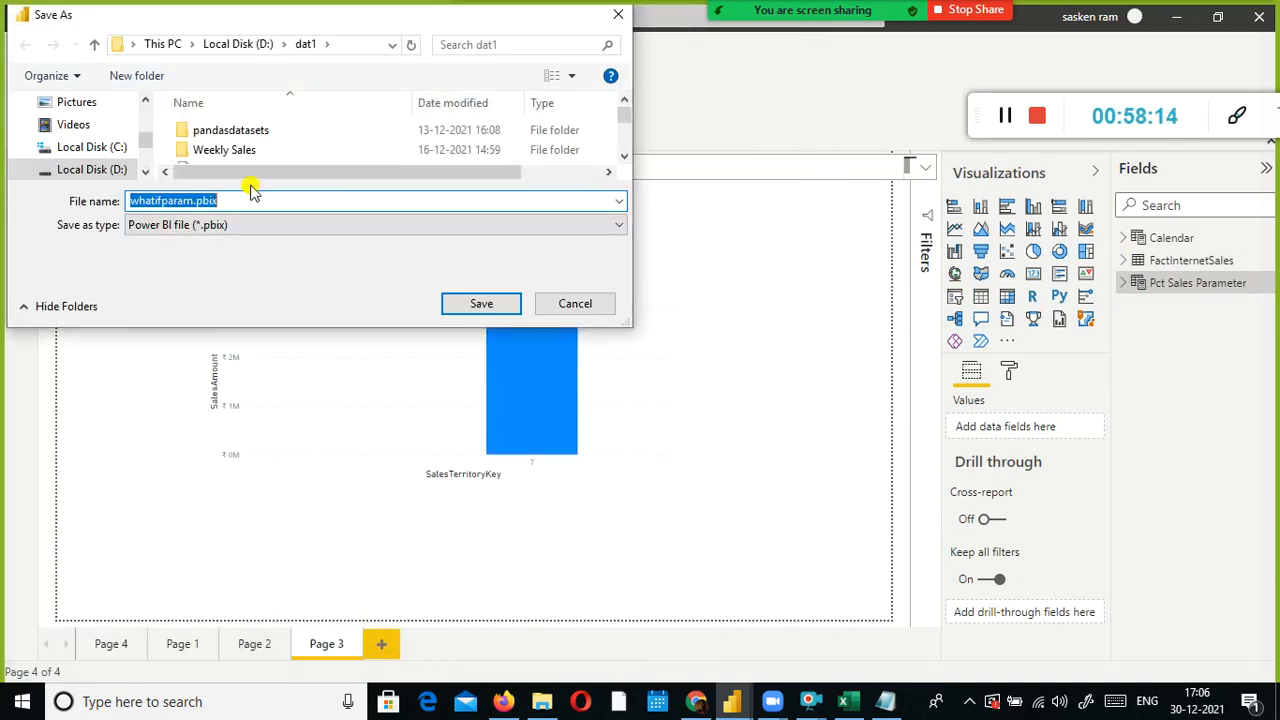
pyautogui.write('Ex-')
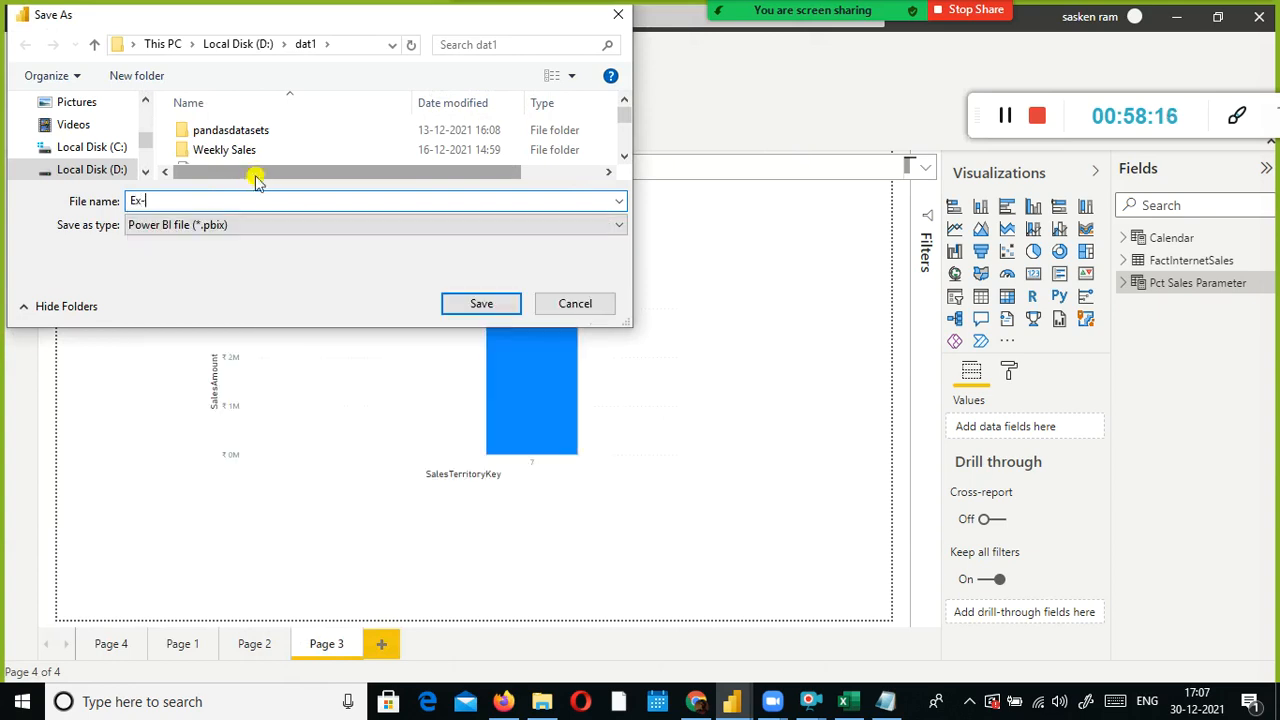
pyautogui.press('BackSpace')
pyautogui.write('_QueryP')
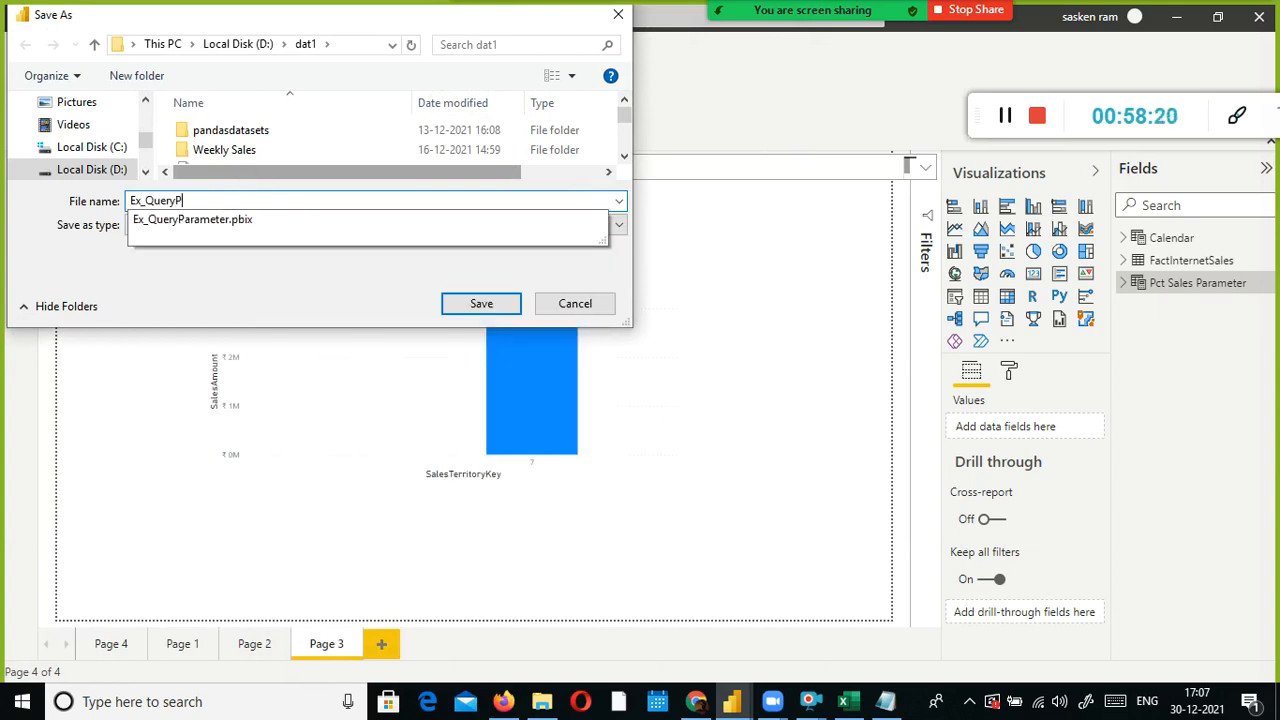
pyautogui.write('arameter')
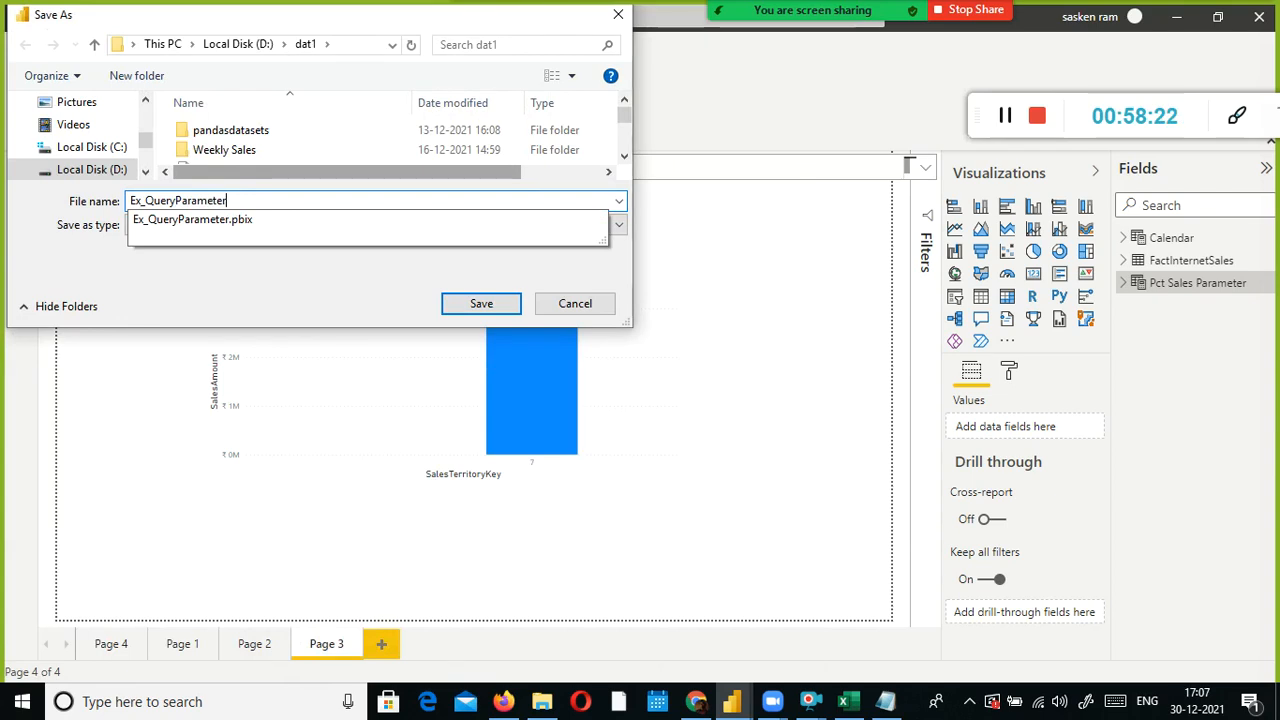
pyautogui.press('Return')
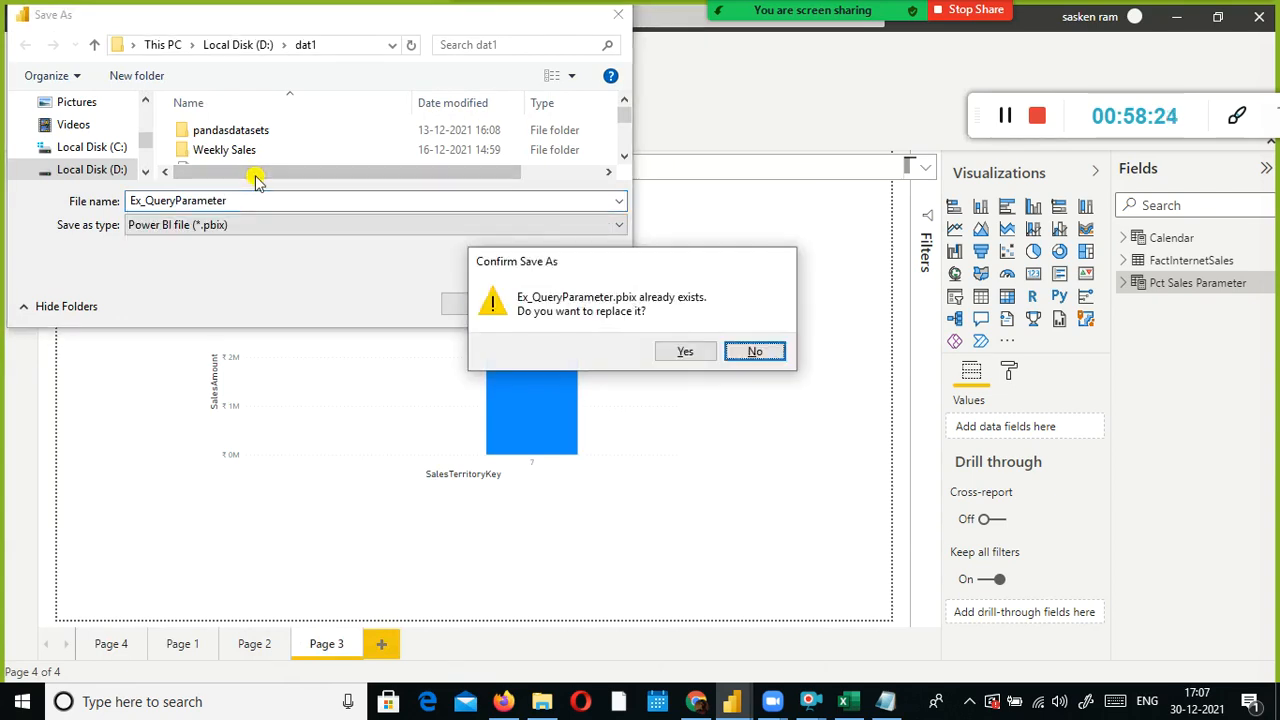
pyautogui.click(674, 352)
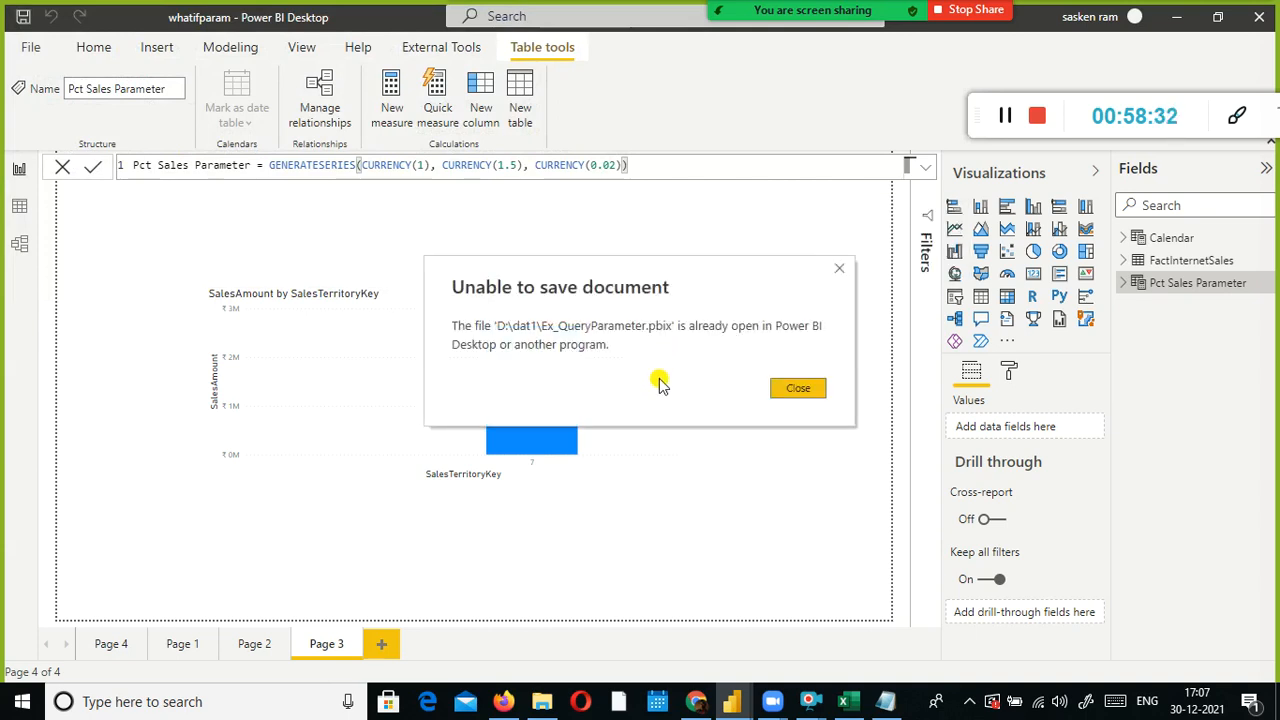
# Switch to the open Ex_QueryParameter report, close it without saving changes, and dismiss the save error in whatifparam
pyautogui.moveTo(733, 700)
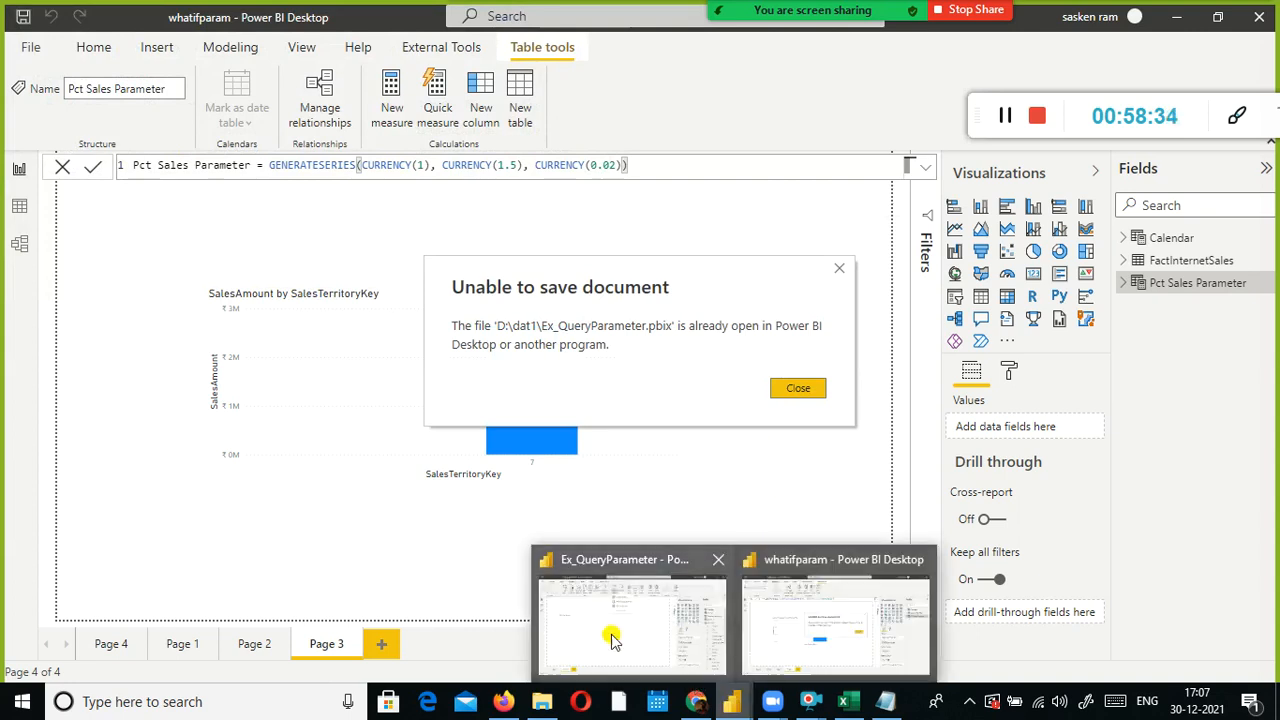
pyautogui.click(613, 640)
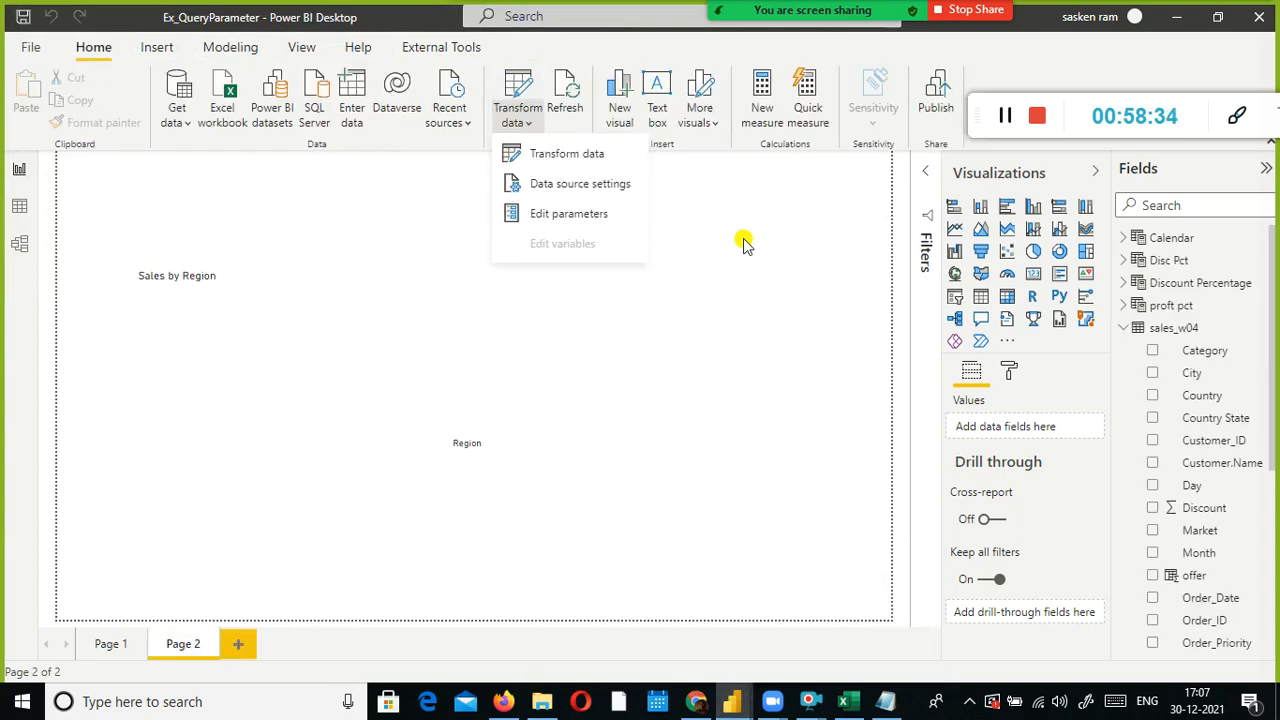
pyautogui.click(1257, 18)
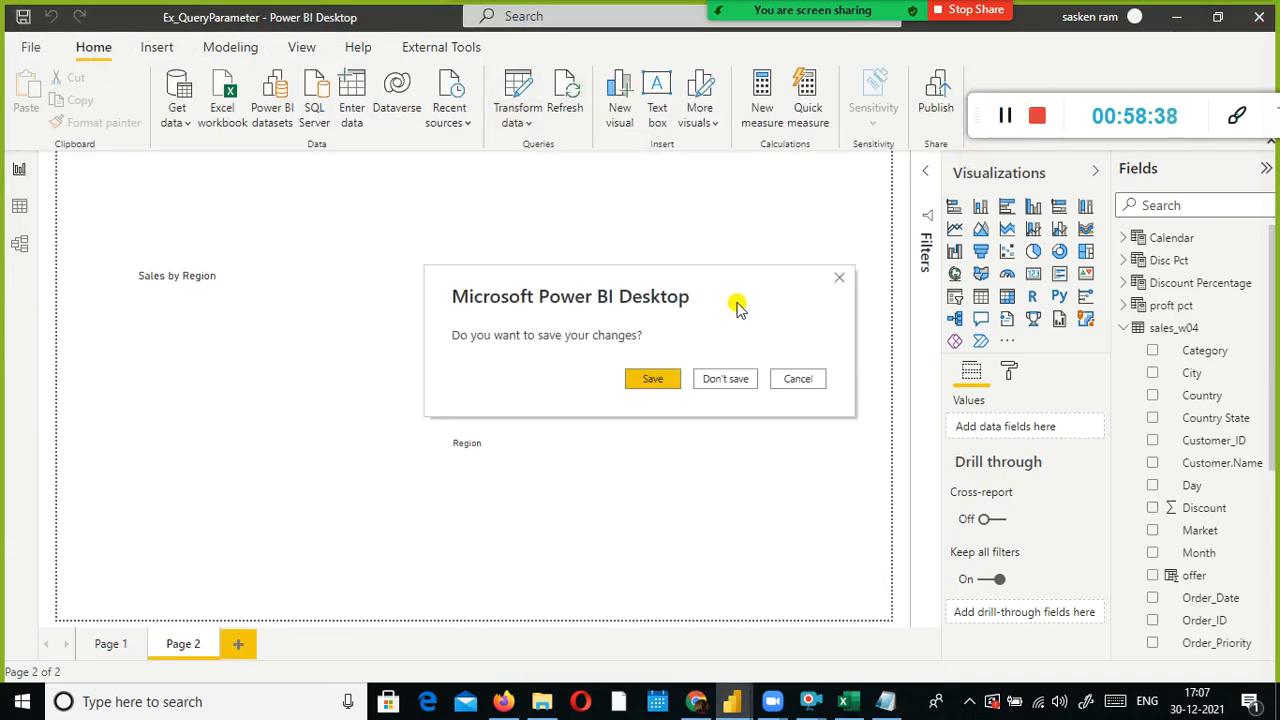
pyautogui.click(713, 385)
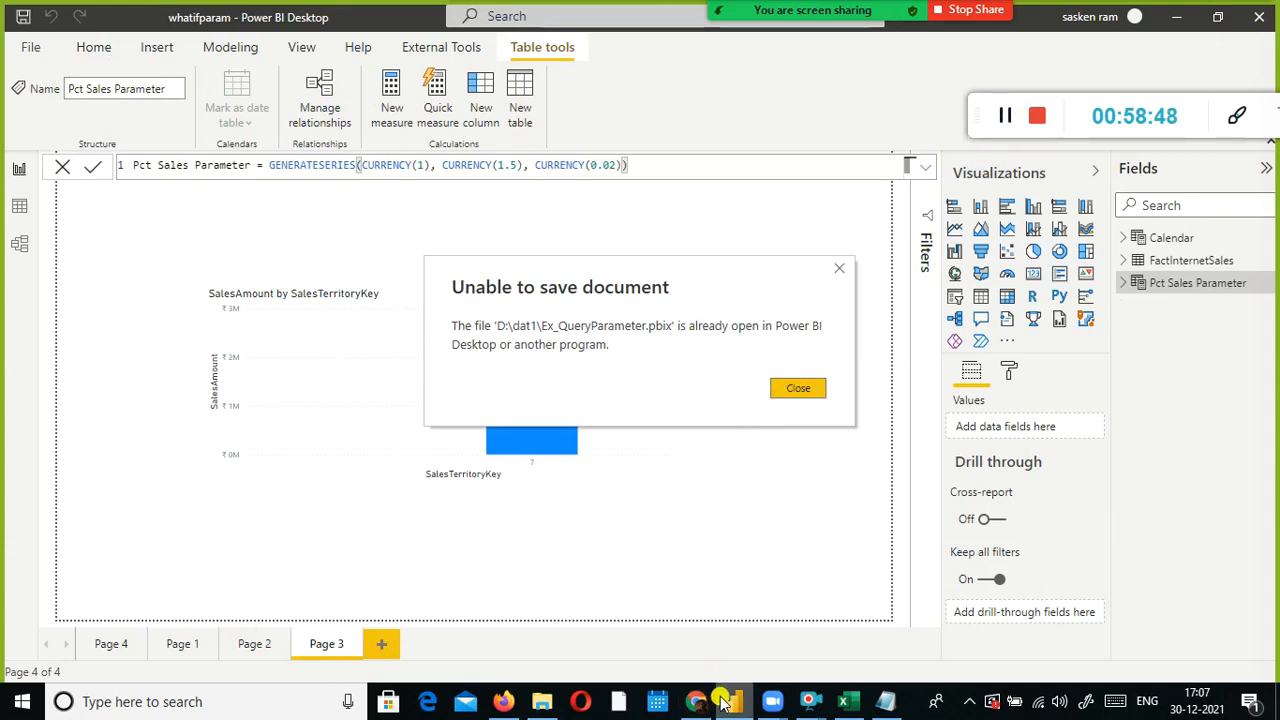
pyautogui.click(806, 391)
pyautogui.click(817, 257)
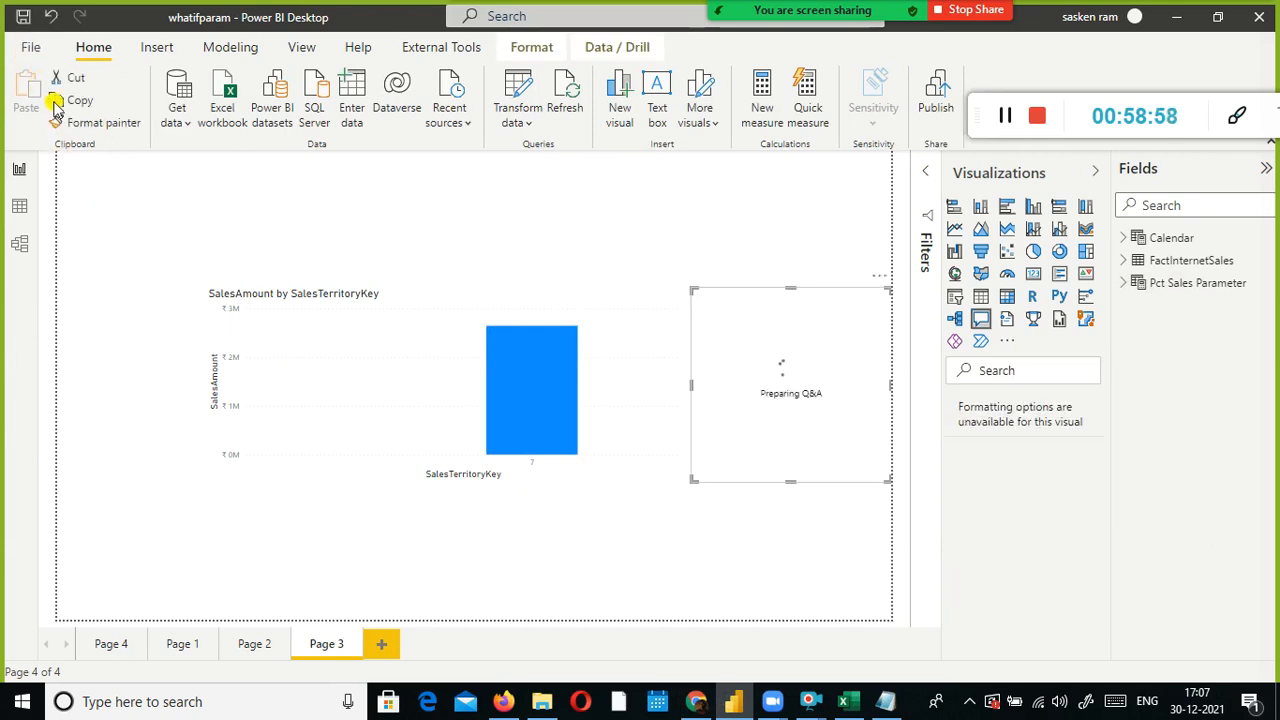
# Save the whatifparam report as Ex_QueryParameter.pbix in the dat1 folder, replacing the existing file
pyautogui.click(30, 47)
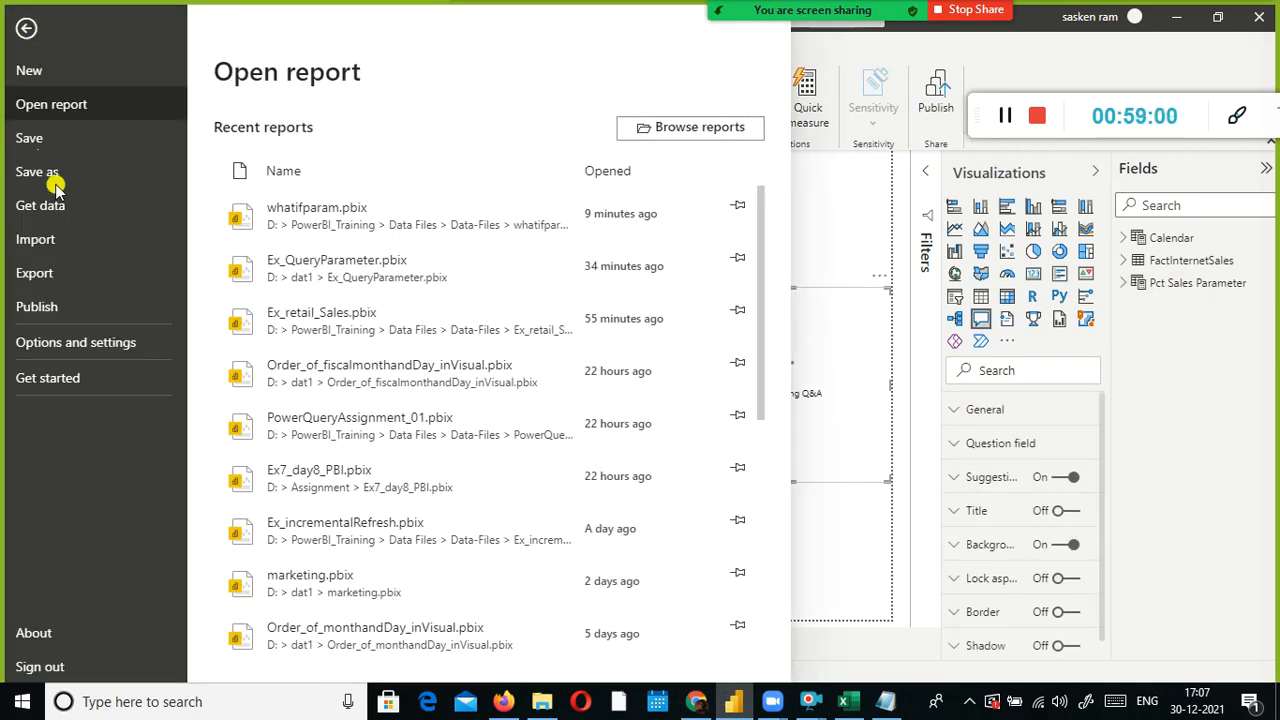
pyautogui.click(66, 146)
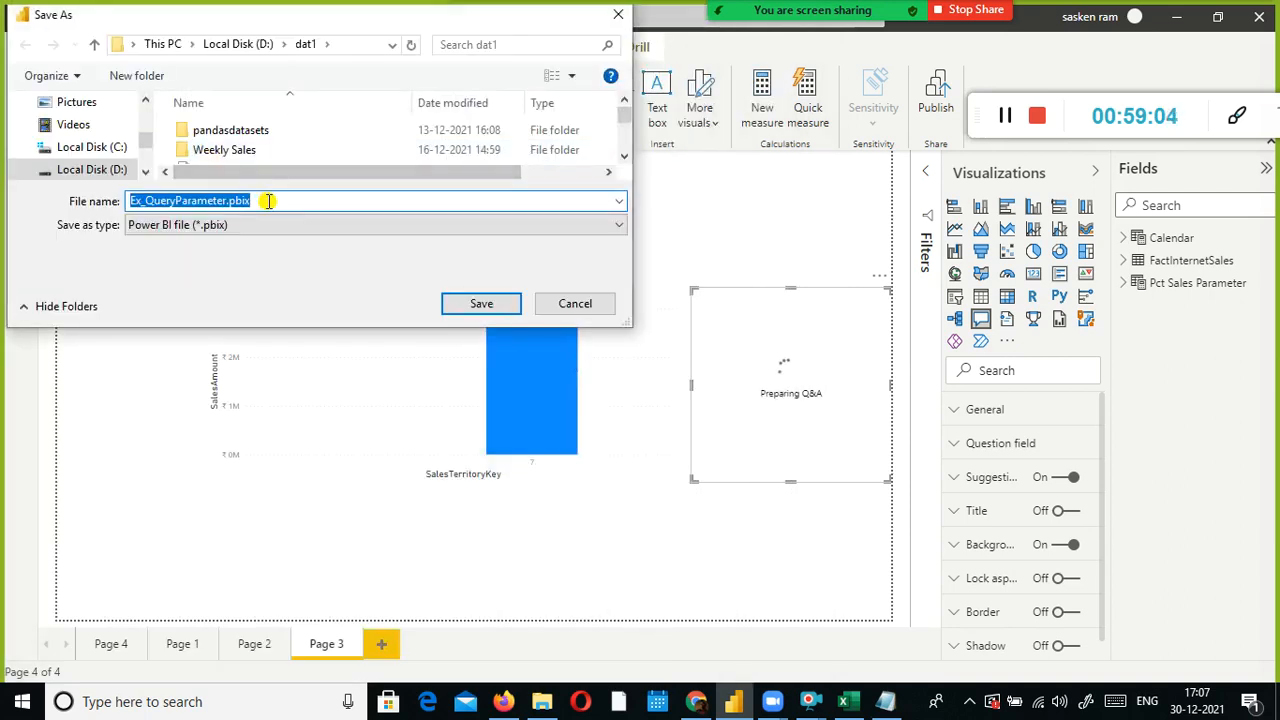
pyautogui.click(485, 309)
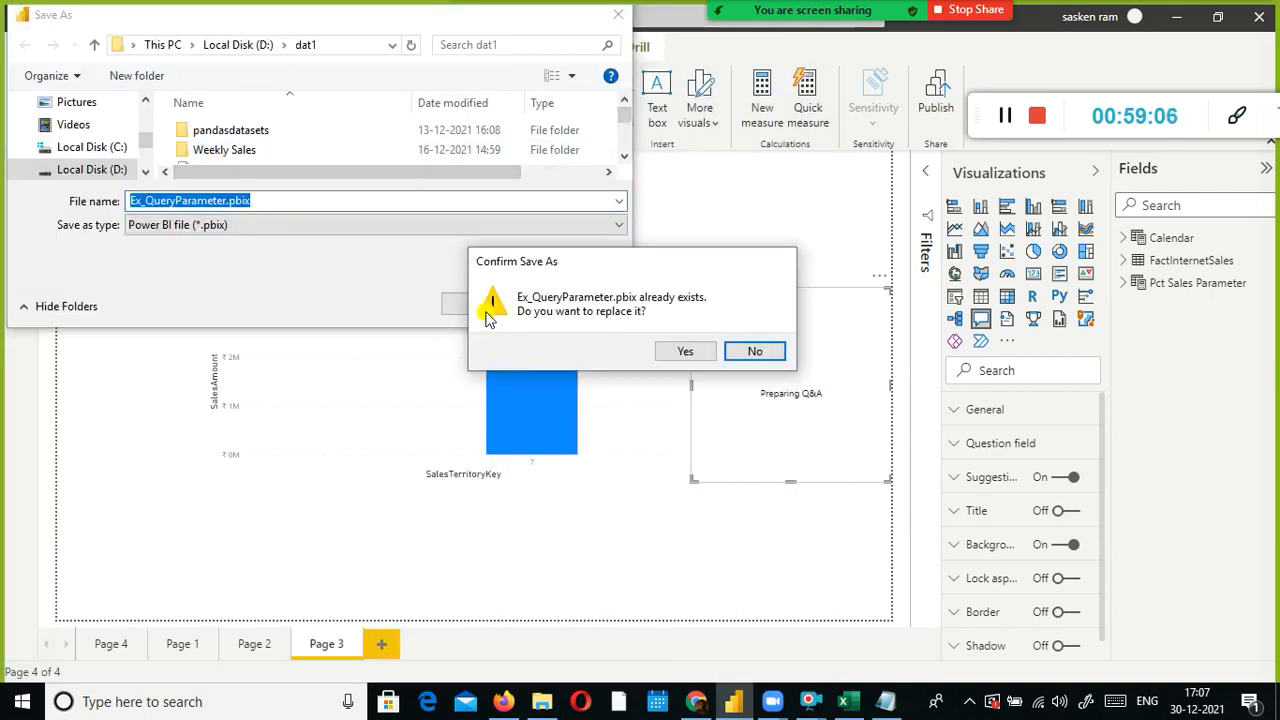
pyautogui.click(684, 354)
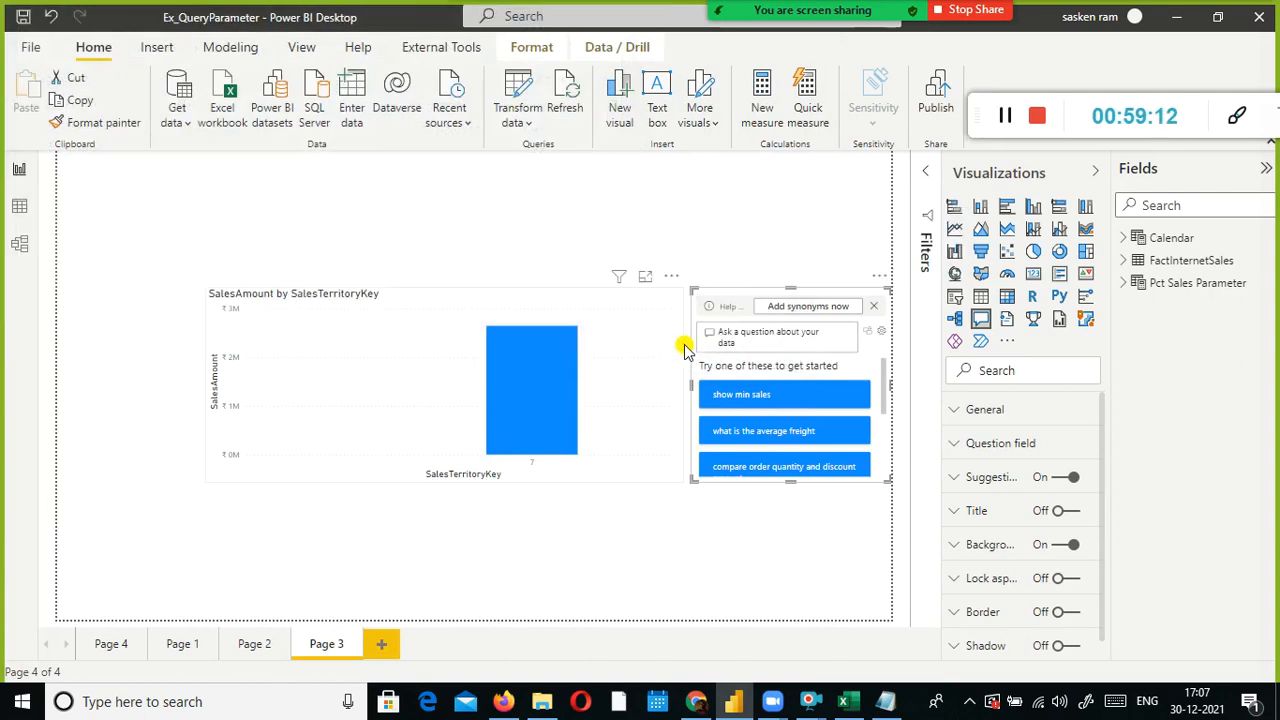
# Remove the stray Q&A visuals beside the SalesAmount chart on Page 3 and save the report
pyautogui.click(877, 315)
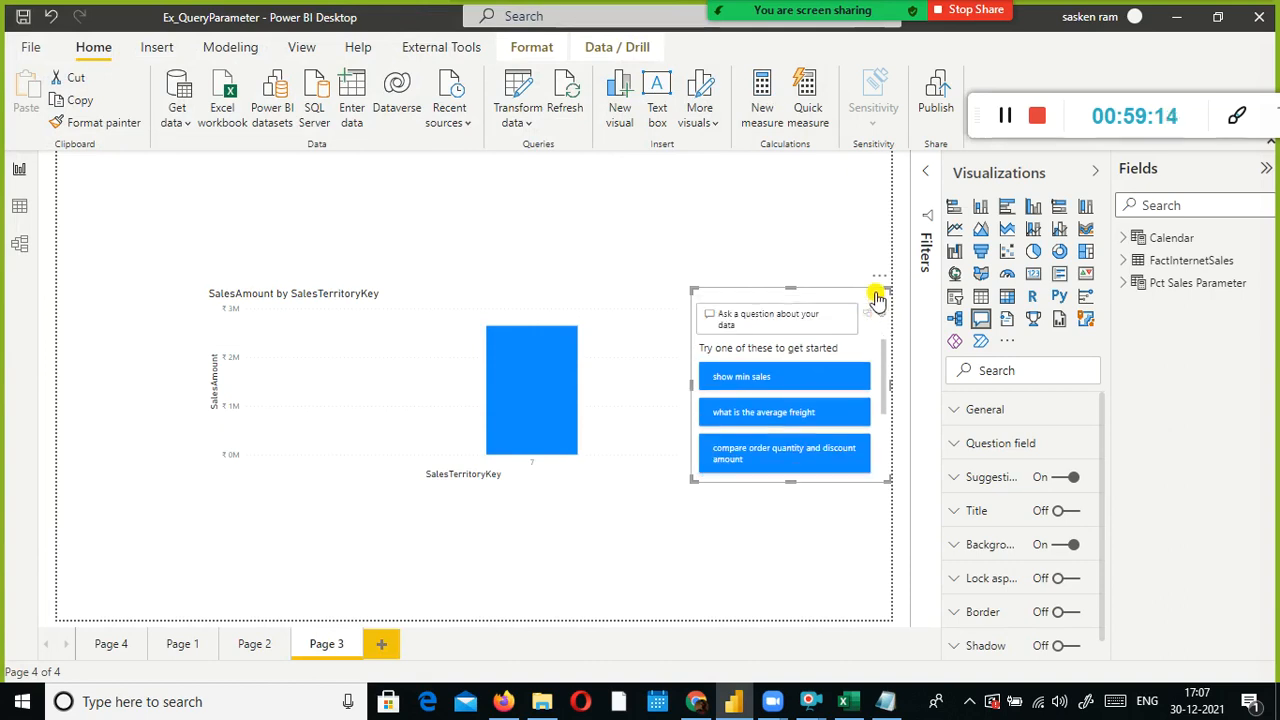
pyautogui.moveTo(874, 301); pyautogui.dragTo(789, 202)
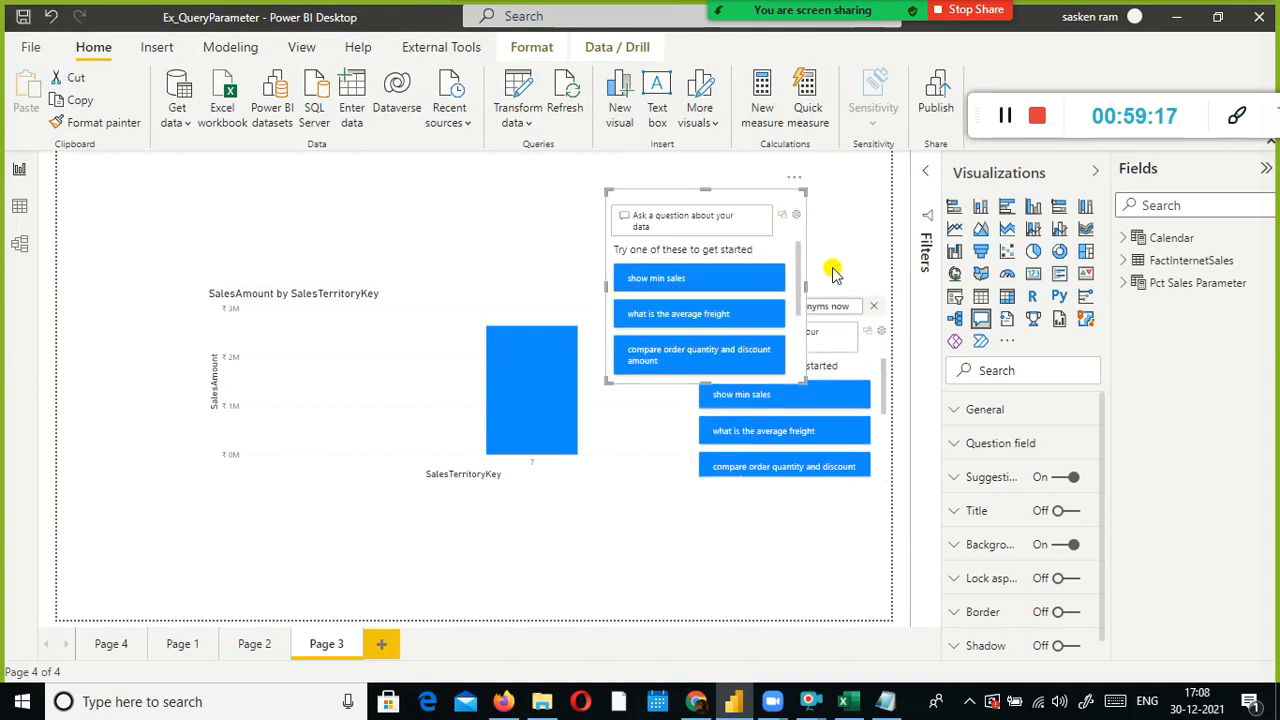
pyautogui.click(794, 178)
pyautogui.click(846, 204)
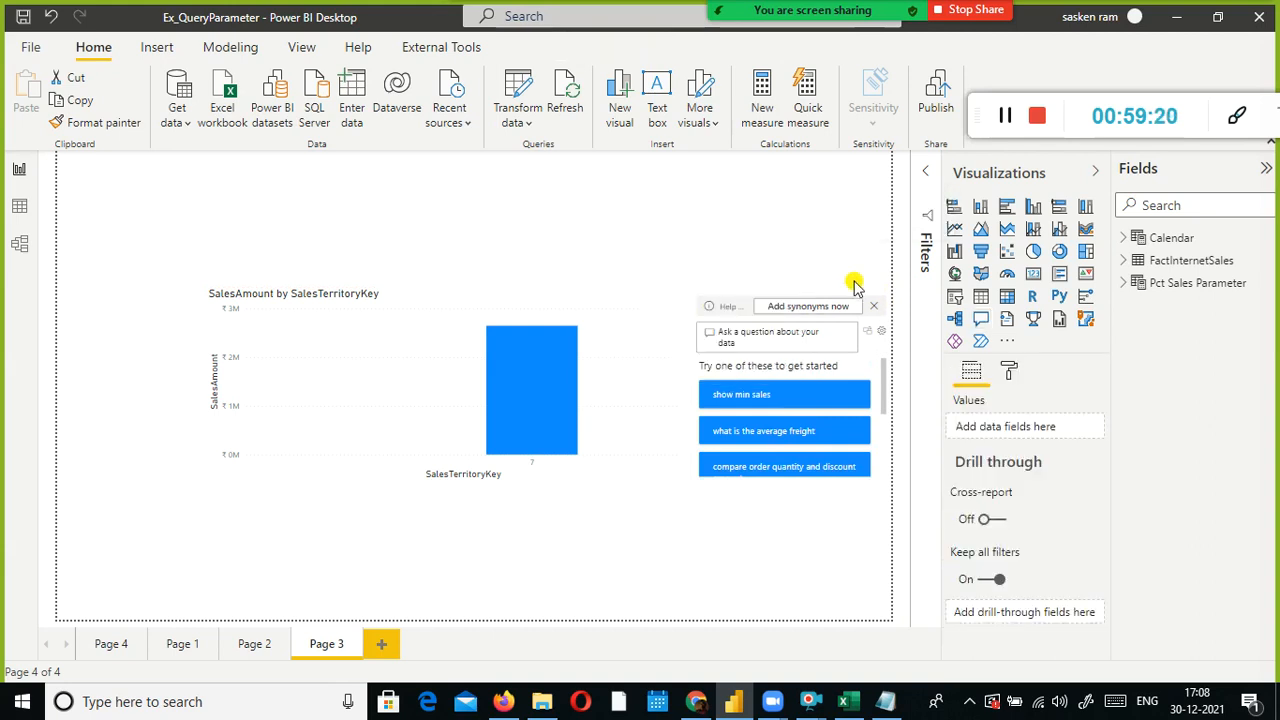
pyautogui.click(872, 314)
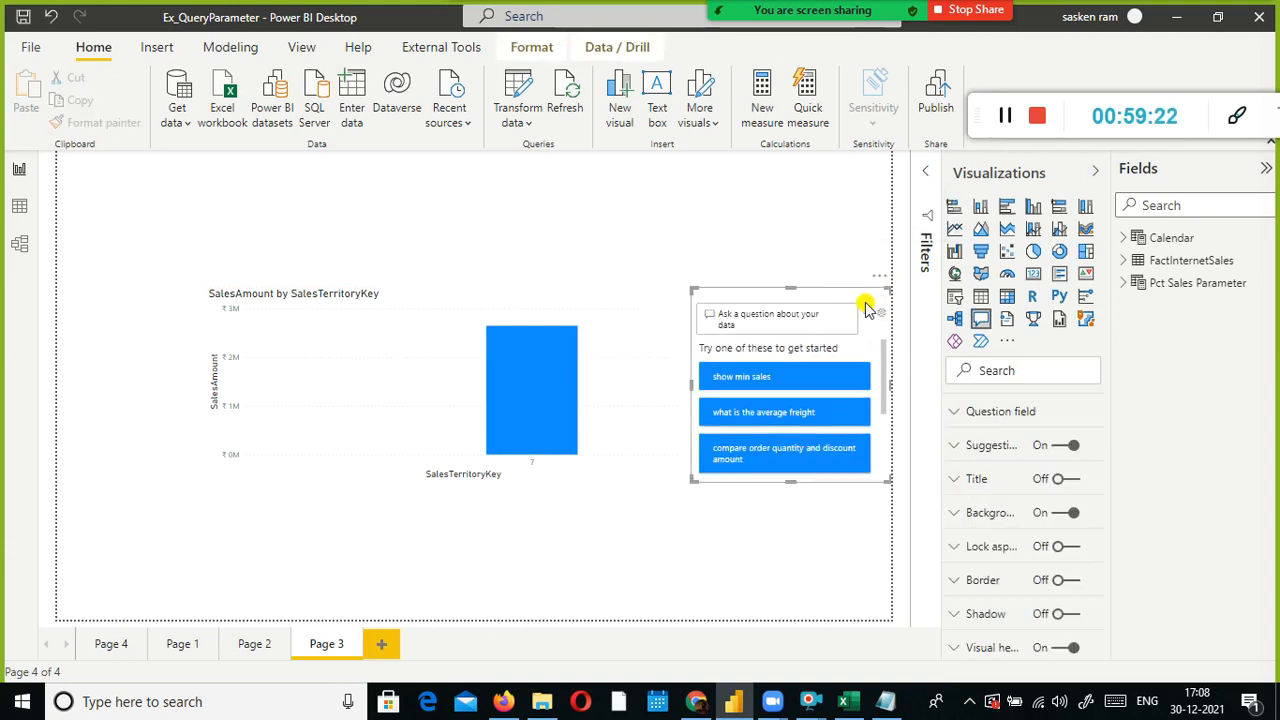
pyautogui.click(880, 277)
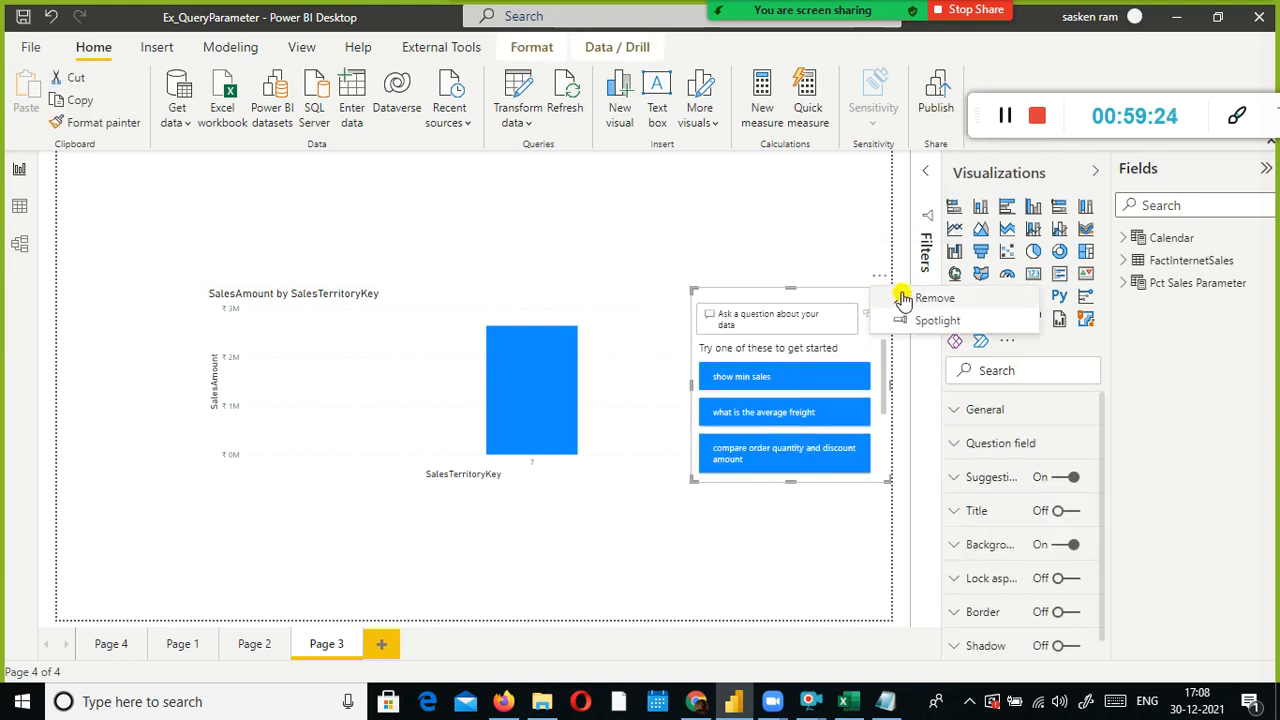
pyautogui.click(908, 298)
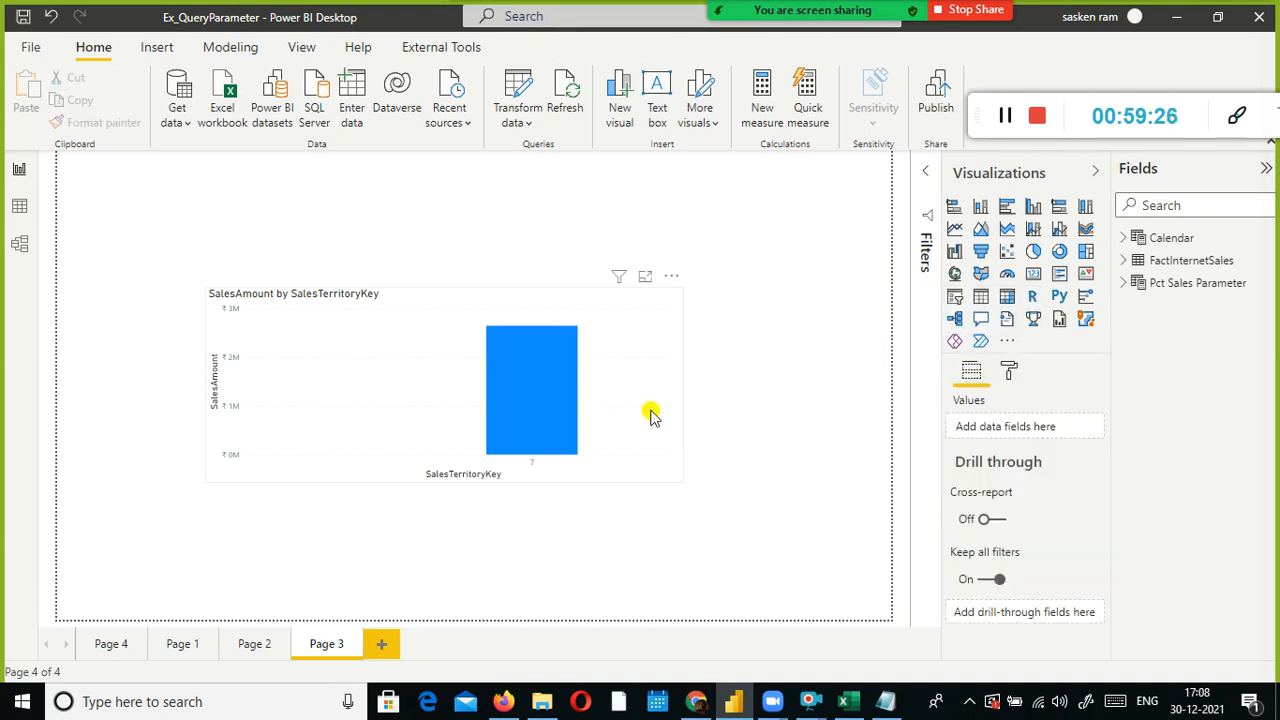
pyautogui.click(30, 48)
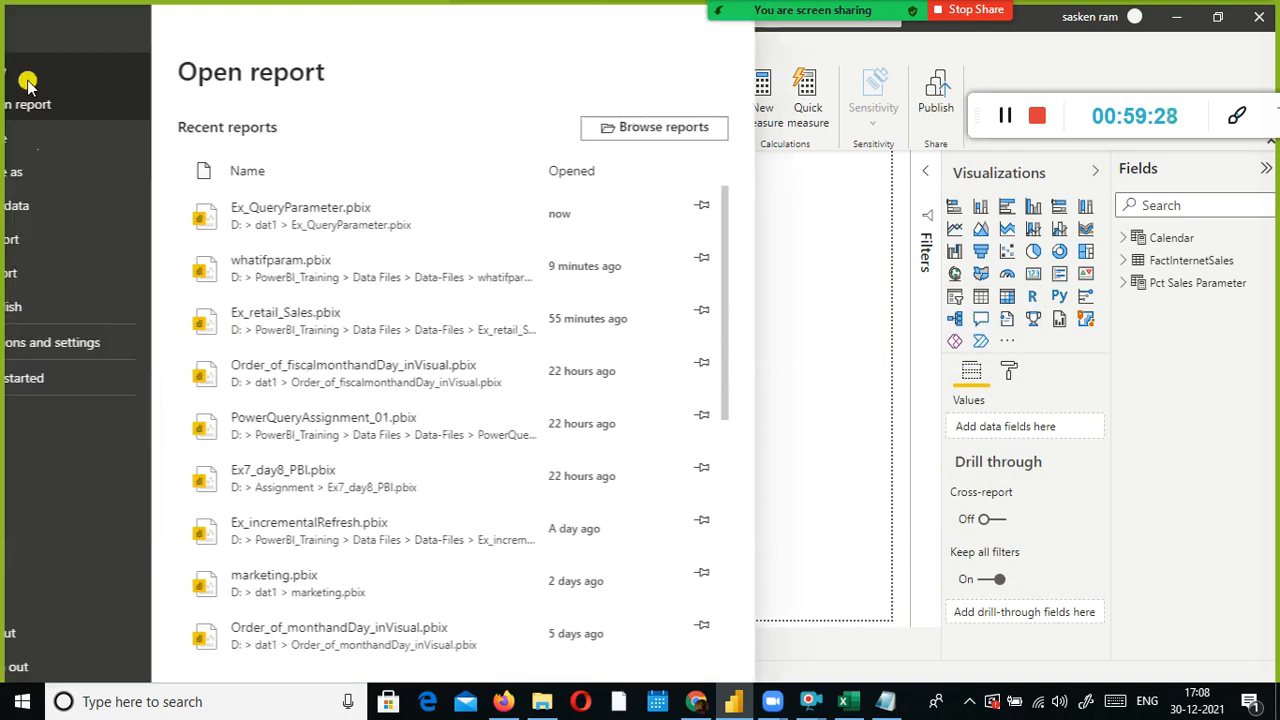
pyautogui.click(37, 141)
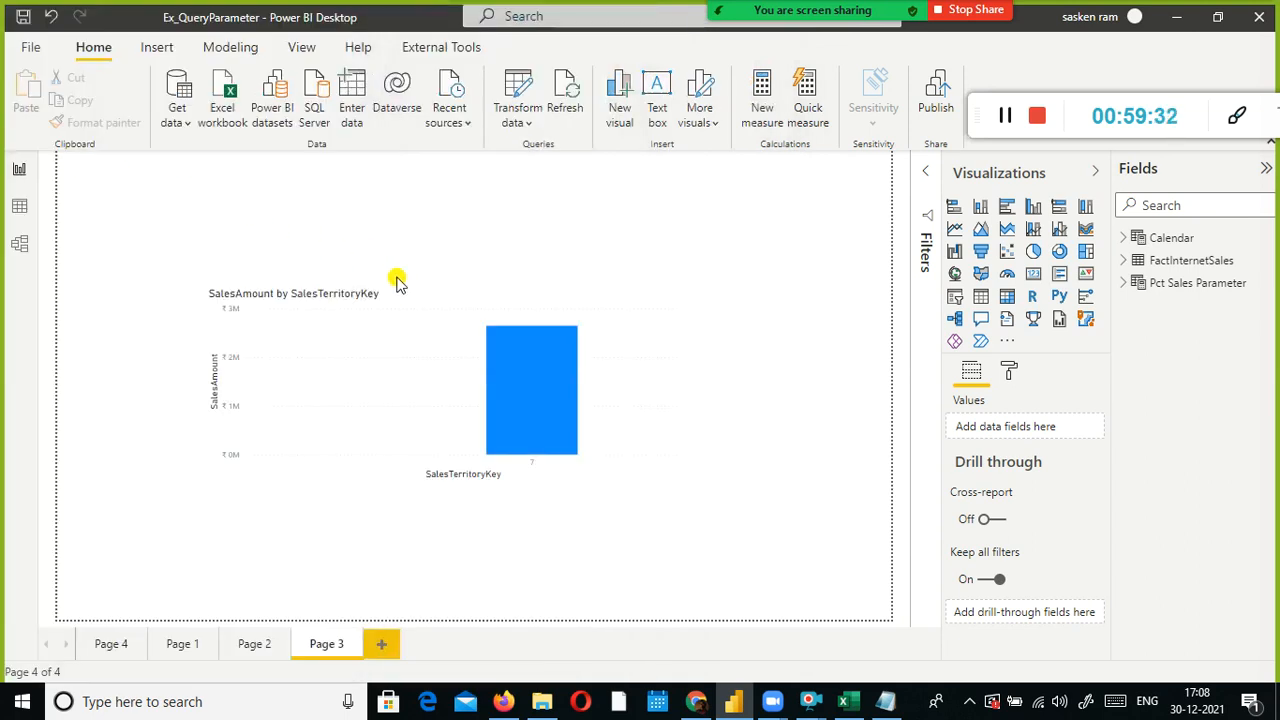
# Save the report as a Power BI template named Ex_QueryParameter.pbit in the dat1 folder
pyautogui.click(28, 48)
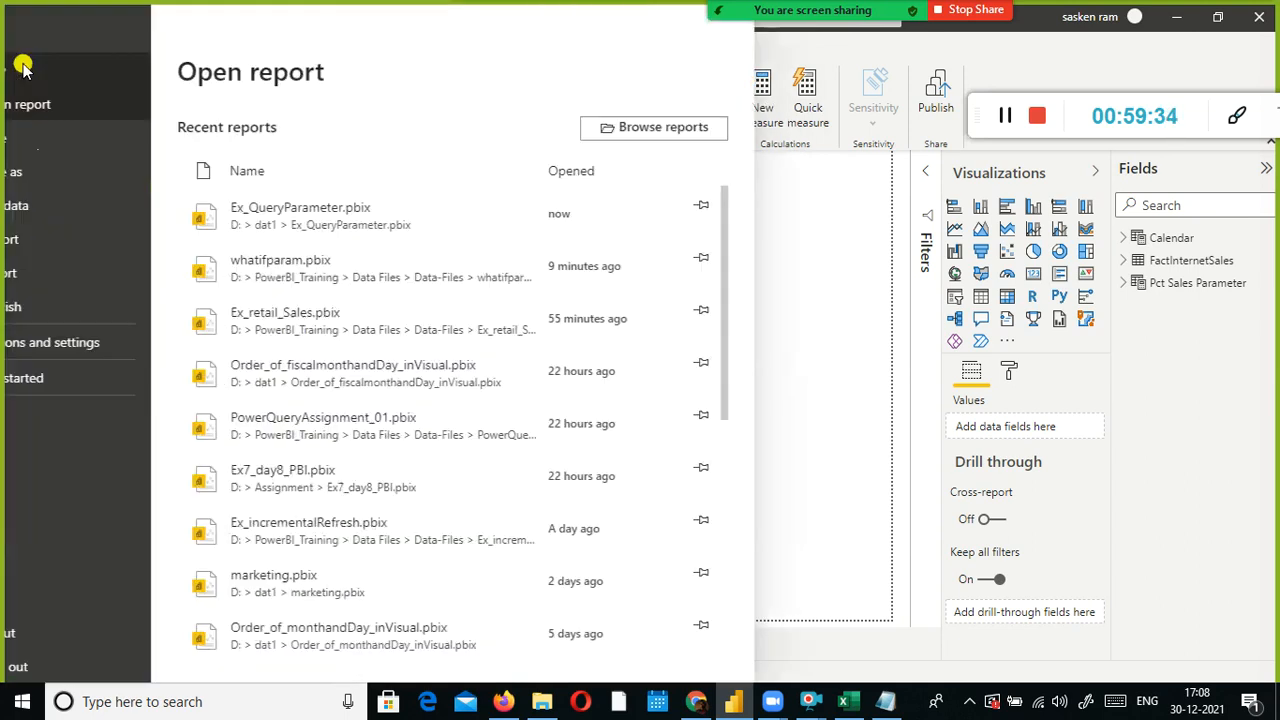
pyautogui.click(62, 172)
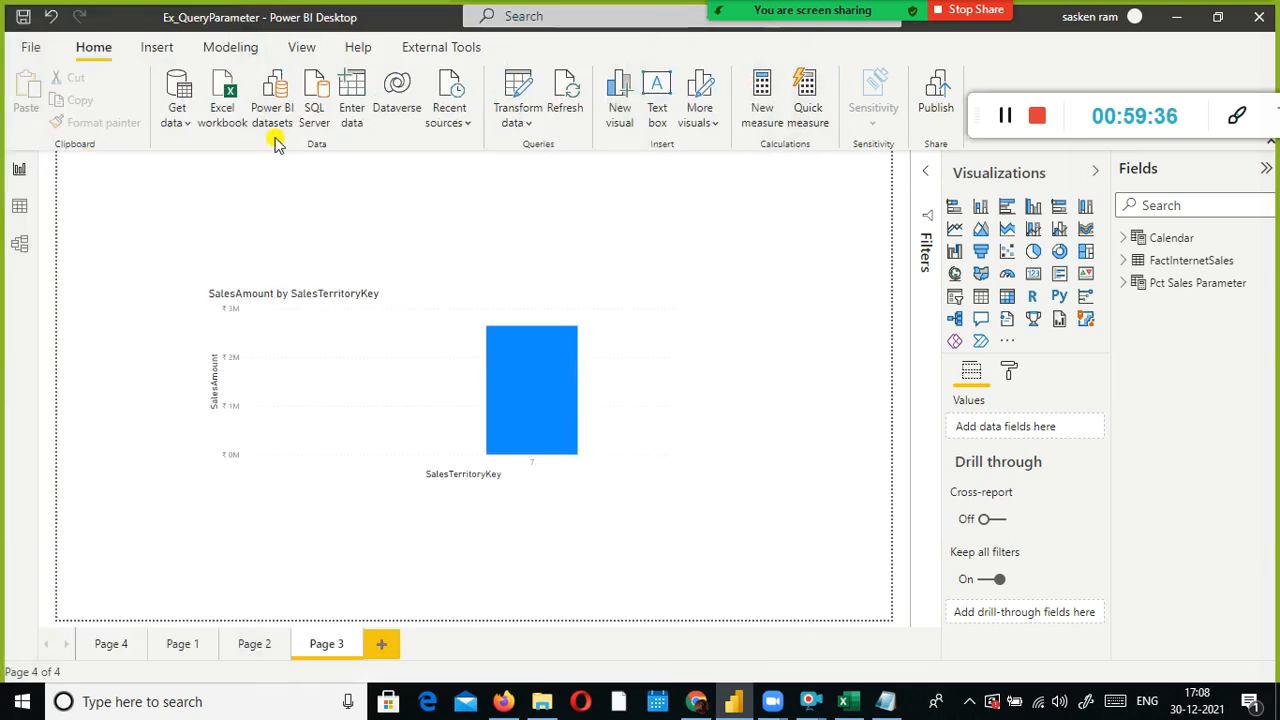
pyautogui.click(331, 224)
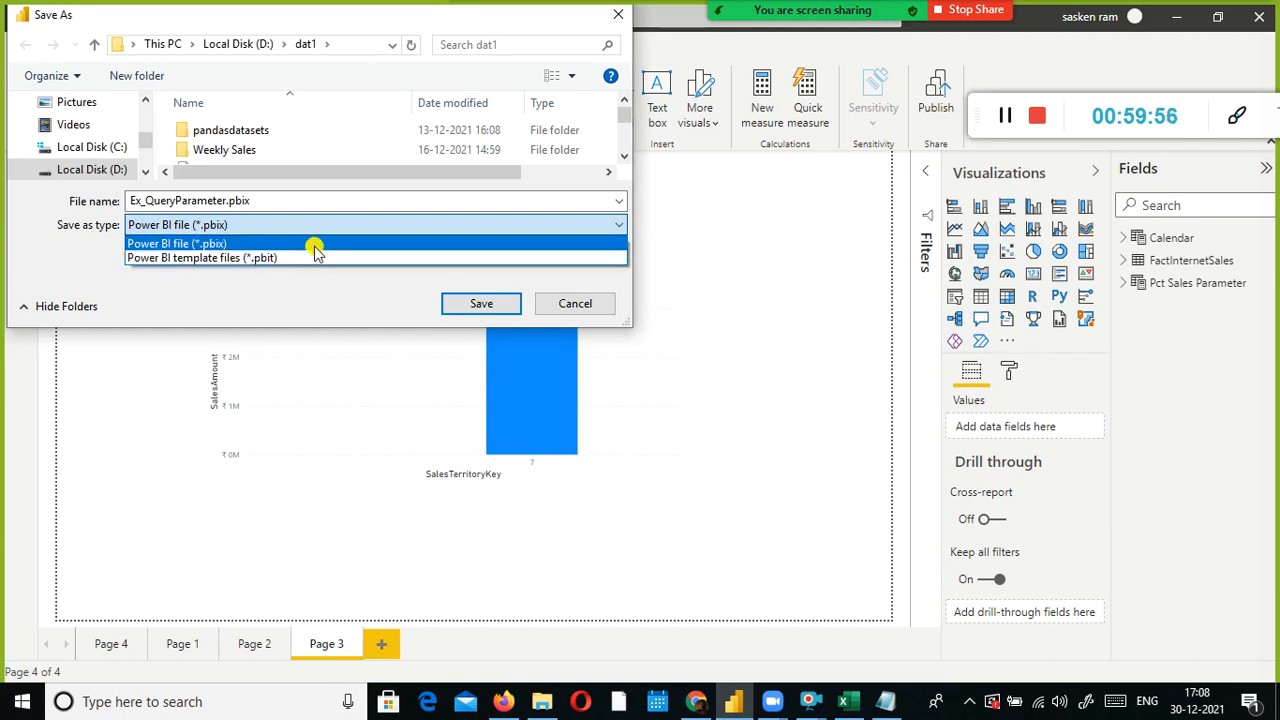
pyautogui.click(247, 258)
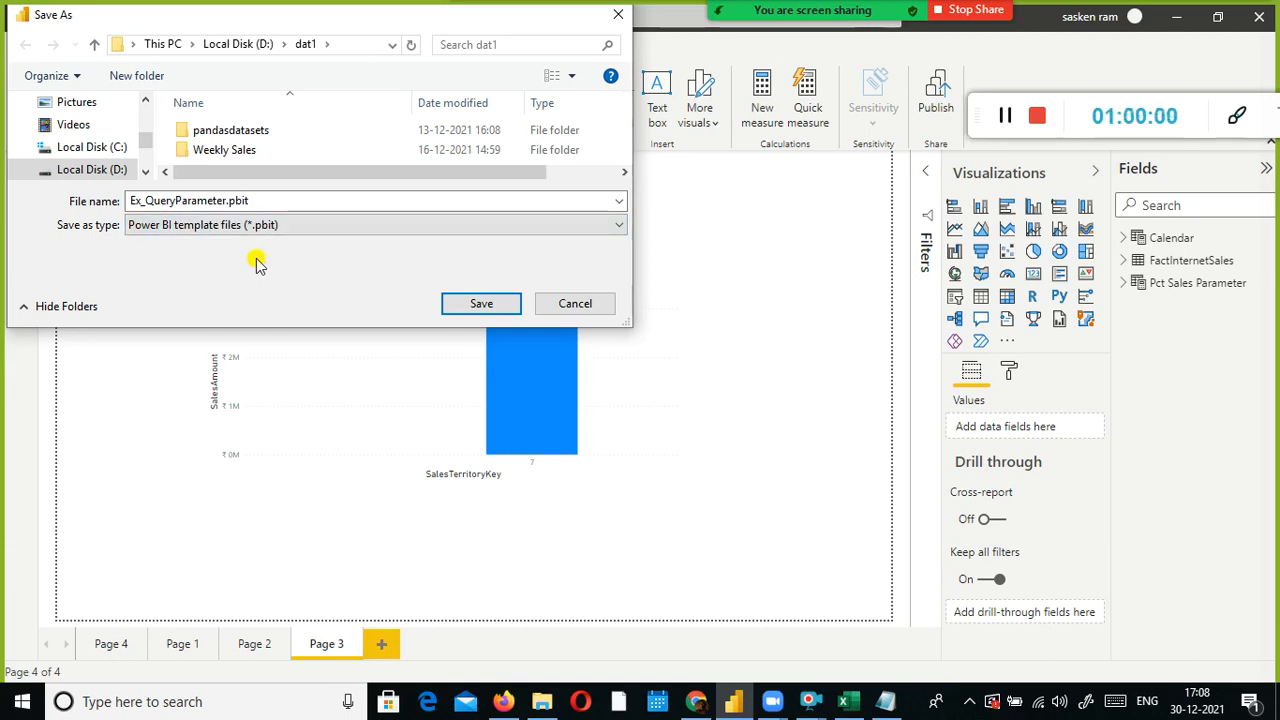
pyautogui.click(468, 303)
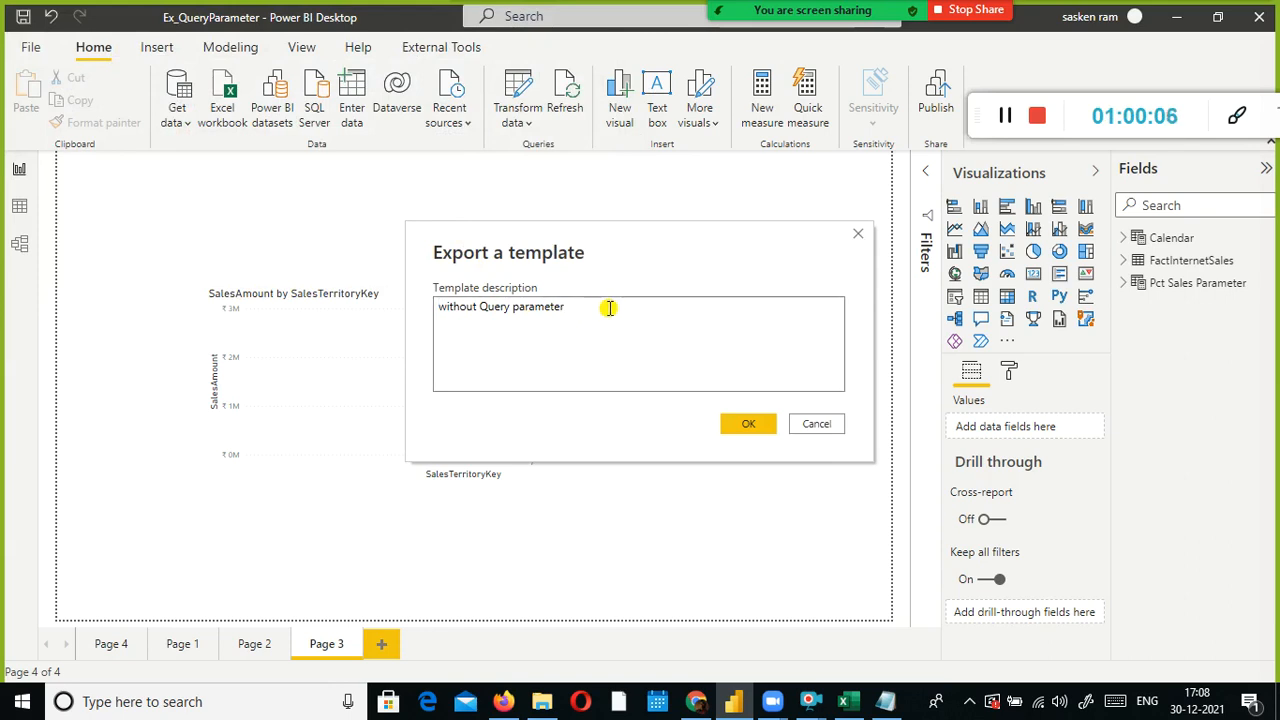
# Replace the template description with "With Territory Query"
pyautogui.moveTo(486, 310); pyautogui.dragTo(394, 300)
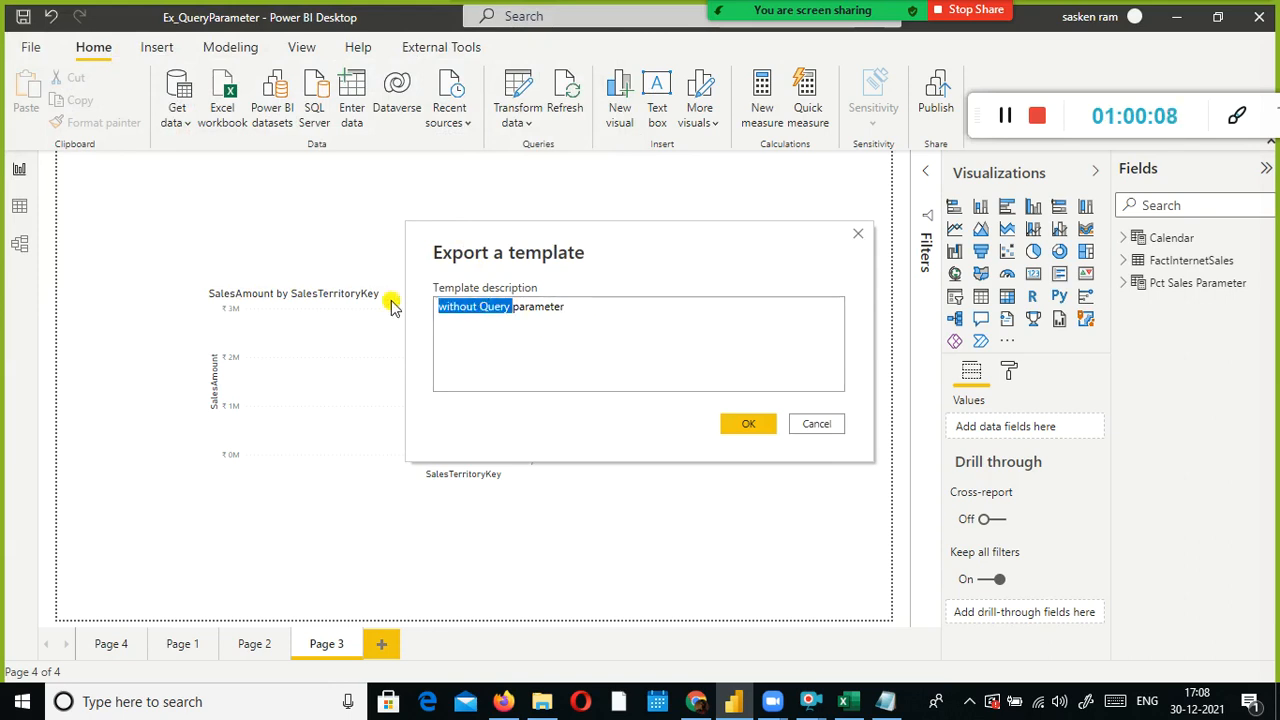
pyautogui.hotkey('ctrl', 'a')
pyautogui.write('W')
pyautogui.write('ihtou')
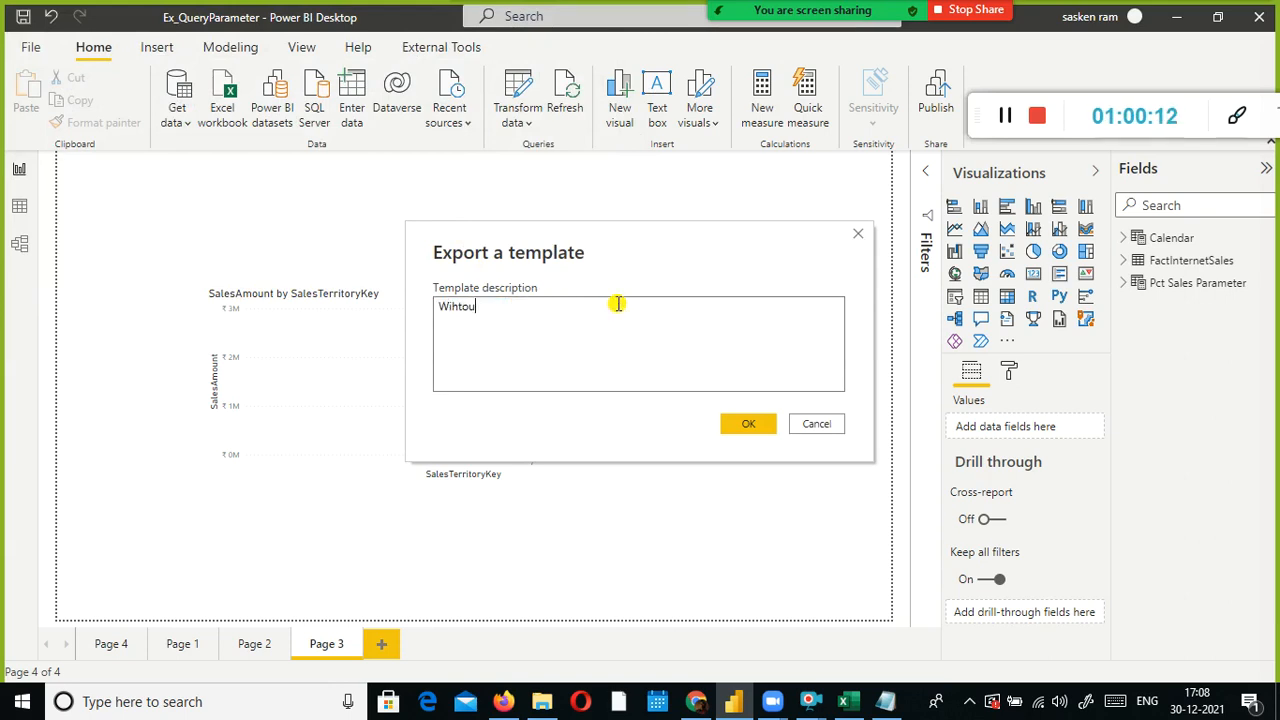
pyautogui.press('BackSpace')
pyautogui.press('BackSpace')
pyautogui.press('BackSpace')
pyautogui.press('BackSpace')
pyautogui.write('th Territory Query ')
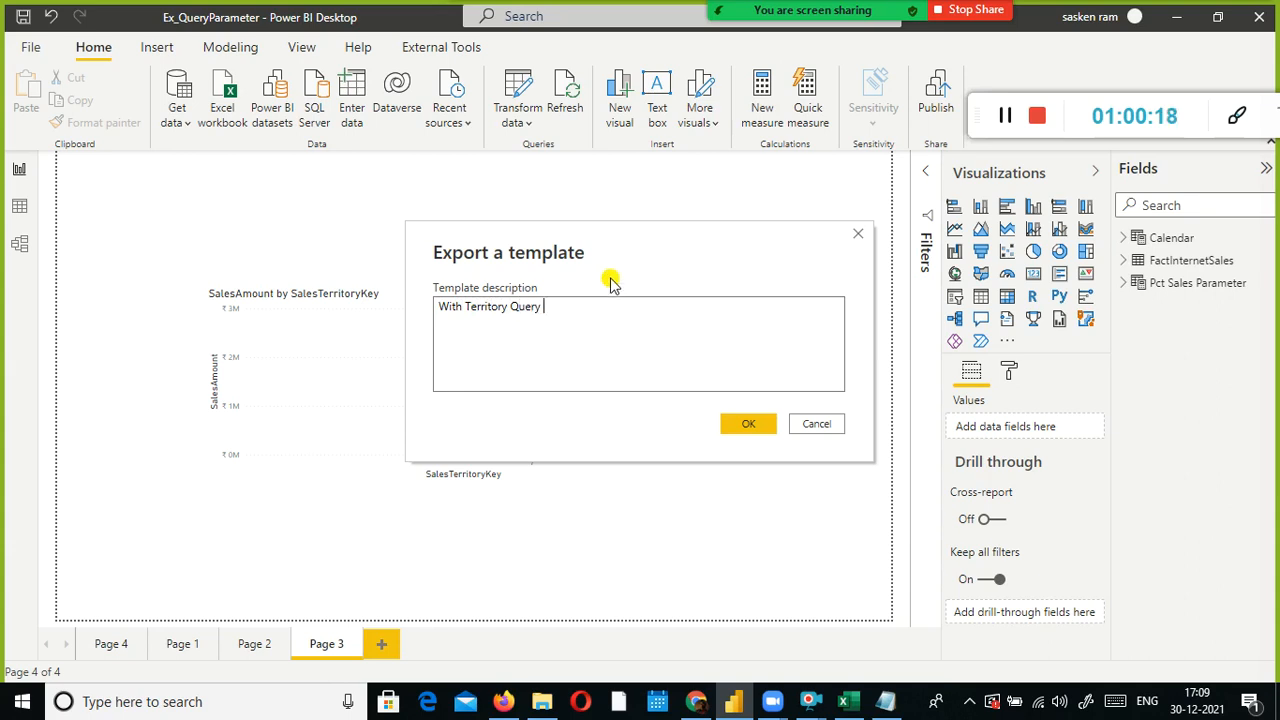
# Reword the template description to "Included Territory Query parameter" and confirm the export
pyautogui.write('Included')
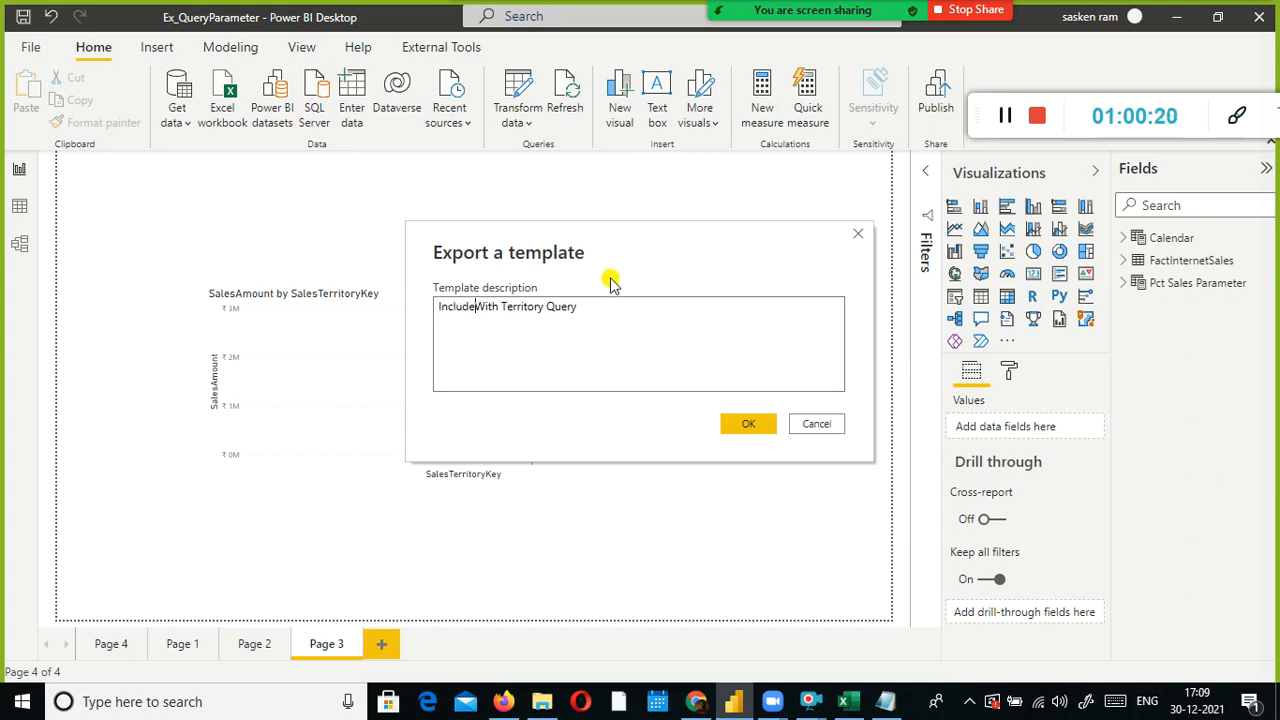
pyautogui.hotkey('shift', 'Right')
pyautogui.hotkey('shift', 'Right')
pyautogui.hotkey('shift', 'Right')
pyautogui.hotkey('shift', 'Right')
pyautogui.press('Delete')
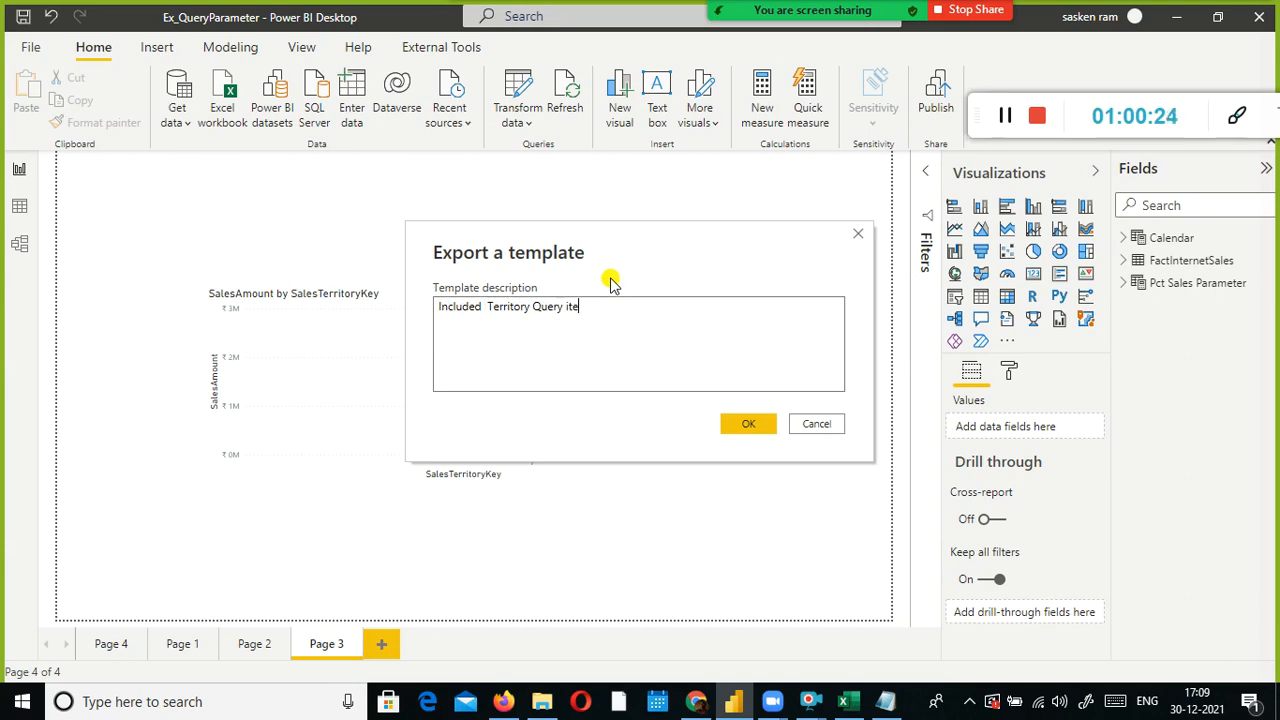
pyautogui.press('BackSpace')
pyautogui.press('BackSpace')
pyautogui.press('BackSpace')
pyautogui.write('parameter')
pyautogui.click(729, 423)
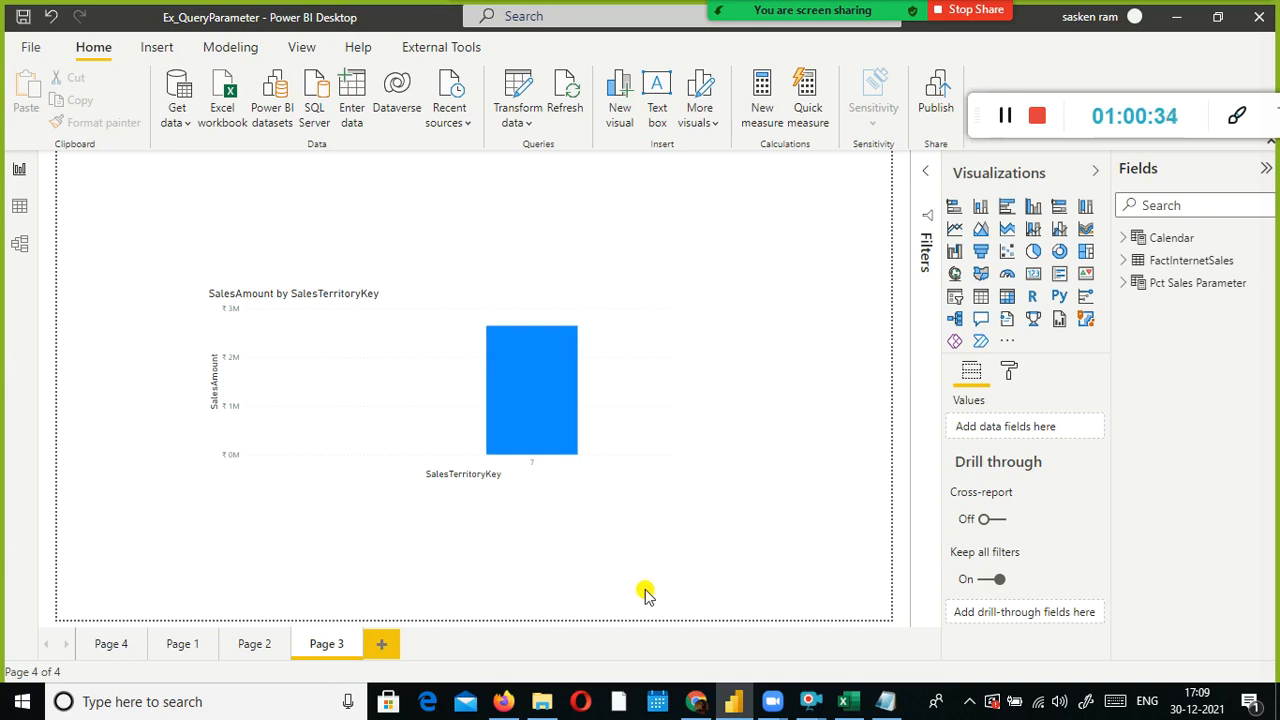
# Export the report again as the template Ex_QueryParameter.pbit in dat1, keeping its description and replacing the existing file
pyautogui.click(32, 47)
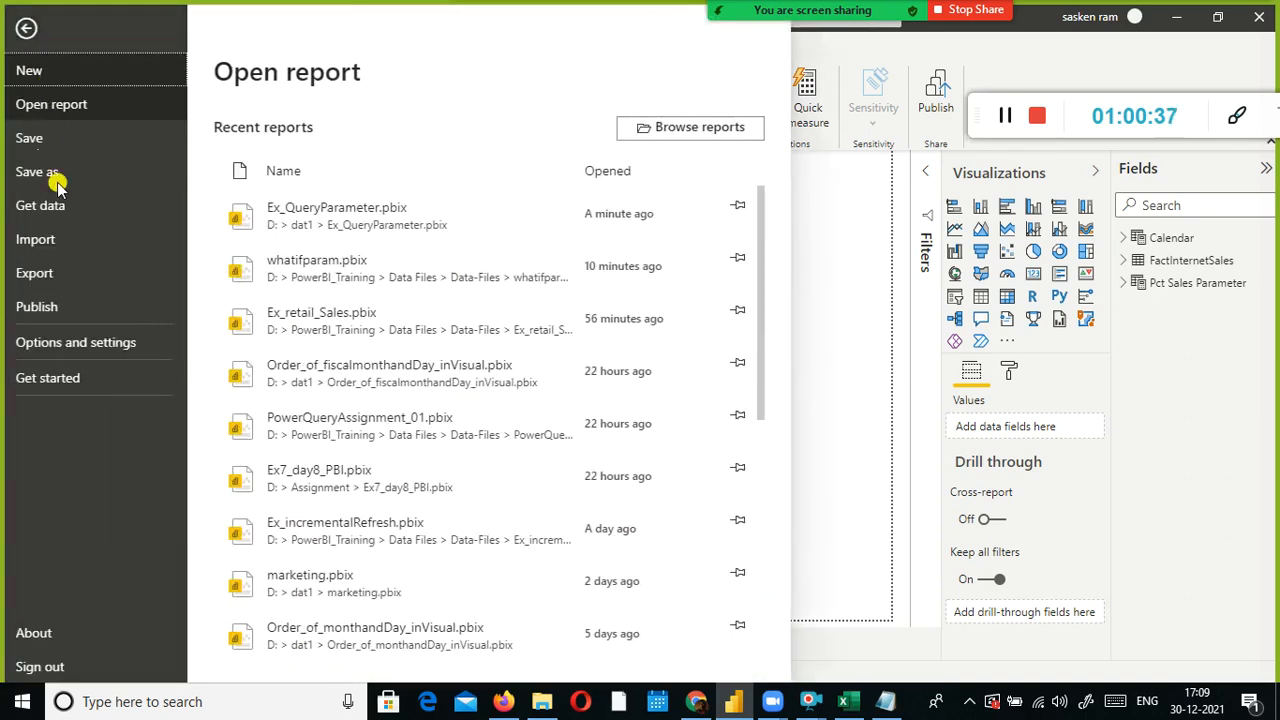
pyautogui.click(28, 274)
pyautogui.click(366, 132)
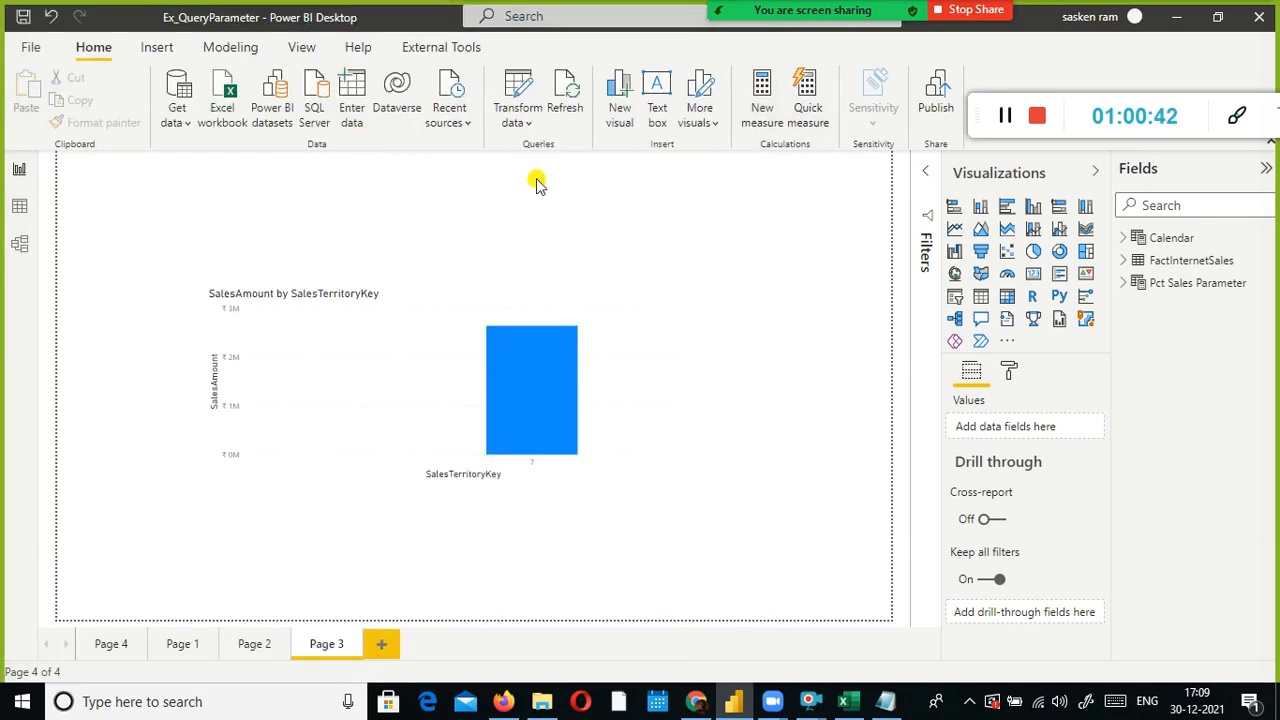
pyautogui.click(749, 424)
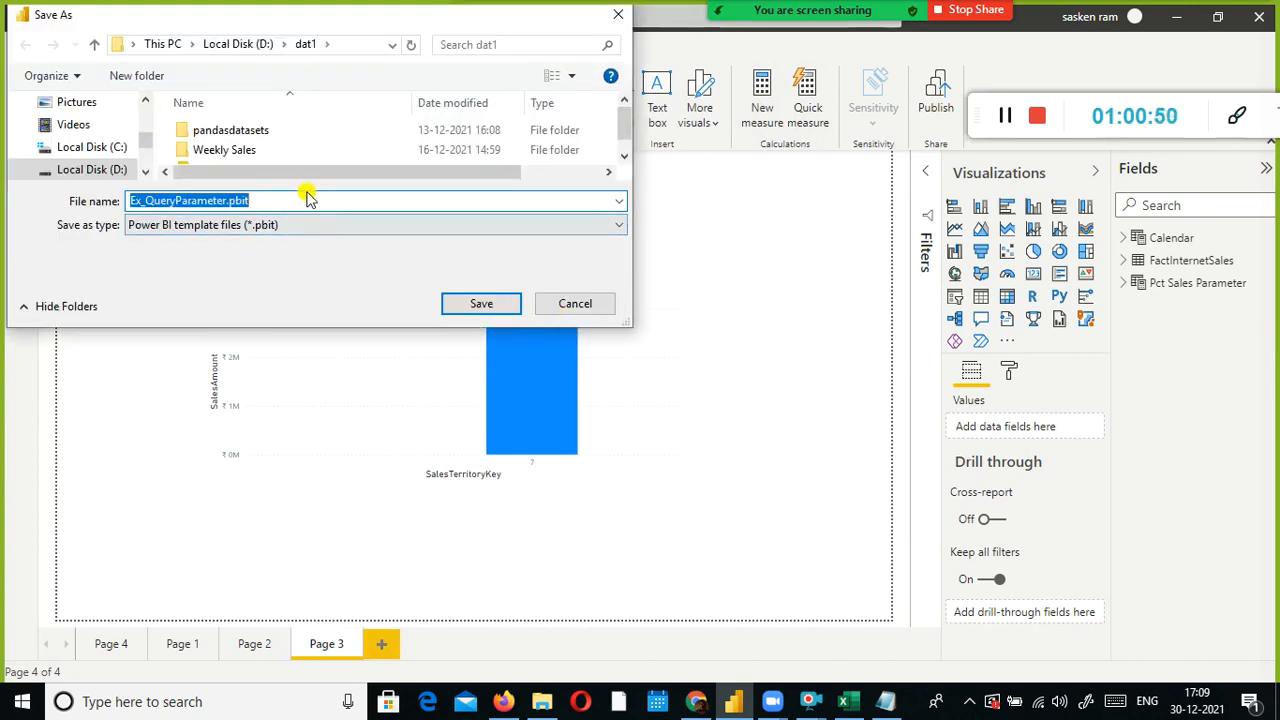
pyautogui.scroll(-2, 243, 125)
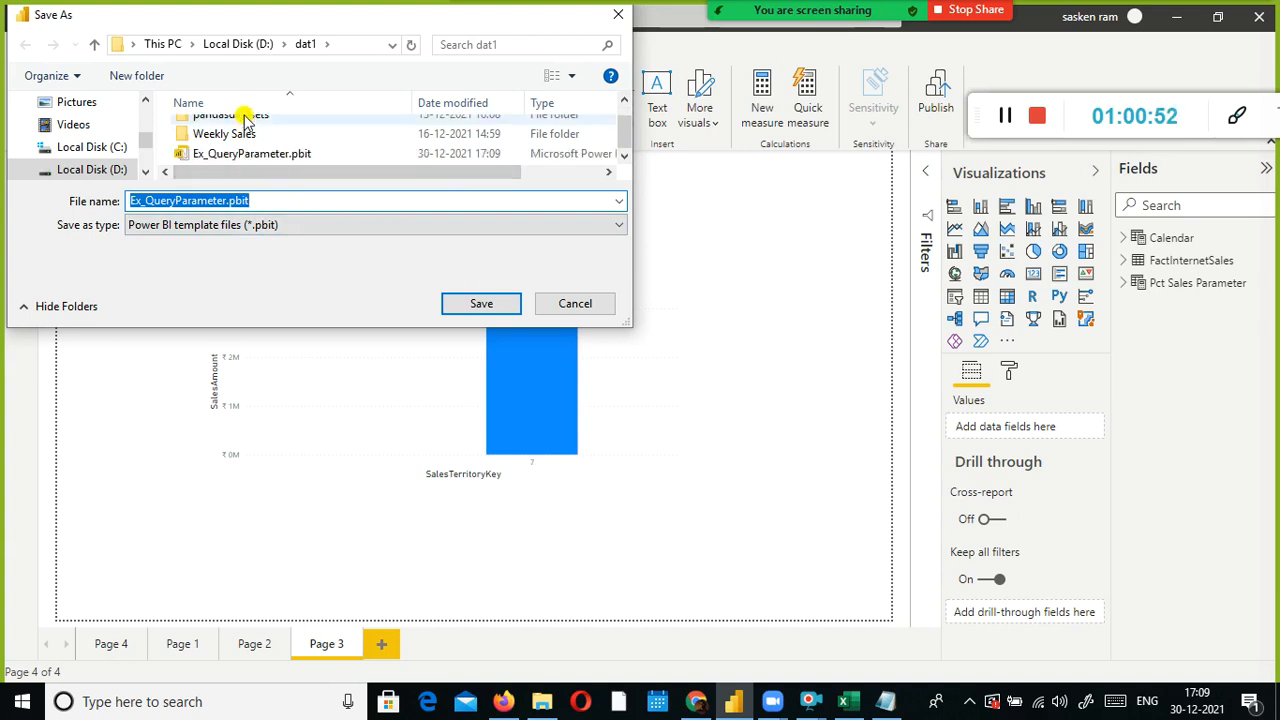
pyautogui.scroll(2, 240, 147)
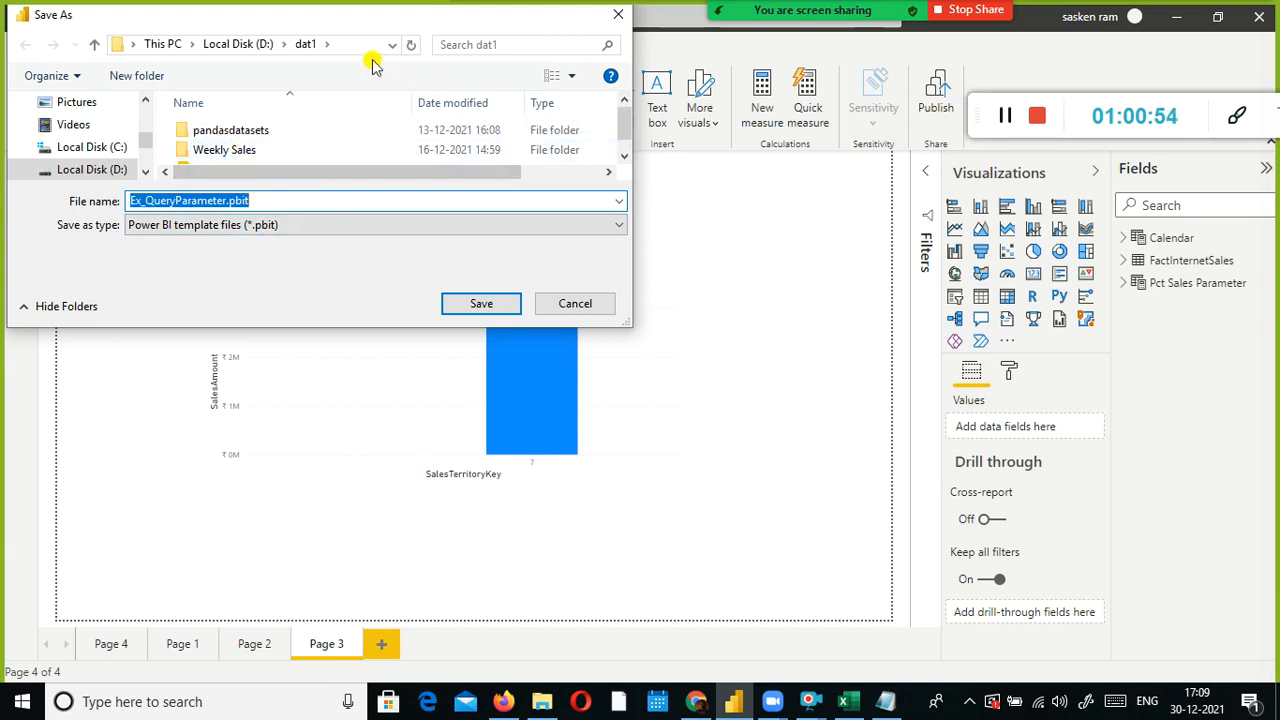
pyautogui.click(474, 306)
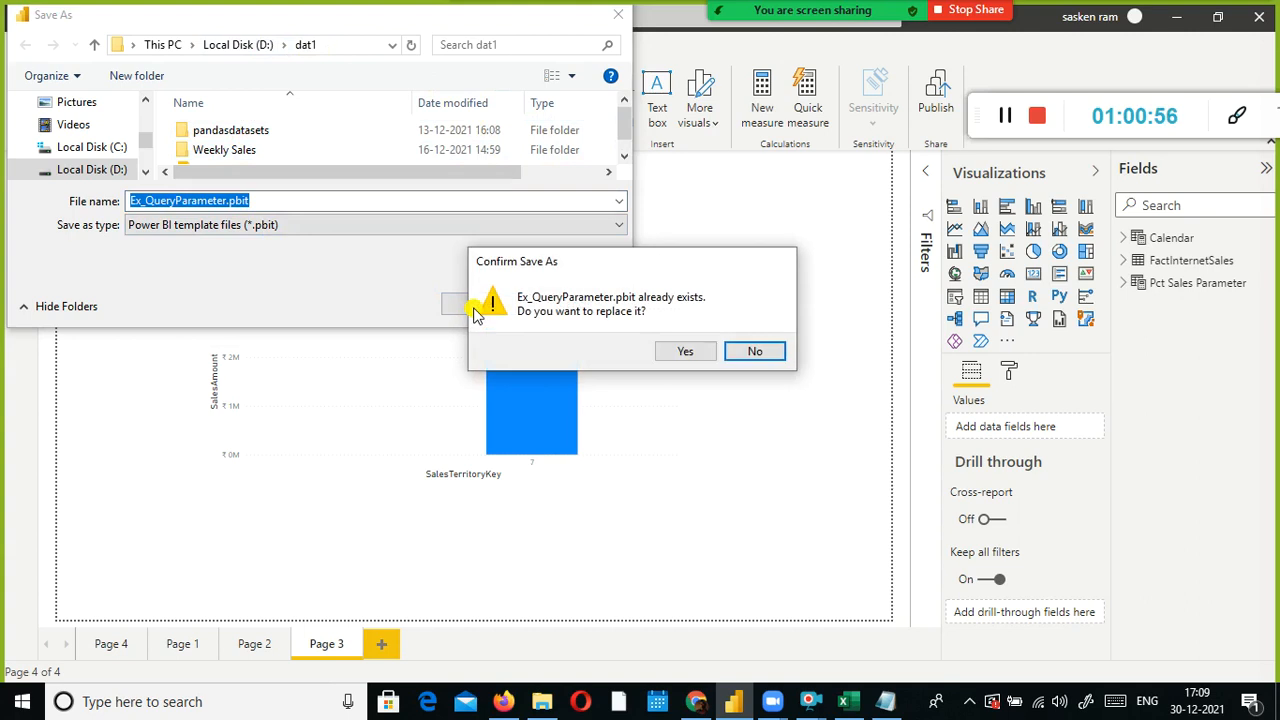
pyautogui.click(686, 355)
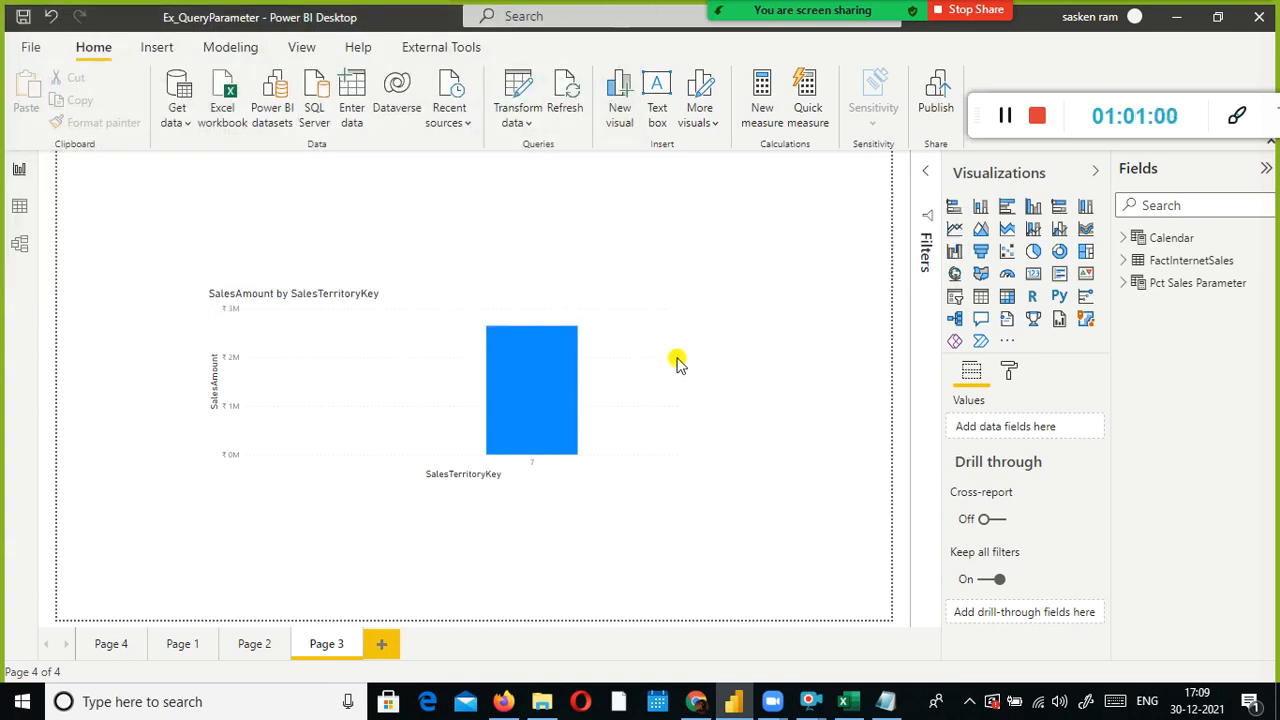
# Switch to the dat1 folder in File Explorer and open the Ex_QueryParameter.pbit template
pyautogui.click(541, 701)
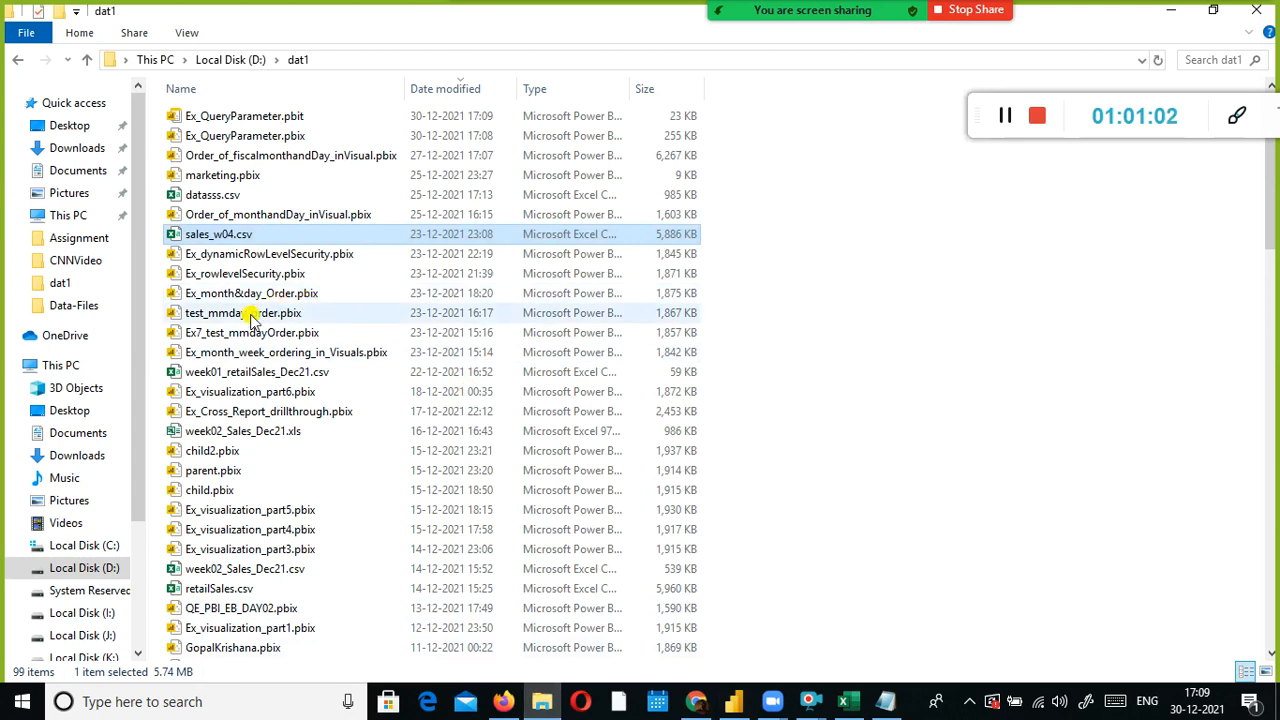
pyautogui.click(286, 116)
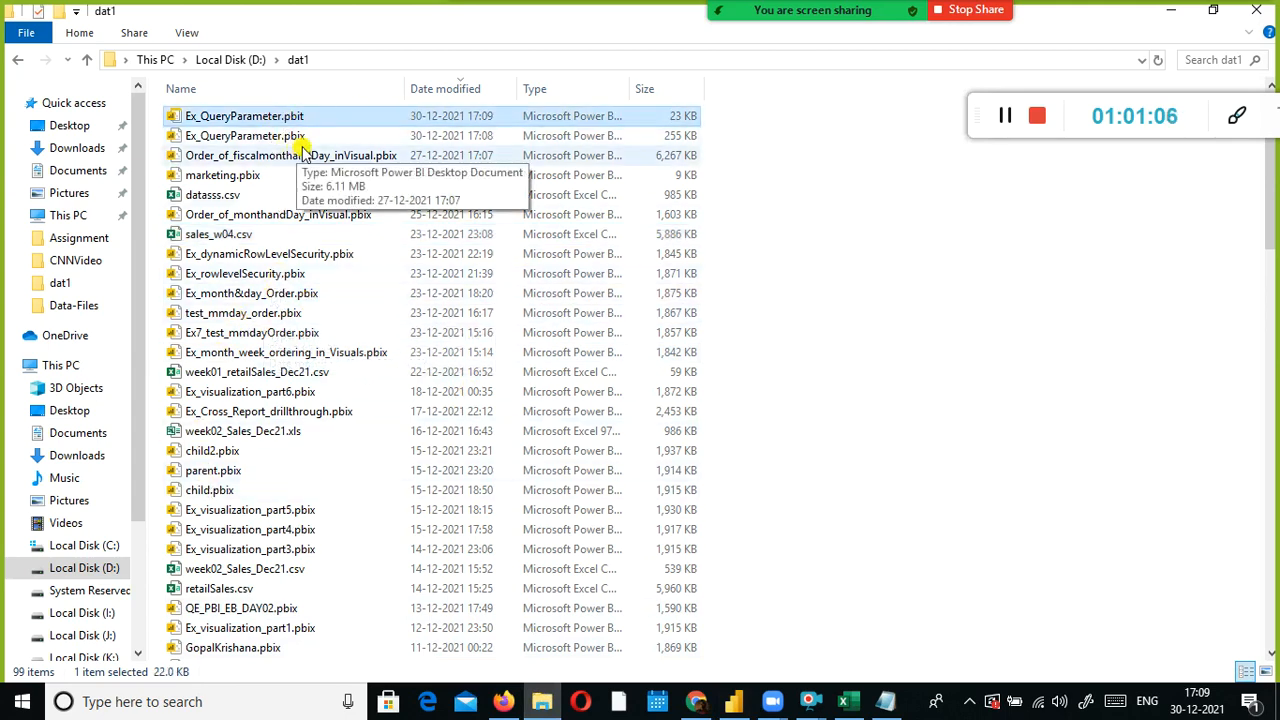
pyautogui.doubleClick(262, 119)
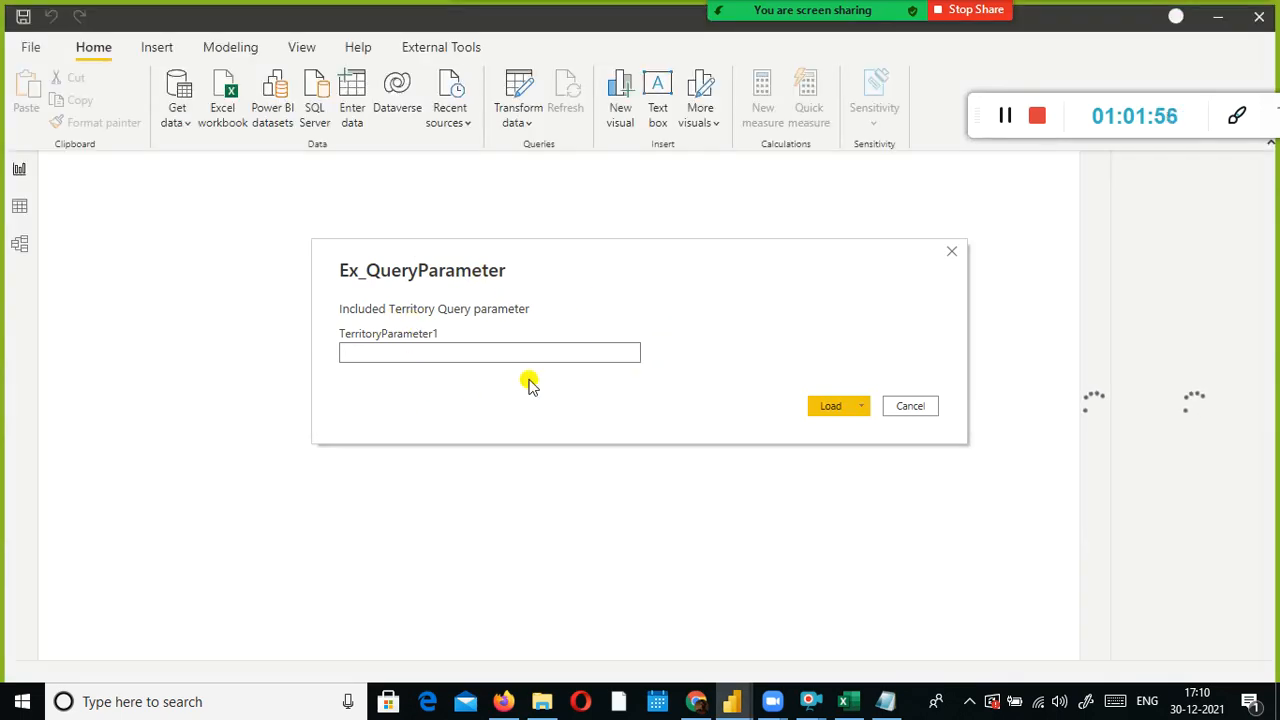
# Cancel the template's TerritoryParameter1 prompt, check the data transformation options, and close the empty untitled report
pyautogui.click(910, 406)
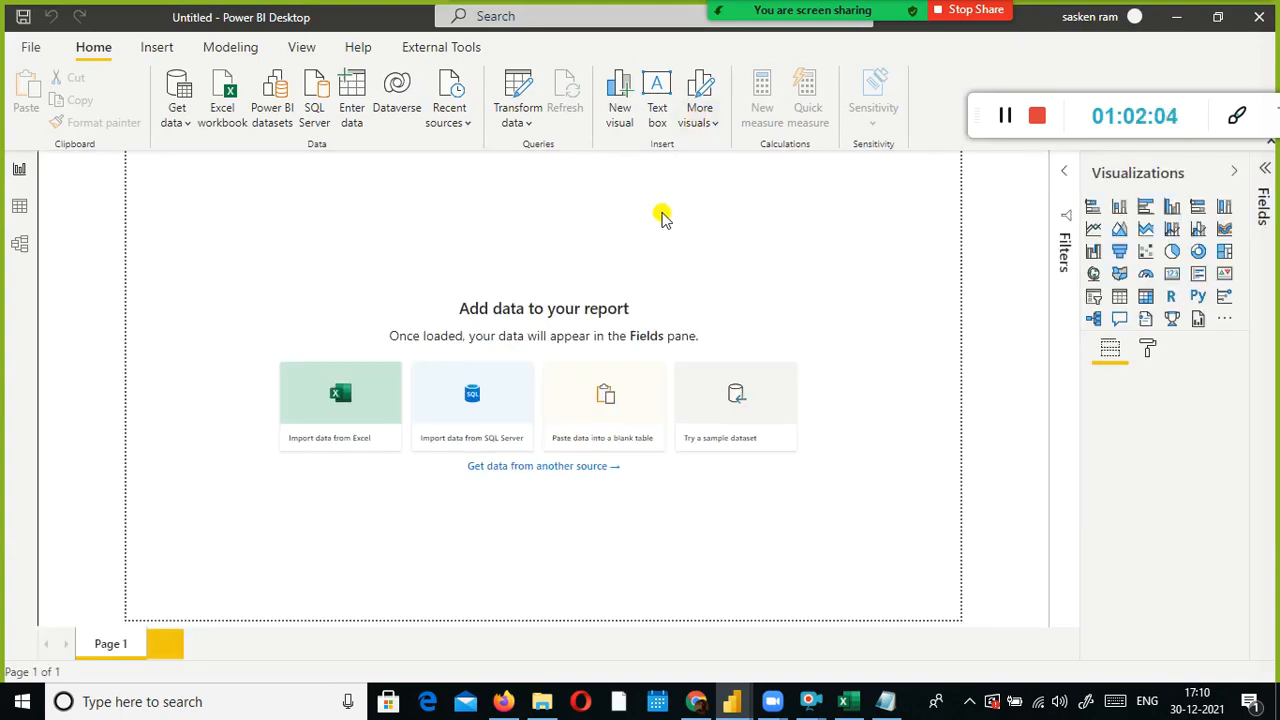
pyautogui.click(528, 125)
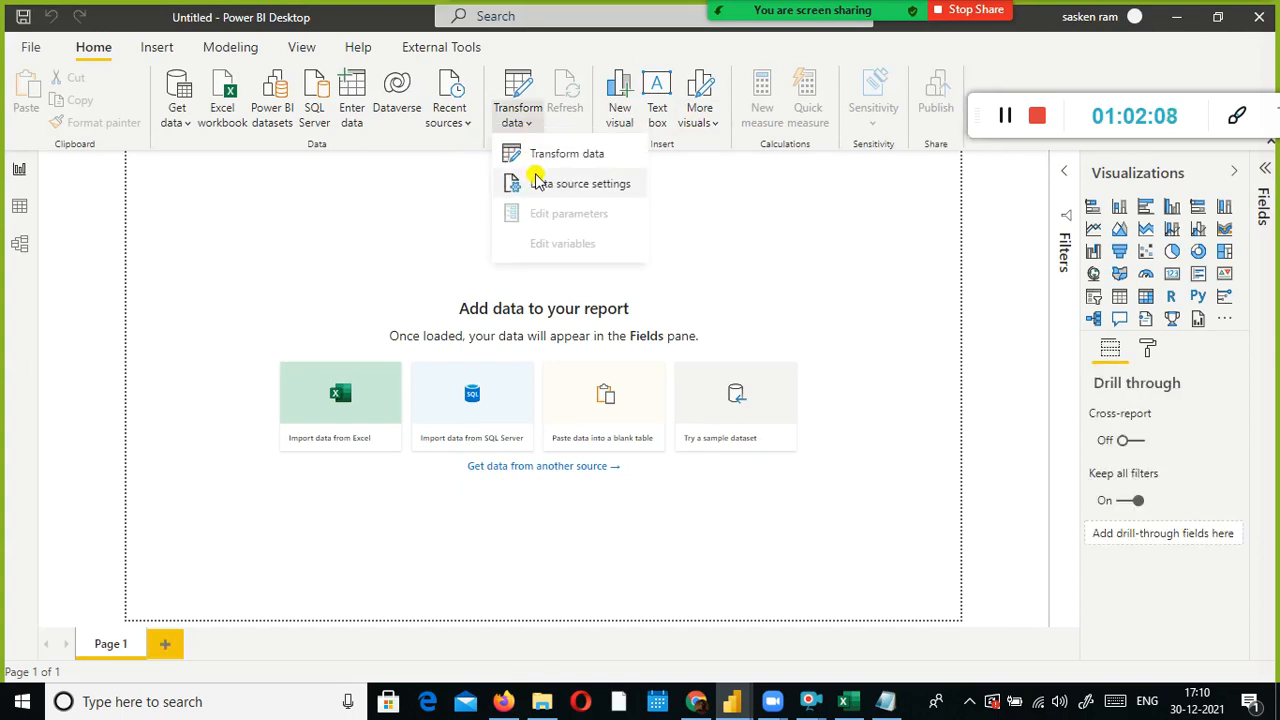
pyautogui.click(1263, 25)
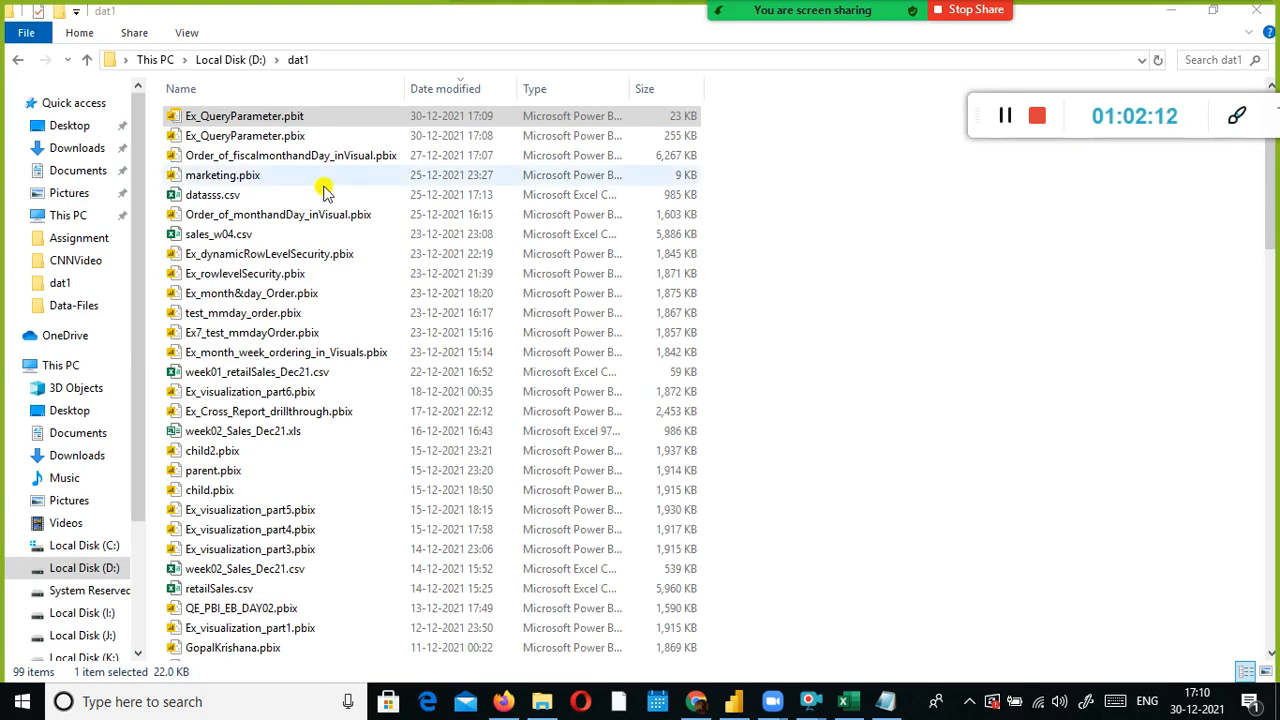
# Open Ex_QueryParameter.pbit from the dat1 folder and load it with TerritoryParameter1 set to 7
pyautogui.doubleClick(245, 116)
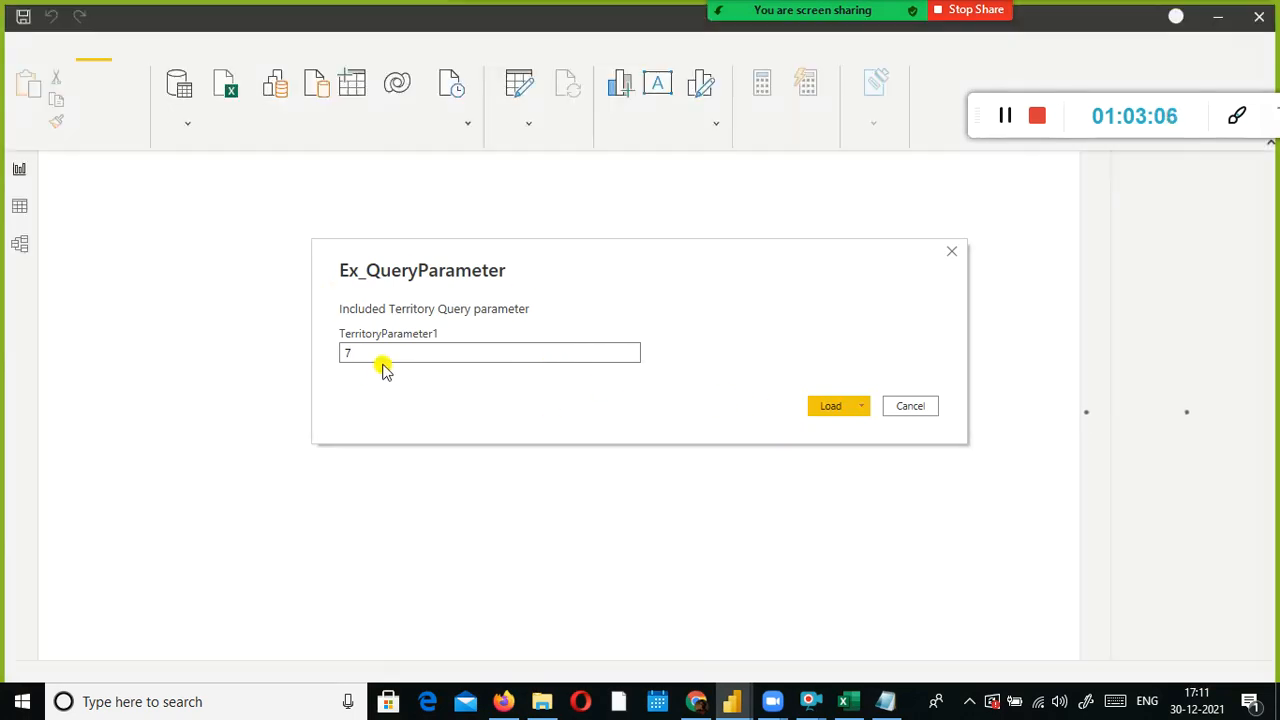
pyautogui.click(820, 408)
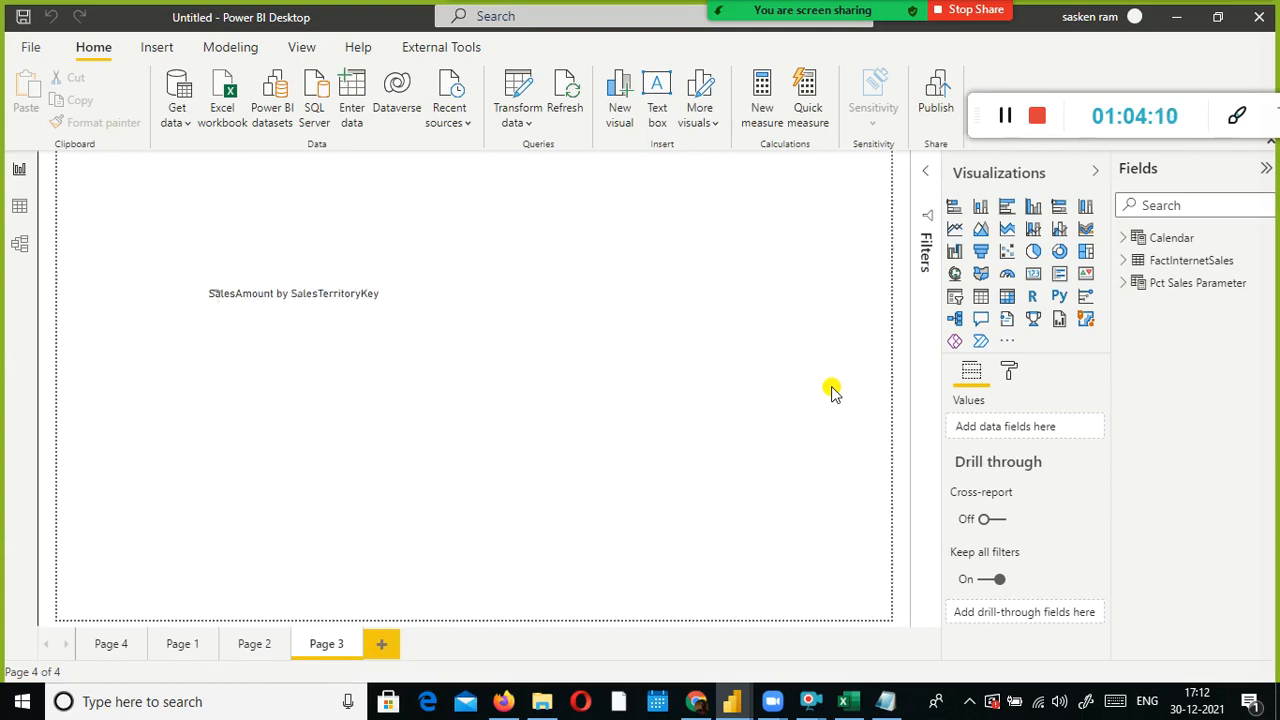
# Compare the SalesAmount by SalesTerritoryKey chart on Page 3 between the template-based report and the original Ex_QueryParameter report
pyautogui.hotkey('alt', 'Tab')
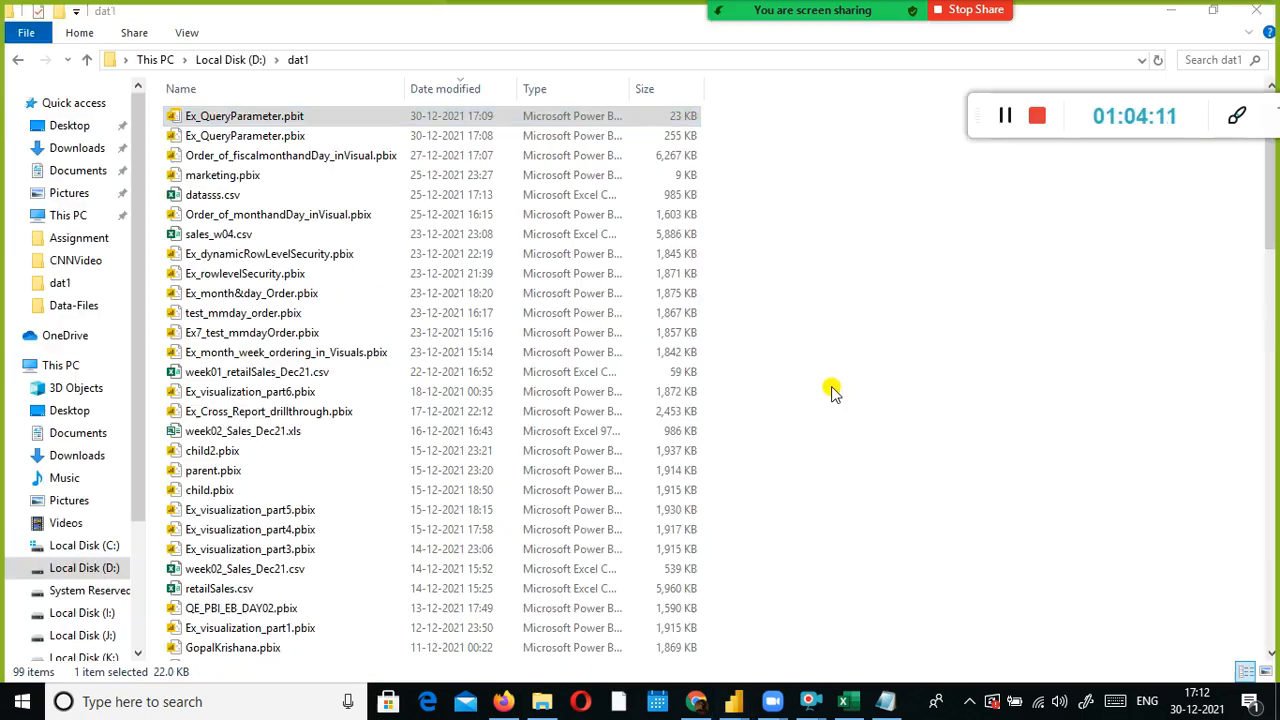
pyautogui.hotkey('alt', 'Tab')
pyautogui.hotkey('alt', 'Tab')
pyautogui.hotkey('alt', 'Tab')
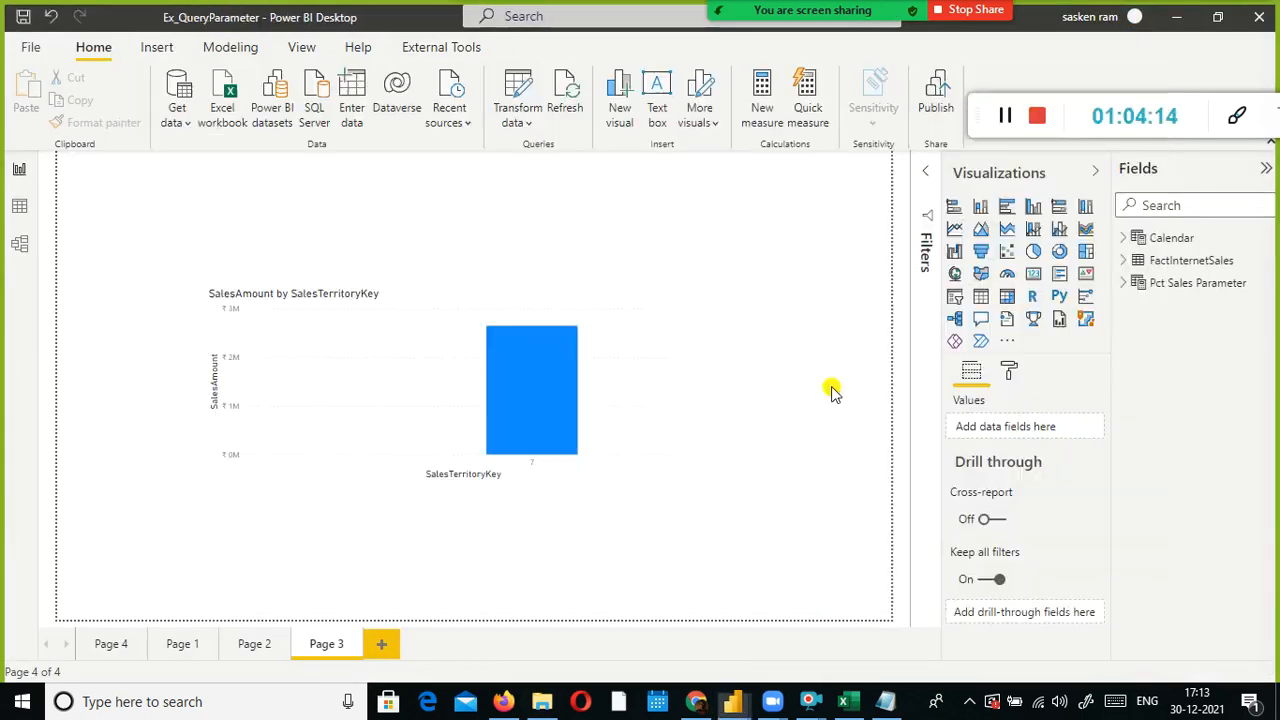
pyautogui.hotkey('alt', 'Tab')
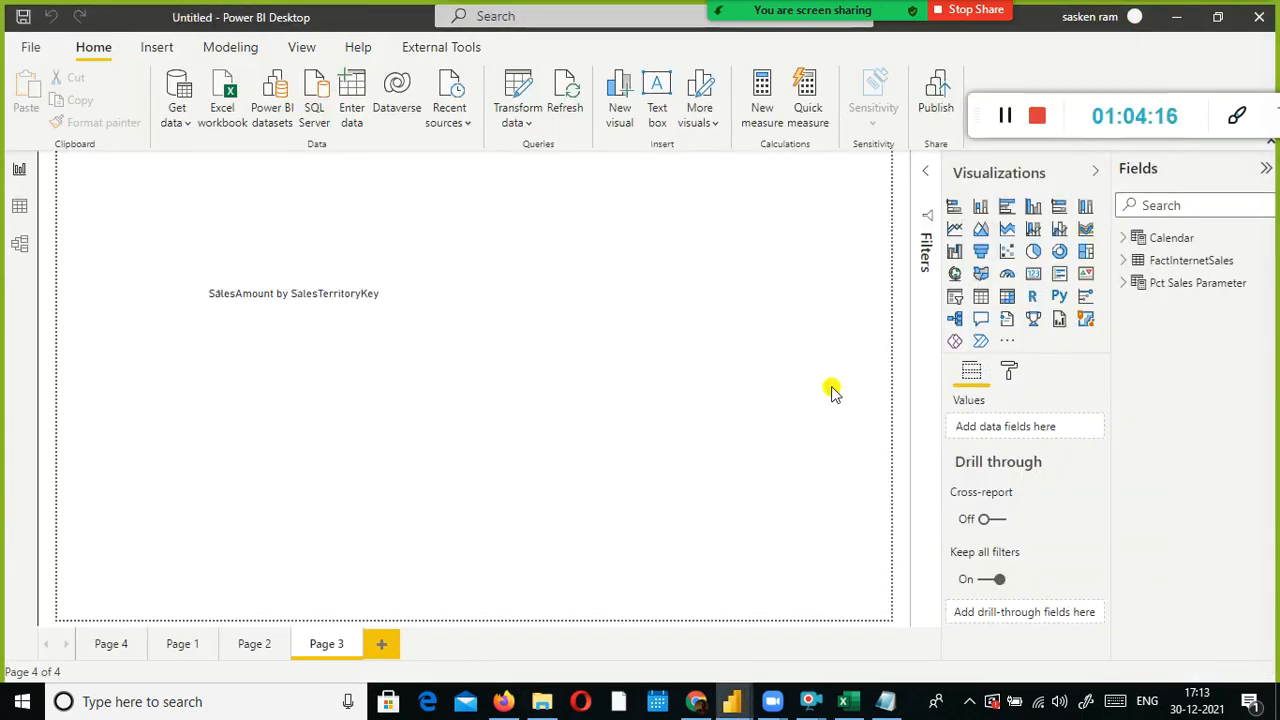
pyautogui.hotkey('alt', 'Tab')
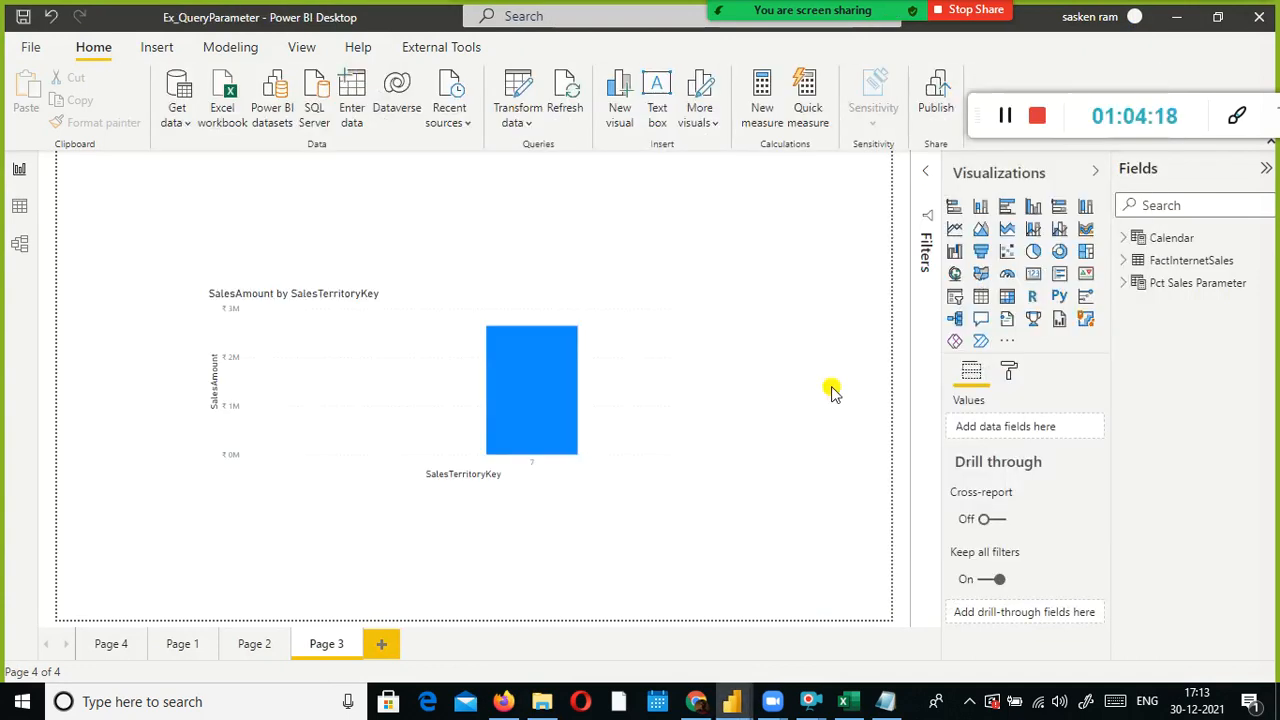
pyautogui.hotkey('alt', 'Tab')
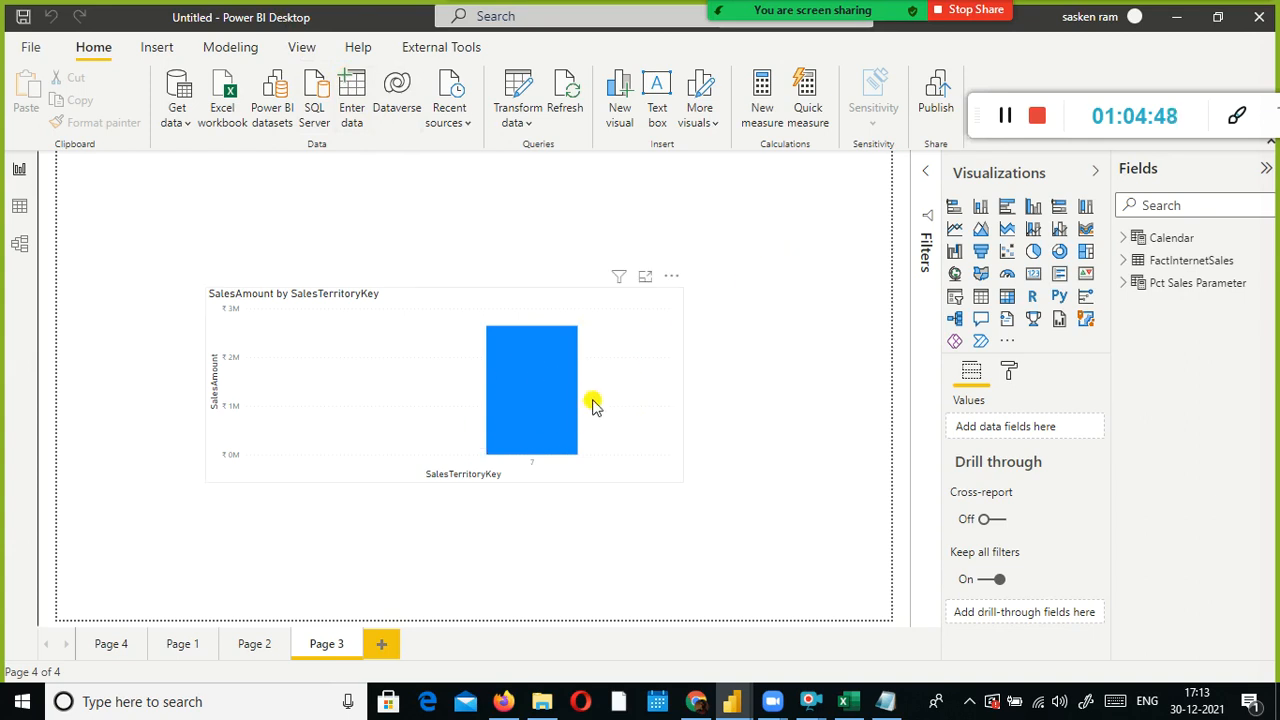
pyautogui.moveTo(565, 395)
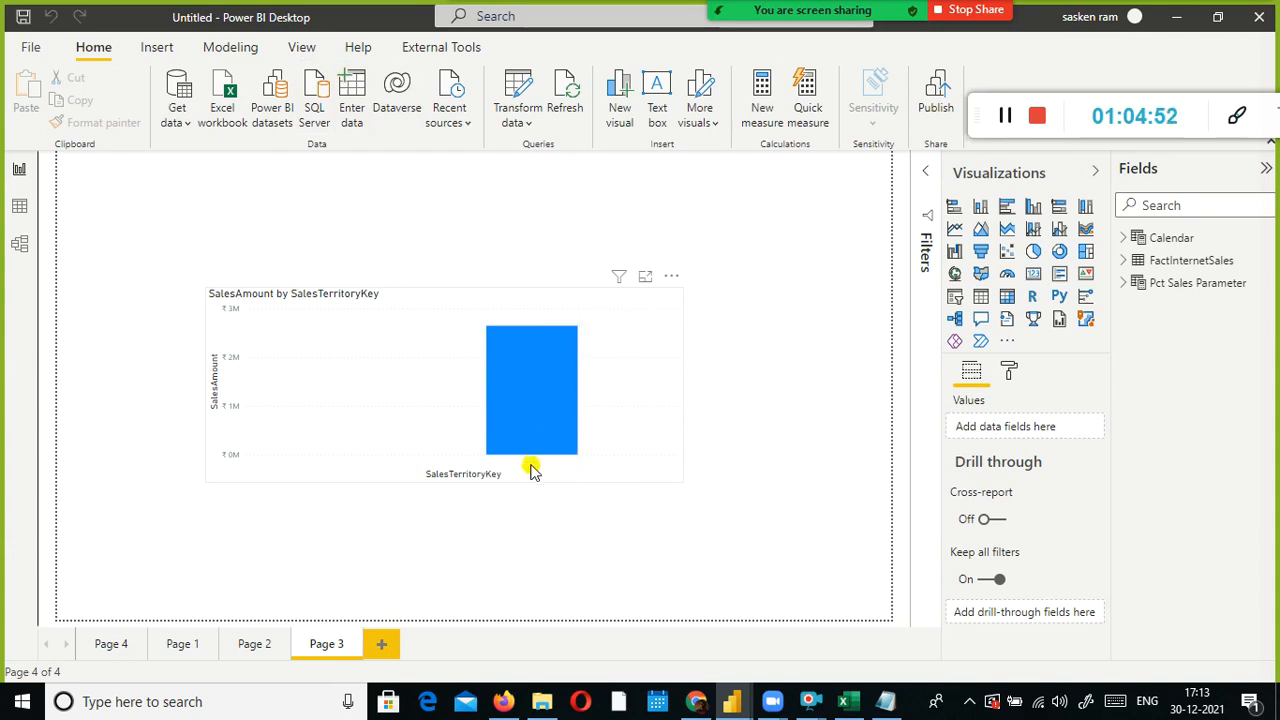
pyautogui.hotkey('alt', 'Tab')
pyautogui.hotkey('alt', 'Tab')
pyautogui.hotkey('alt', 'Tab')
pyautogui.hotkey('alt', 'Tab')
pyautogui.hotkey('alt', 'Tab')
pyautogui.hotkey('alt', 'Tab')
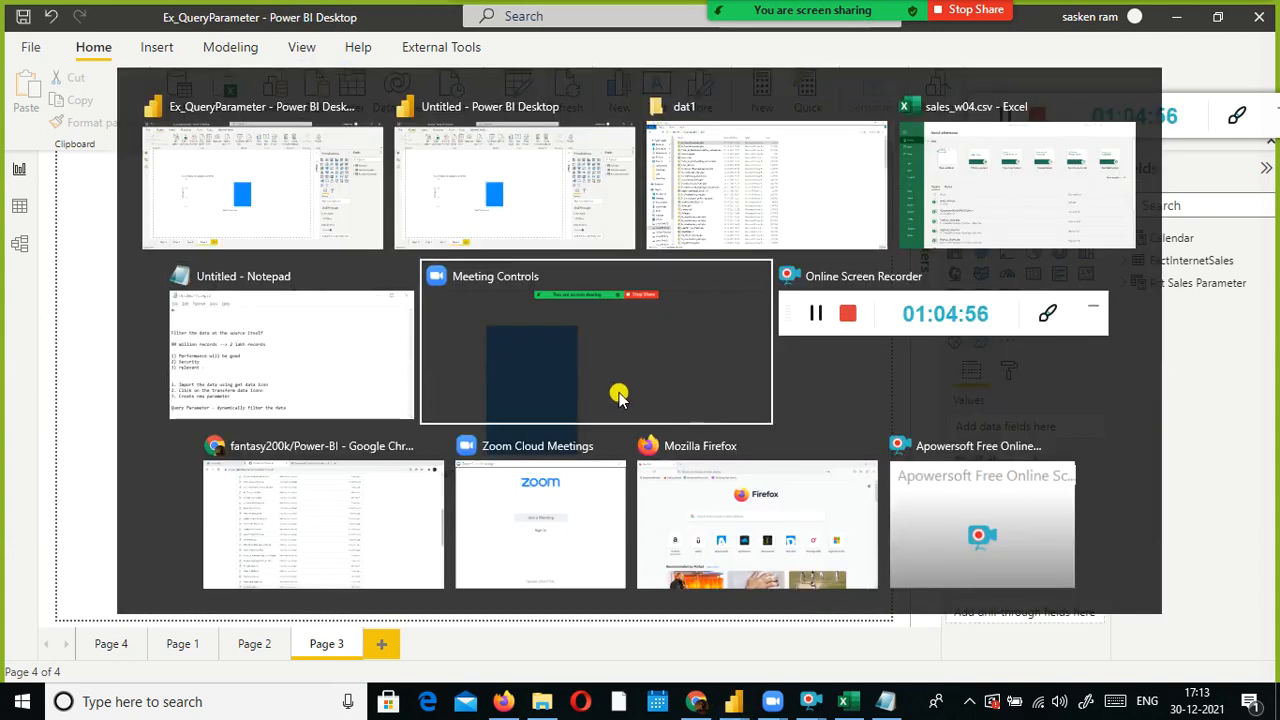
pyautogui.hotkey('alt', 'shift', 'Tab')
pyautogui.hotkey('alt', 'shift', 'Tab')
pyautogui.hotkey('alt', 'shift', 'Tab')
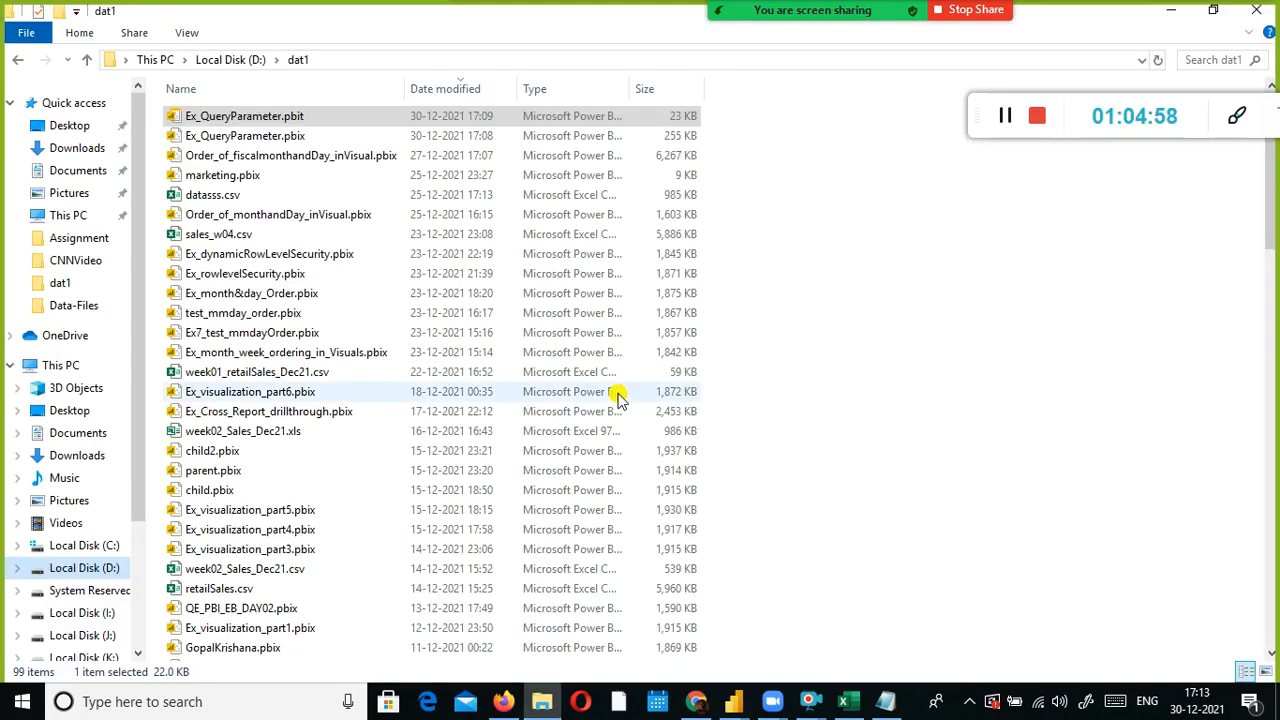
pyautogui.hotkey('alt', 'shift', 'Tab')
pyautogui.hotkey('alt', 'shift', 'Tab')
pyautogui.hotkey('alt', 'shift', 'Tab')
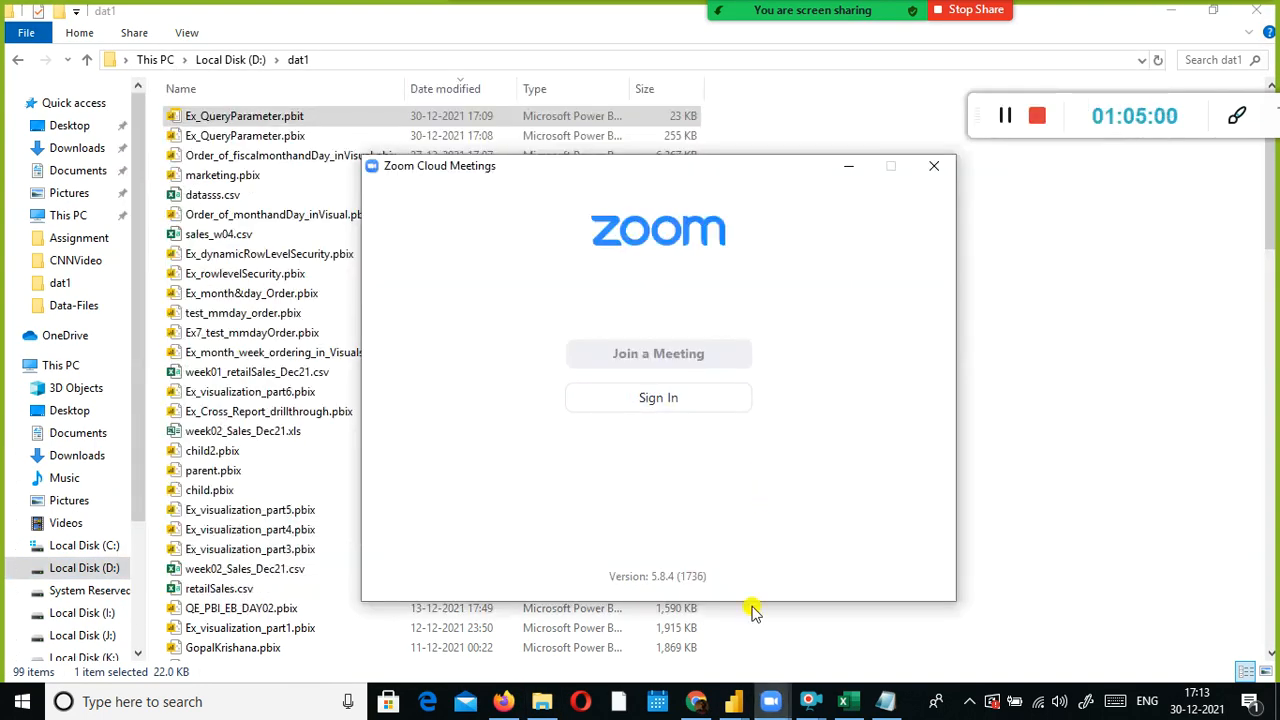
# Recheck Page 3's SalesAmount by SalesTerritoryKey bar by switching between the original Ex_QueryParameter report and the untitled template copy
pyautogui.click(733, 701)
pyautogui.click(625, 632)
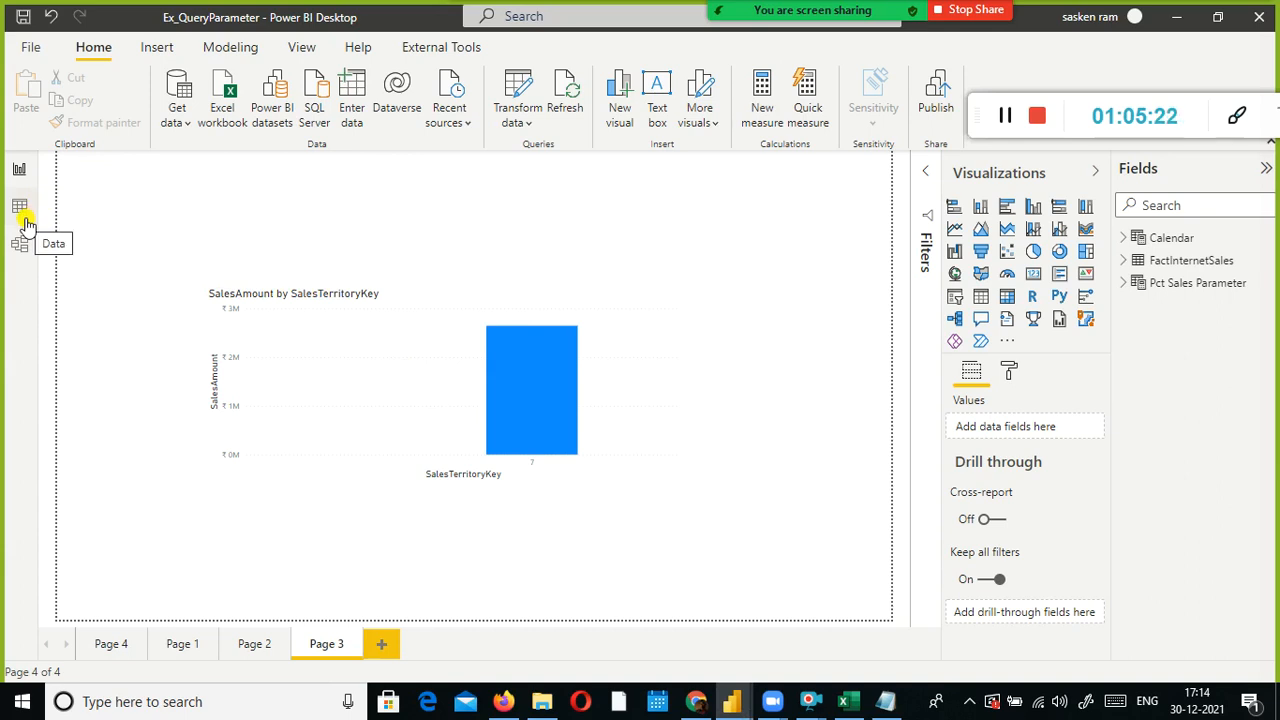
pyautogui.hotkey('alt', 'Tab')
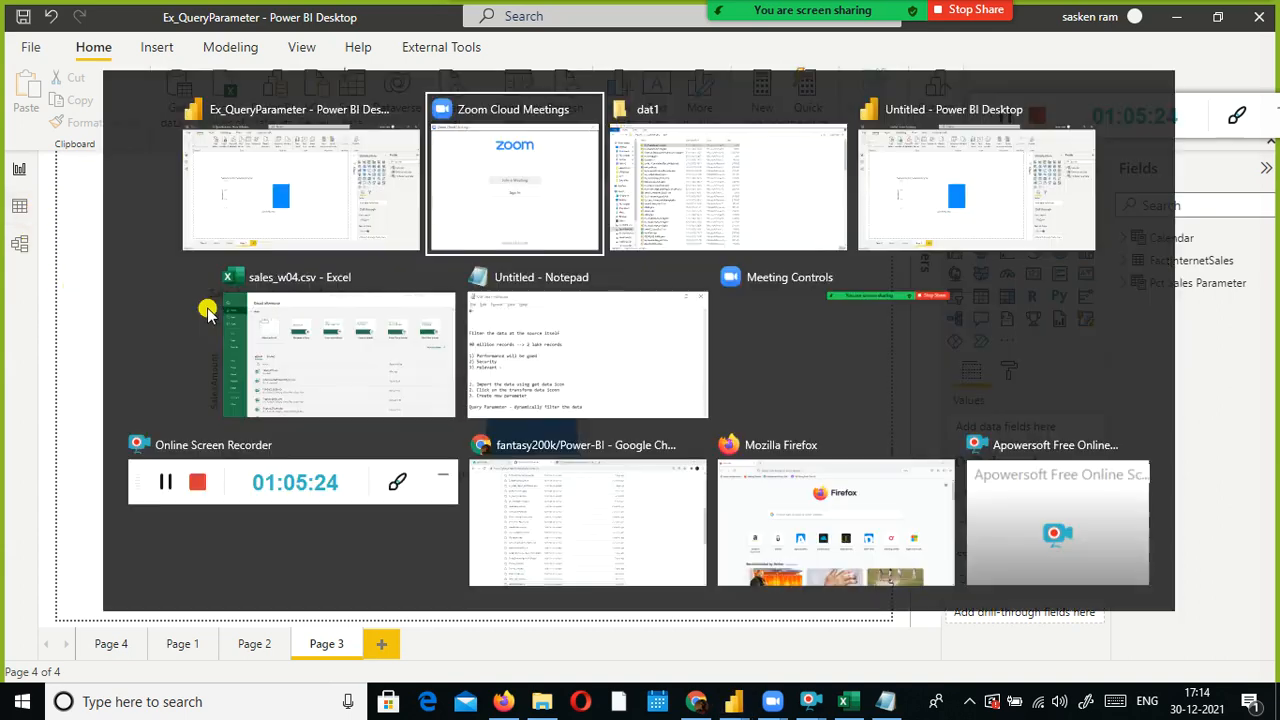
pyautogui.press('Tab')
pyautogui.press('Tab')
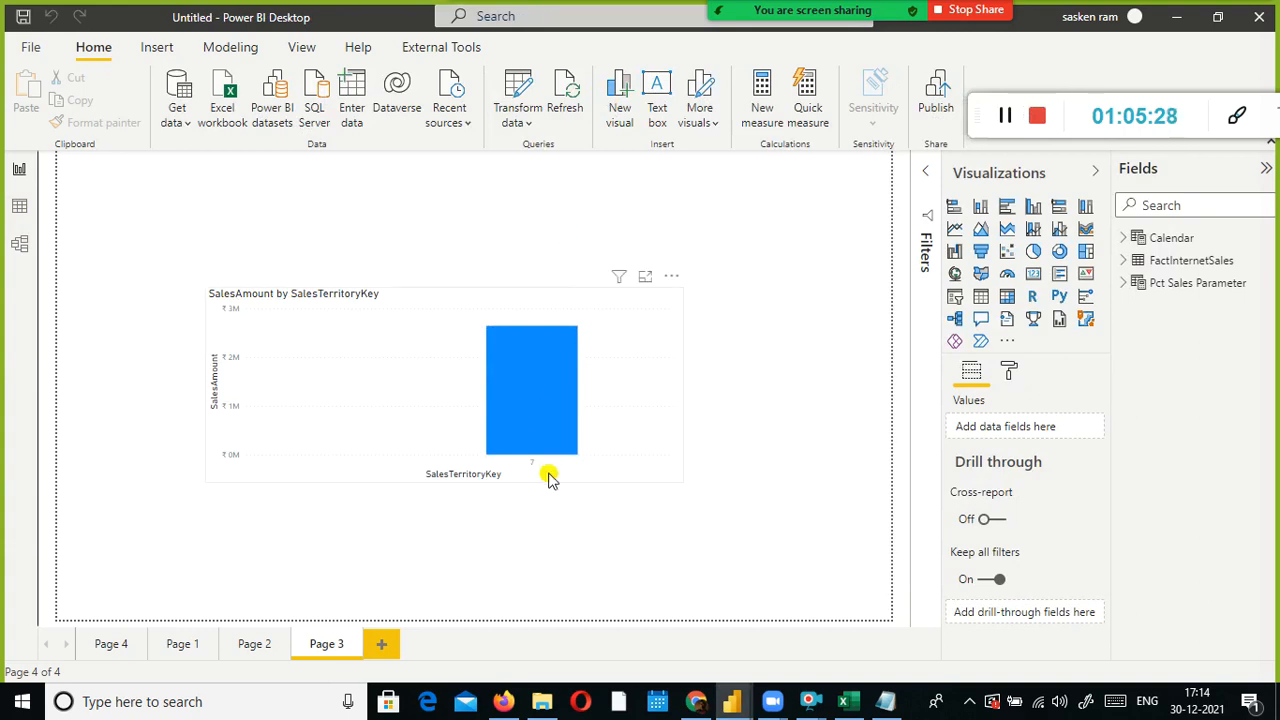
pyautogui.hotkey('alt', 'Tab')
pyautogui.hotkey('alt', 'Tab')
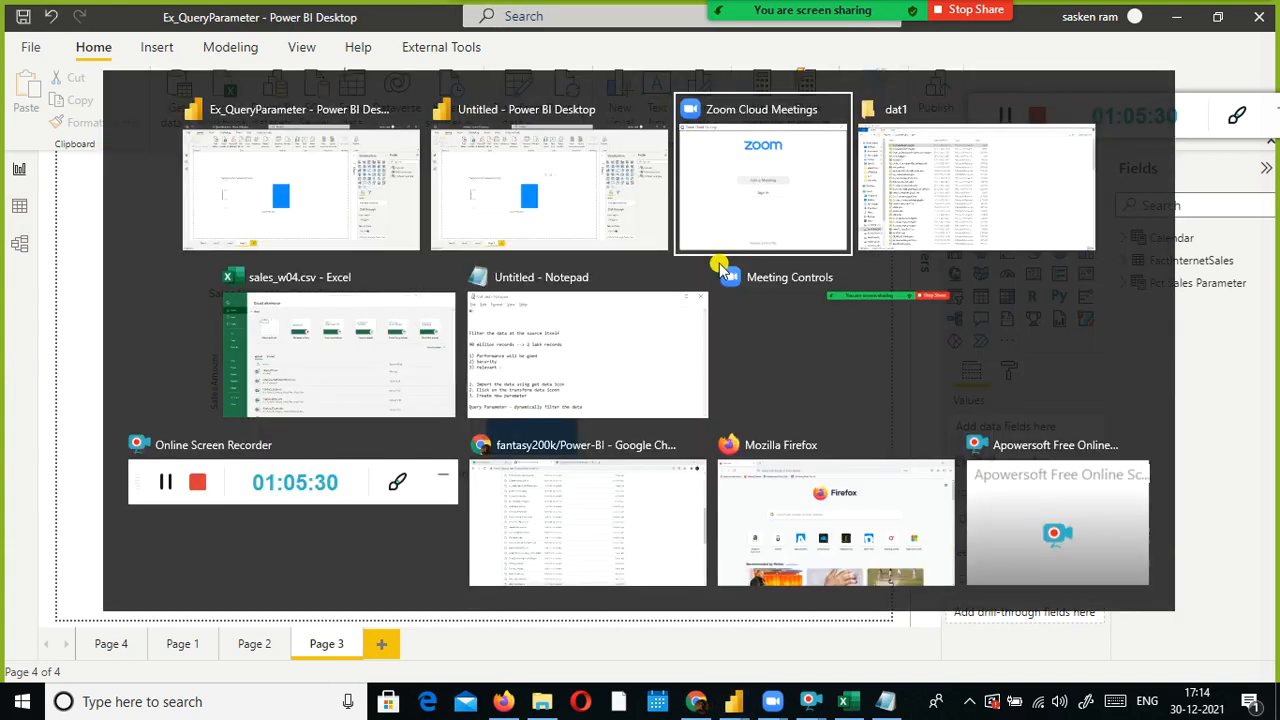
pyautogui.press('Escape')
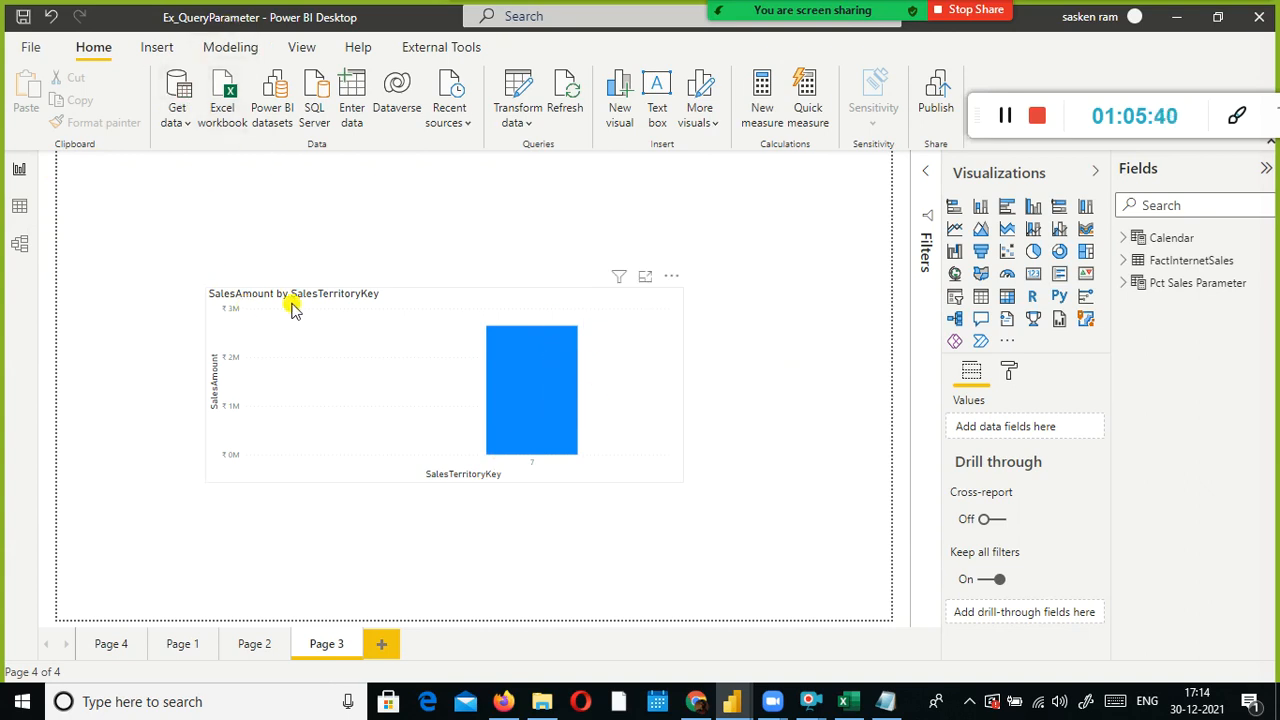
pyautogui.hotkey('alt', 'Tab')
pyautogui.hotkey('alt', 'shift', 'Tab')
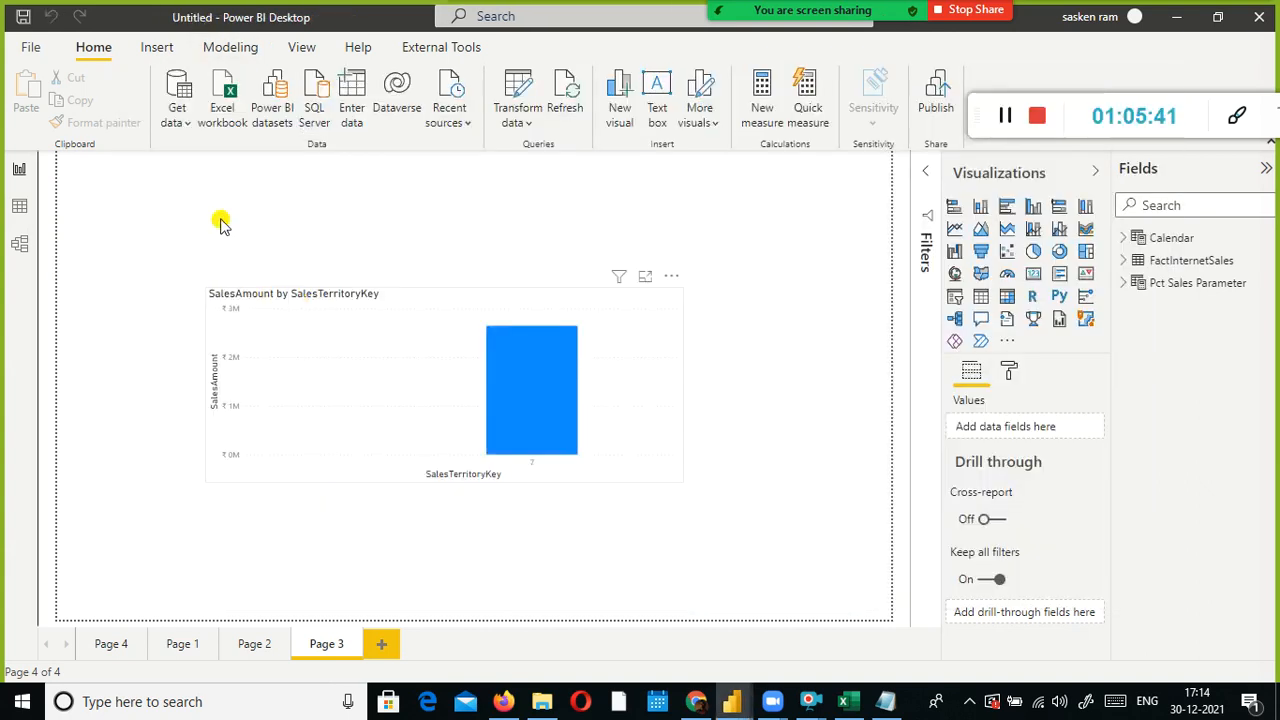
pyautogui.moveTo(513, 432)
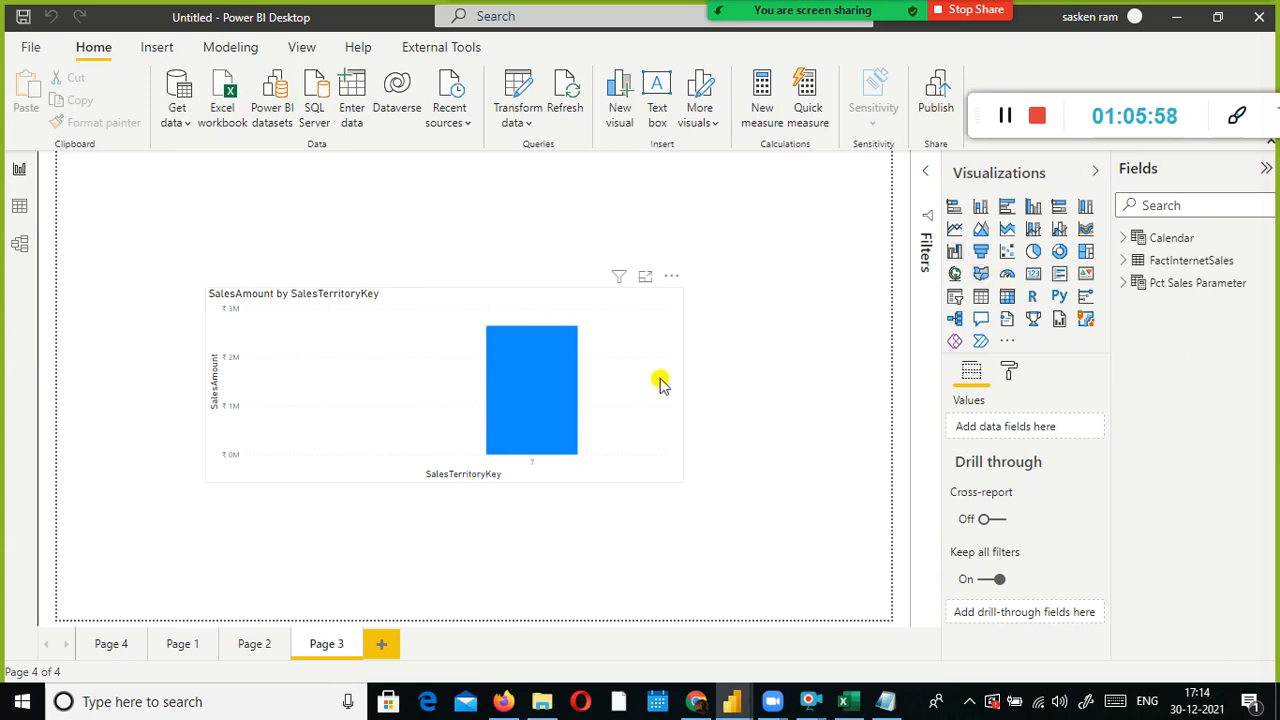
# Switch to the Notepad notes, reposition the window, and correct "iconn" to "icon" in the transform data line
pyautogui.click(883, 707)
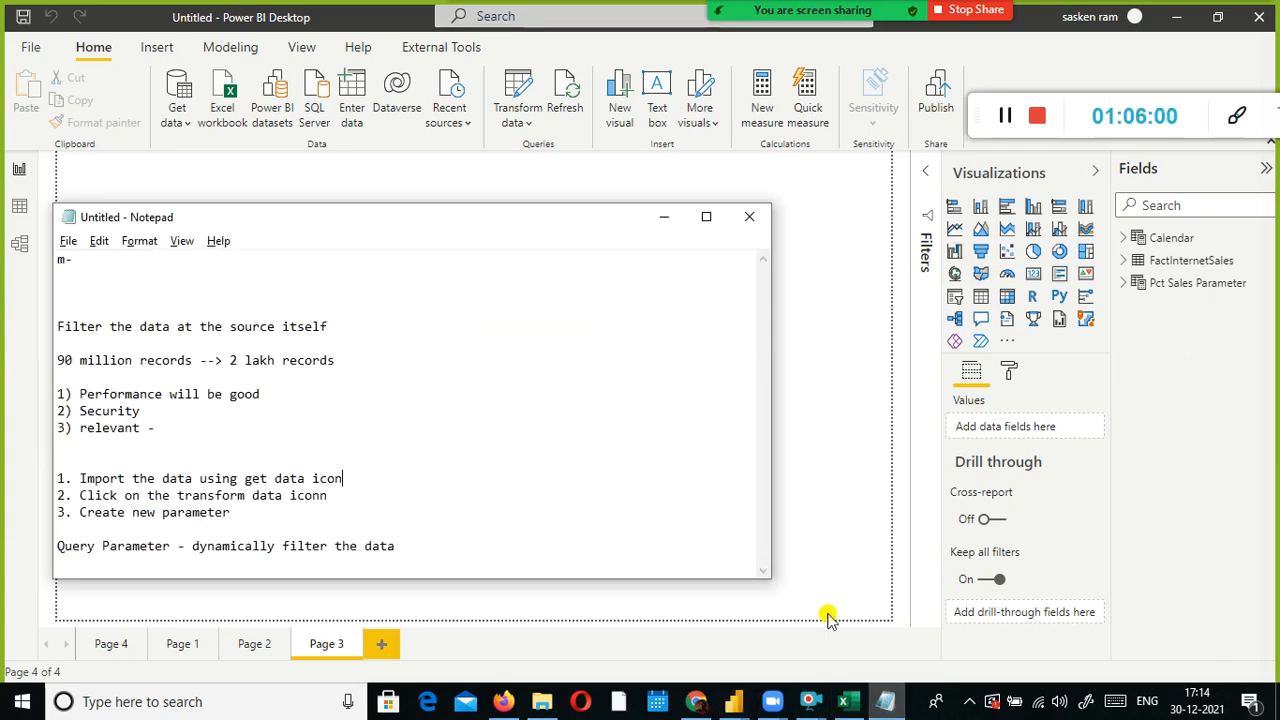
pyautogui.moveTo(458, 236); pyautogui.dragTo(700, 120)
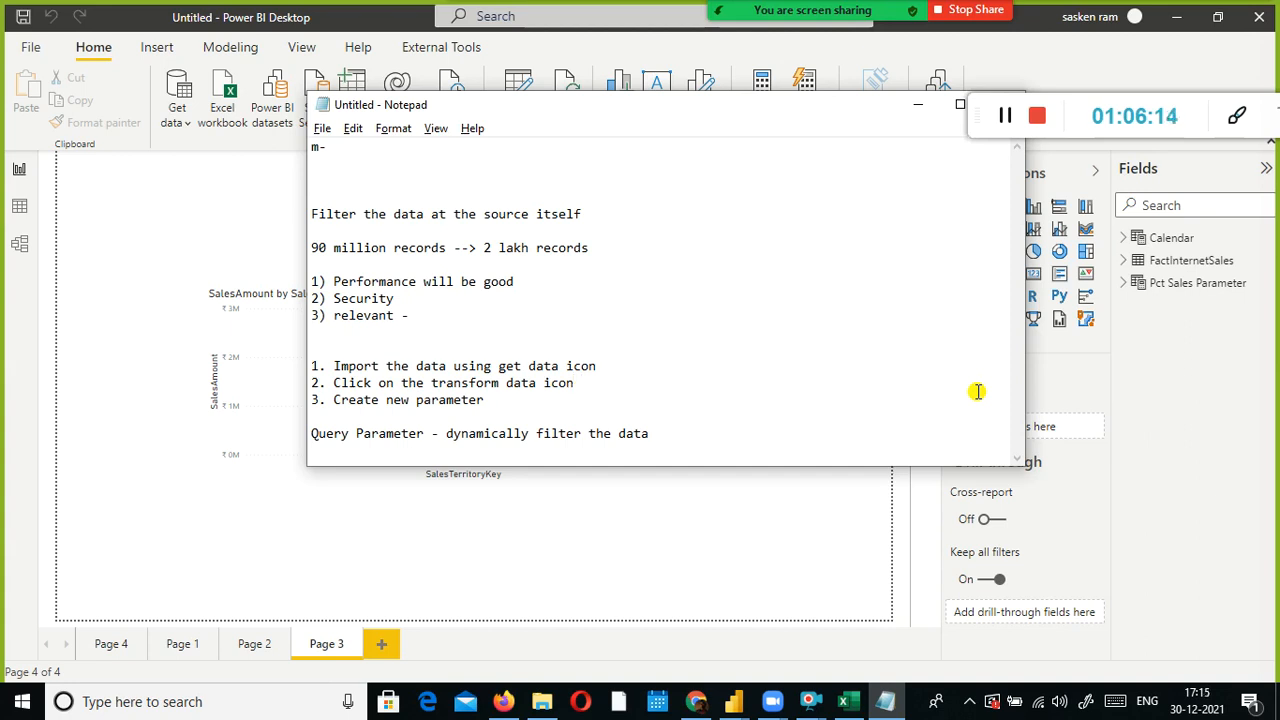
# Switch to the original Ex_QueryParameter report and open its queries in Power Query Editor
pyautogui.hotkey('alt', 'Tab')
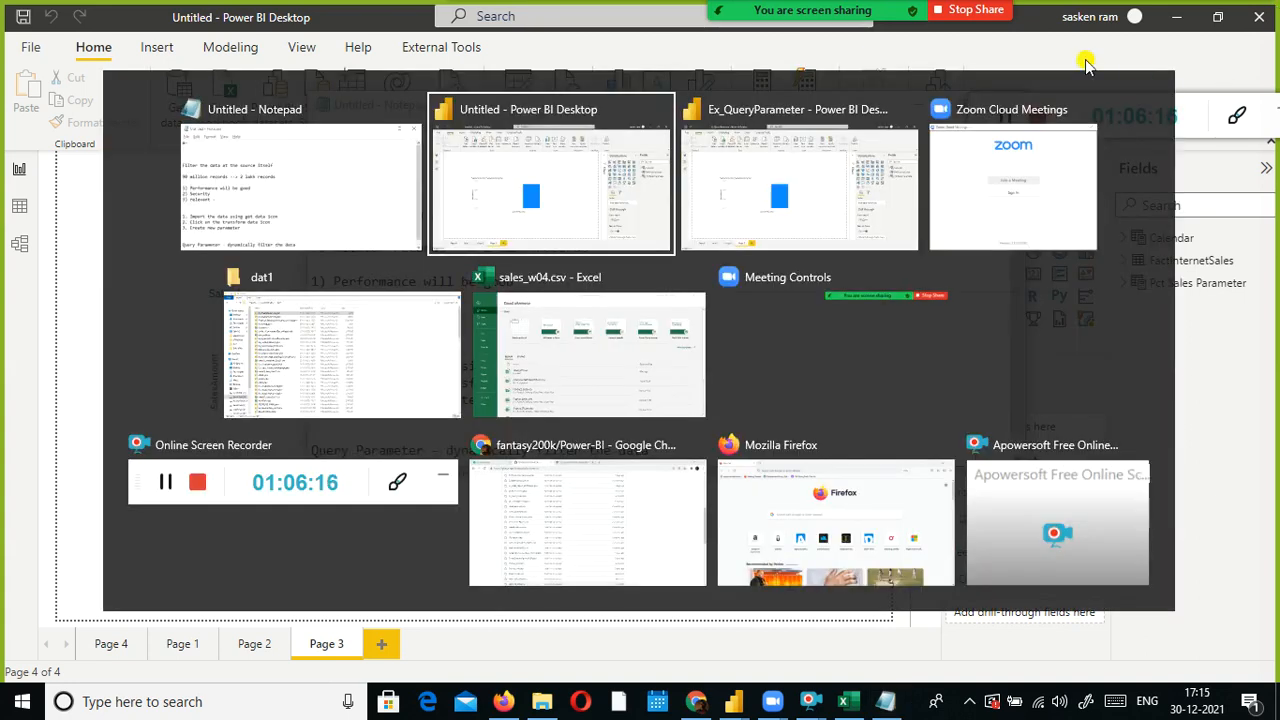
pyautogui.hotkey('alt', 'Tab')
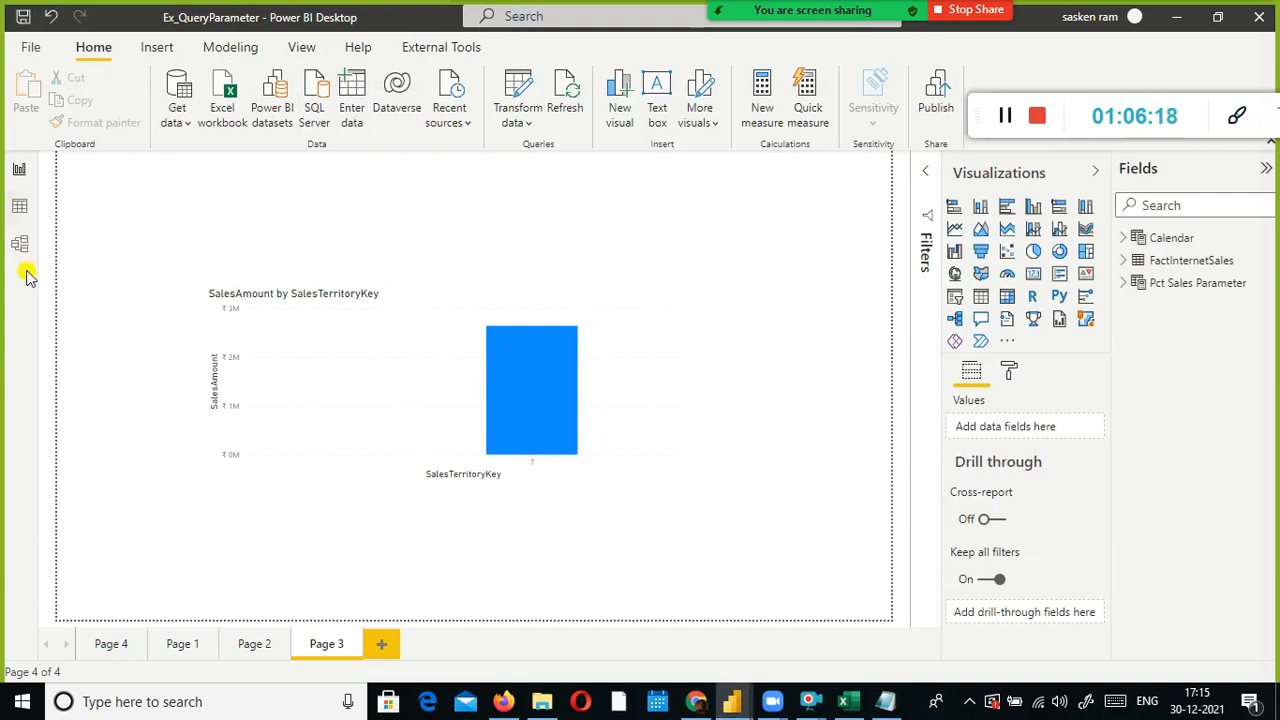
pyautogui.click(511, 124)
pyautogui.click(537, 155)
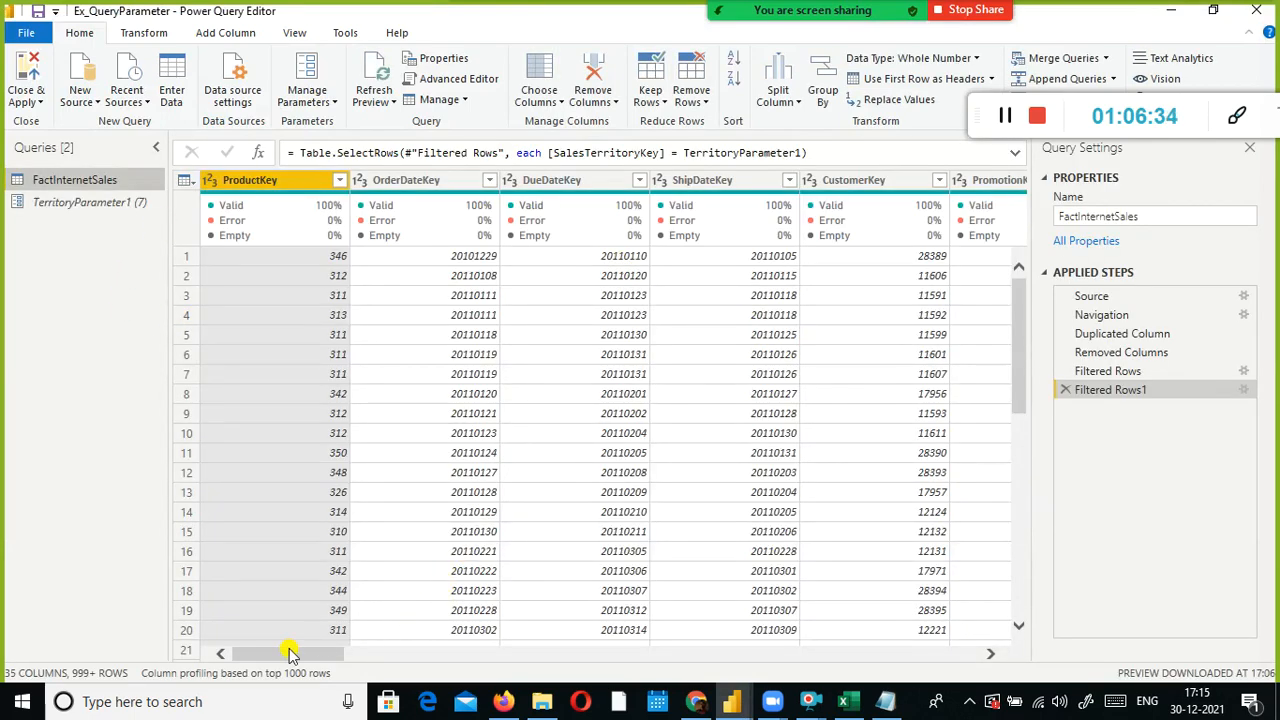
# Review the "Create new parameter" line in the Notepad notes, and return to the Power Query Editor
pyautogui.hotkey('alt', 'Tab')
pyautogui.hotkey('alt', 'Tab')
pyautogui.hotkey('alt', 'Tab')
pyautogui.hotkey('alt', 'Tab')
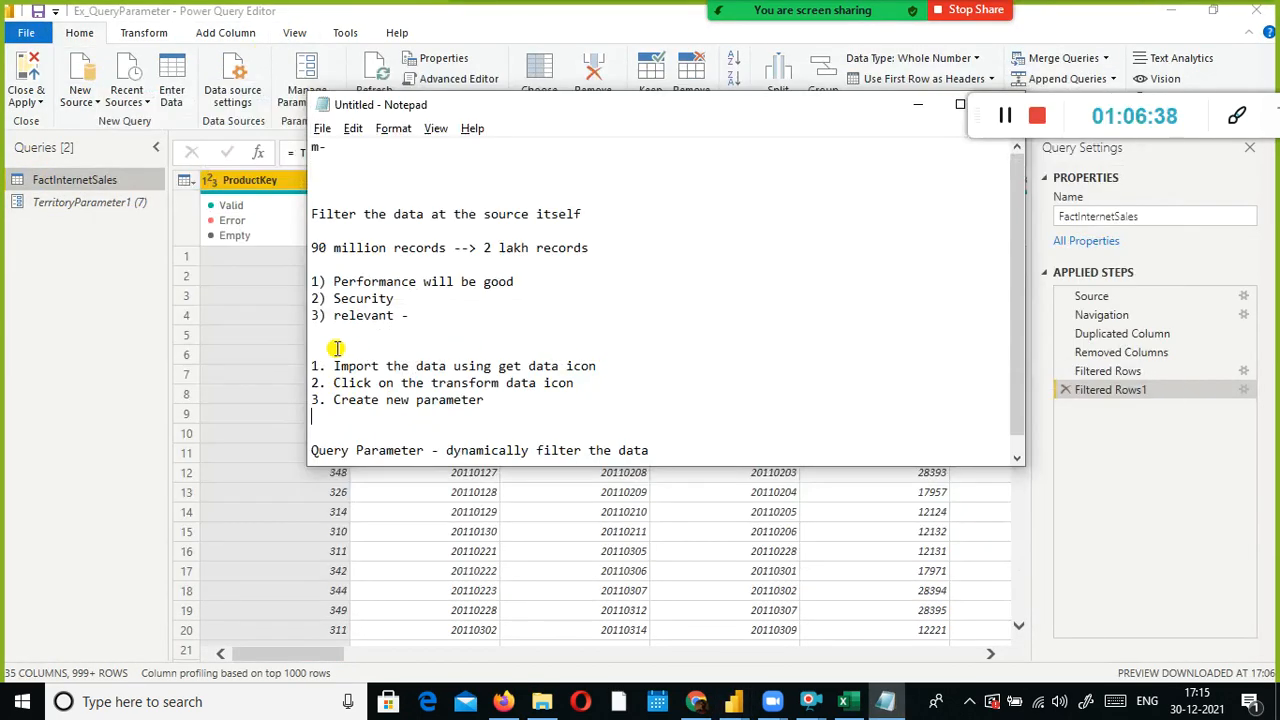
pyautogui.moveTo(640, 388); pyautogui.dragTo(285, 401)
pyautogui.click(185, 282)
pyautogui.hotkey('alt', 'Tab')
pyautogui.click(87, 231)
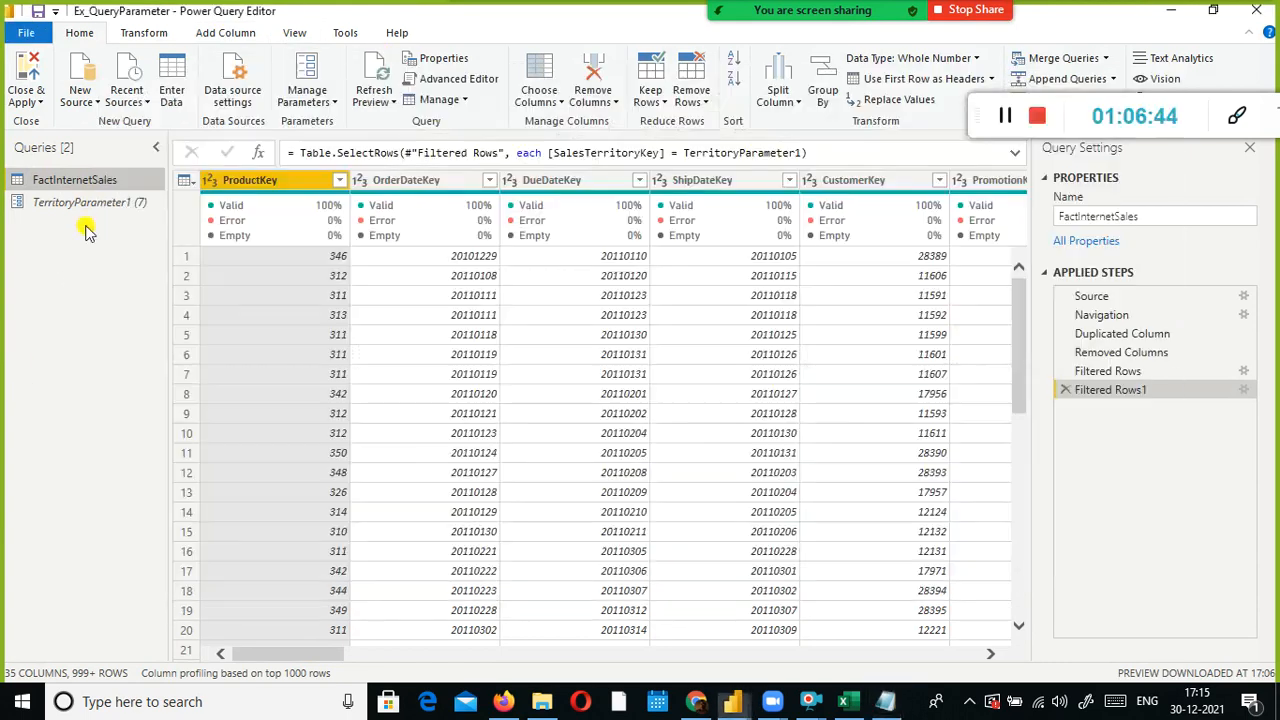
# Start a new parameter, examine TerritoryParameter1's name, suggested values options and current value, and cancel the parameter dialog
pyautogui.rightClick(86, 243)
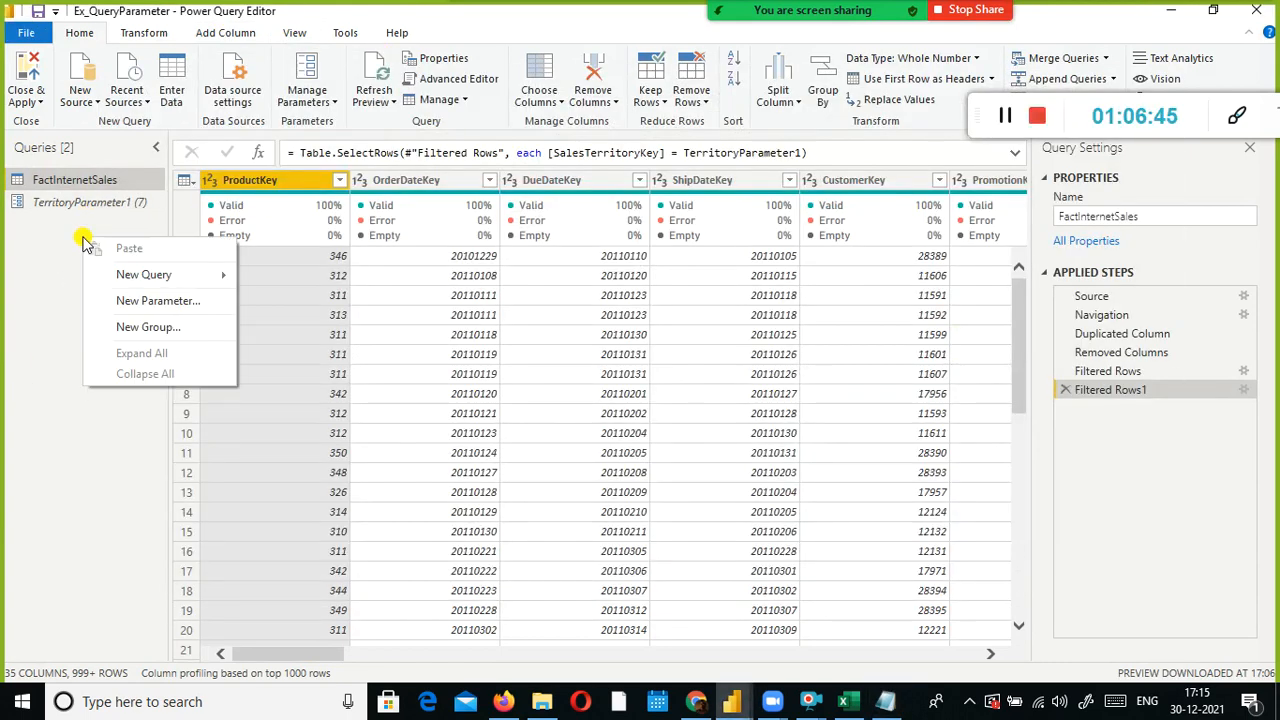
pyautogui.click(152, 306)
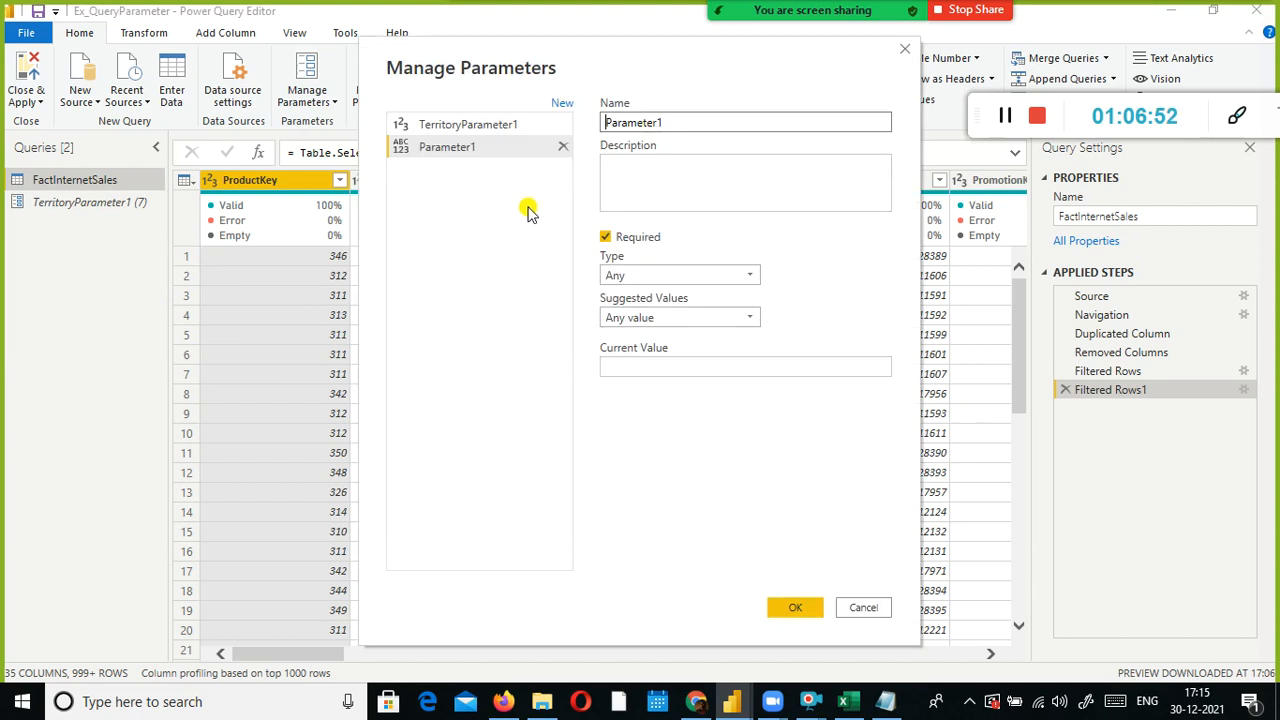
pyautogui.moveTo(666, 121); pyautogui.dragTo(572, 122)
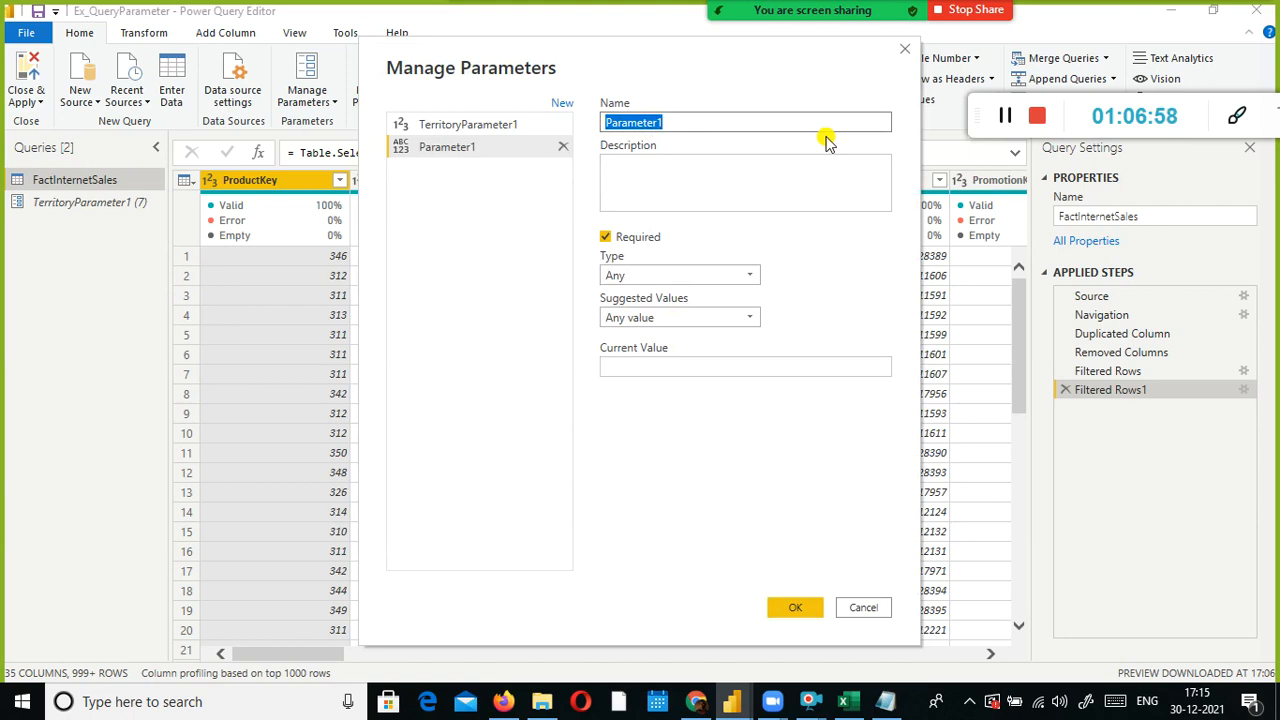
pyautogui.click(509, 125)
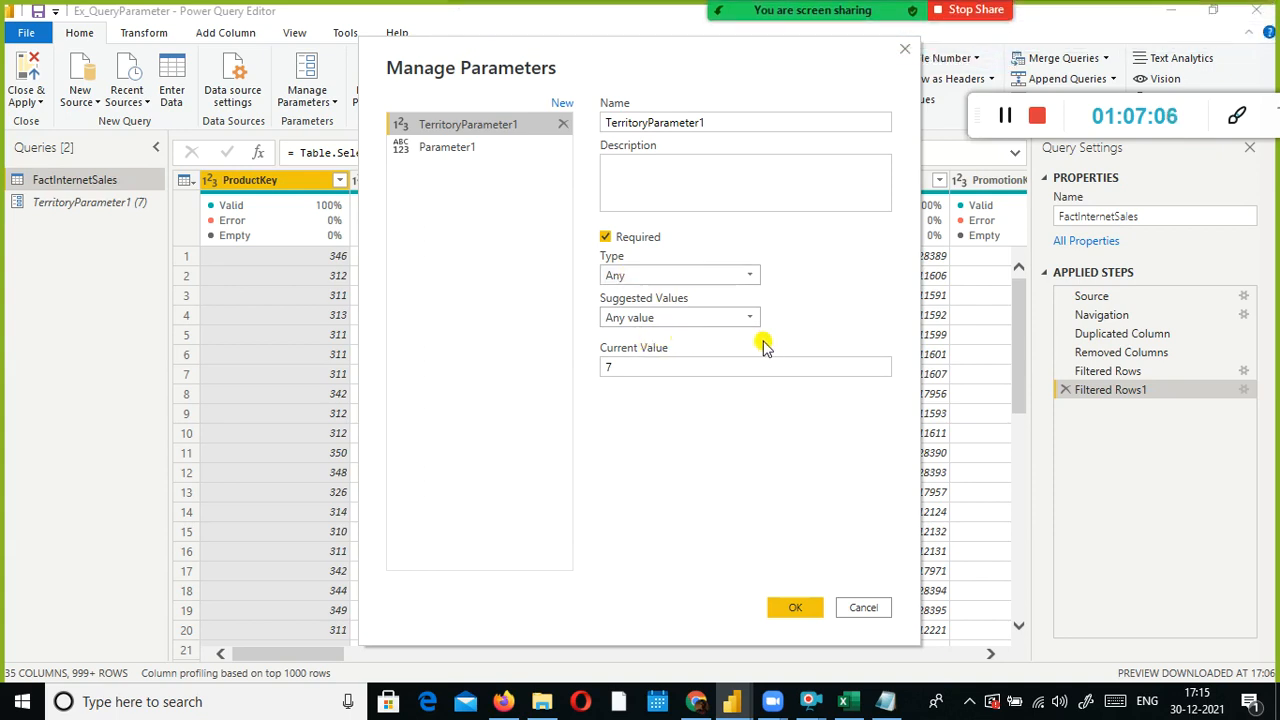
pyautogui.click(702, 320)
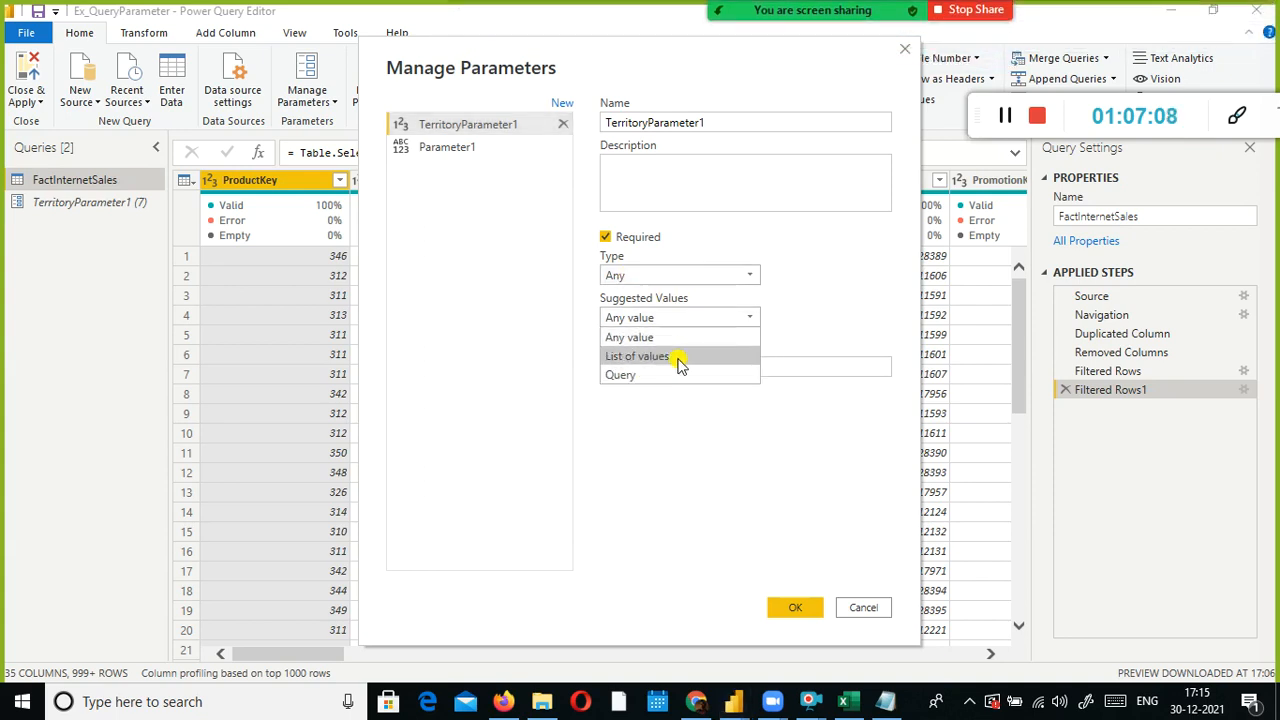
pyautogui.click(694, 337)
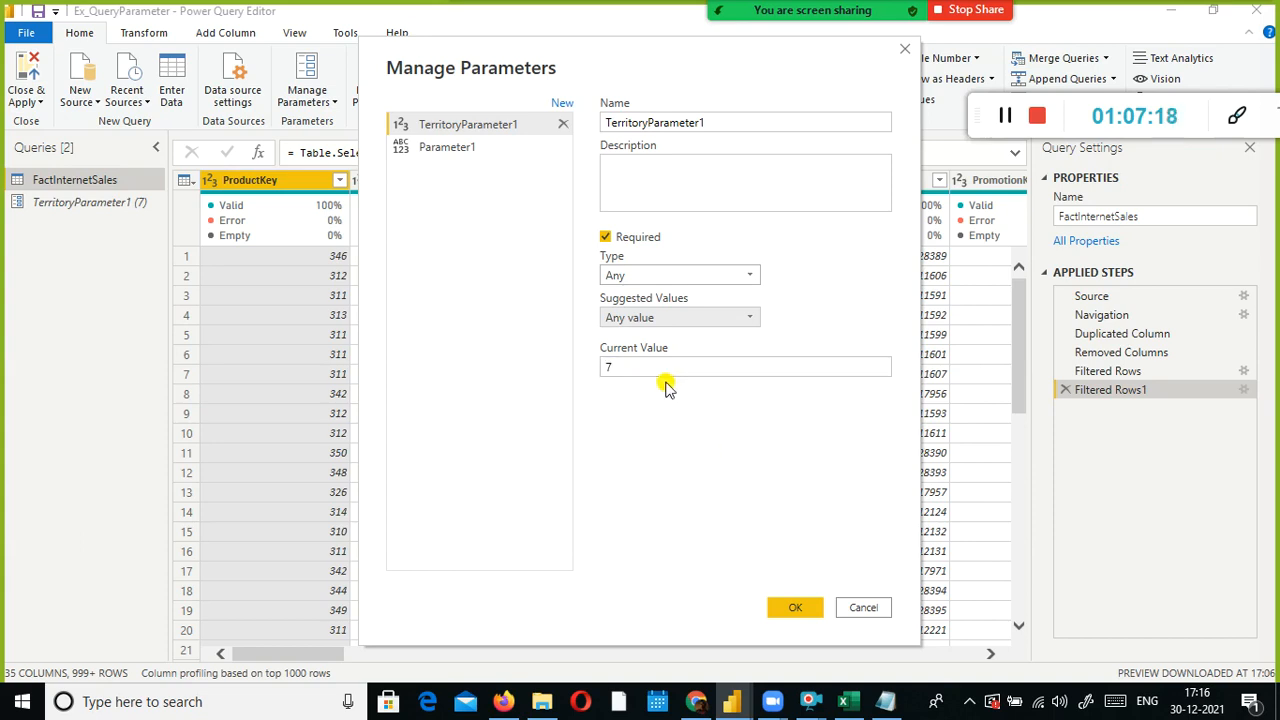
pyautogui.moveTo(623, 366); pyautogui.dragTo(571, 380)
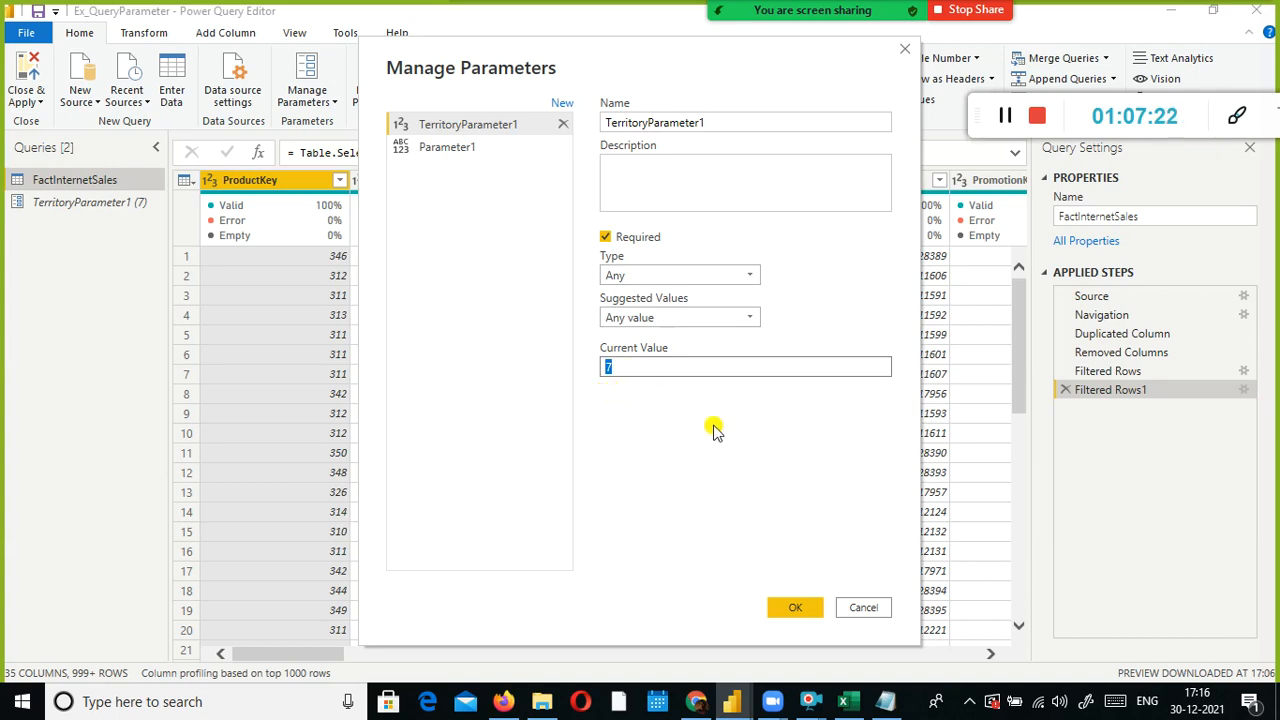
pyautogui.click(810, 608)
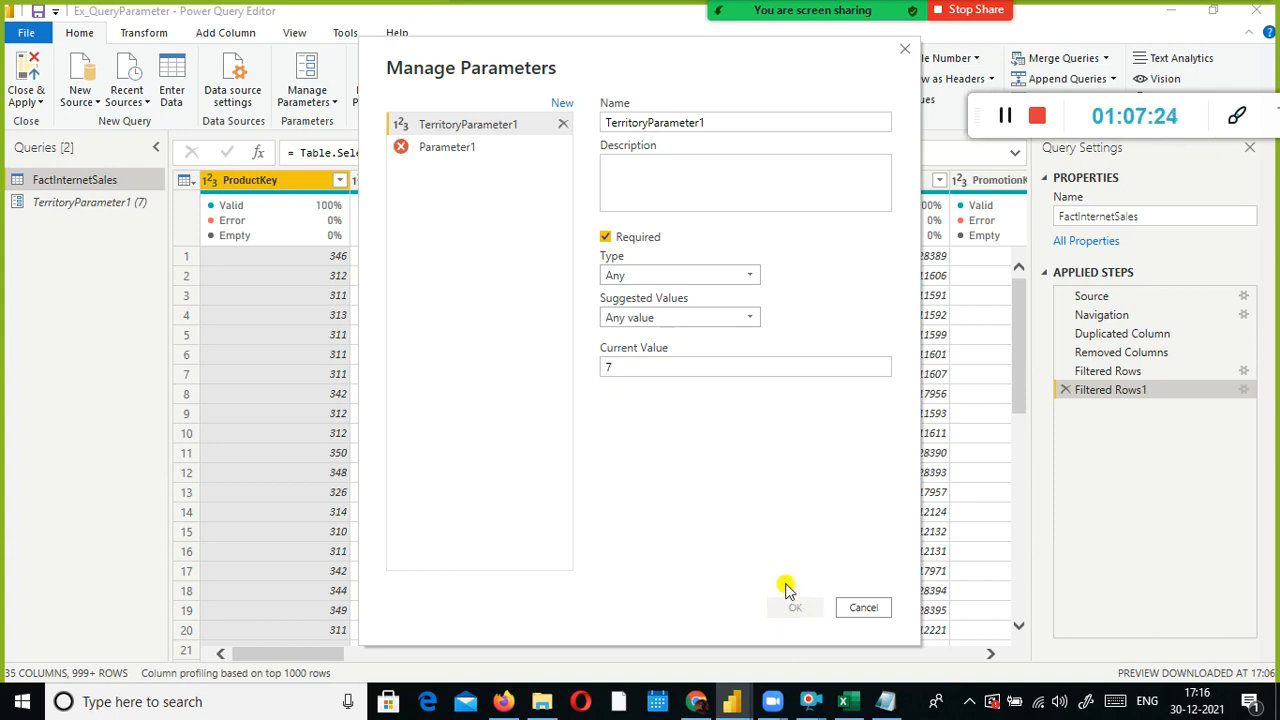
pyautogui.click(418, 156)
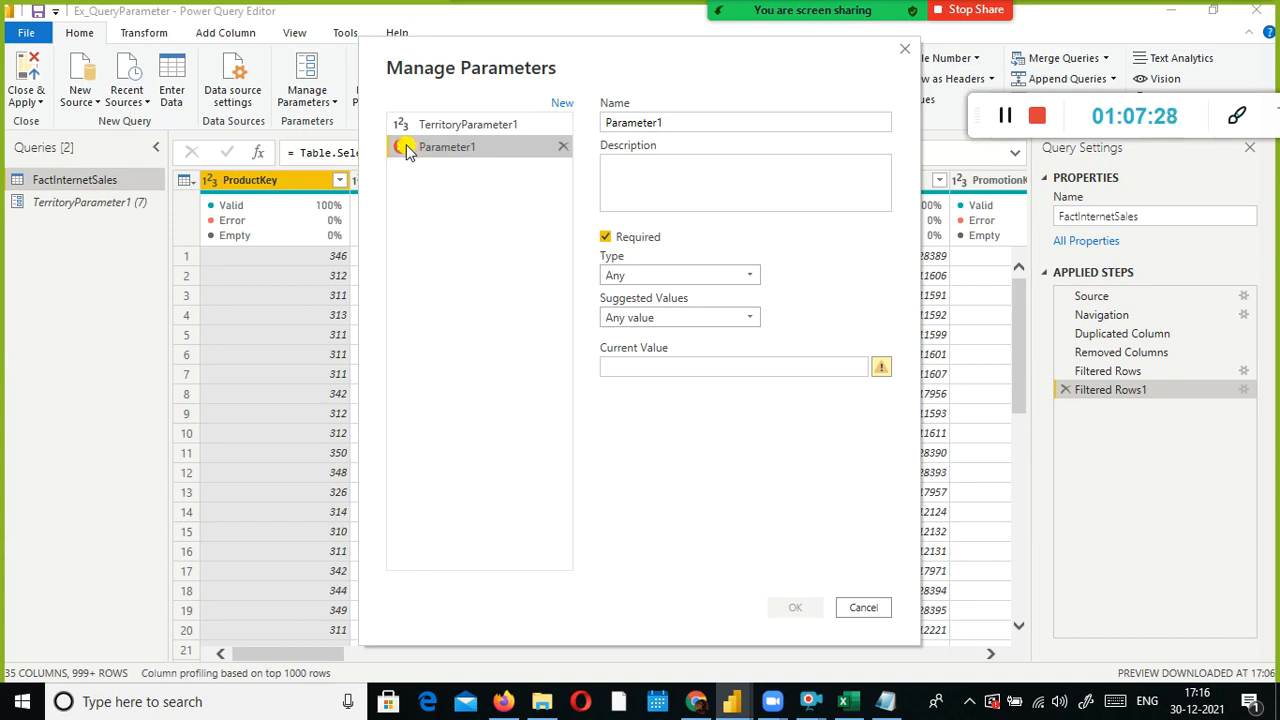
pyautogui.click(856, 606)
# Reopen the new parameter form, remove the blank Parameter1, and review TerritoryParameter1 and the FactInternetSales filter that uses it
pyautogui.rightClick(52, 245)
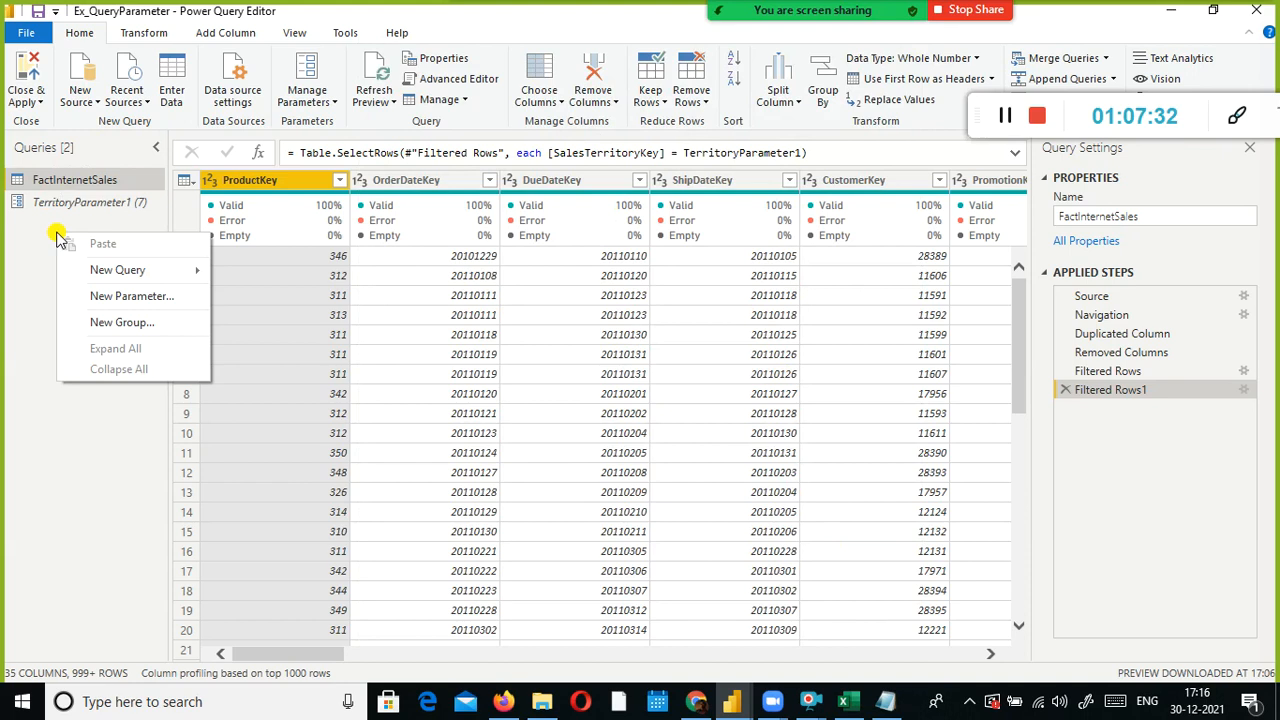
pyautogui.click(109, 296)
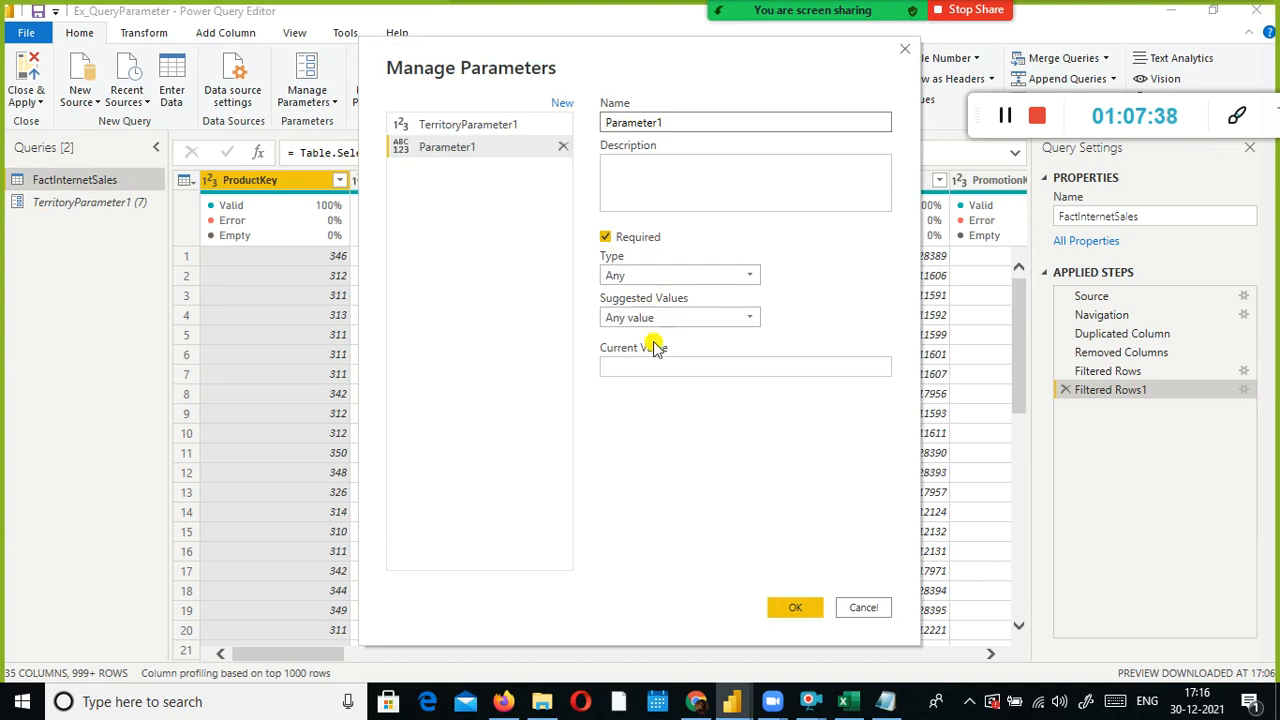
pyautogui.click(563, 146)
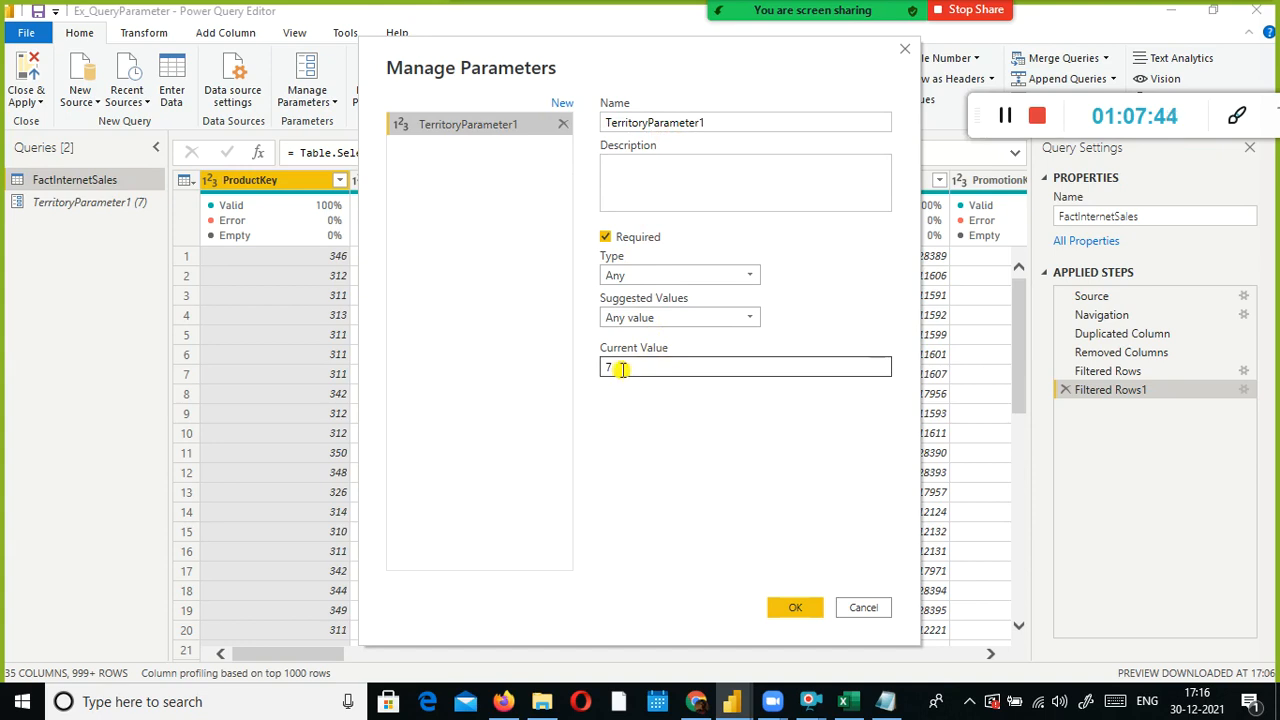
pyautogui.moveTo(614, 368); pyautogui.dragTo(574, 370)
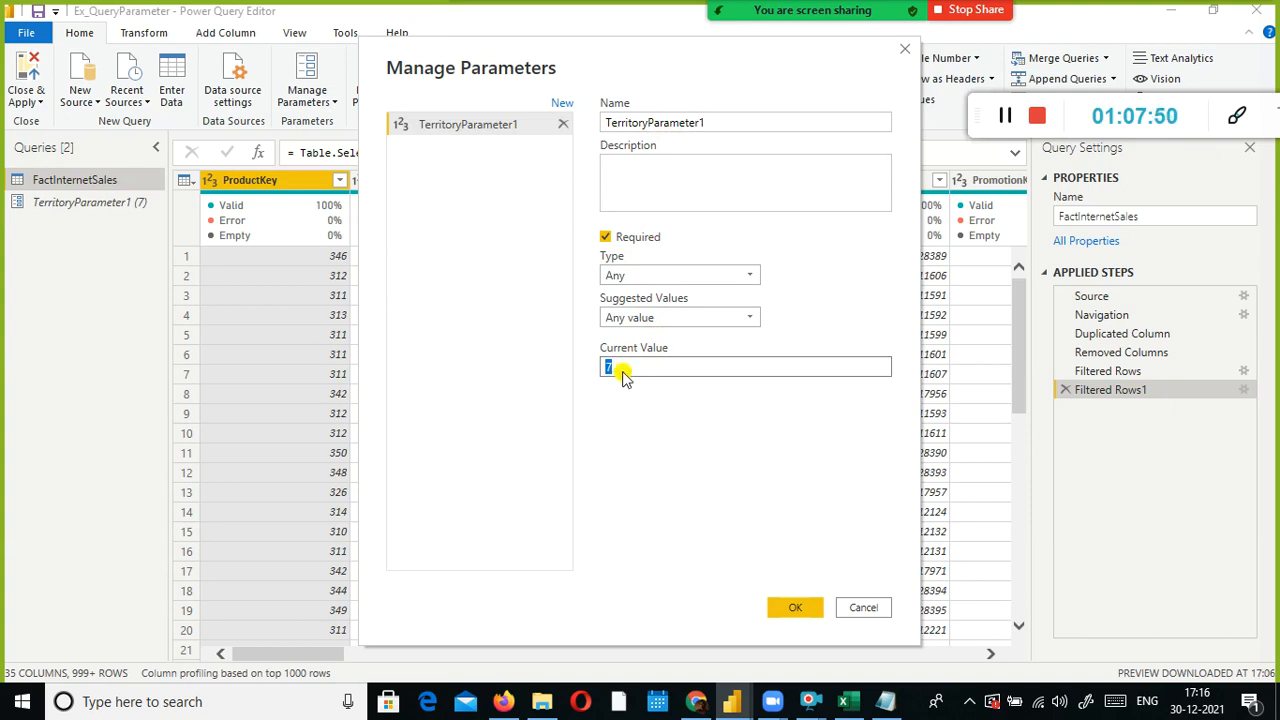
pyautogui.moveTo(476, 60); pyautogui.dragTo(854, 228)
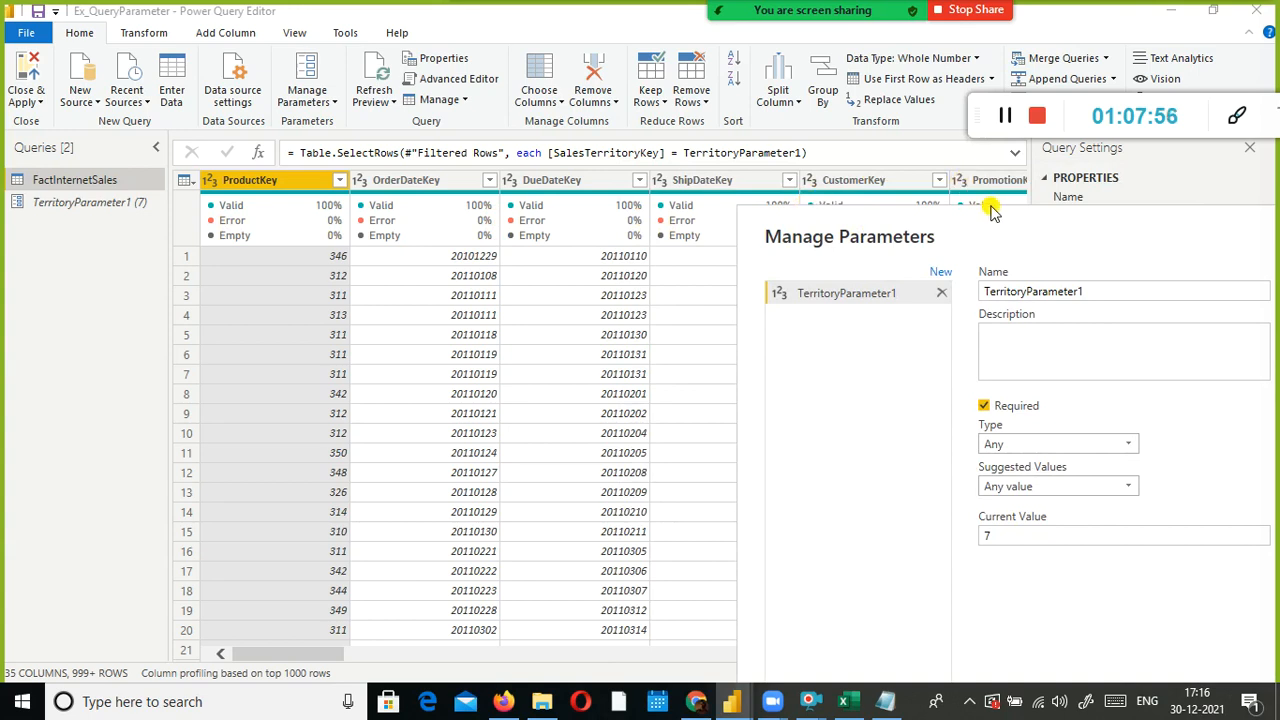
pyautogui.moveTo(1007, 228); pyautogui.dragTo(551, 77)
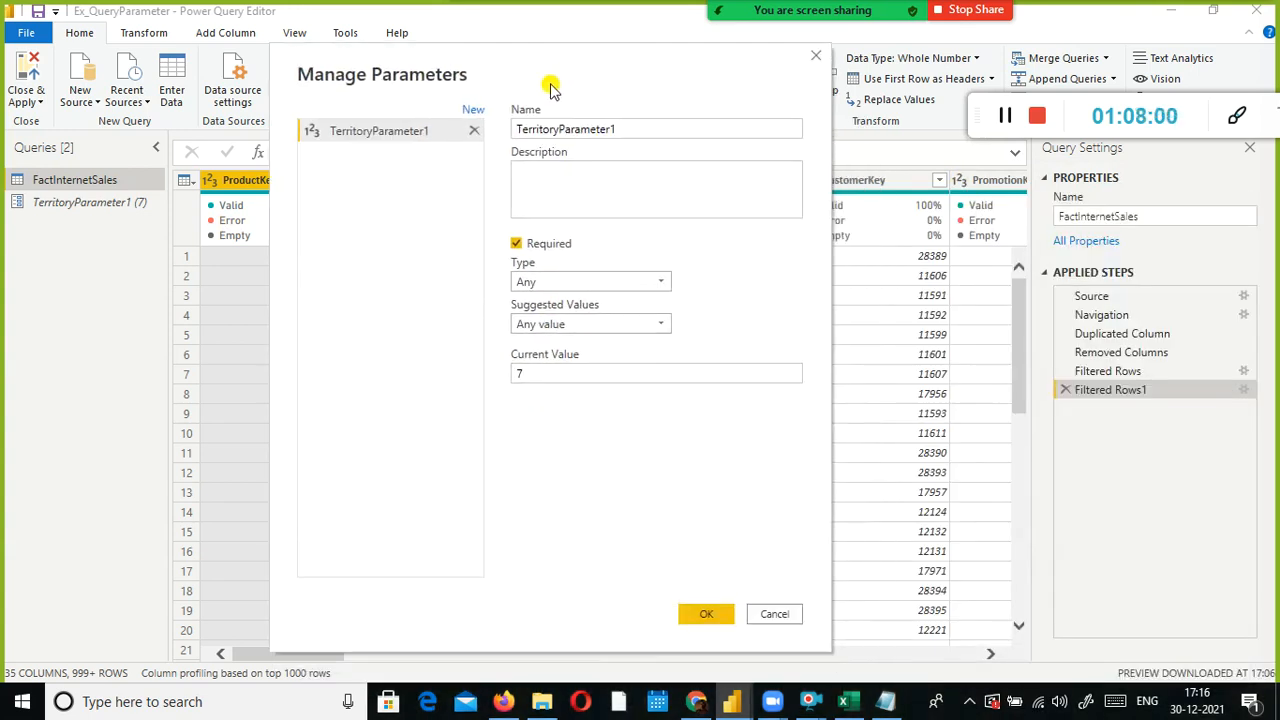
pyautogui.click(706, 614)
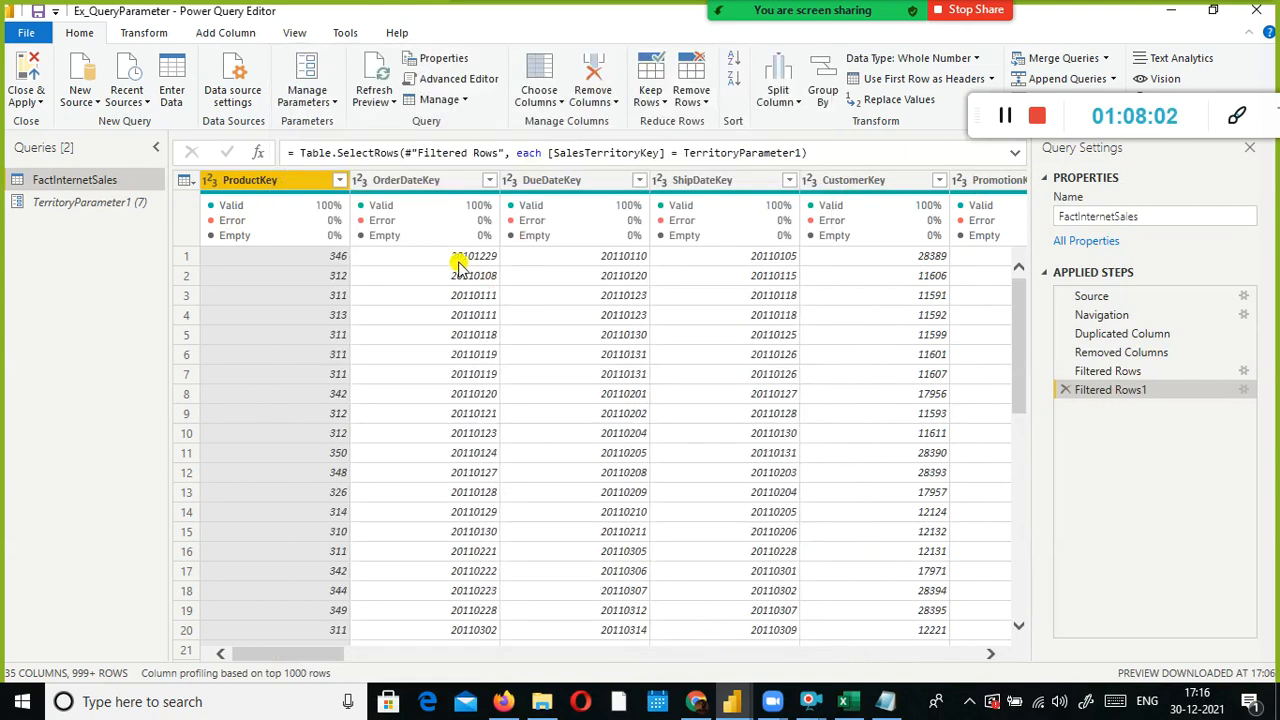
pyautogui.click(90, 203)
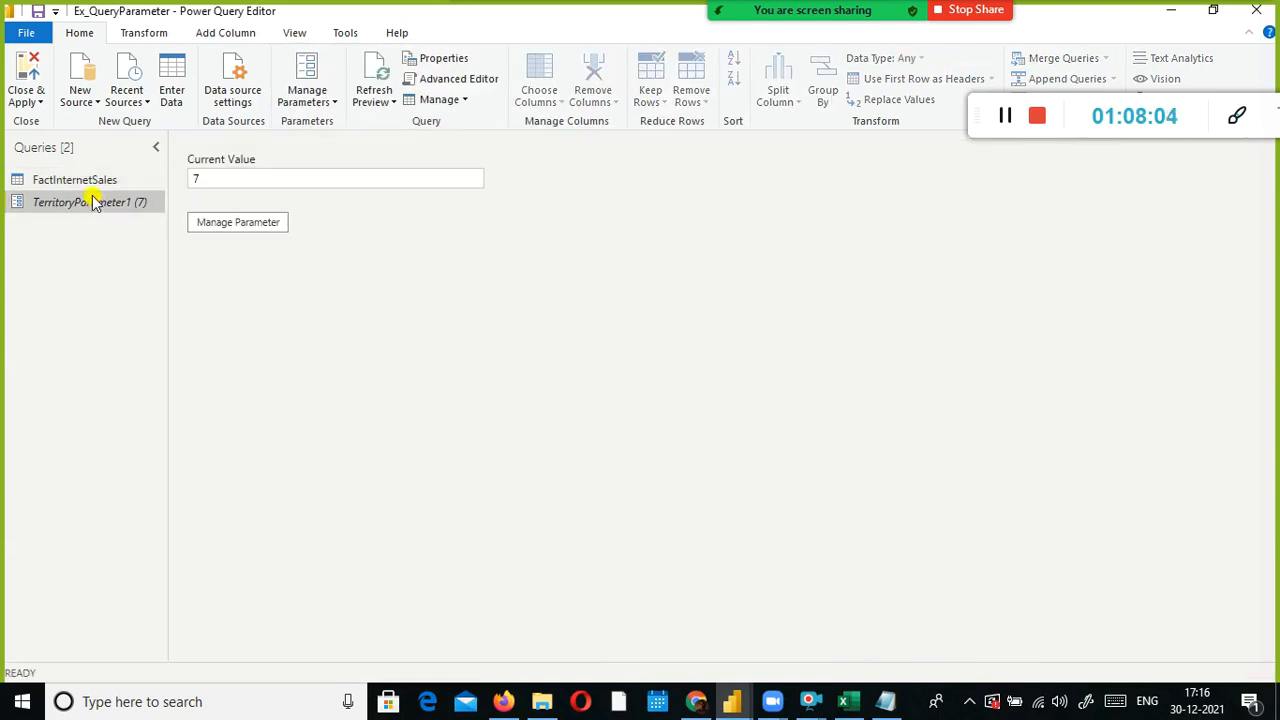
pyautogui.click(88, 178)
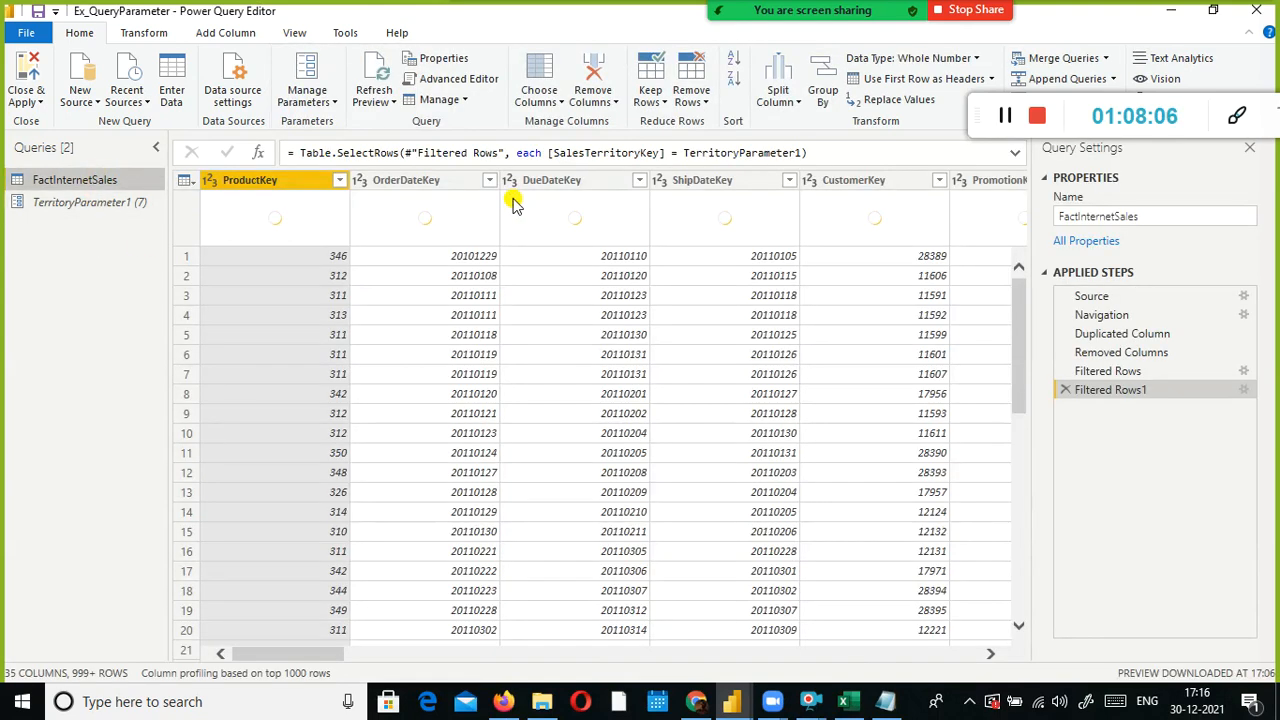
# Extend the third line of the Notepad notes to read "Create new parameter for territory"
pyautogui.hotkey('alt', 'Tab')
pyautogui.click(513, 202)
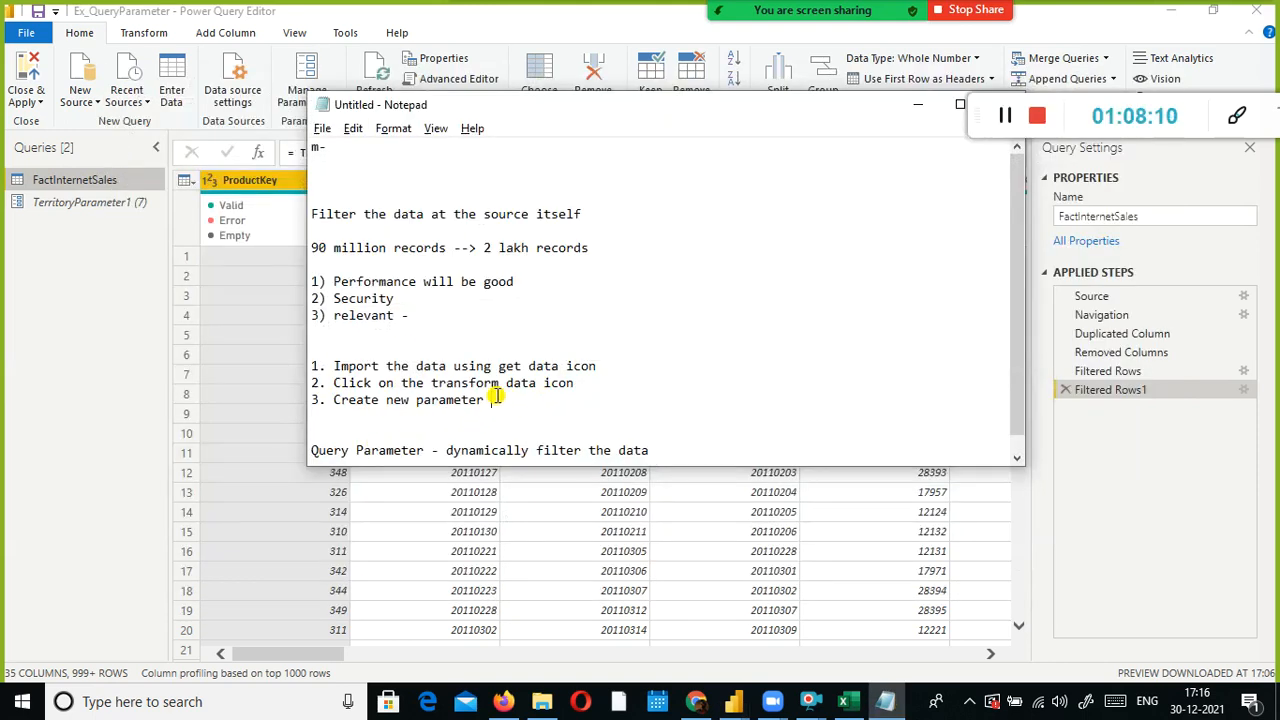
pyautogui.press('Up')
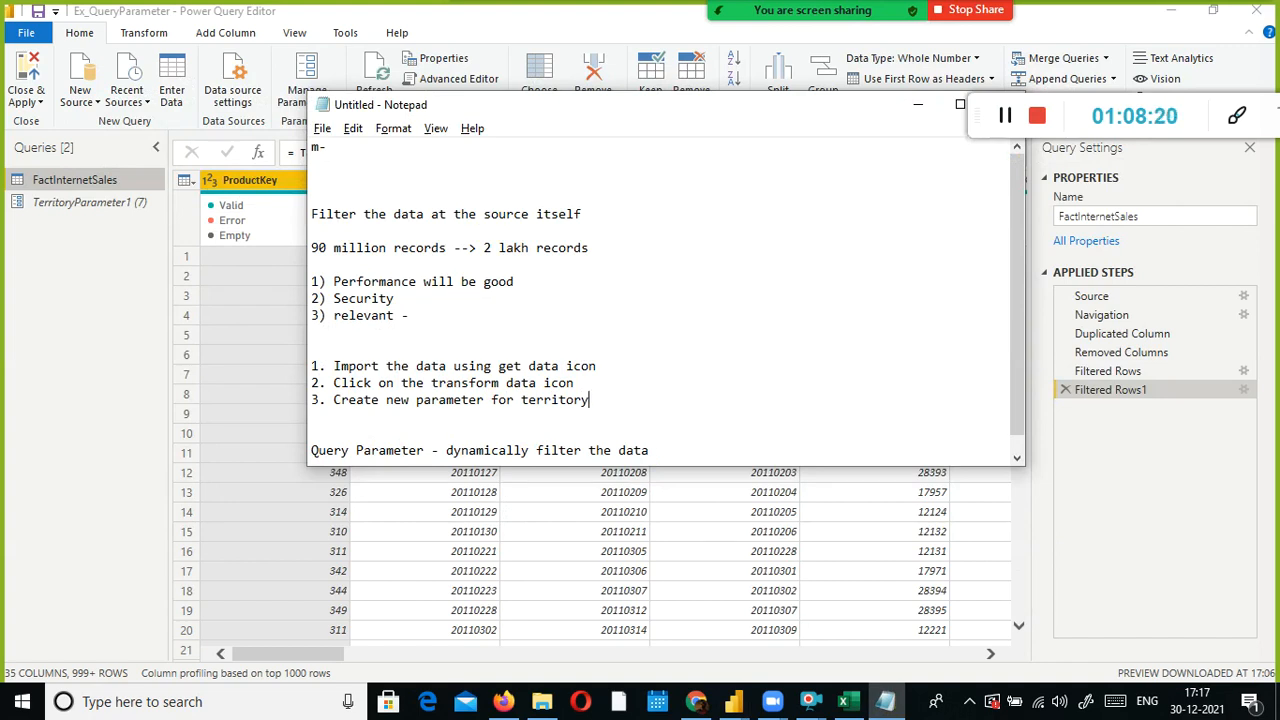
pyautogui.doubleClick(555, 400)
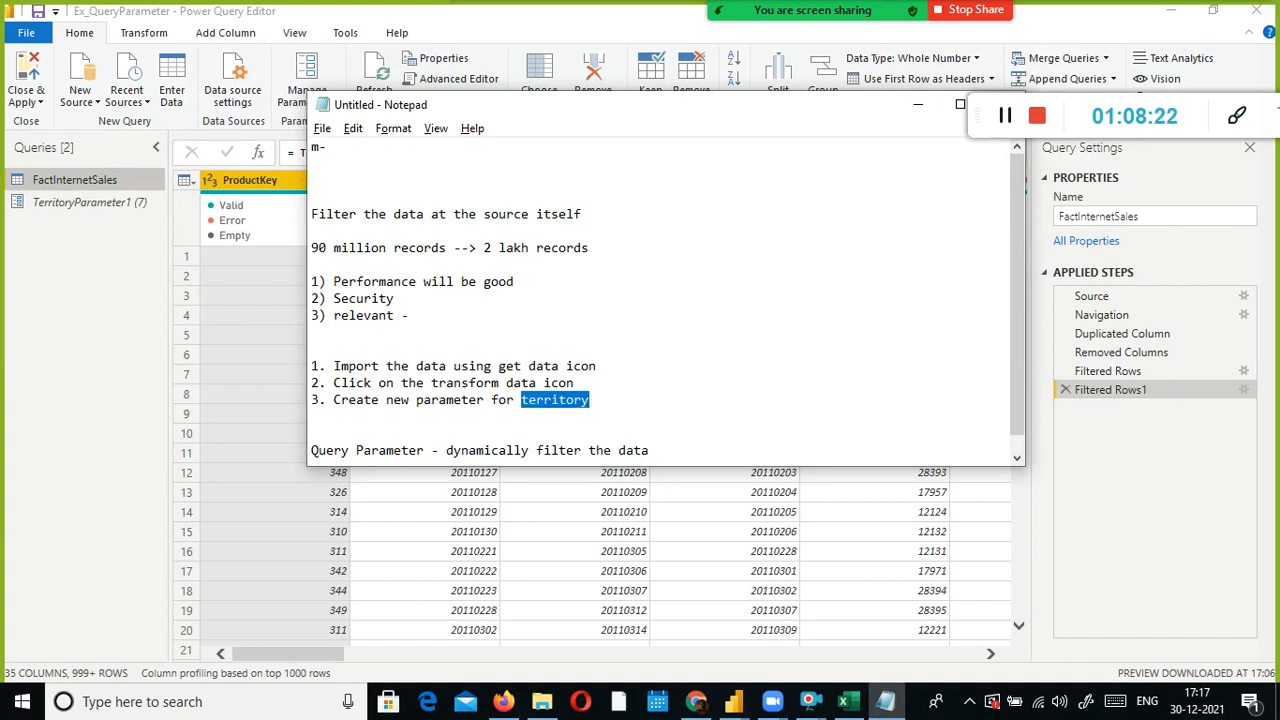
# In the Power Query Editor, inspect the SalesTerritoryKey column's filter options in FactInternetSales and cancel them
pyautogui.hotkey('alt', 'Tab')
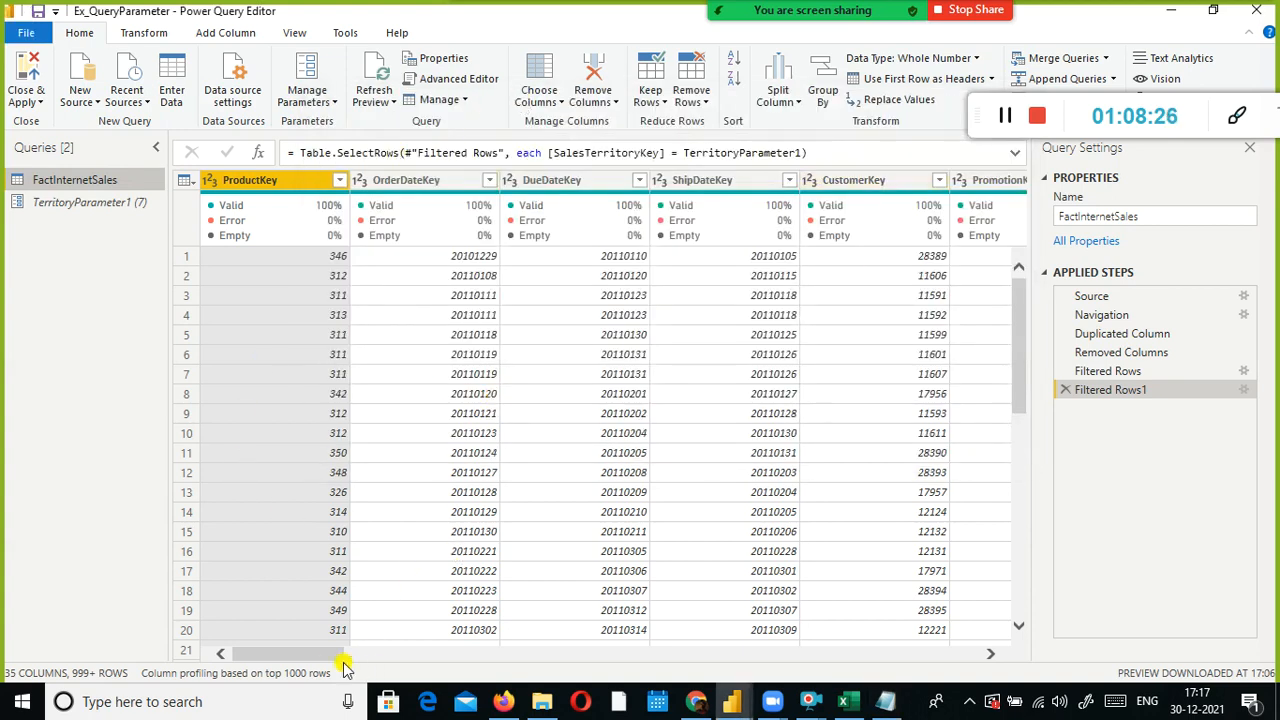
pyautogui.moveTo(333, 655)
pyautogui.mouseDown()
pyautogui.moveTo(534, 636)
pyautogui.moveTo(314, 634)
pyautogui.moveTo(649, 634)
pyautogui.moveTo(309, 640)
pyautogui.moveTo(331, 645)
pyautogui.mouseUp()
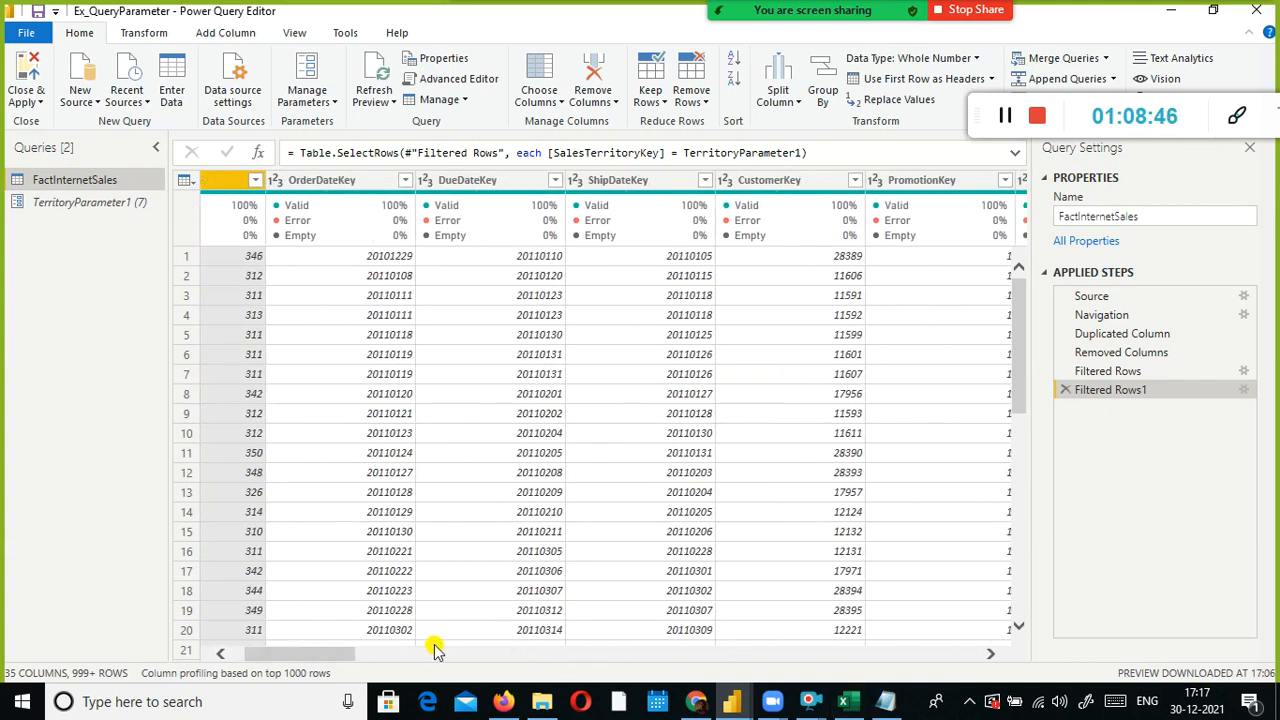
pyautogui.click(400, 655)
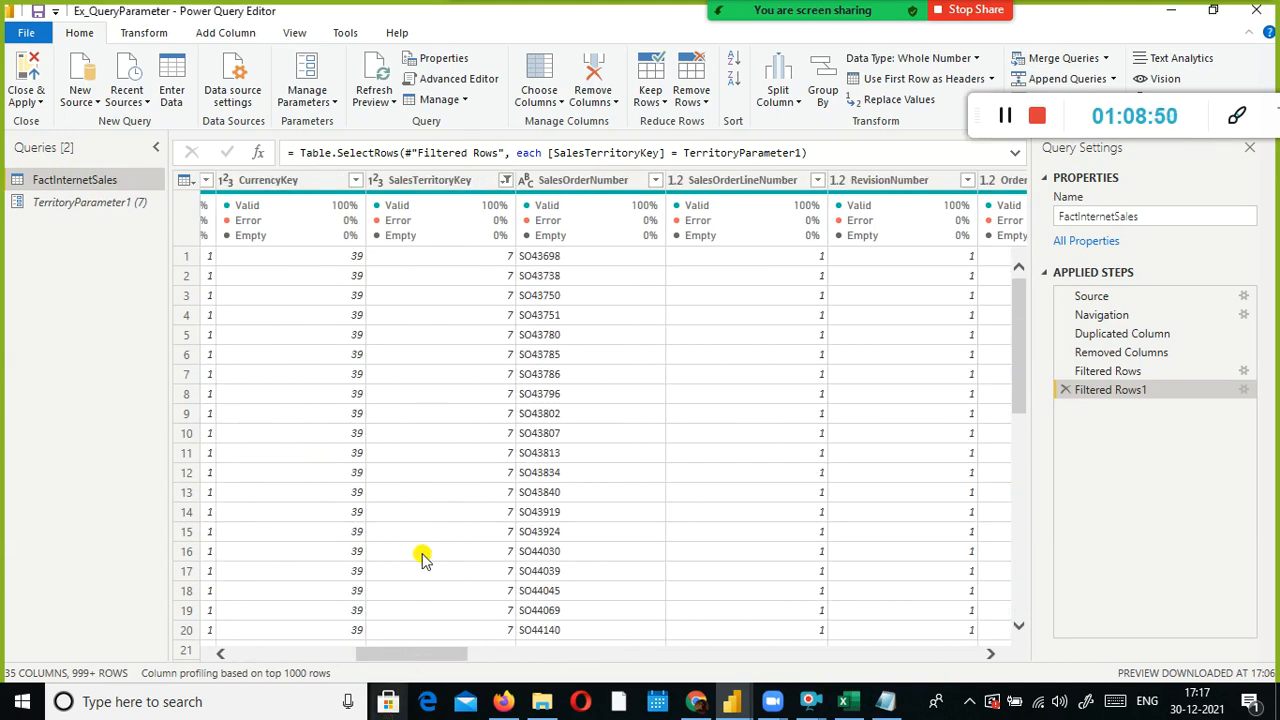
pyautogui.click(505, 181)
pyautogui.click(505, 181)
pyautogui.click(505, 181)
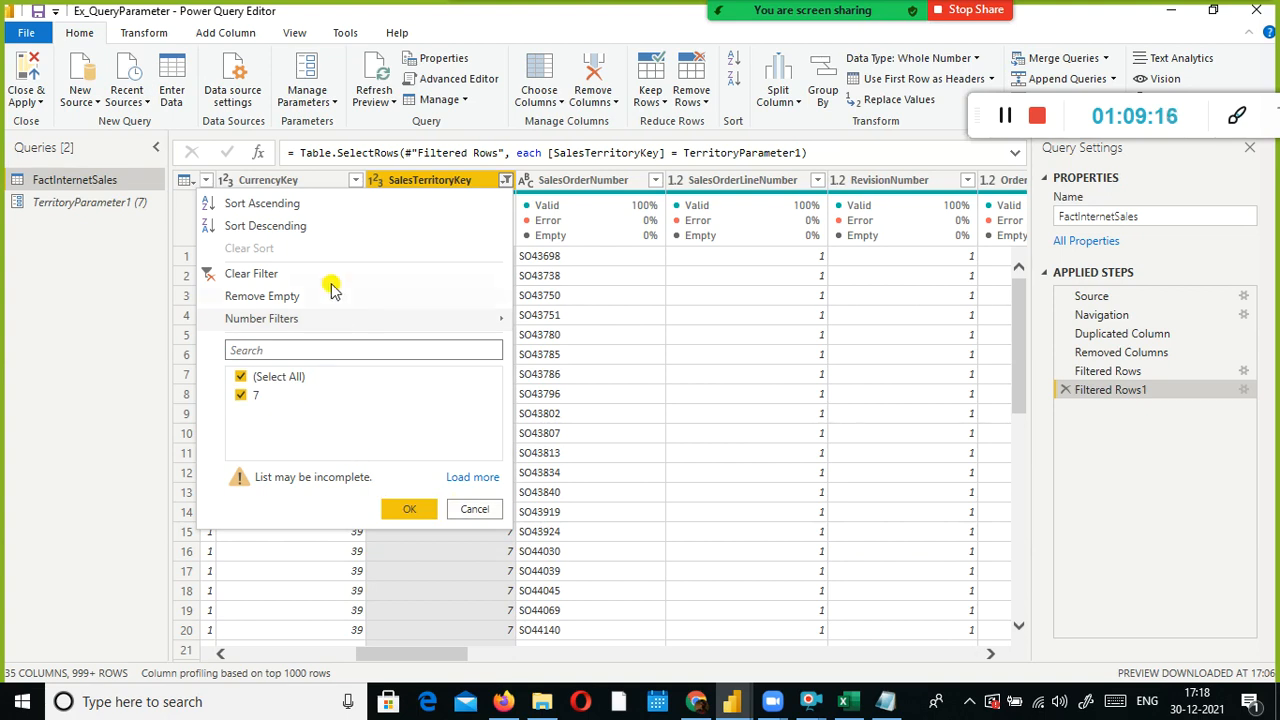
pyautogui.click(470, 509)
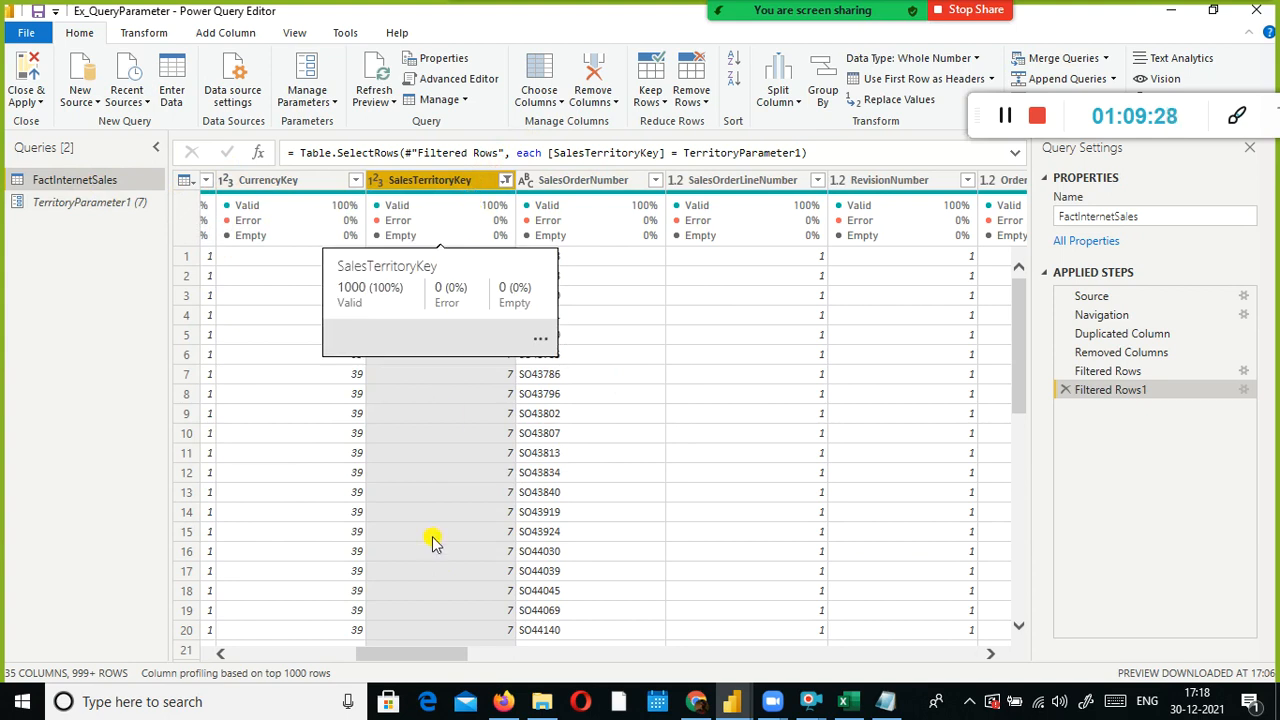
pyautogui.moveTo(447, 217)
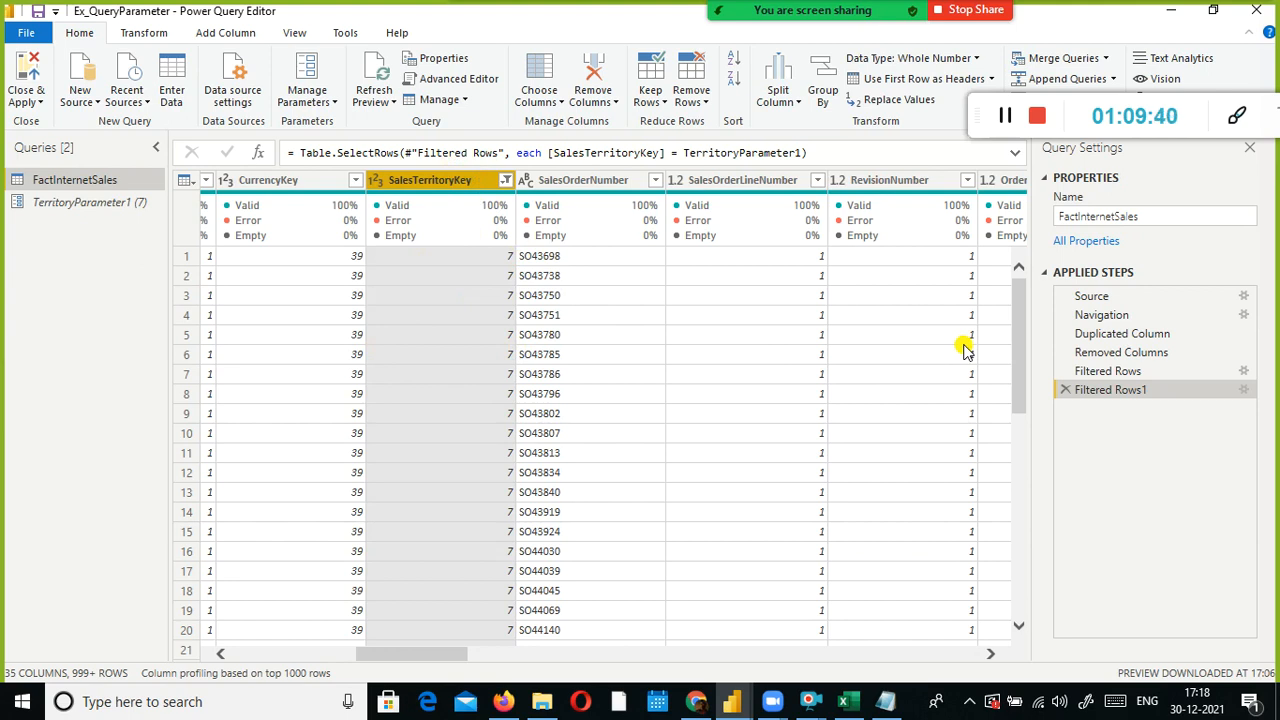
# Add a fourth line to the Notepad steps reading "create a visual which shows sales by Territory"
pyautogui.hotkey('alt', 'Tab')
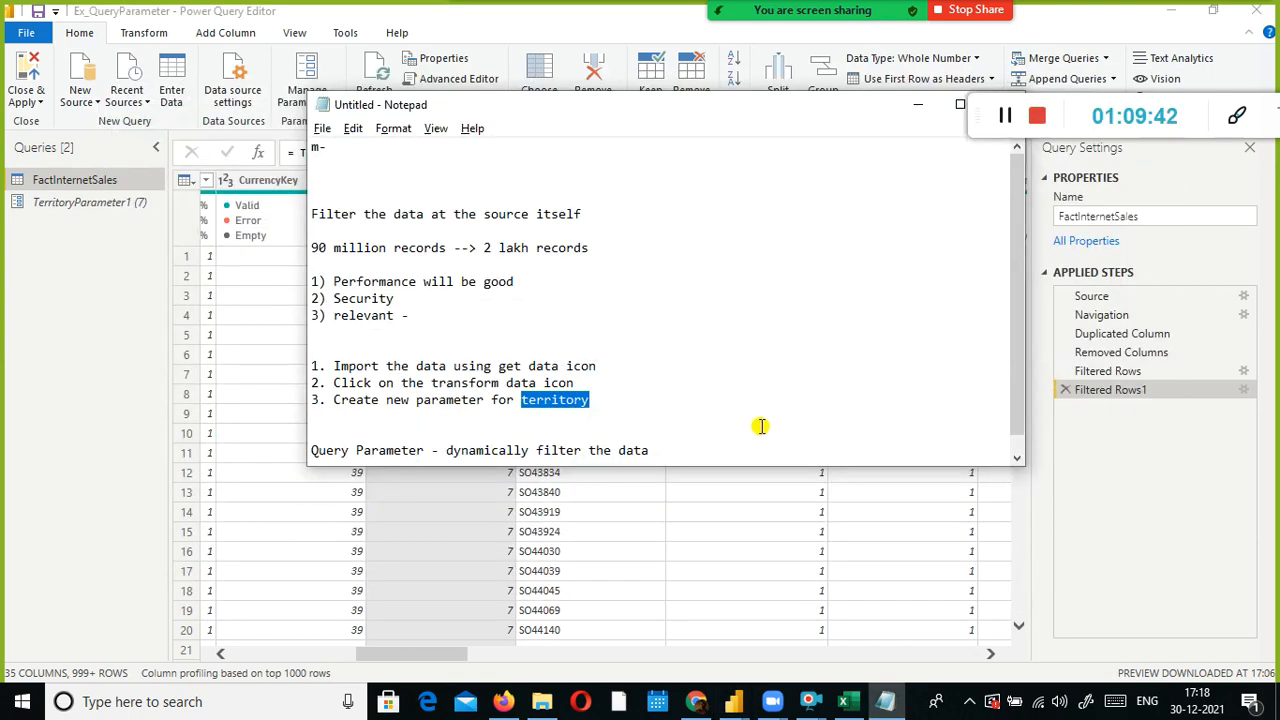
pyautogui.click(758, 427)
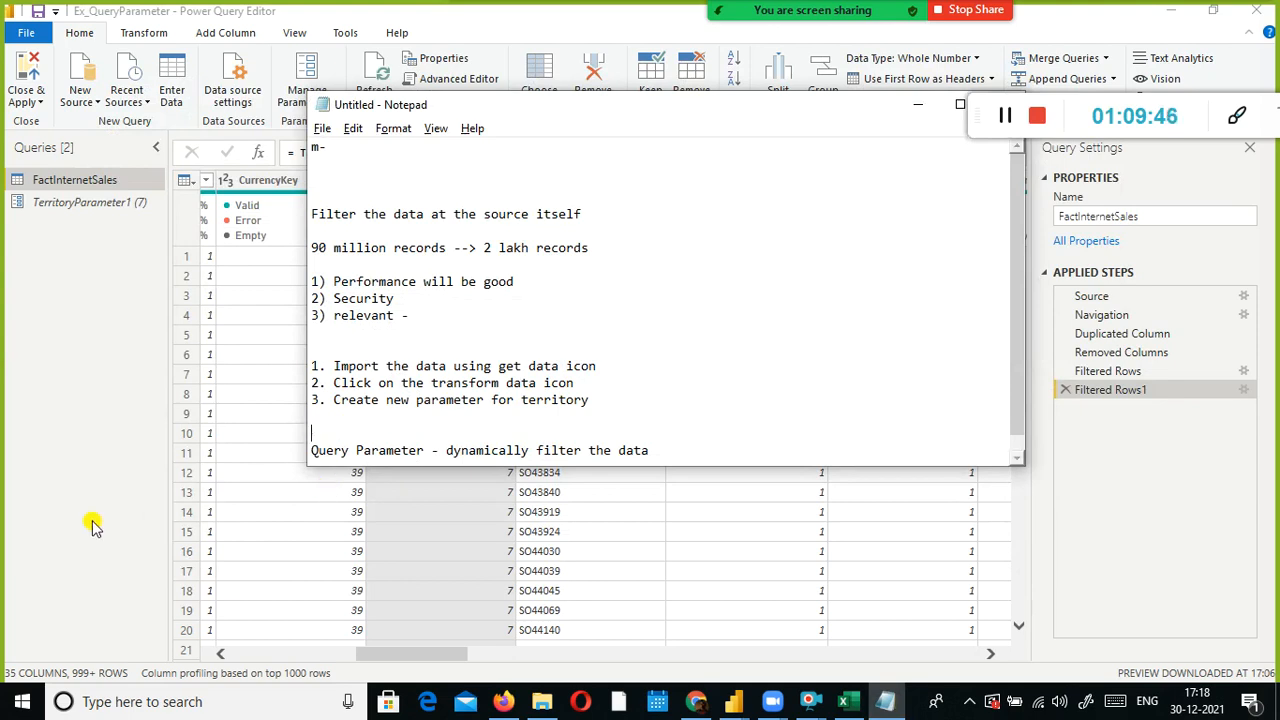
pyautogui.press('BackSpace')
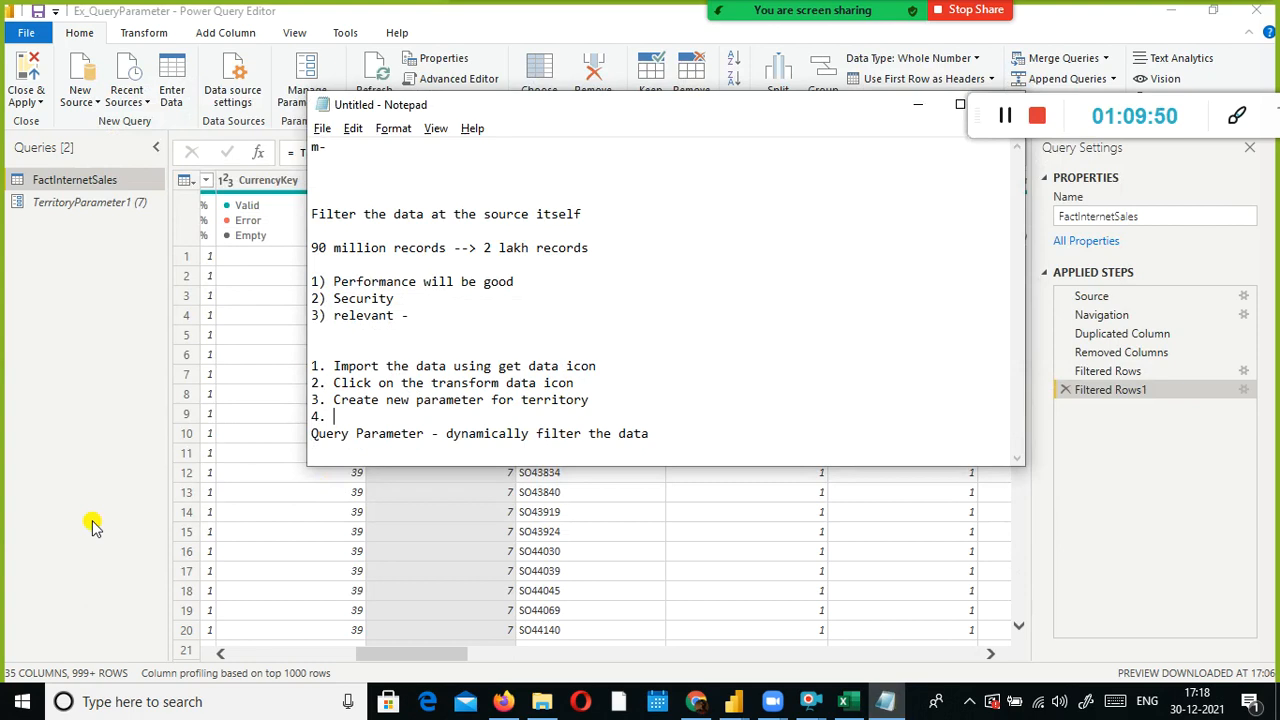
pyautogui.press('Return')
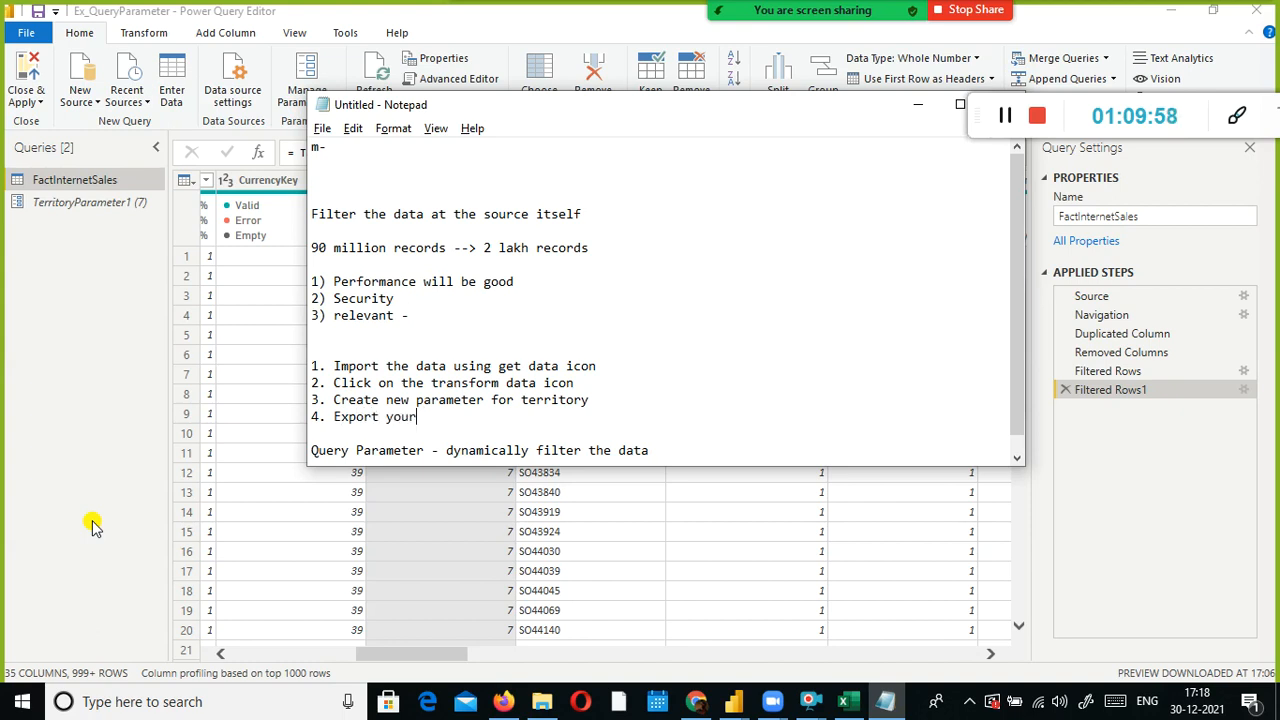
pyautogui.press('BackSpace')
pyautogui.press('BackSpace')
pyautogui.press('BackSpace')
pyautogui.write('create a visual which displays')
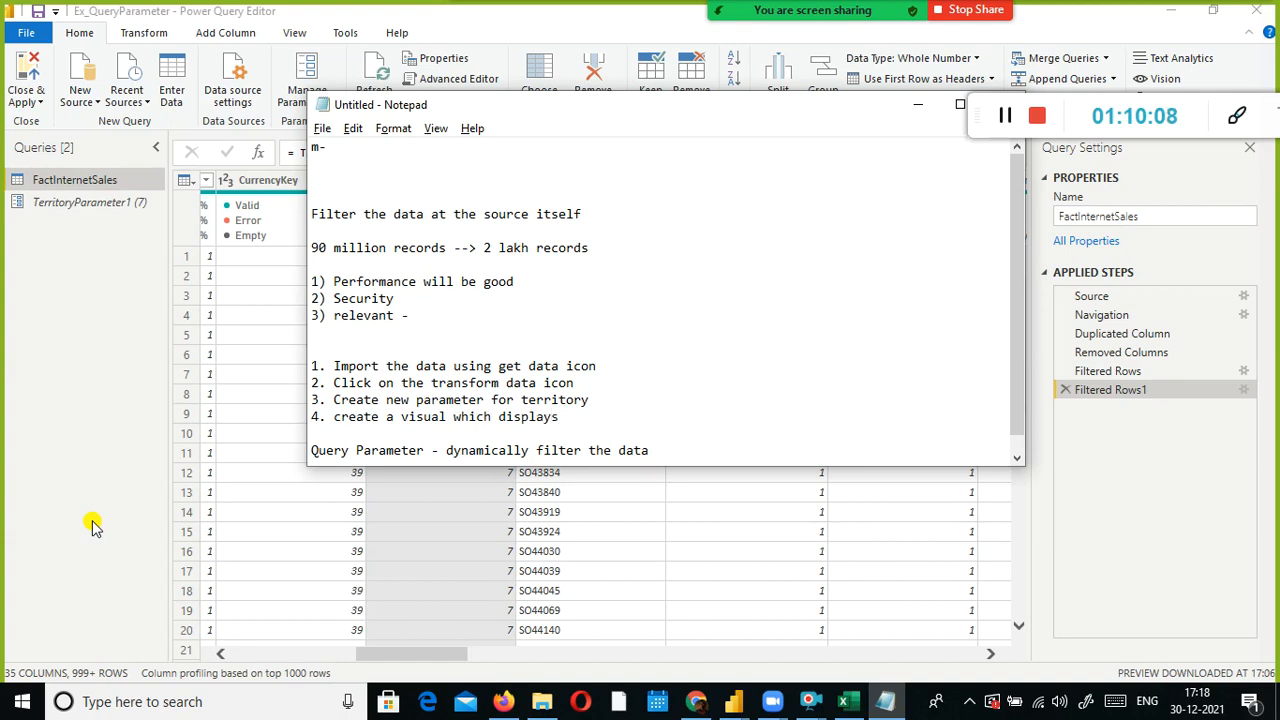
pyautogui.hotkey('ctrl', 'shift', 'Left')
pyautogui.write('sho')
pyautogui.write('ws sales')
pyautogui.write('Territory')
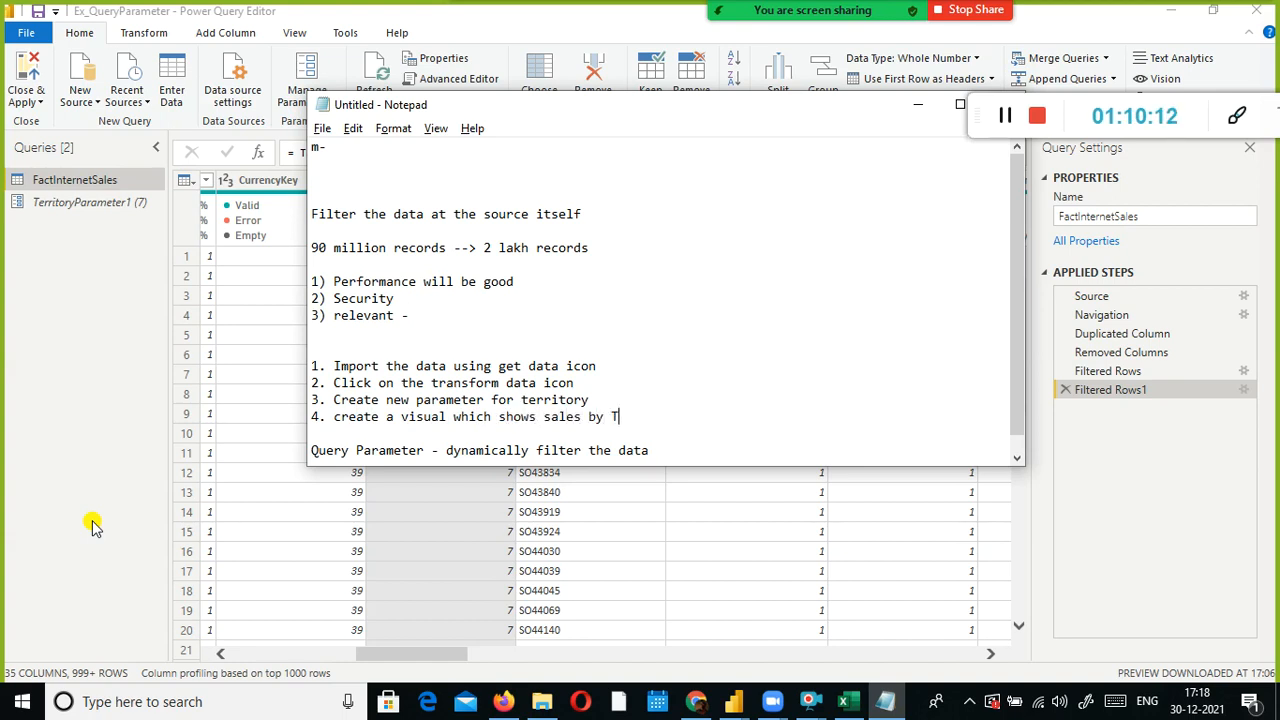
# Switch to the Ex_QueryParameter report in Power BI Desktop and edit the parameters, setting TerritoryParameter1 to 1
pyautogui.hotkey('alt', 'Tab')
pyautogui.hotkey('alt', 'Tab')
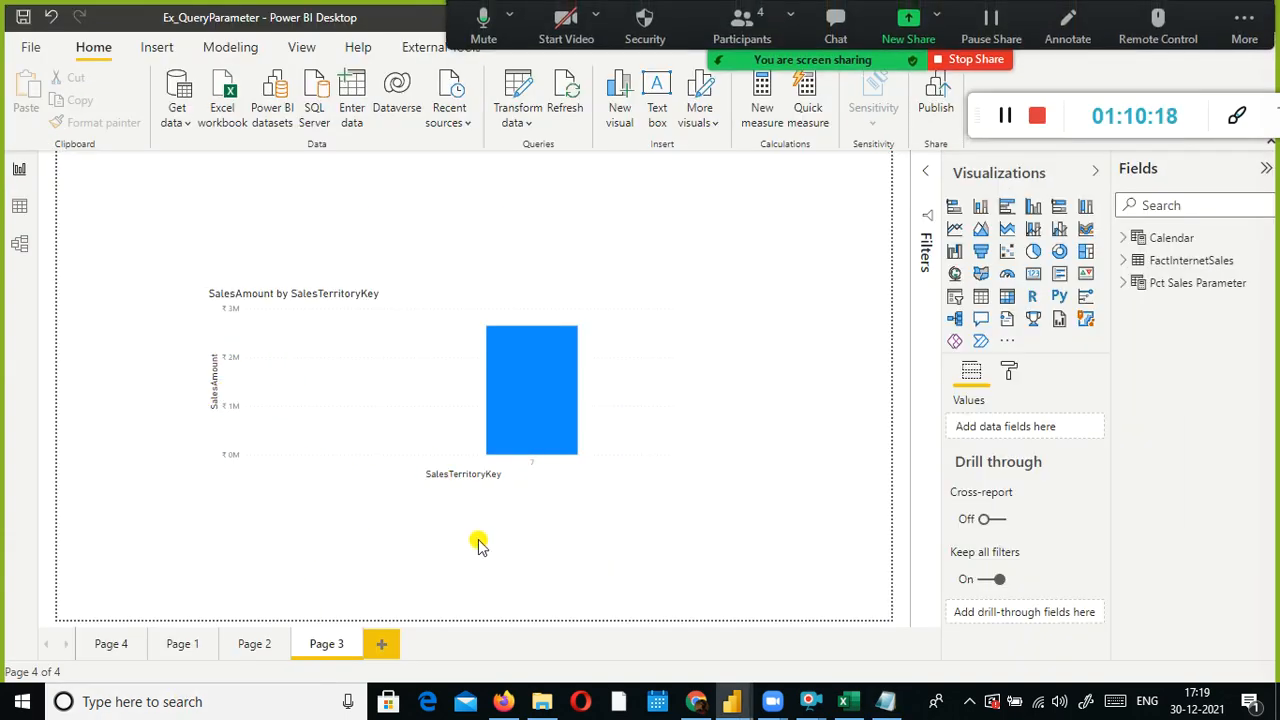
pyautogui.click(445, 355)
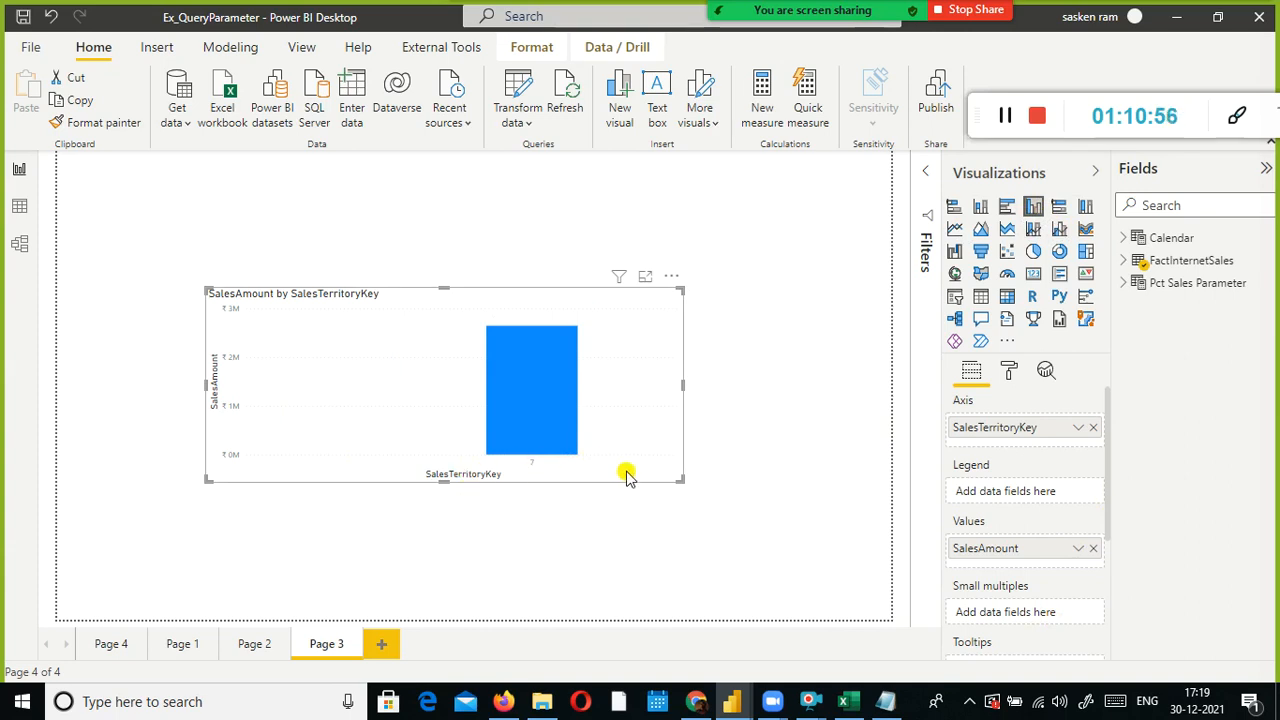
pyautogui.click(518, 115)
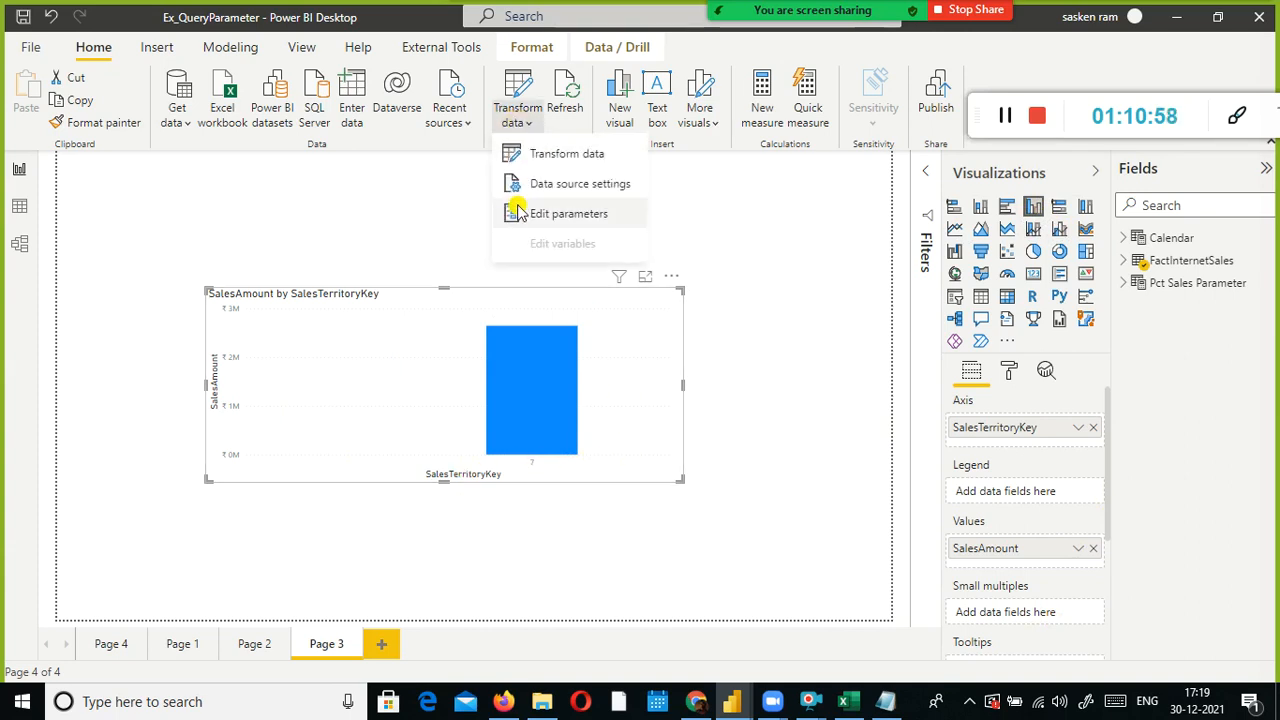
pyautogui.click(601, 205)
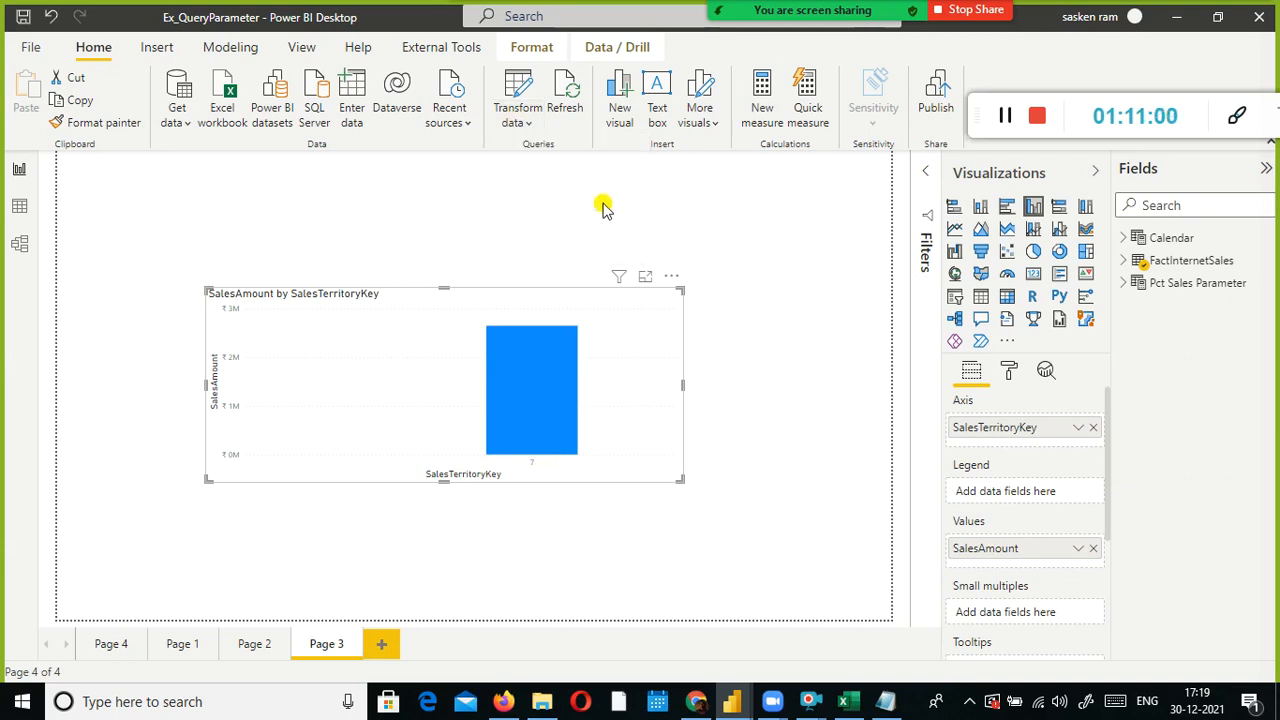
pyautogui.moveTo(397, 346); pyautogui.dragTo(206, 338)
pyautogui.write('5')
pyautogui.click(842, 397)
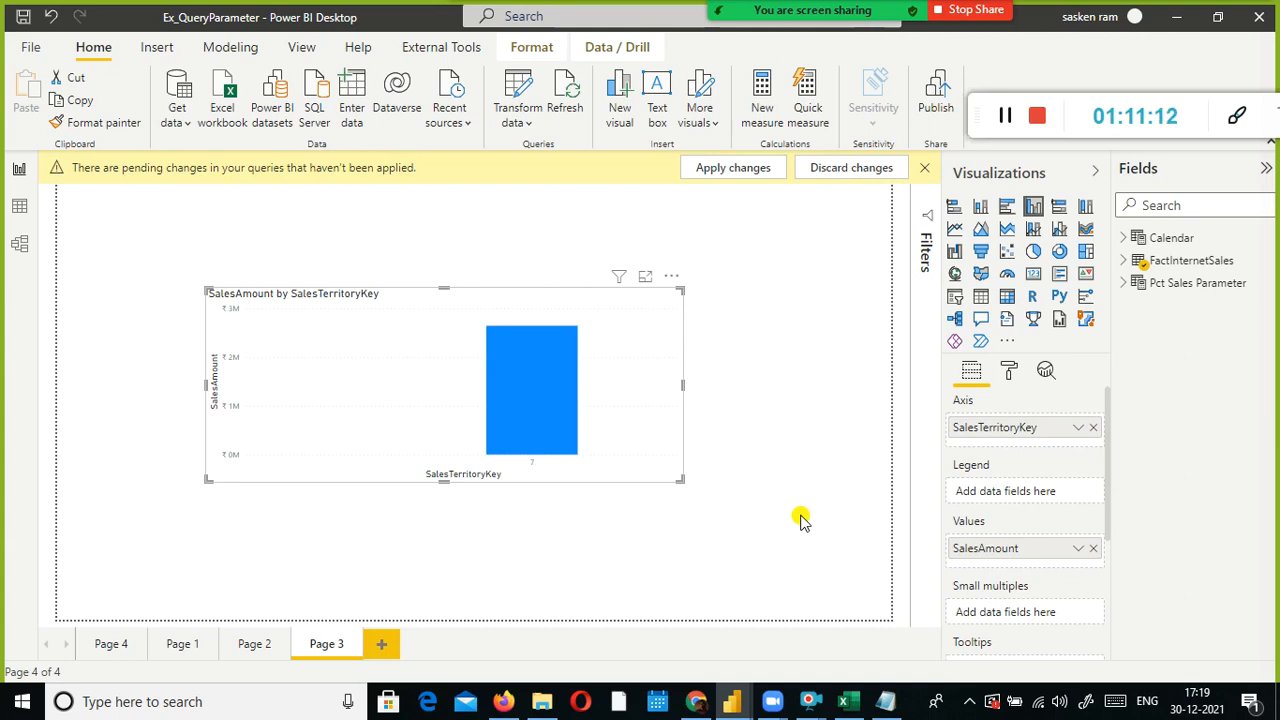
# Check TerritoryParameter1 in the Power Query Editor's query list, and return to the report
pyautogui.hotkey('alt', 'Tab')
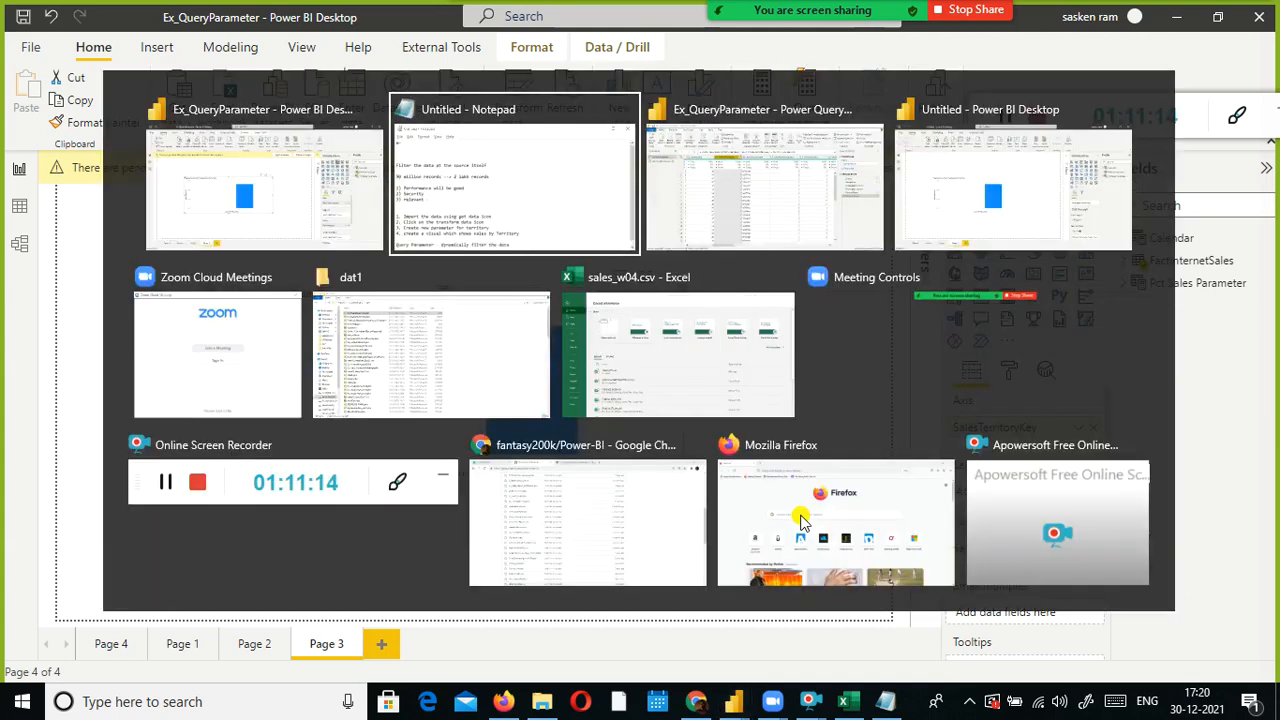
pyautogui.hotkey('alt', 'Tab')
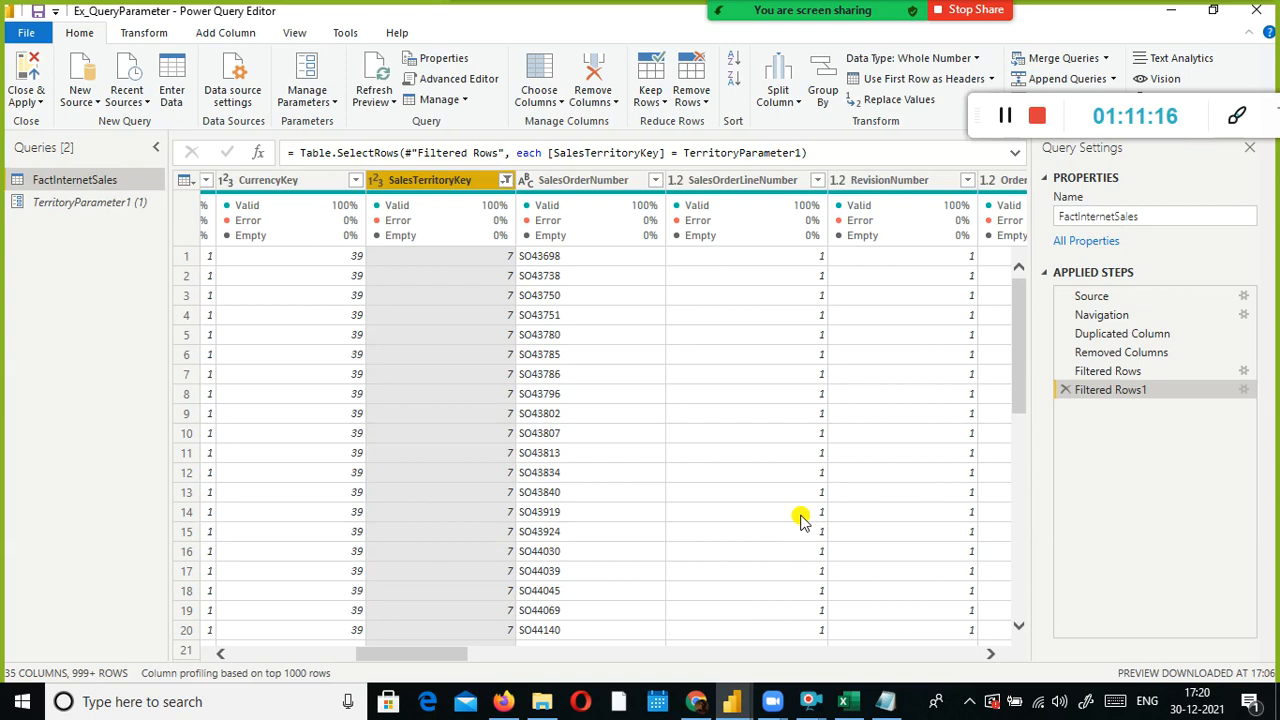
pyautogui.hotkey('alt', 'Tab')
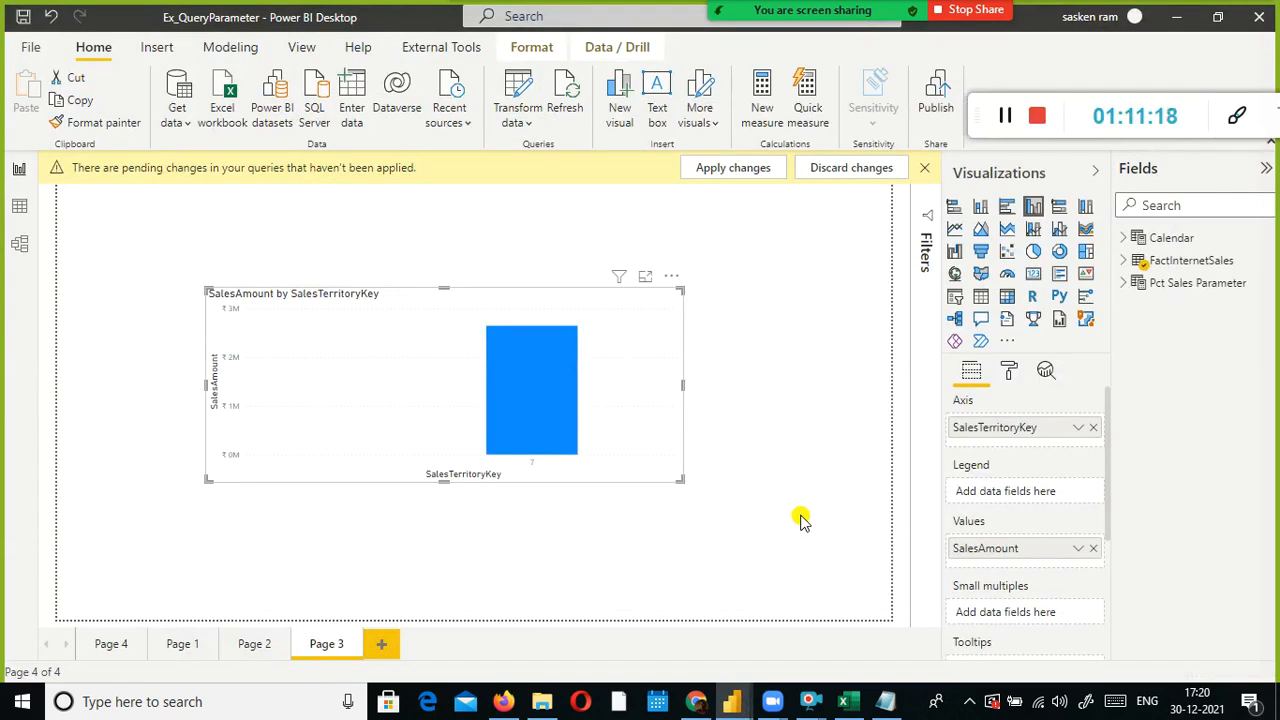
pyautogui.hotkey('alt', 'Tab')
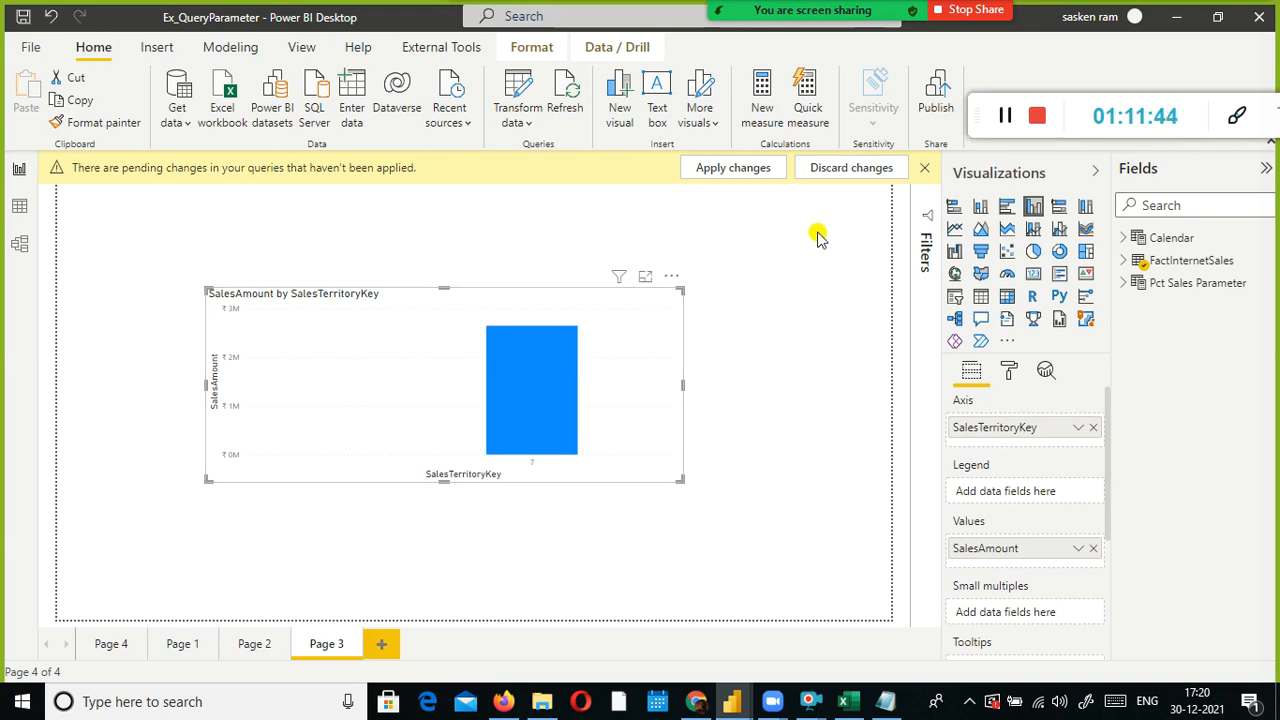
# Switch to Notepad, review the fourth line about the sales by Territory visual, and open the system calendar
pyautogui.click(882, 703)
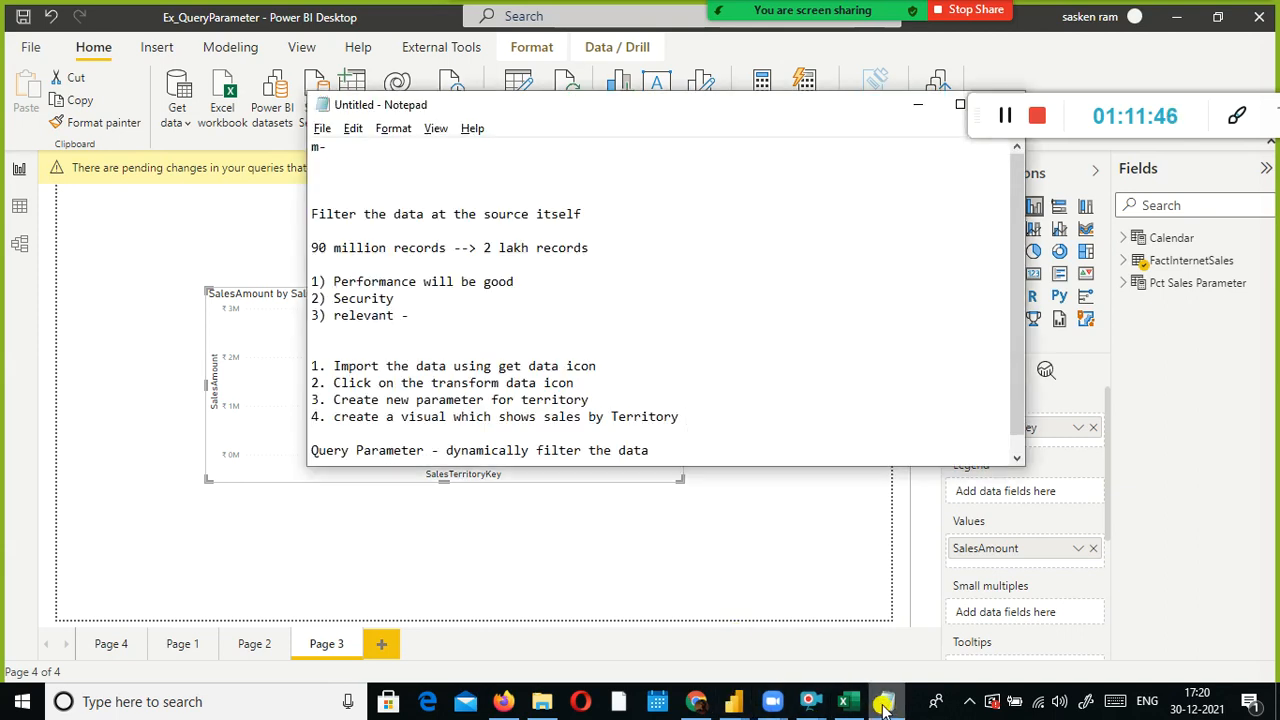
pyautogui.scroll(-1, 765, 405)
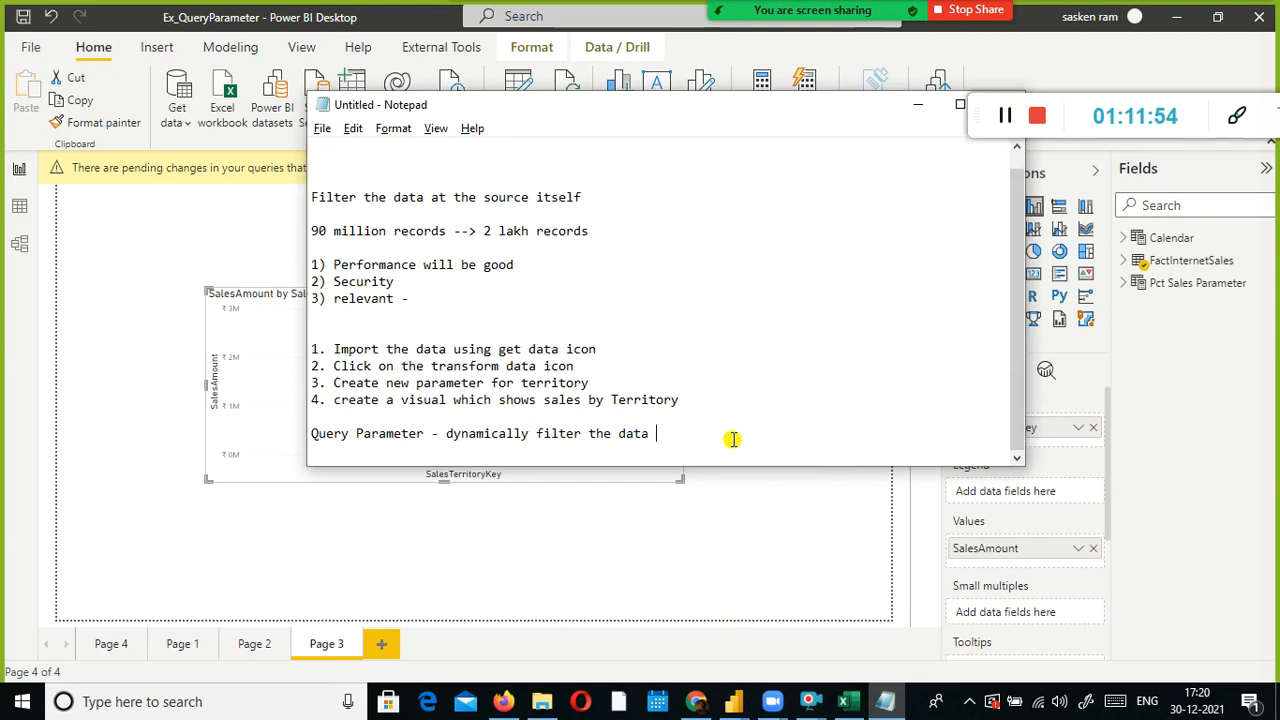
pyautogui.moveTo(712, 400); pyautogui.dragTo(618, 400)
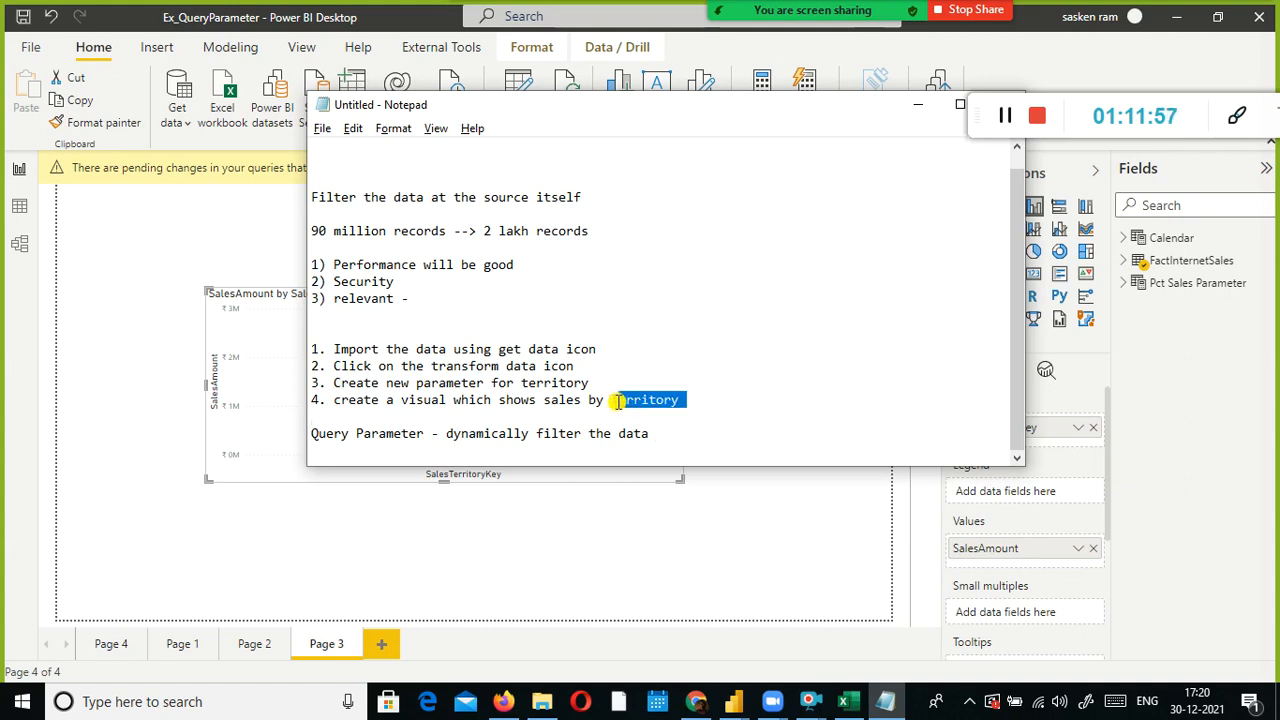
pyautogui.click(733, 420)
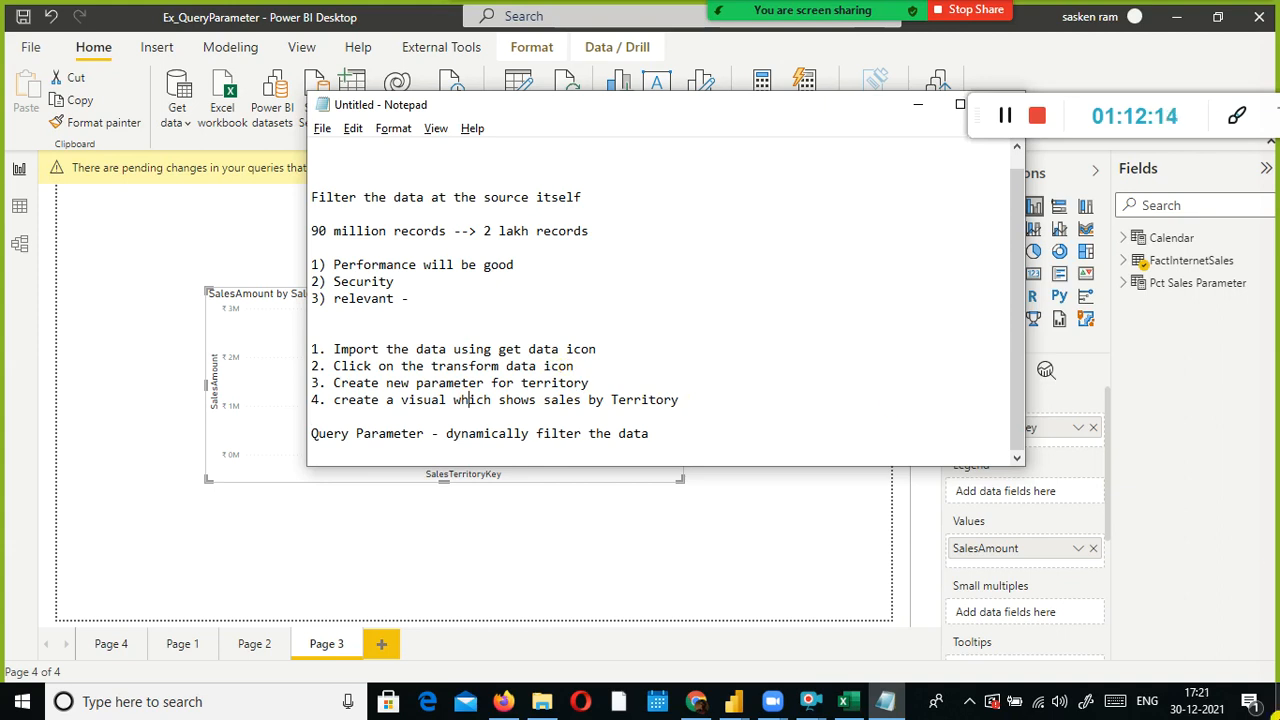
pyautogui.click(1221, 693)
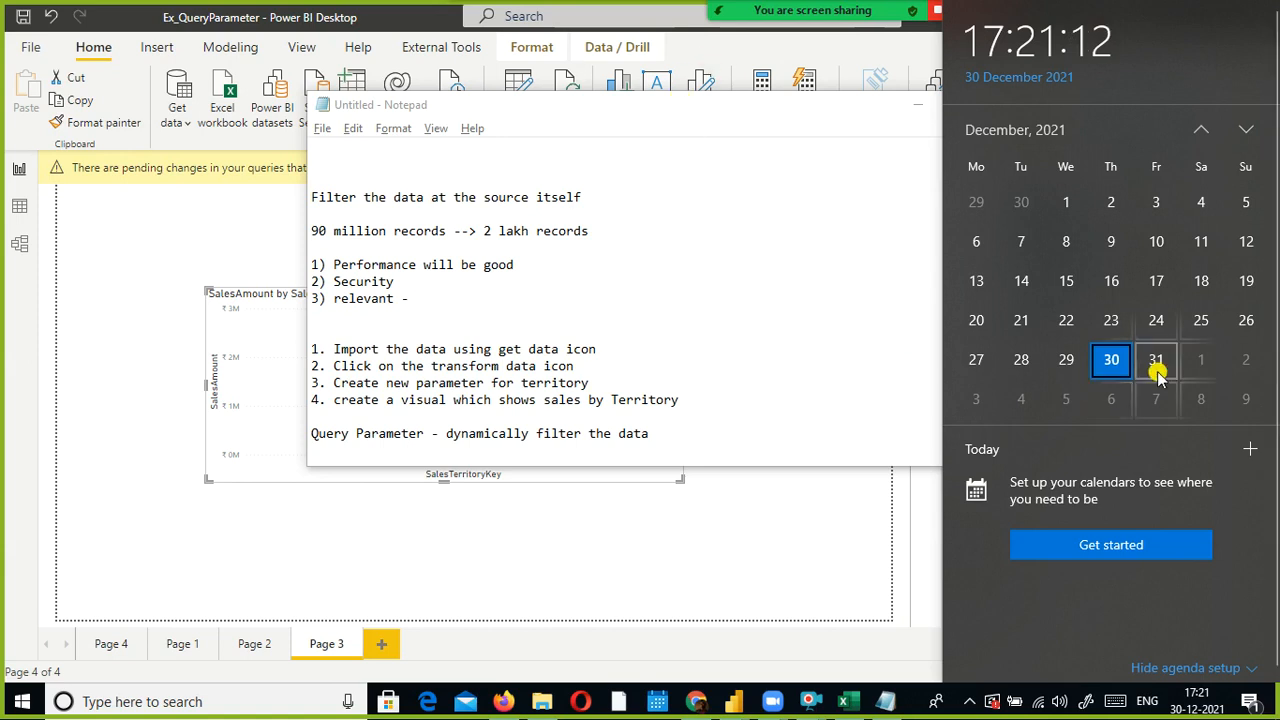
# Add the lines "list of values" and "Query" below the Query Parameter definition in the Notepad notes
pyautogui.click(723, 450)
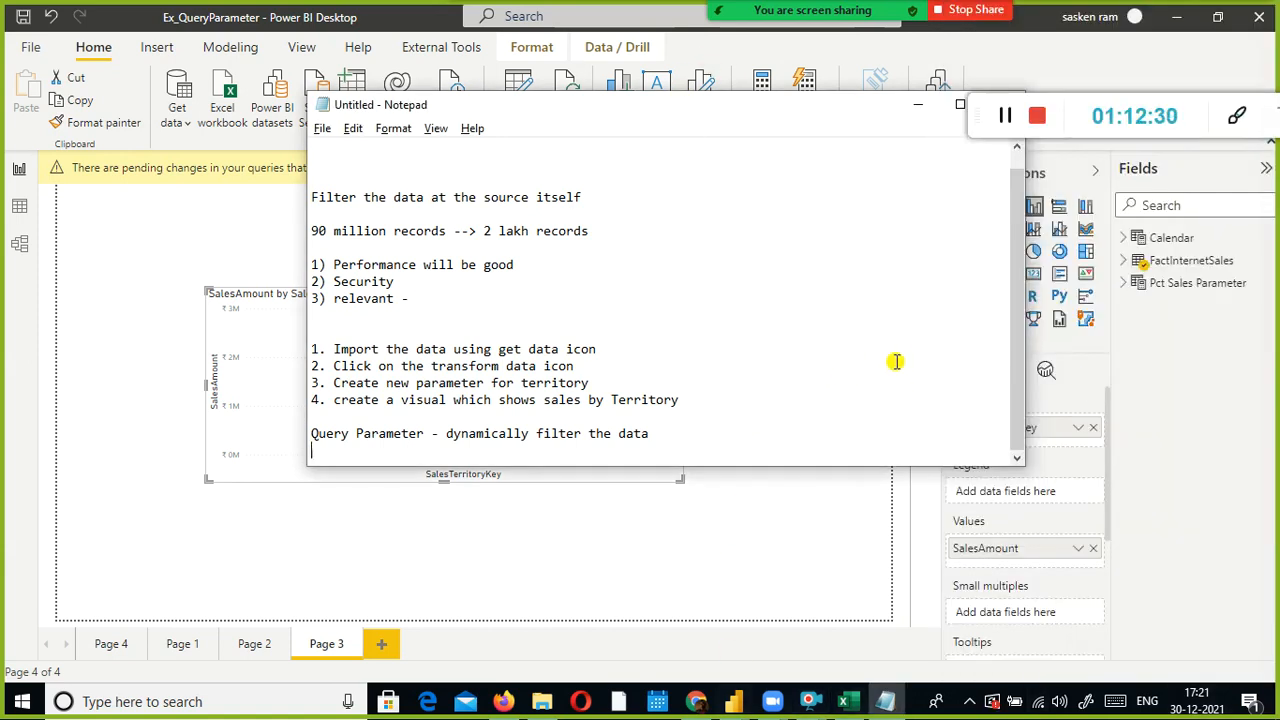
pyautogui.write('list of values')
pyautogui.press('Return')
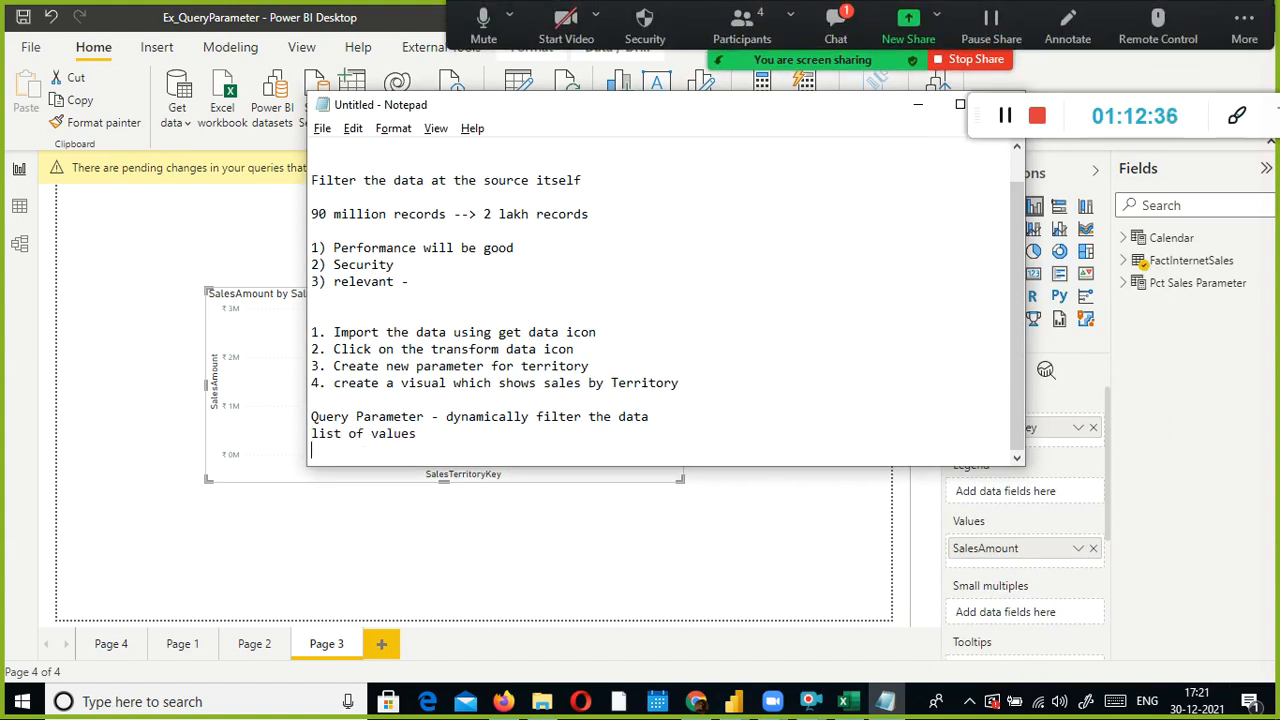
pyautogui.write('Query')
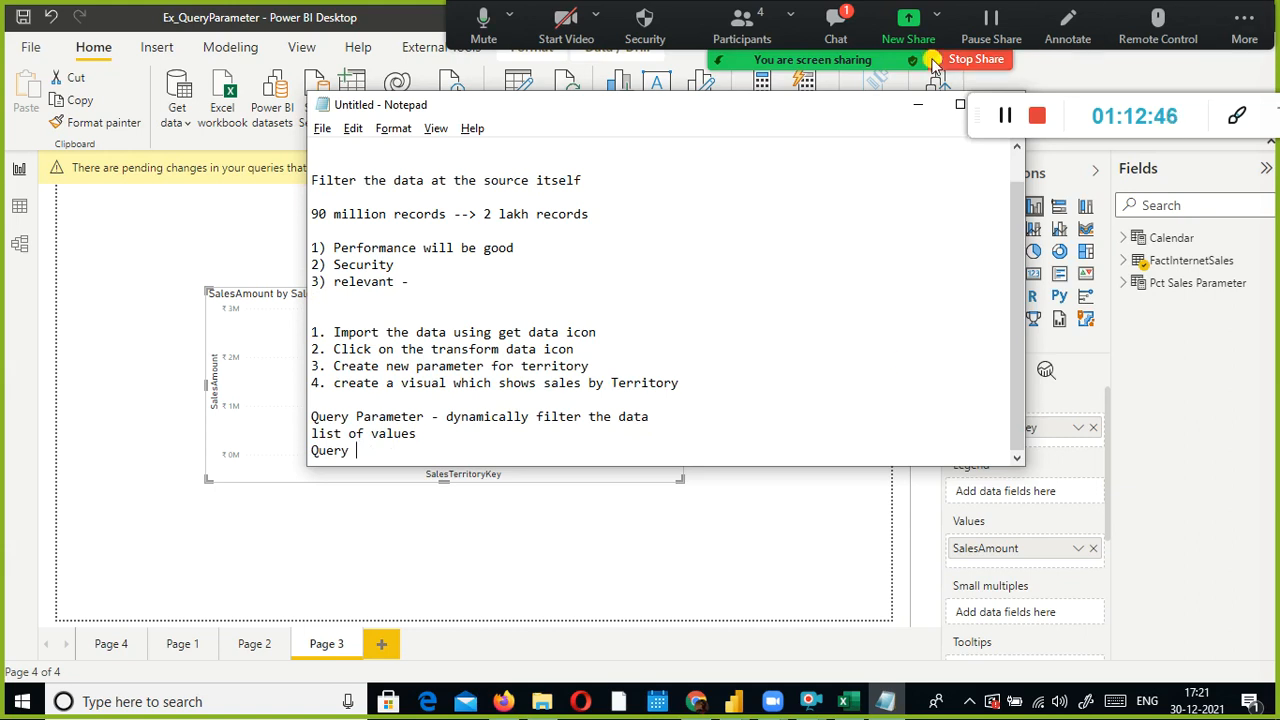
# Read the Zoom meeting chat, close it, and return to the Notepad notes
pyautogui.click(835, 25)
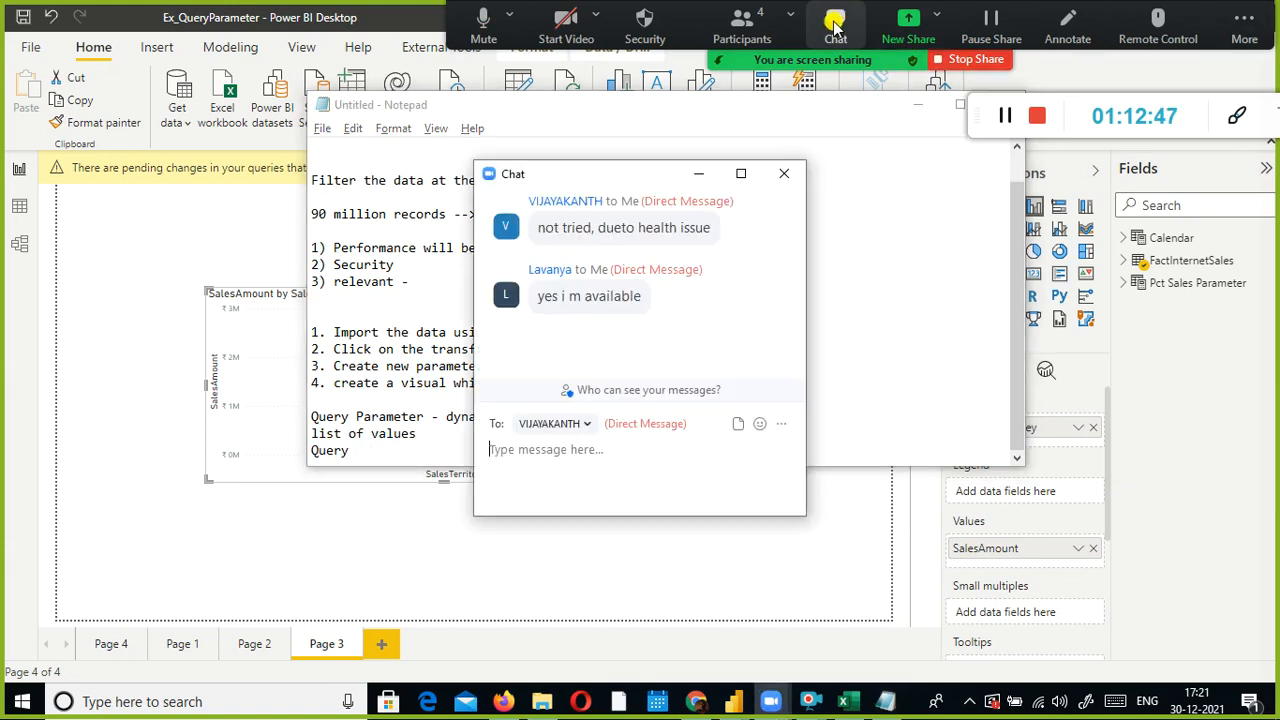
pyautogui.click(781, 175)
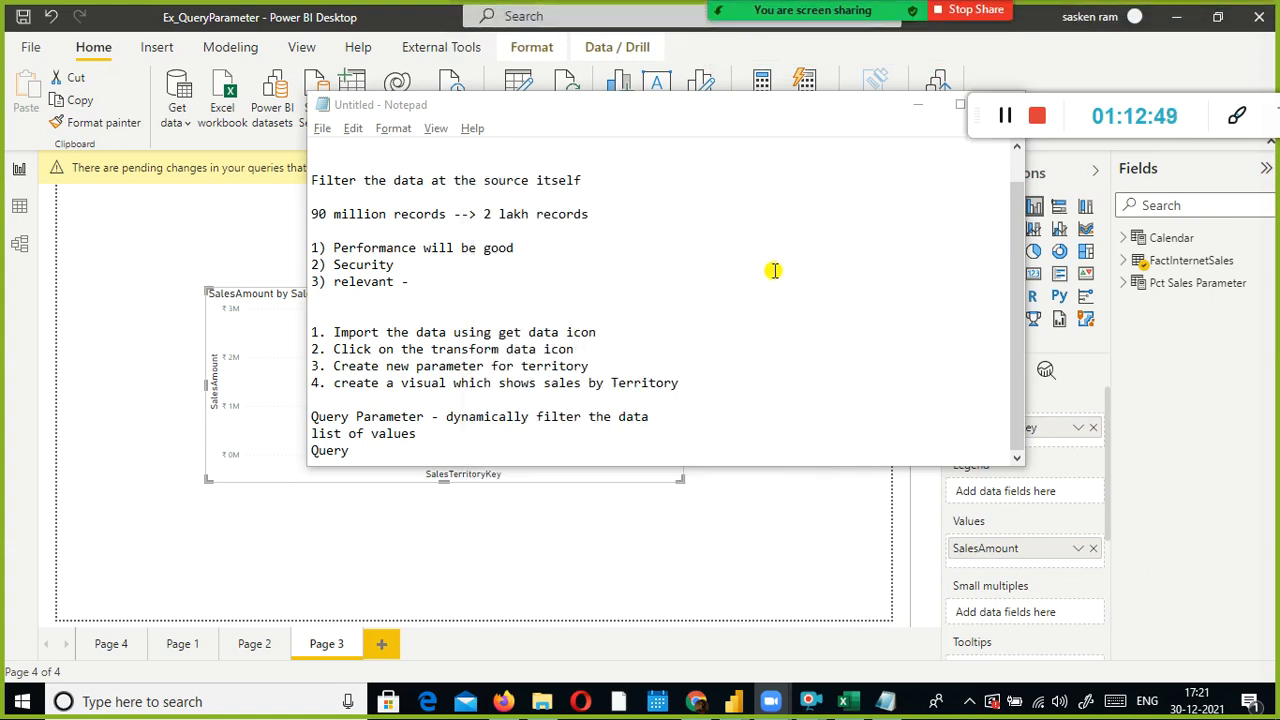
pyautogui.click(531, 441)
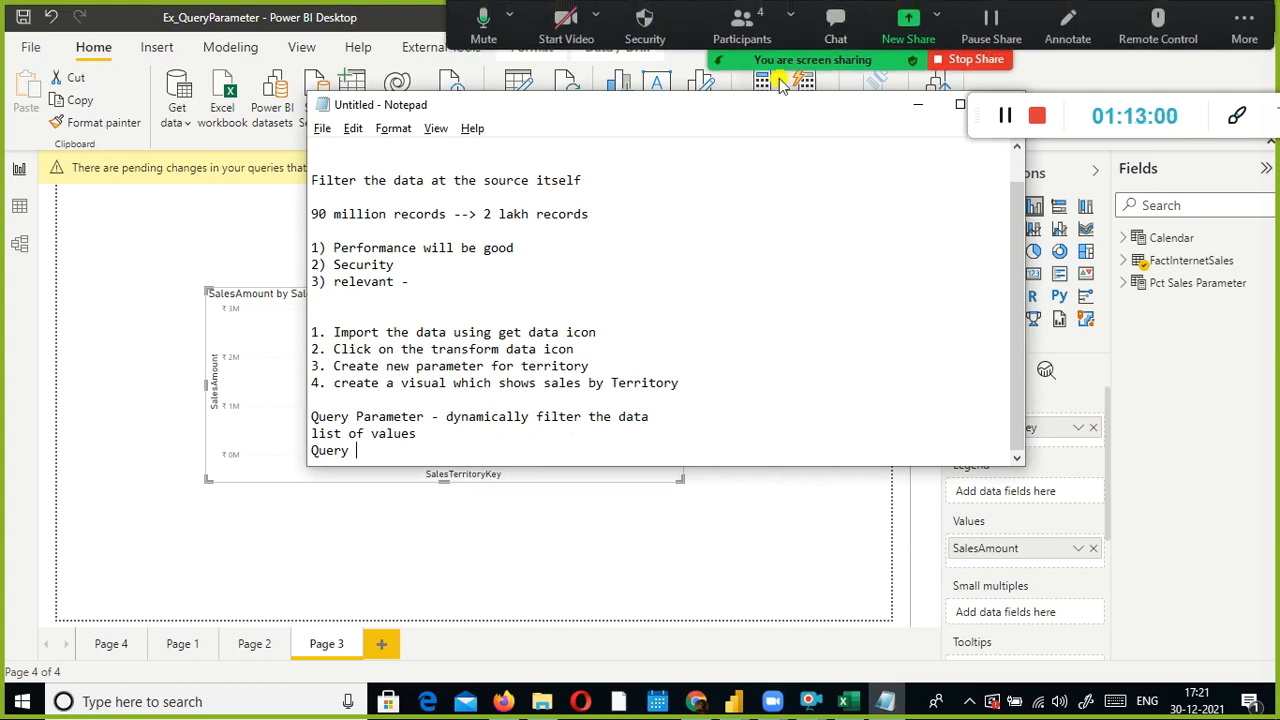
pyautogui.moveTo(870, 8)
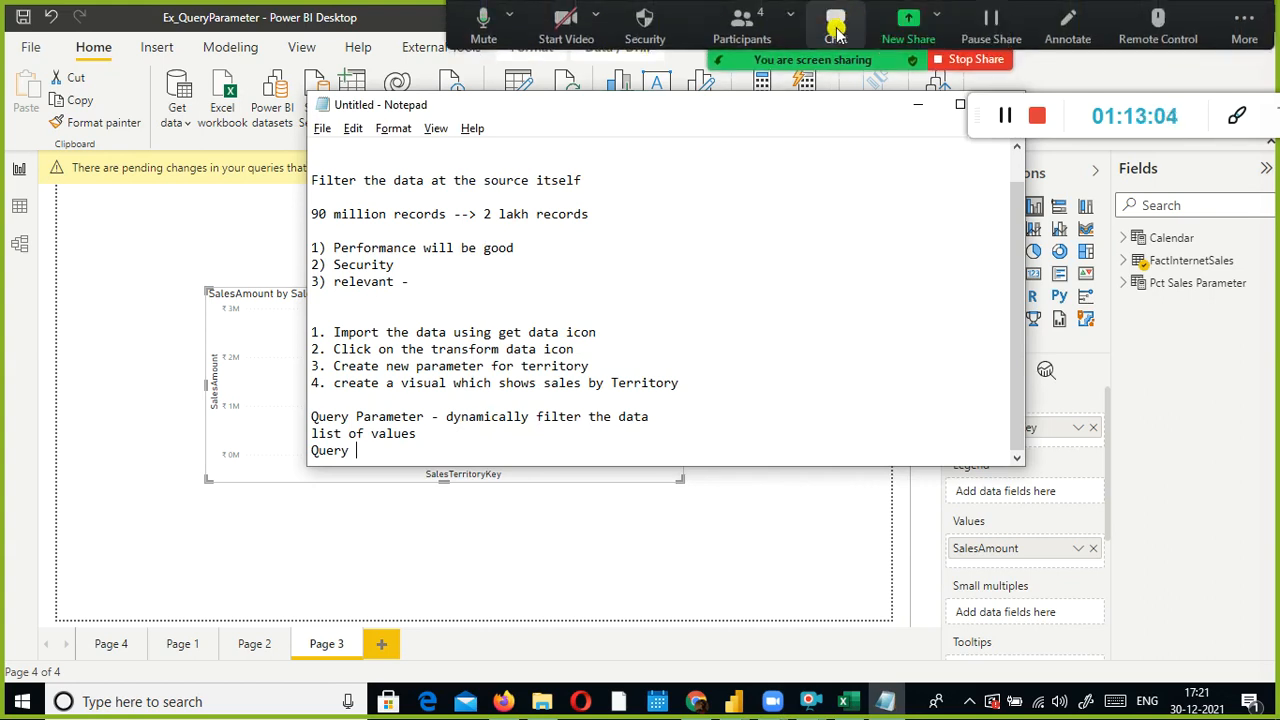
pyautogui.click(731, 358)
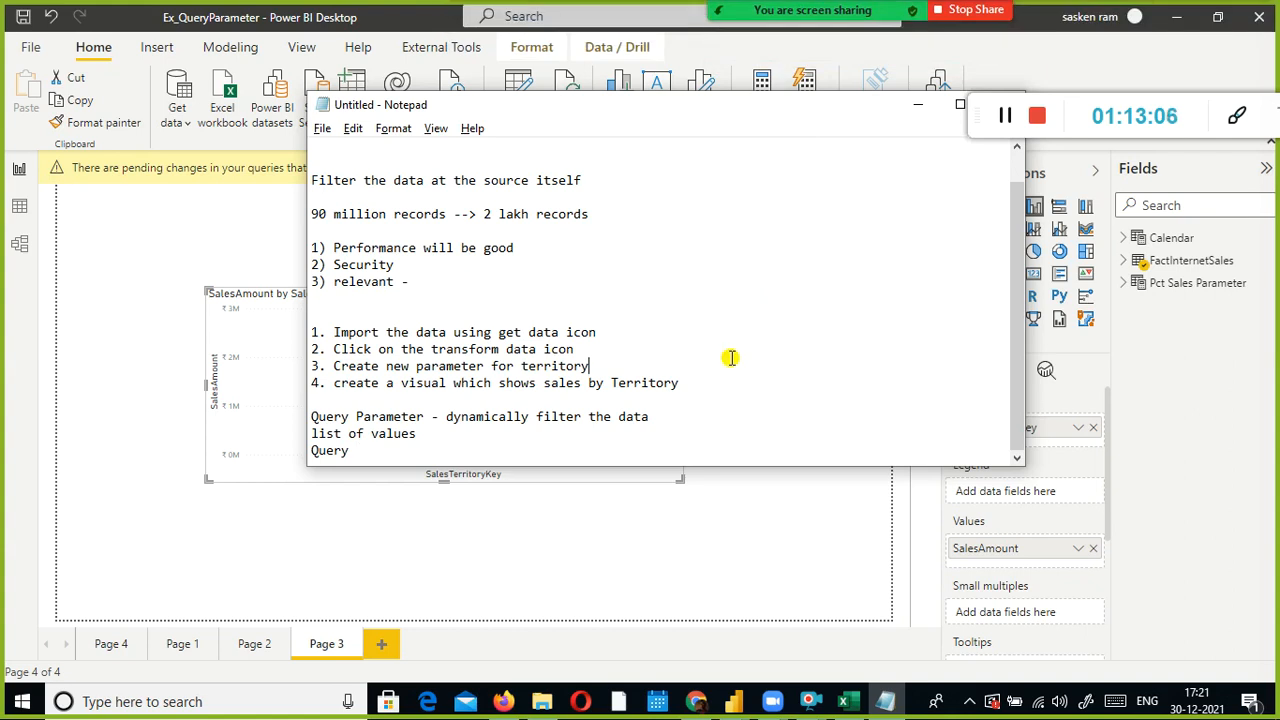
pyautogui.moveTo(872, 17)
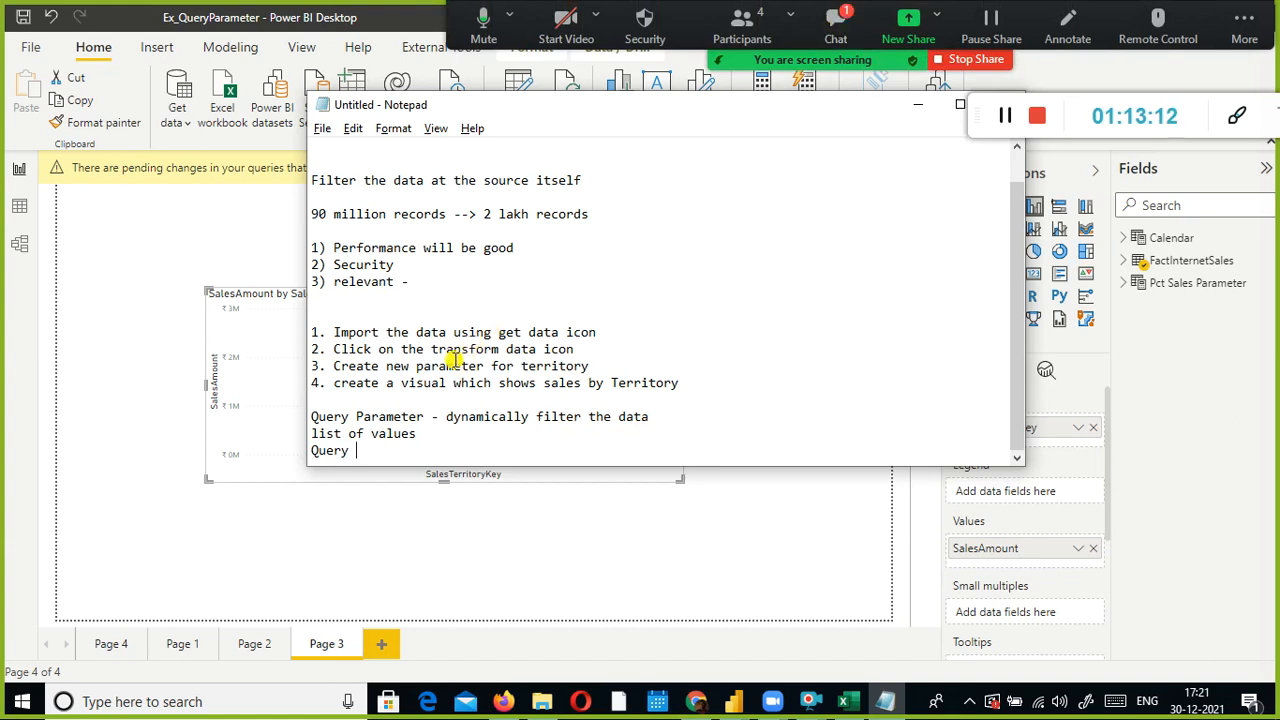
# Highlight the "list of values" and "Query" lines in the notes, and check the Zoom meeting chat for new messages
pyautogui.moveTo(423, 452); pyautogui.dragTo(291, 437)
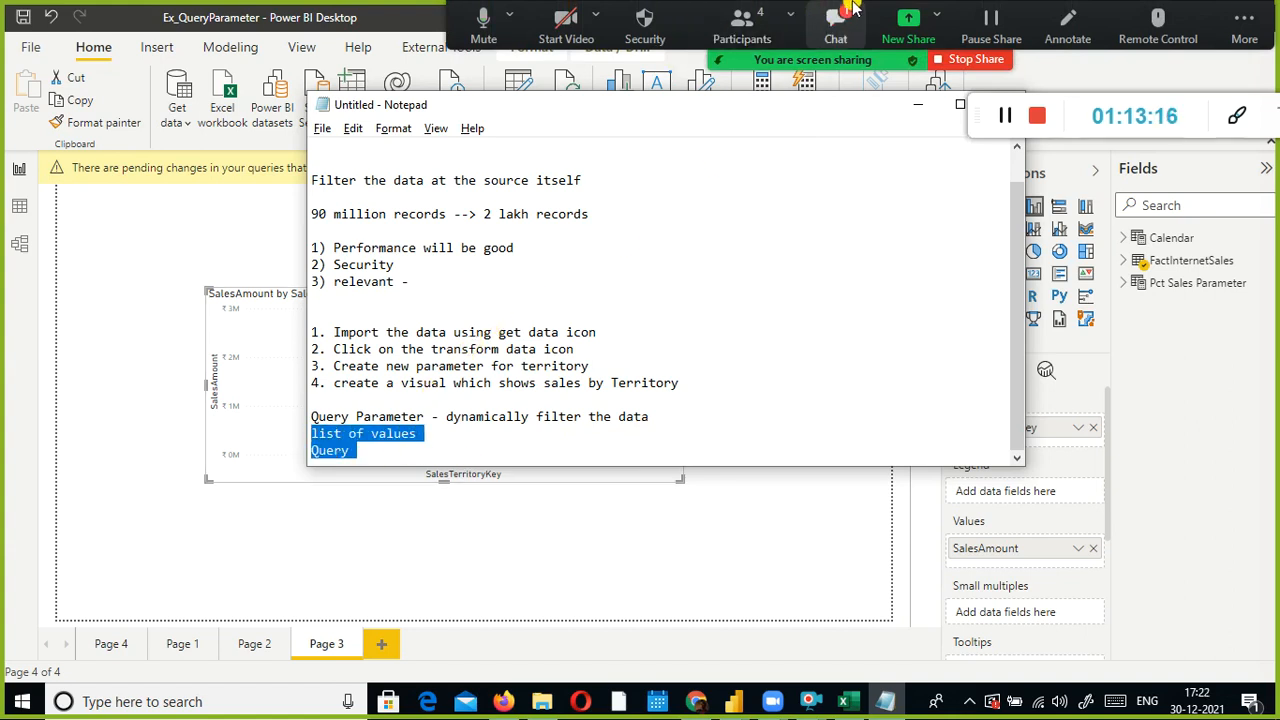
pyautogui.click(838, 26)
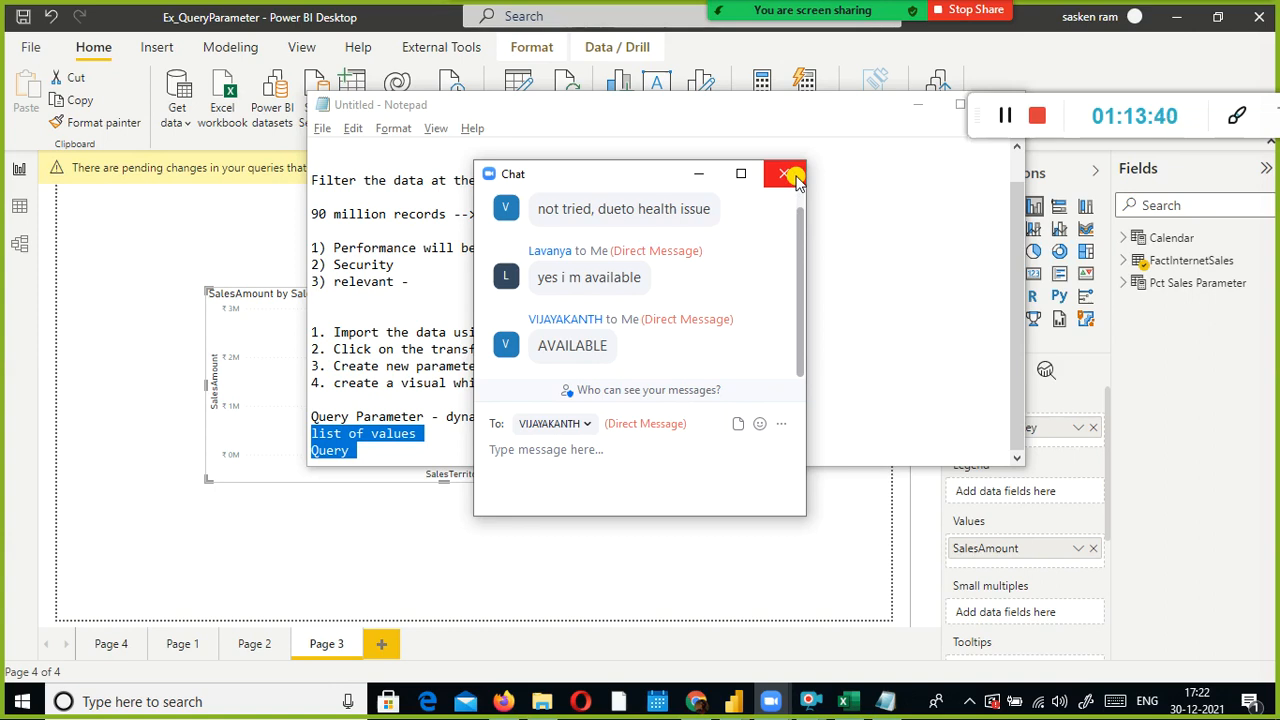
pyautogui.click(786, 176)
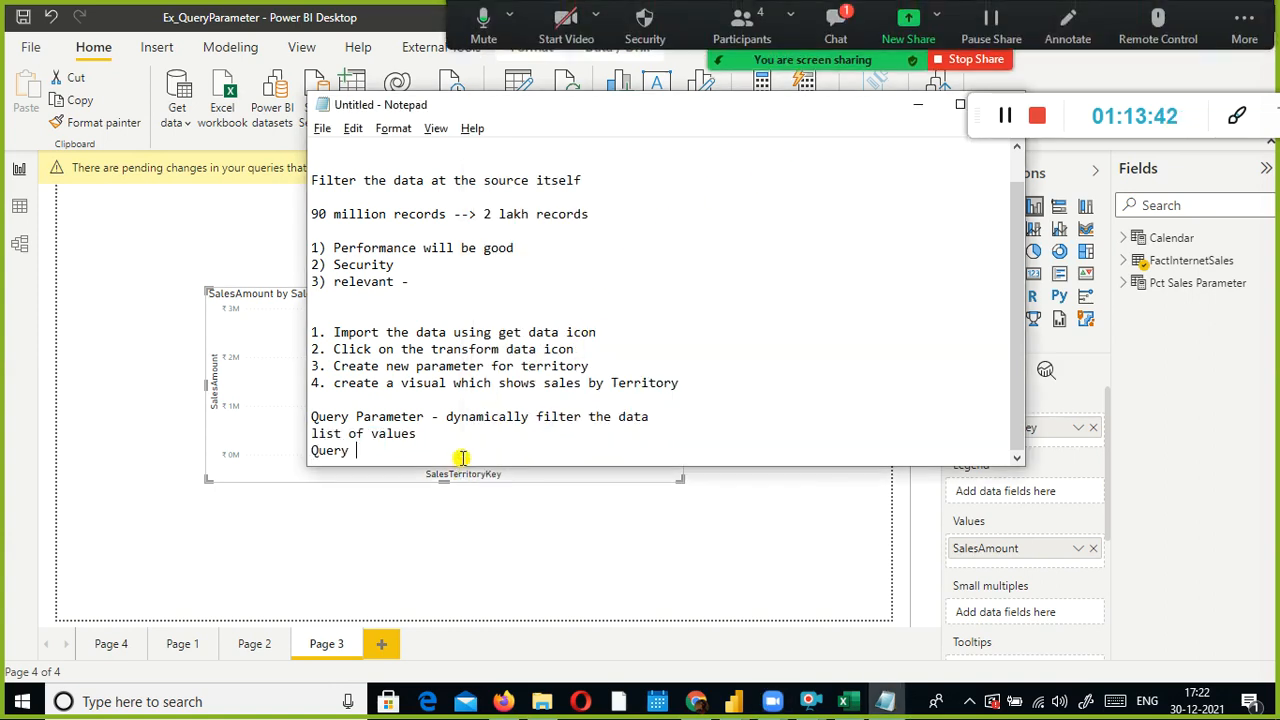
pyautogui.click(830, 15)
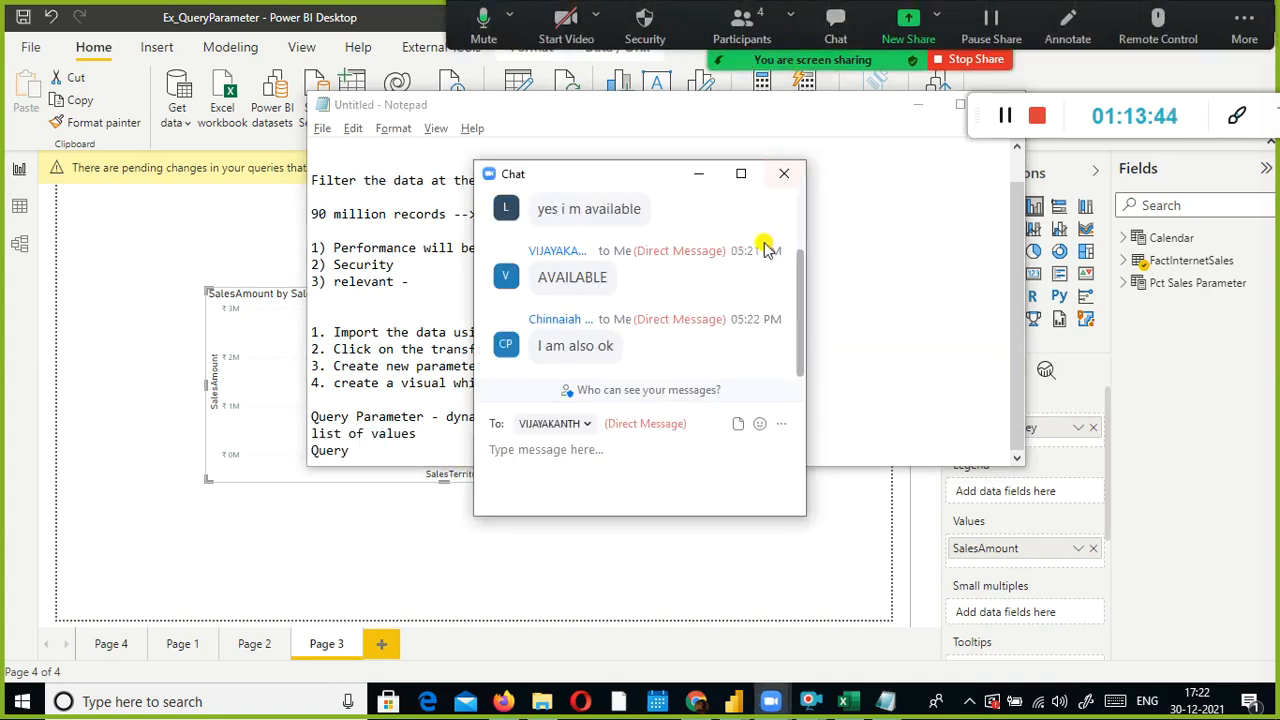
pyautogui.click(786, 175)
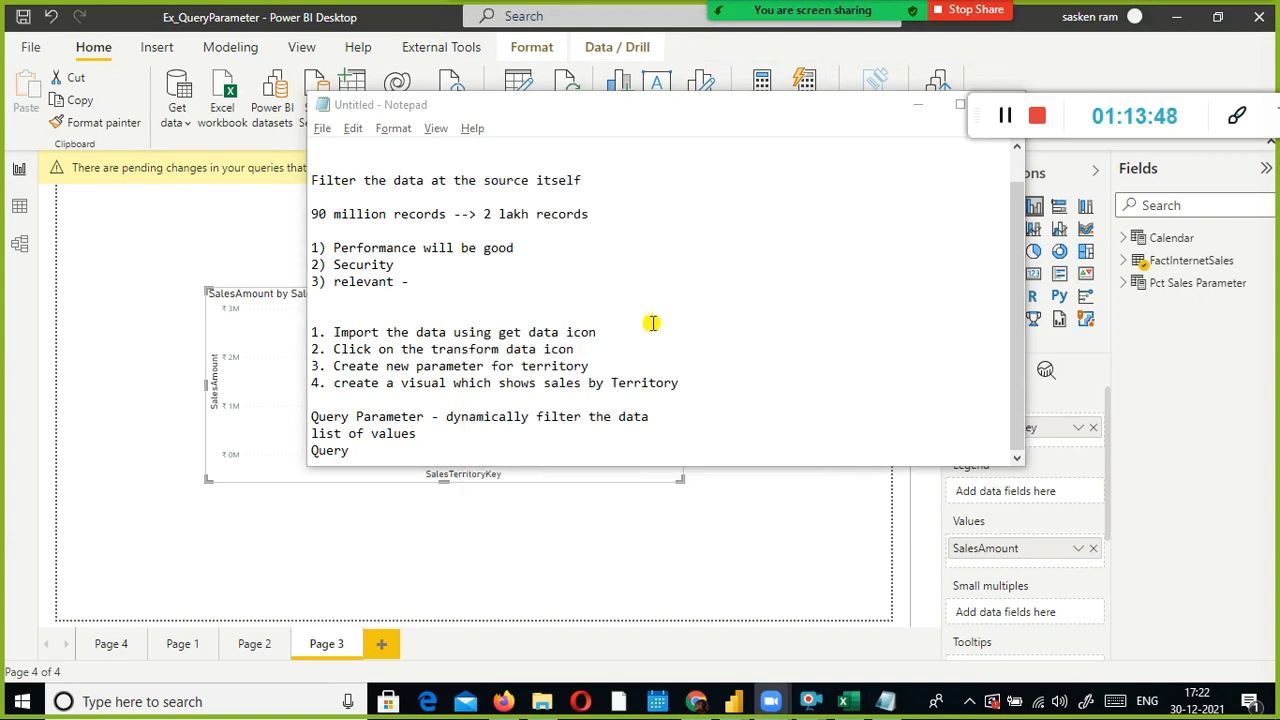
pyautogui.click(512, 453)
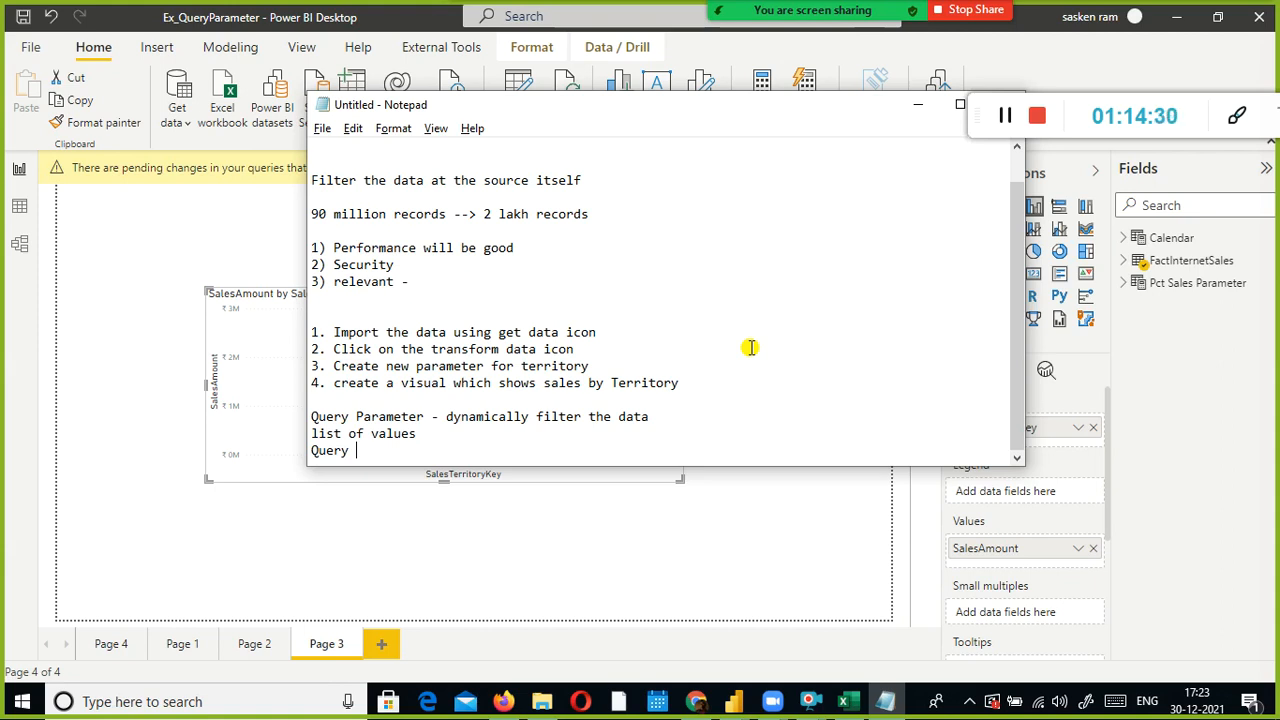
# Switch to Power BI Desktop, deselect the SalesAmount by SalesTerritoryKey chart on Page 3, and examine its bar
pyautogui.hotkey('alt', 'Tab')
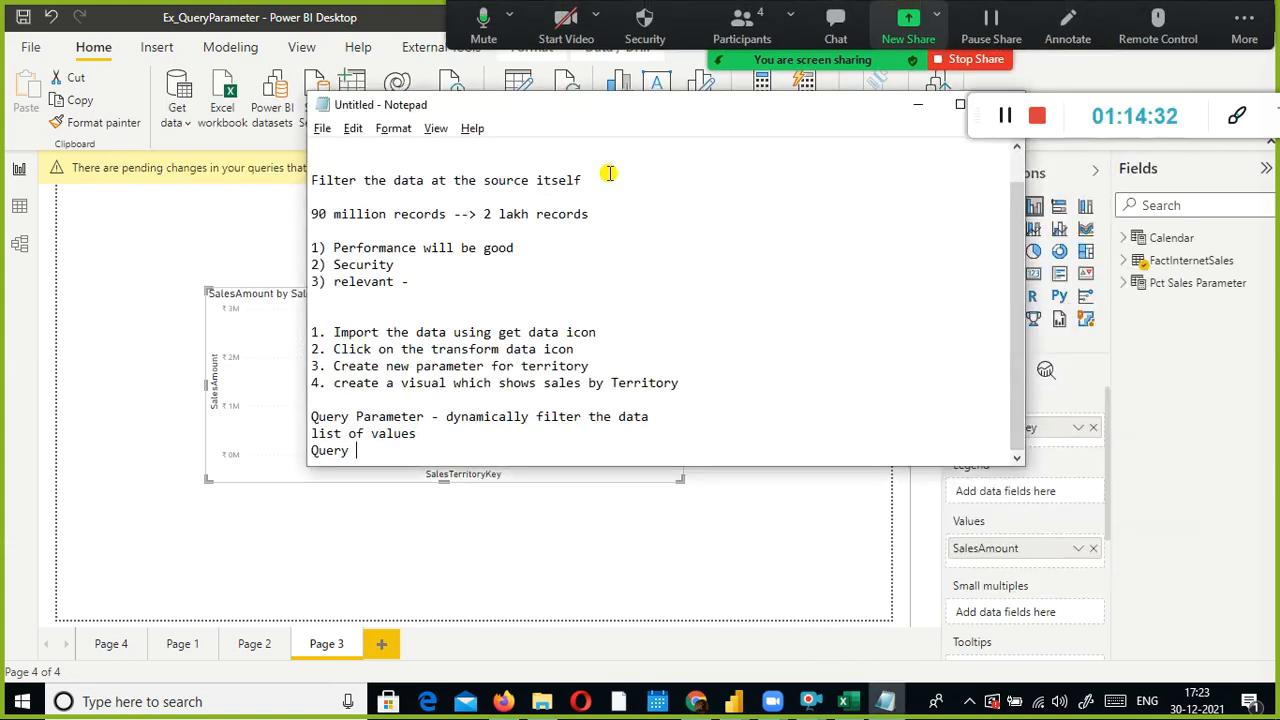
pyautogui.click(140, 315)
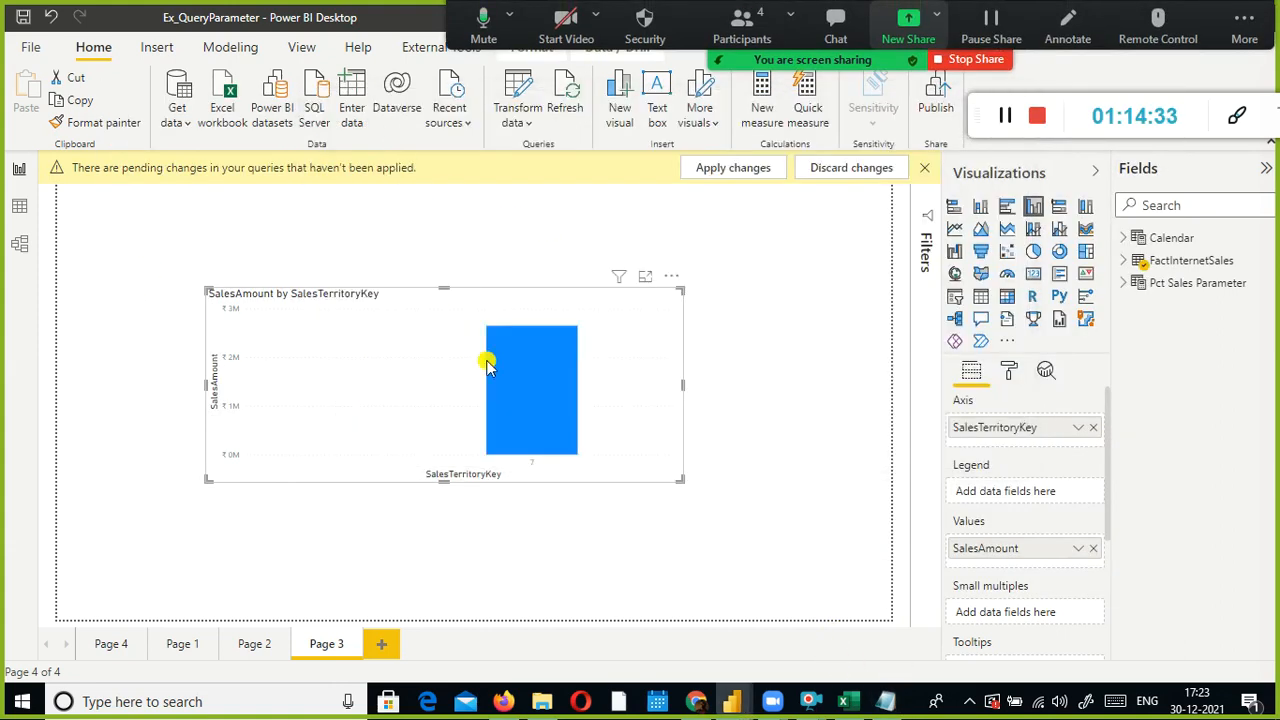
pyautogui.click(632, 557)
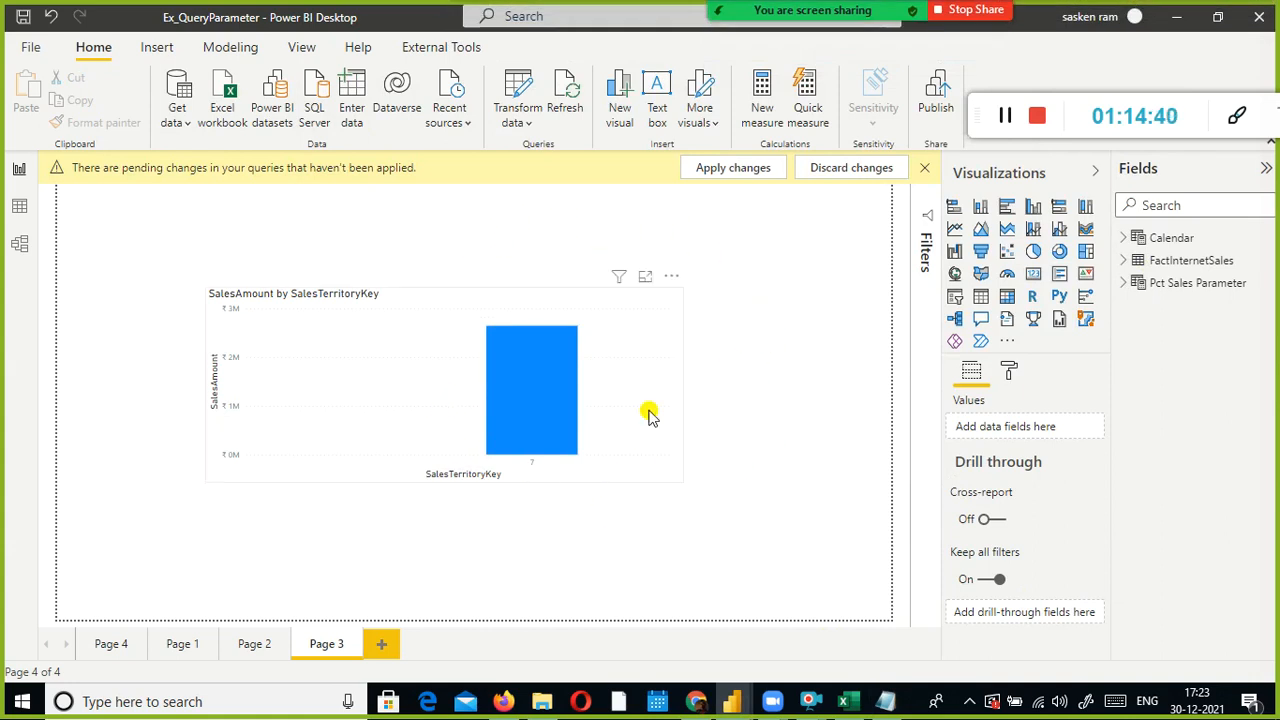
pyautogui.moveTo(605, 440)
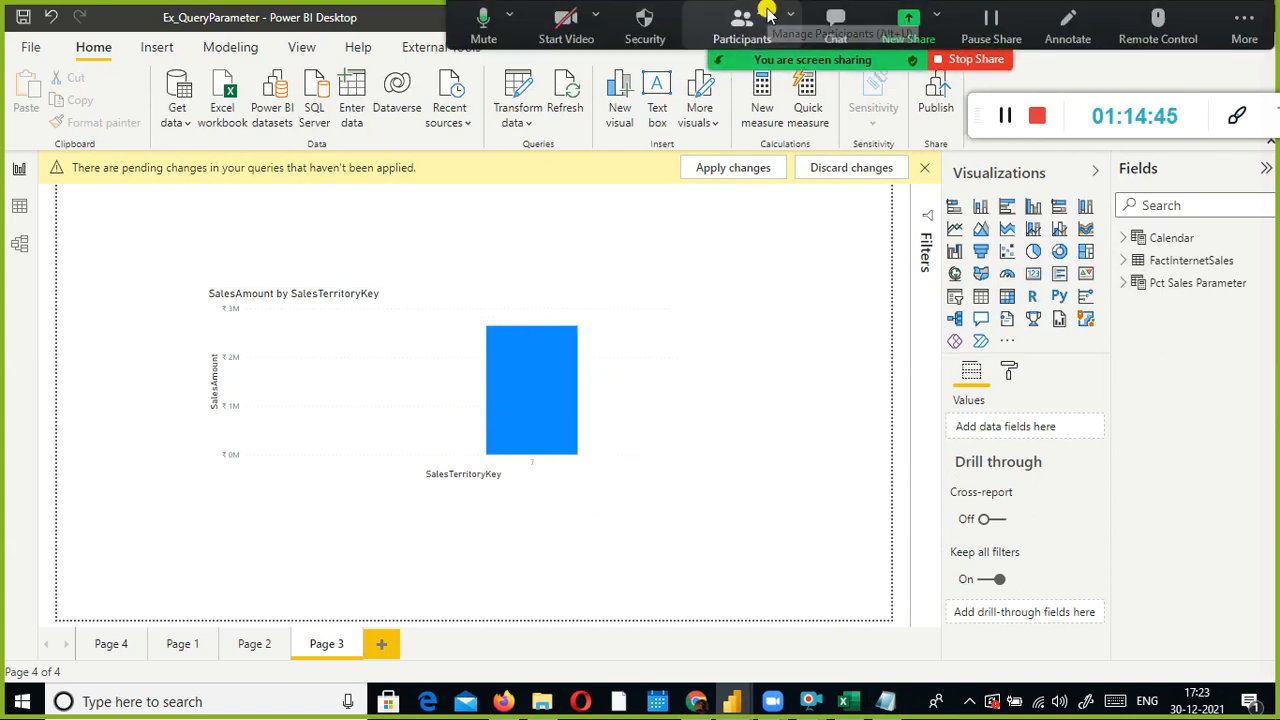
# Check the Zoom participants list, close it, and review the SalesAmount by SalesTerritoryKey chart again
pyautogui.click(756, 22)
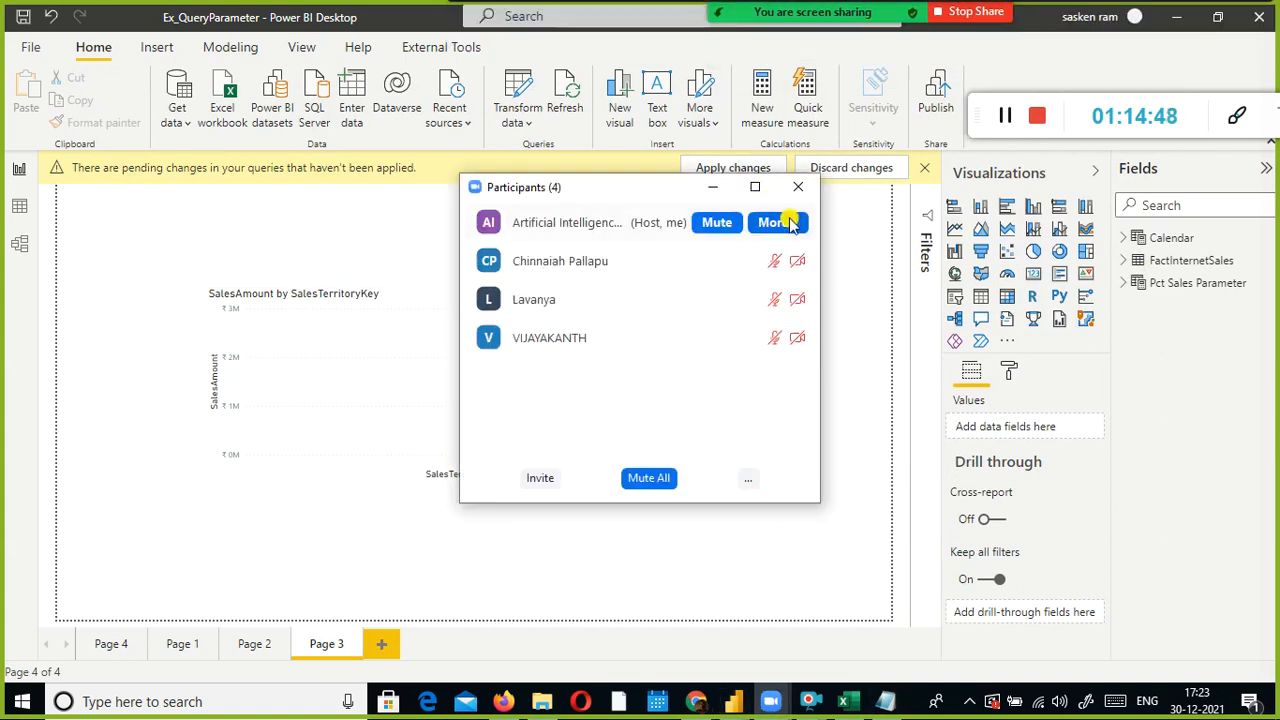
pyautogui.click(797, 190)
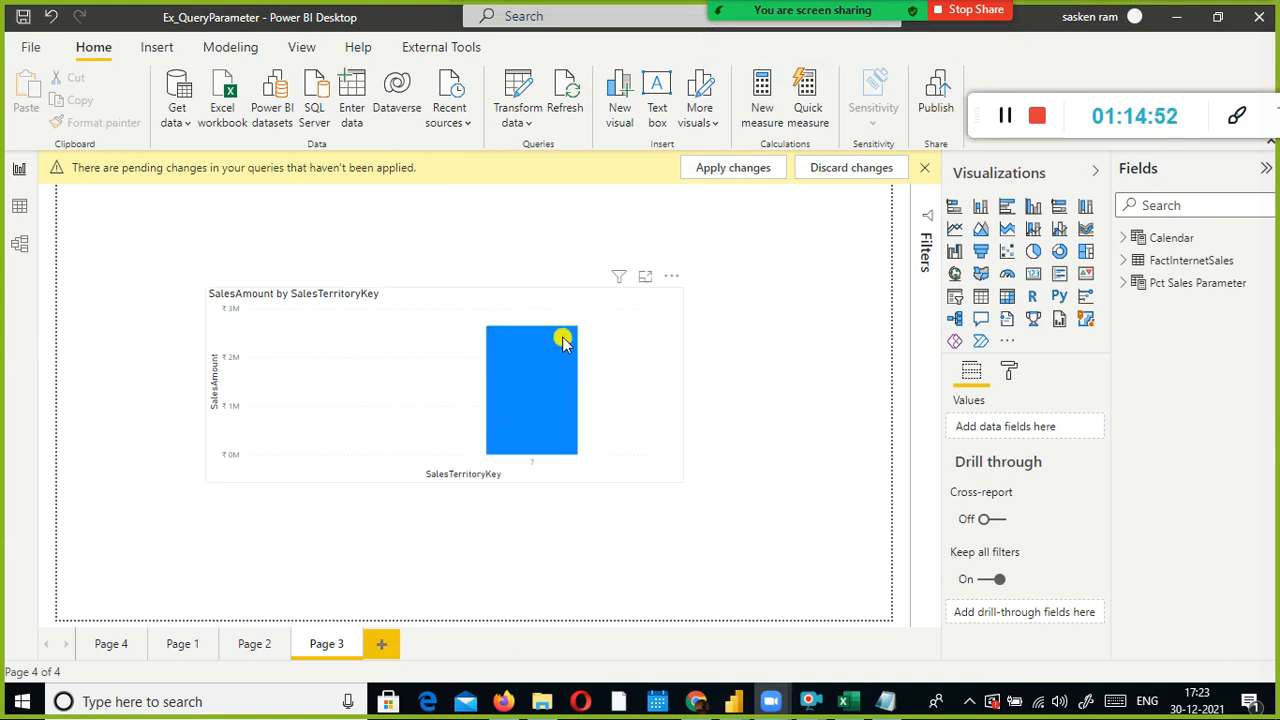
pyautogui.moveTo(563, 341)
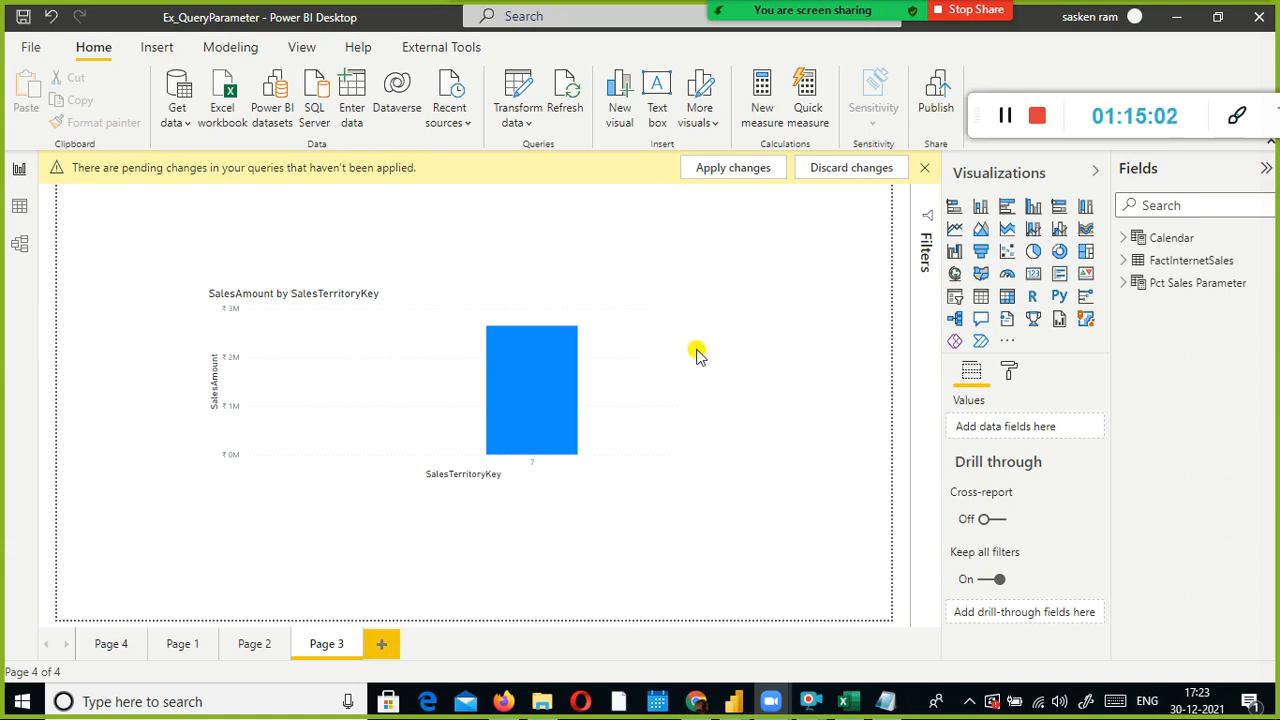
pyautogui.moveTo(516, 411)
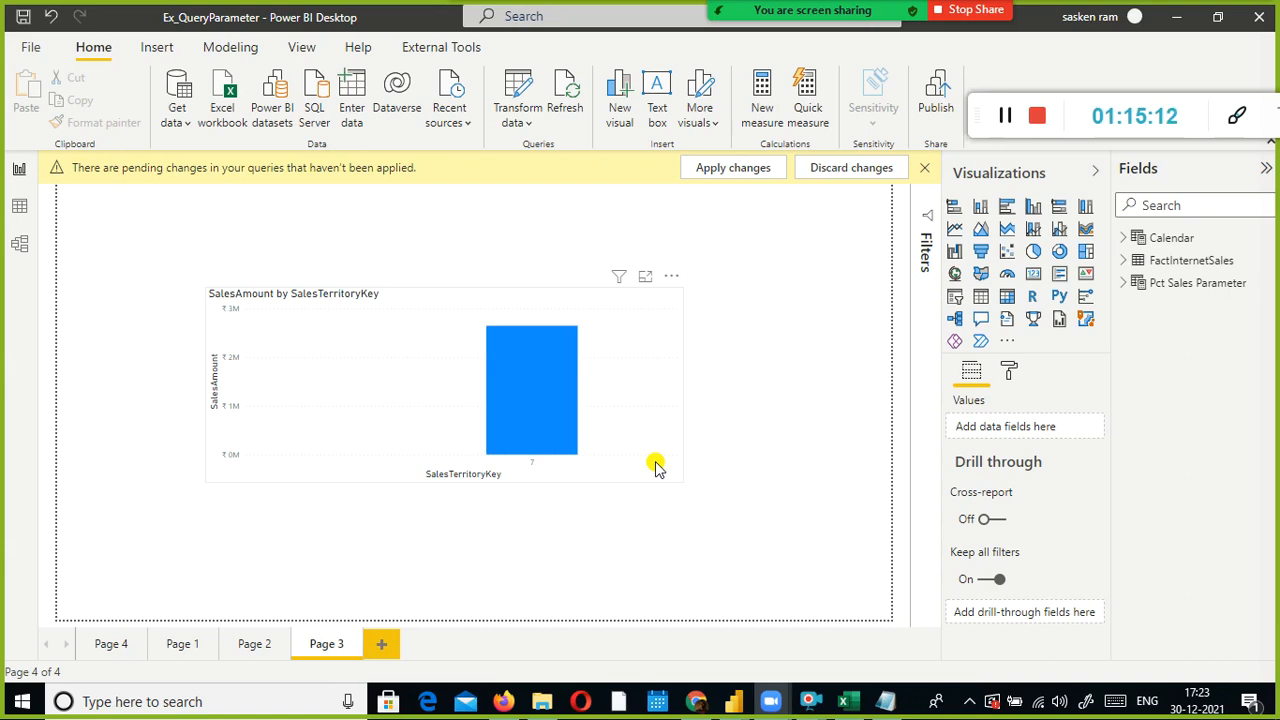
# Switch to Notepad, highlight the "list of values" line and the "Query" line in turn, and return to the Power BI report
pyautogui.click(885, 700)
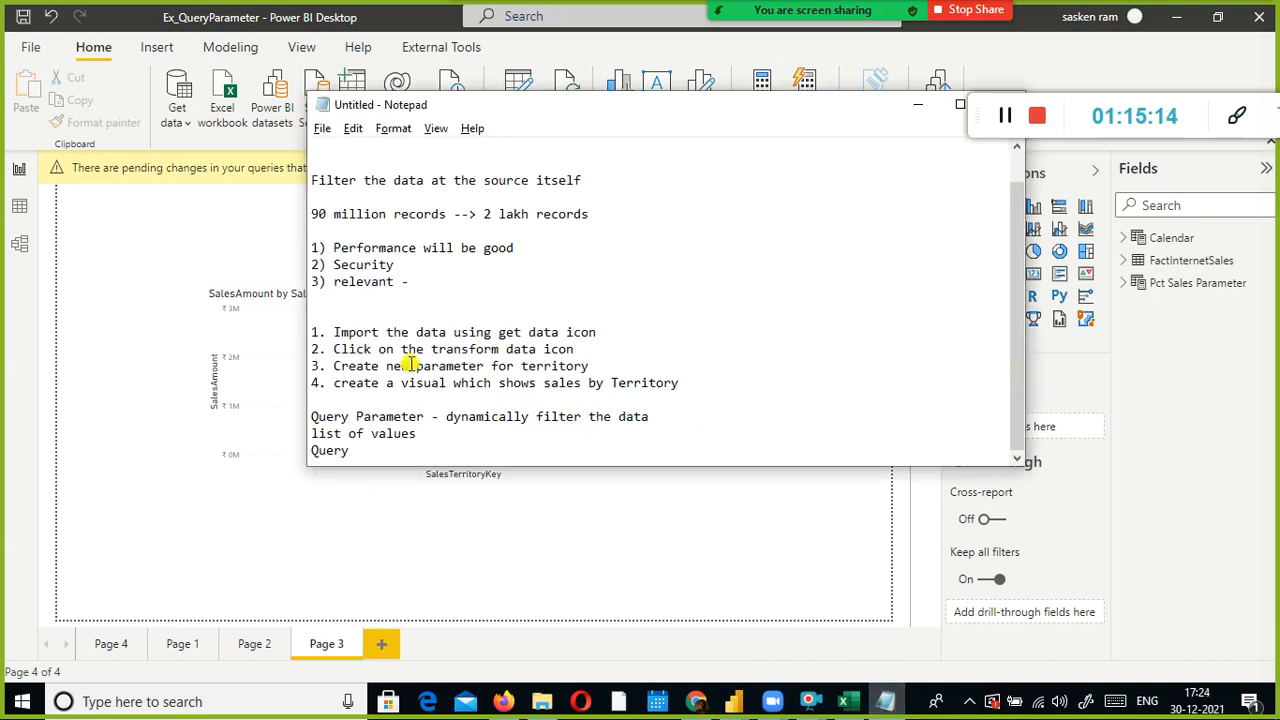
pyautogui.moveTo(424, 436); pyautogui.dragTo(284, 440)
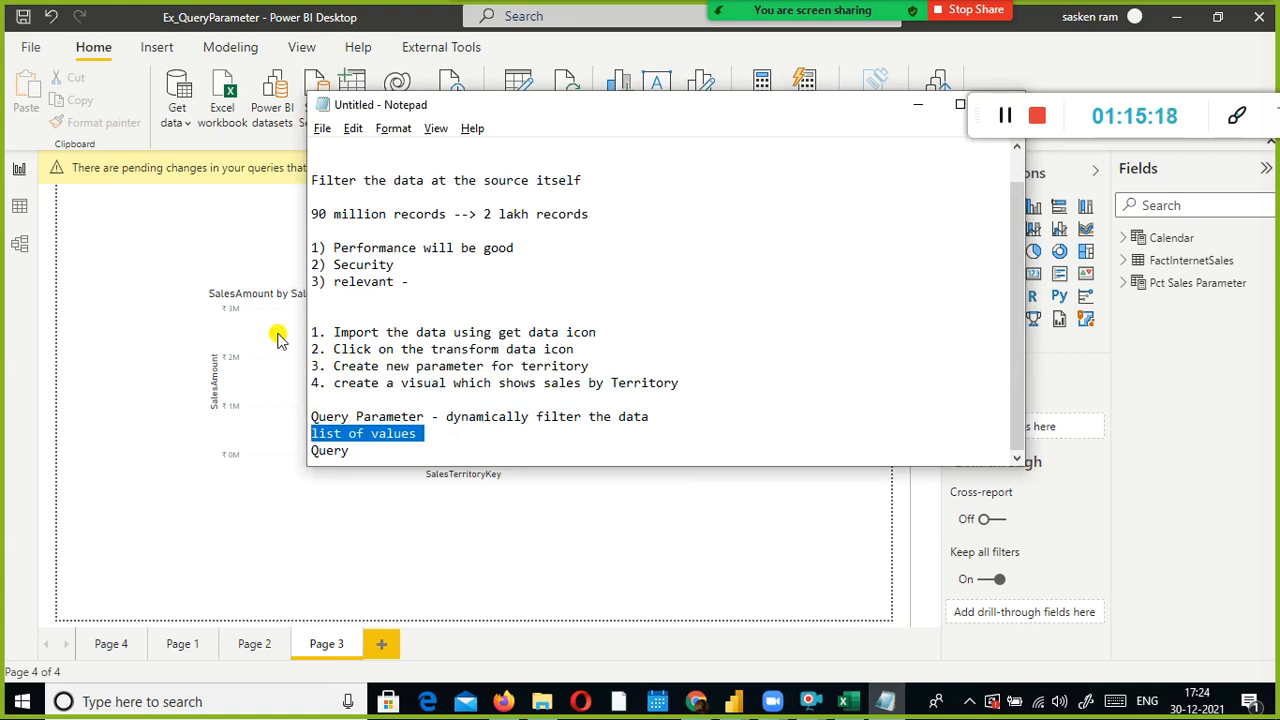
pyautogui.moveTo(372, 453); pyautogui.dragTo(282, 447)
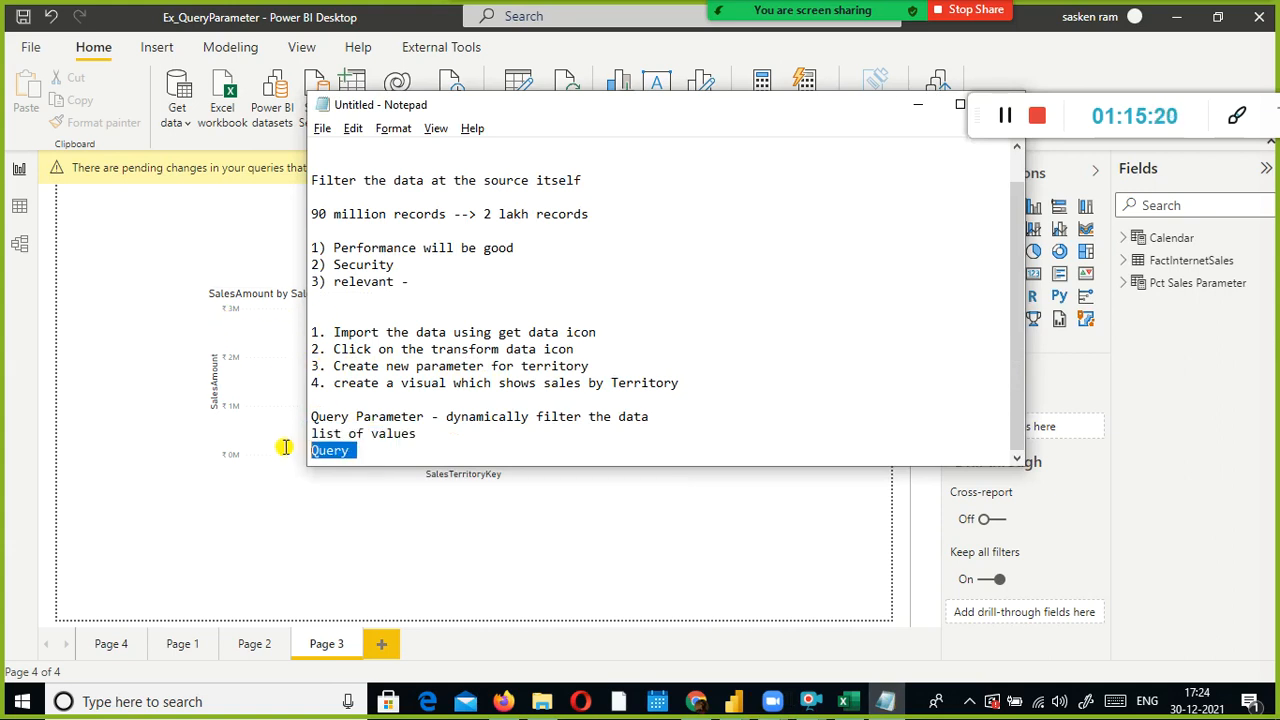
pyautogui.click(225, 353)
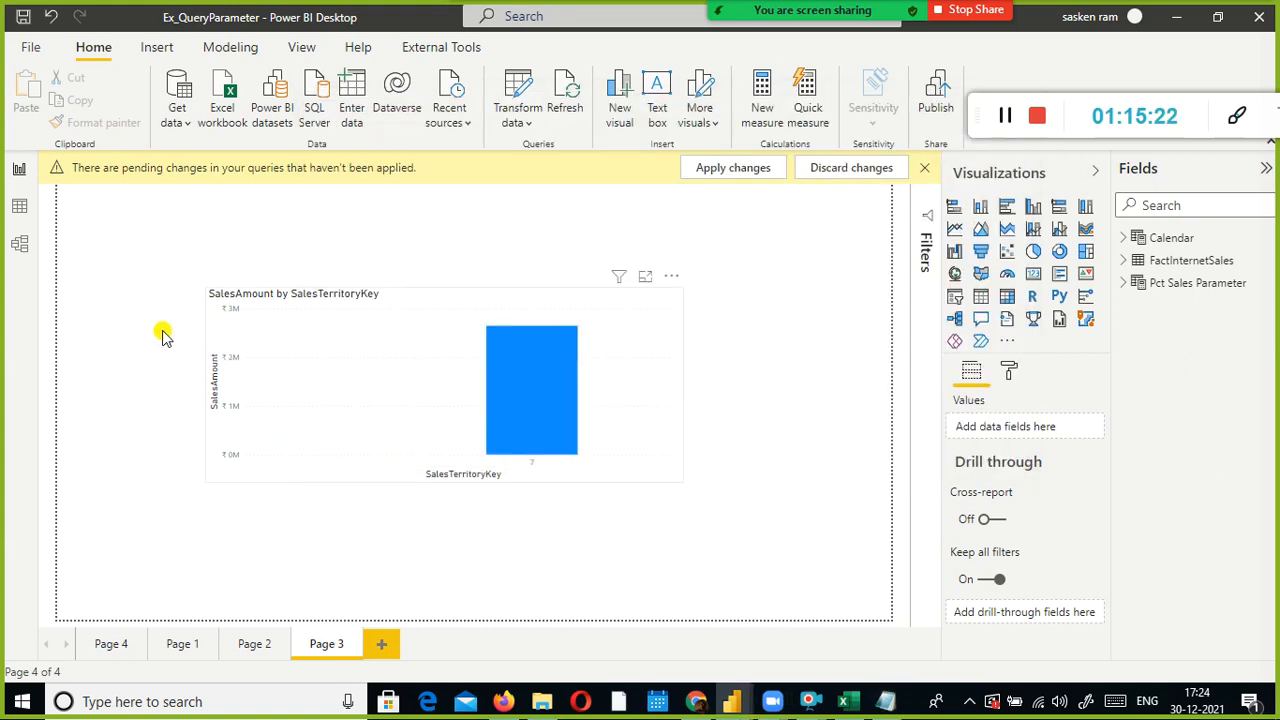